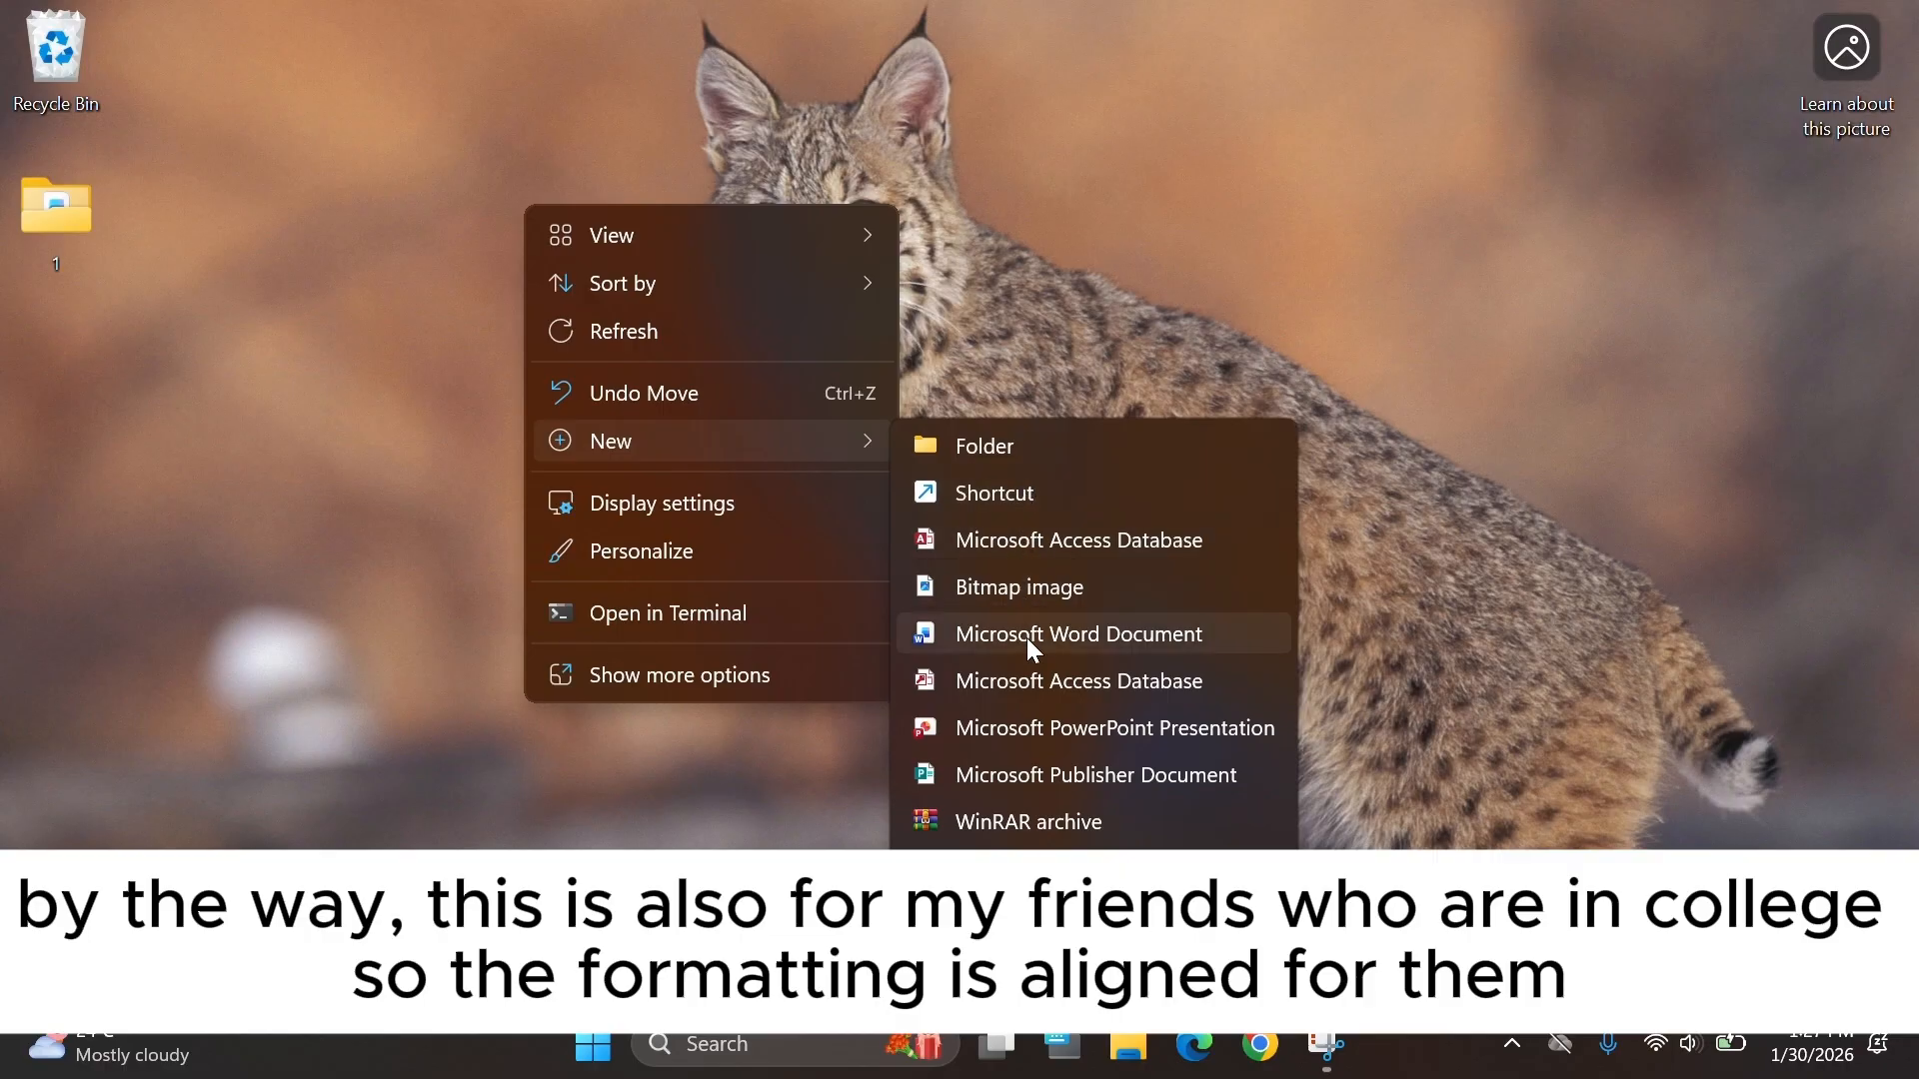
Create a new Word document on the desktop named "thesis format" and open it.
left_click(1028, 639)
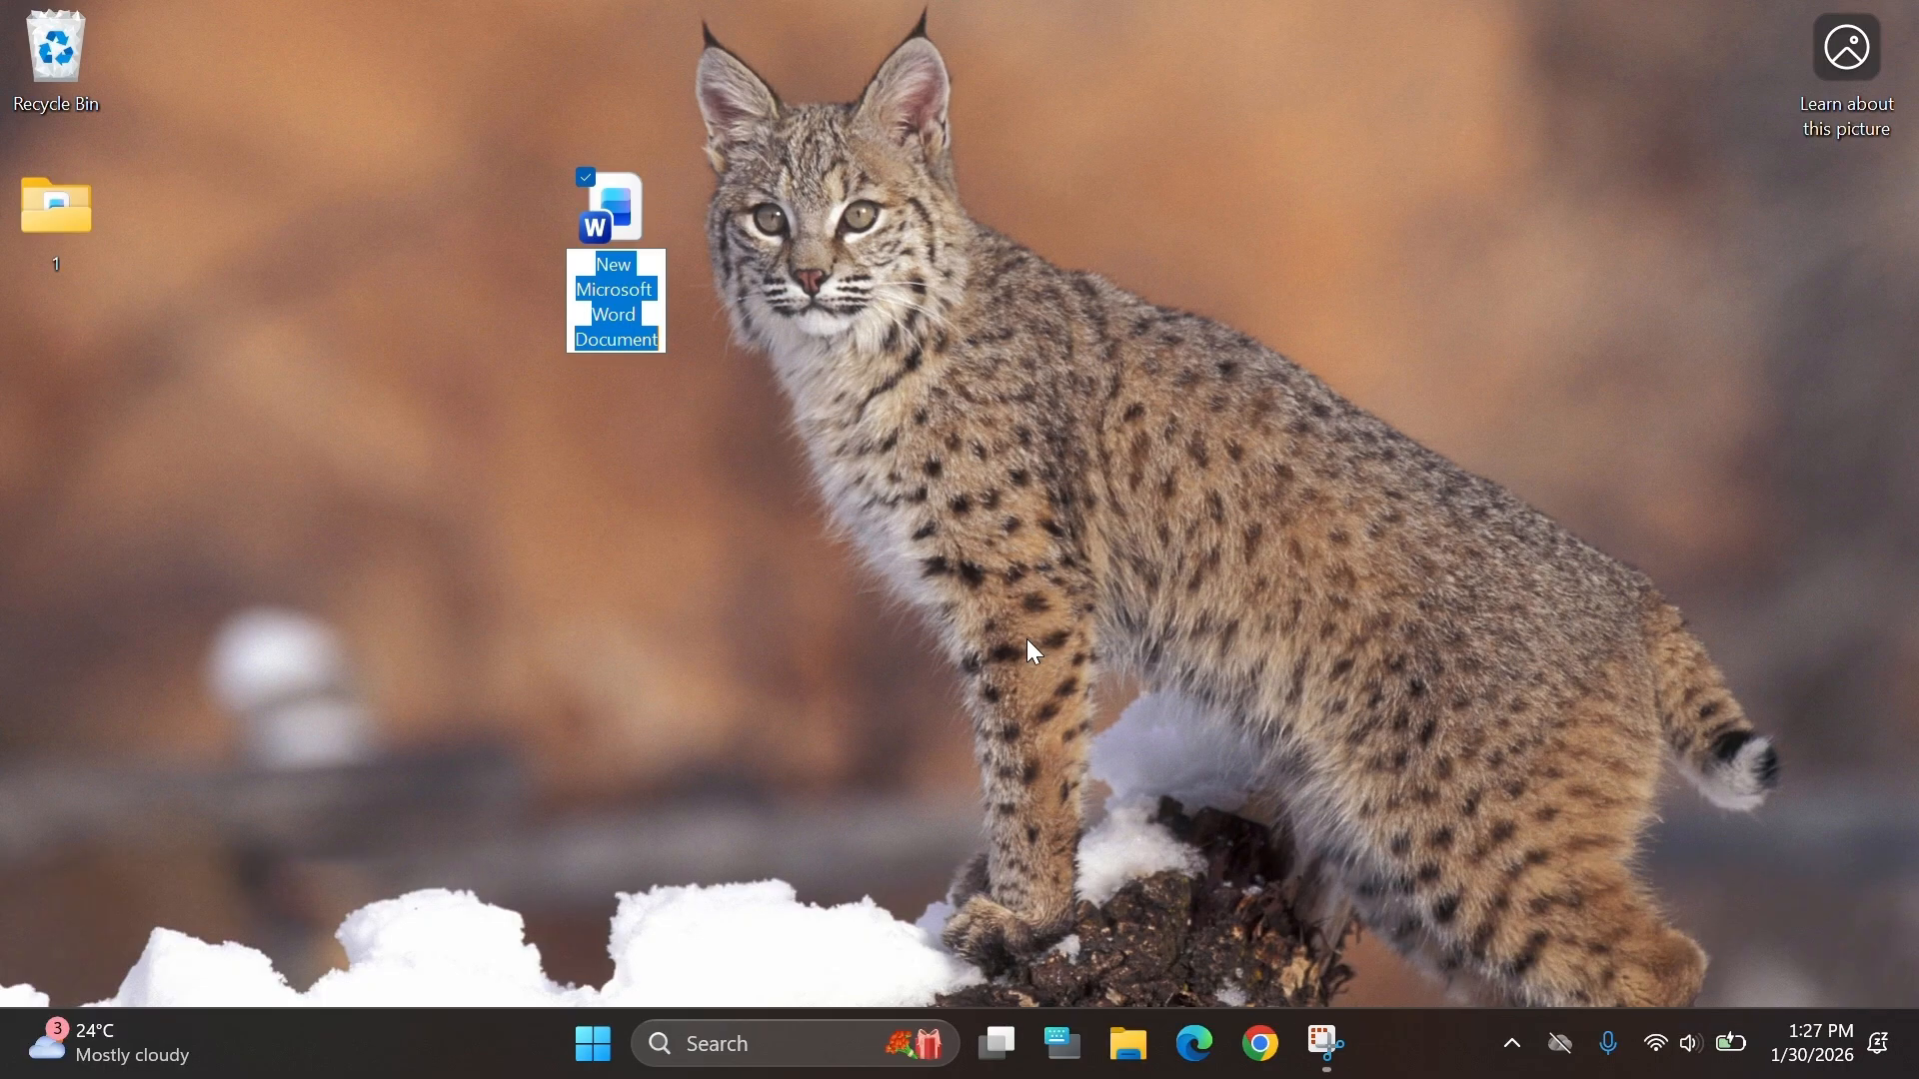
type("thesis")
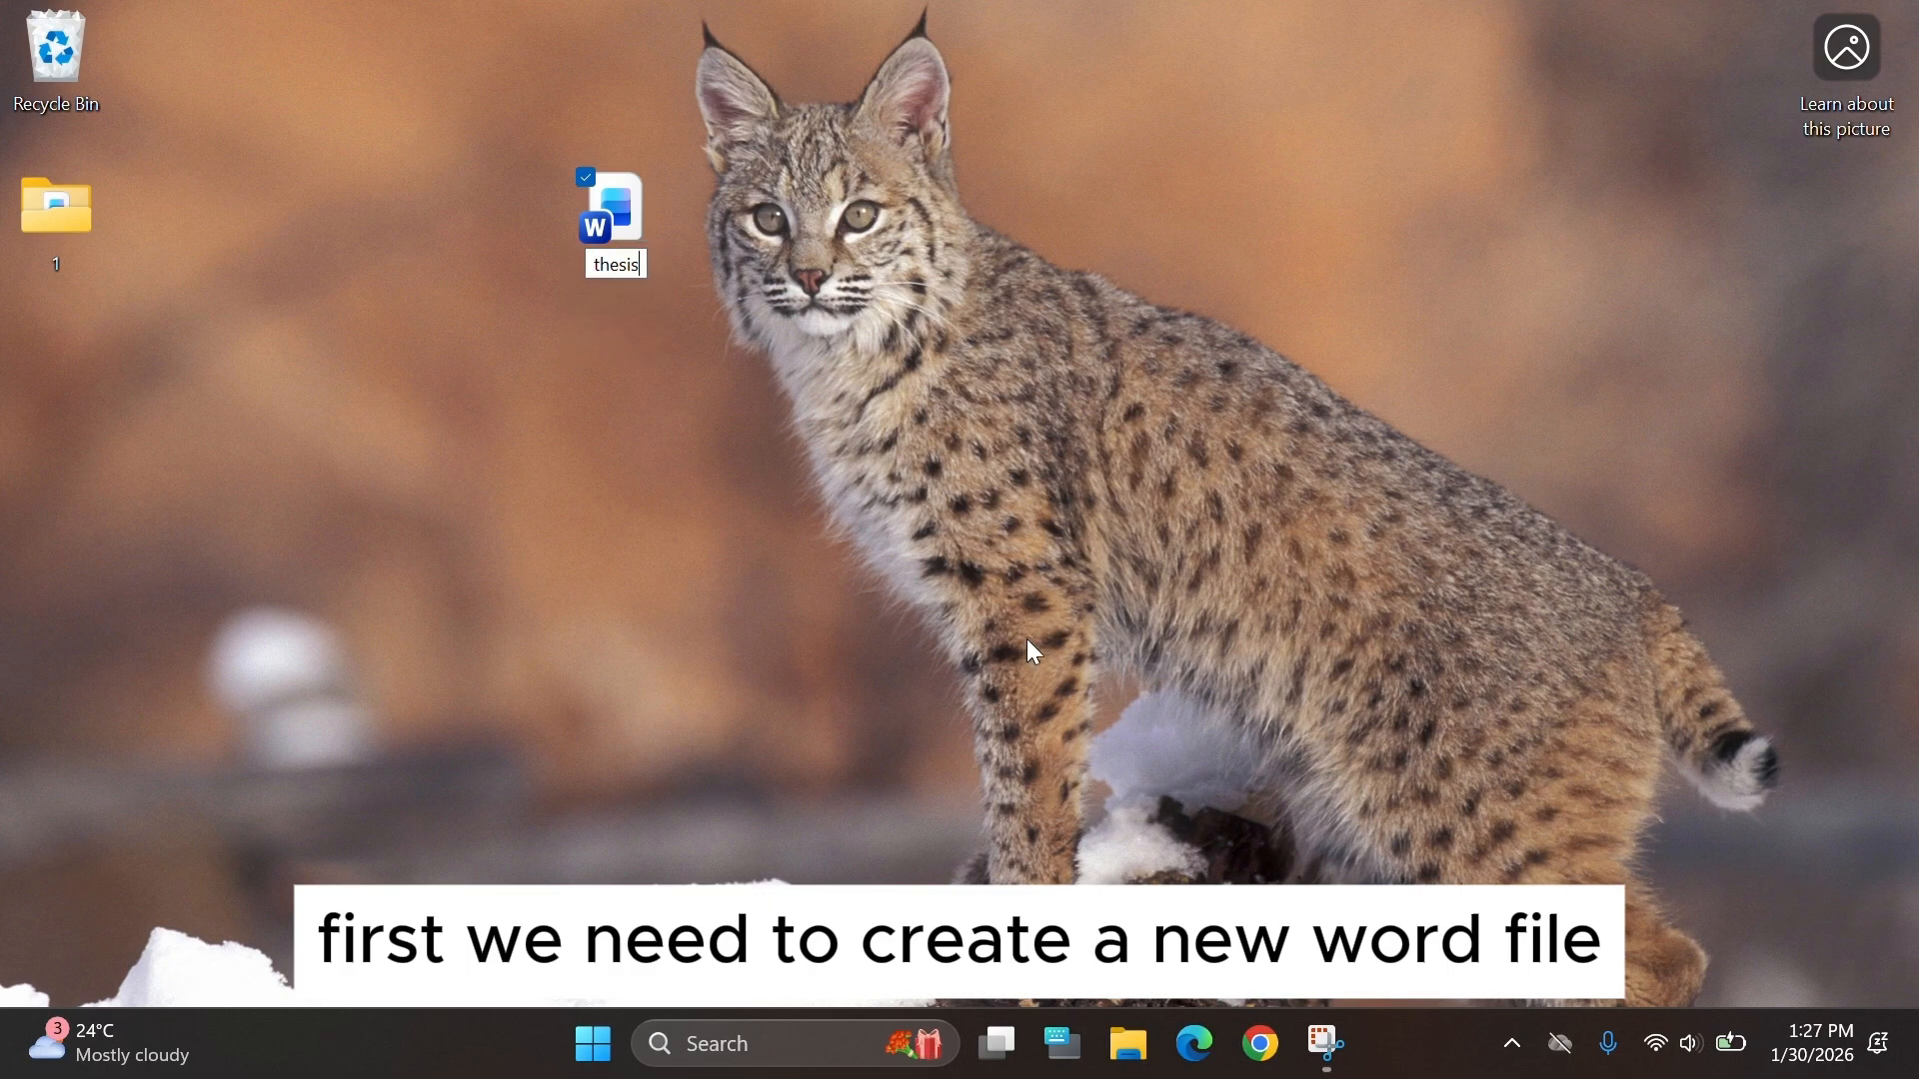
type(" format")
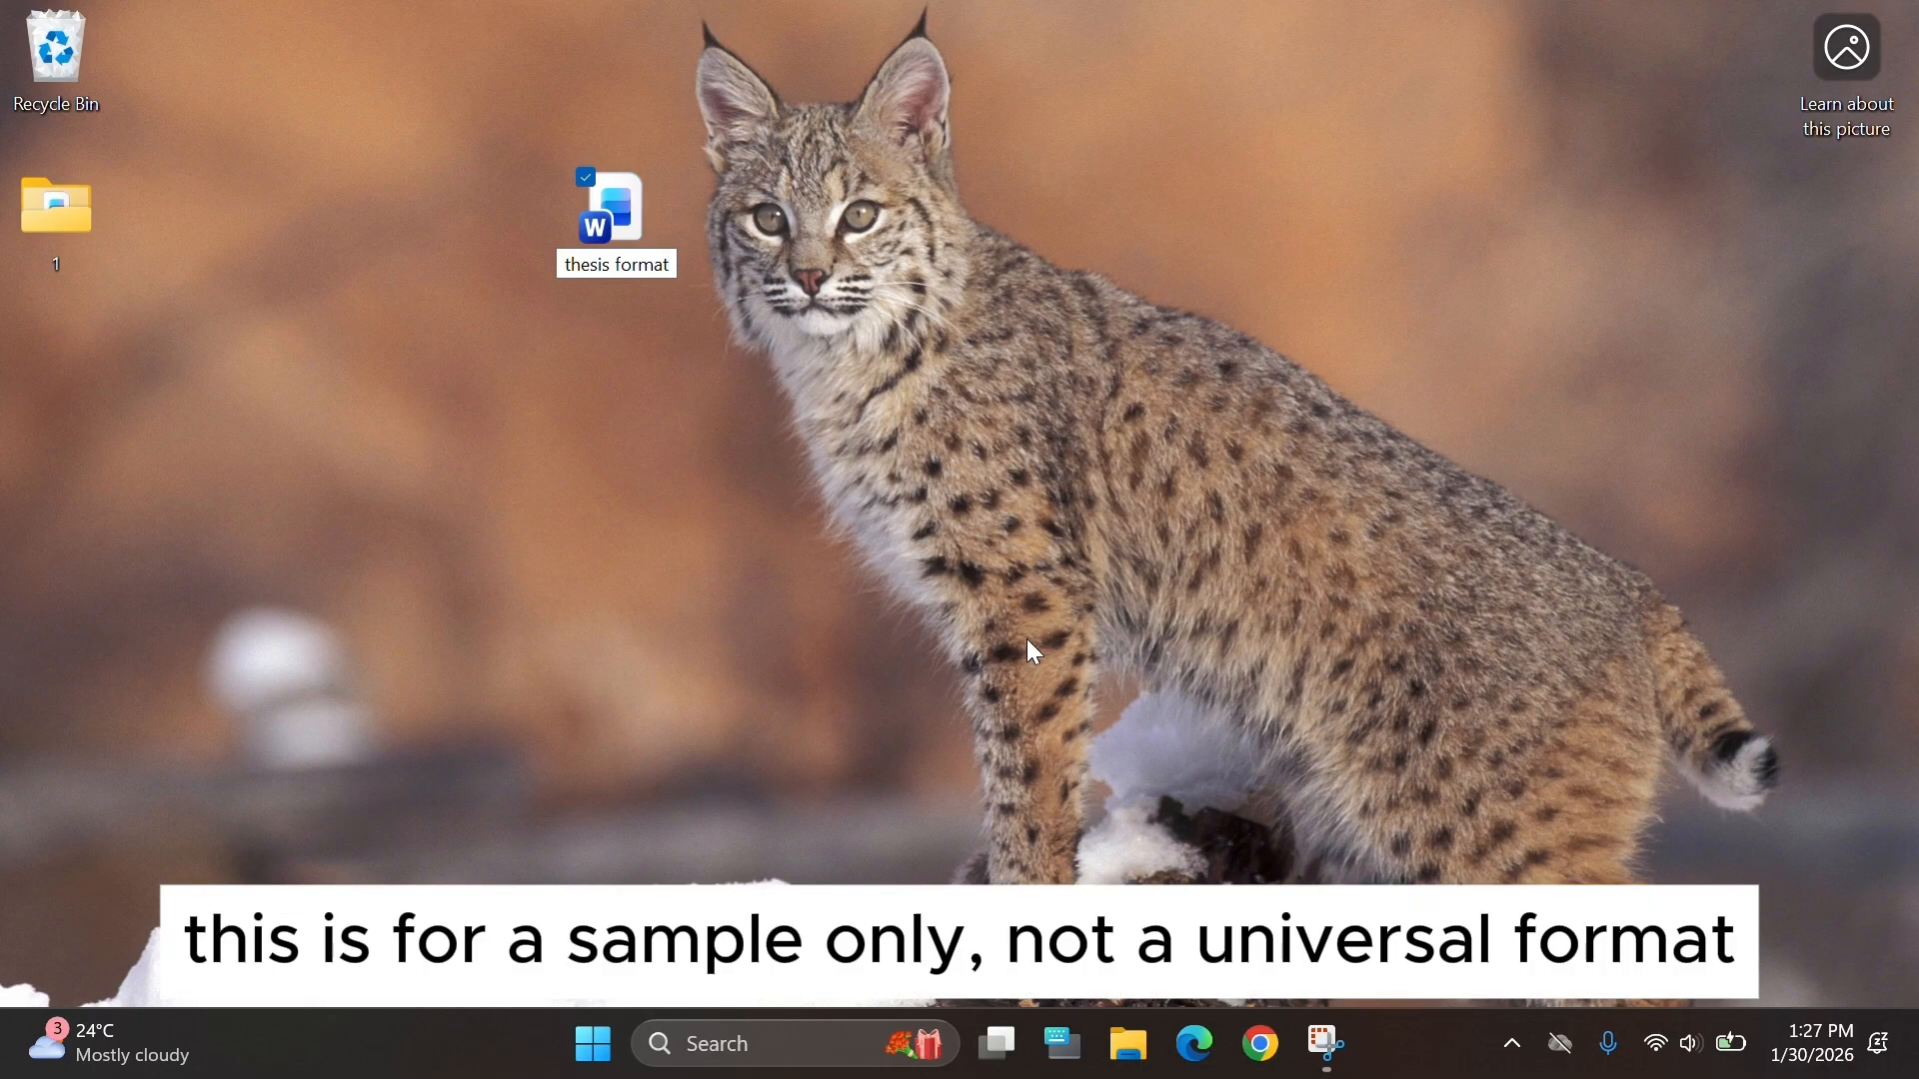
key("Return")
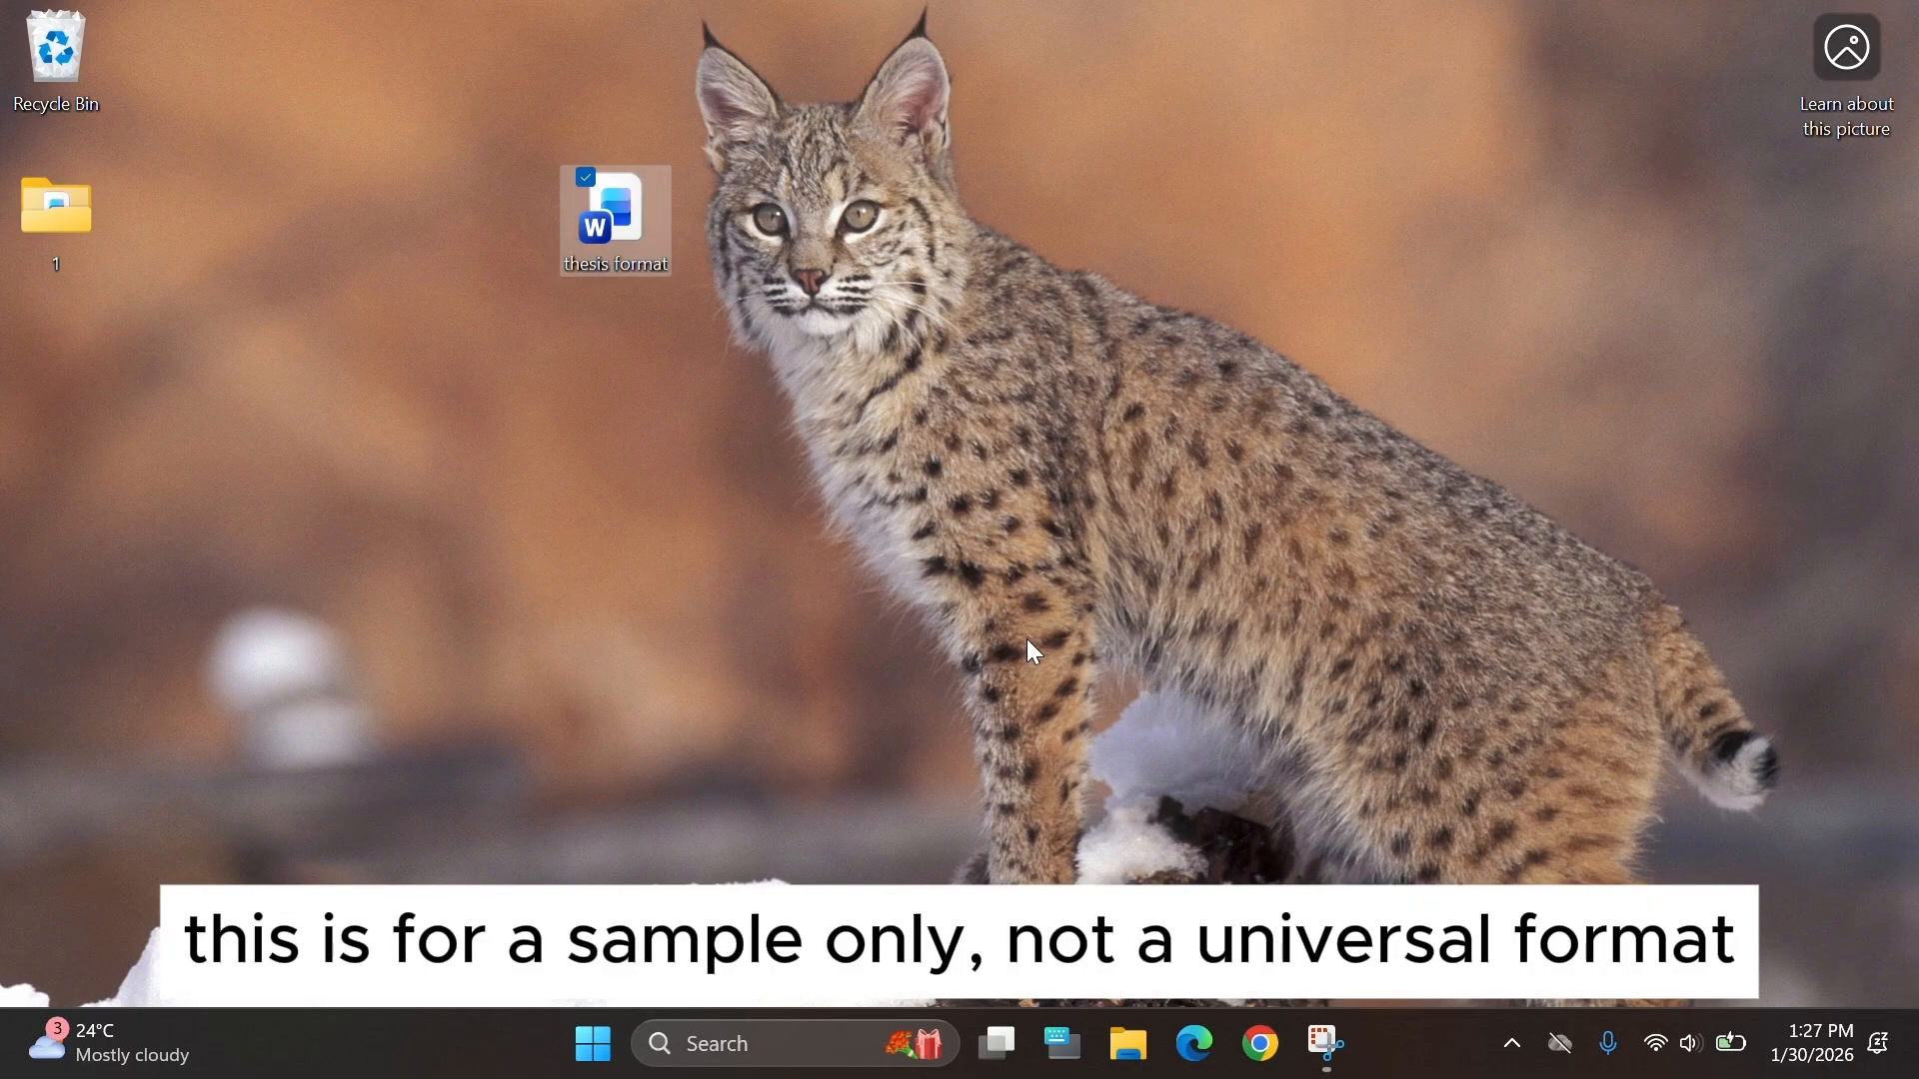
key("Return")
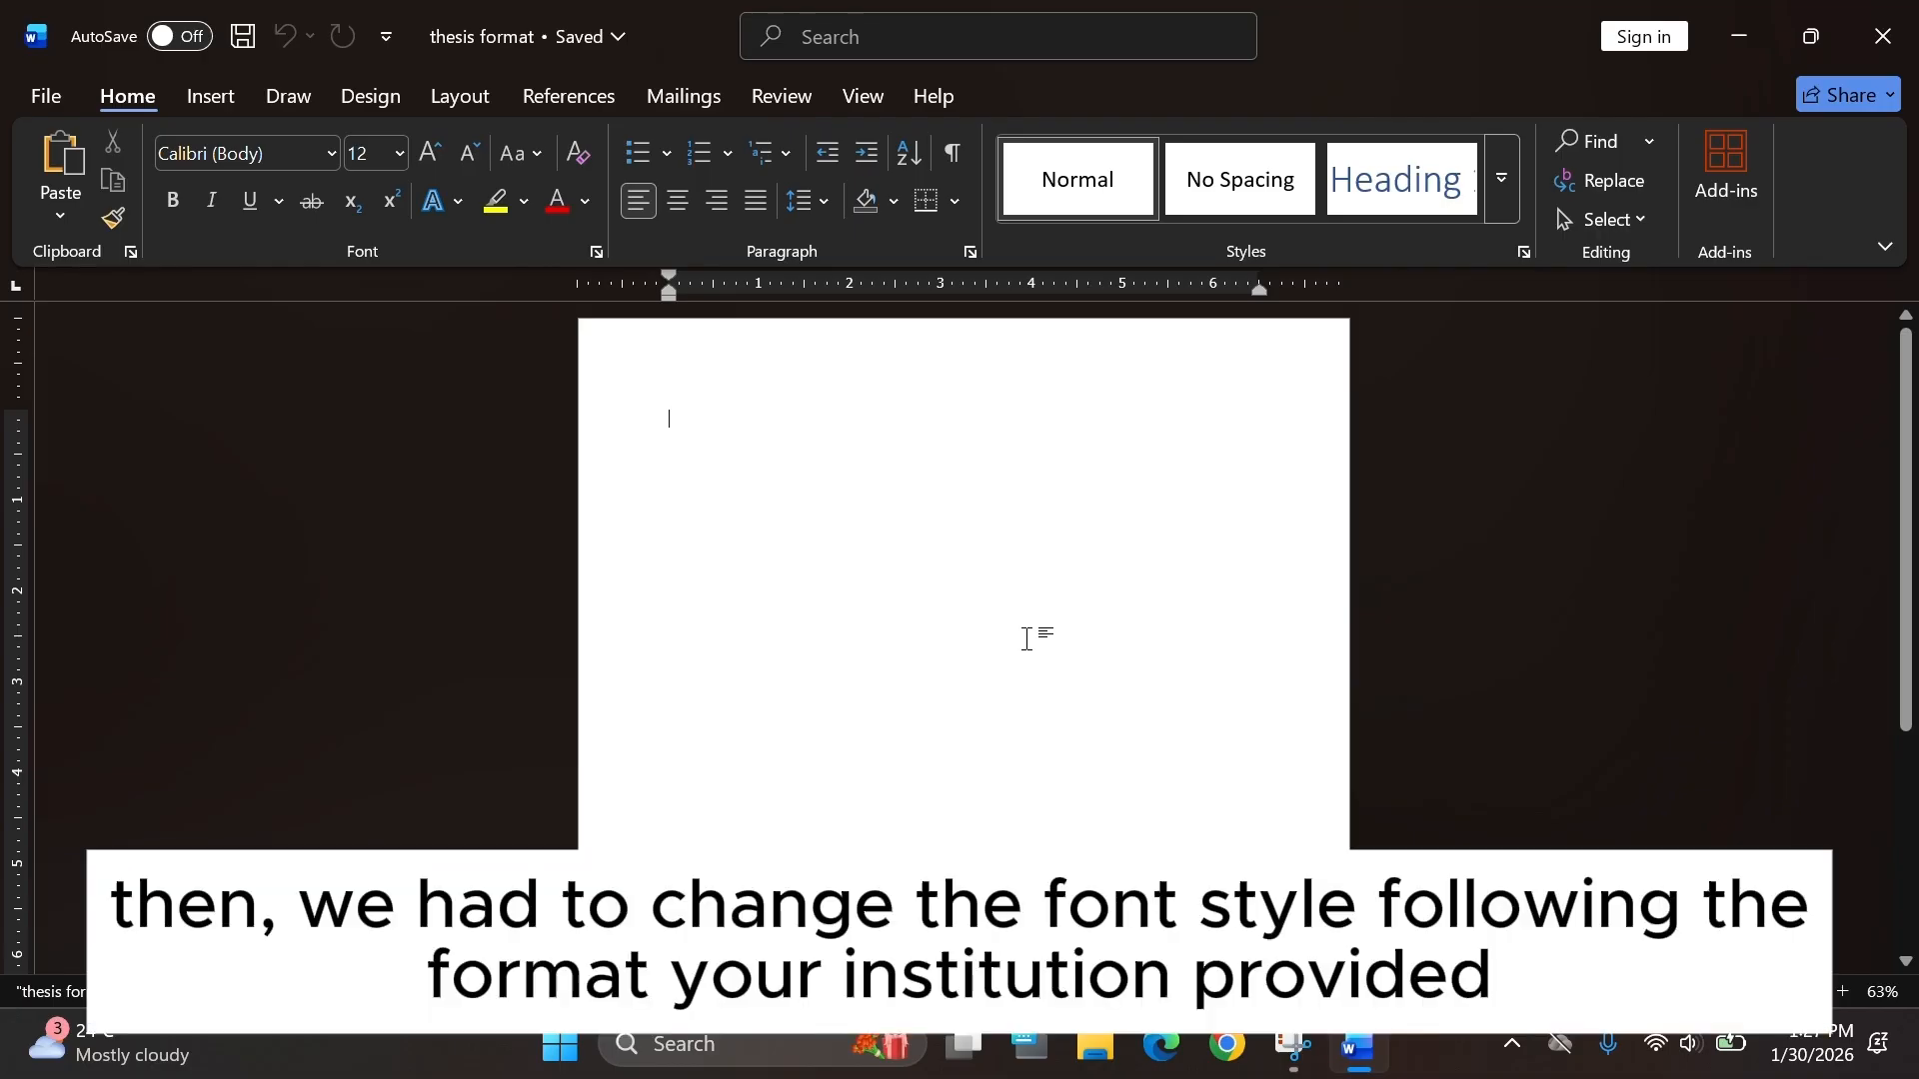
Set the document font to Times New Roman at size 12.
left_click(332, 158)
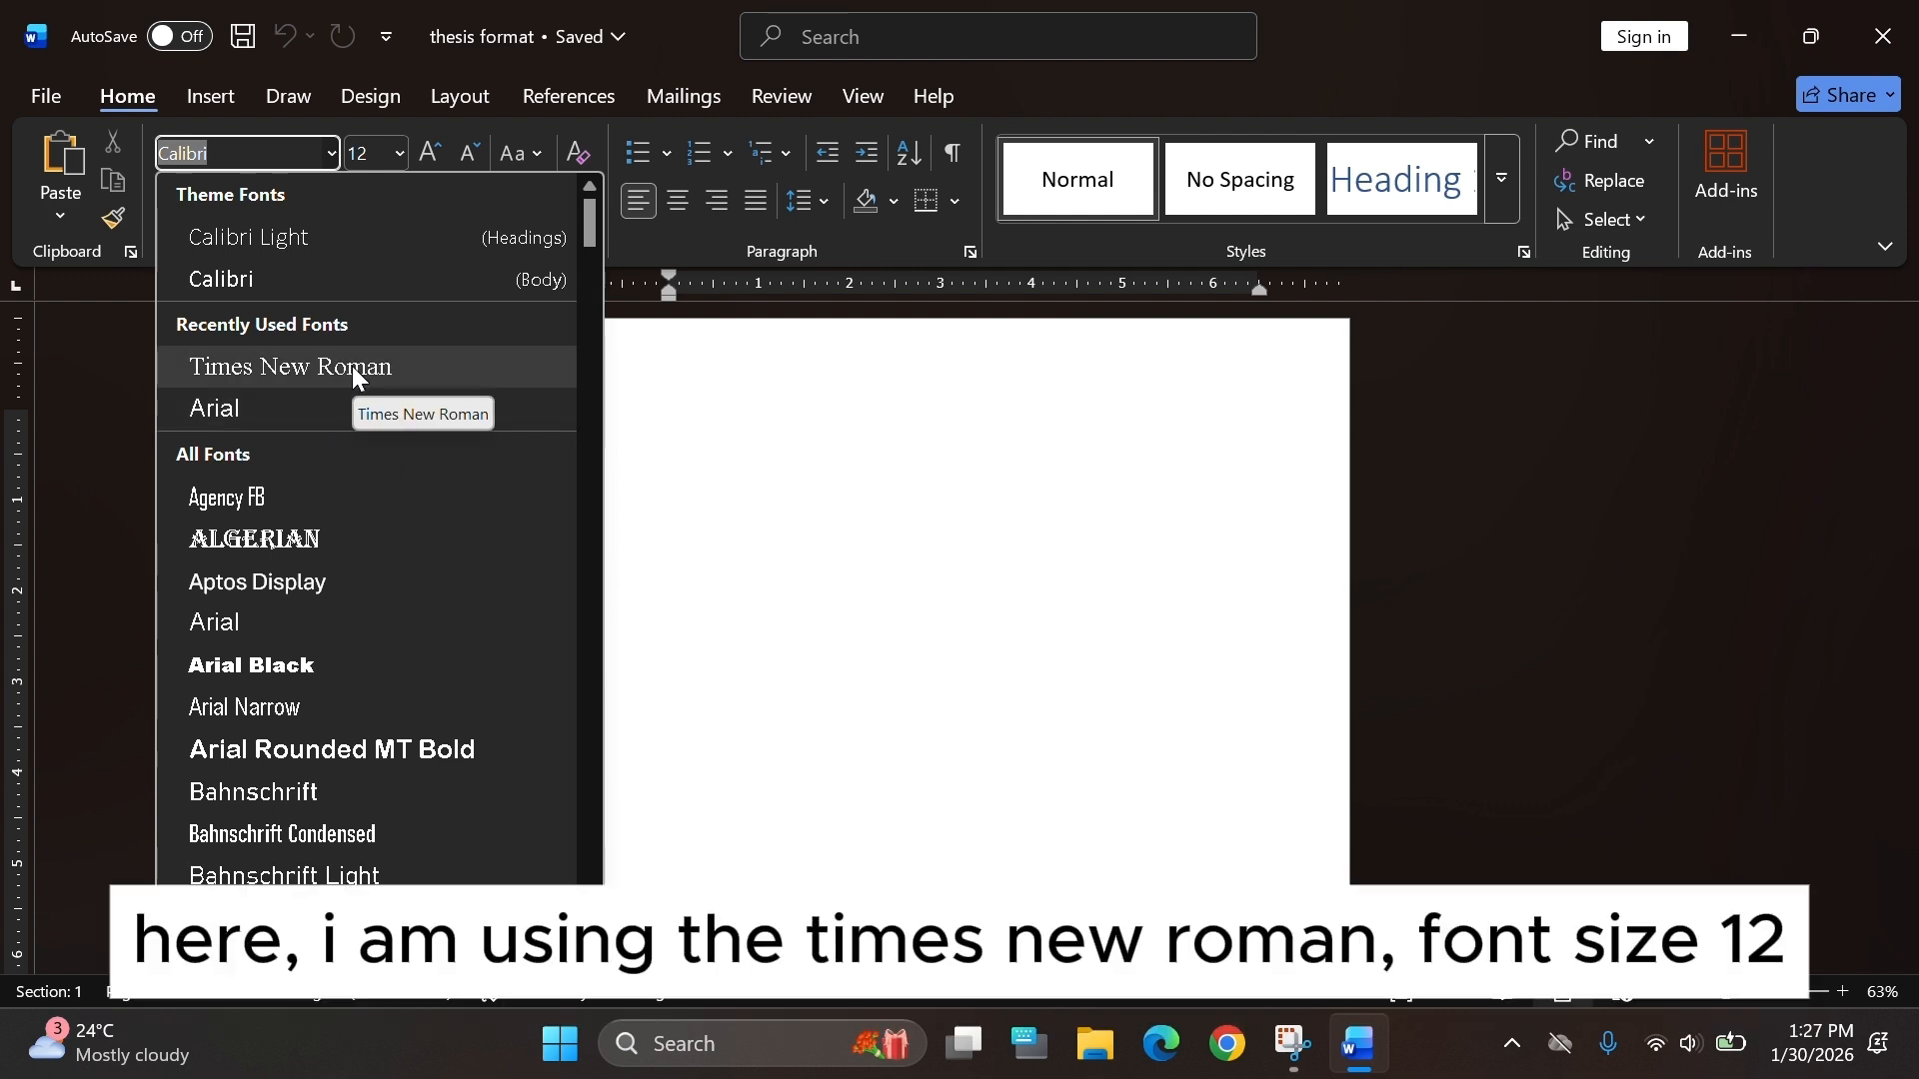
left_click(352, 366)
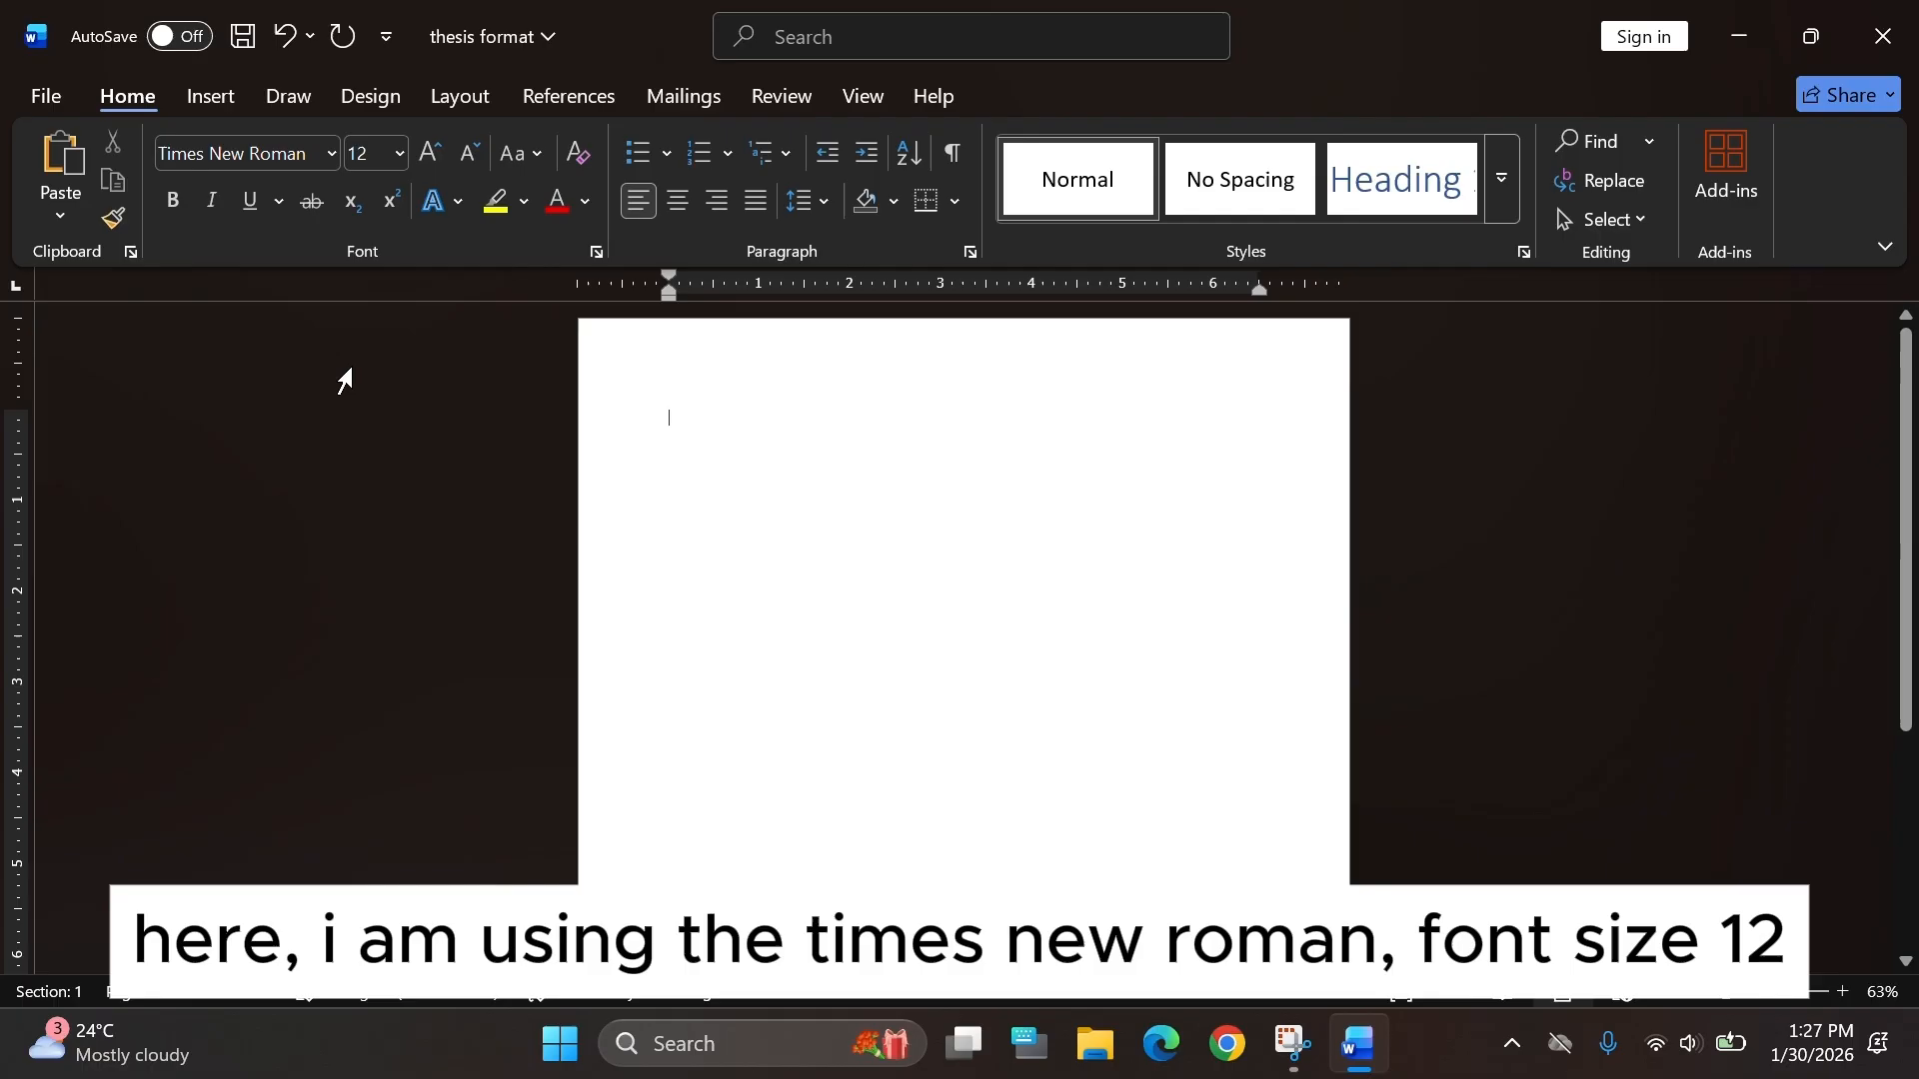
left_click(382, 157)
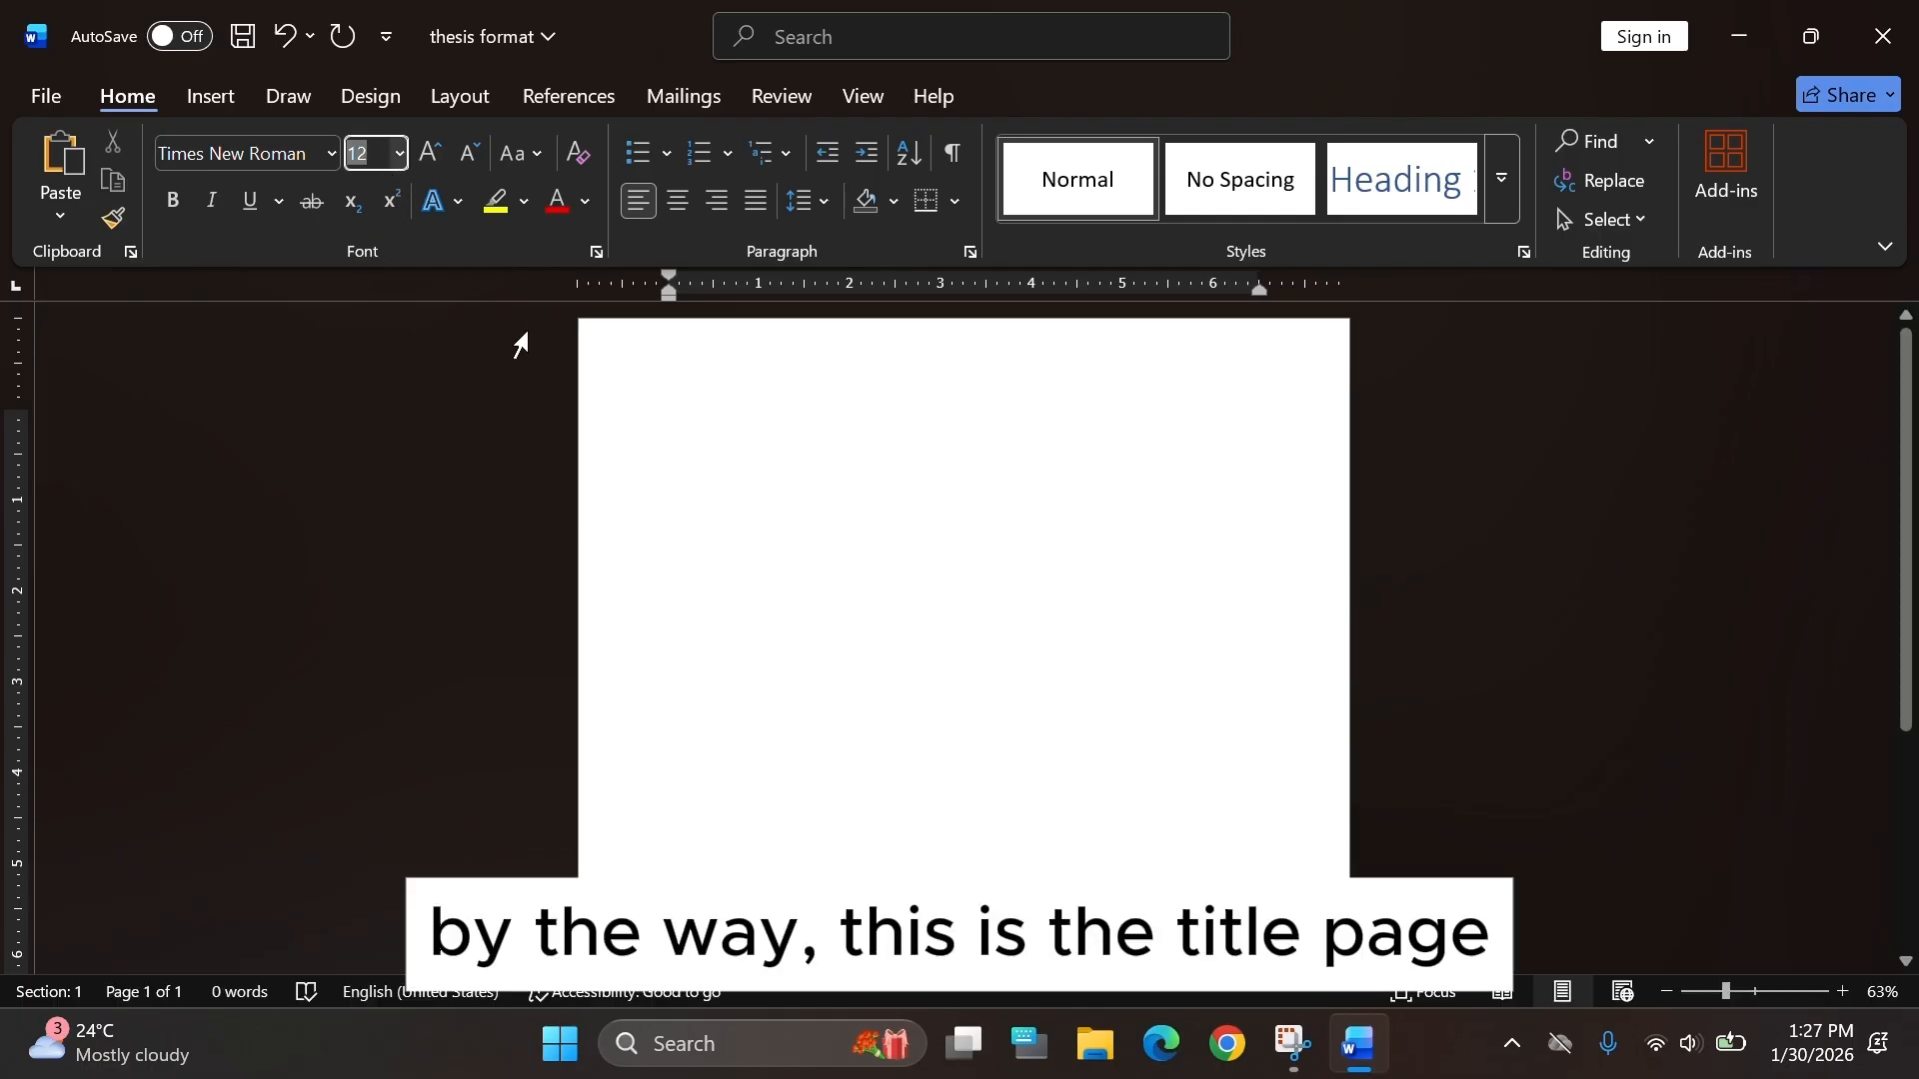
Remove the space after paragraphs and set the line spacing to 1.0.
left_click(745, 399)
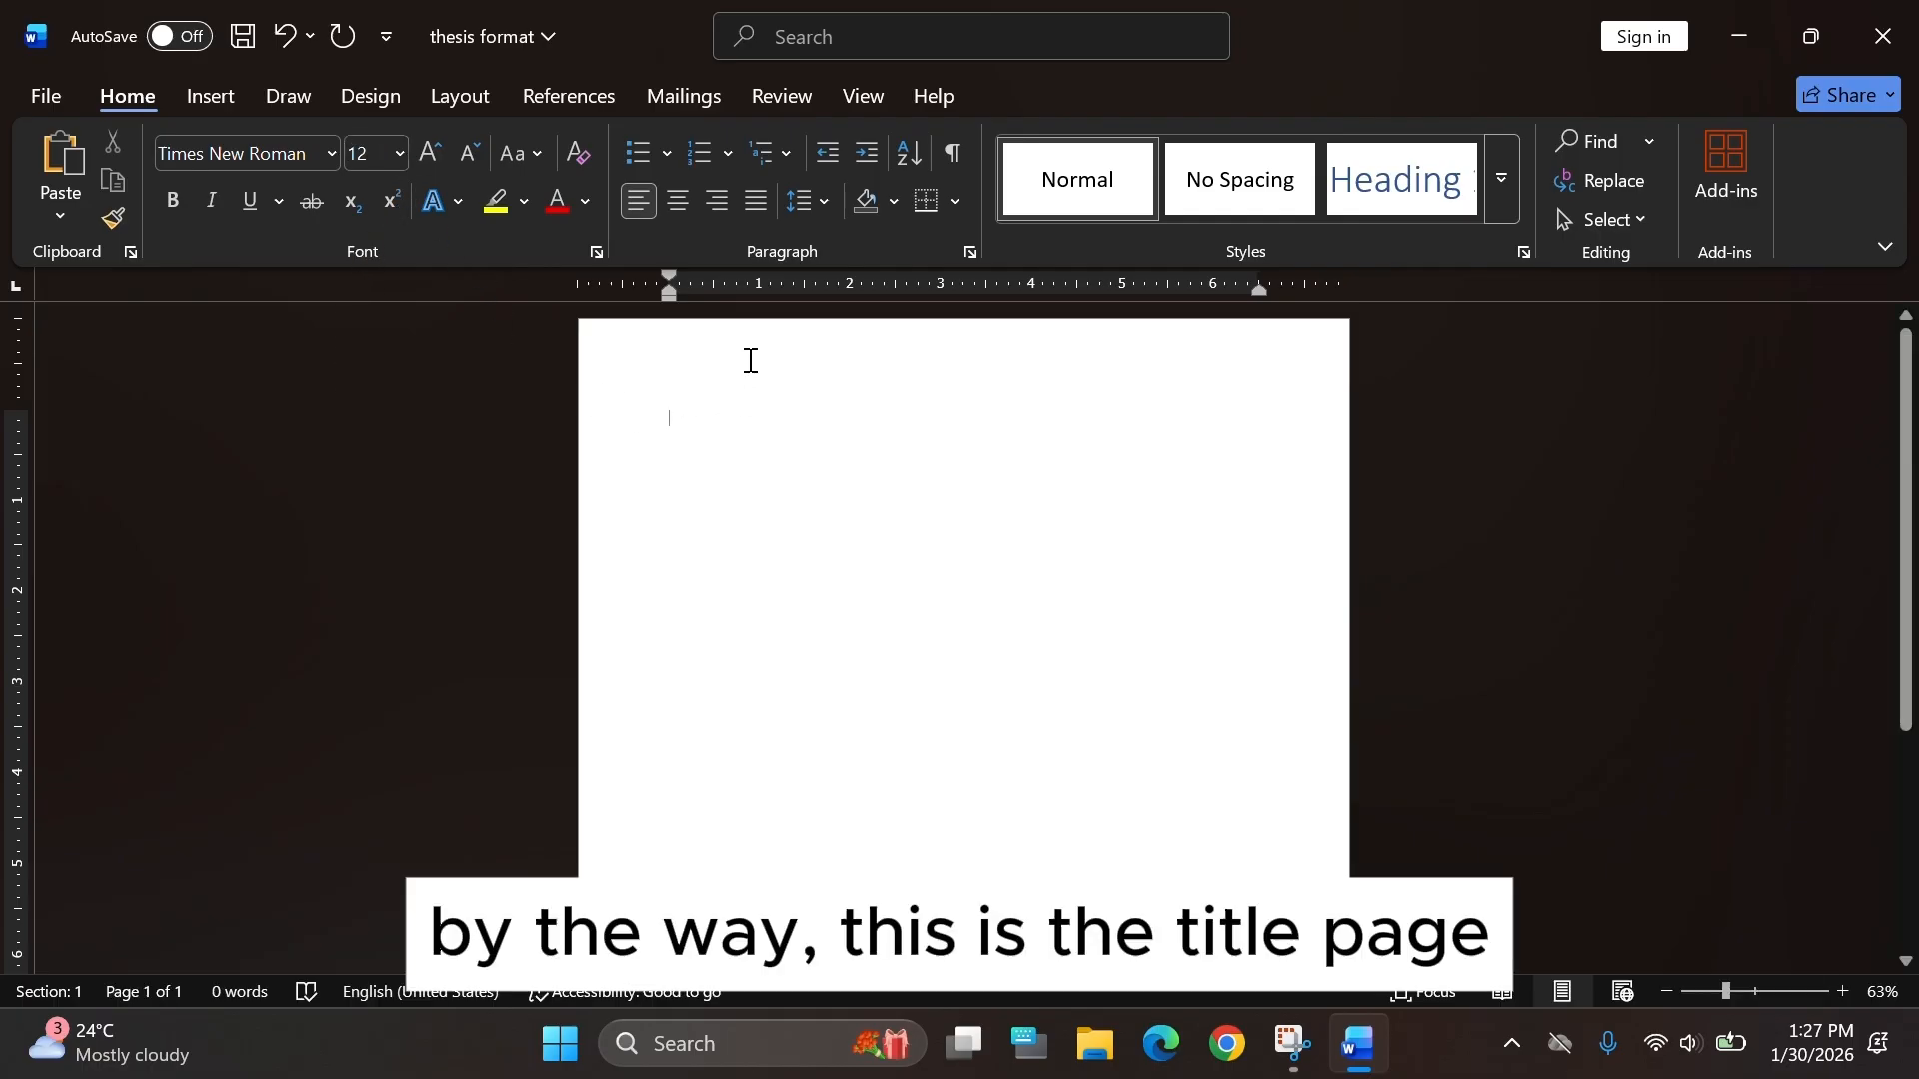
left_click(819, 198)
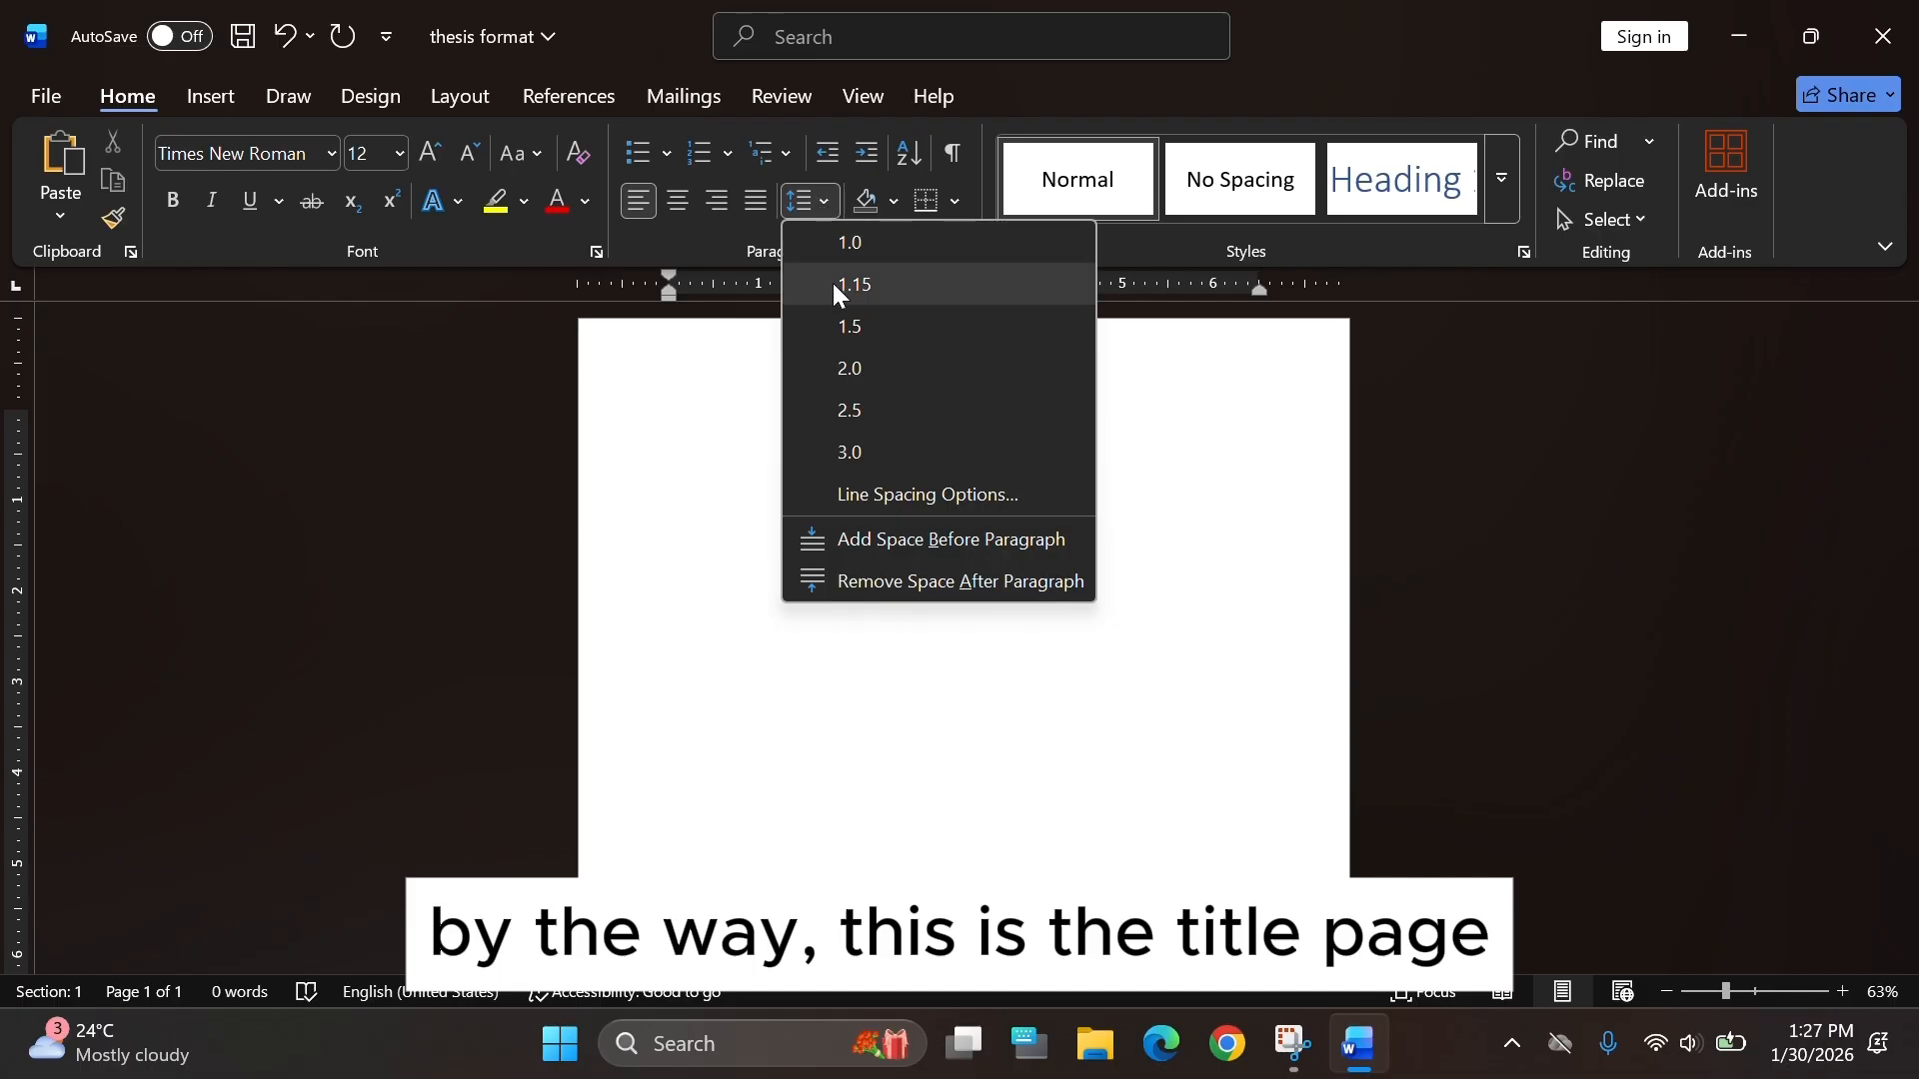
left_click(892, 584)
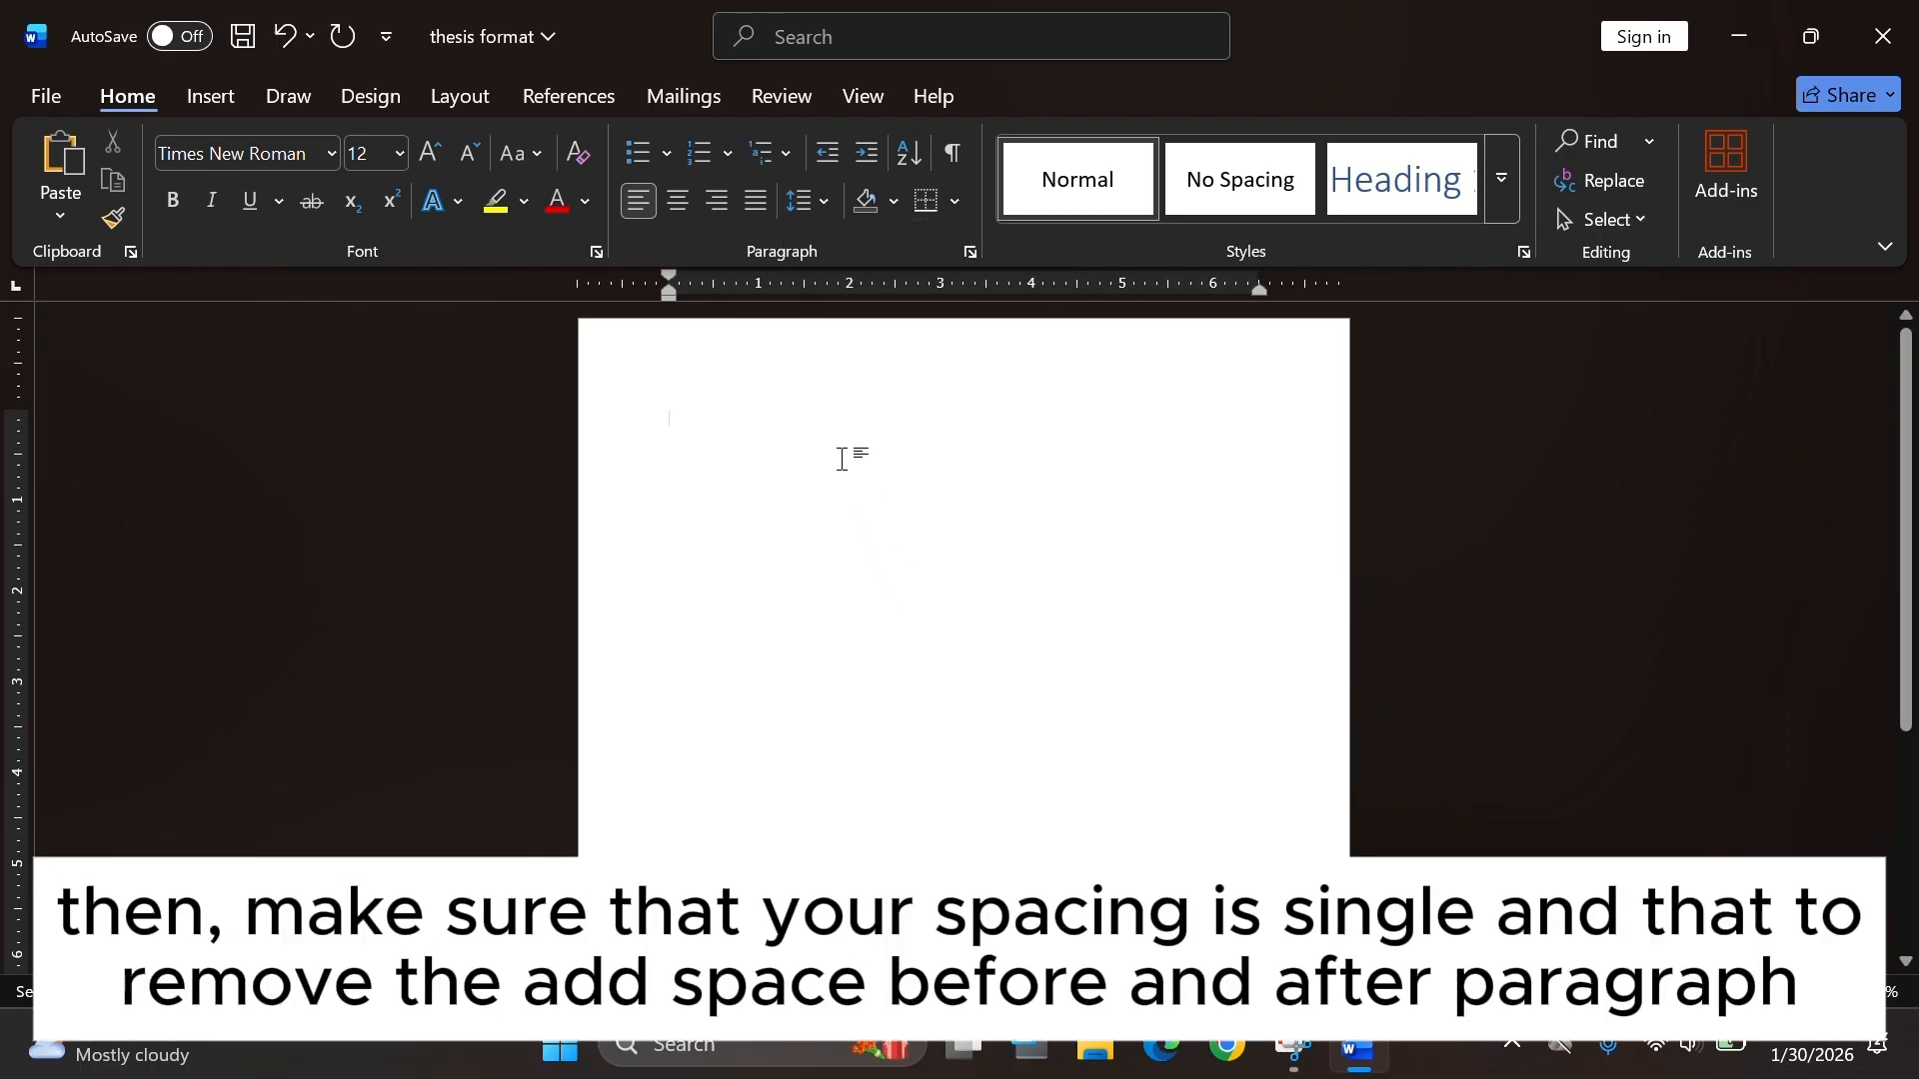
left_click(808, 201)
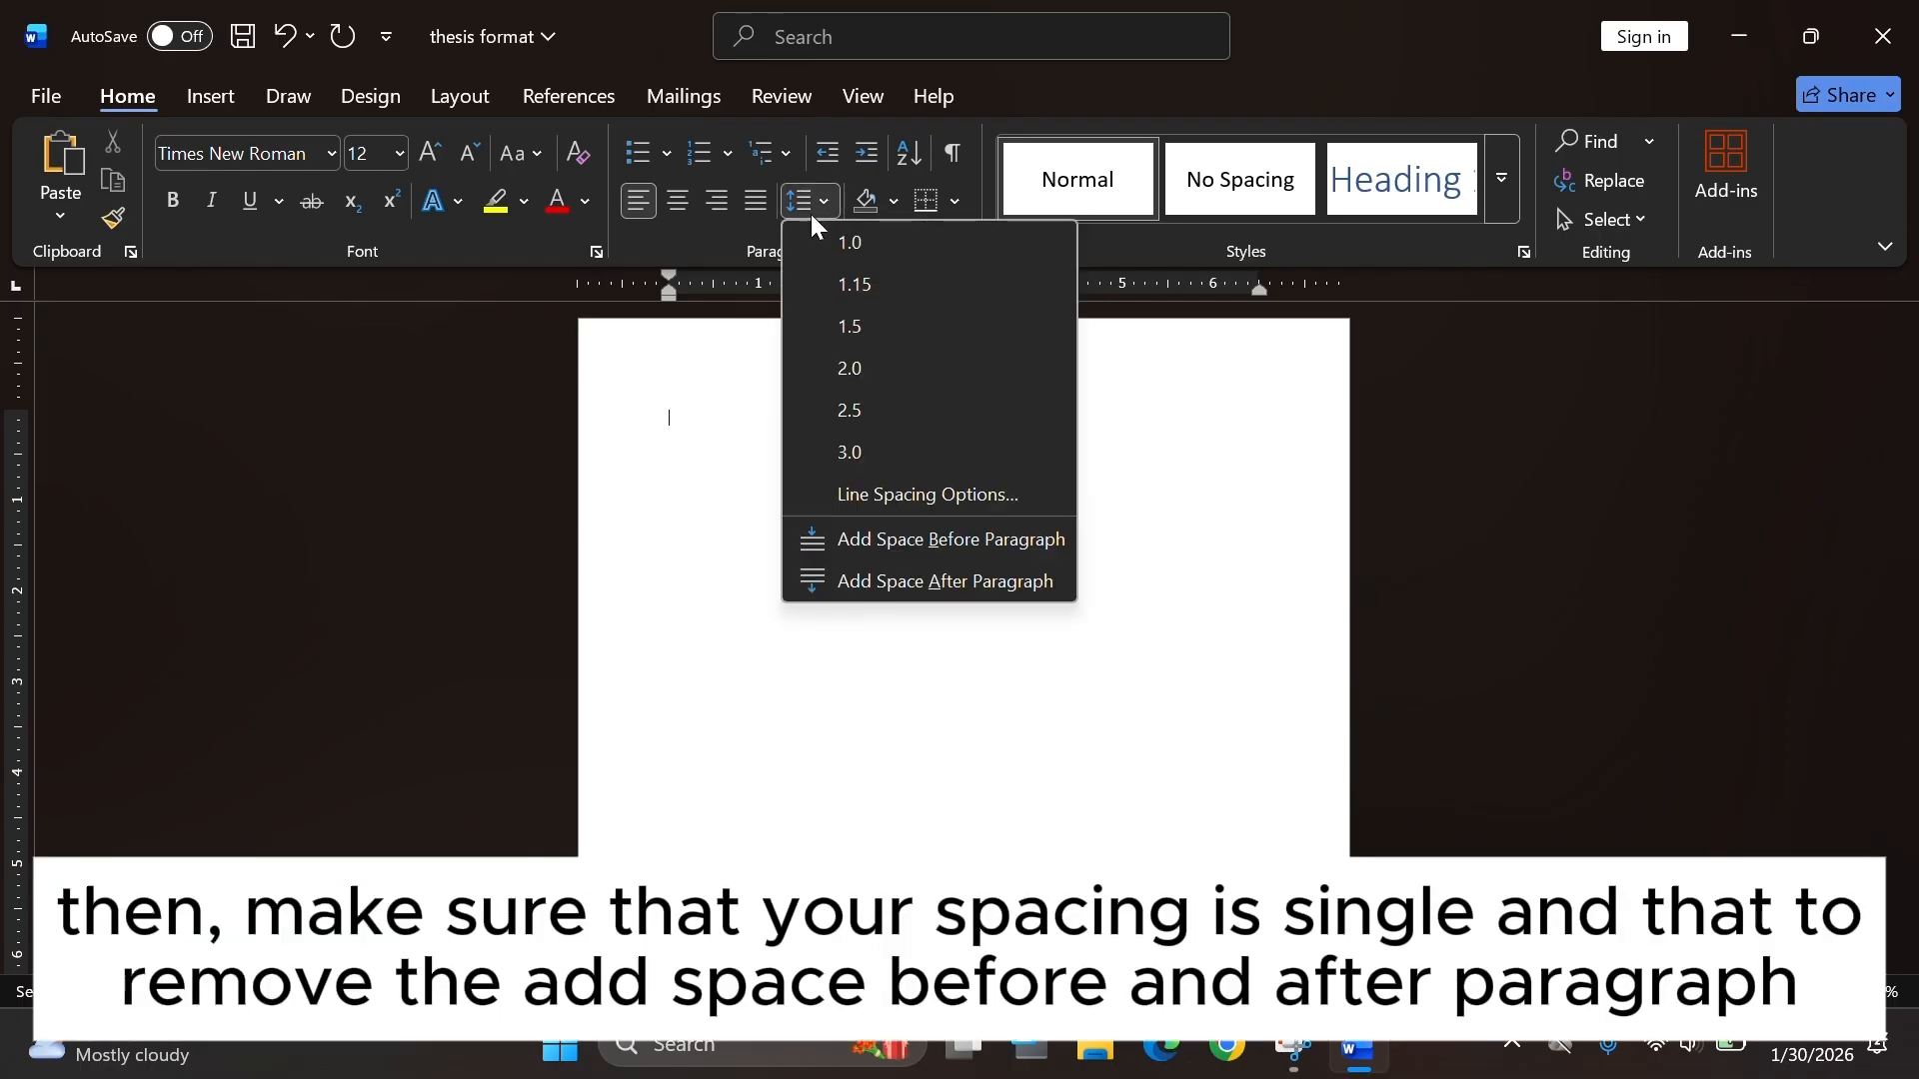
left_click(819, 241)
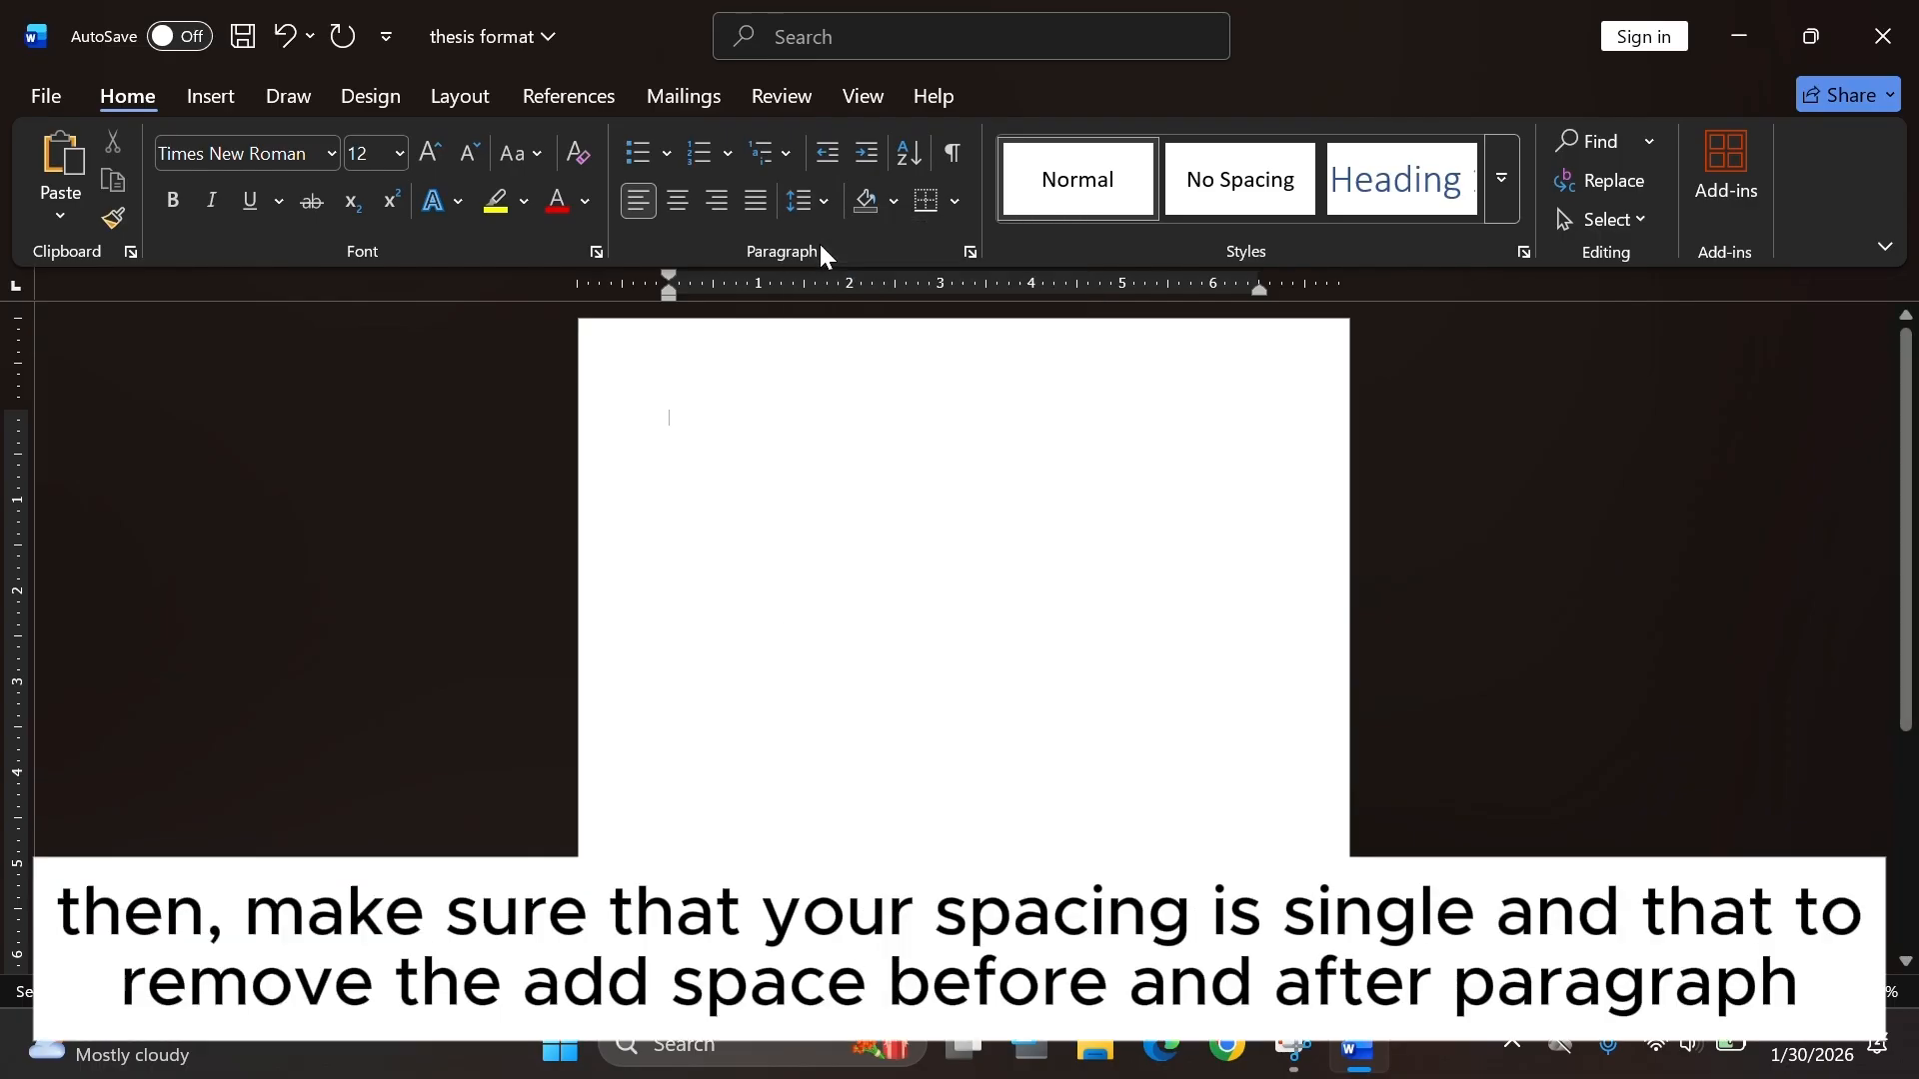
Set a custom left margin of 1.5" for the whole document in Page Setup.
left_click(459, 100)
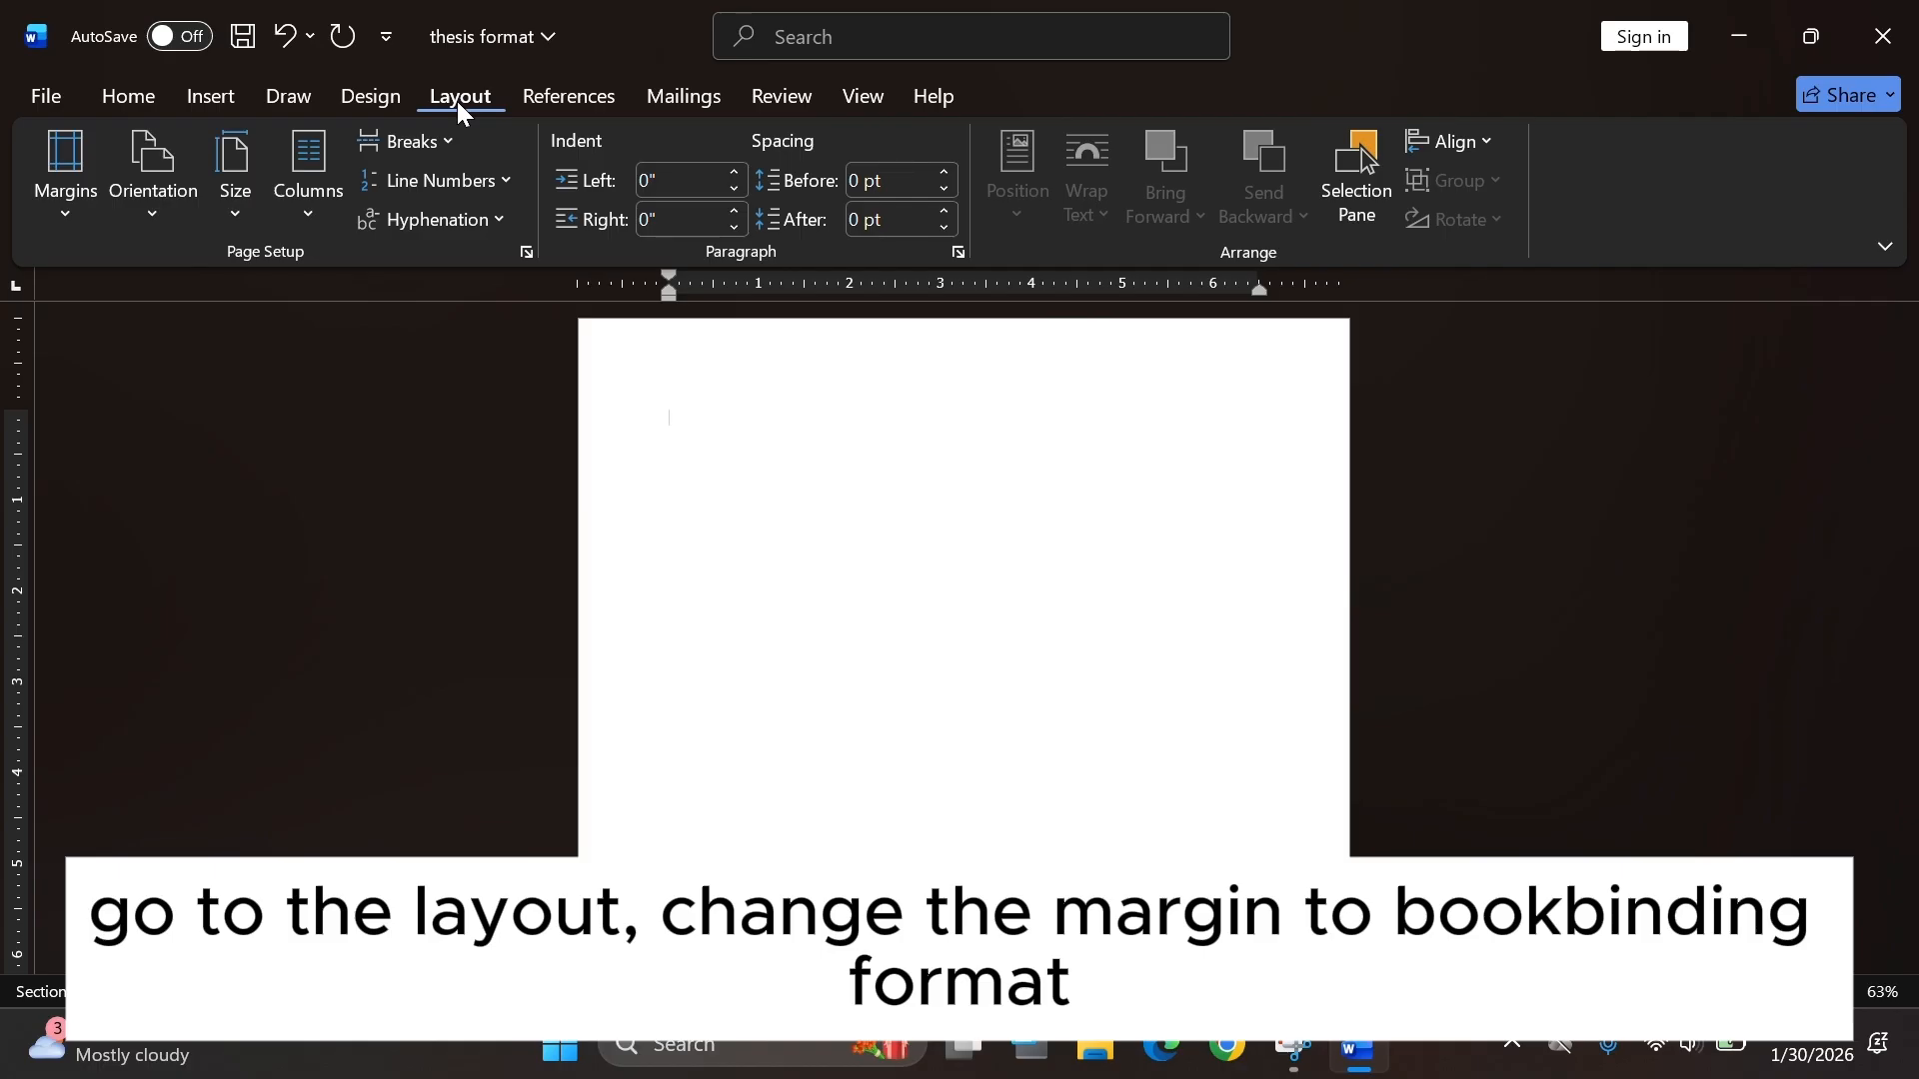
left_click(62, 206)
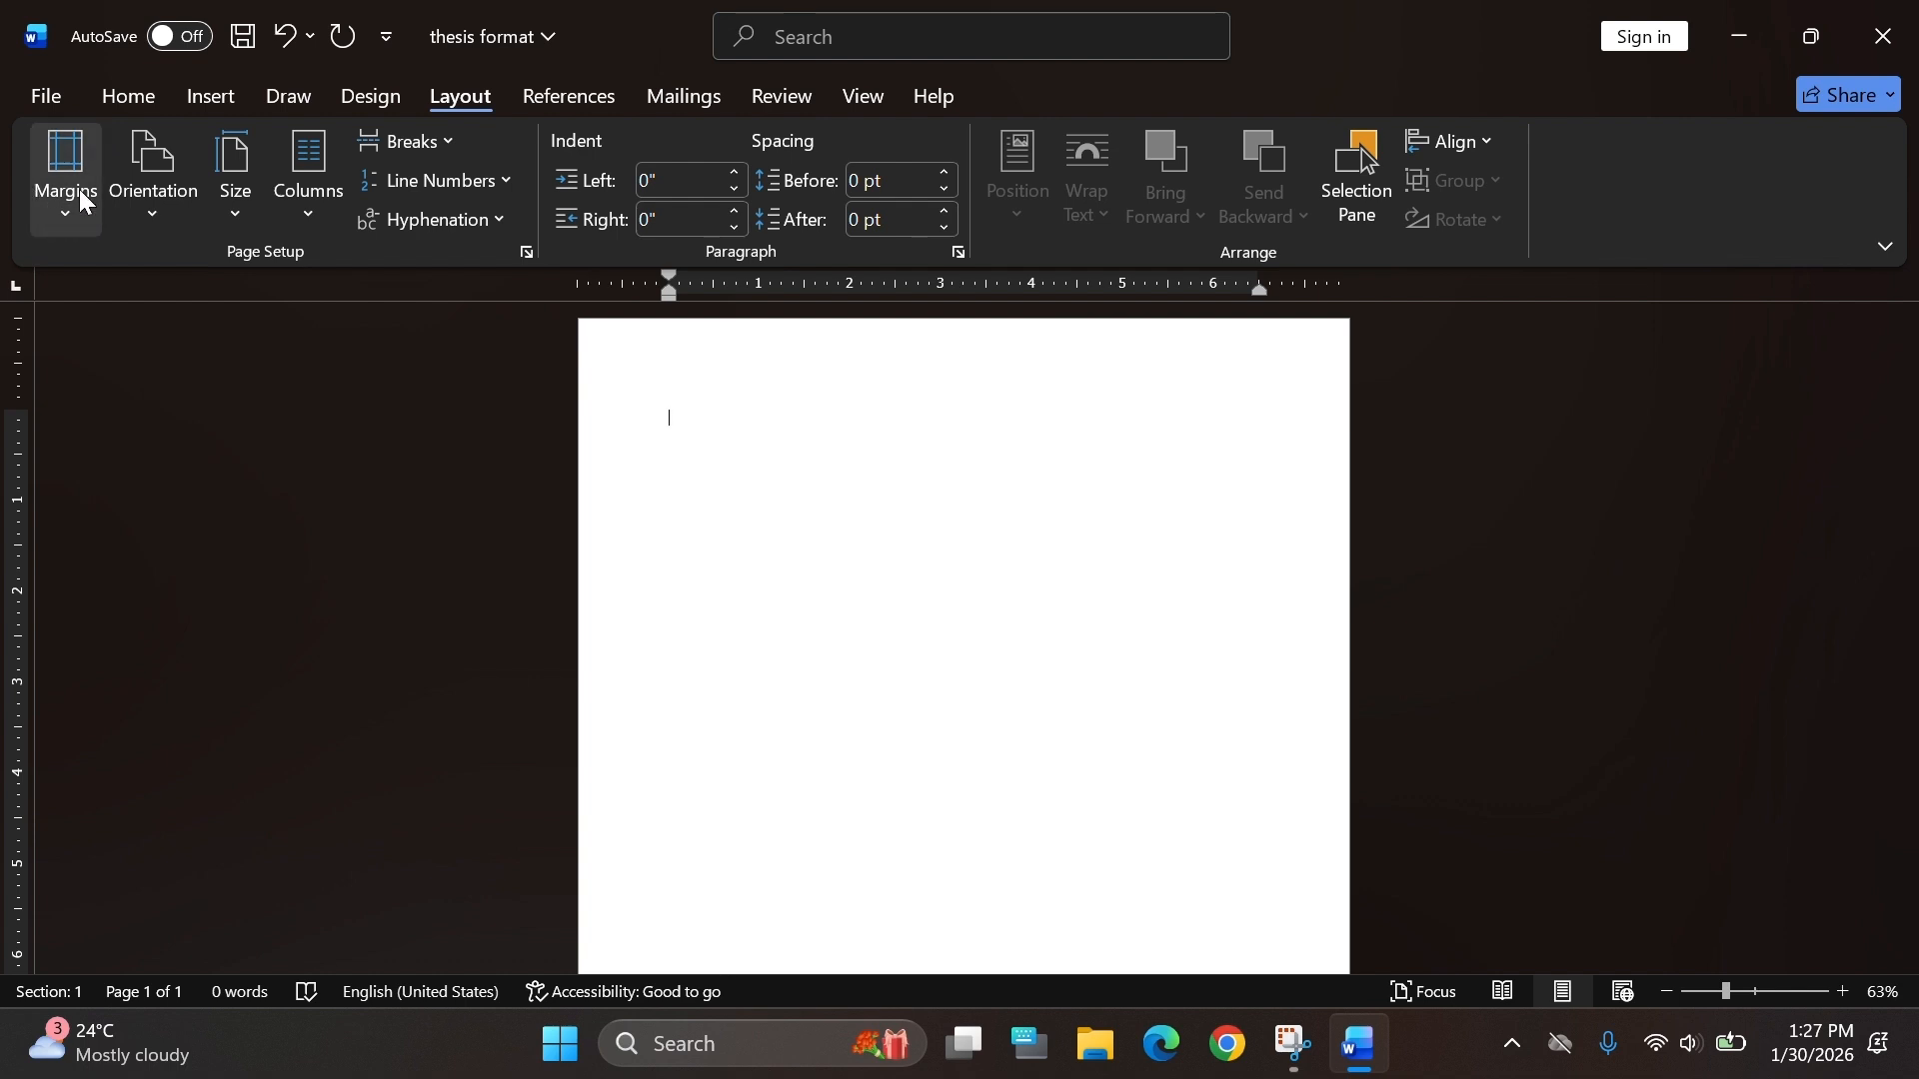
left_click(77, 215)
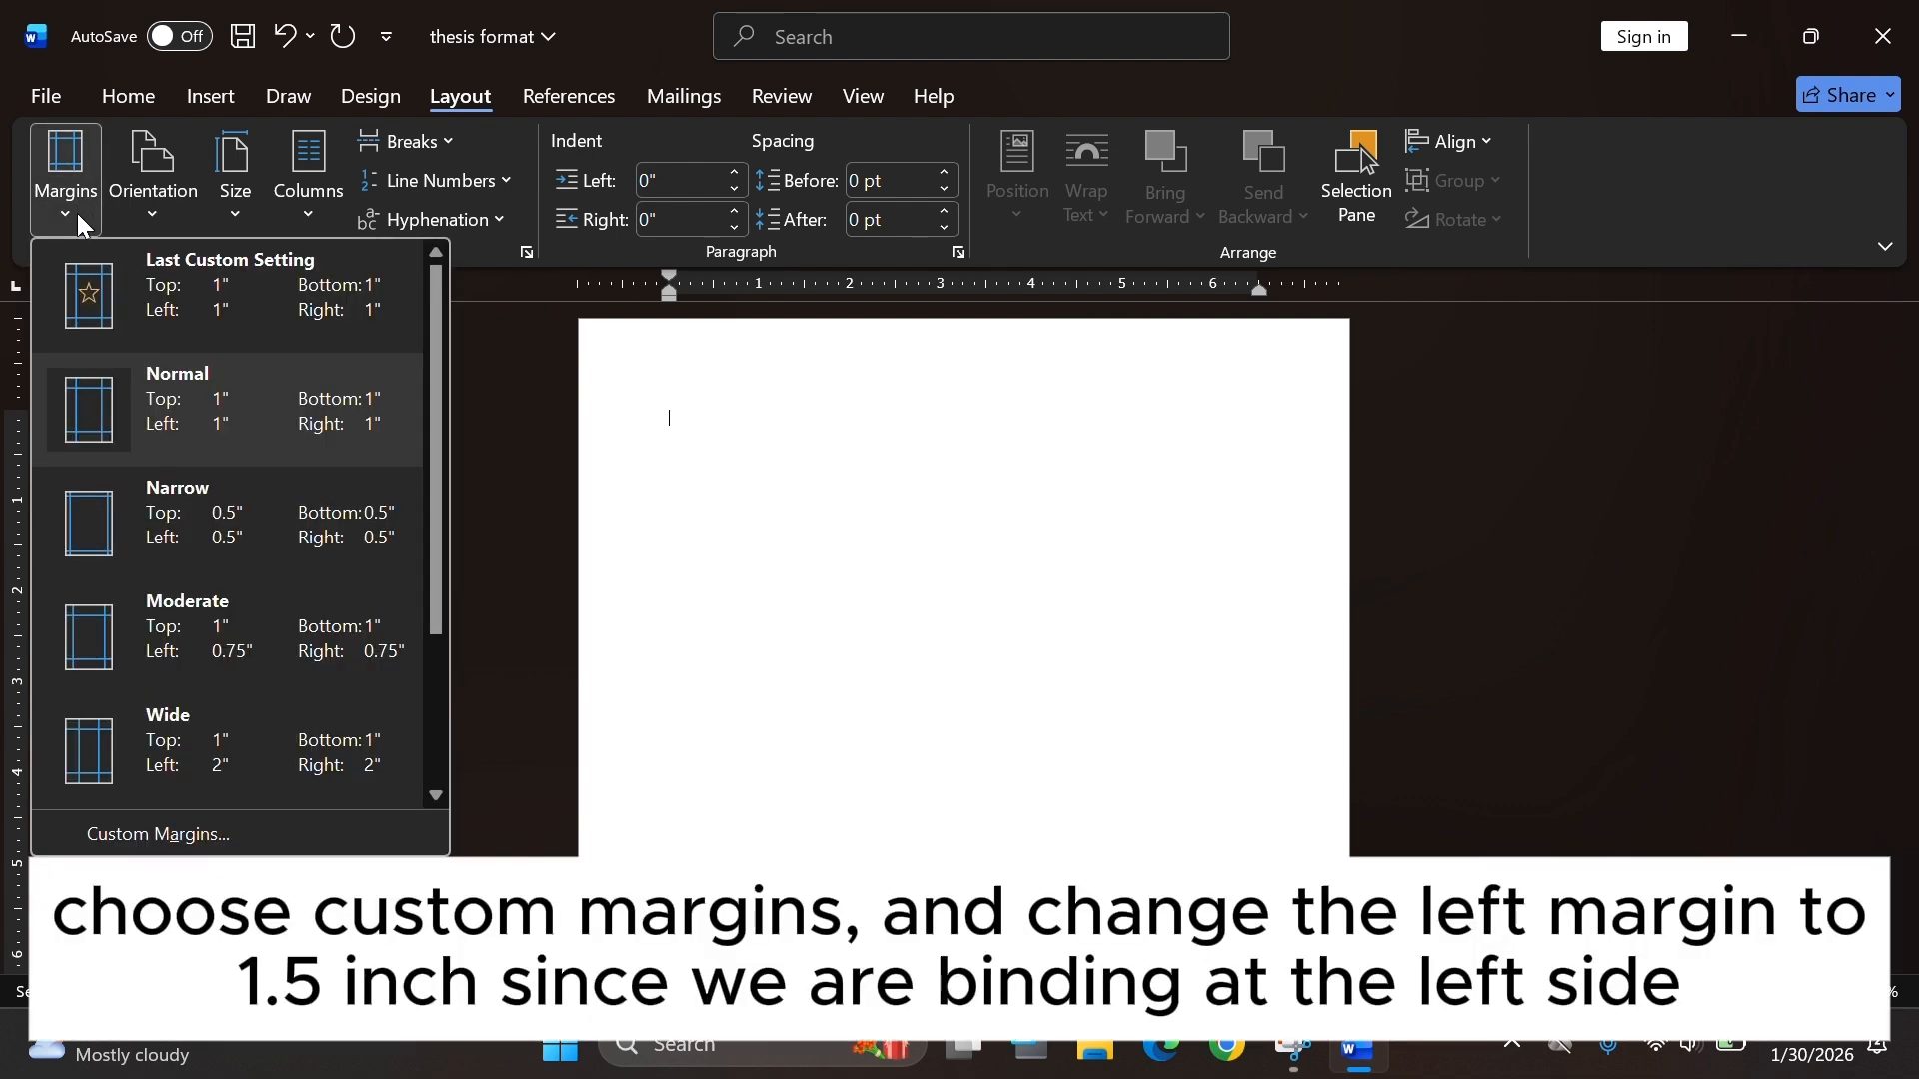
left_click(199, 839)
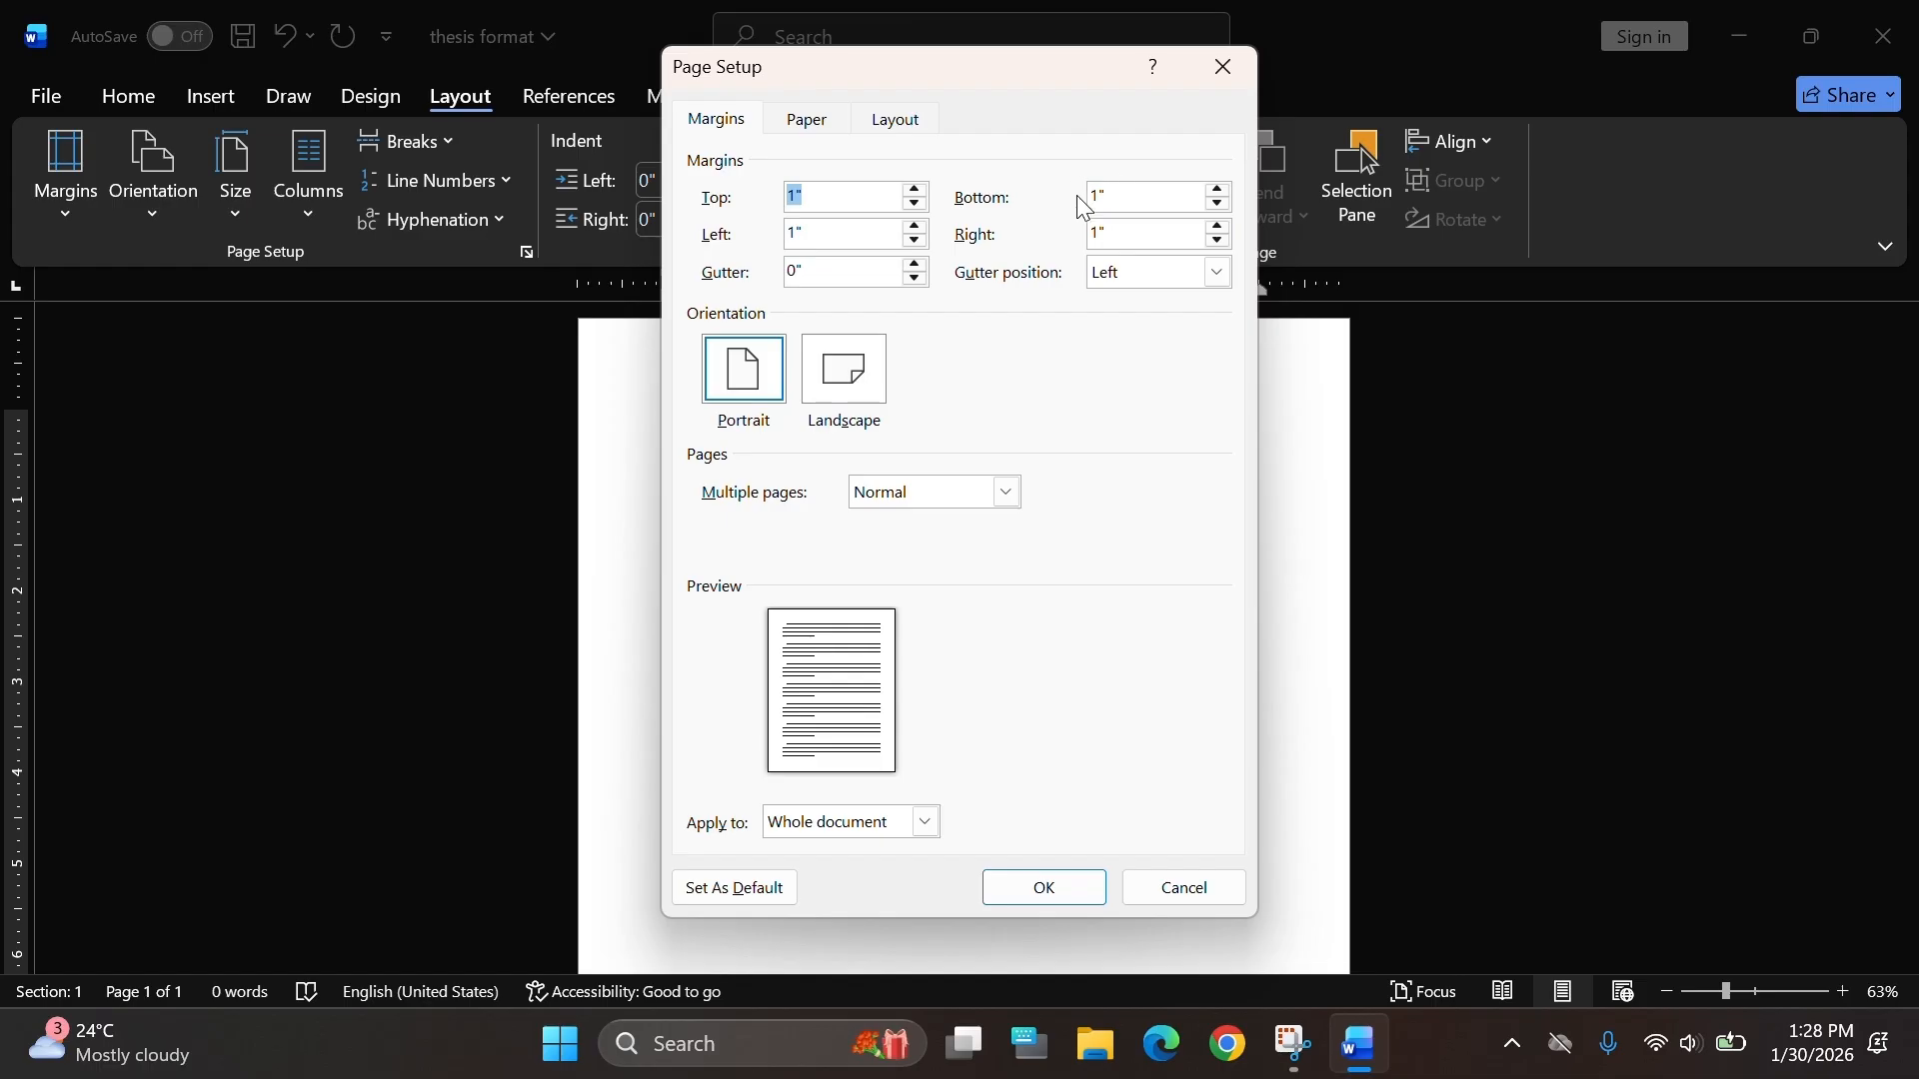
left_click(796, 227)
type(".5")
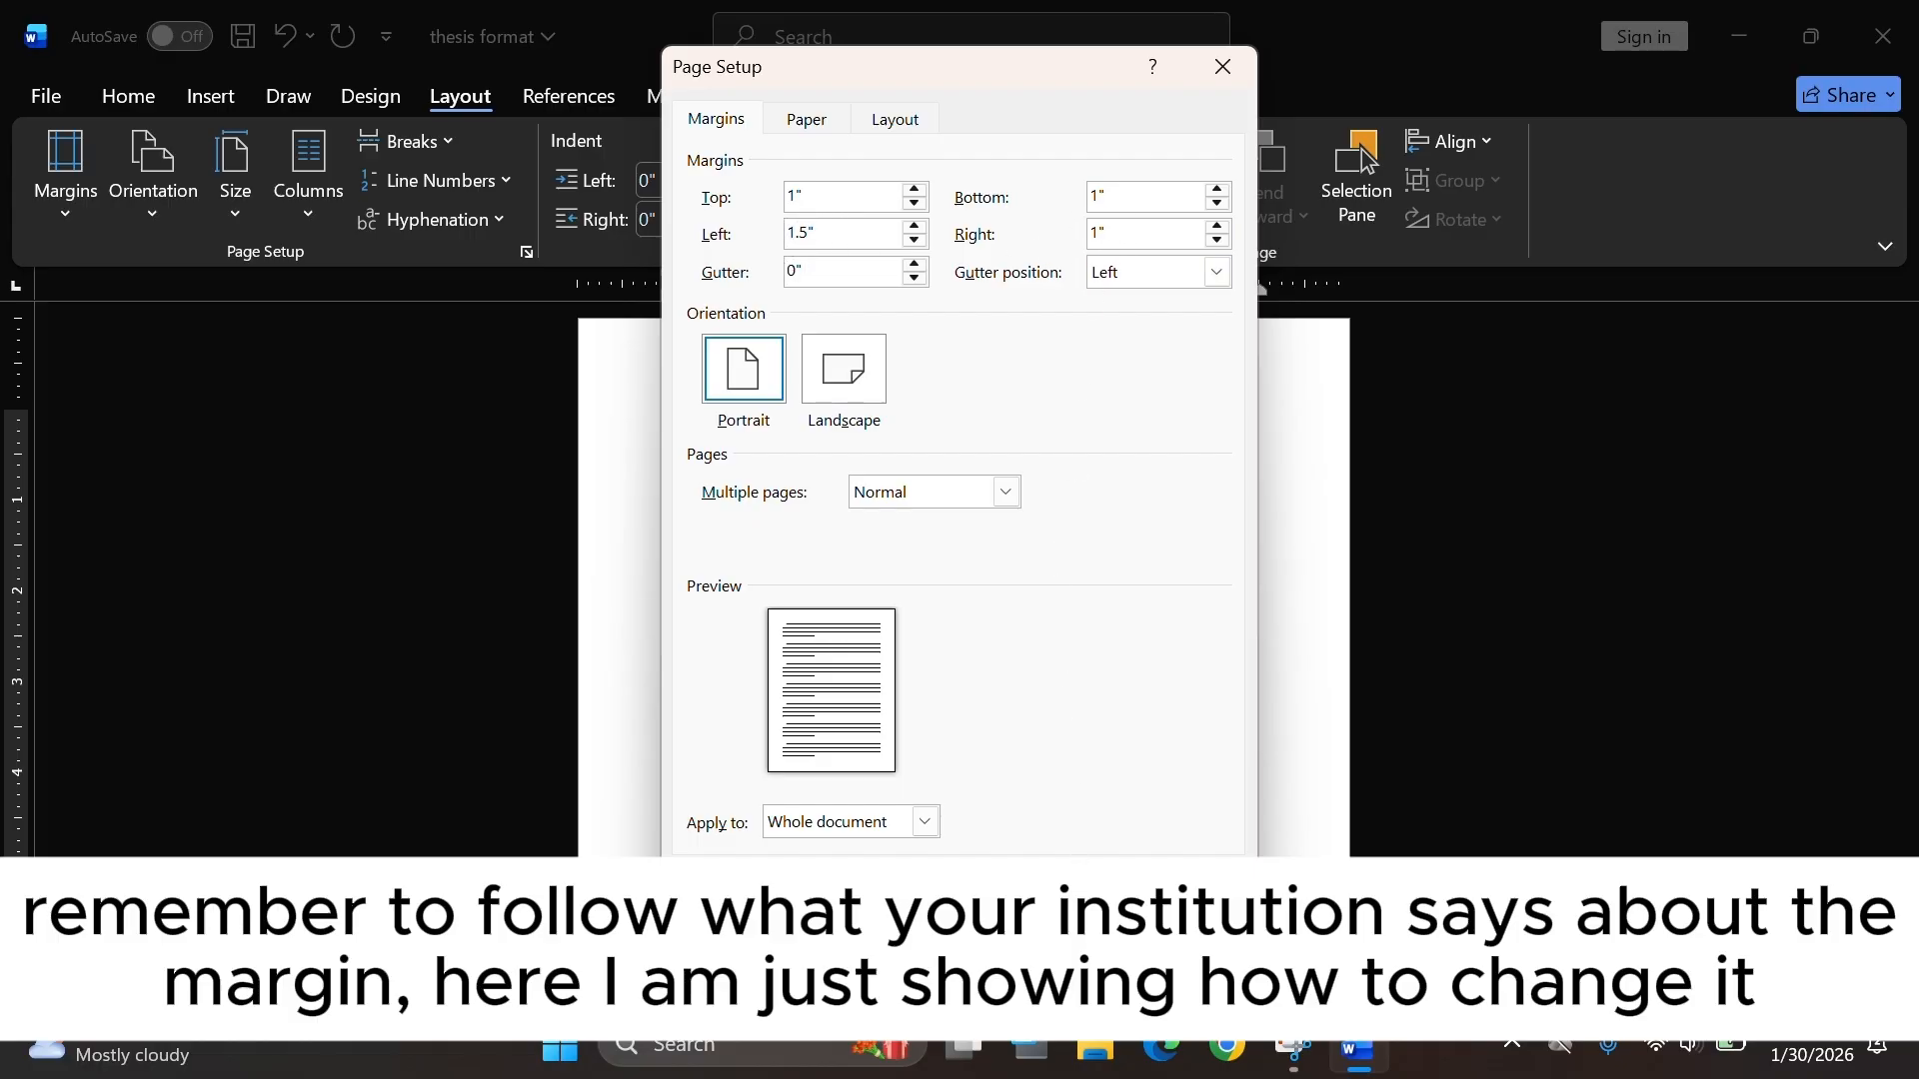
left_click(1067, 893)
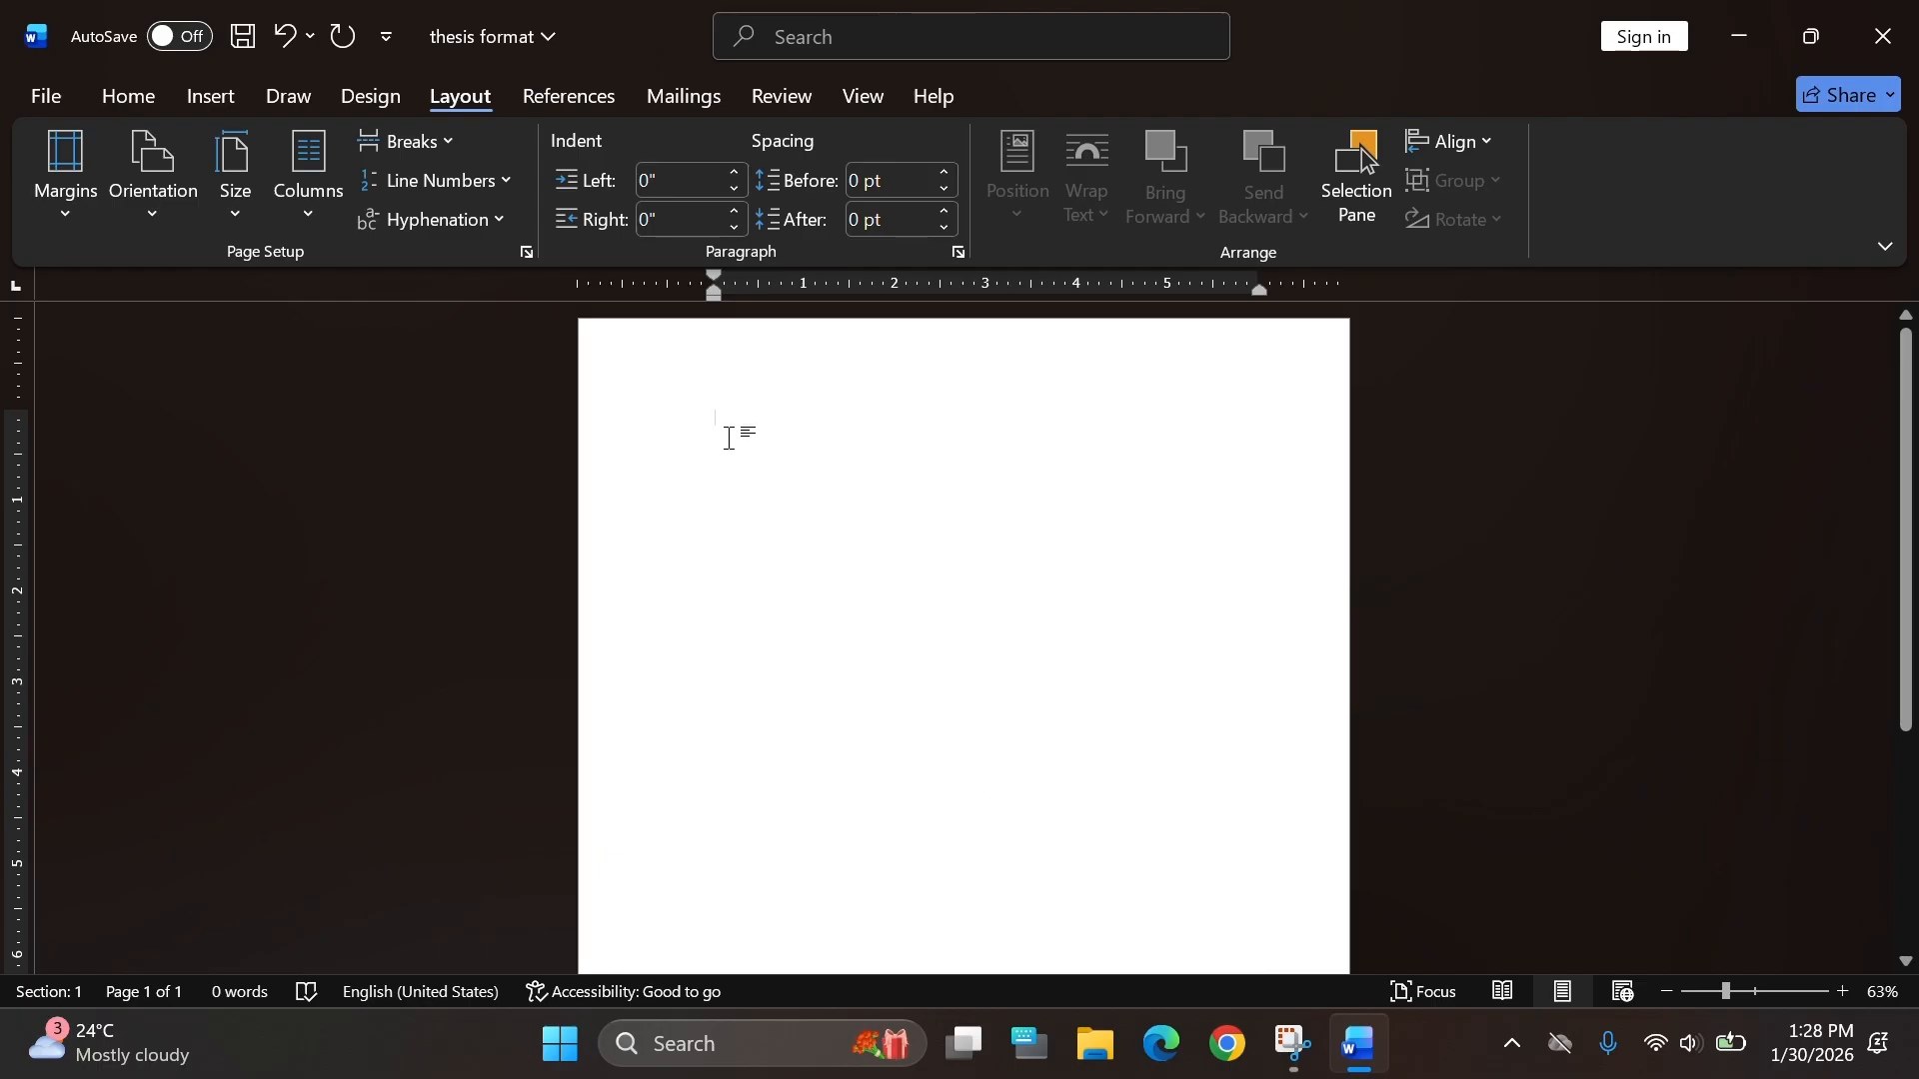
Set the paper size to Letter 8.5"x11".
left_click(183, 207)
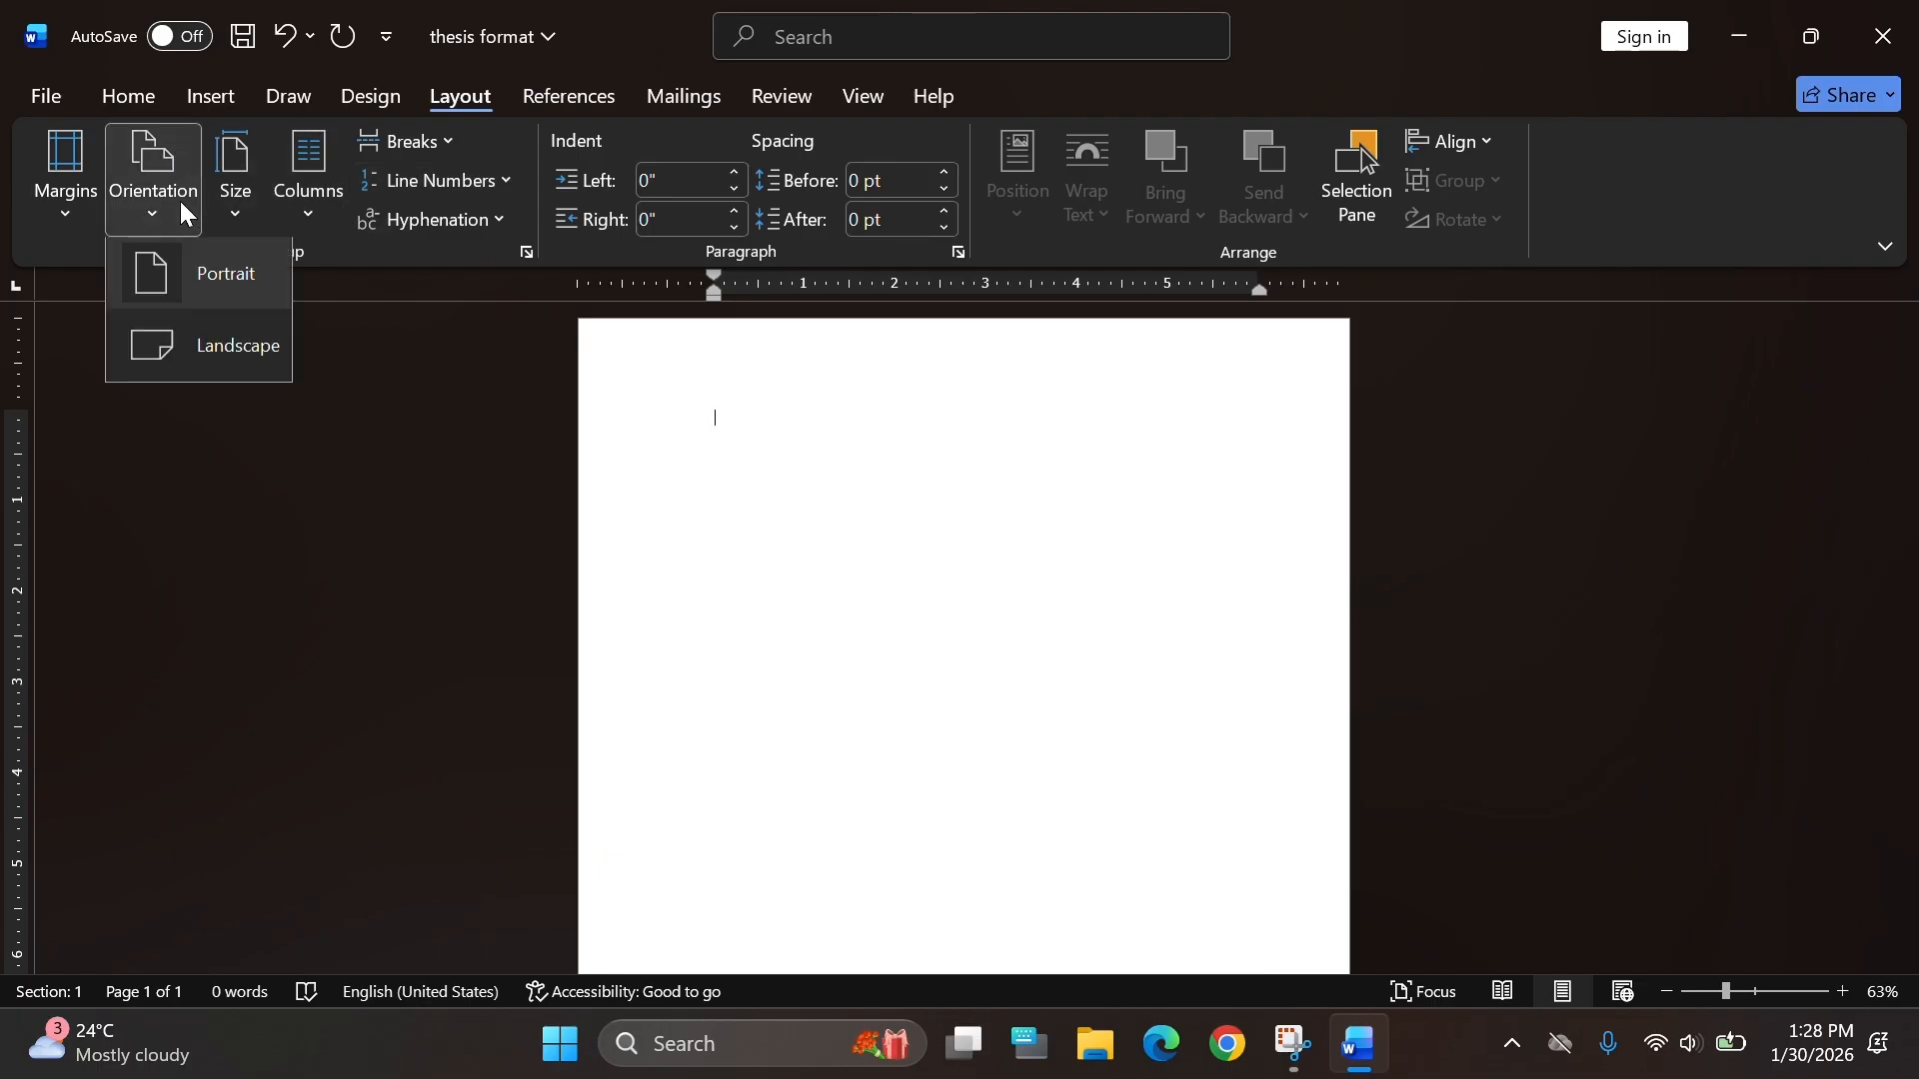
left_click(236, 205)
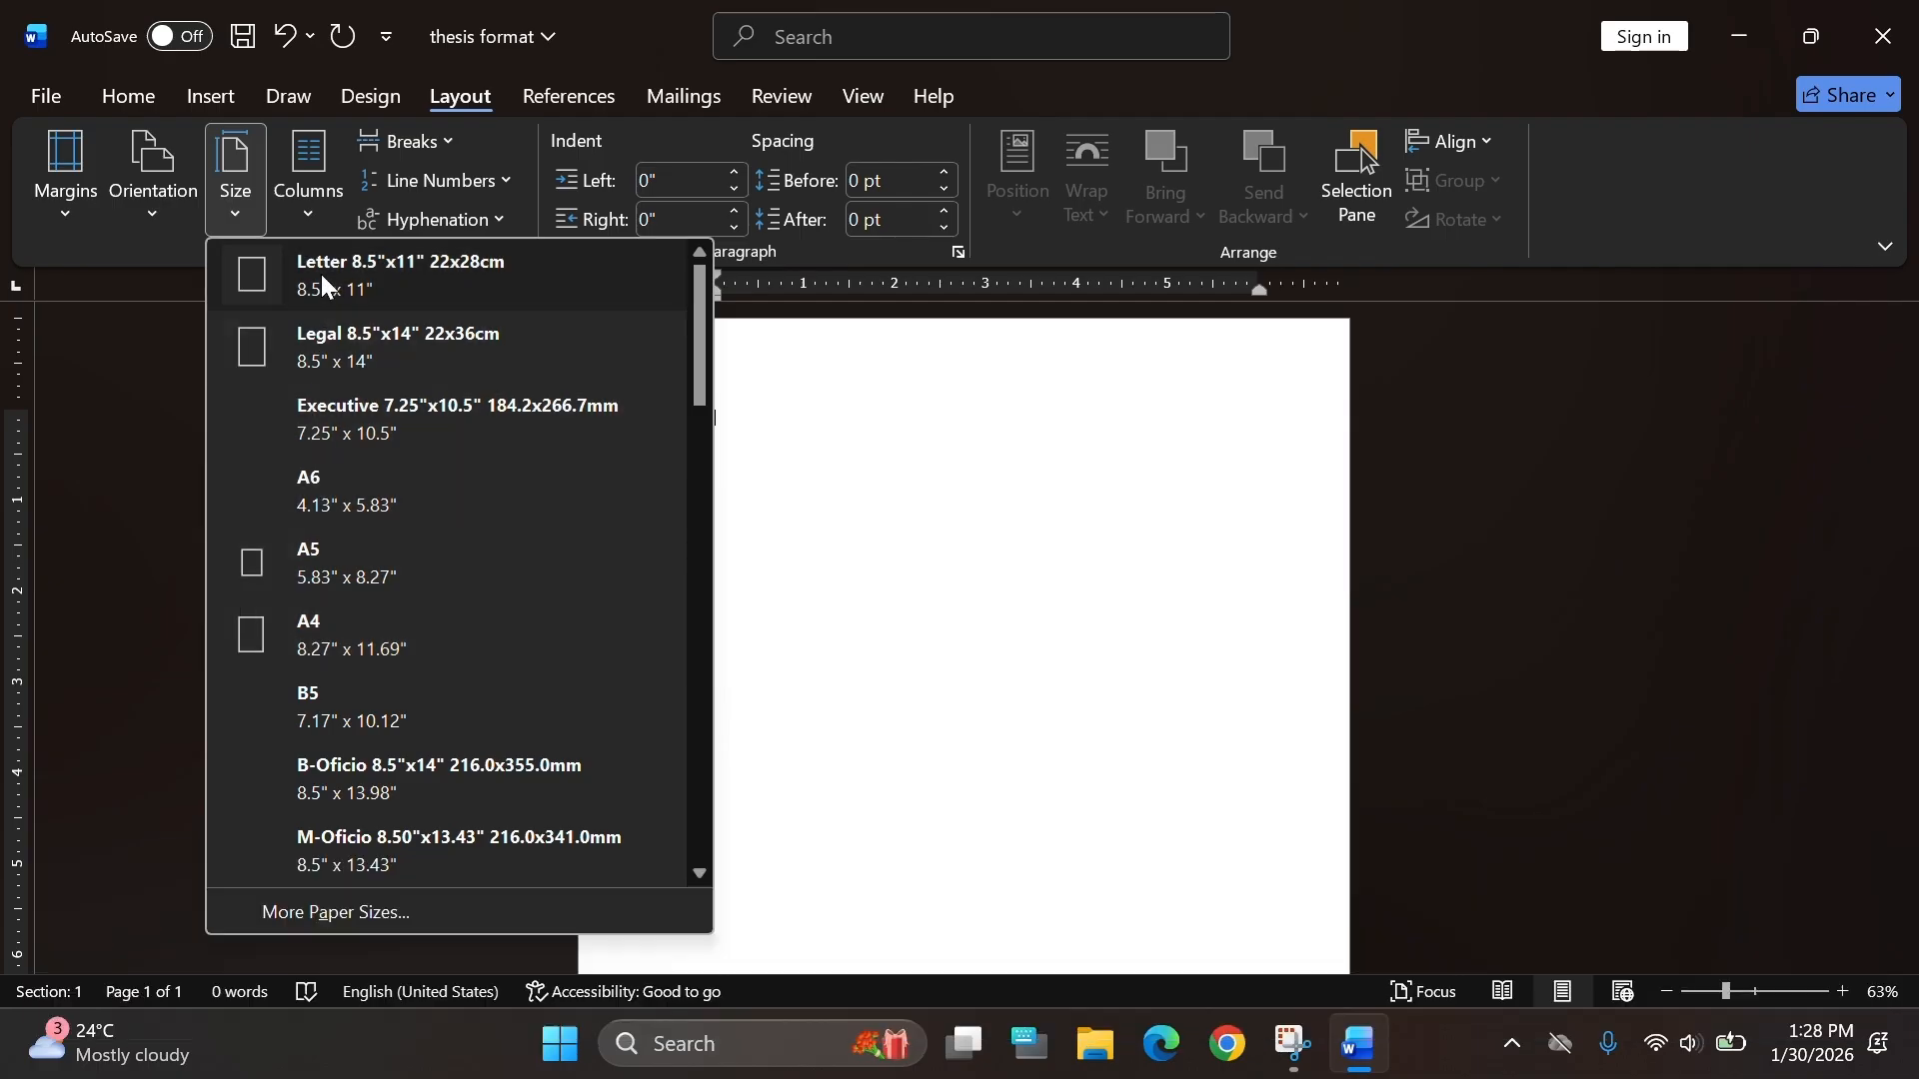
left_click(321, 274)
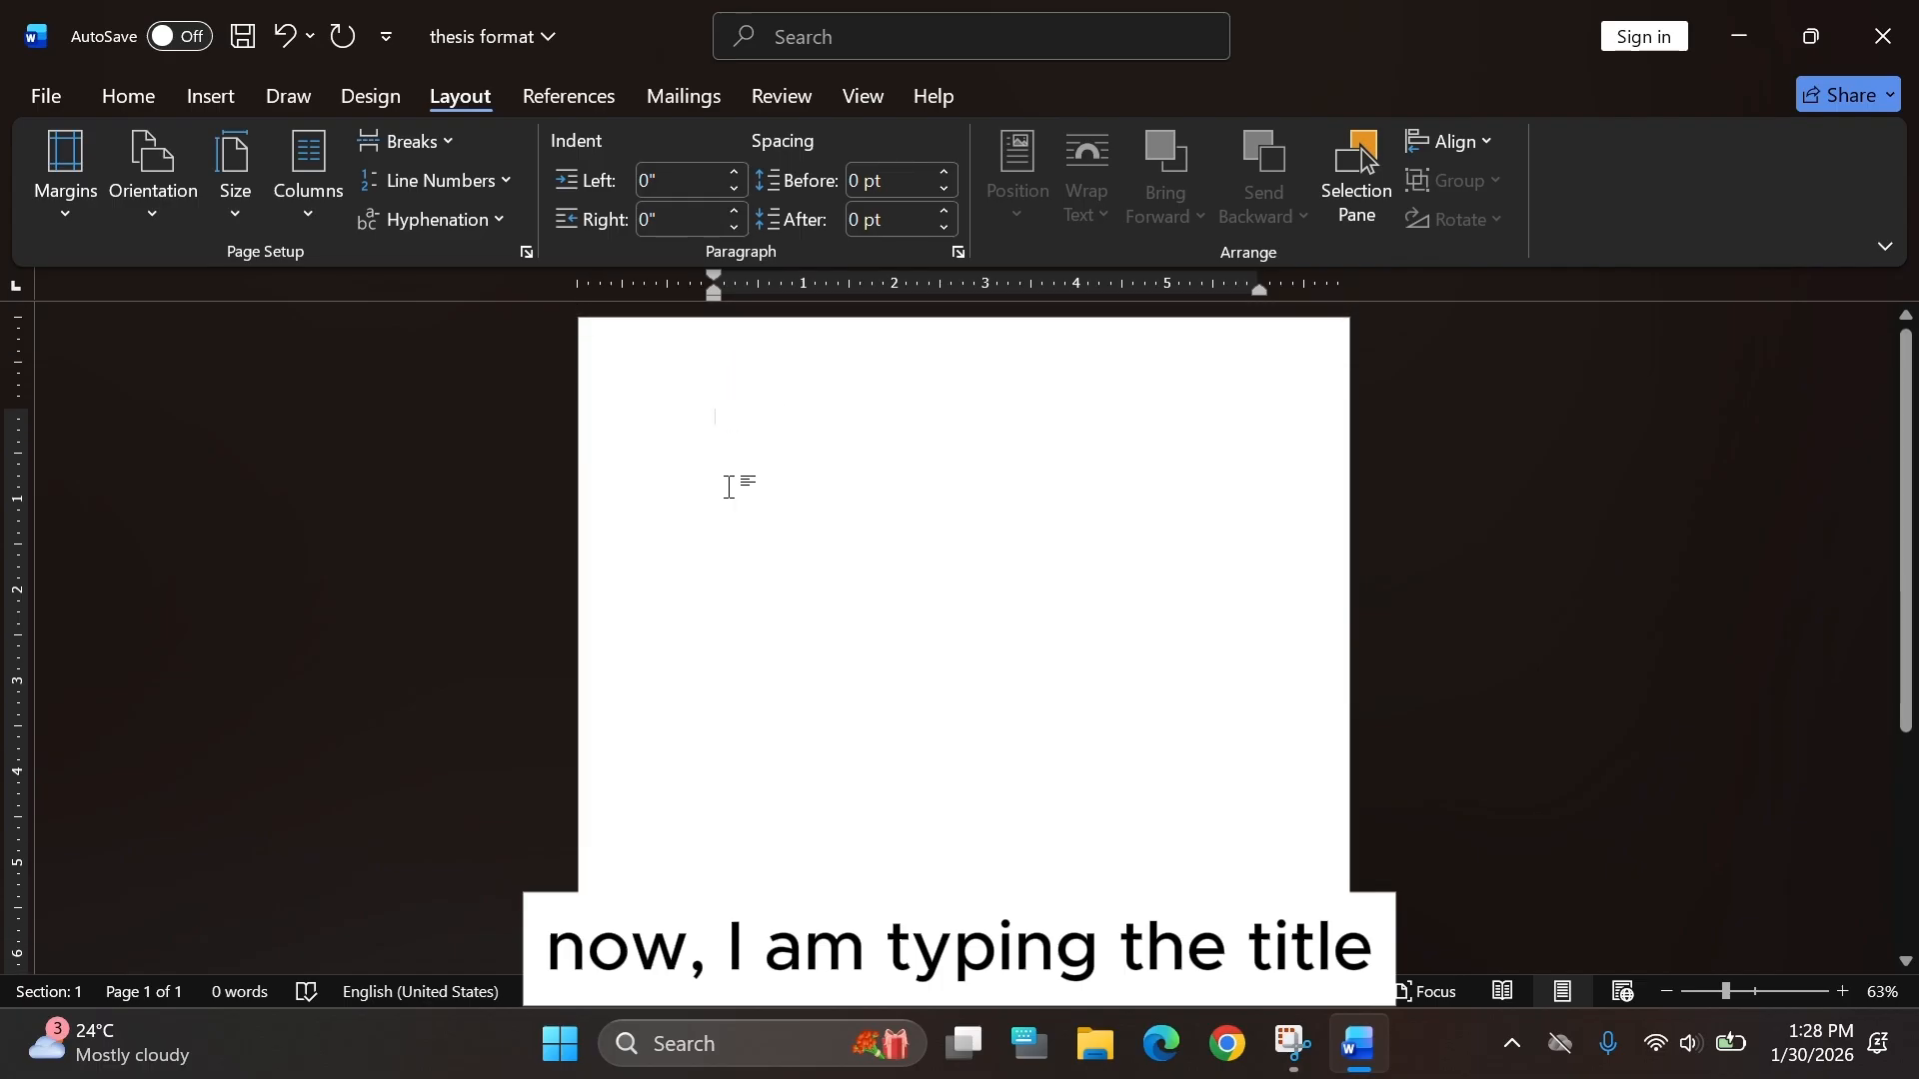
Type the title start "CYTOTOXICITY EVALUATION OF RESIN EXTRACT FROM ALMACIGA".
type("CYTOTO")
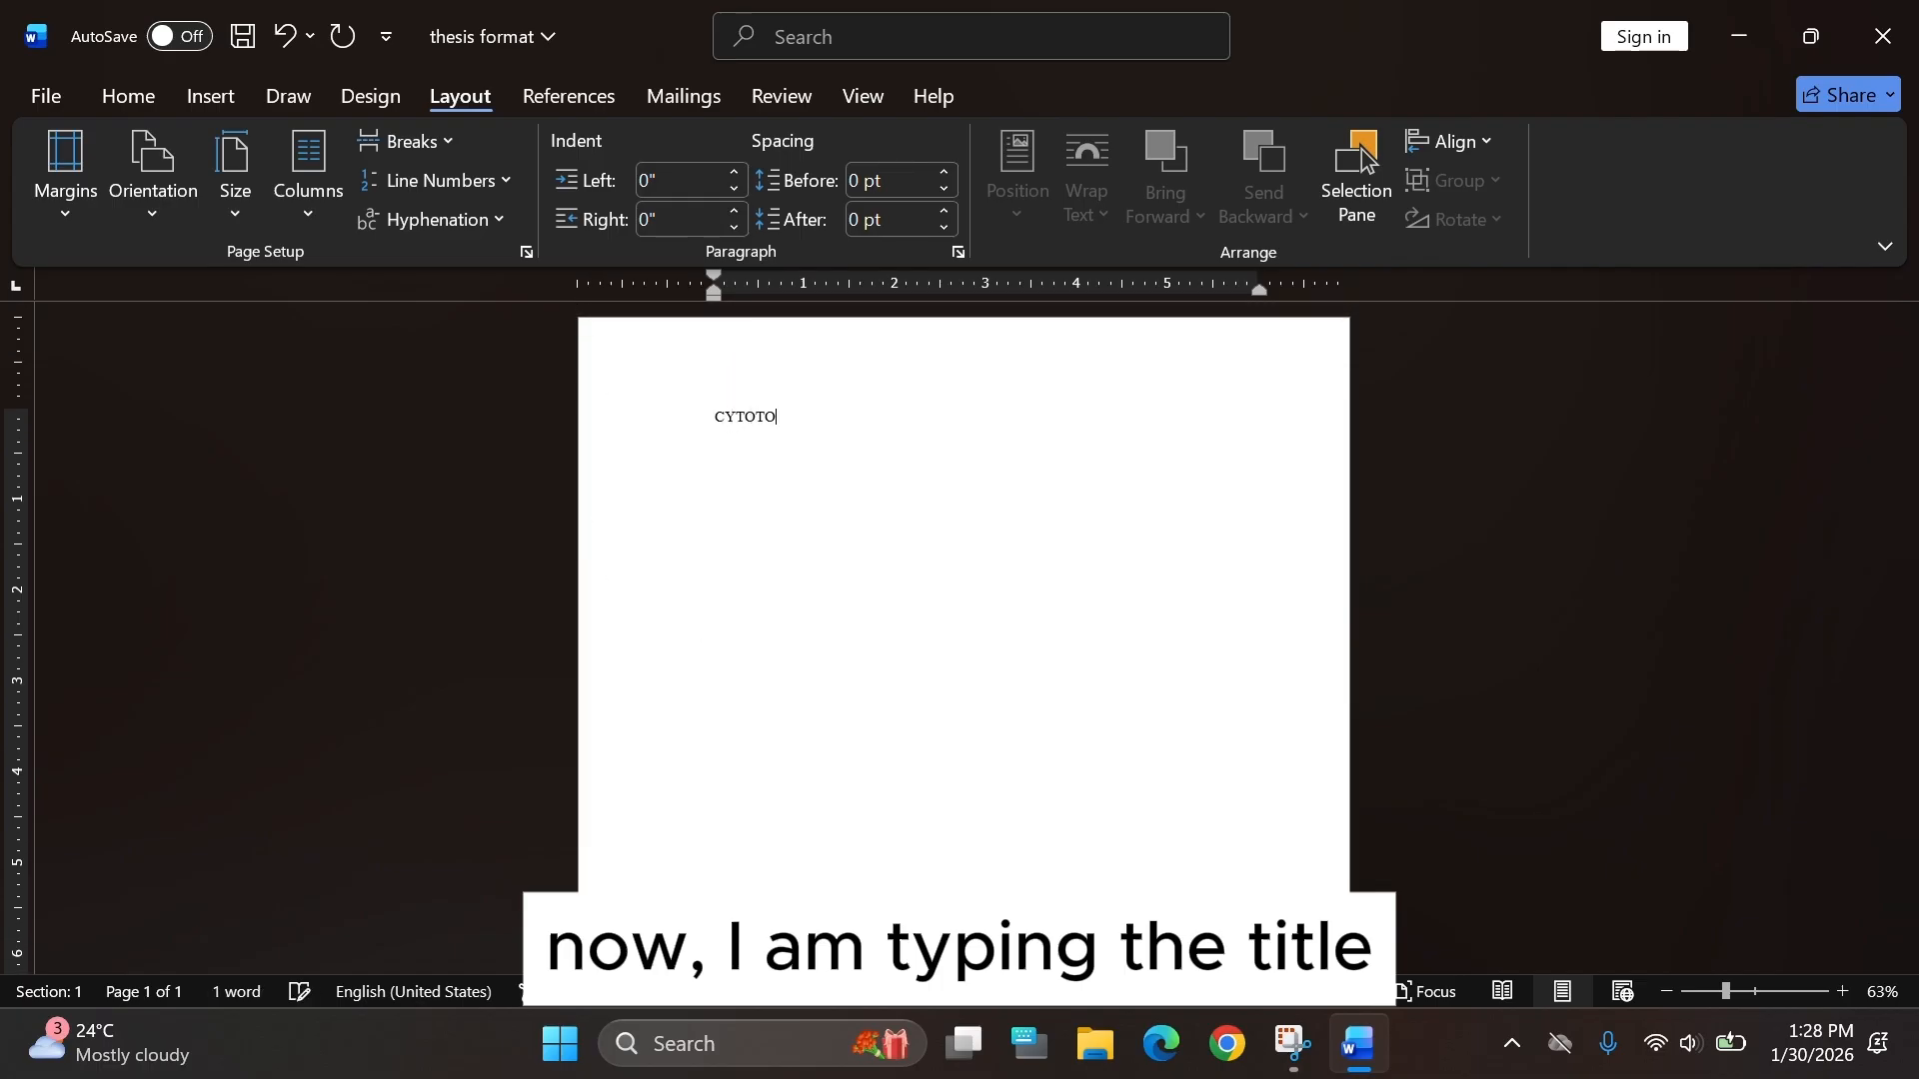
type("XICITY EVALUATION OF RESIN")
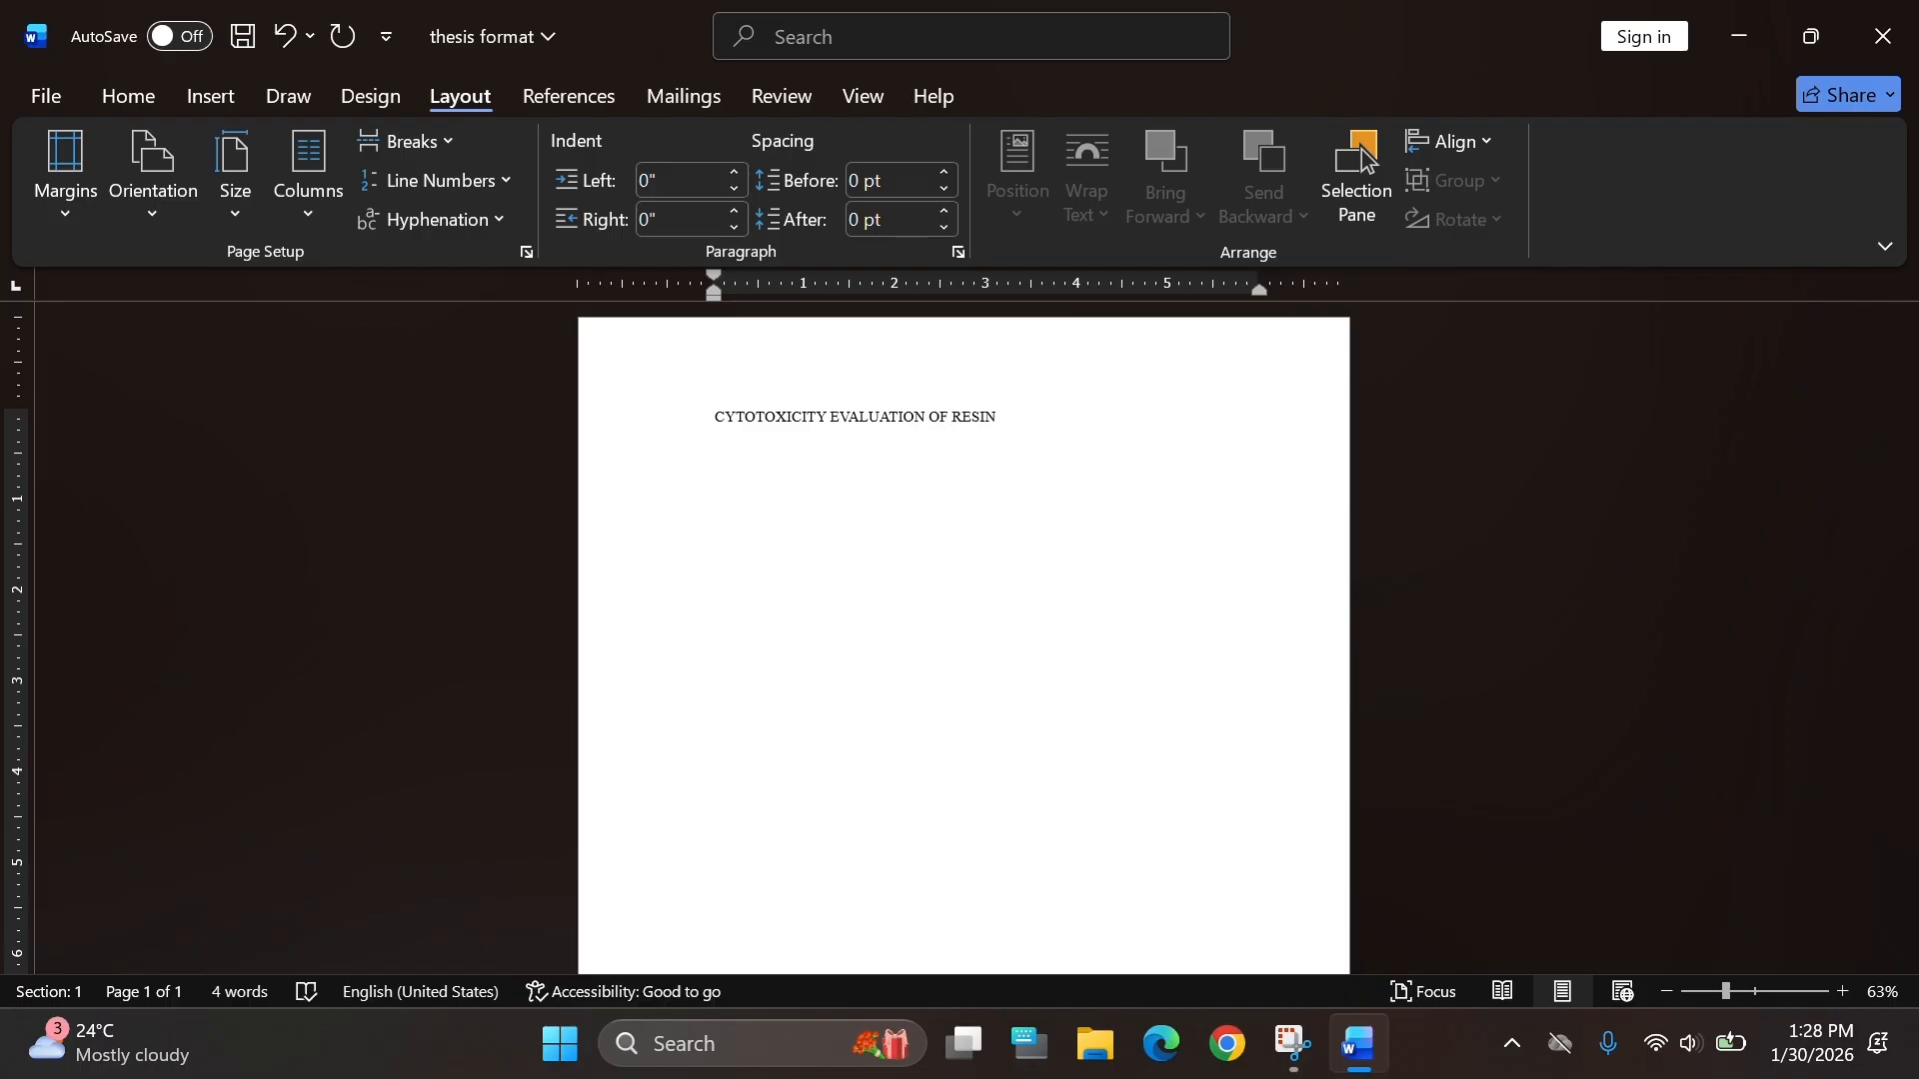
type(" EXTRACT FROM ALMACIGA")
Continue the title with "(Agathis philippinensis Warb.), ", italicizing only the scientific name.
left_click(158, 88)
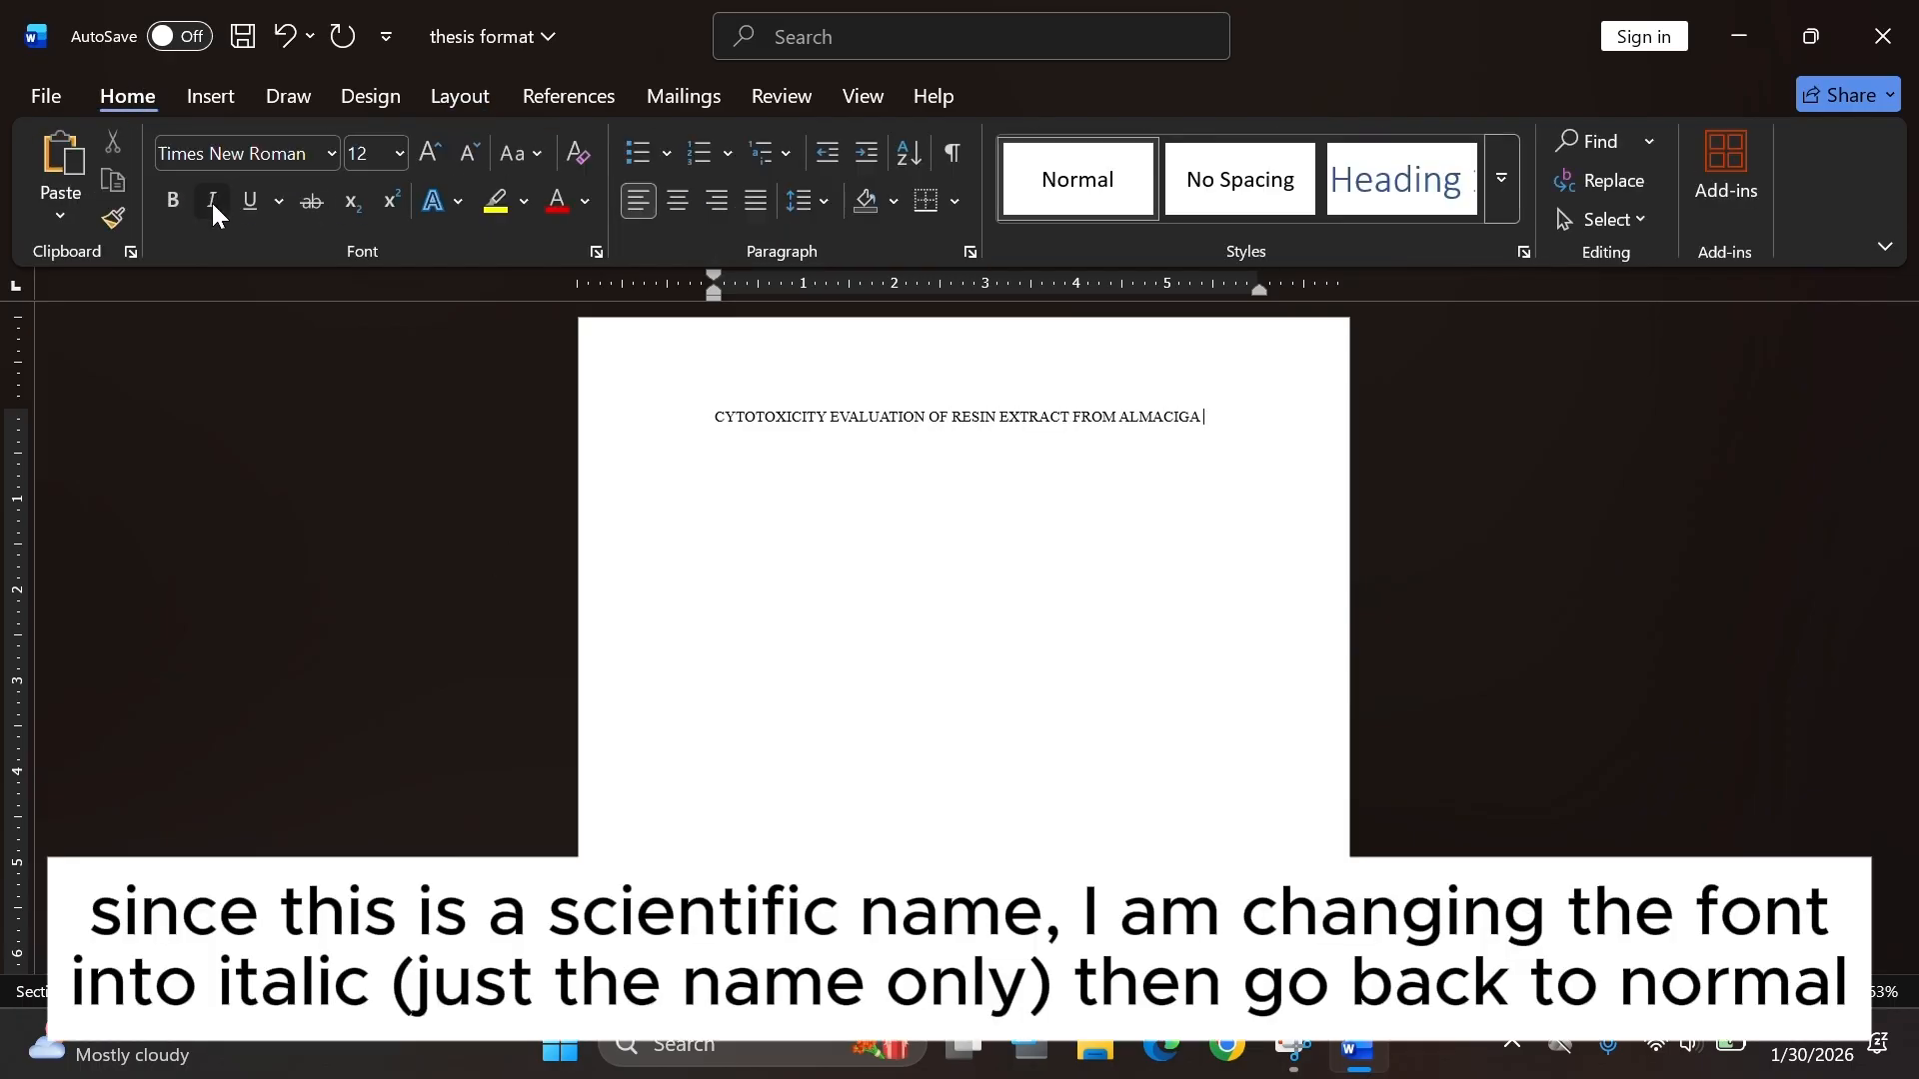
type("(Agathis philippinensis")
left_click(213, 205)
type("Warb.), ")
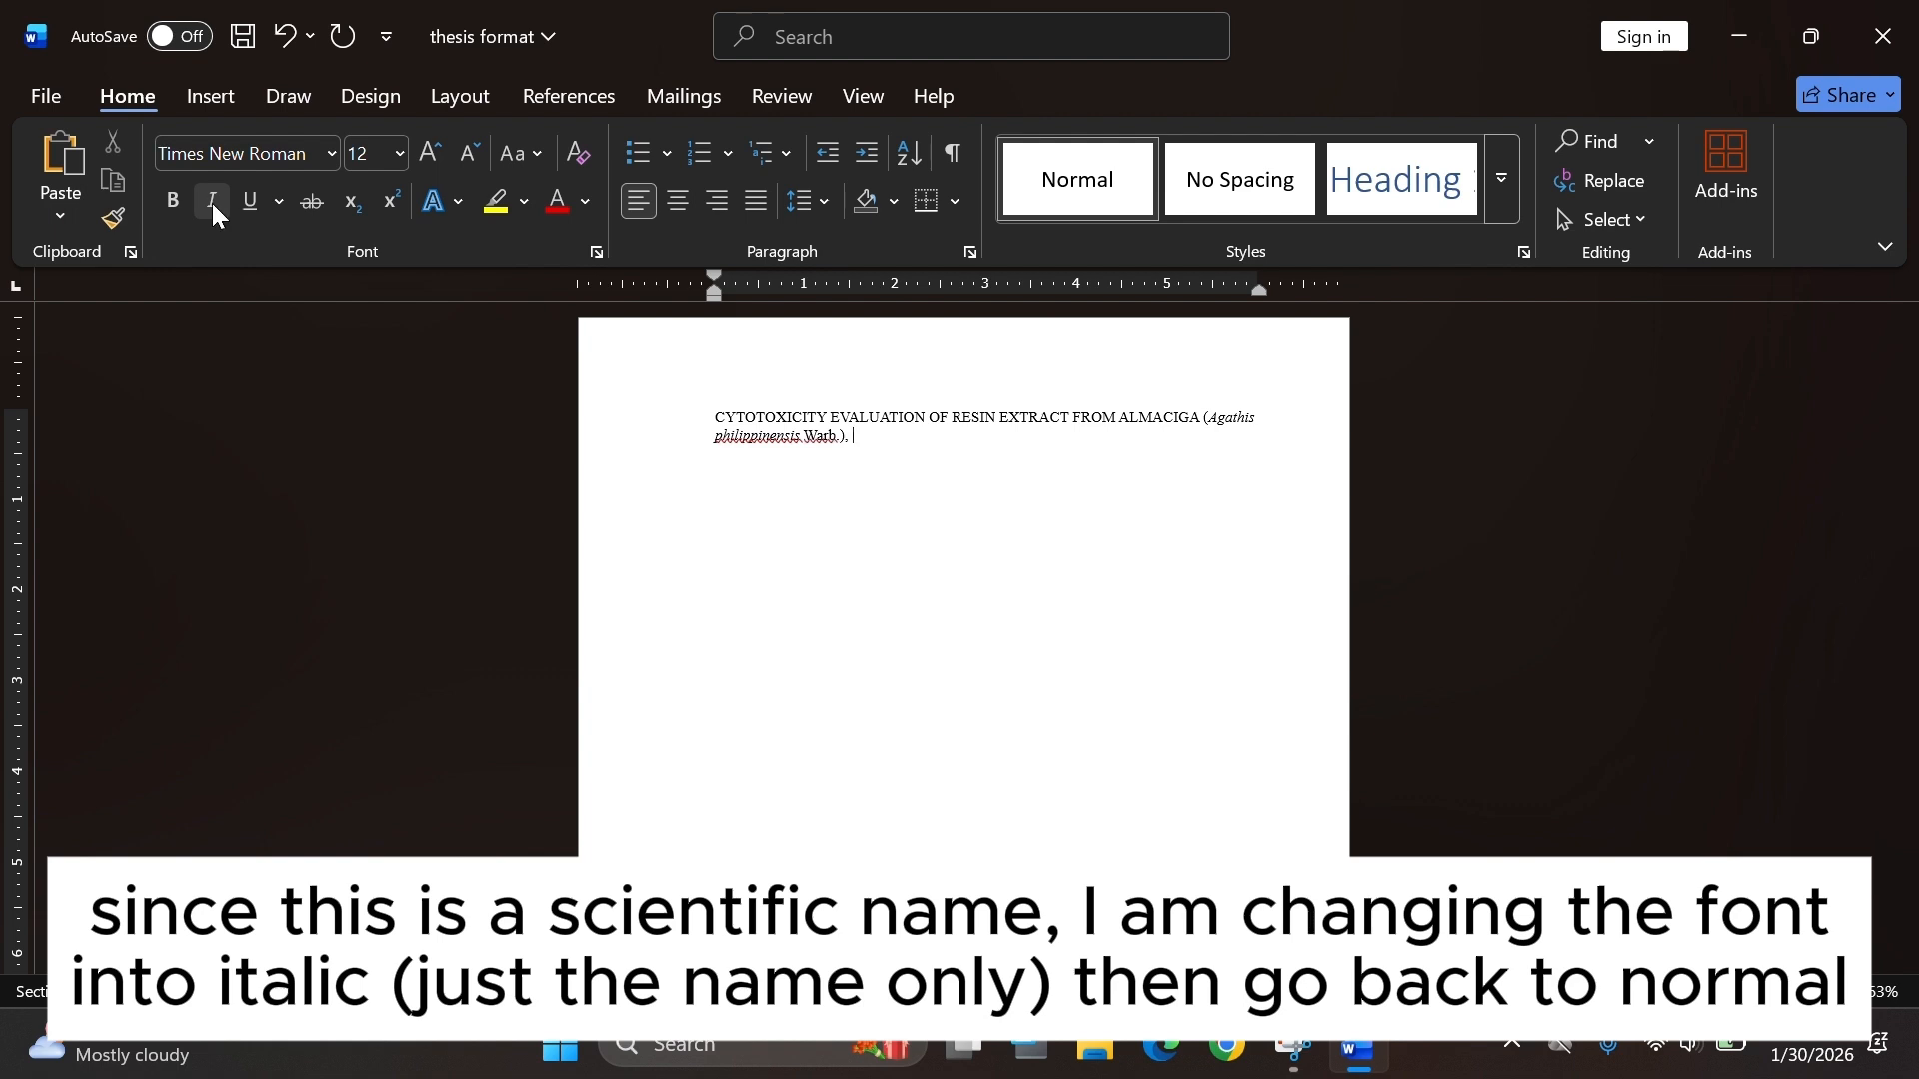
type("A NARRATIVE")
Complete the title with "A NATIVE PHILIPPINE CONIFER, USING BRINE SHRIMP LETHALITY ASSAY", fixing the mistyped word.
left_click_drag(986, 441, 742, 437)
left_click(798, 440)
left_click(986, 440)
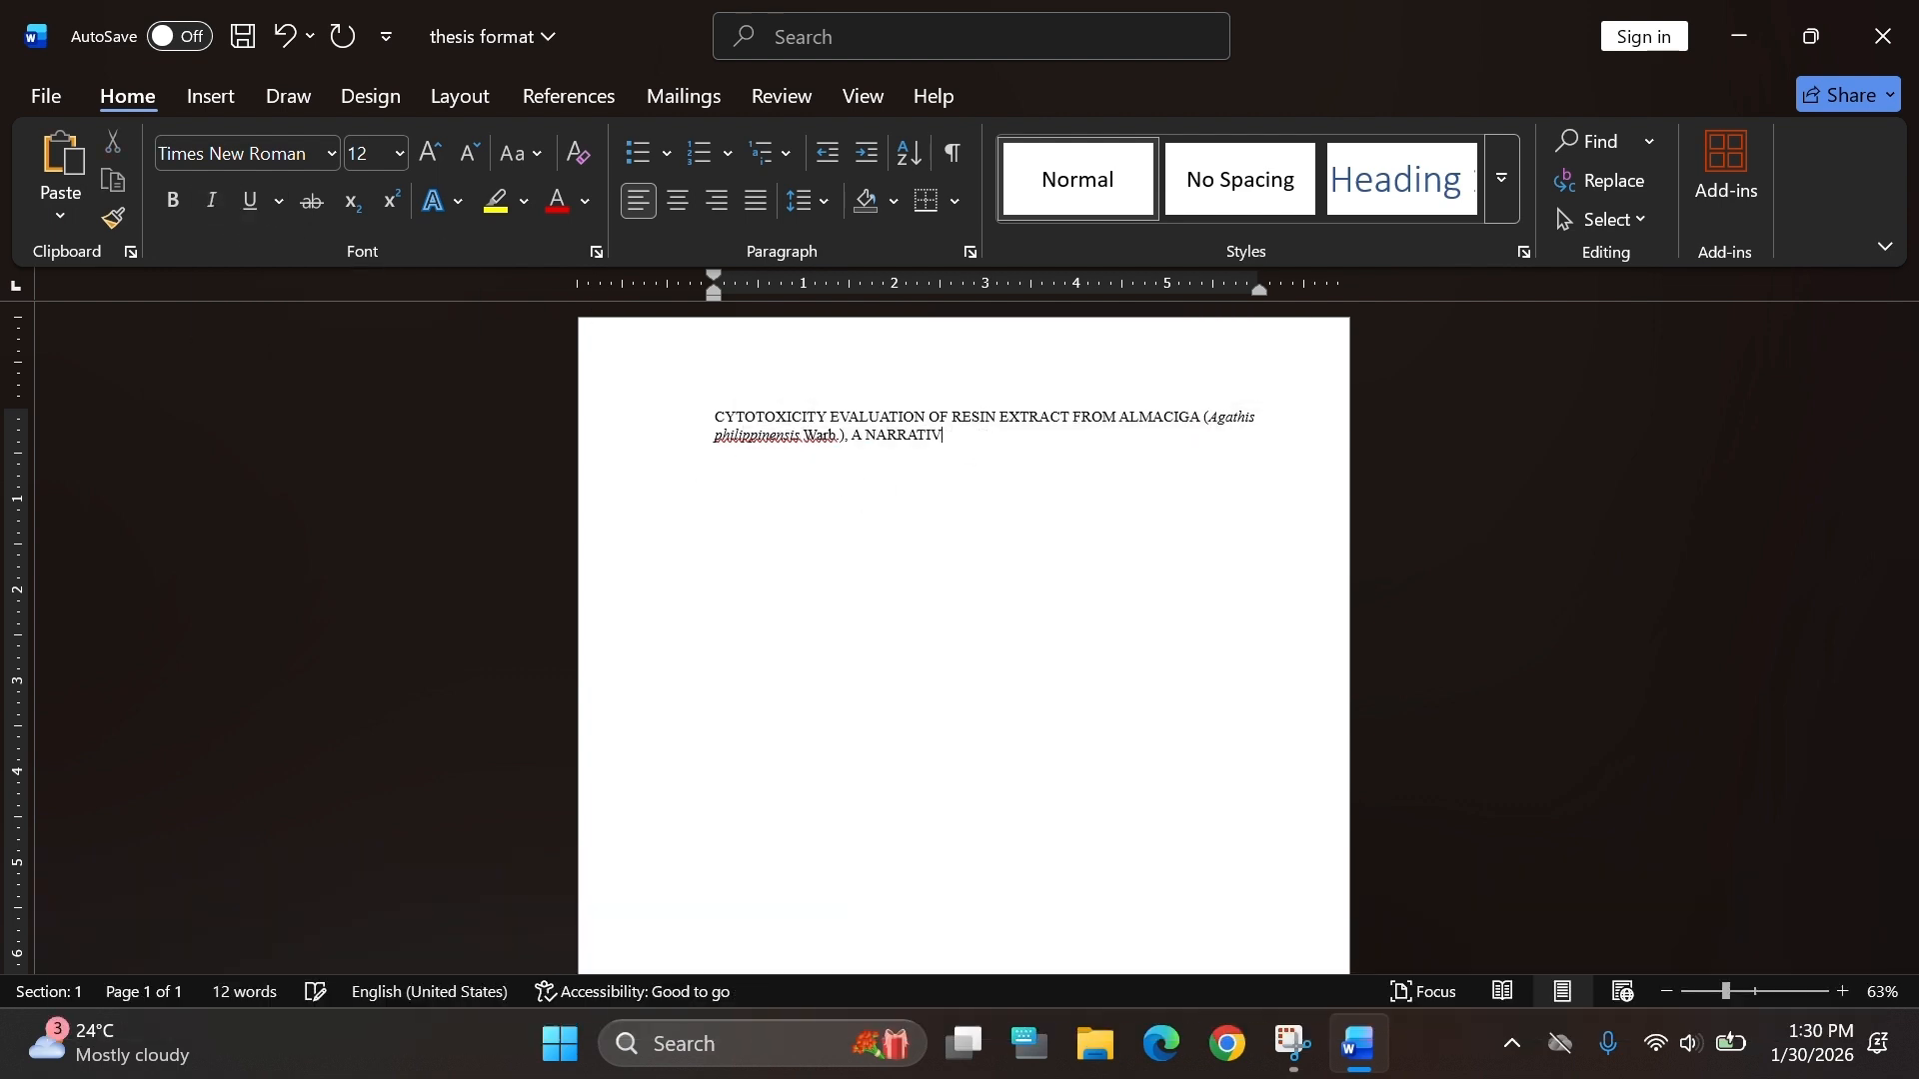
key("BackSpace")
key("BackSpace")
key("BackSpace")
key("BackSpace")
key("BackSpace")
key("BackSpace")
type("TIVE PHILIPPINE CONIFER, USING BRINE")
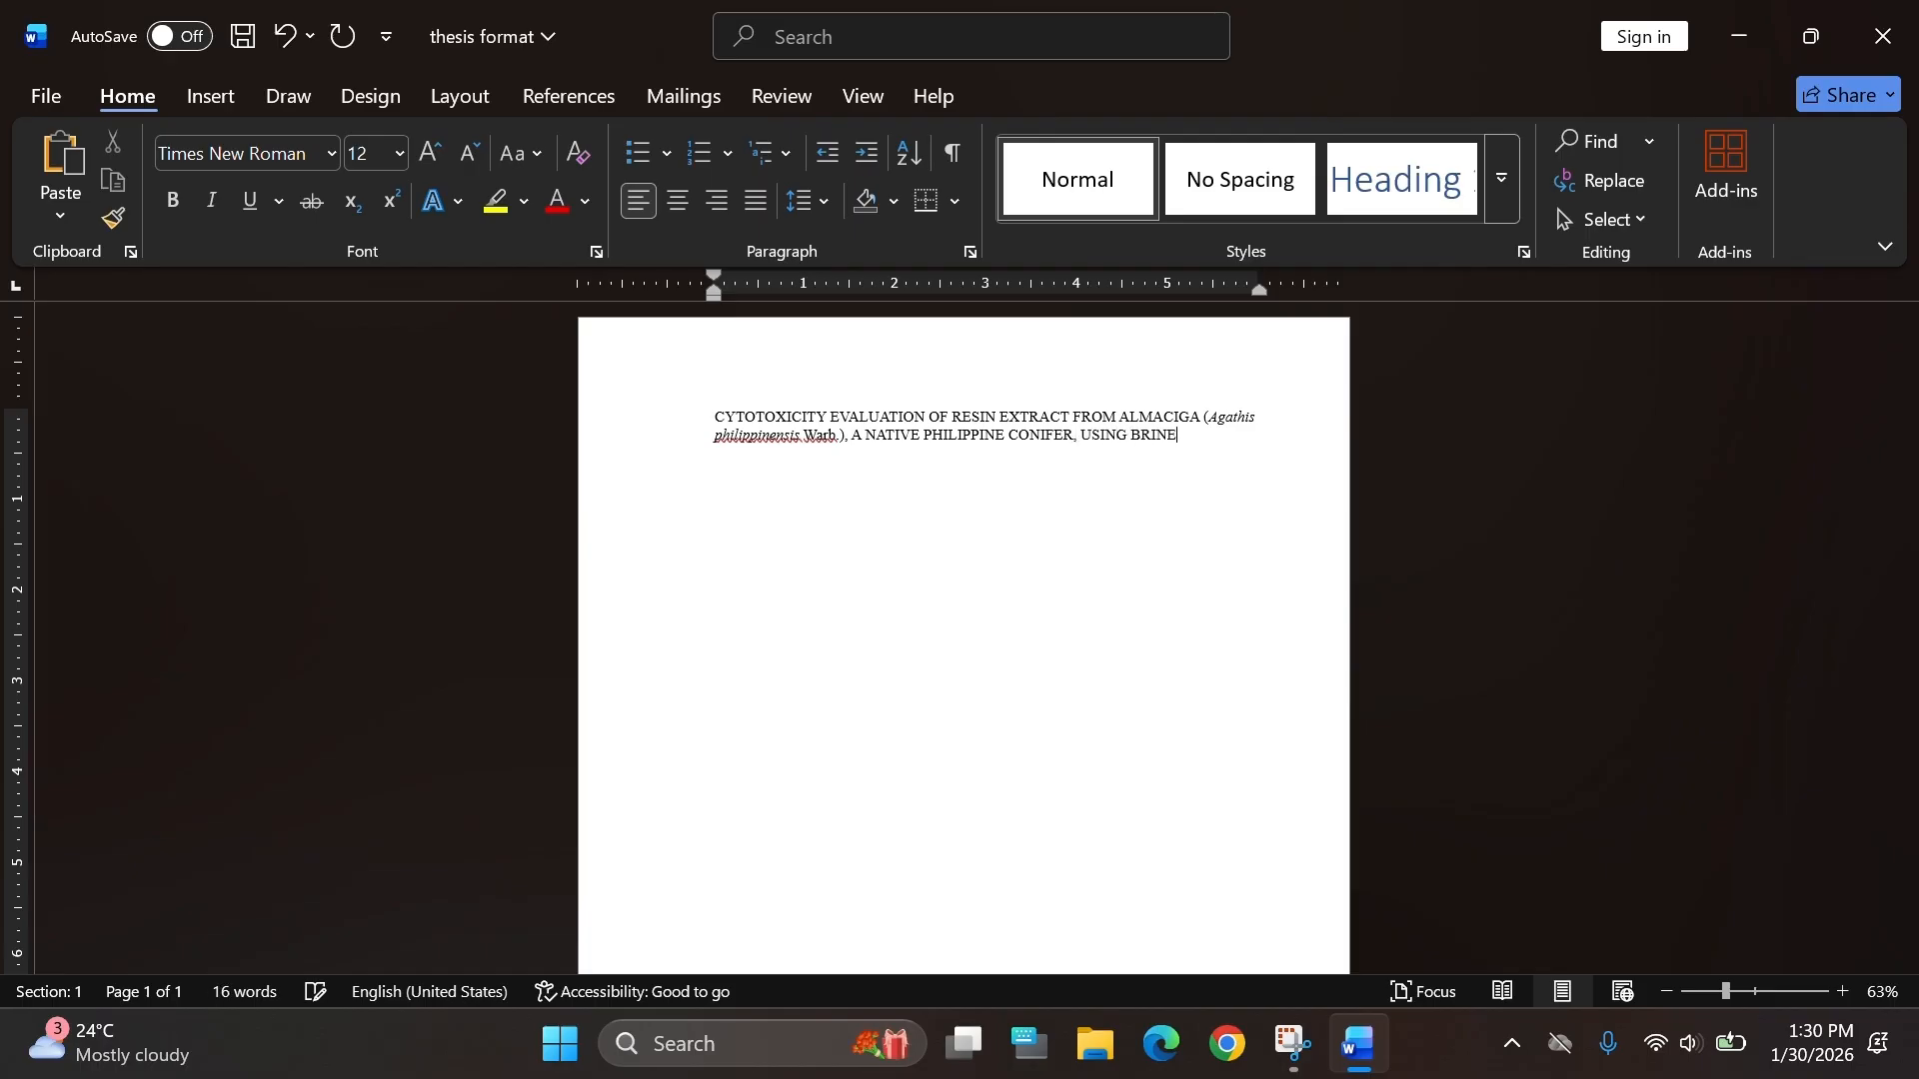
type(" SHRIMP LETHALITY ASSAY")
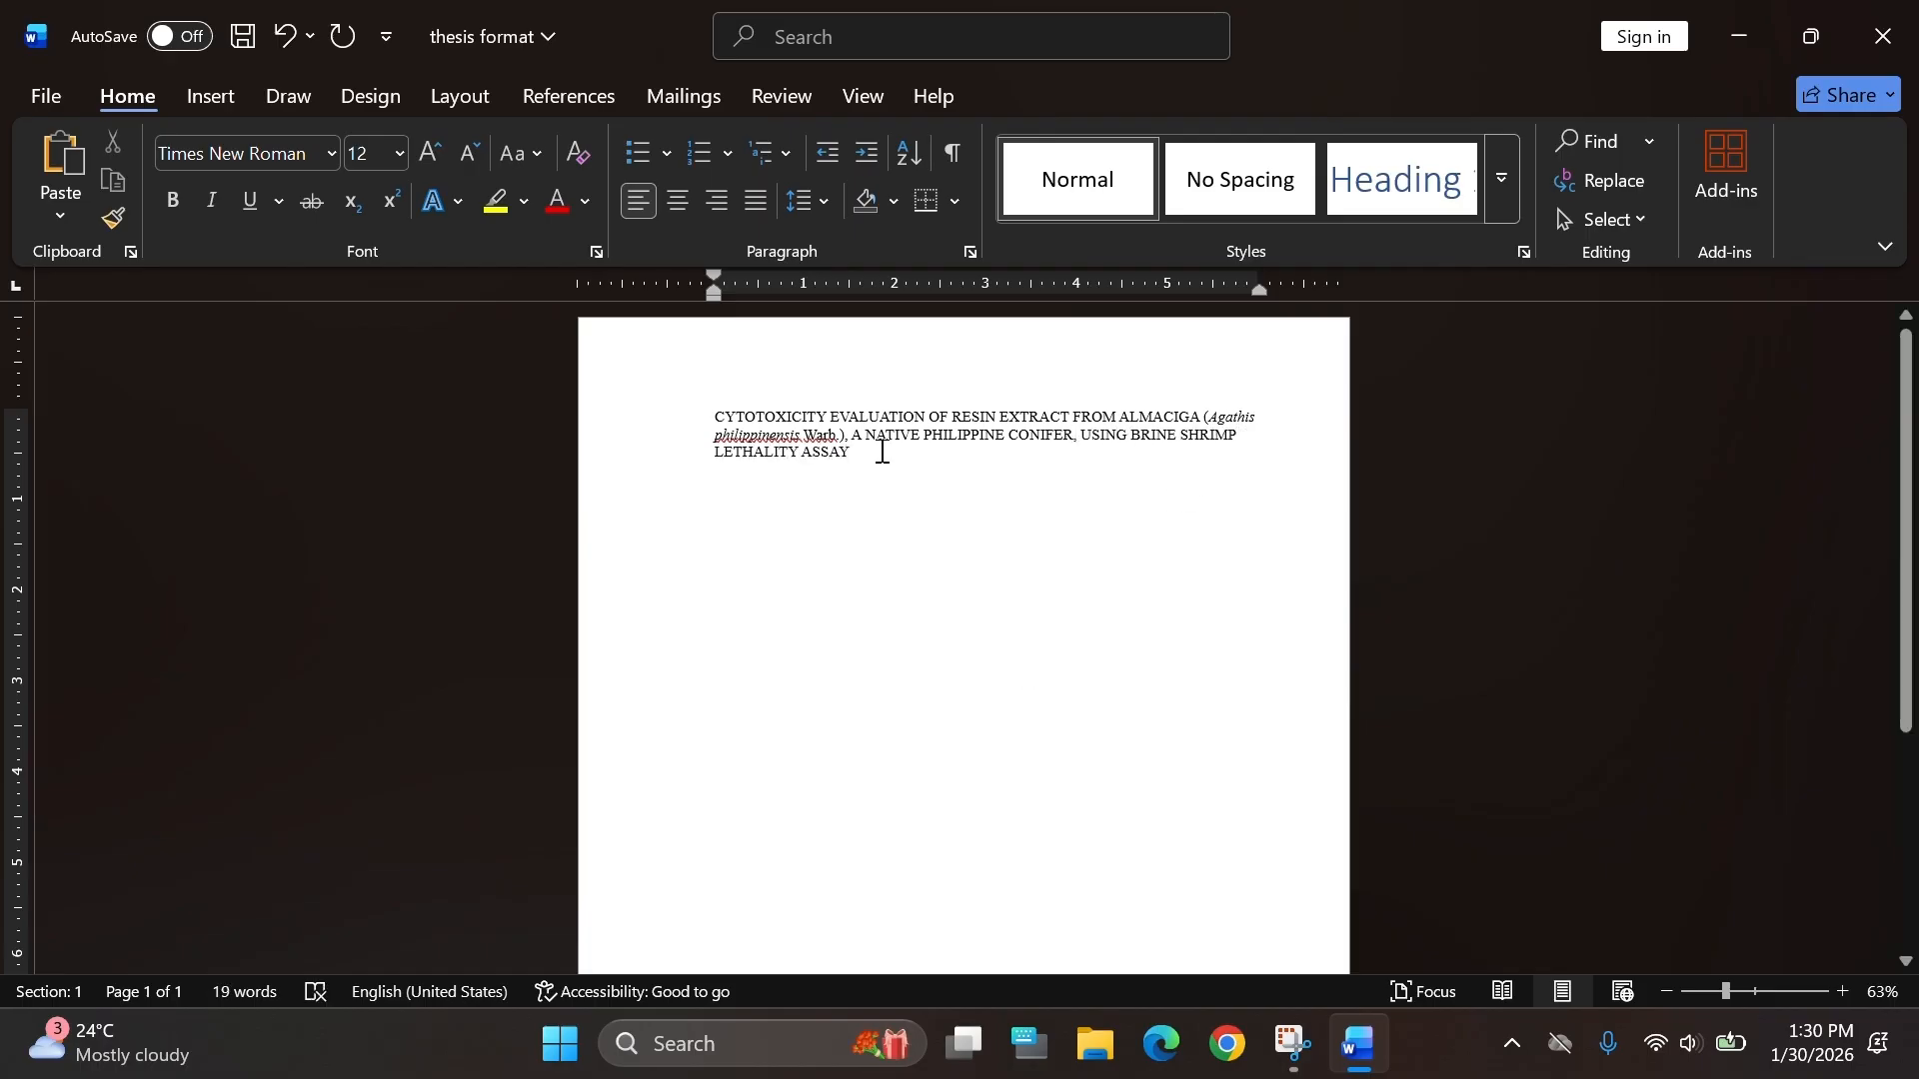
Select the whole title, center it and make it bold.
key("ctrl+a")
left_click(677, 200)
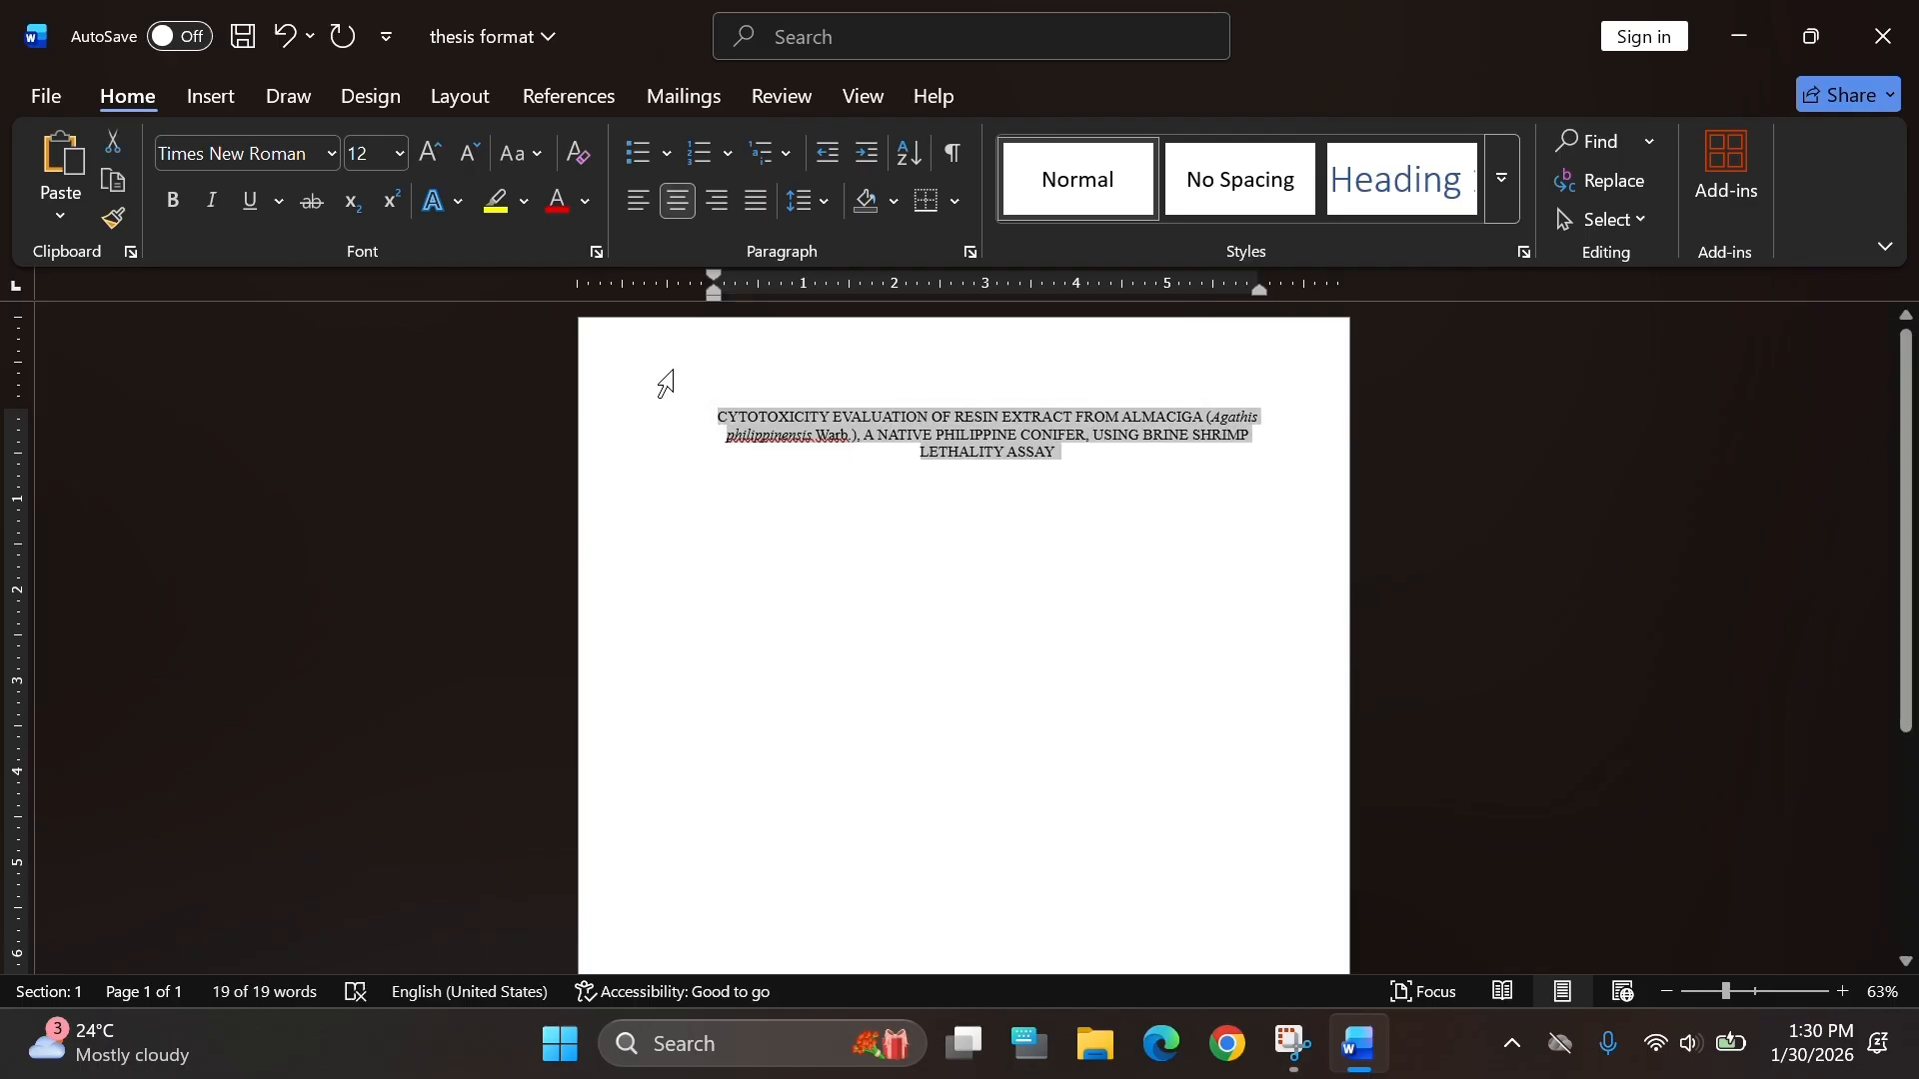
left_click(175, 205)
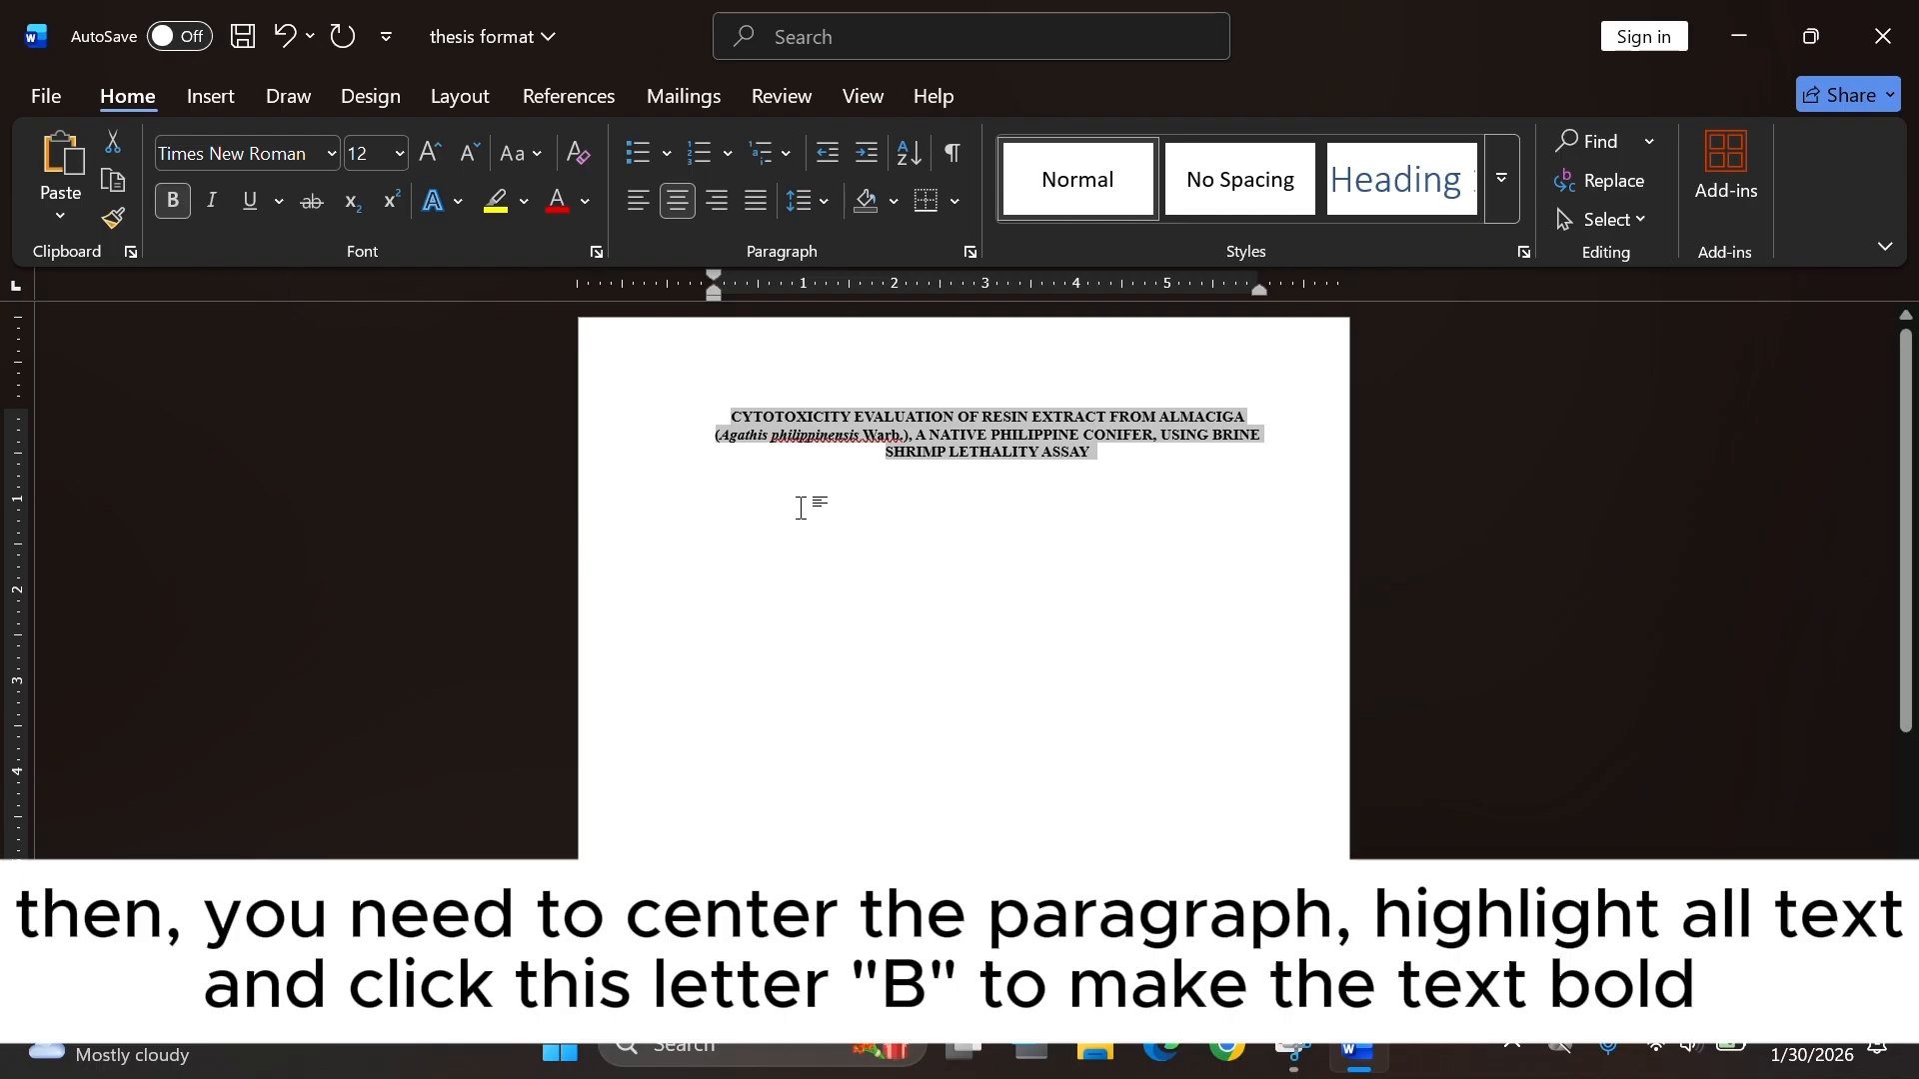
left_click(926, 476)
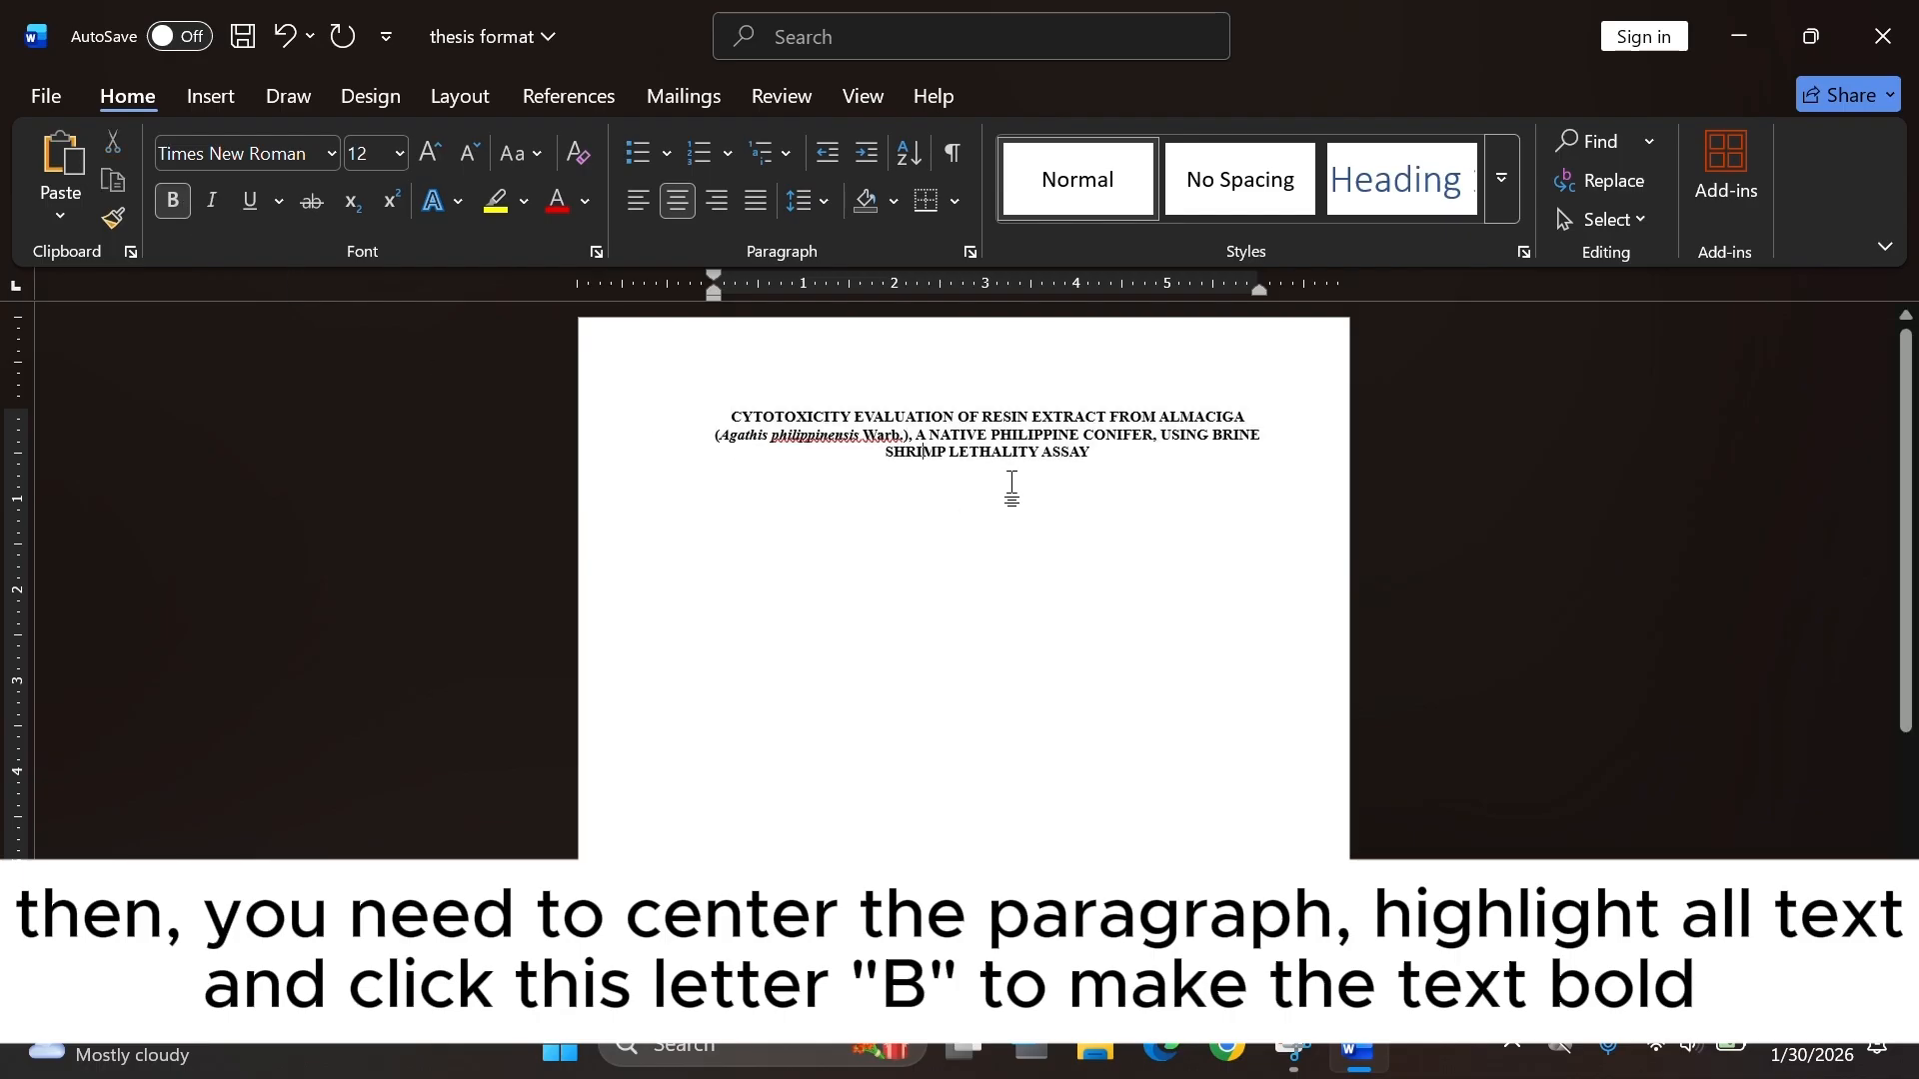
left_click(171, 203)
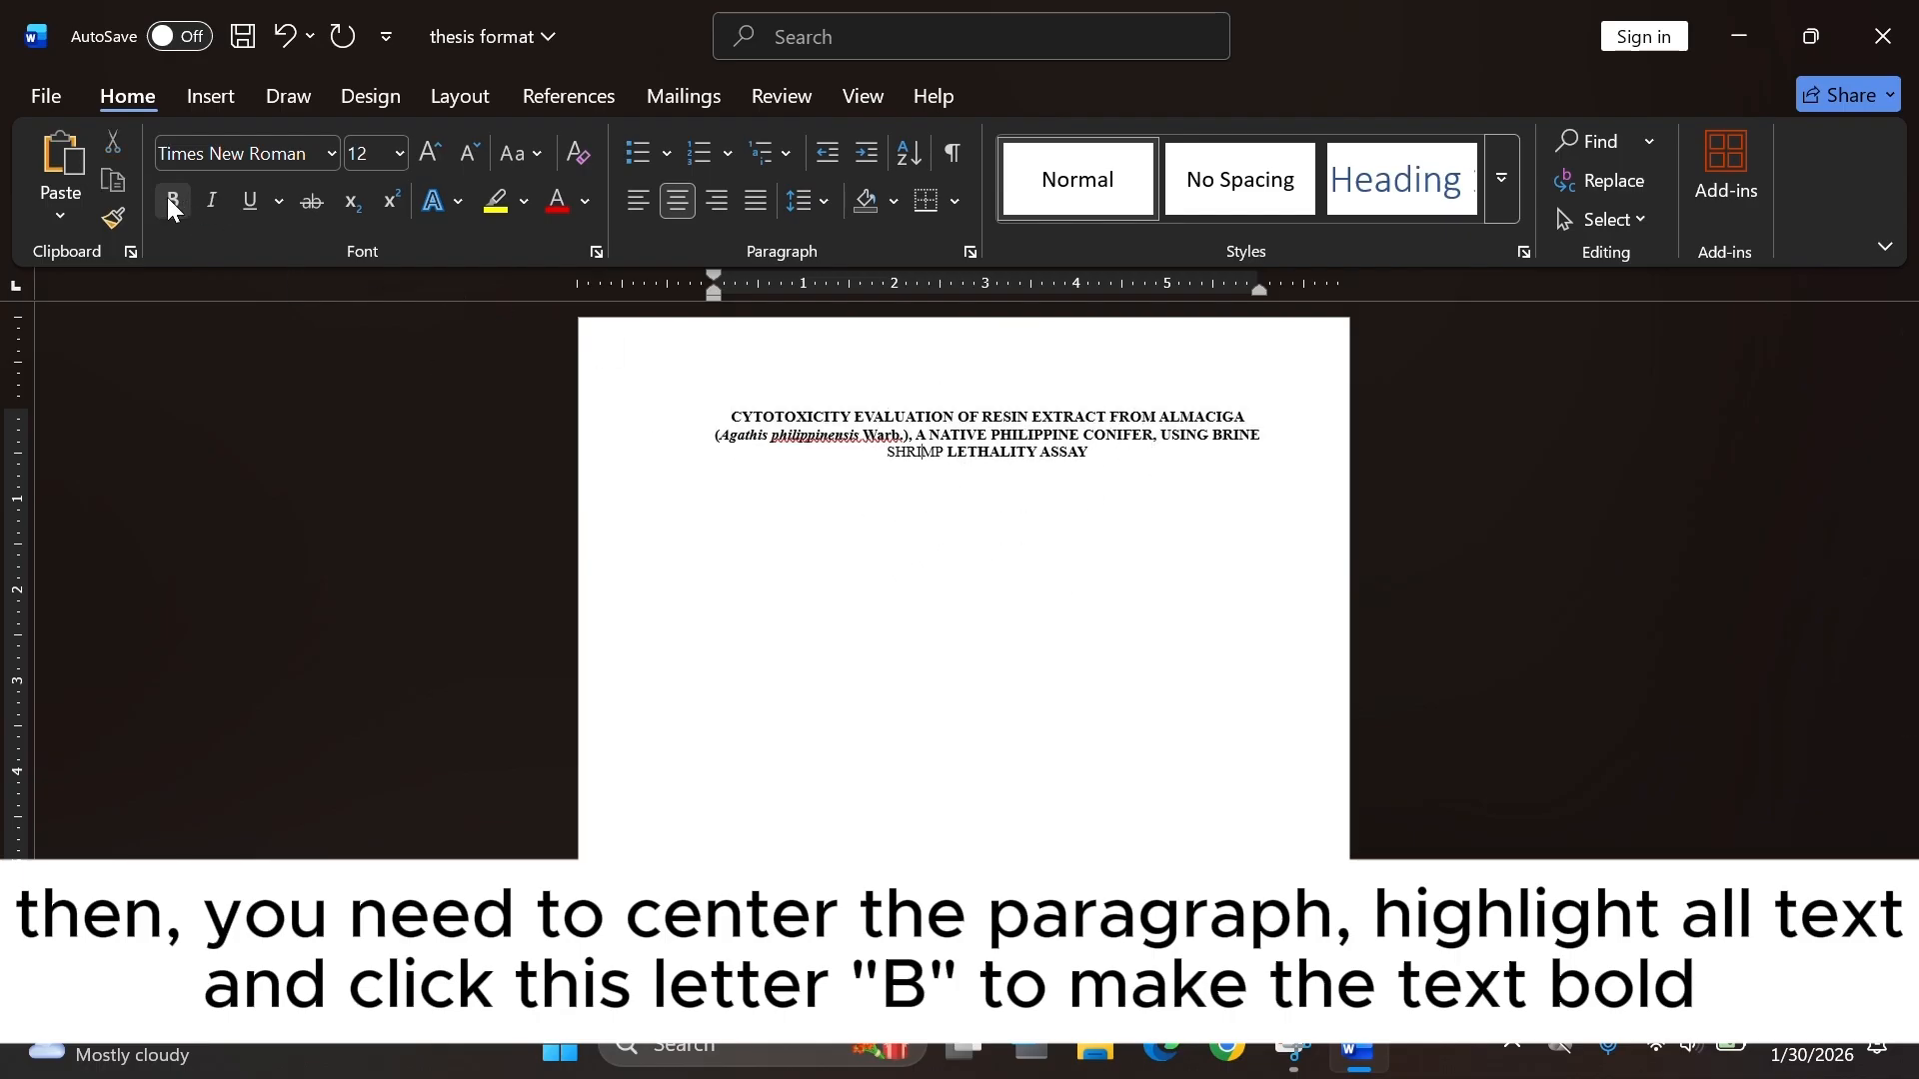
left_click(170, 202)
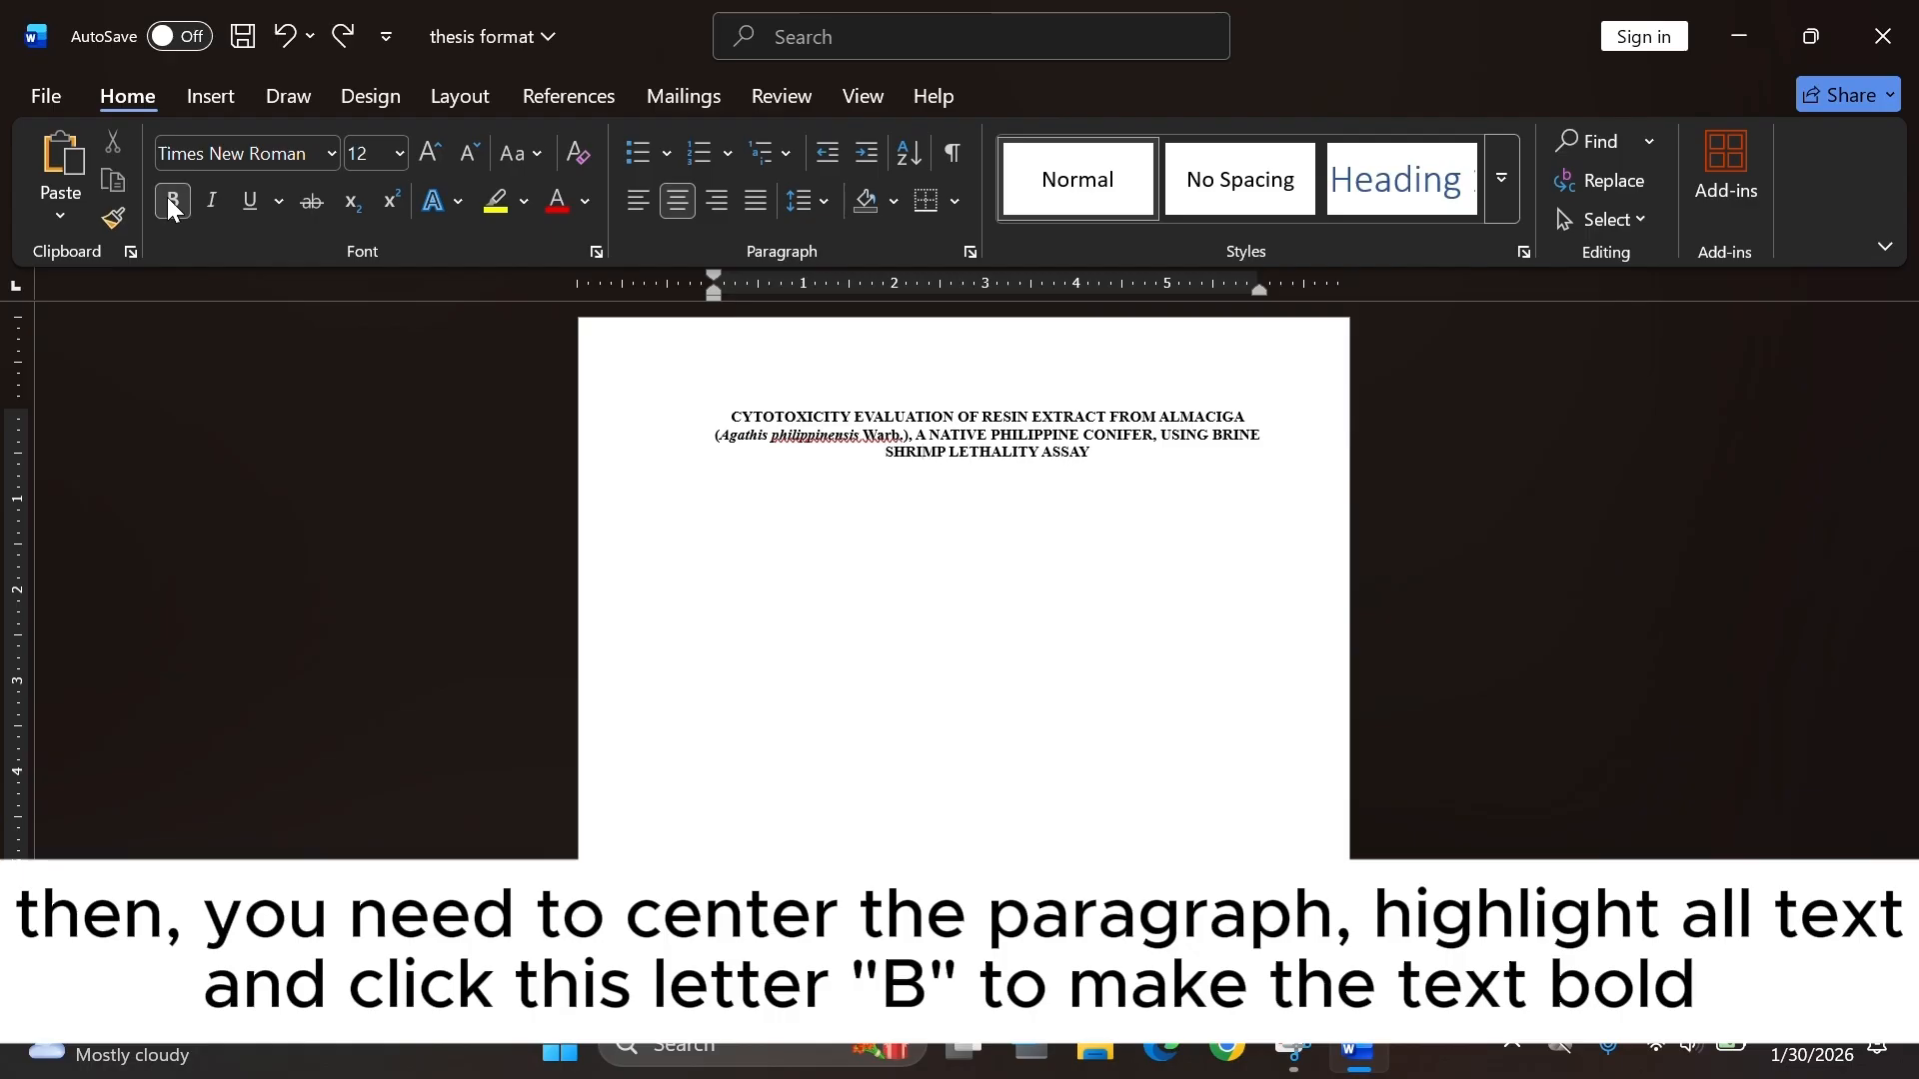
Select all the title text and toggle its bold formatting off.
key("ctrl+a")
key("ctrl+b")
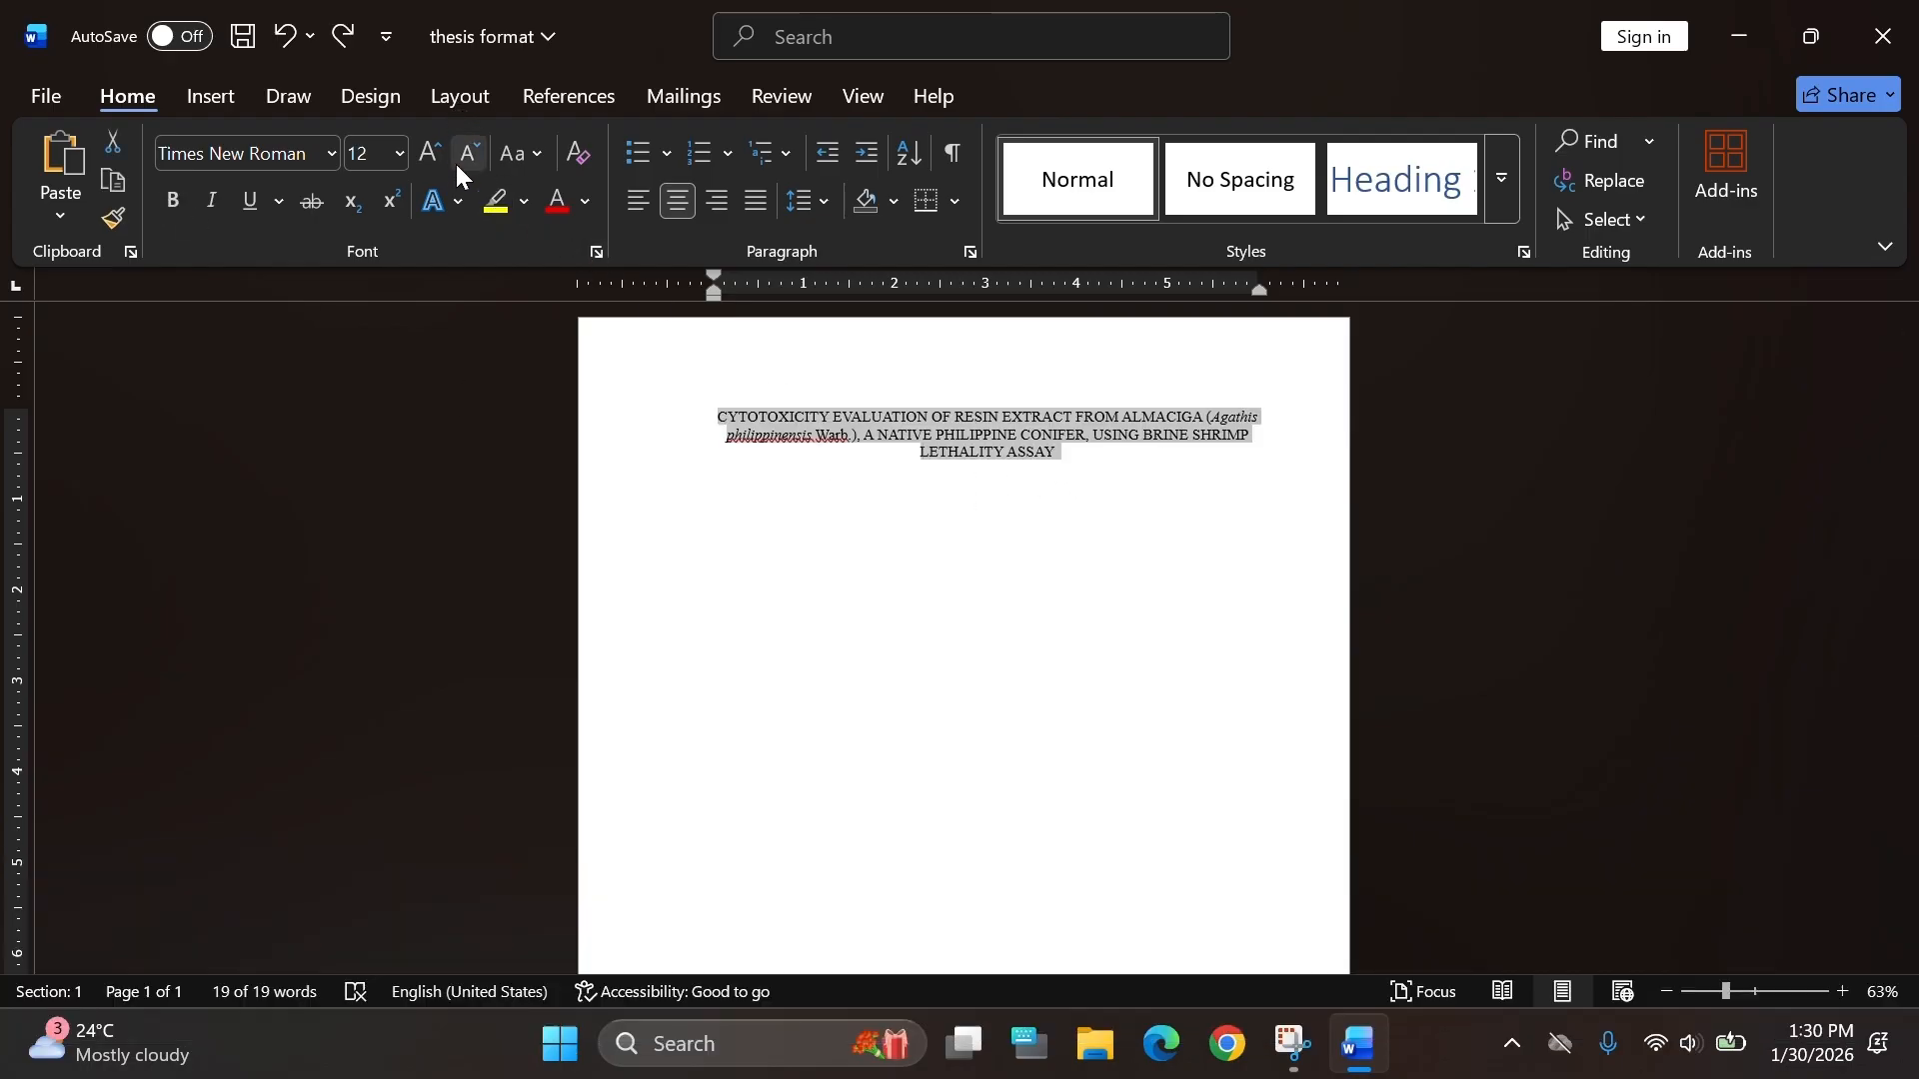
Sketch ink lines outlining an inverted triangle over the title with the pen, then undo the strokes.
left_click(300, 92)
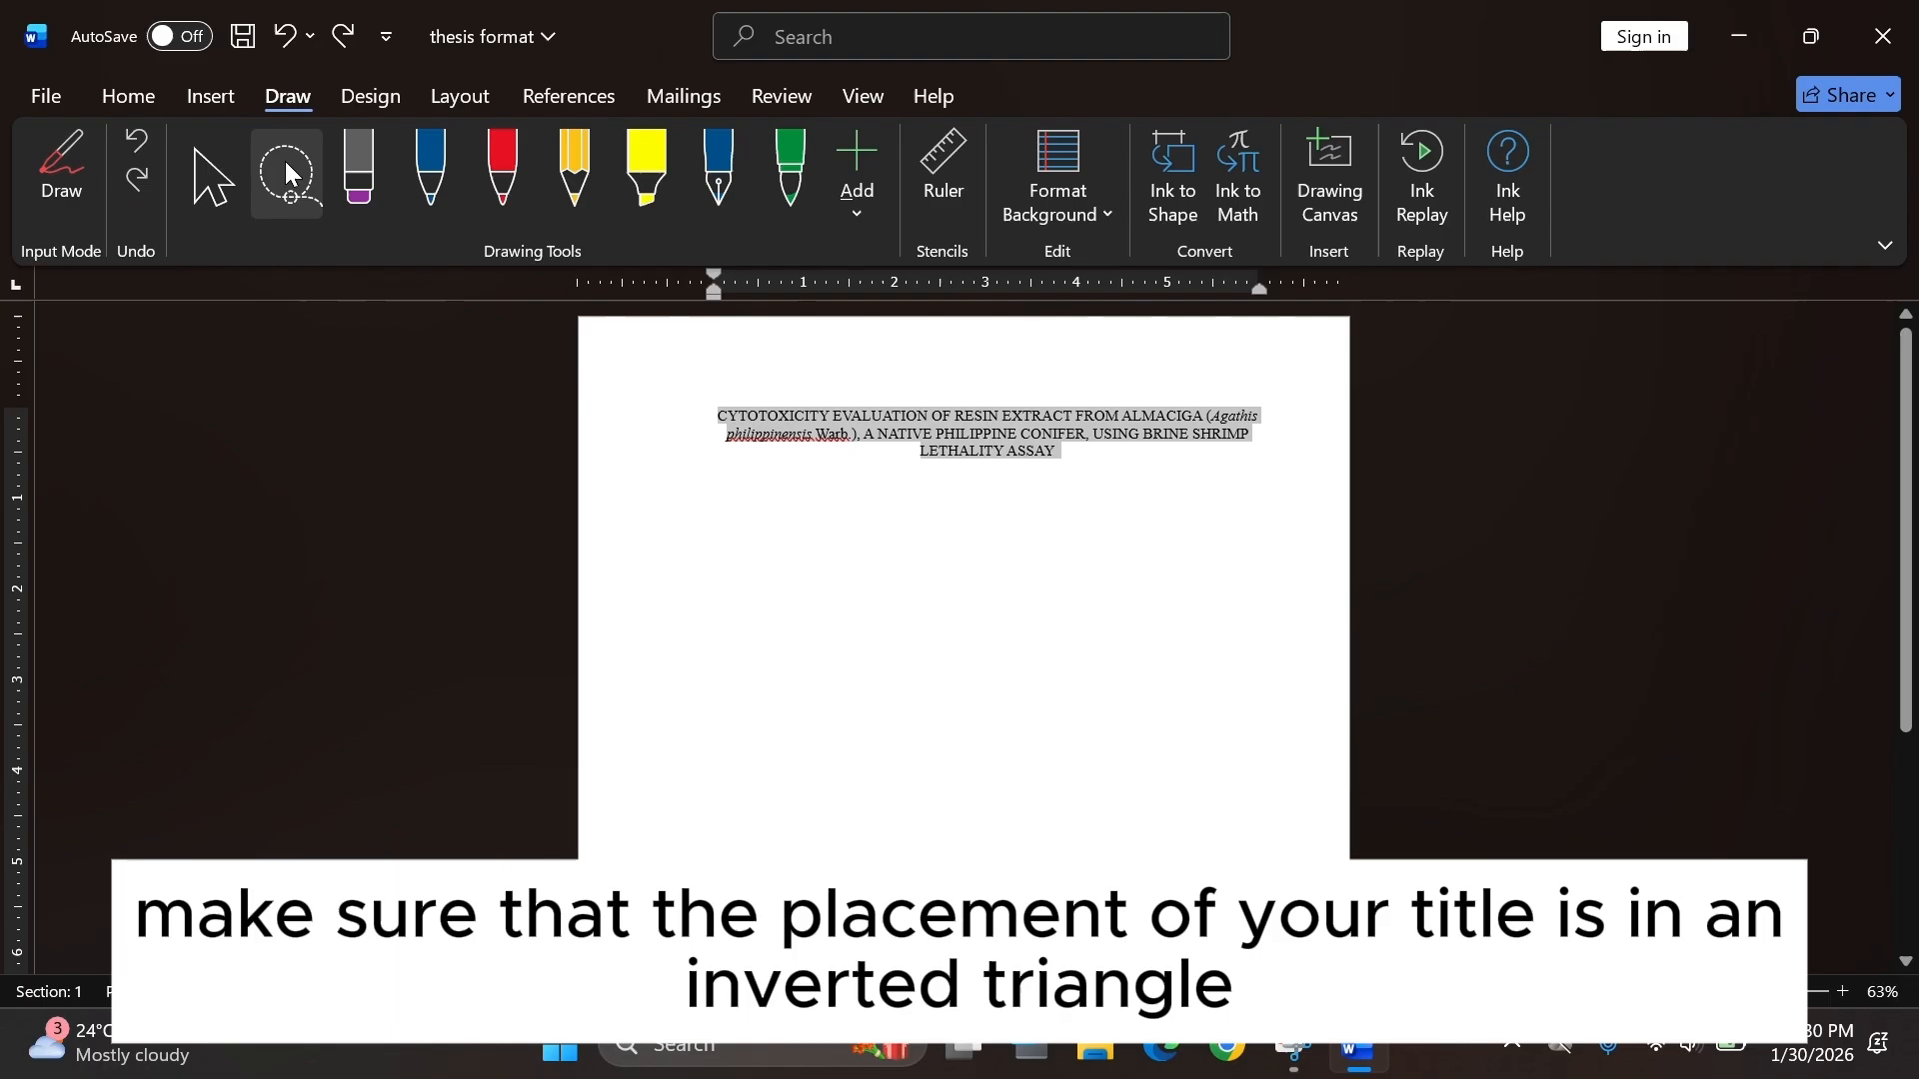
left_click(440, 200)
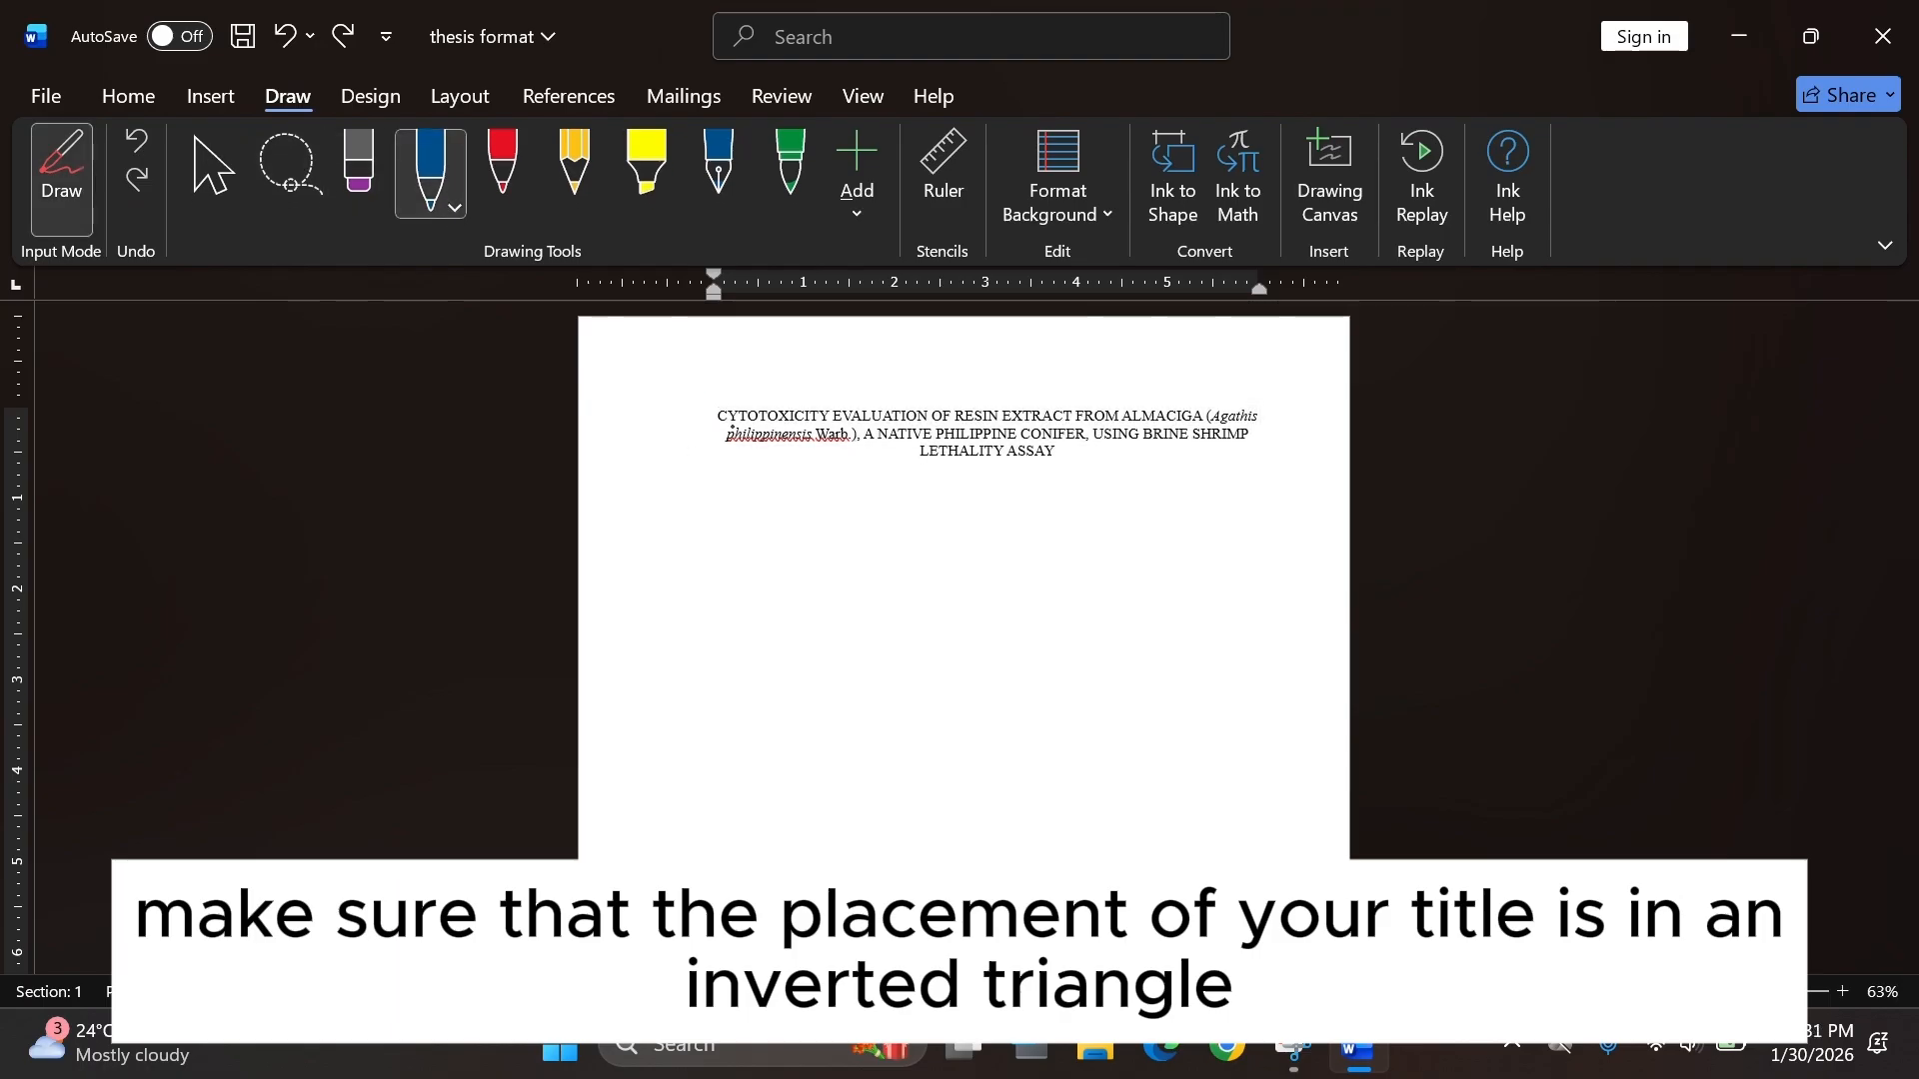
left_click(430, 170)
left_click(430, 170)
left_click_drag(696, 396, 857, 470)
left_click_drag(1267, 393, 1178, 474)
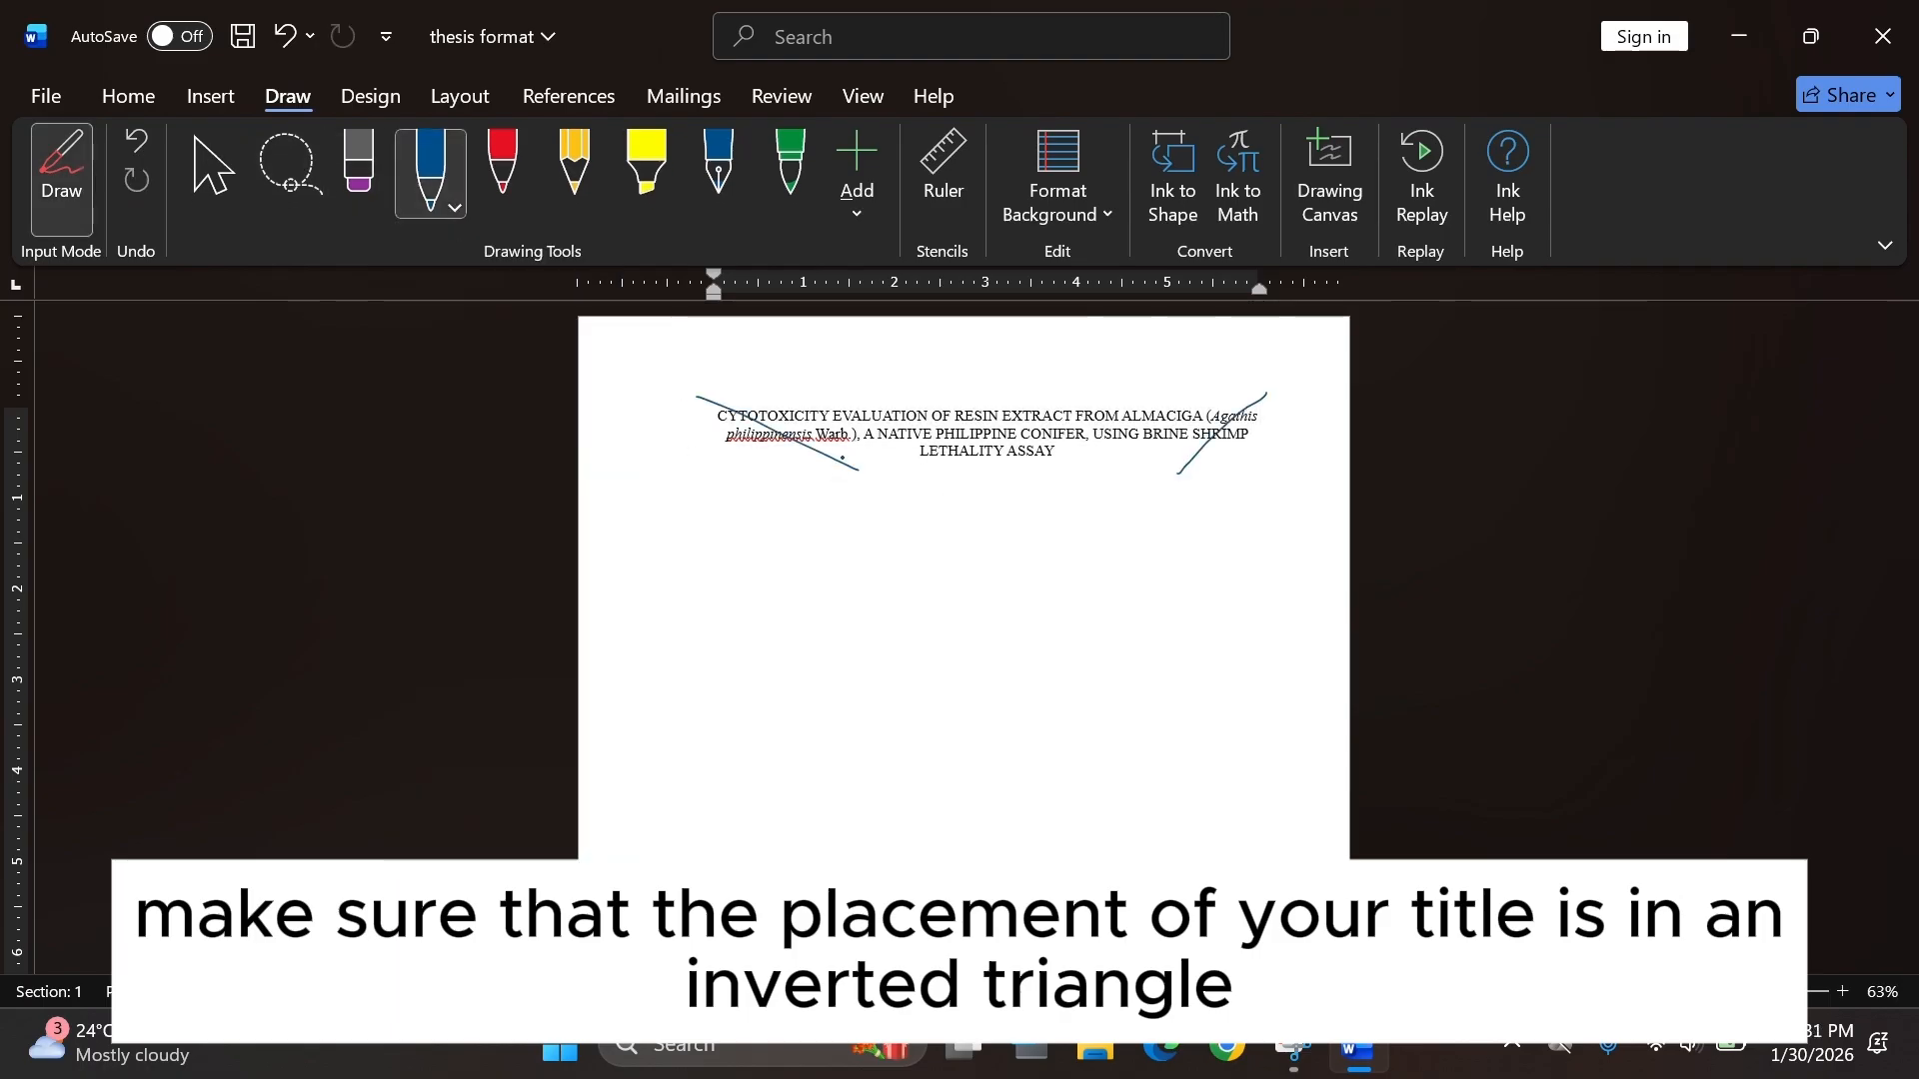
left_click_drag(850, 468, 1181, 478)
left_click_drag(701, 392, 1253, 390)
left_click(127, 96)
left_click(285, 36)
left_click(285, 36)
left_click(285, 36)
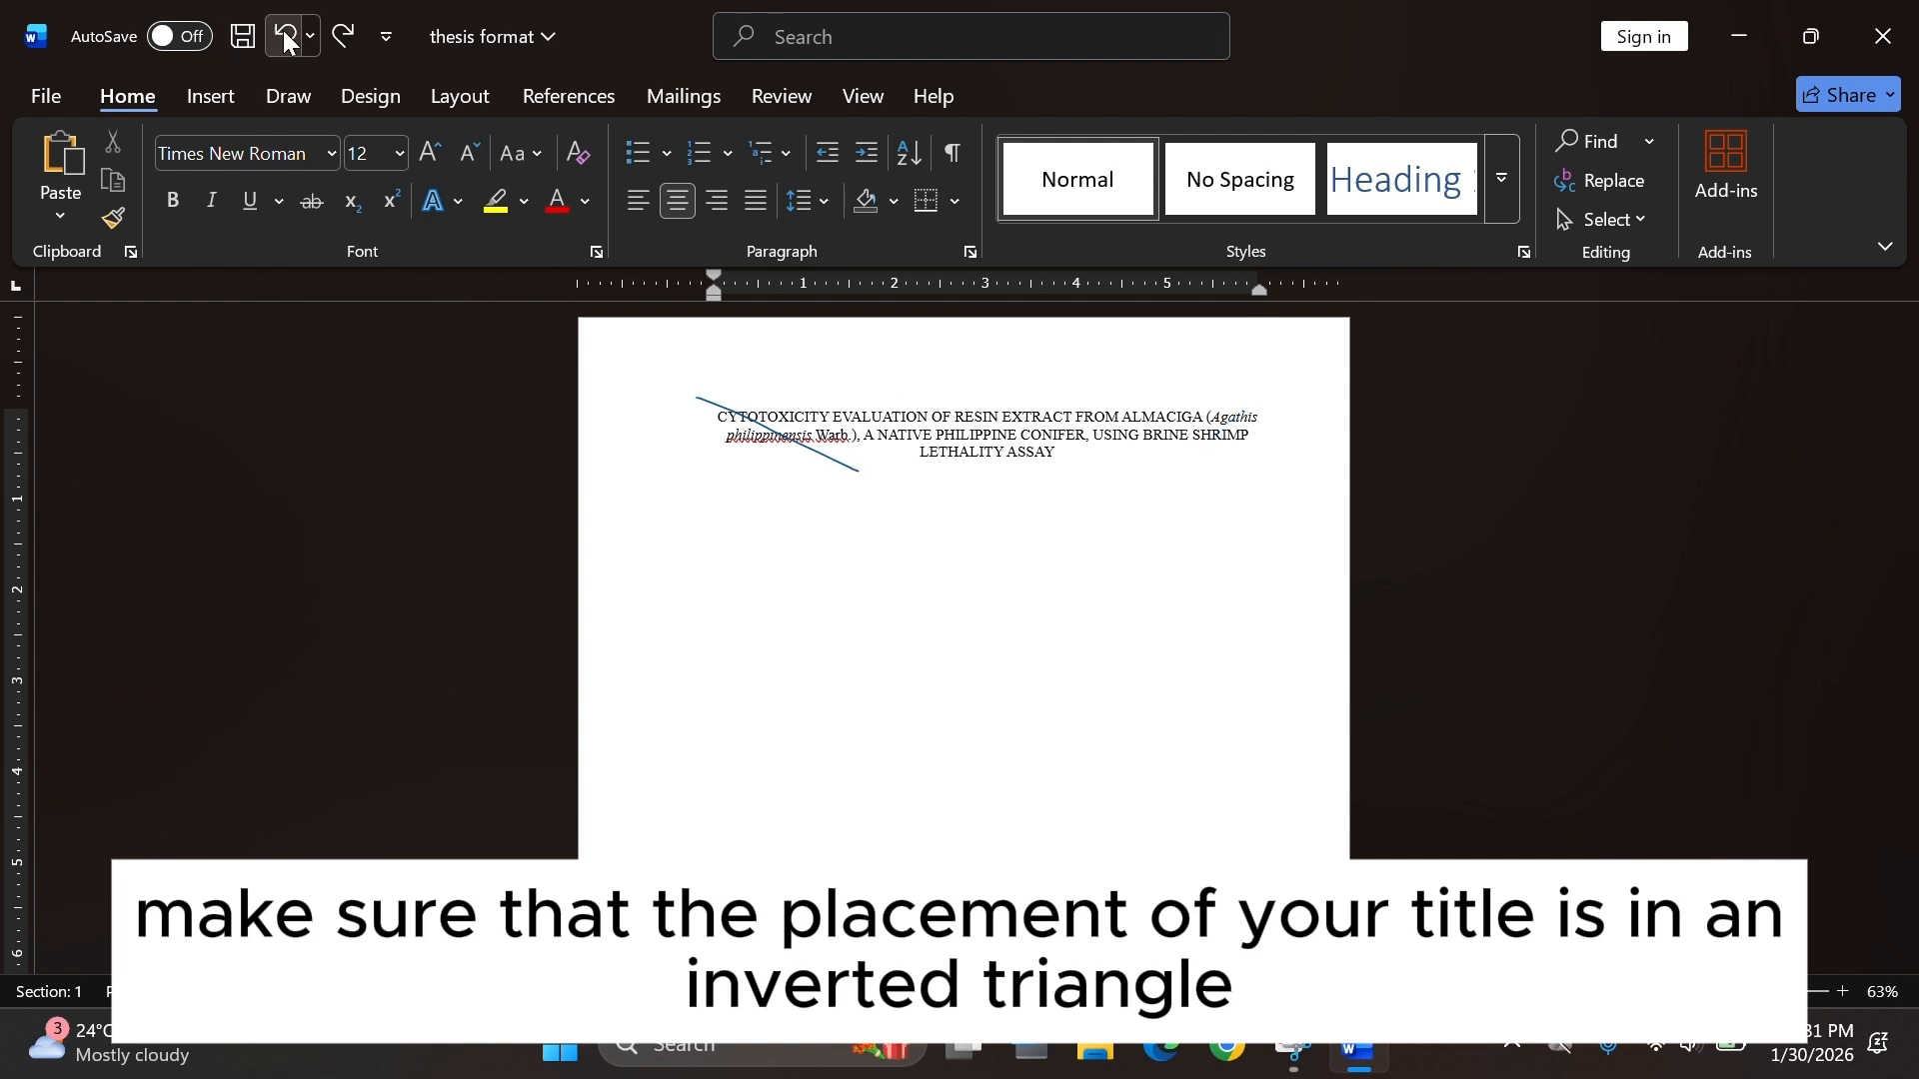
left_click(285, 36)
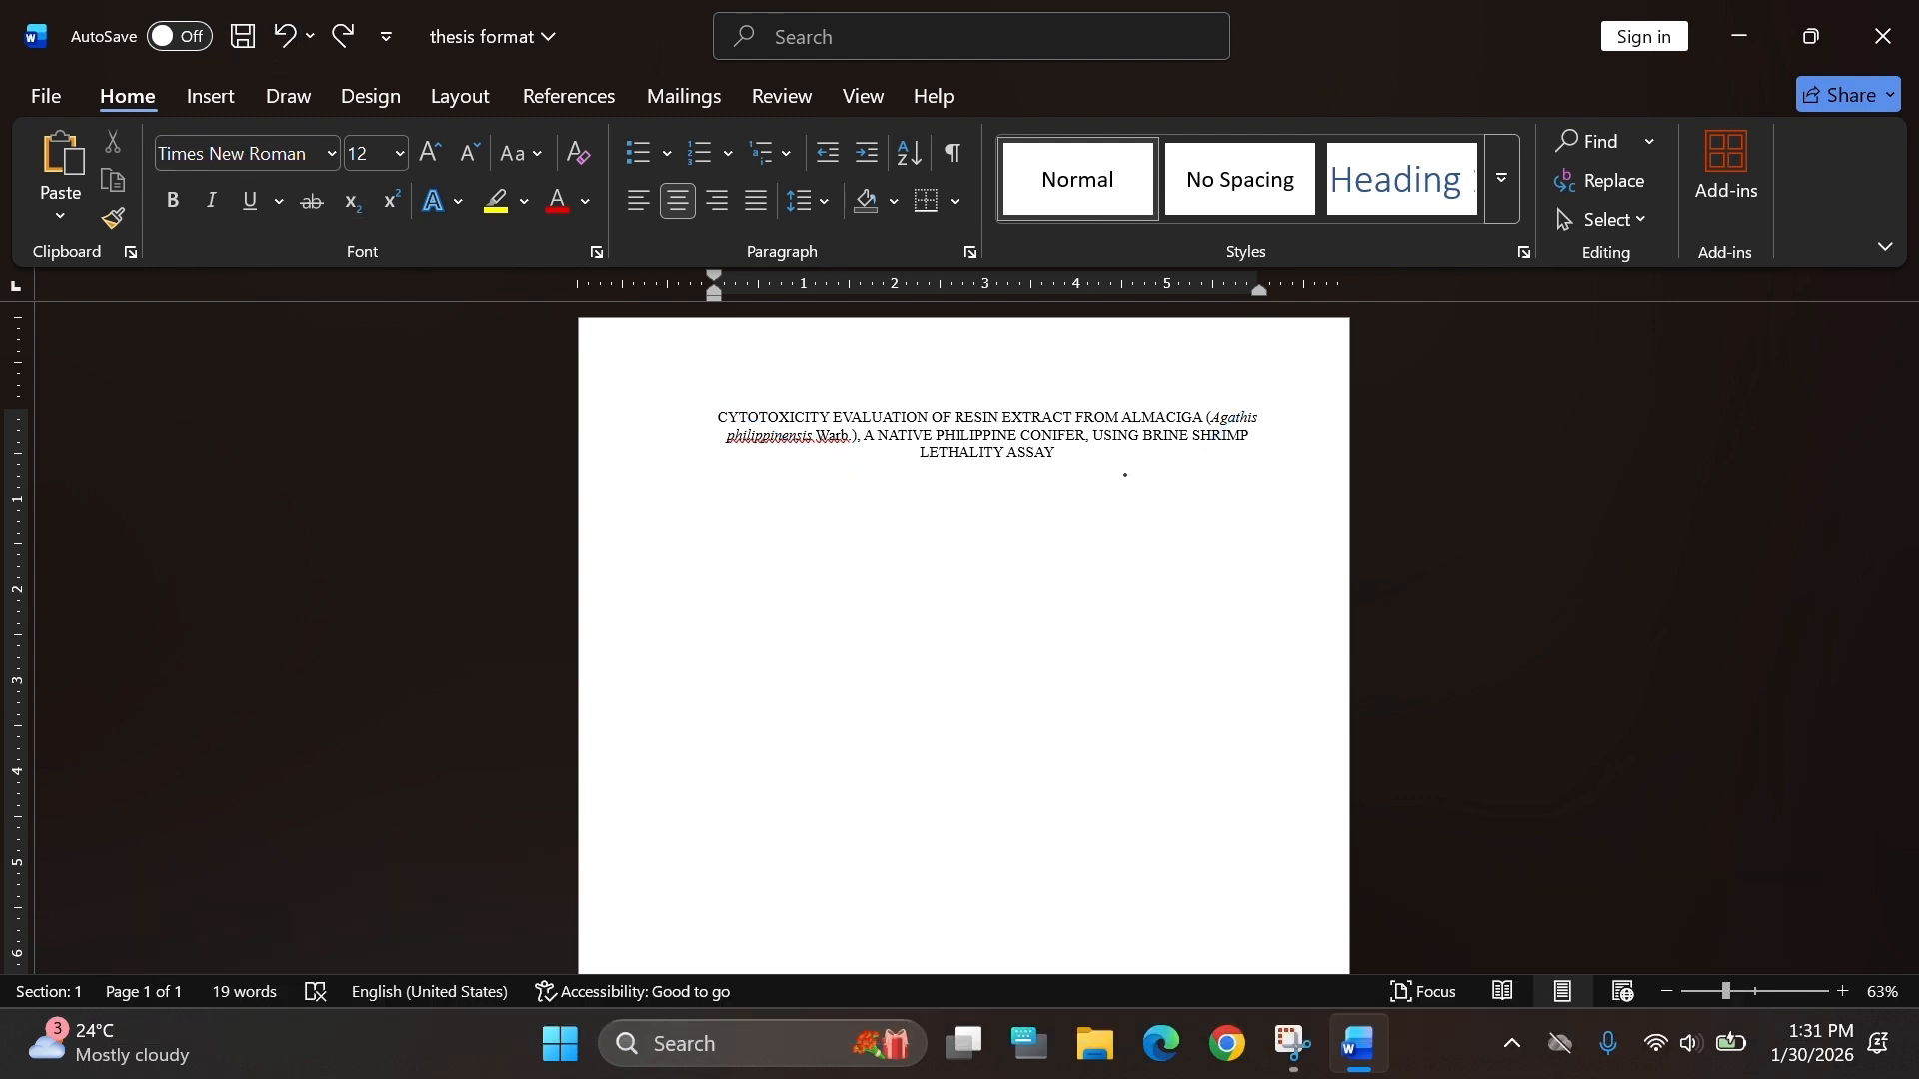
Leave ink drawing mode, select the whole title and make it bold.
left_click(371, 96)
left_click(288, 96)
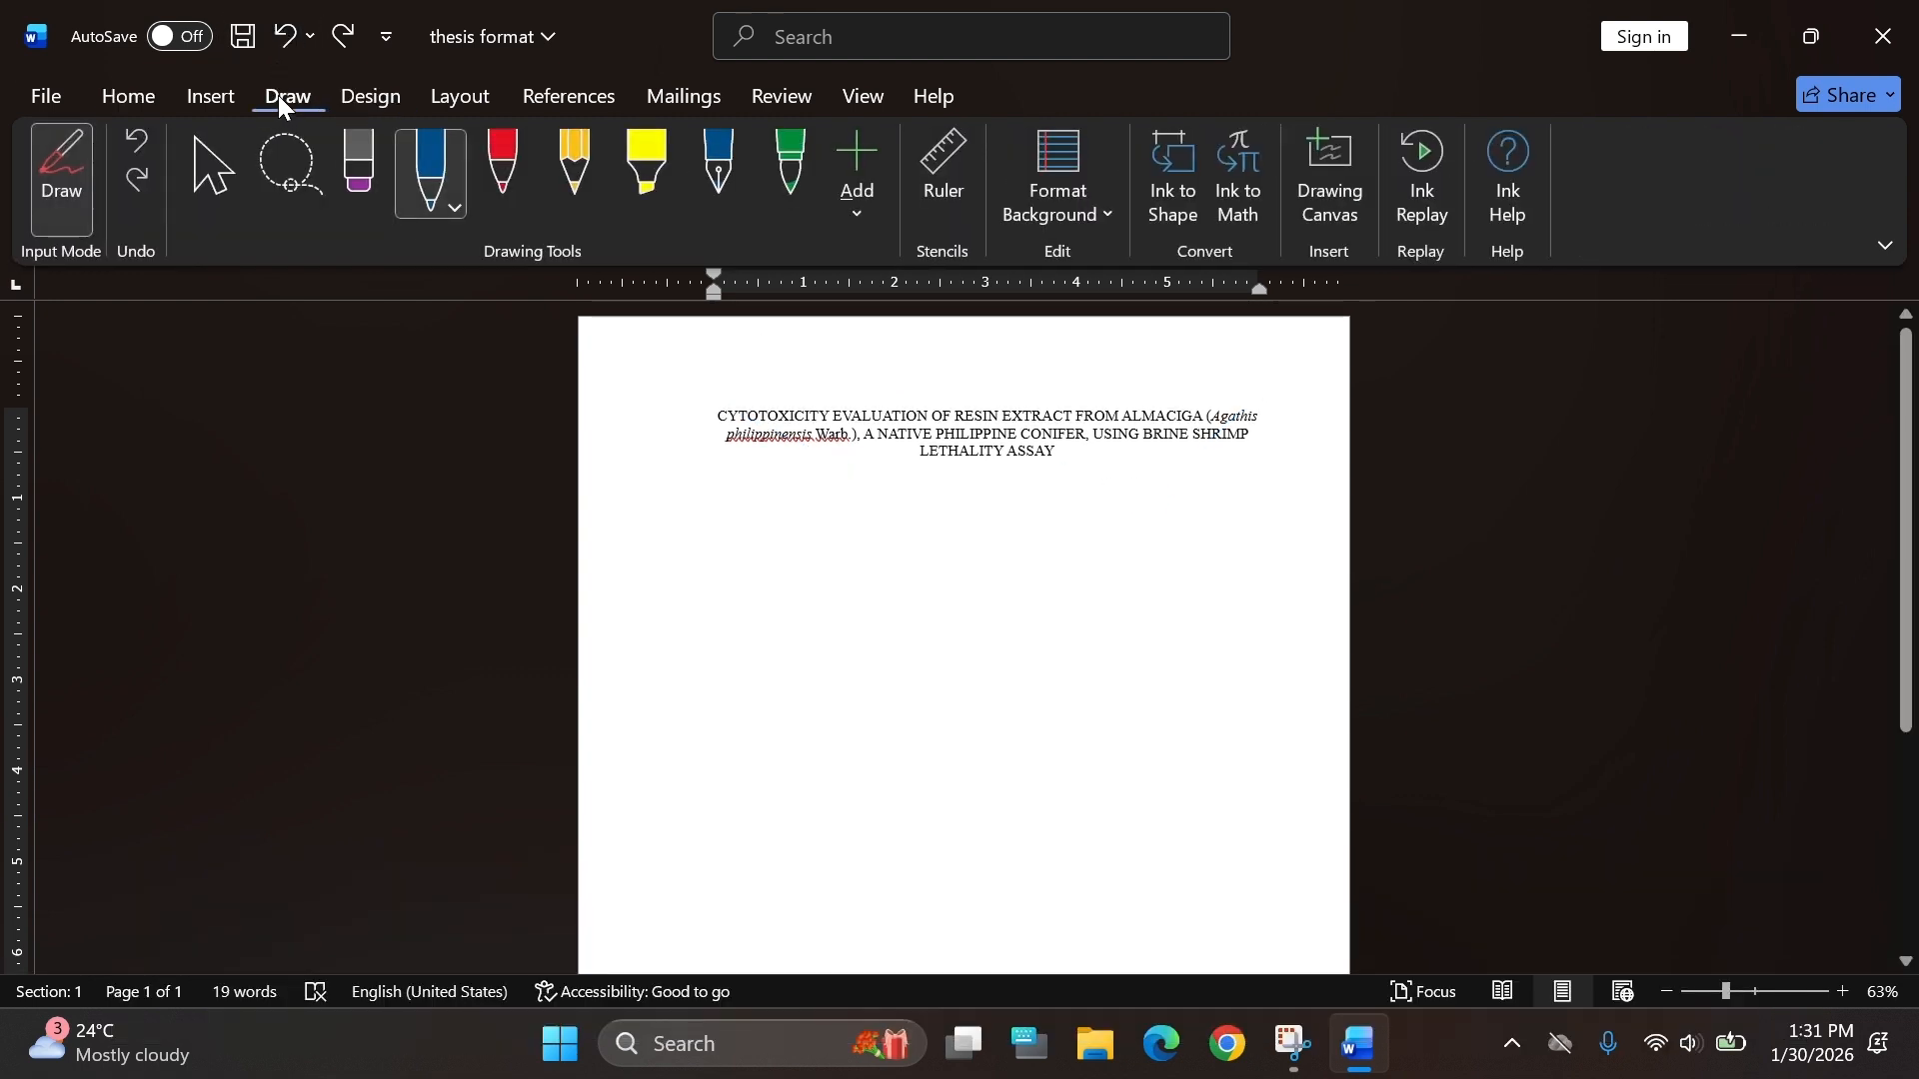
left_click(430, 170)
left_click(190, 148)
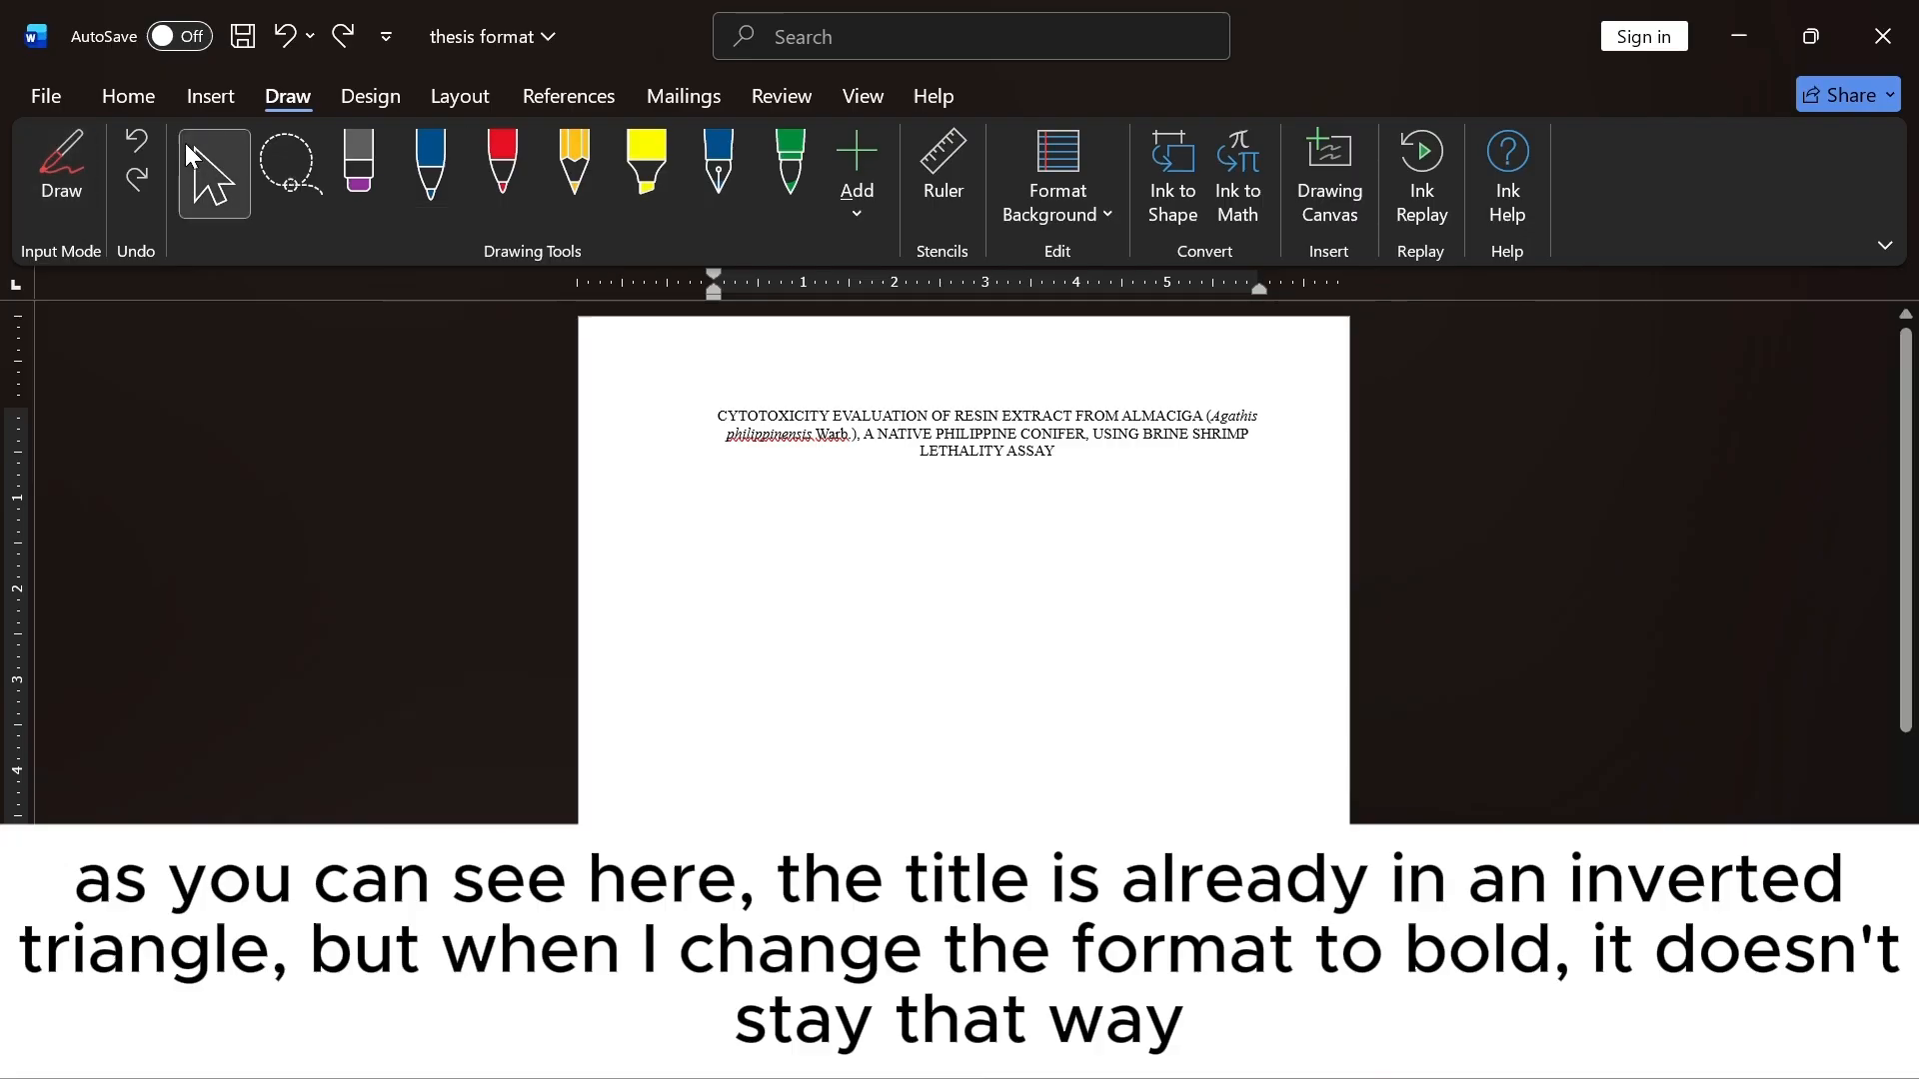
left_click(112, 96)
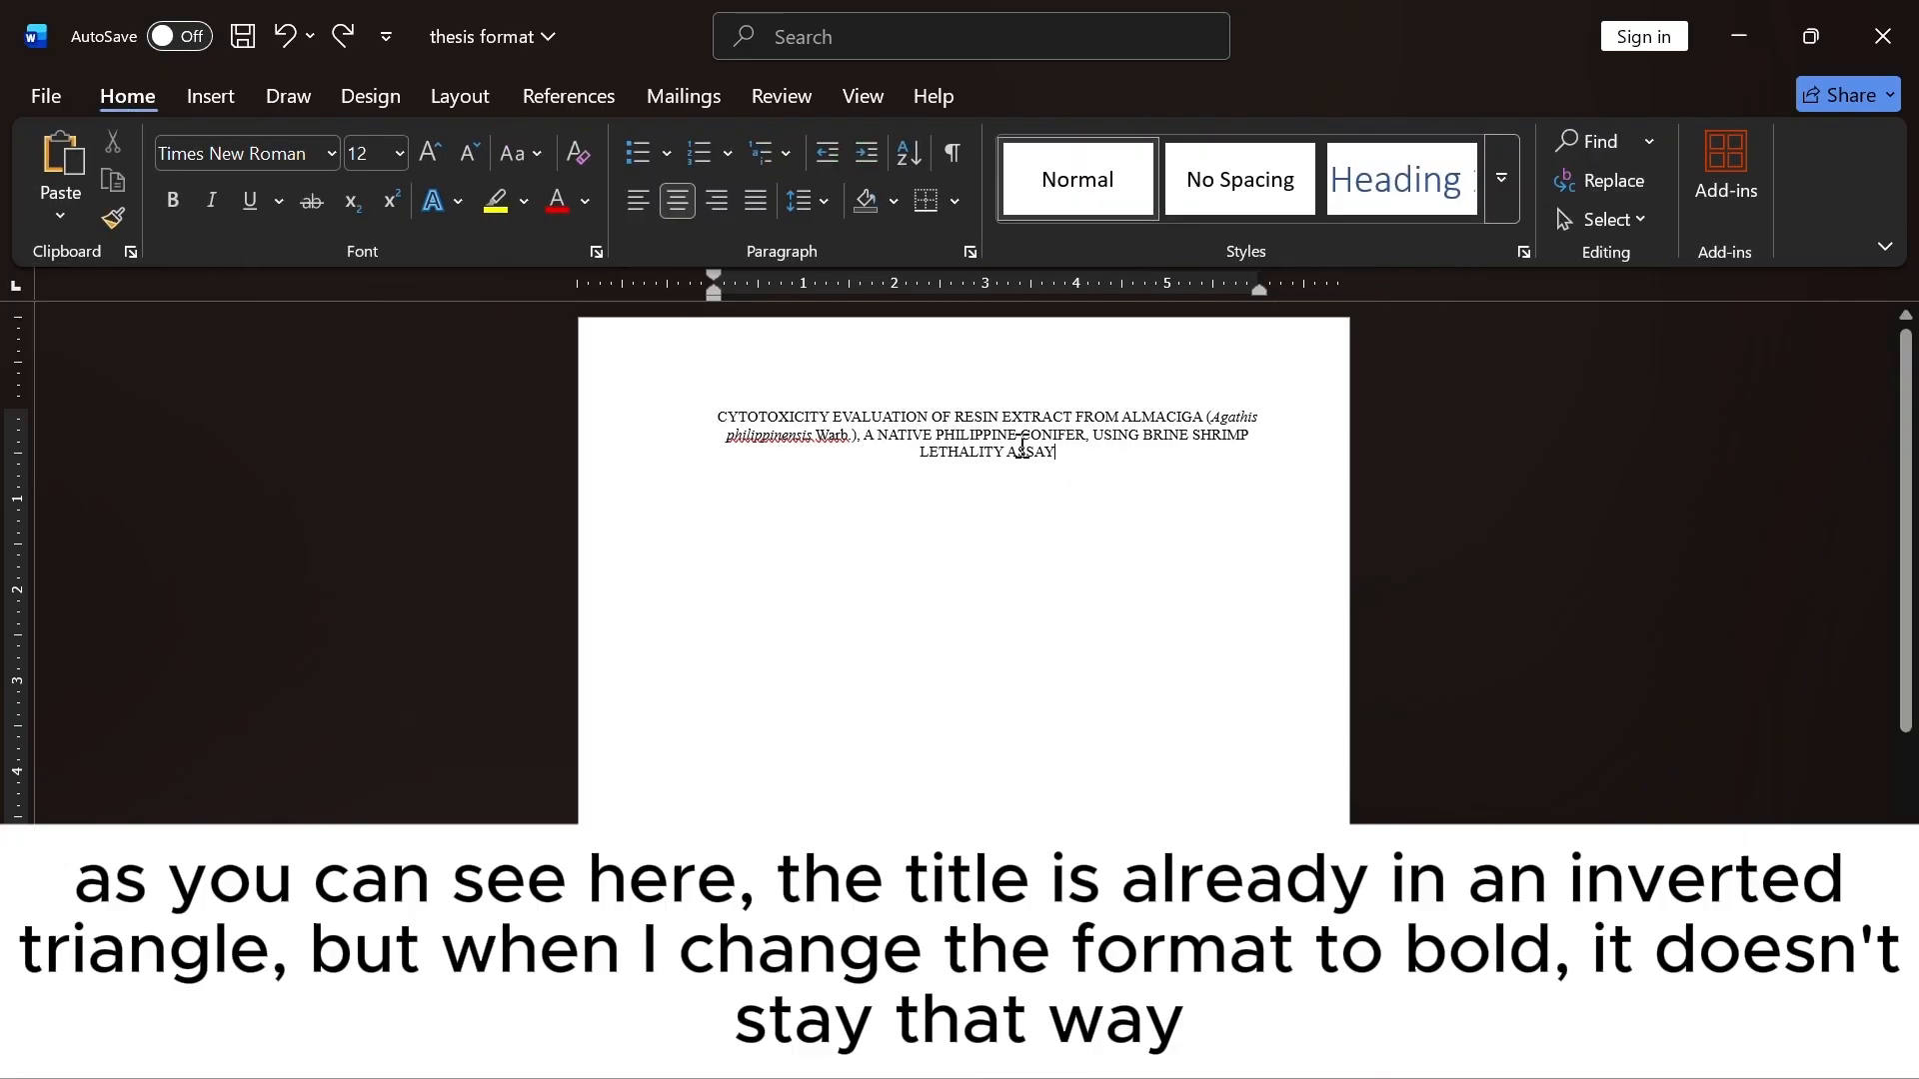
left_click_drag(1022, 448, 771, 410)
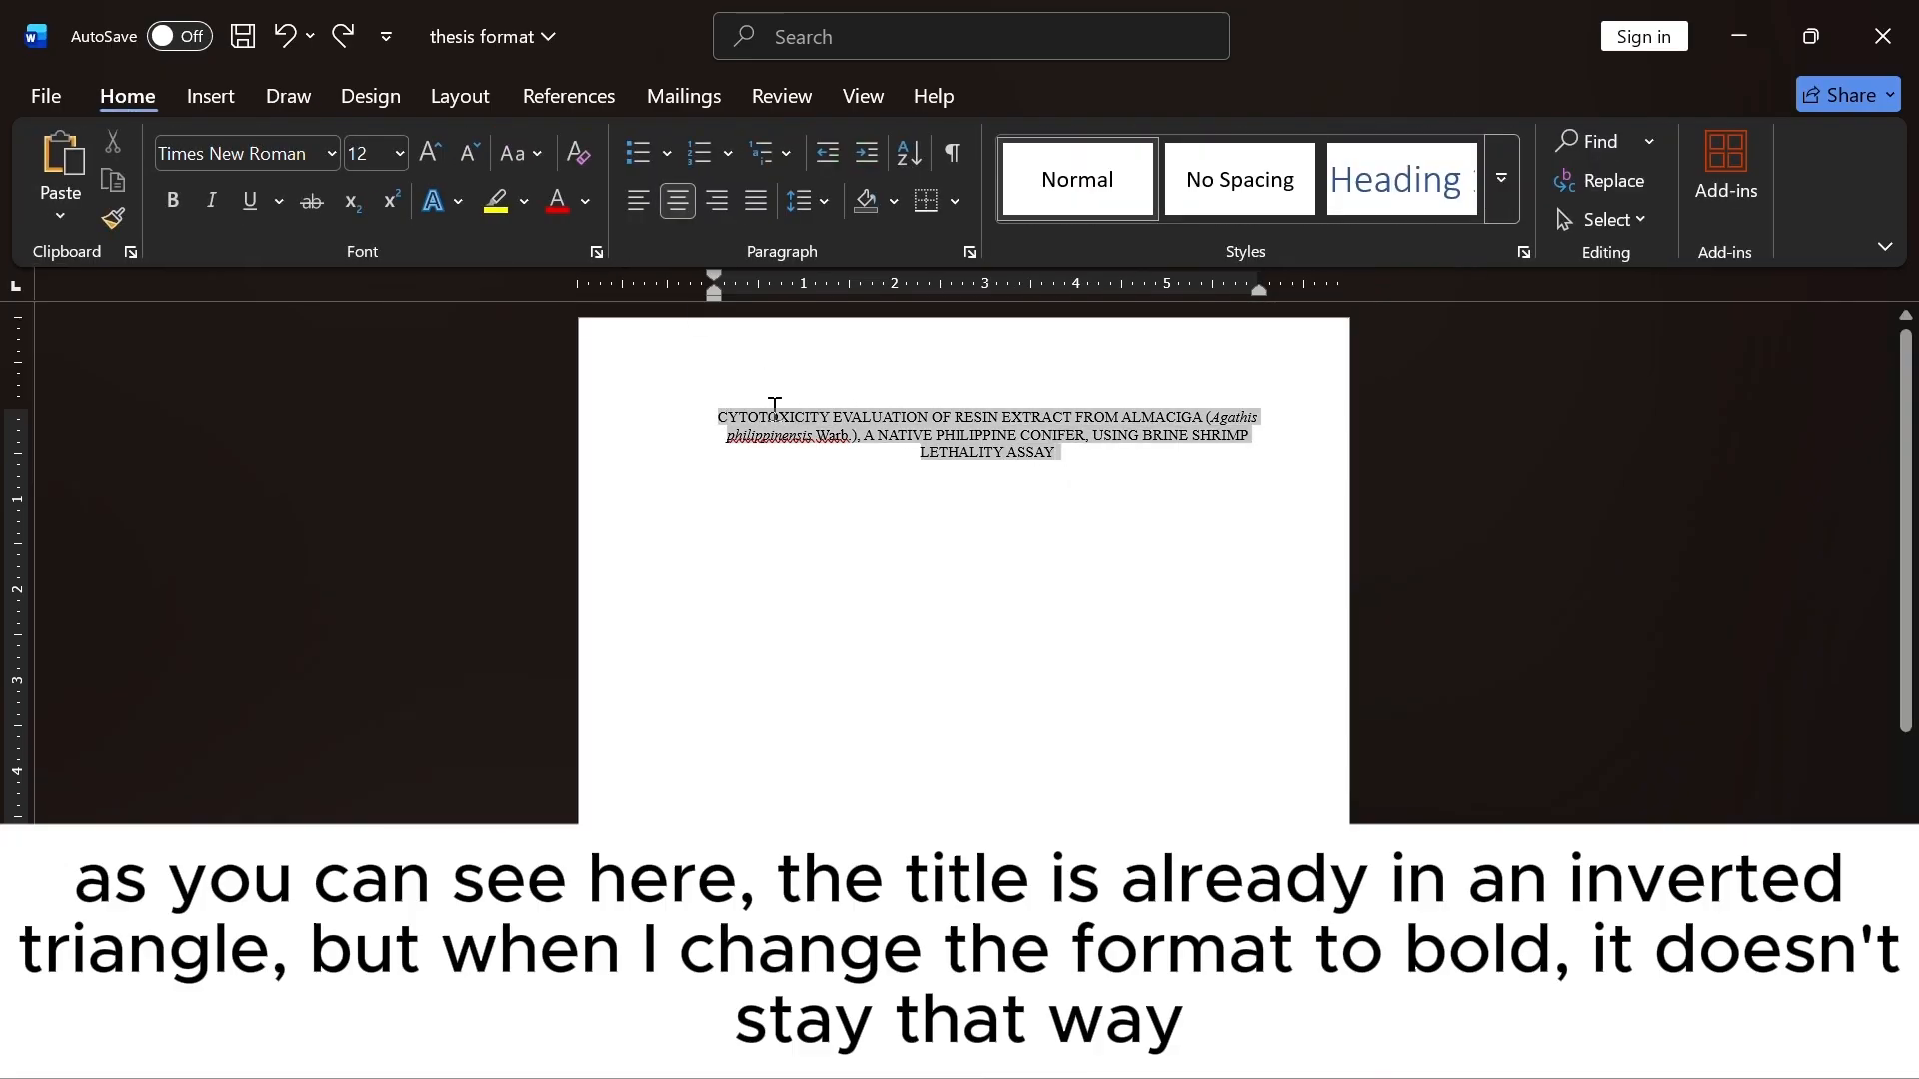
left_click(174, 203)
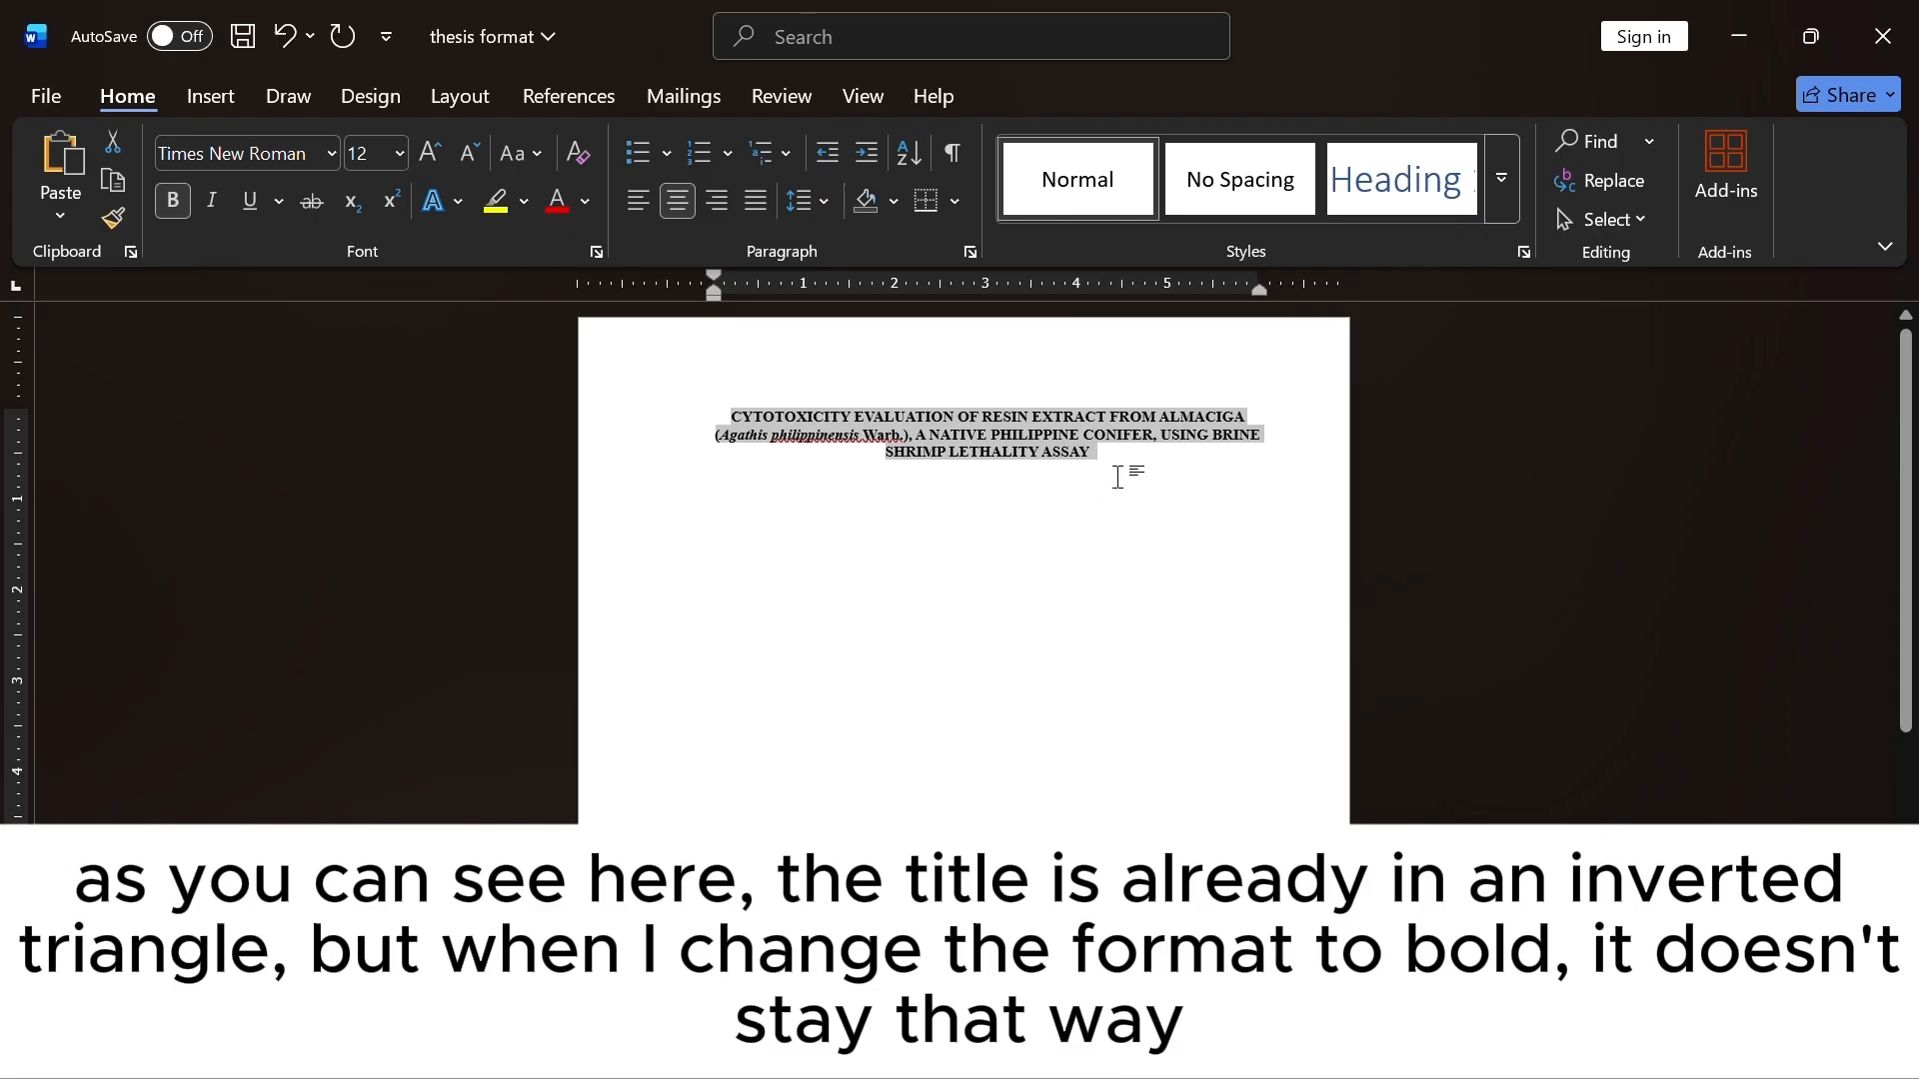
Break the title's second line after "CONIFER," so the title forms an inverted triangle.
left_click(920, 452)
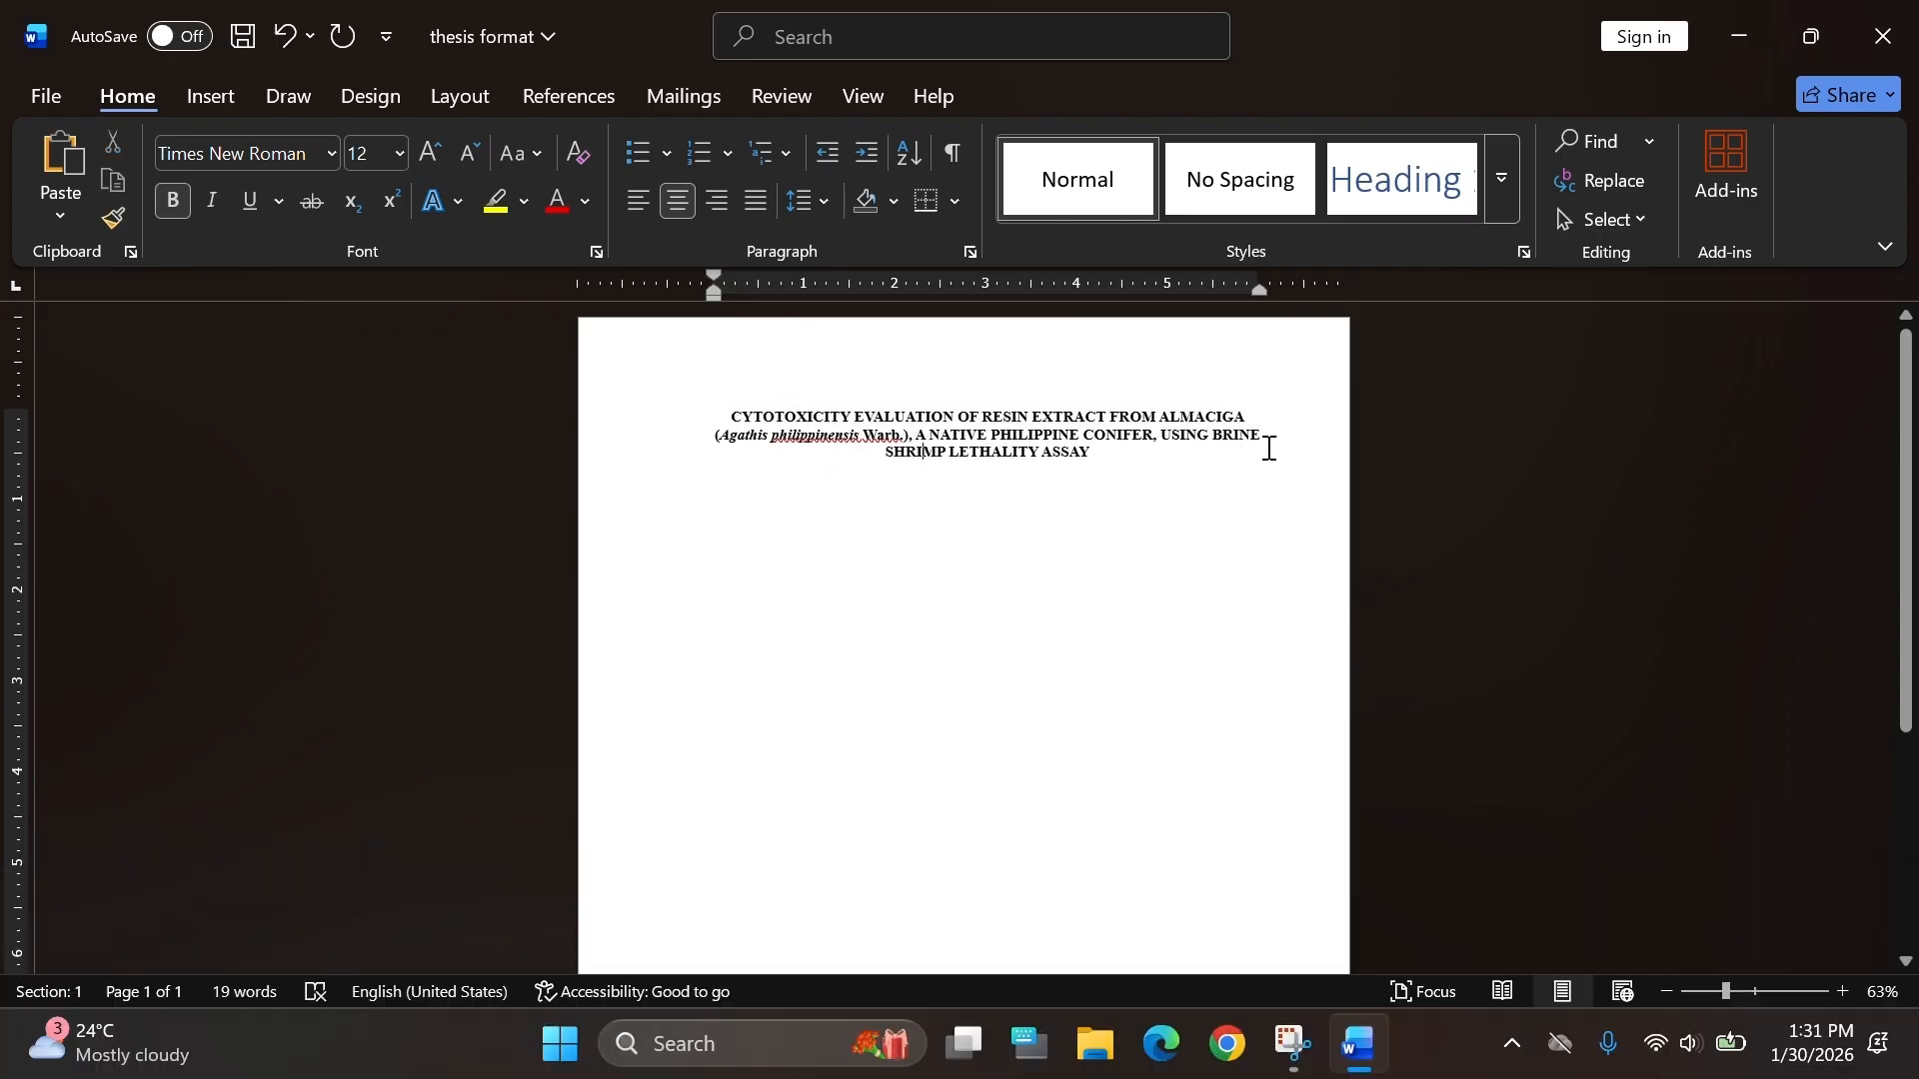
left_click(1160, 436)
key("Return")
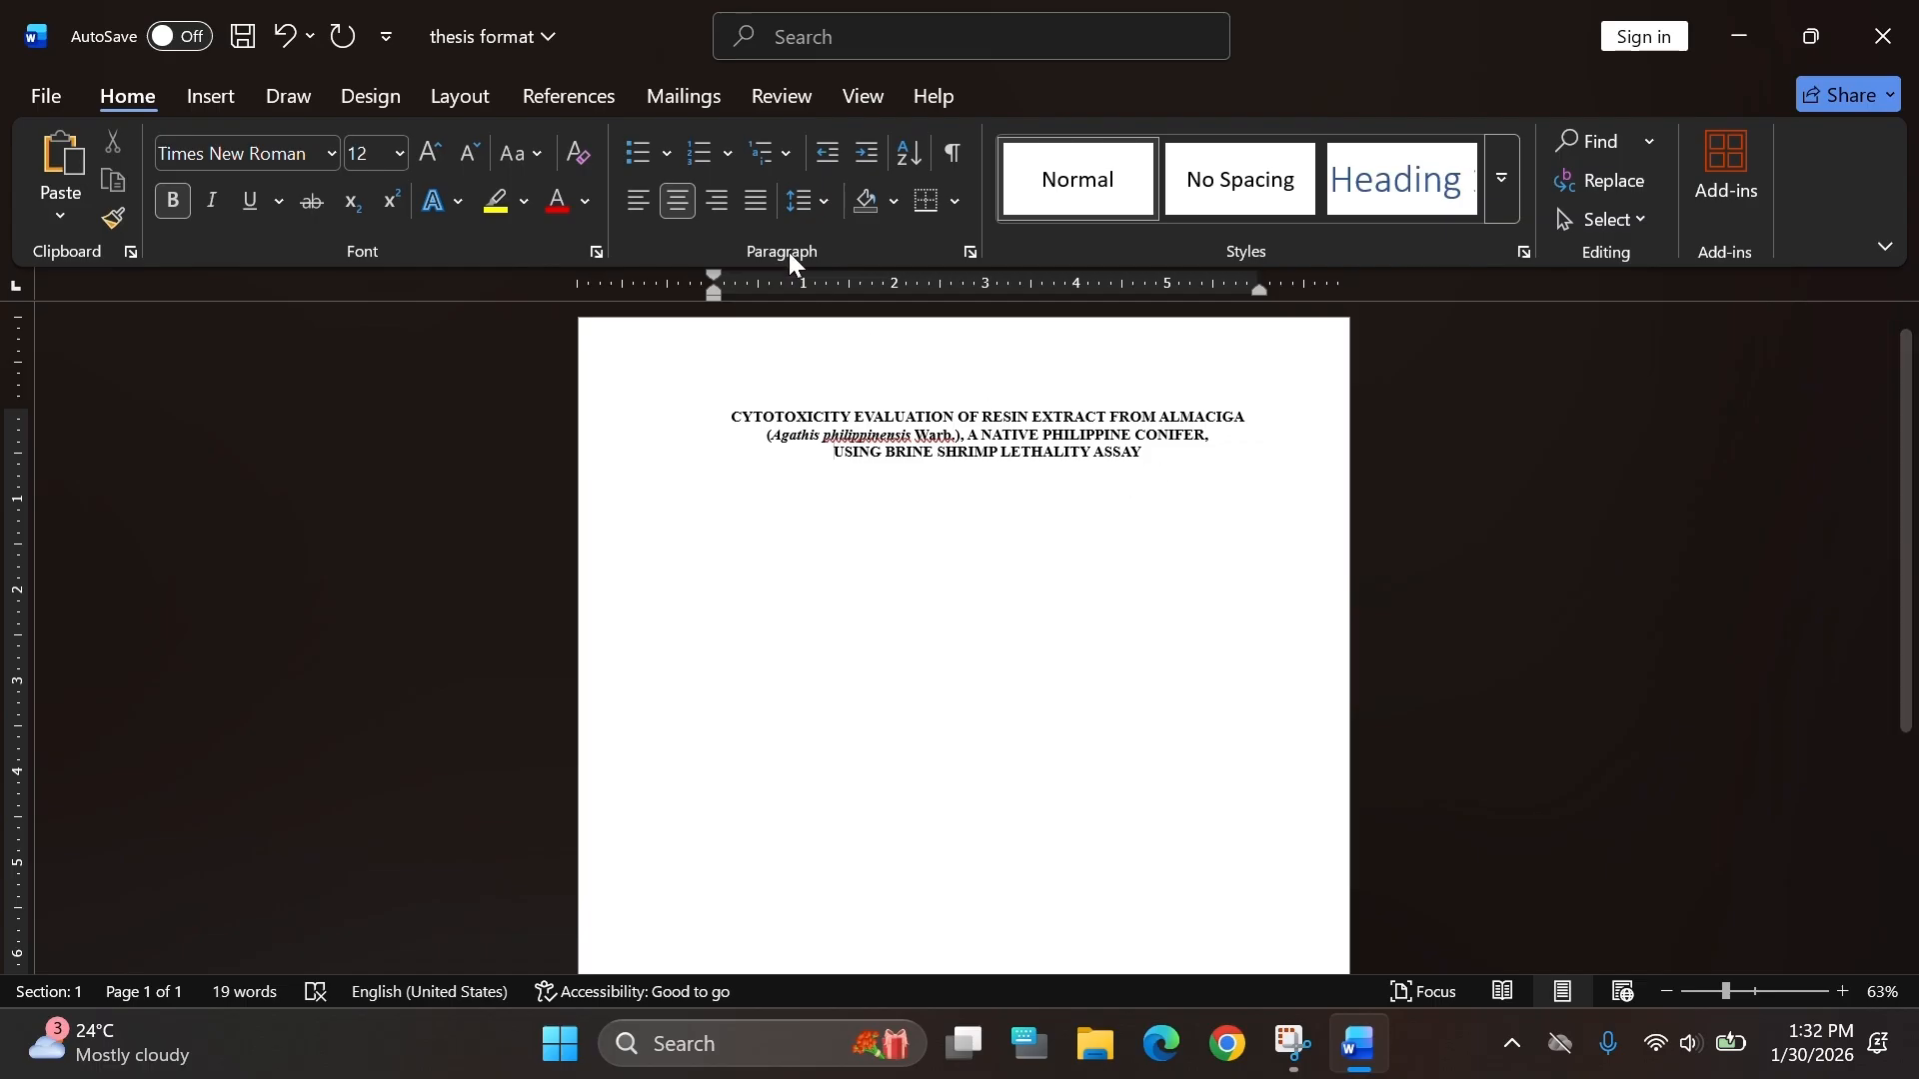
Select all text and check that the line spacing is 1.0.
left_click(810, 201)
left_click(826, 252)
key("ctrl+a")
left_click(824, 198)
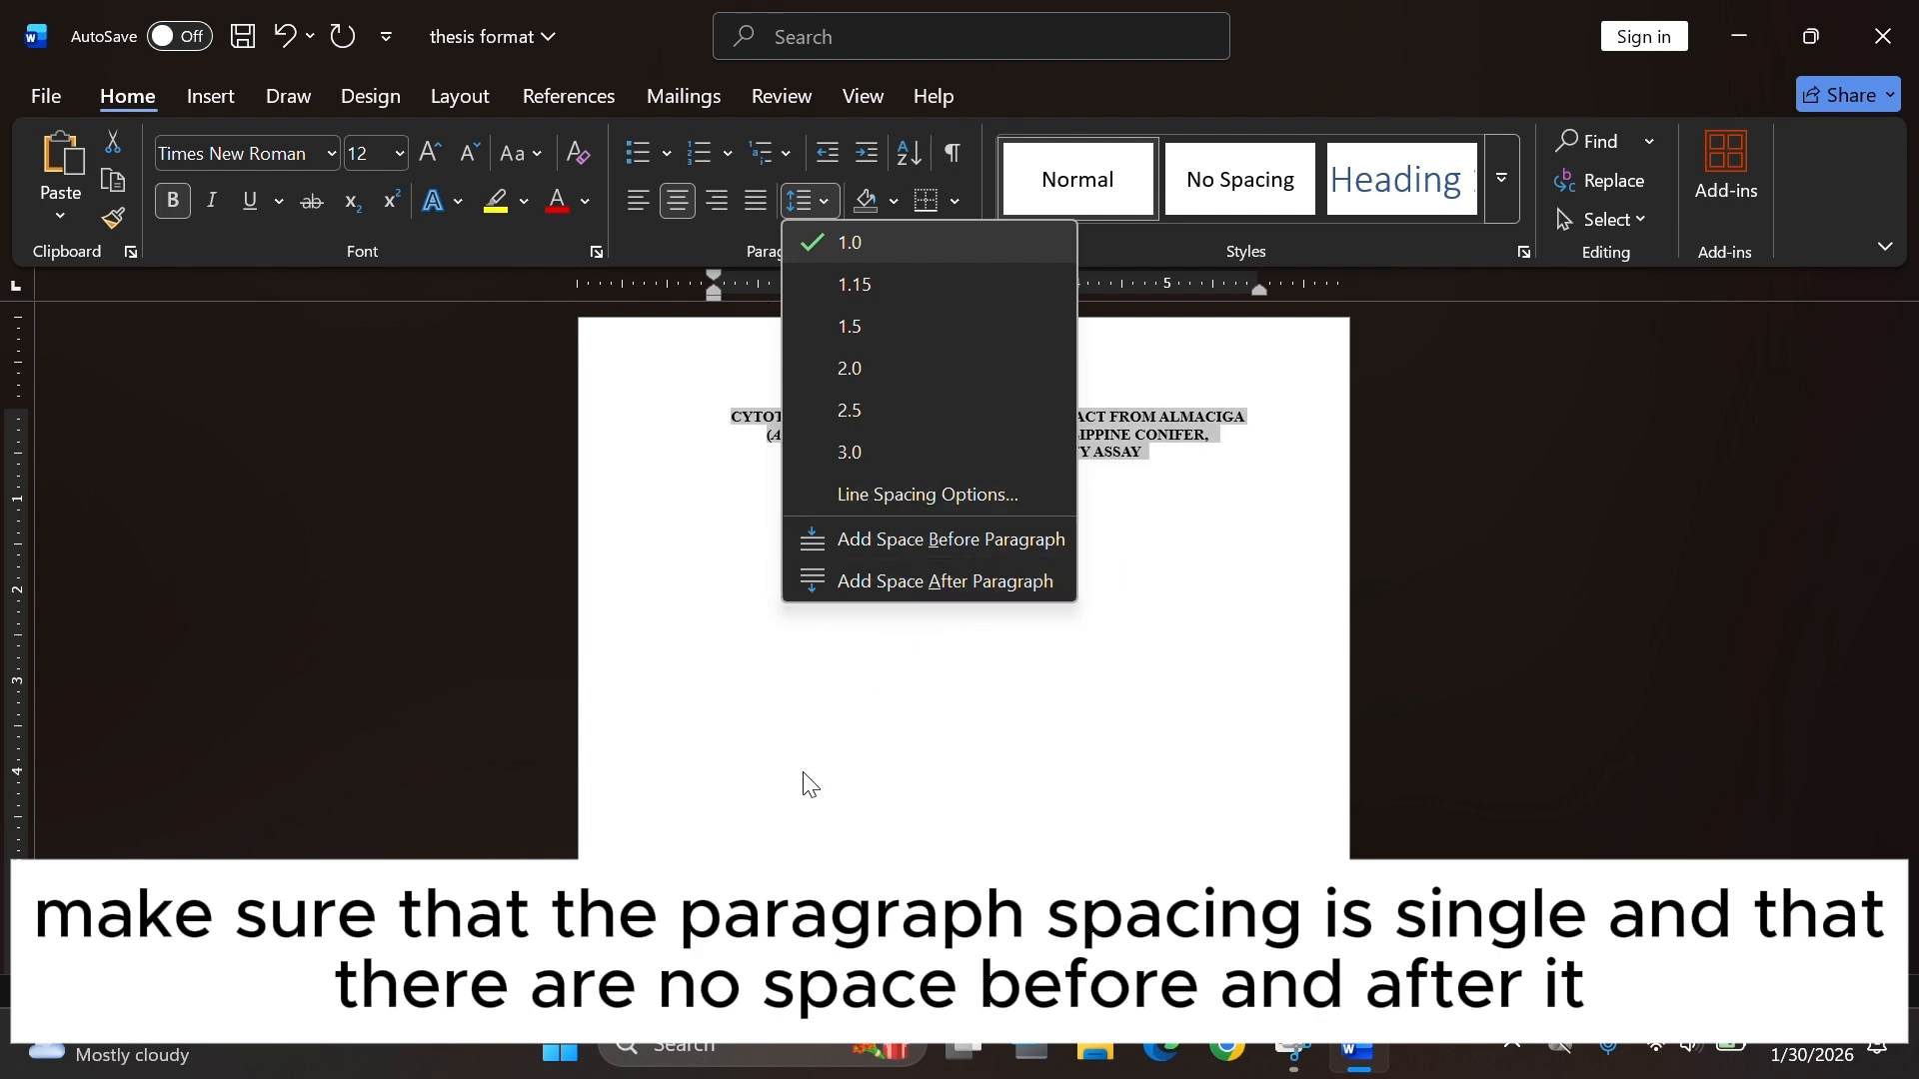
left_click(625, 368)
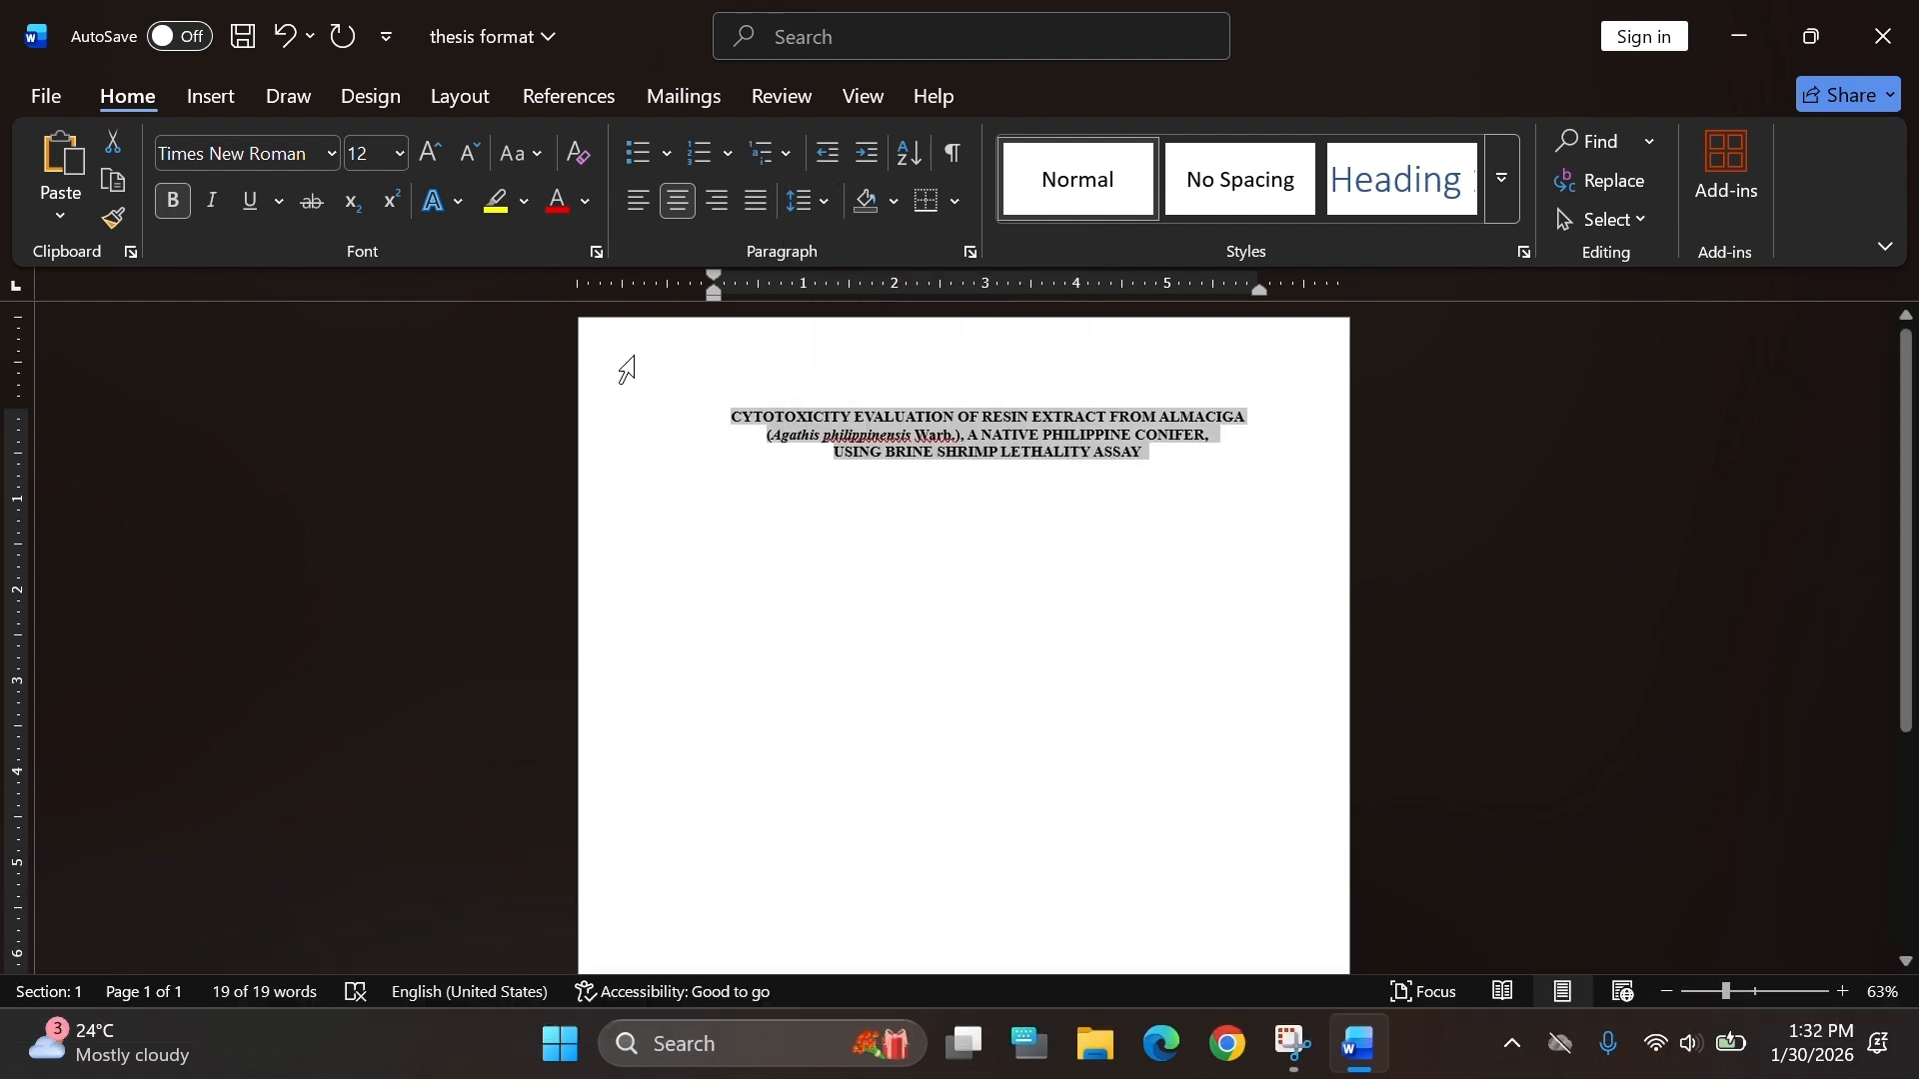
Insert blank lines below the title and type the researcher's name centered in bold.
left_click(1169, 456)
scroll(1040, 435, "down", 2)
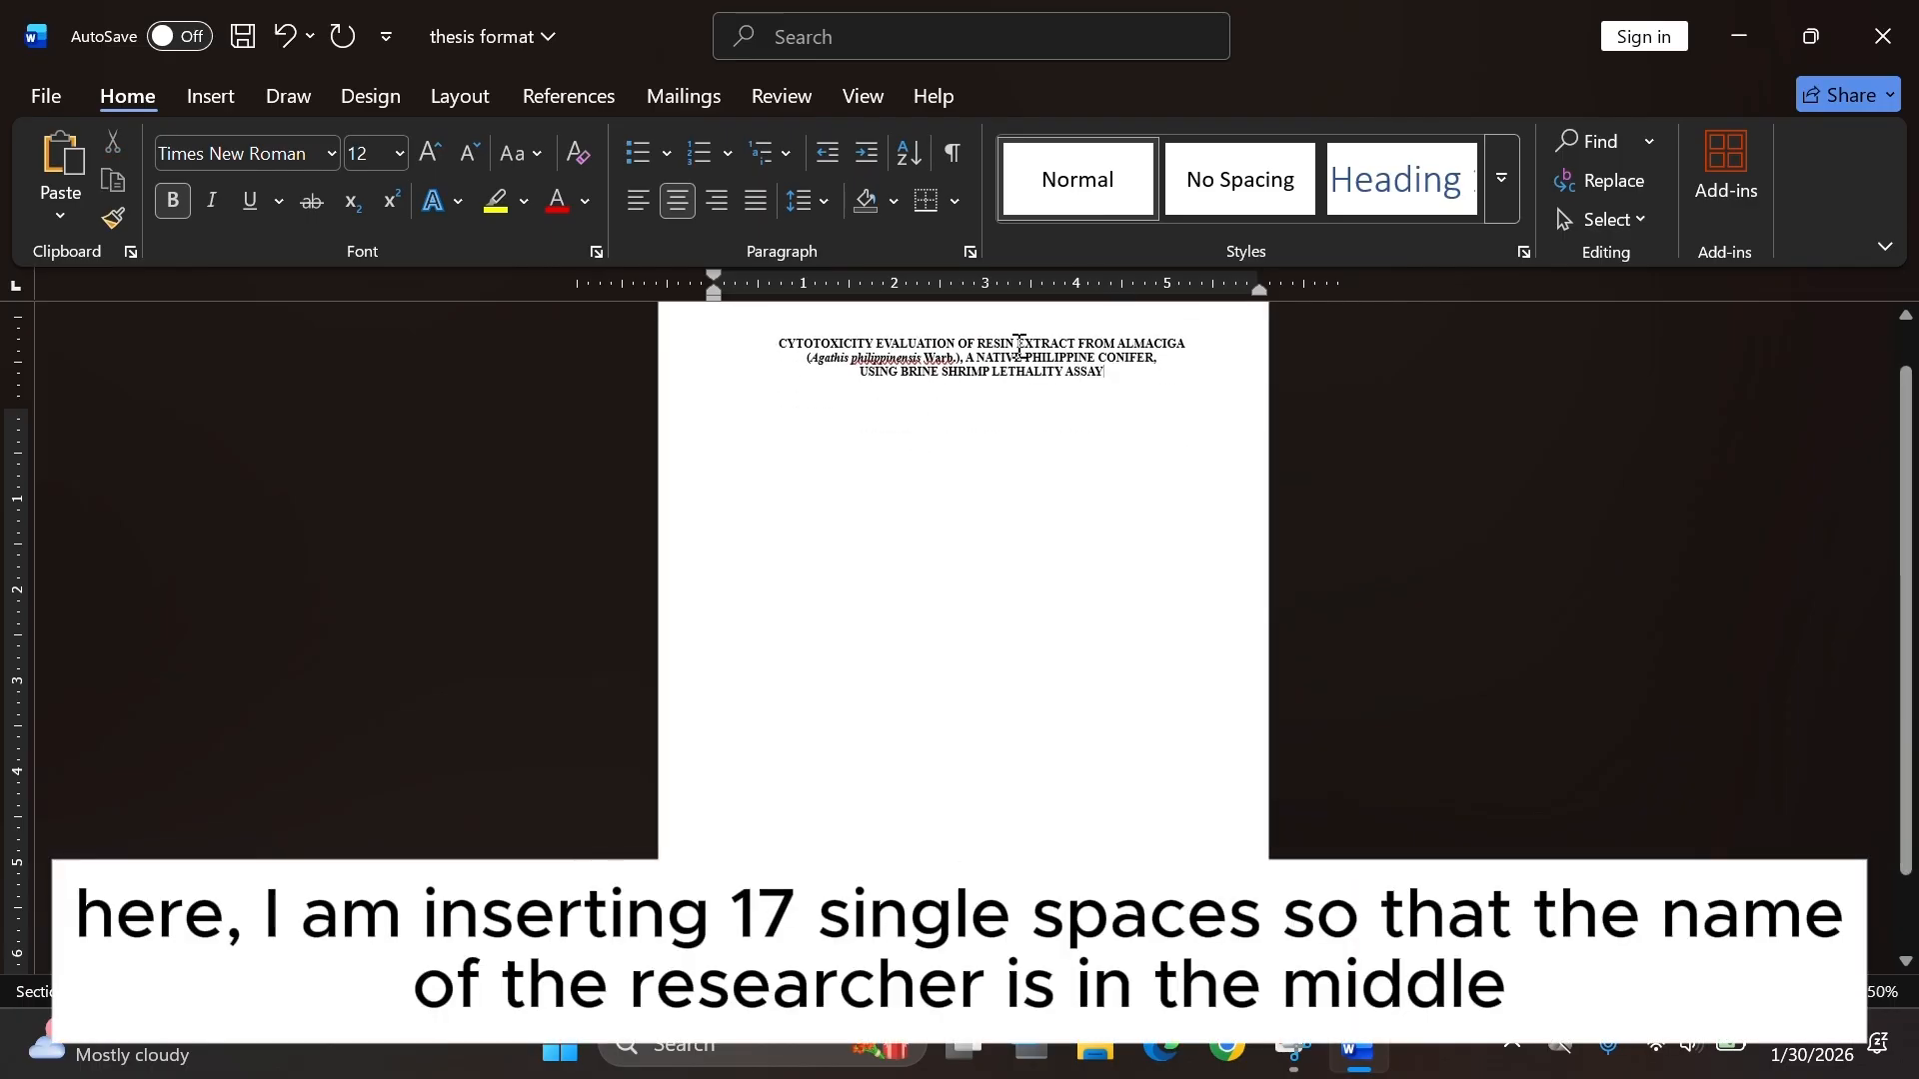
scroll(974, 426, "up", 5)
key("Return")
key("Return")
key("Return")
key("Return")
key("Return")
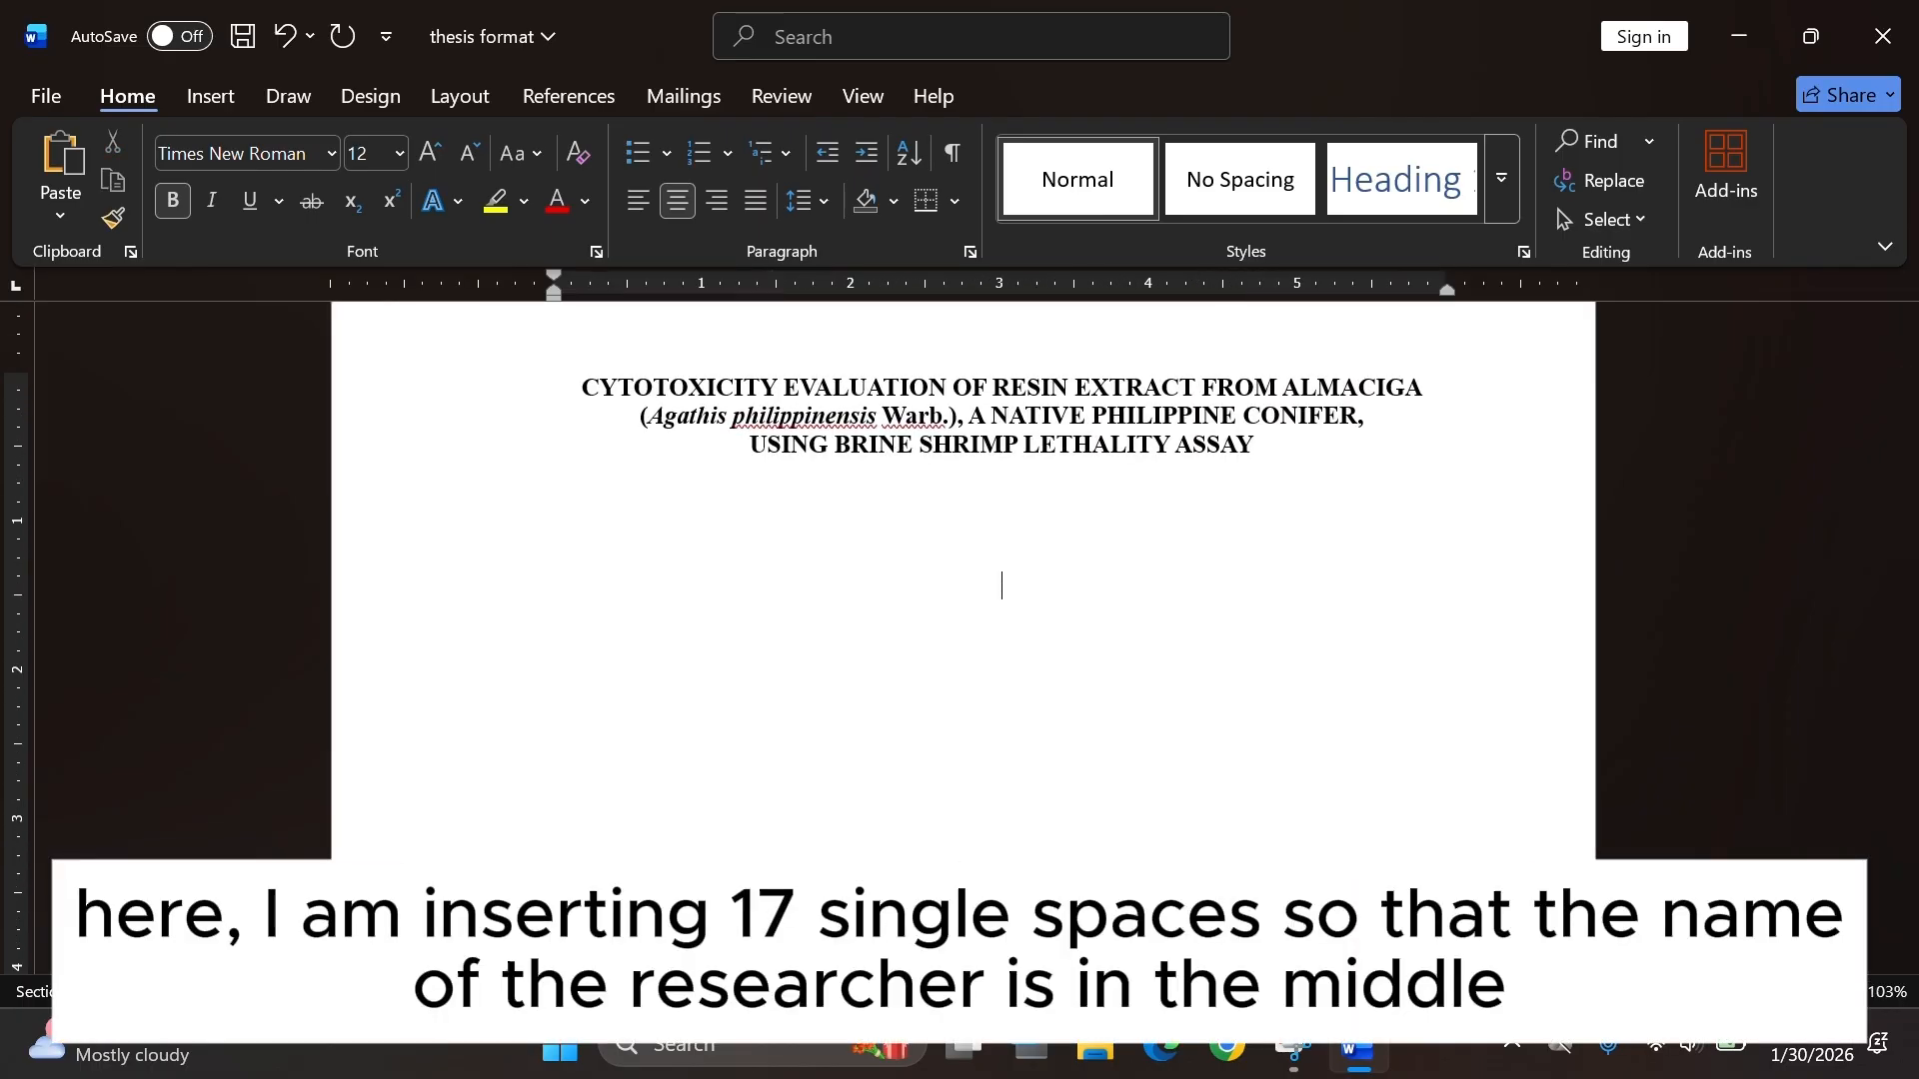
scroll(1067, 630, "down", 2)
key("Return")
key("Return")
type("JANICE")
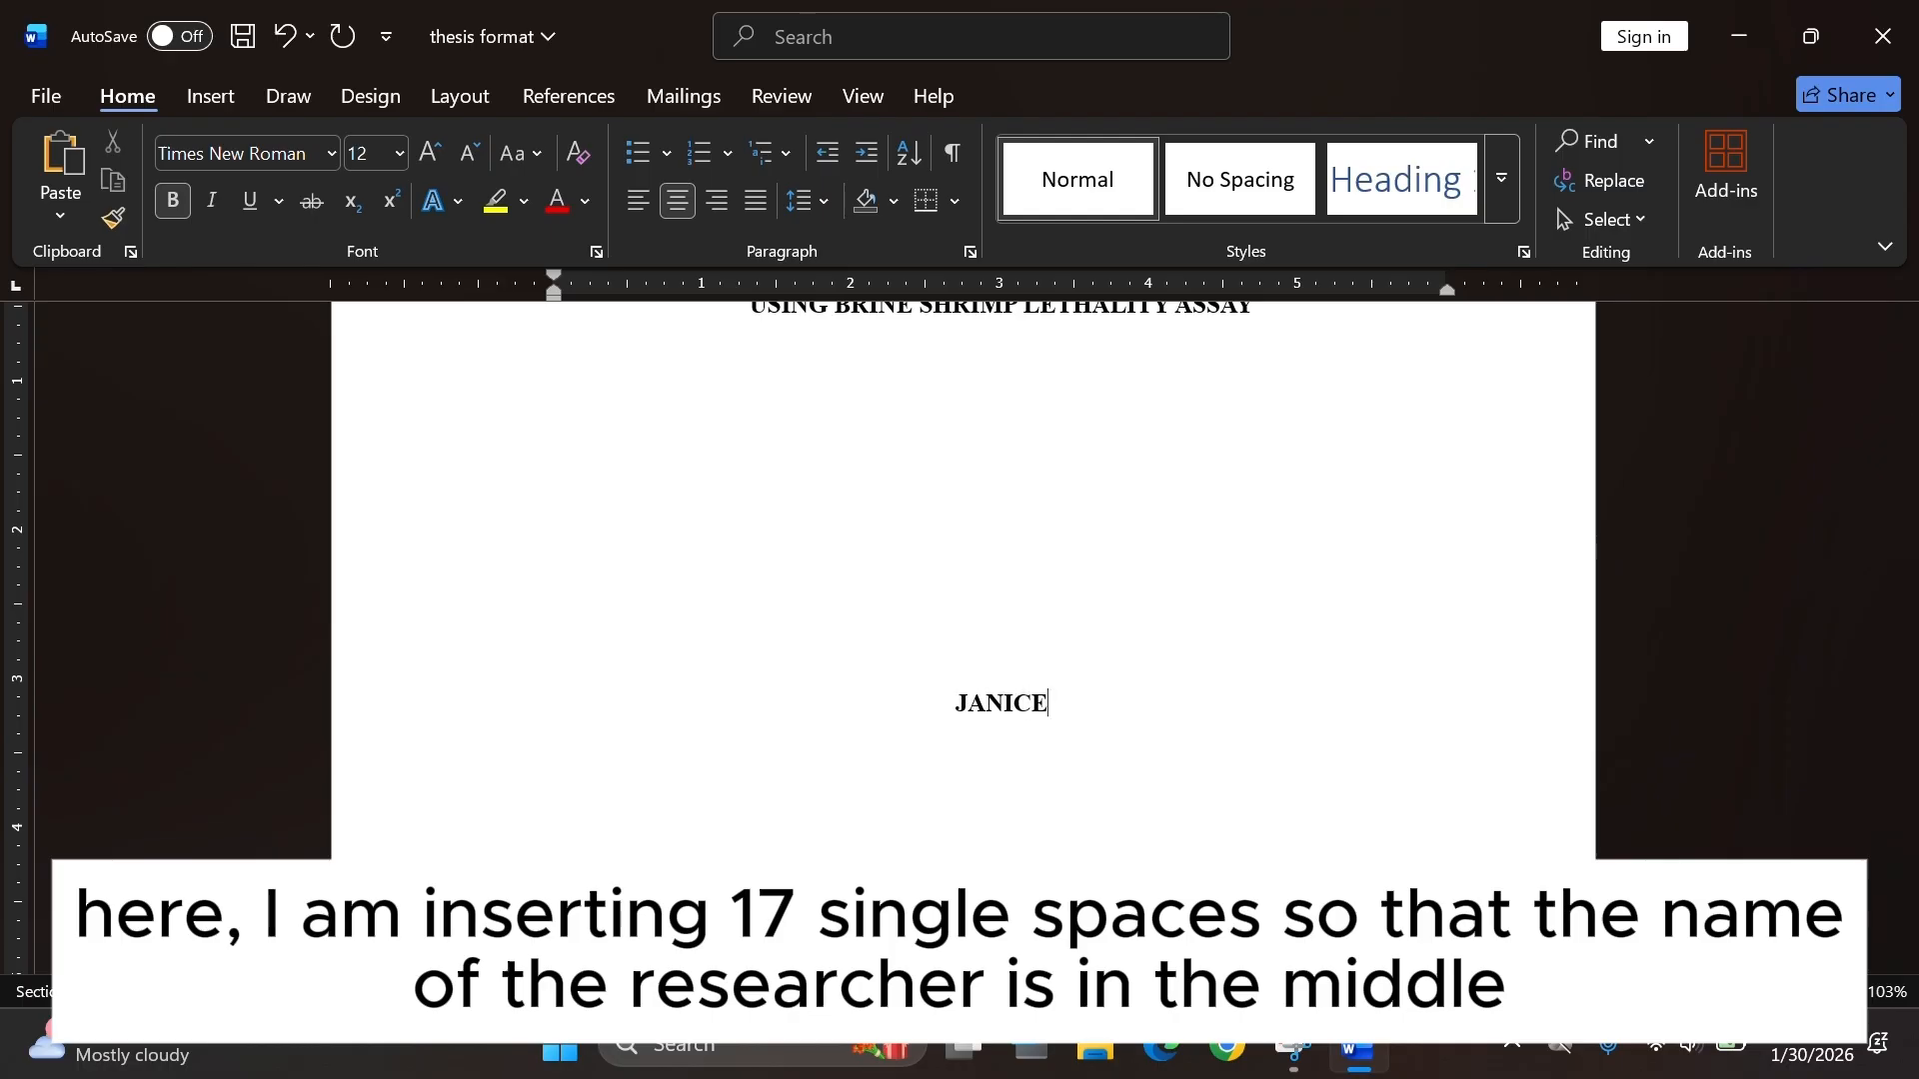
type(" E. DOE")
Below the name add blank lines and non-bold text "An Undergraduate Thesis Outline Submitted to the Faculty of the Department of Biological Sciences, College of Science,".
key("Return")
key("Return")
key("Return")
key("Return")
key("Return")
key("Return")
key("Return")
key("Return")
key("Return")
key("Return")
key("Return")
key("Return")
key("Return")
key("Return")
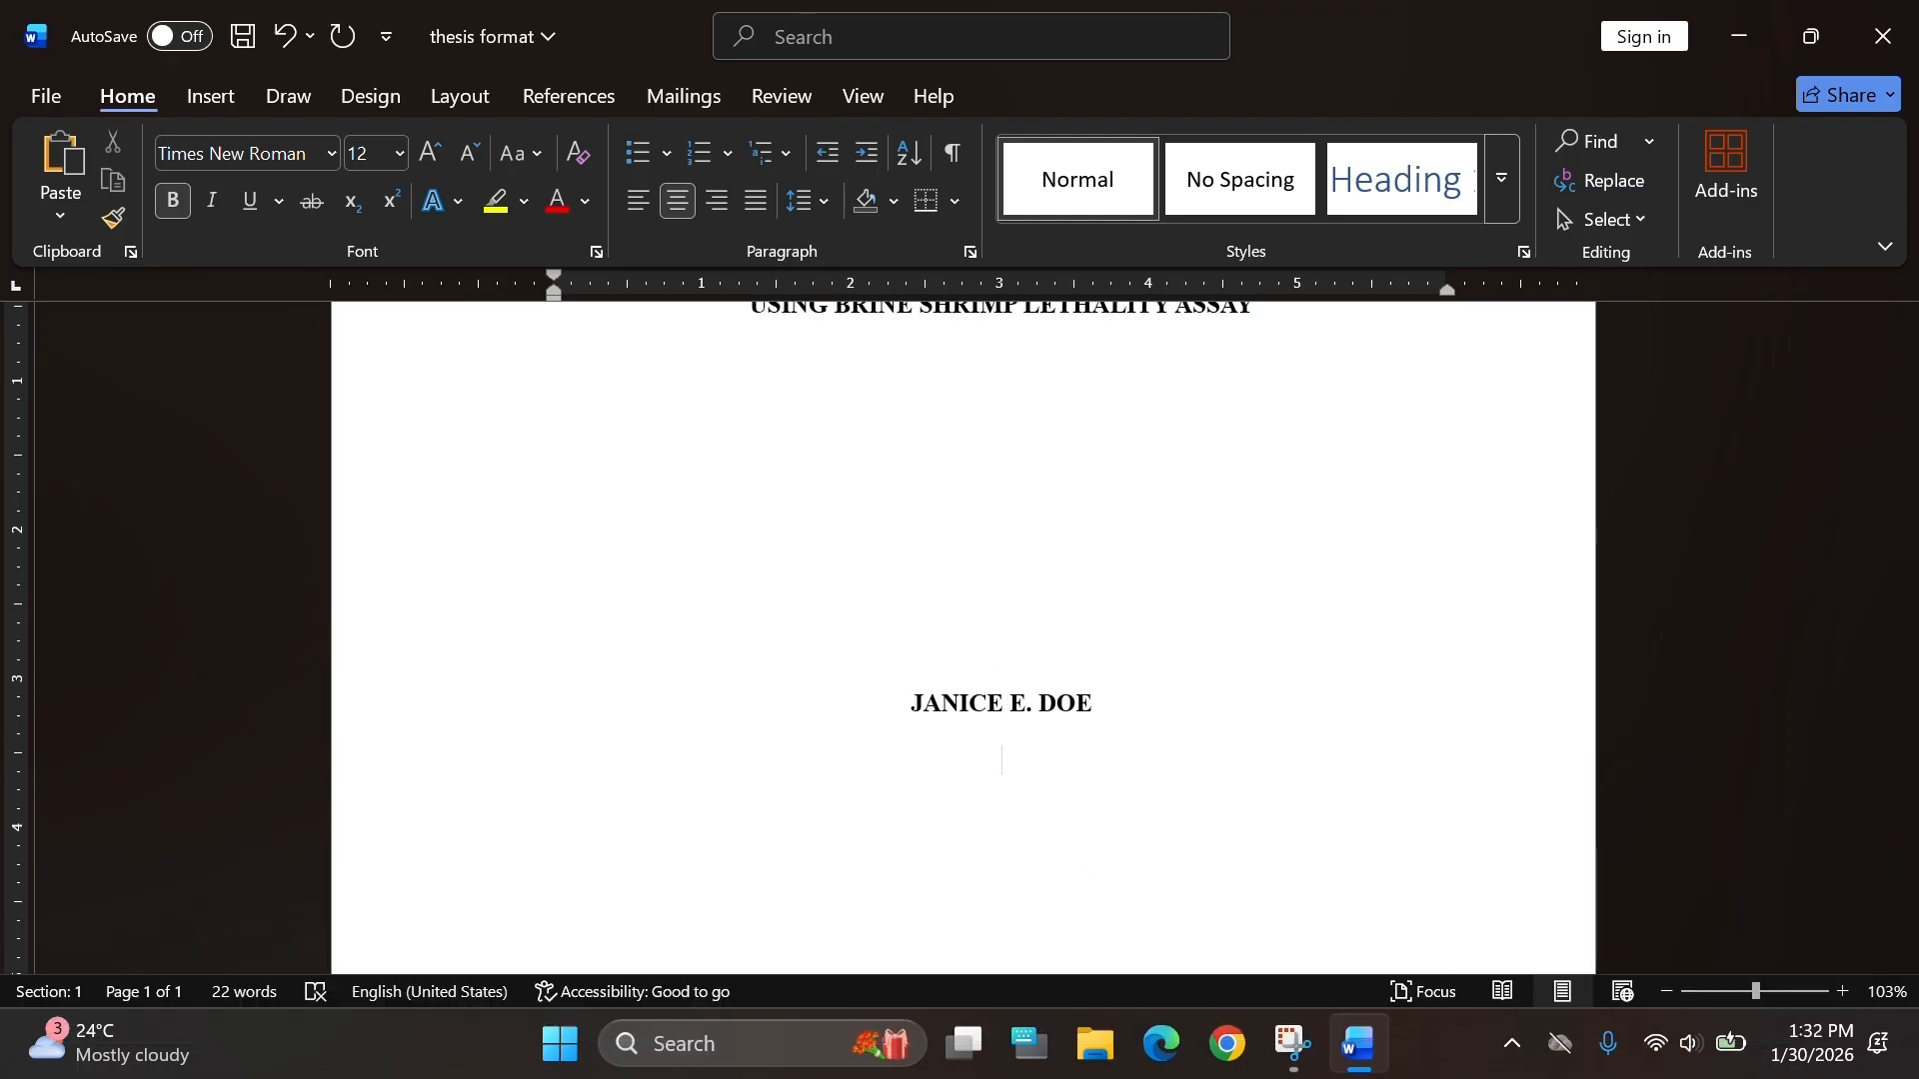
key("ctrl+b")
type("Submitted")
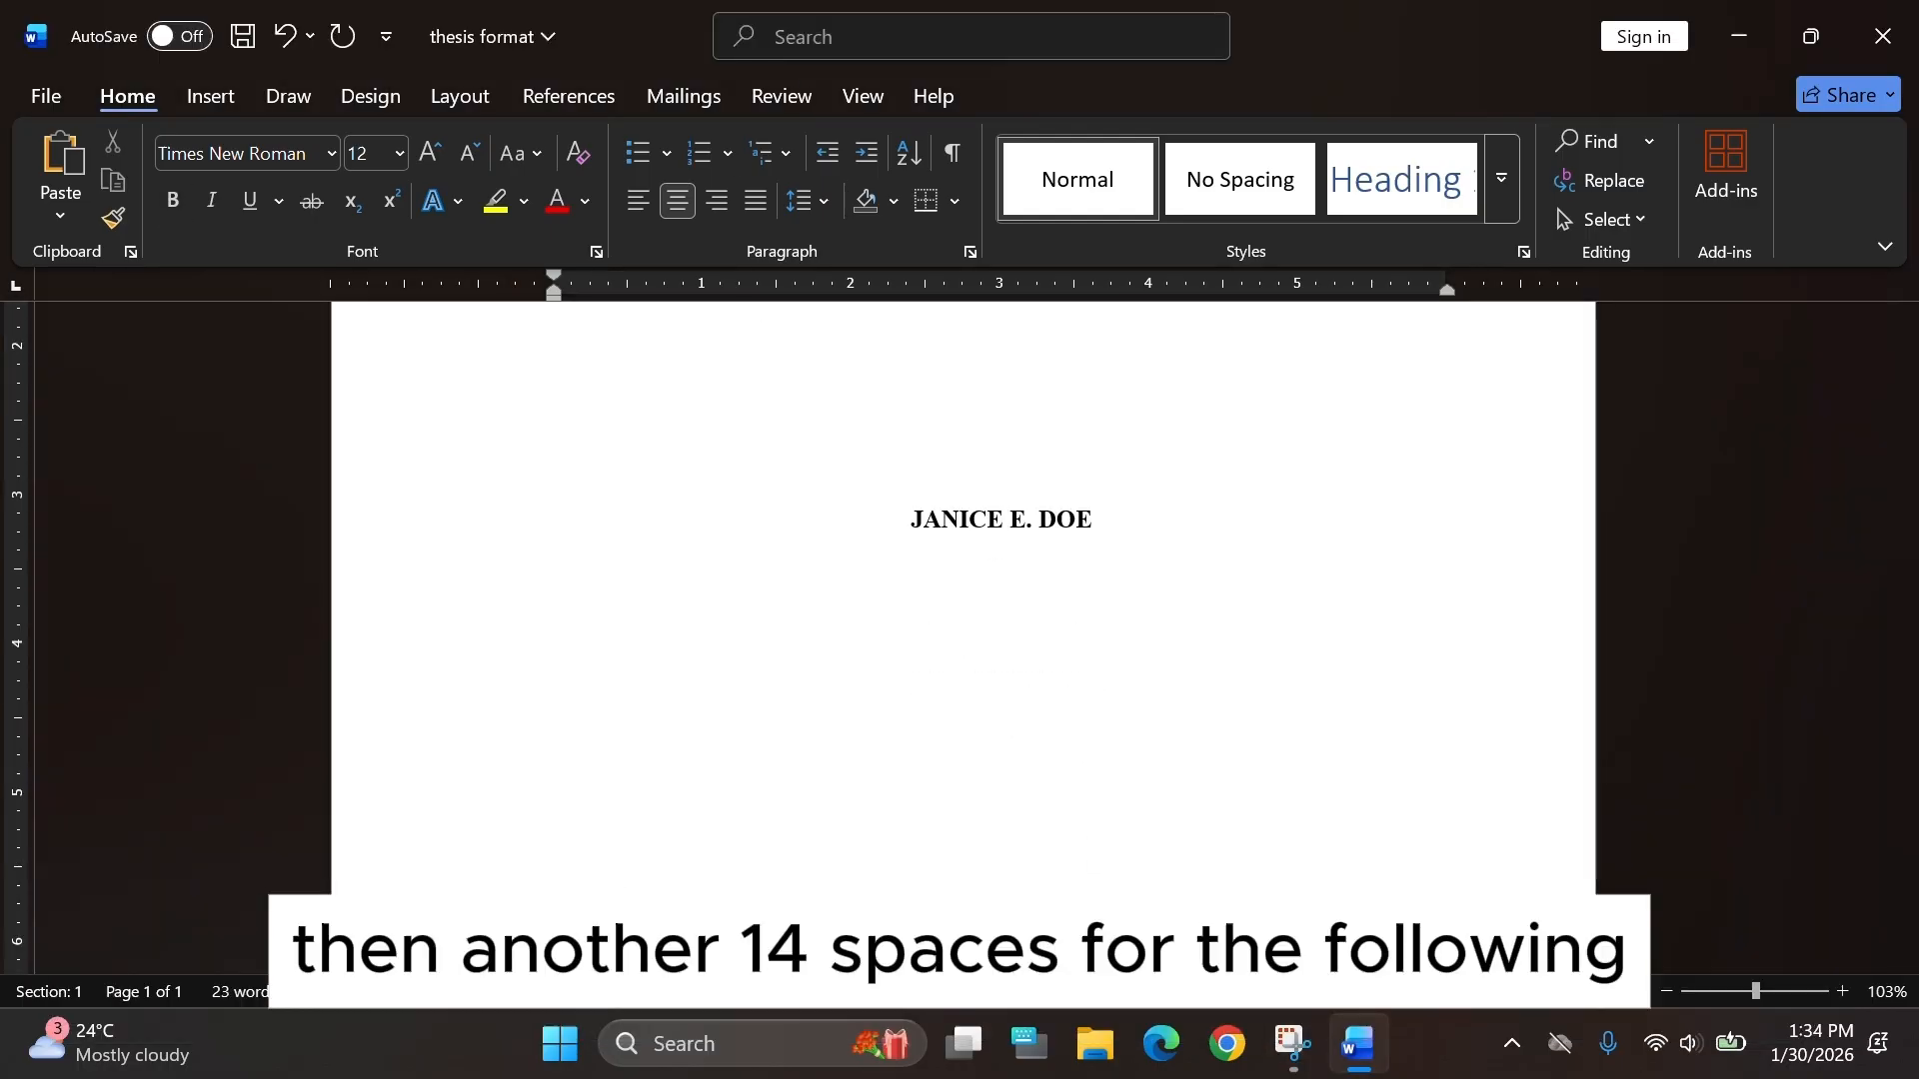
double_click(1083, 921)
key("BackSpace")
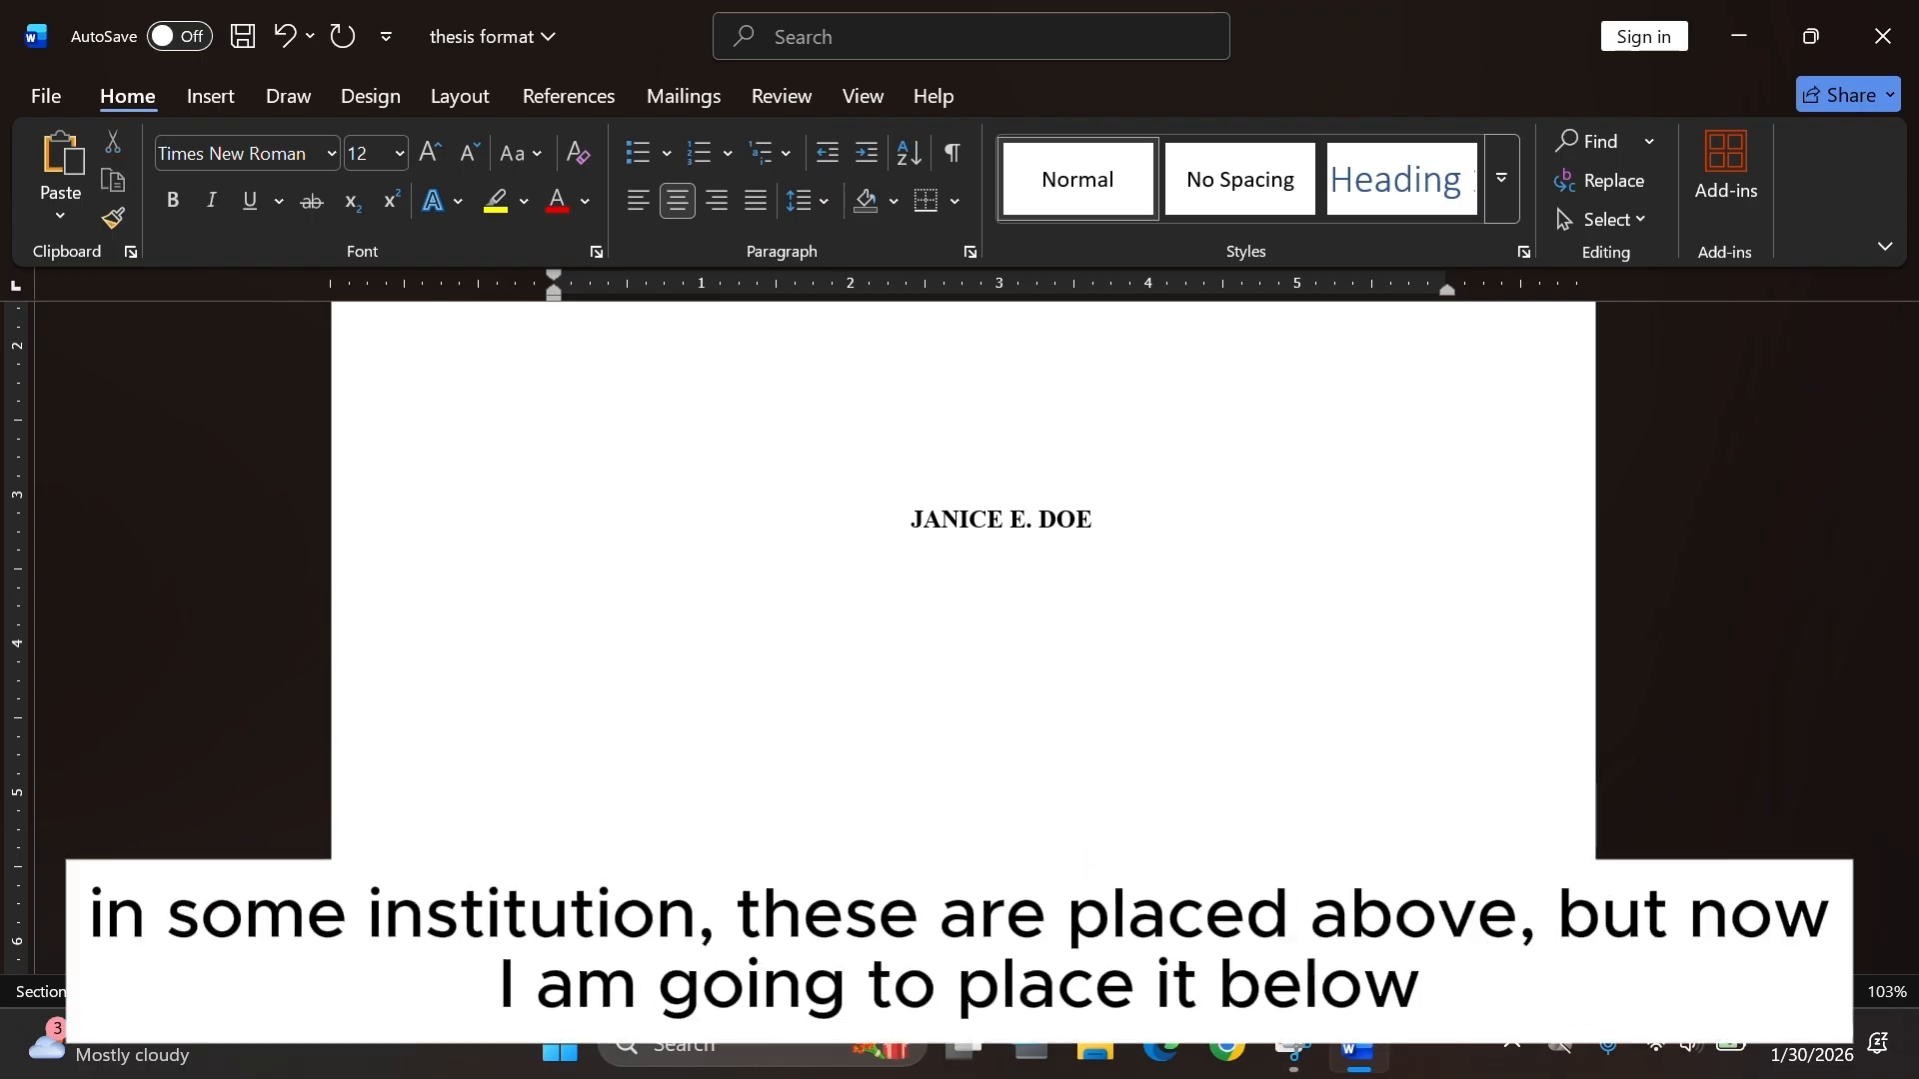
type("Biological Sciences, College of Science,")
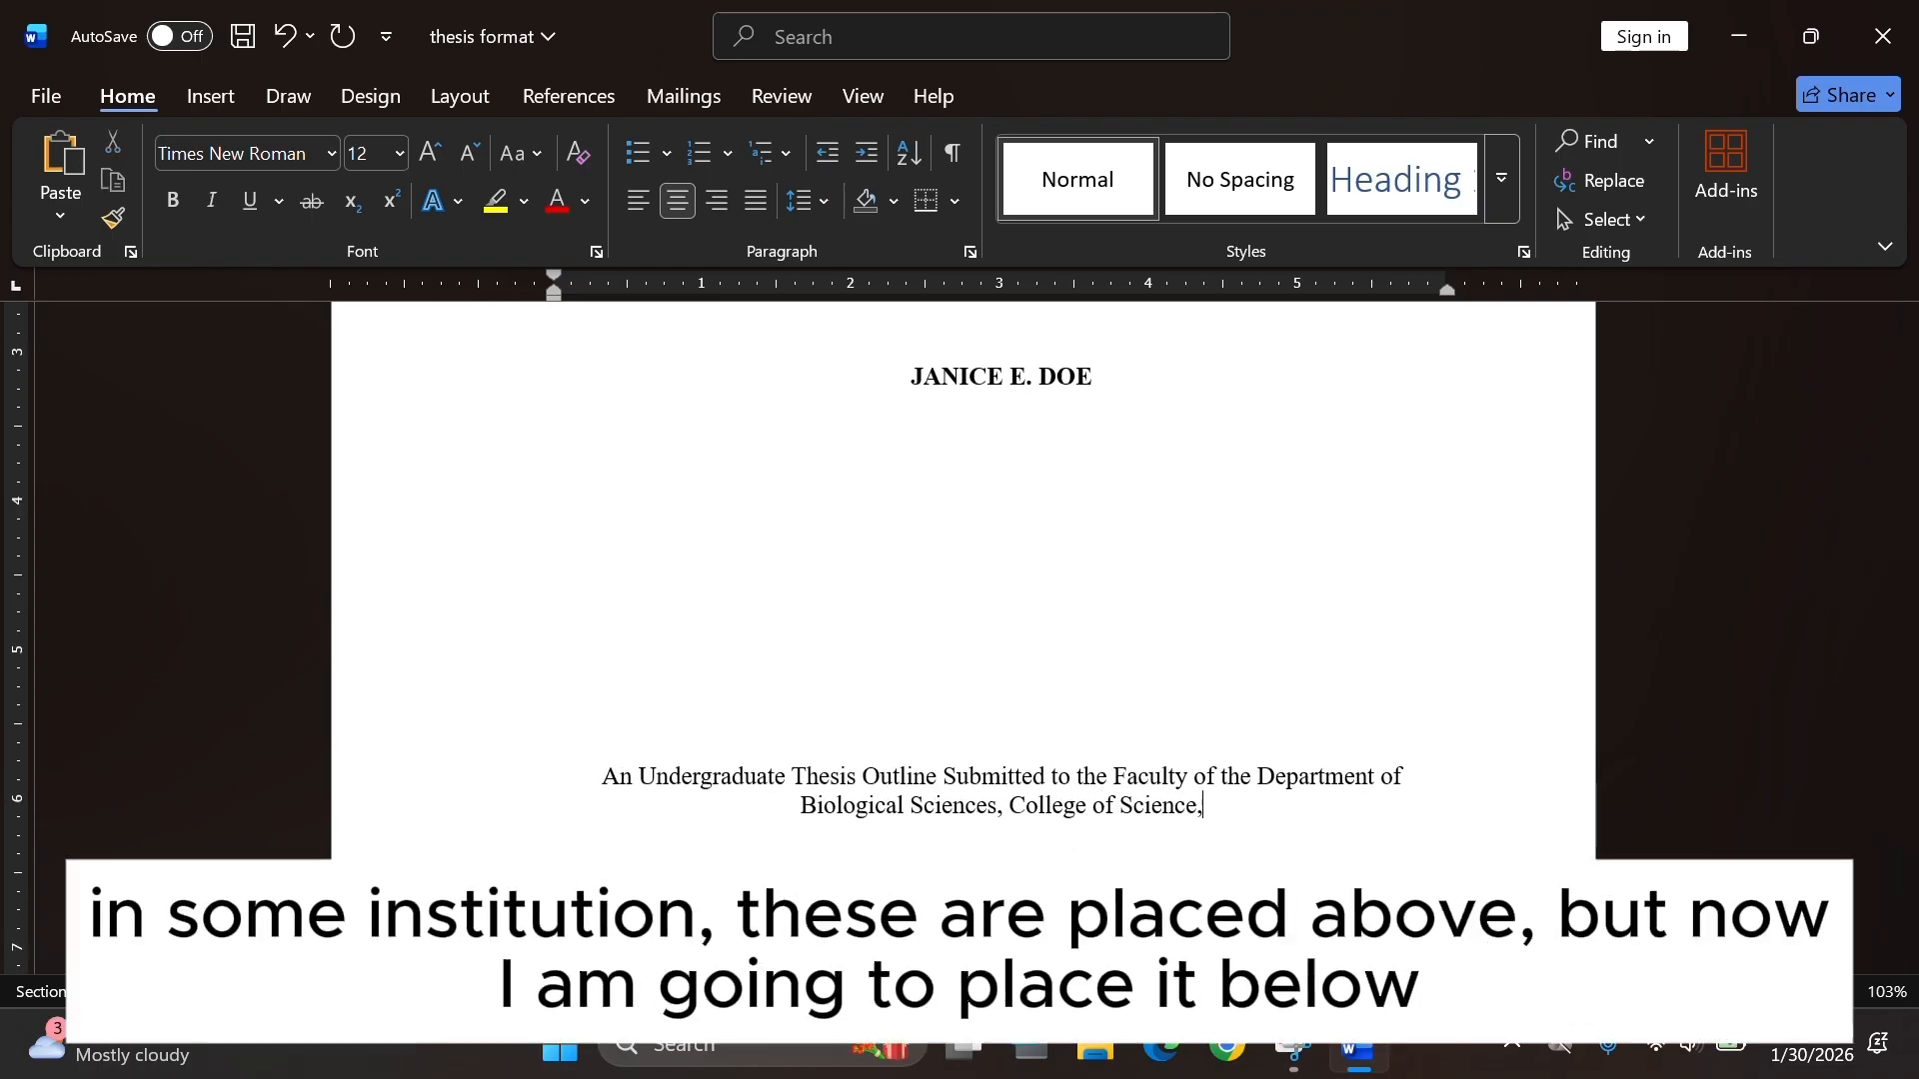
type(" Di Mo Malaman University,")
Continue with " Di Mo Malaman University," and a new line "Di Mo Matagpuan, Manila, Philippines".
key("Return")
type("Di Mo Matagpuan,")
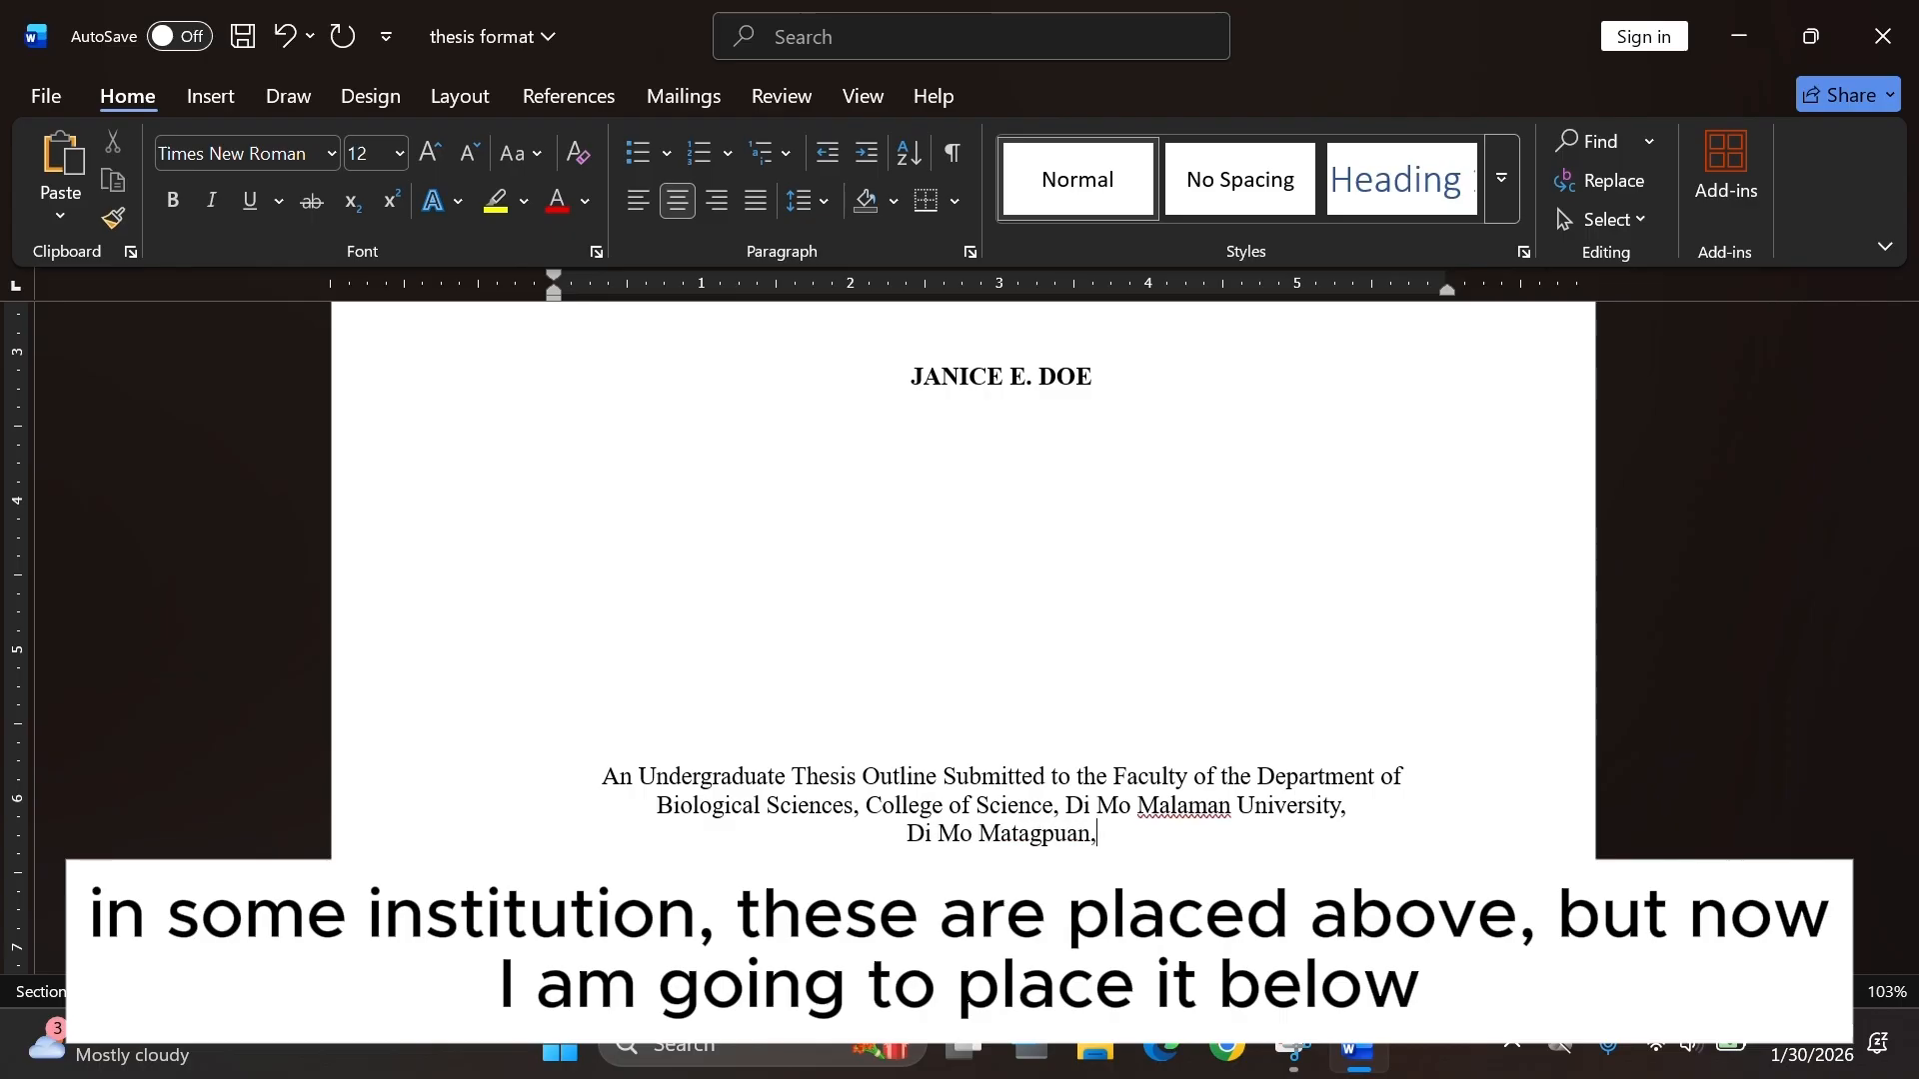
type(" Manila, Philippines")
Add the lines "In Partial Fulfillment of the Requirements" and "For the Degree of".
key("Return")
type("In Partial Fulfillmen")
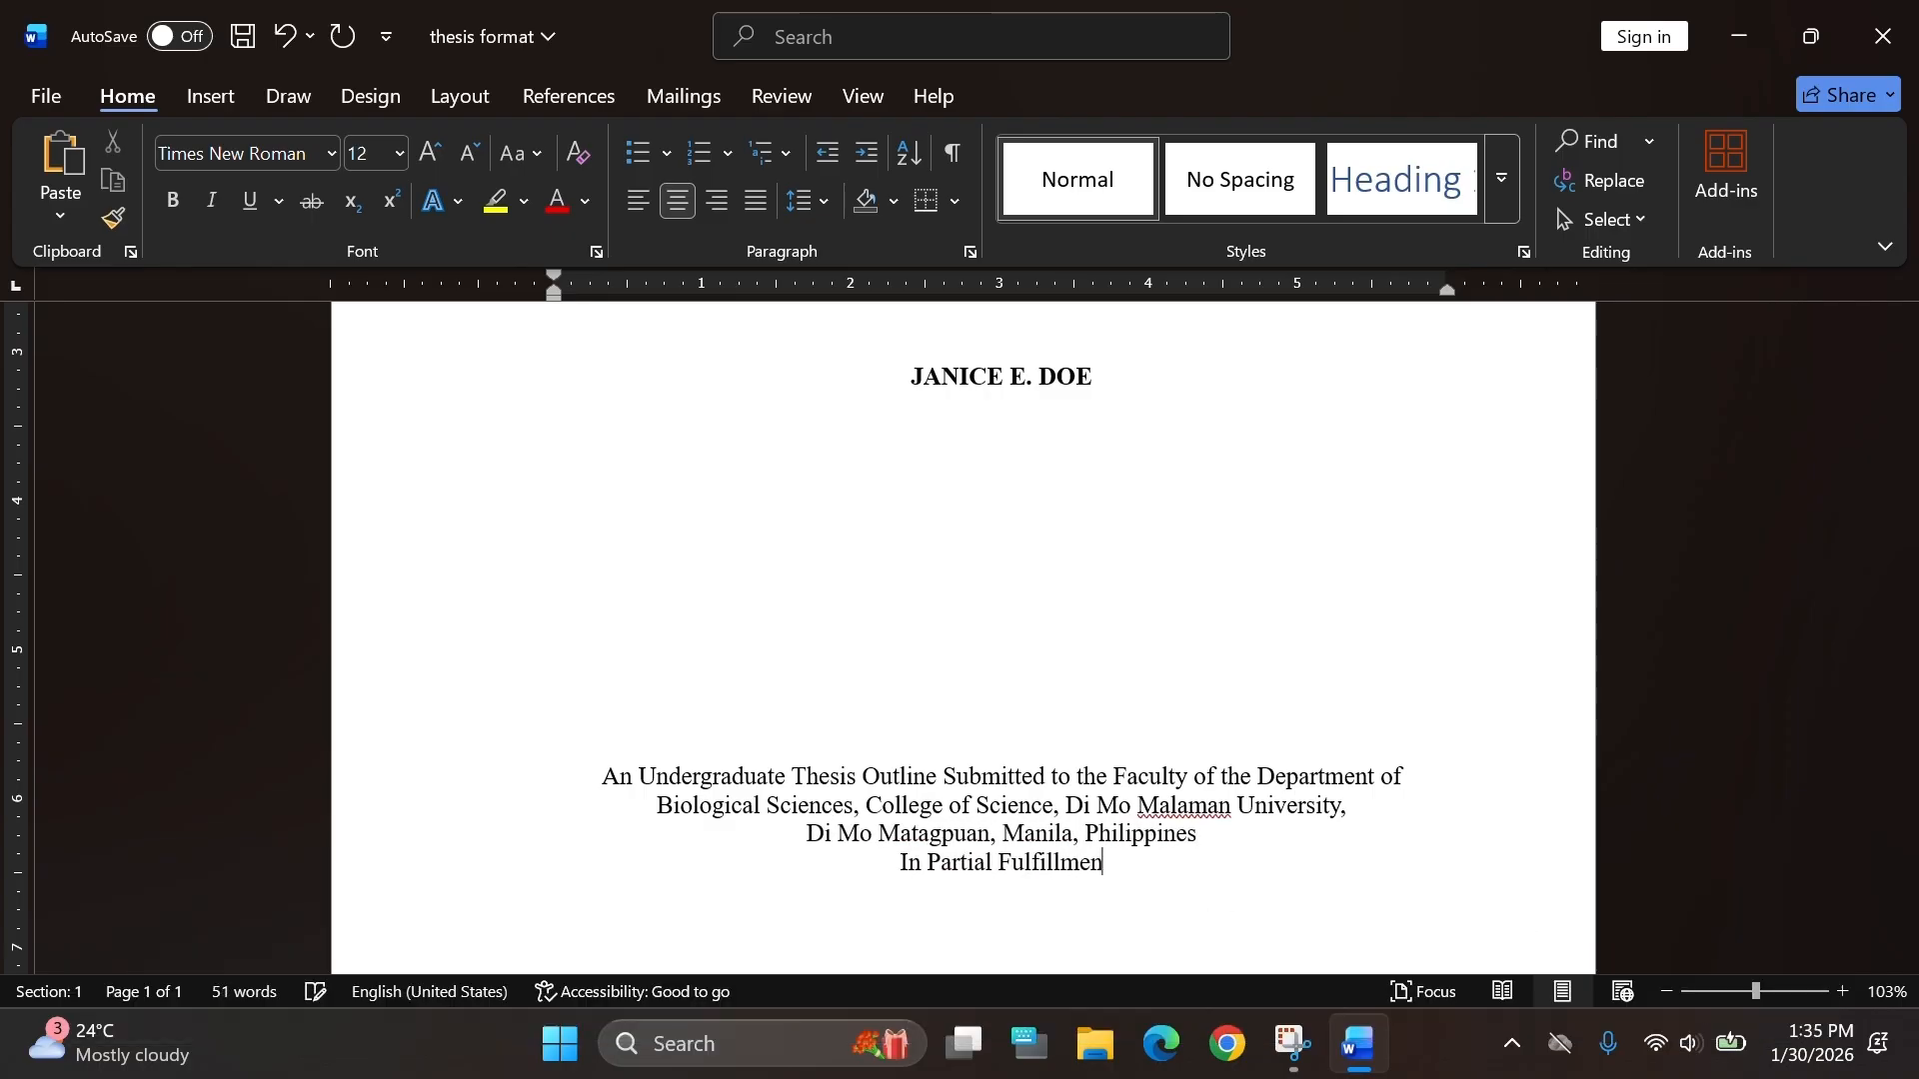
type("t of the Requirements")
key("Return")
type("For the Degree of")
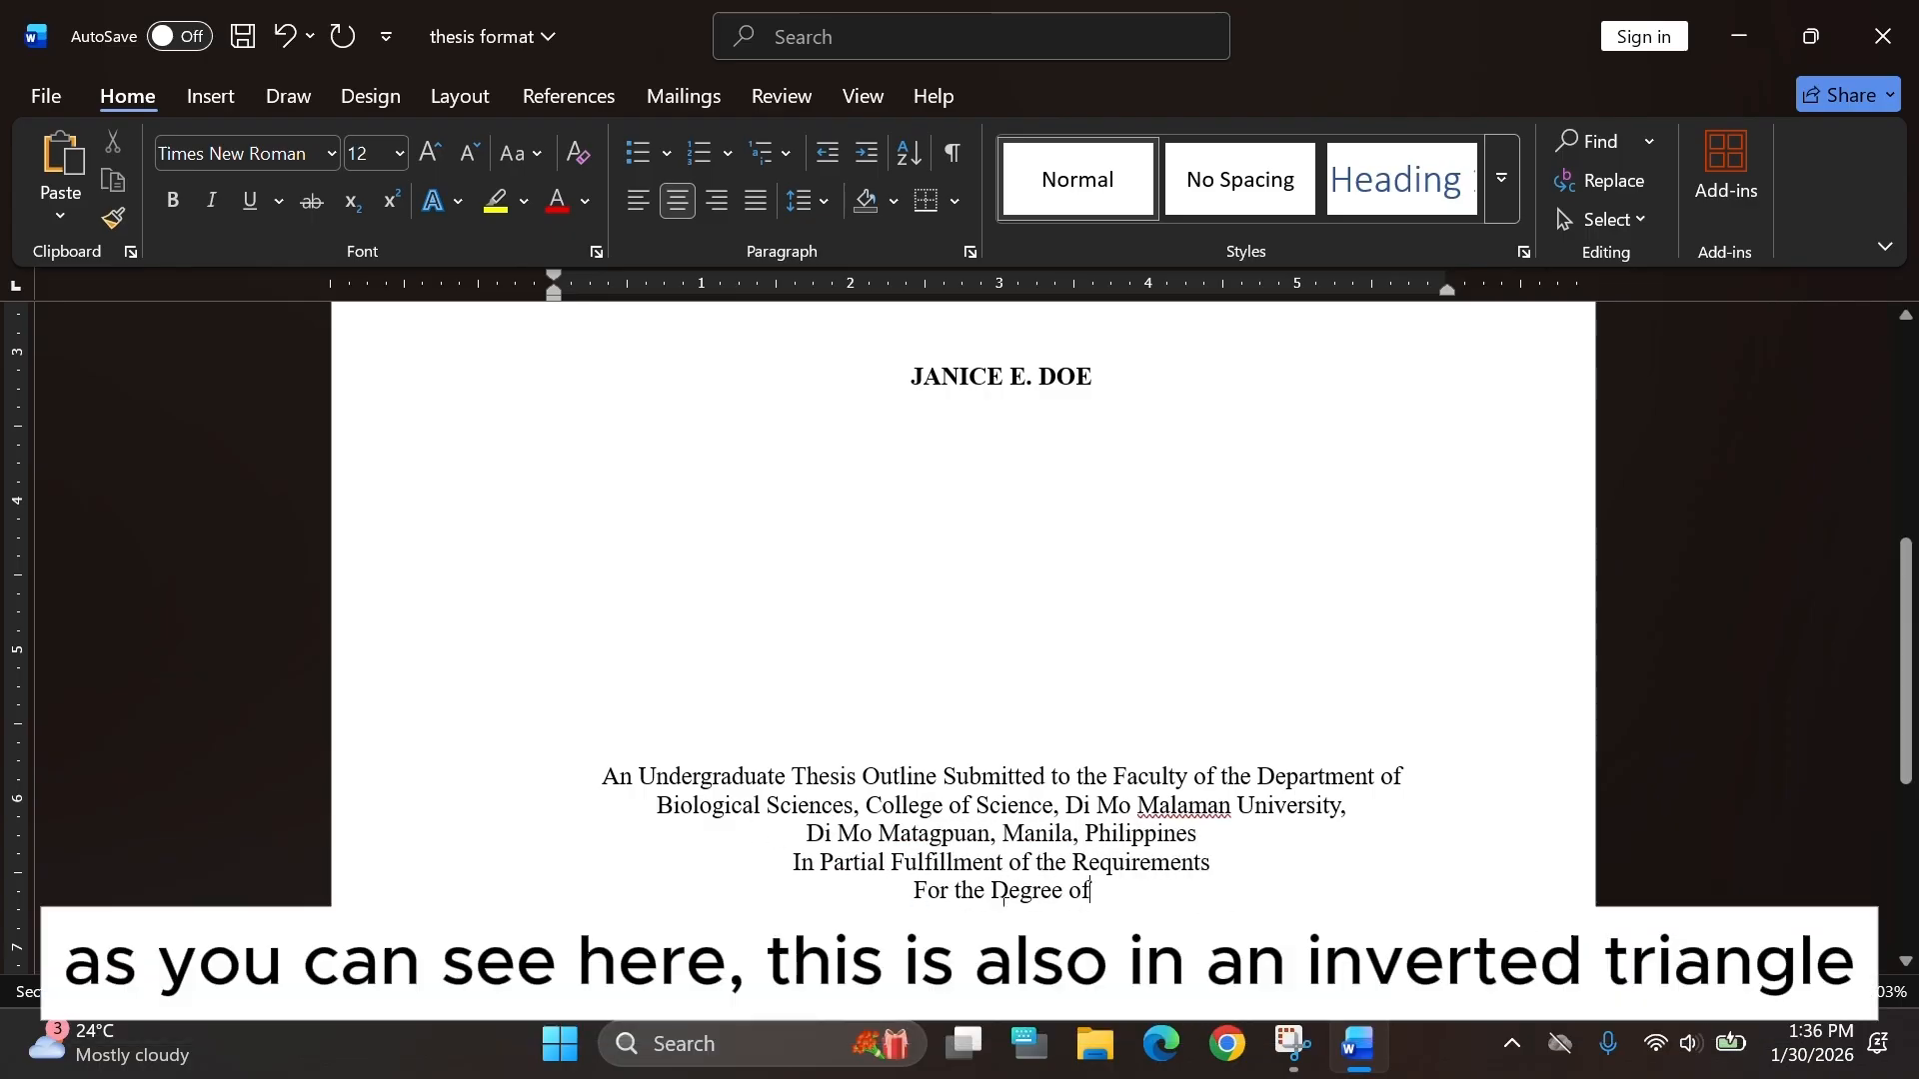
Insert "Paco" before "Manila" in the address line.
left_click(1002, 833)
type("Paco")
scroll(1119, 810, "down", 2)
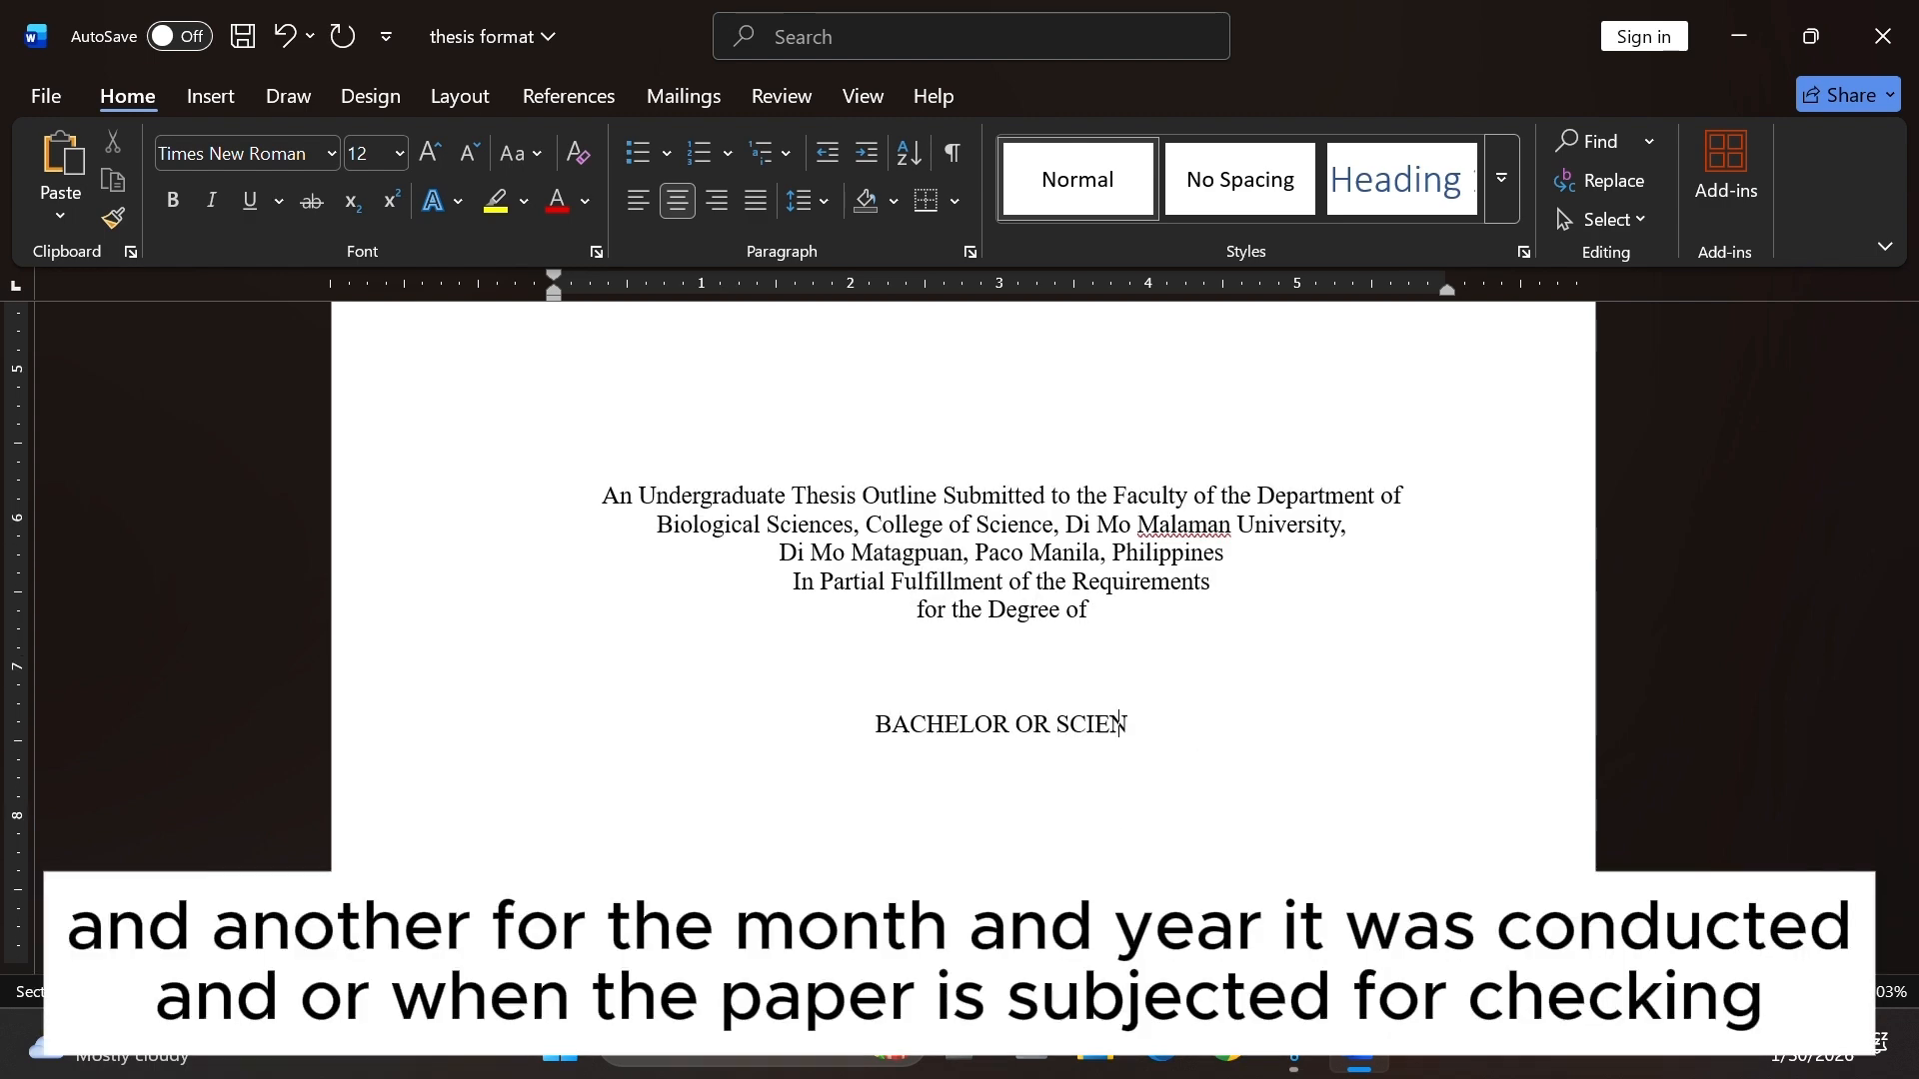
Add the degree line "BACHELOR OR SCIENCE IN BIOLOGY" a few lines below and make it bold.
type("CE IN BIOLOGY")
scroll(1174, 561, "down", 4)
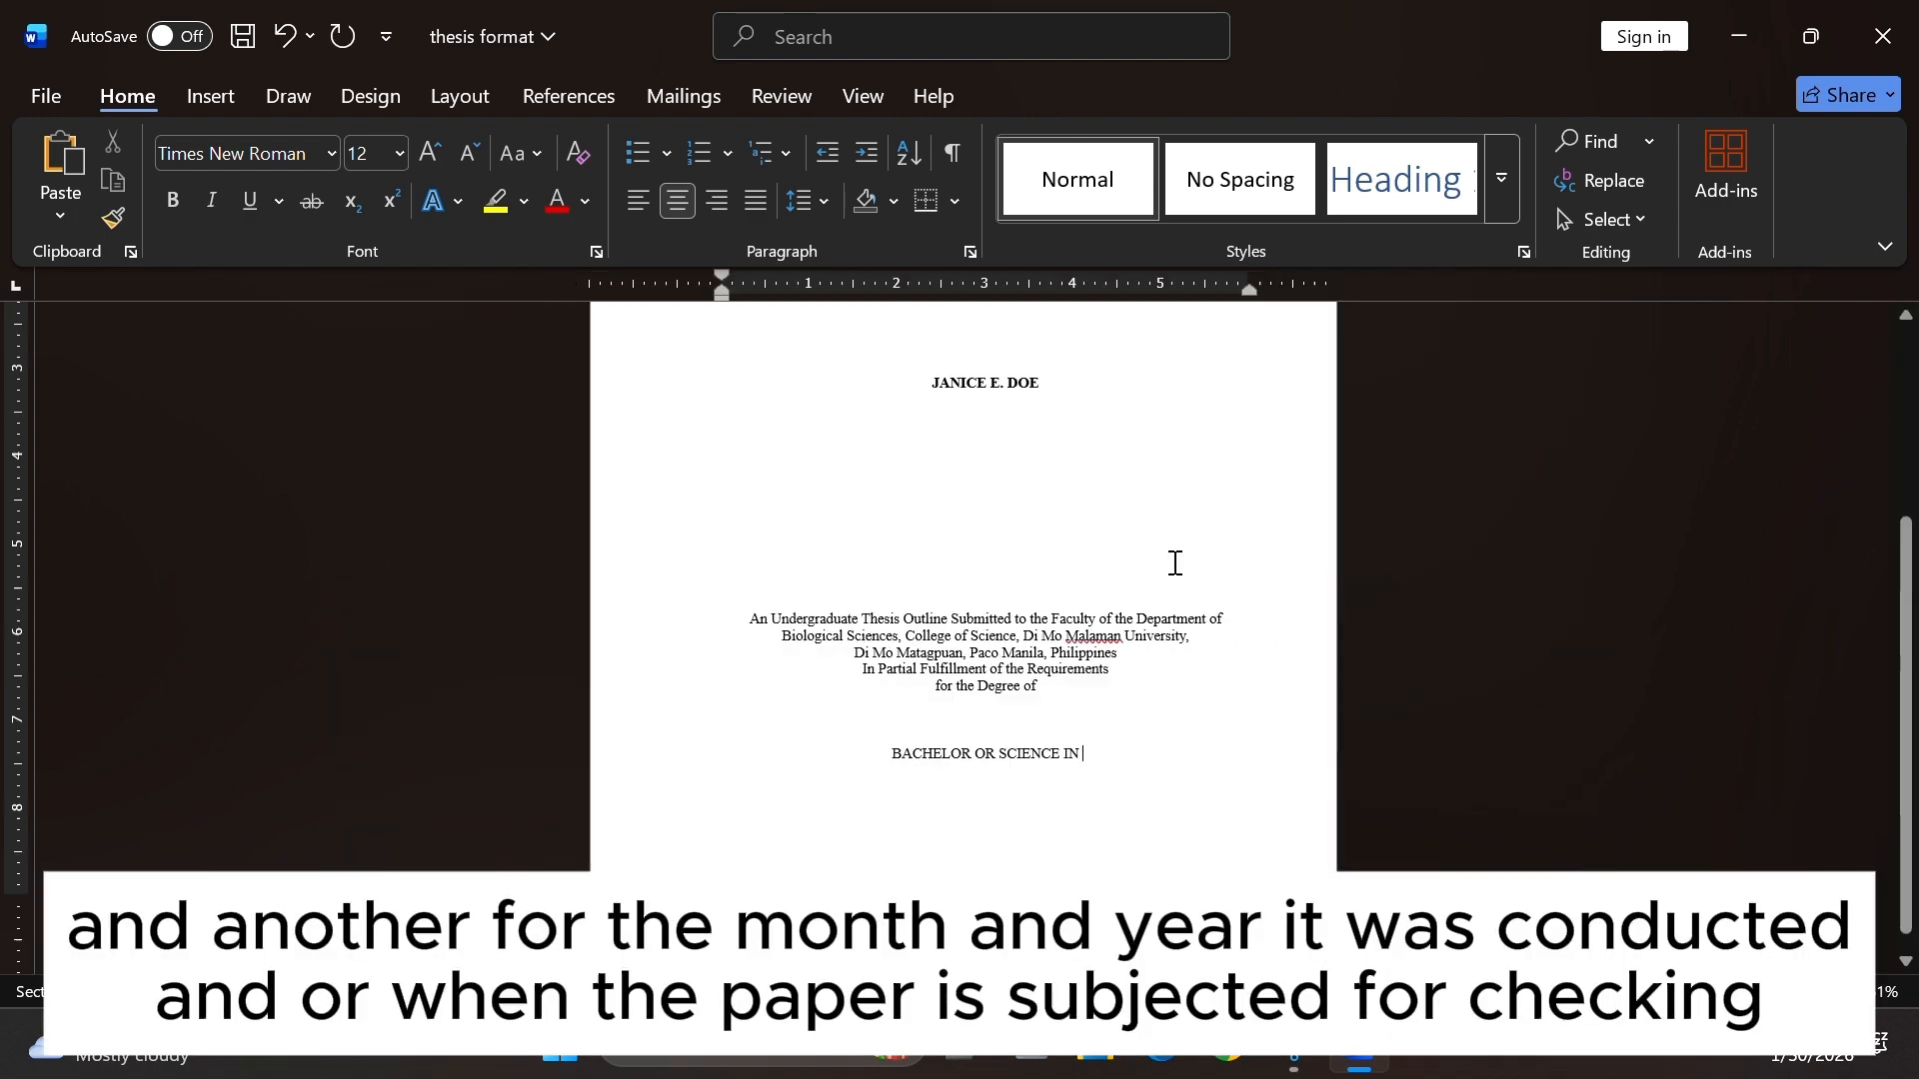
scroll(1173, 561, "up", 4)
left_click_drag(1227, 754, 784, 754)
left_click(173, 201)
Add a line "(Major is Optional)" below the degree line.
left_click(1243, 757)
key("Return")
type("(Major is Optional)")
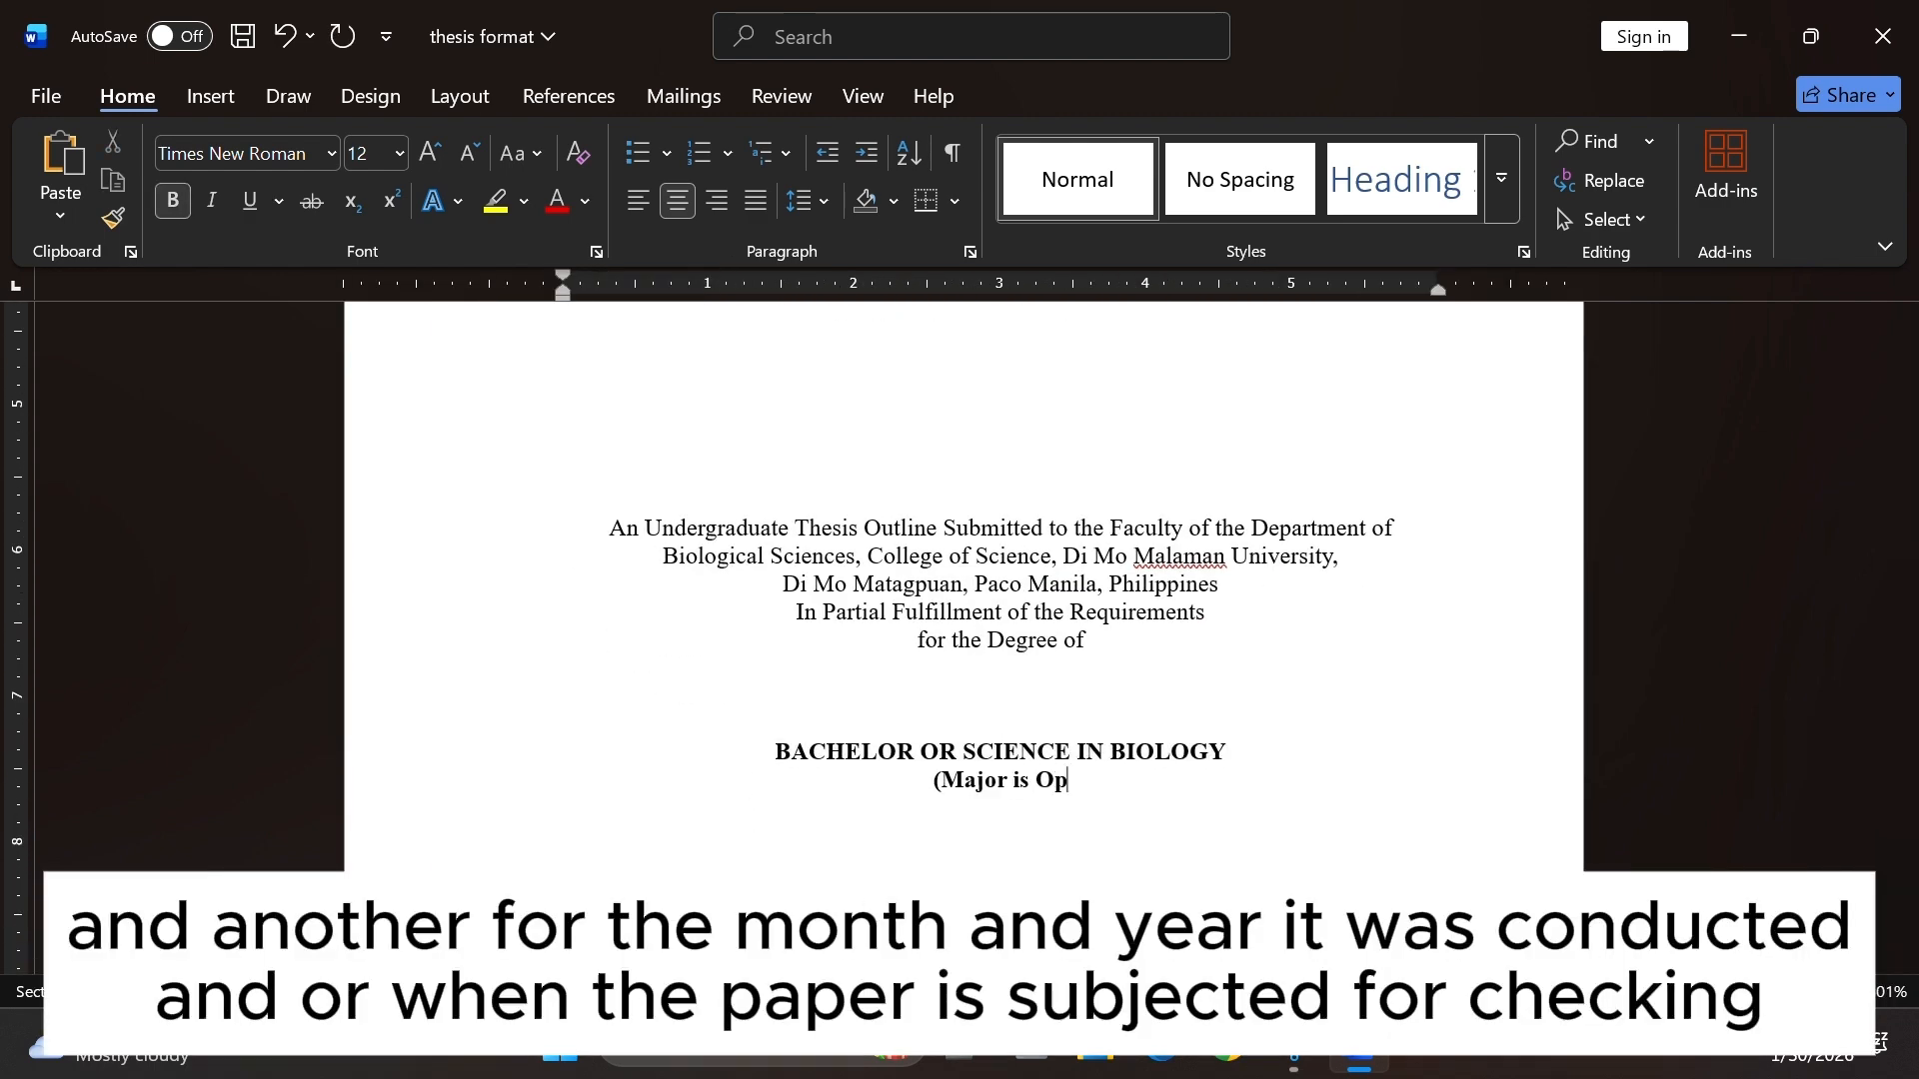
Add blank lines and the date line "JANUARY 2026" at the bottom.
scroll(1131, 783, "down", 4, "ctrl")
key("Return")
key("Return")
key("Return")
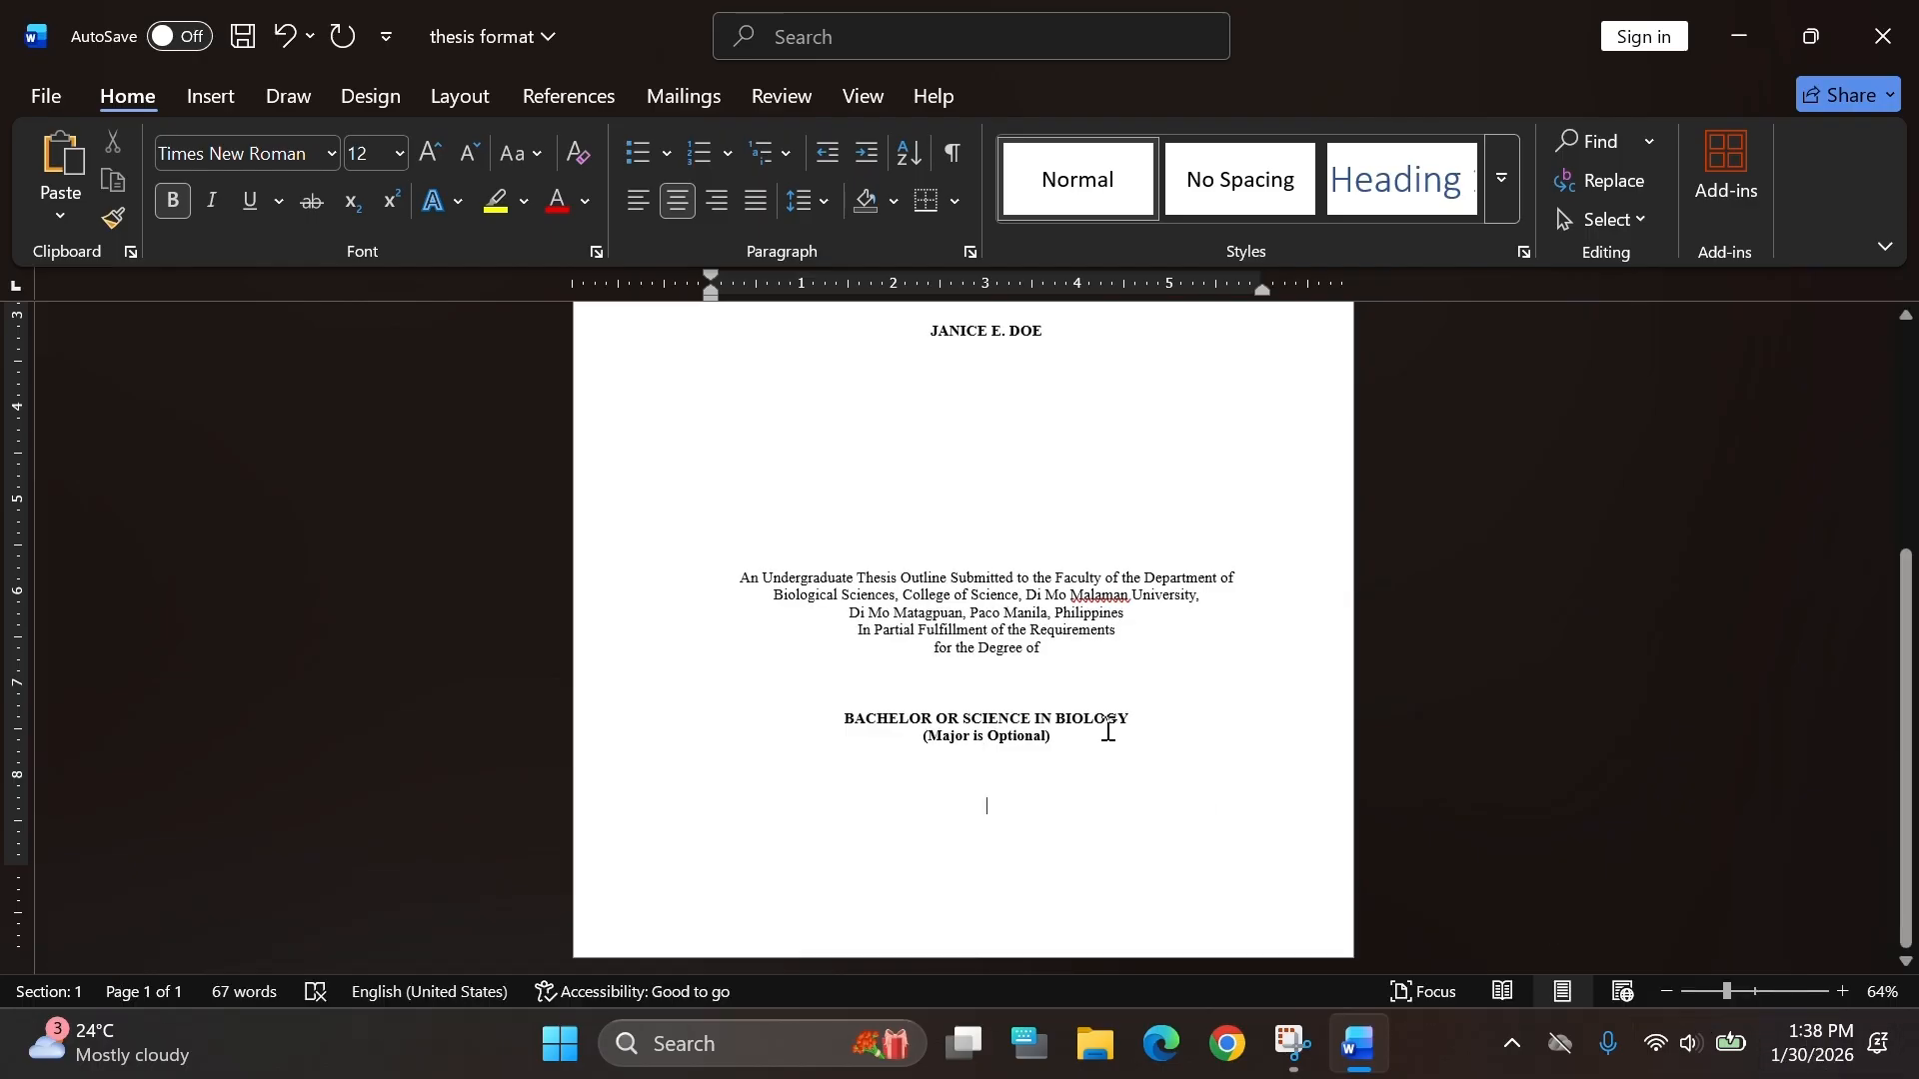
type("janu")
key("Return")
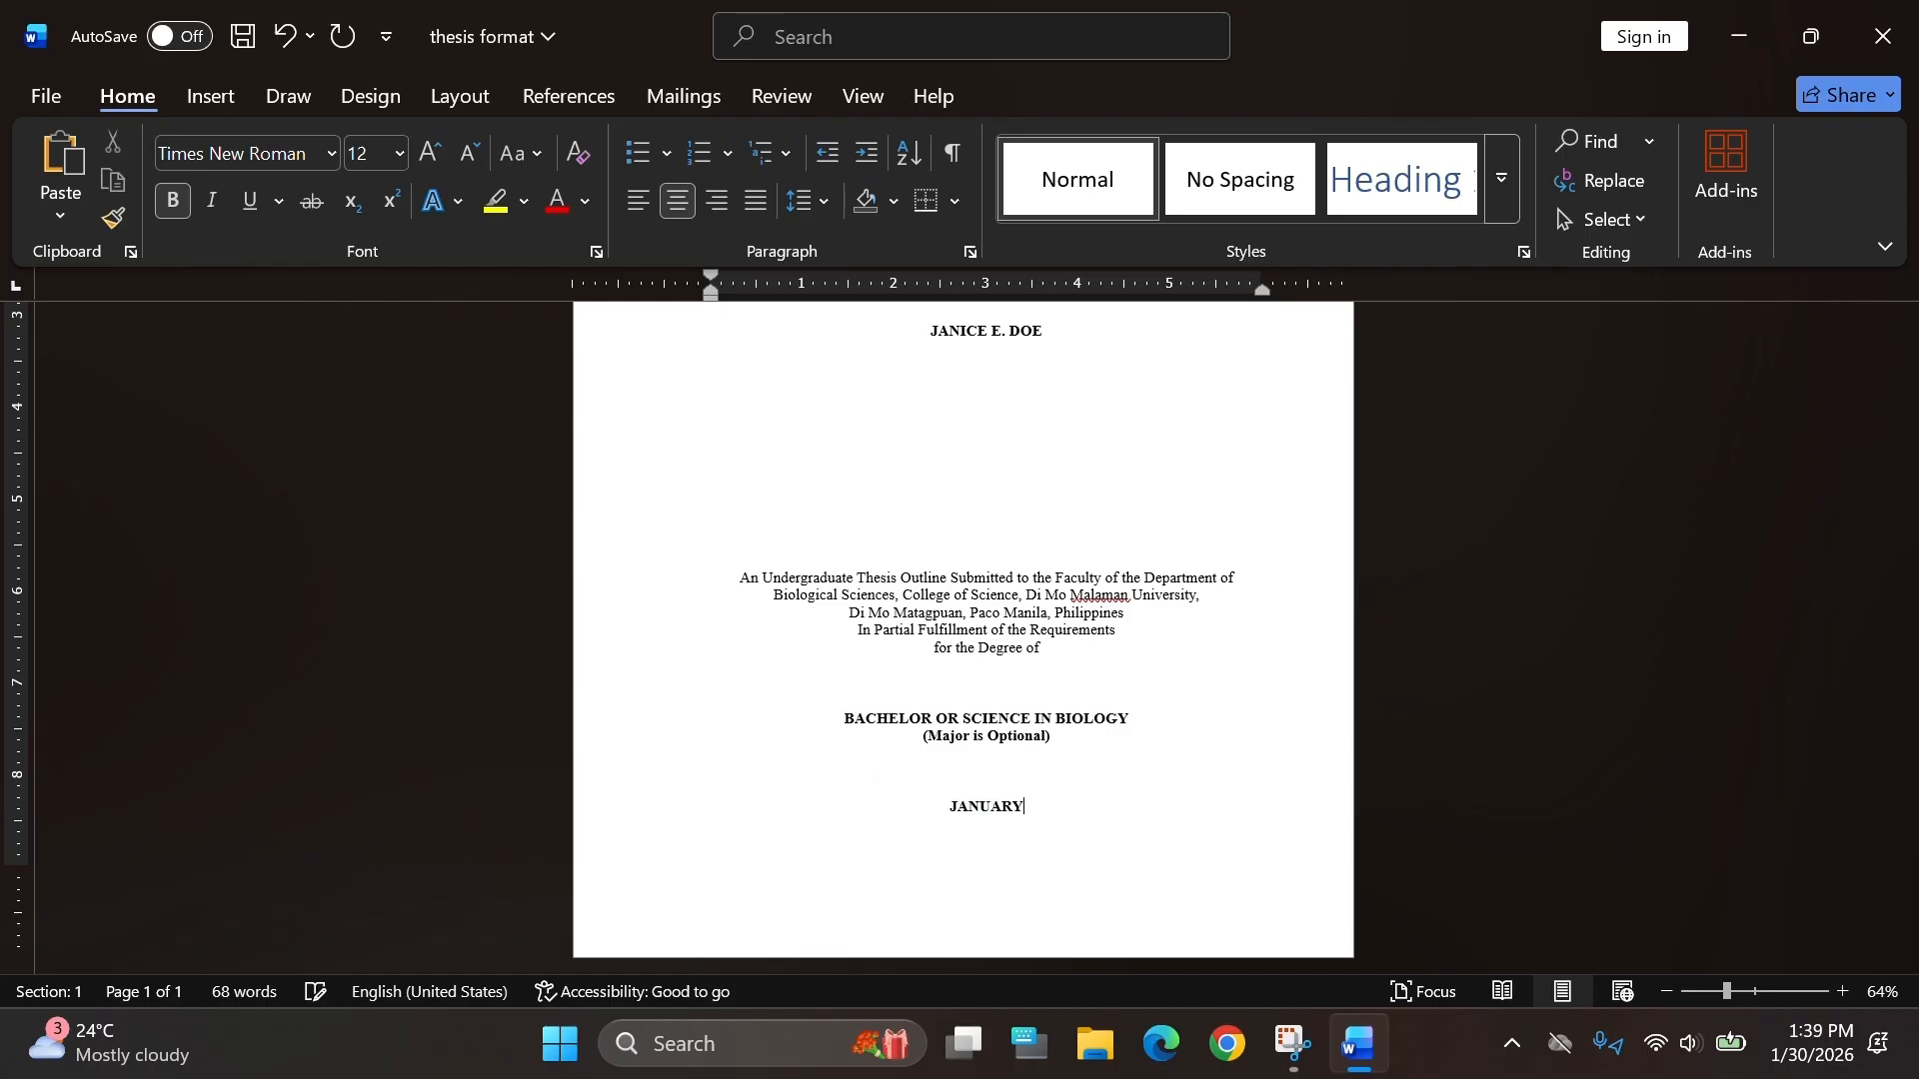
type("2026")
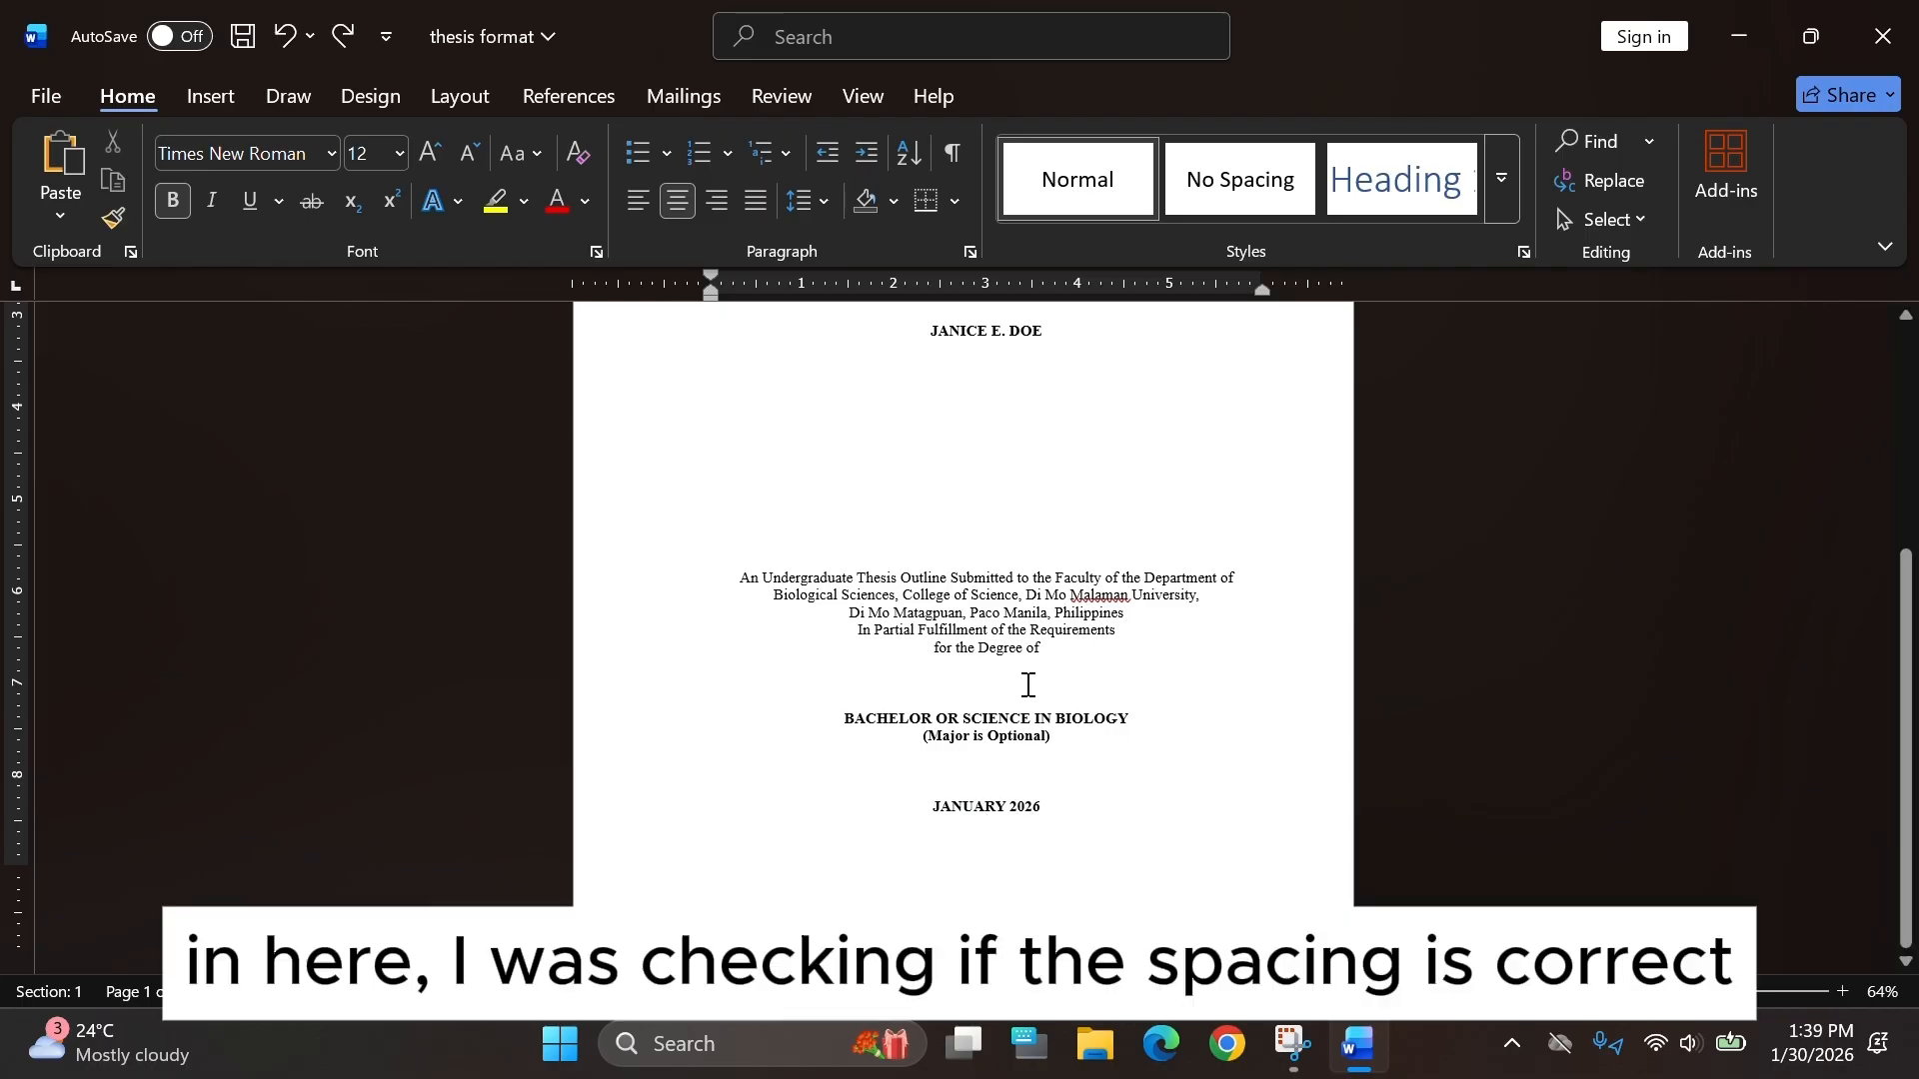
Scroll through the title page to review its spacing and layout.
scroll(1029, 684, "up", 3)
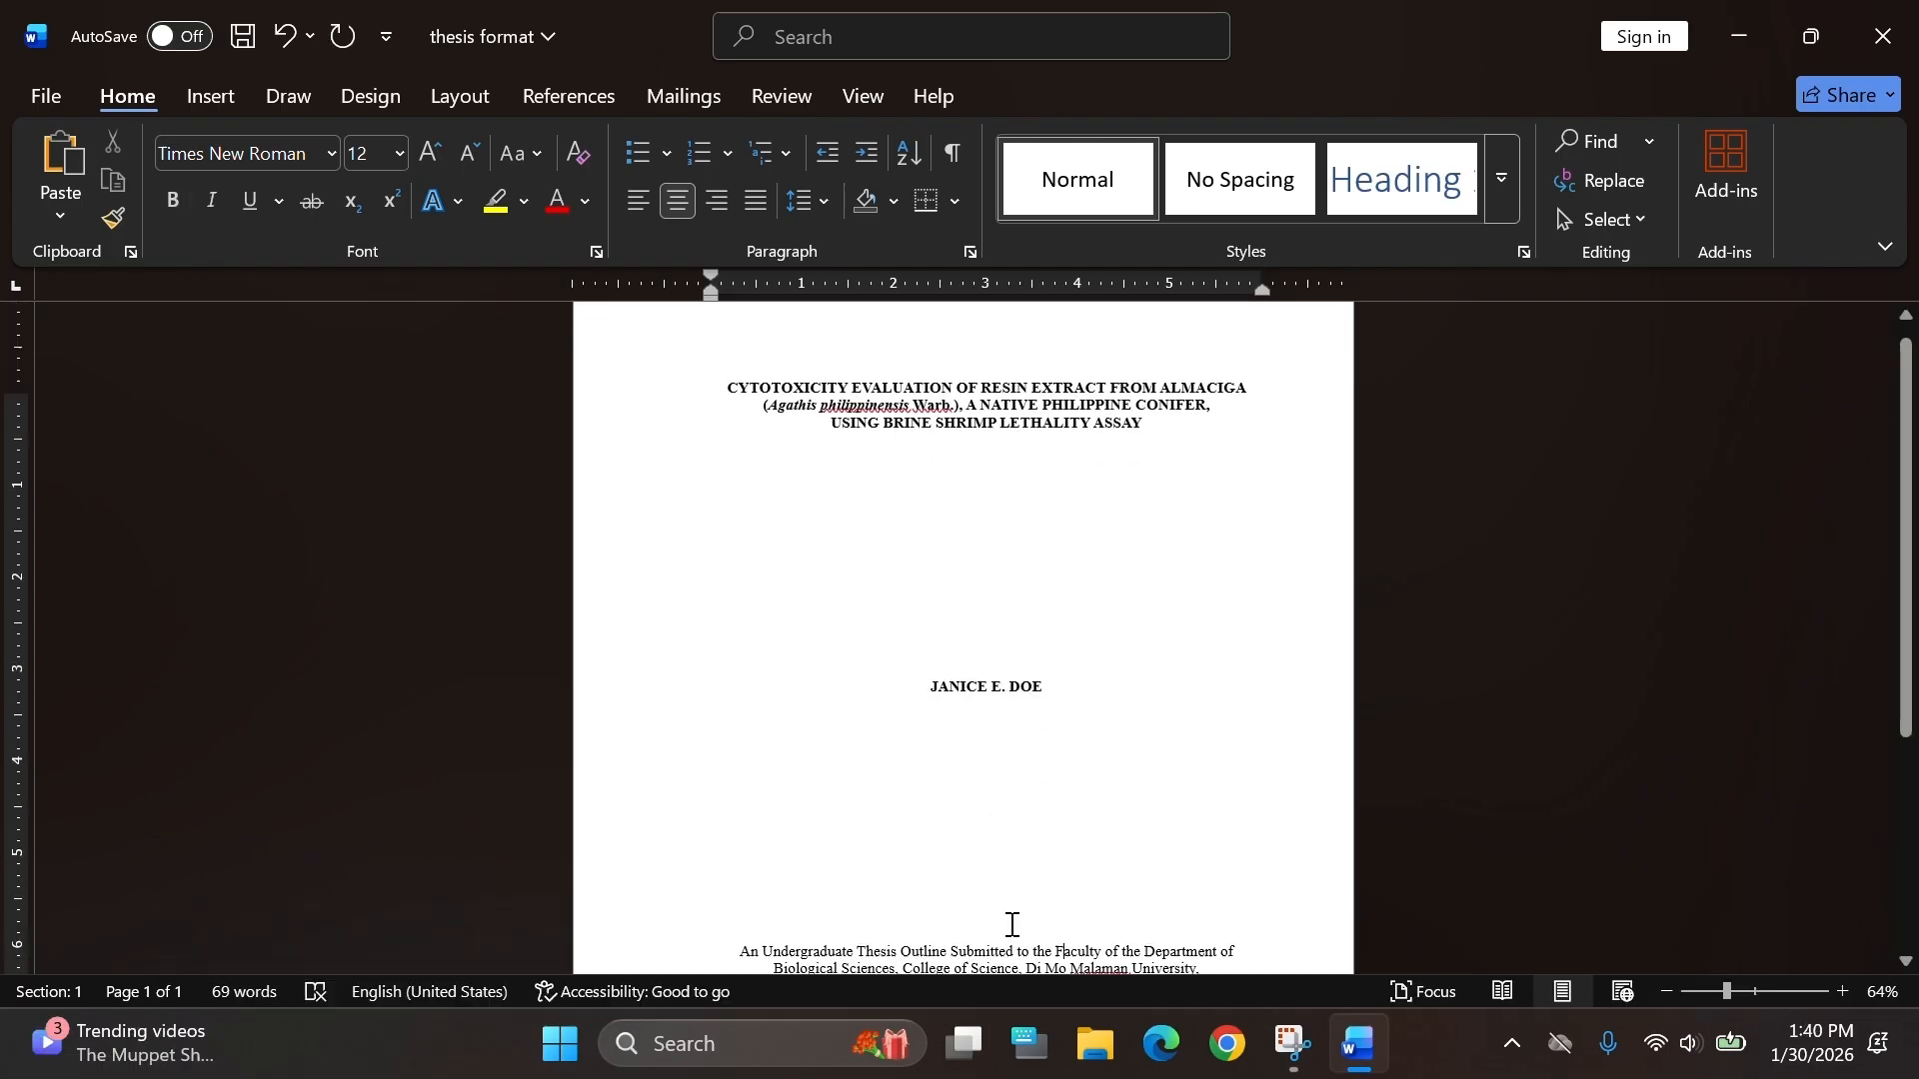
scroll(1130, 699, "down", 2, "ctrl")
scroll(1070, 566, "up", 1)
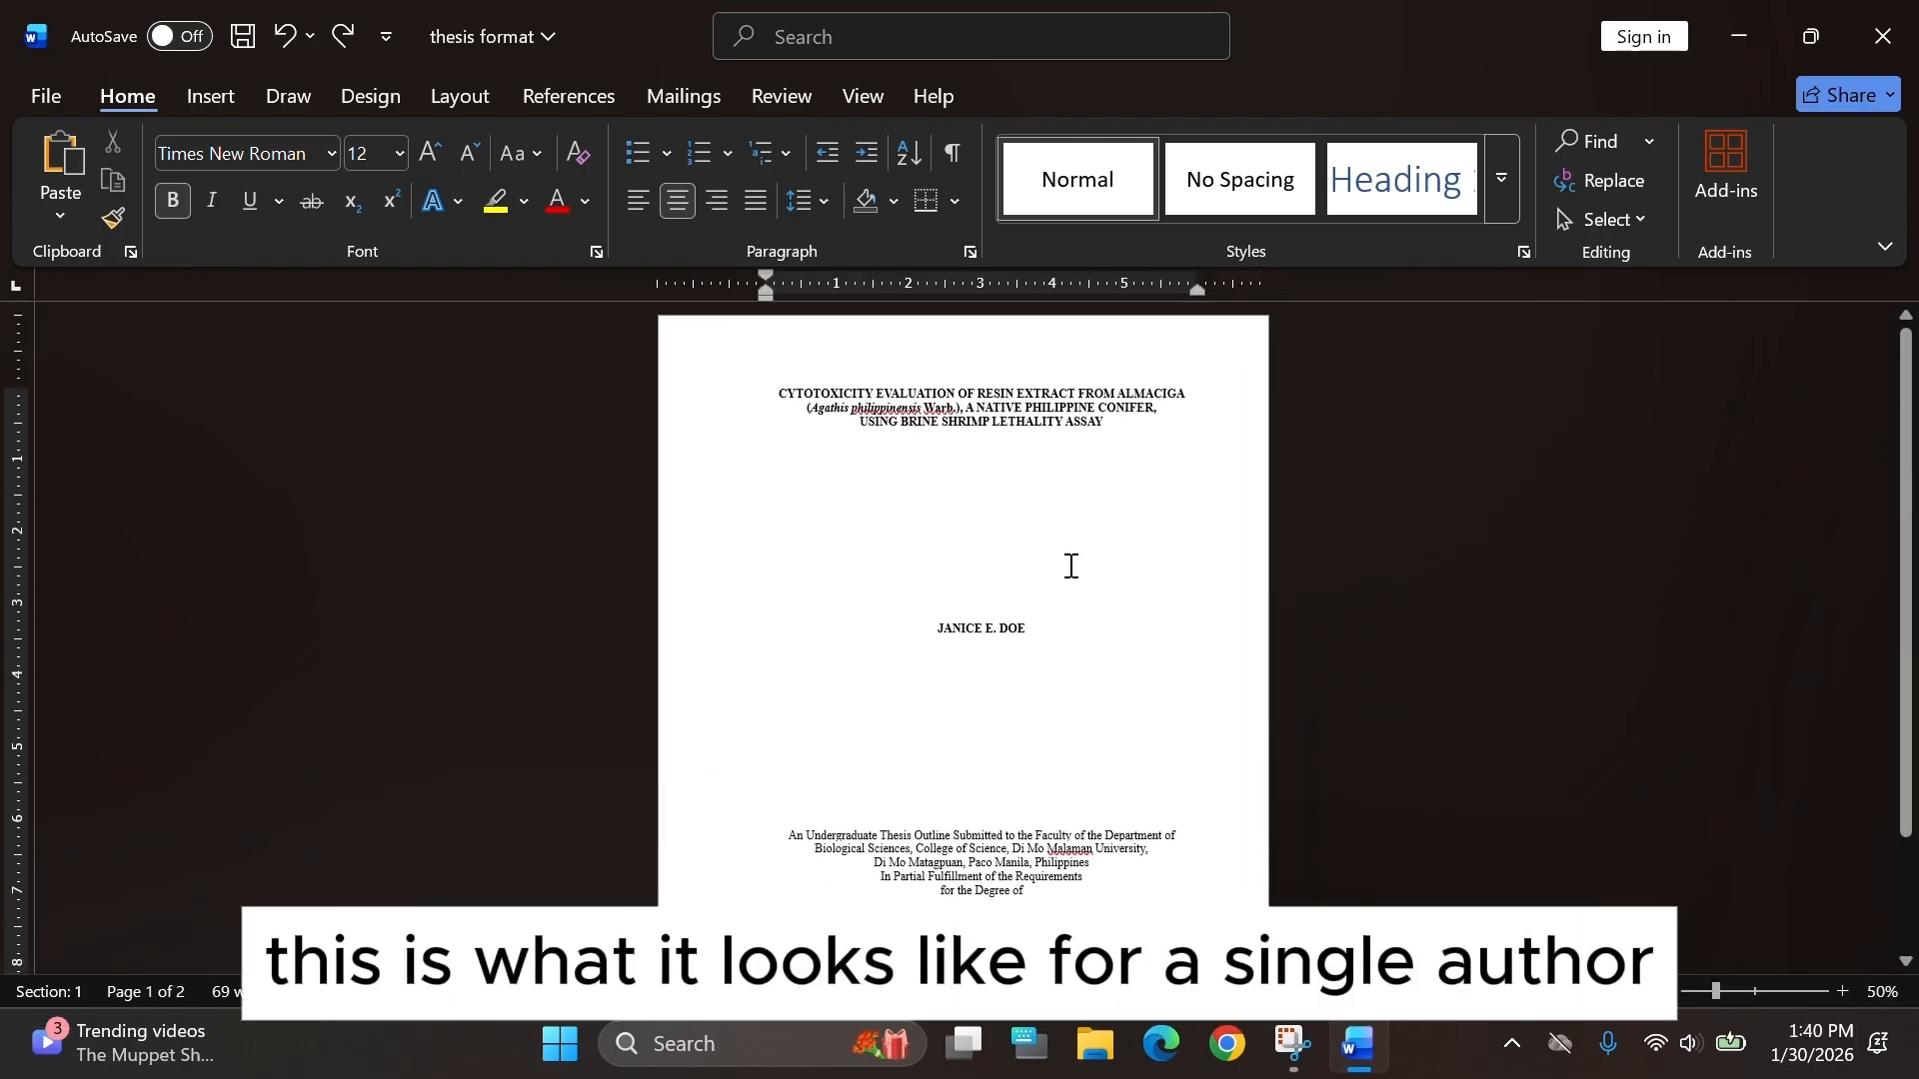
scroll(1000, 780, "down", 3)
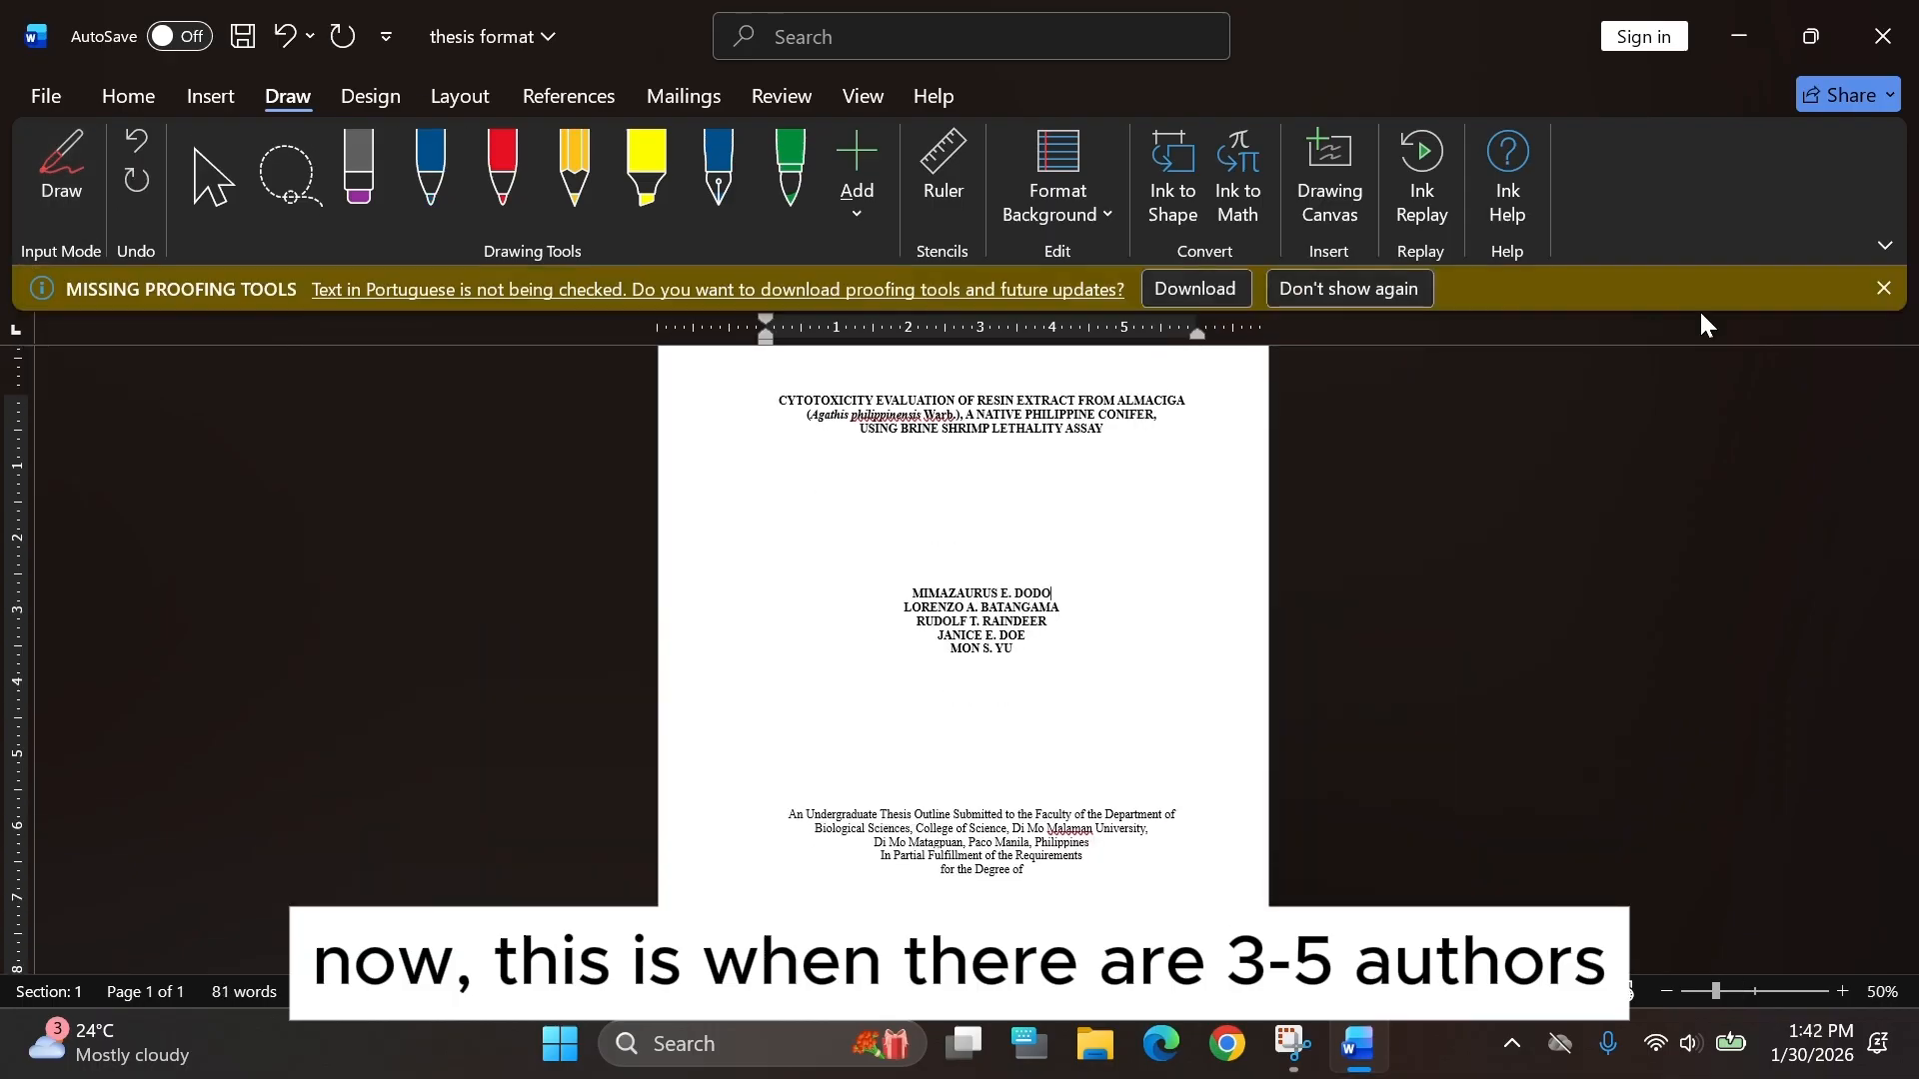
Complete the first author's surname in the author list.
left_click(1888, 290)
scroll(1083, 536, "up", 5, "ctrl")
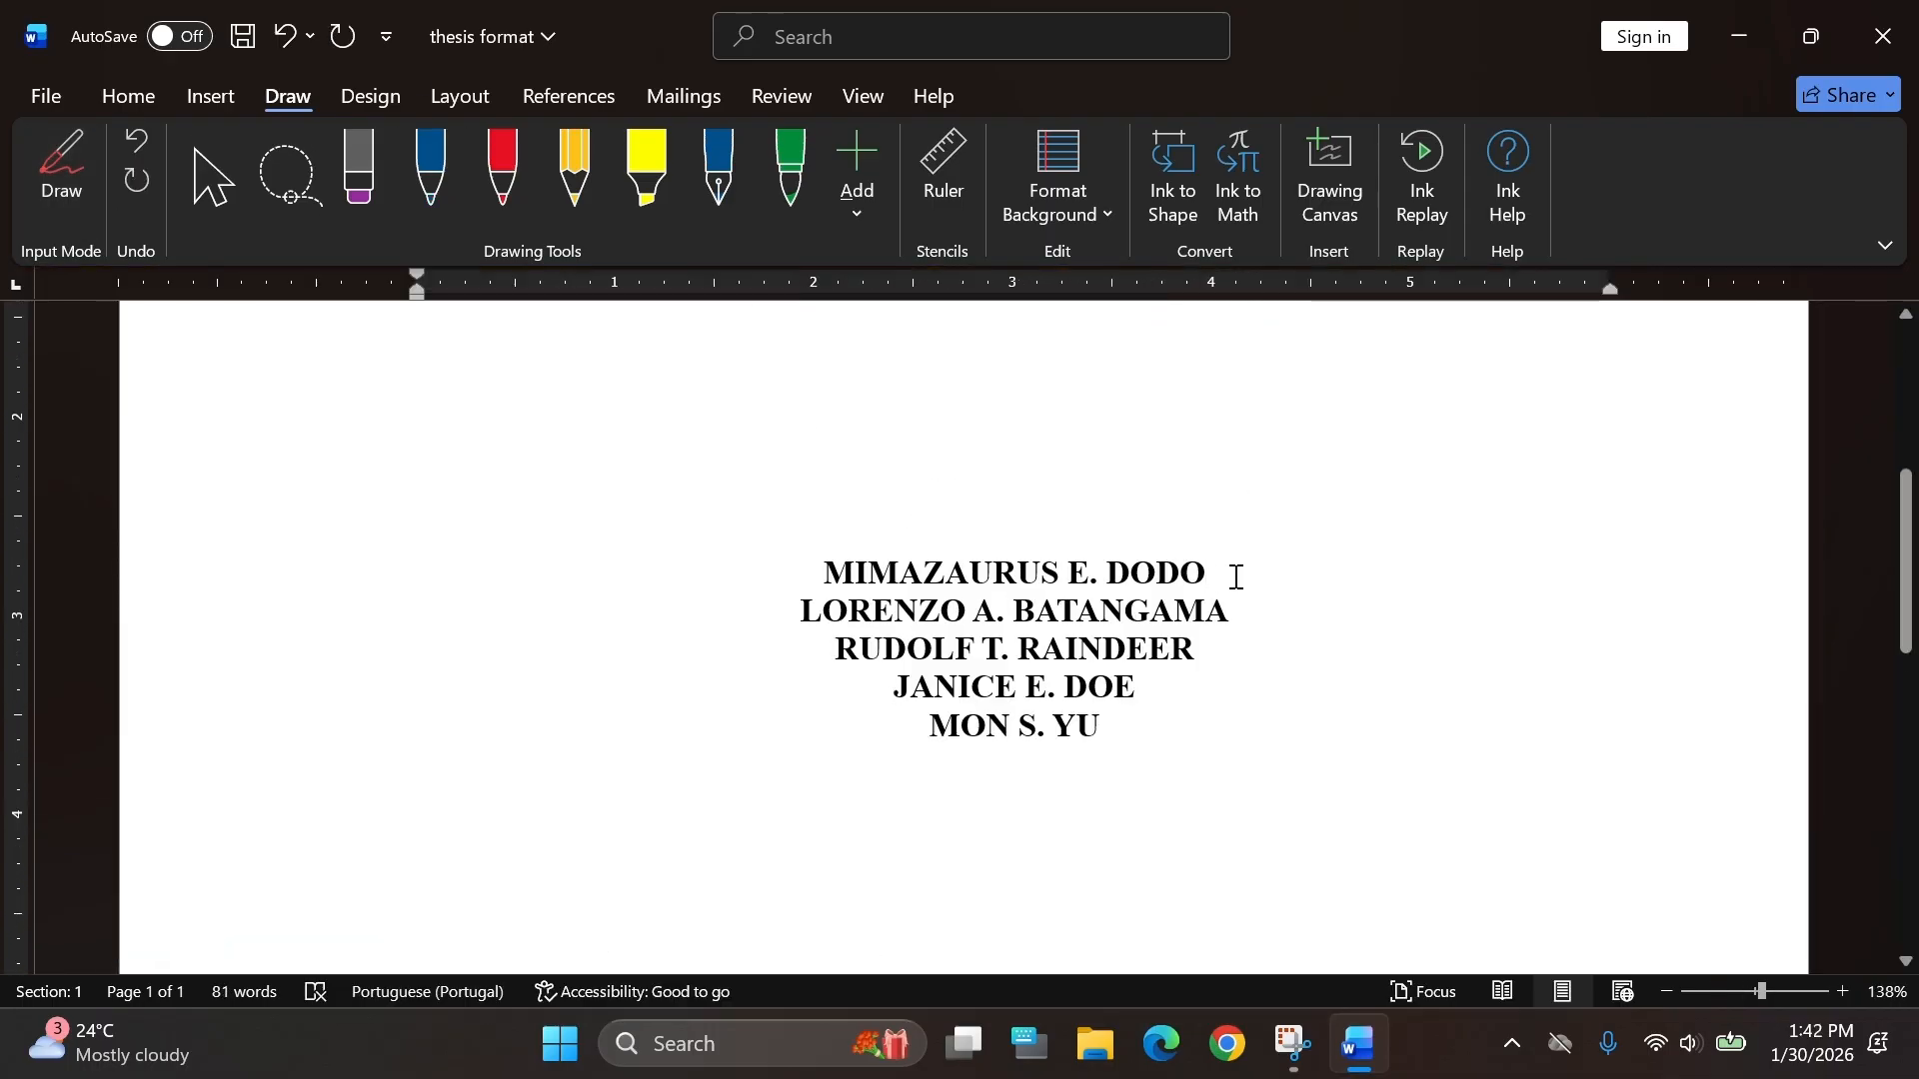
left_click_drag(1233, 574, 1171, 569)
type("CTOLERO")
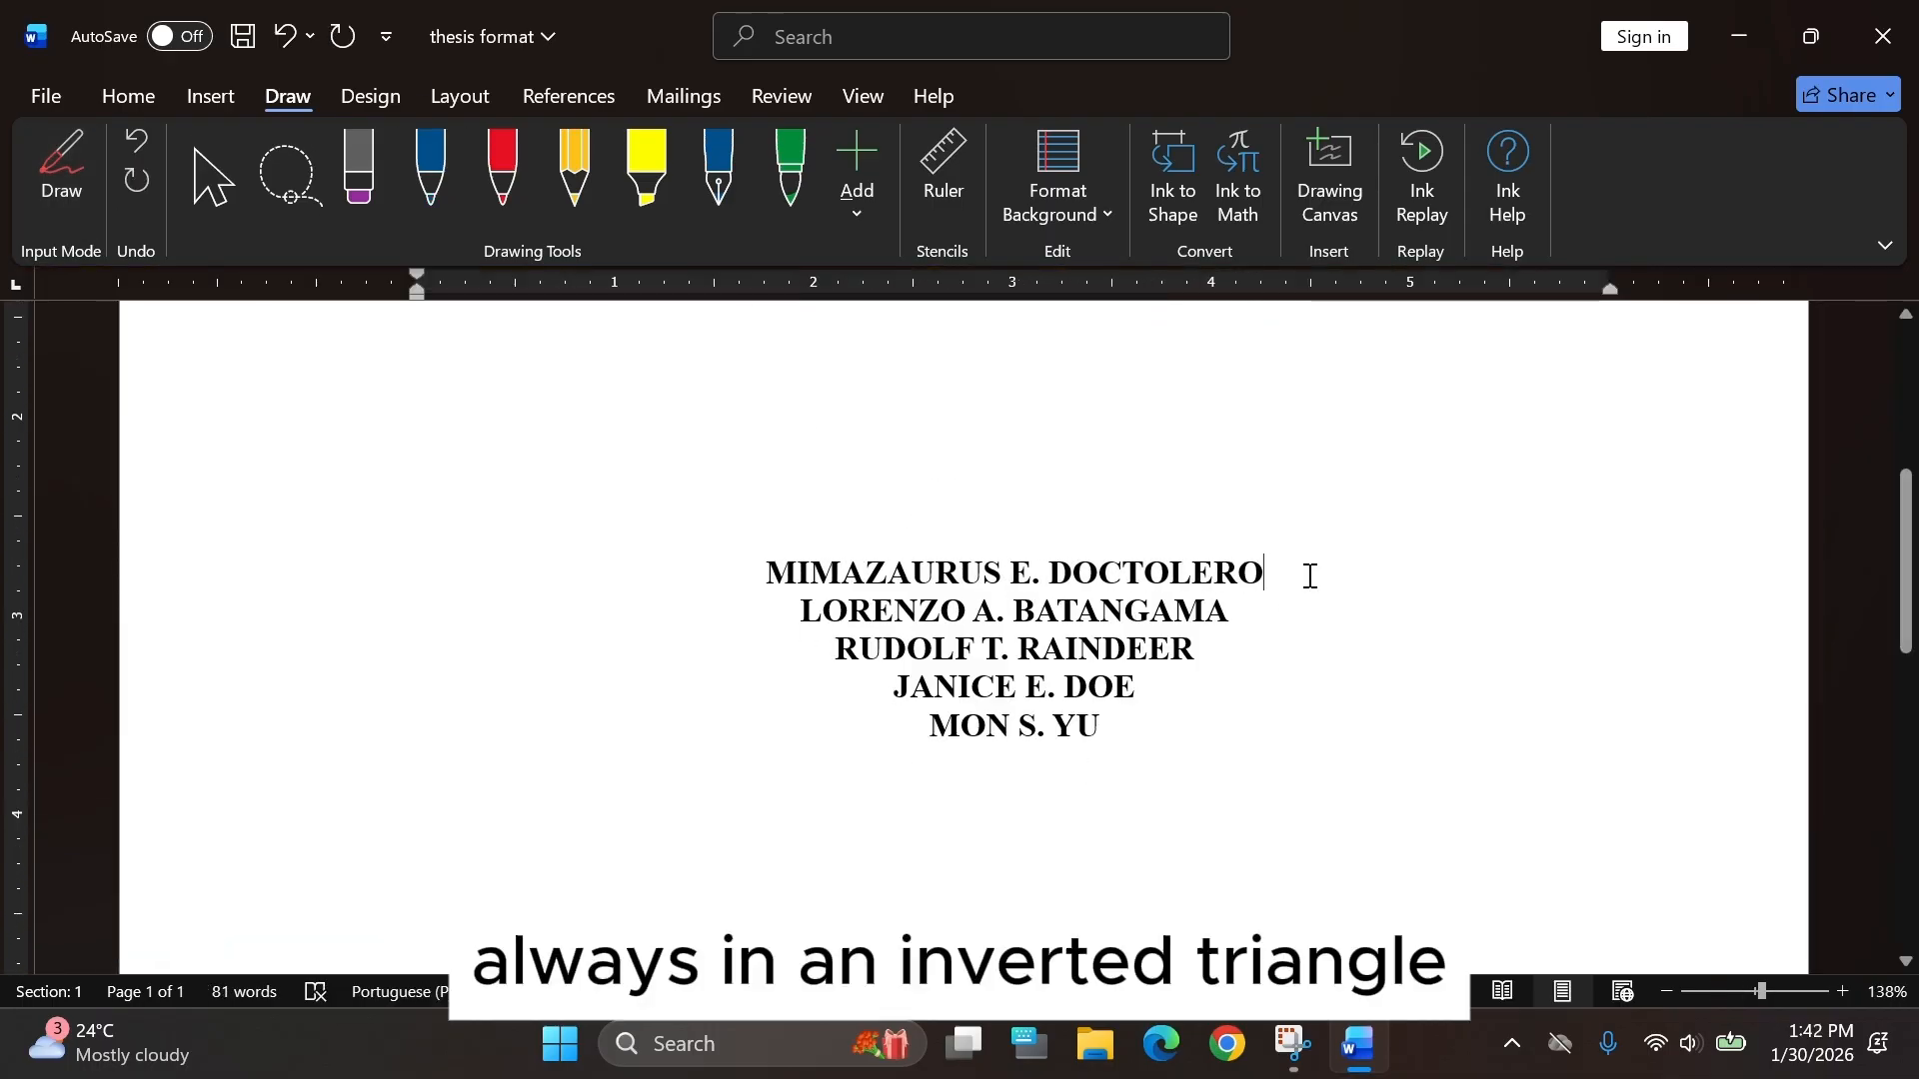
Insert a page break after the date line to start a new page.
scroll(1310, 575, "down", 5, "ctrl")
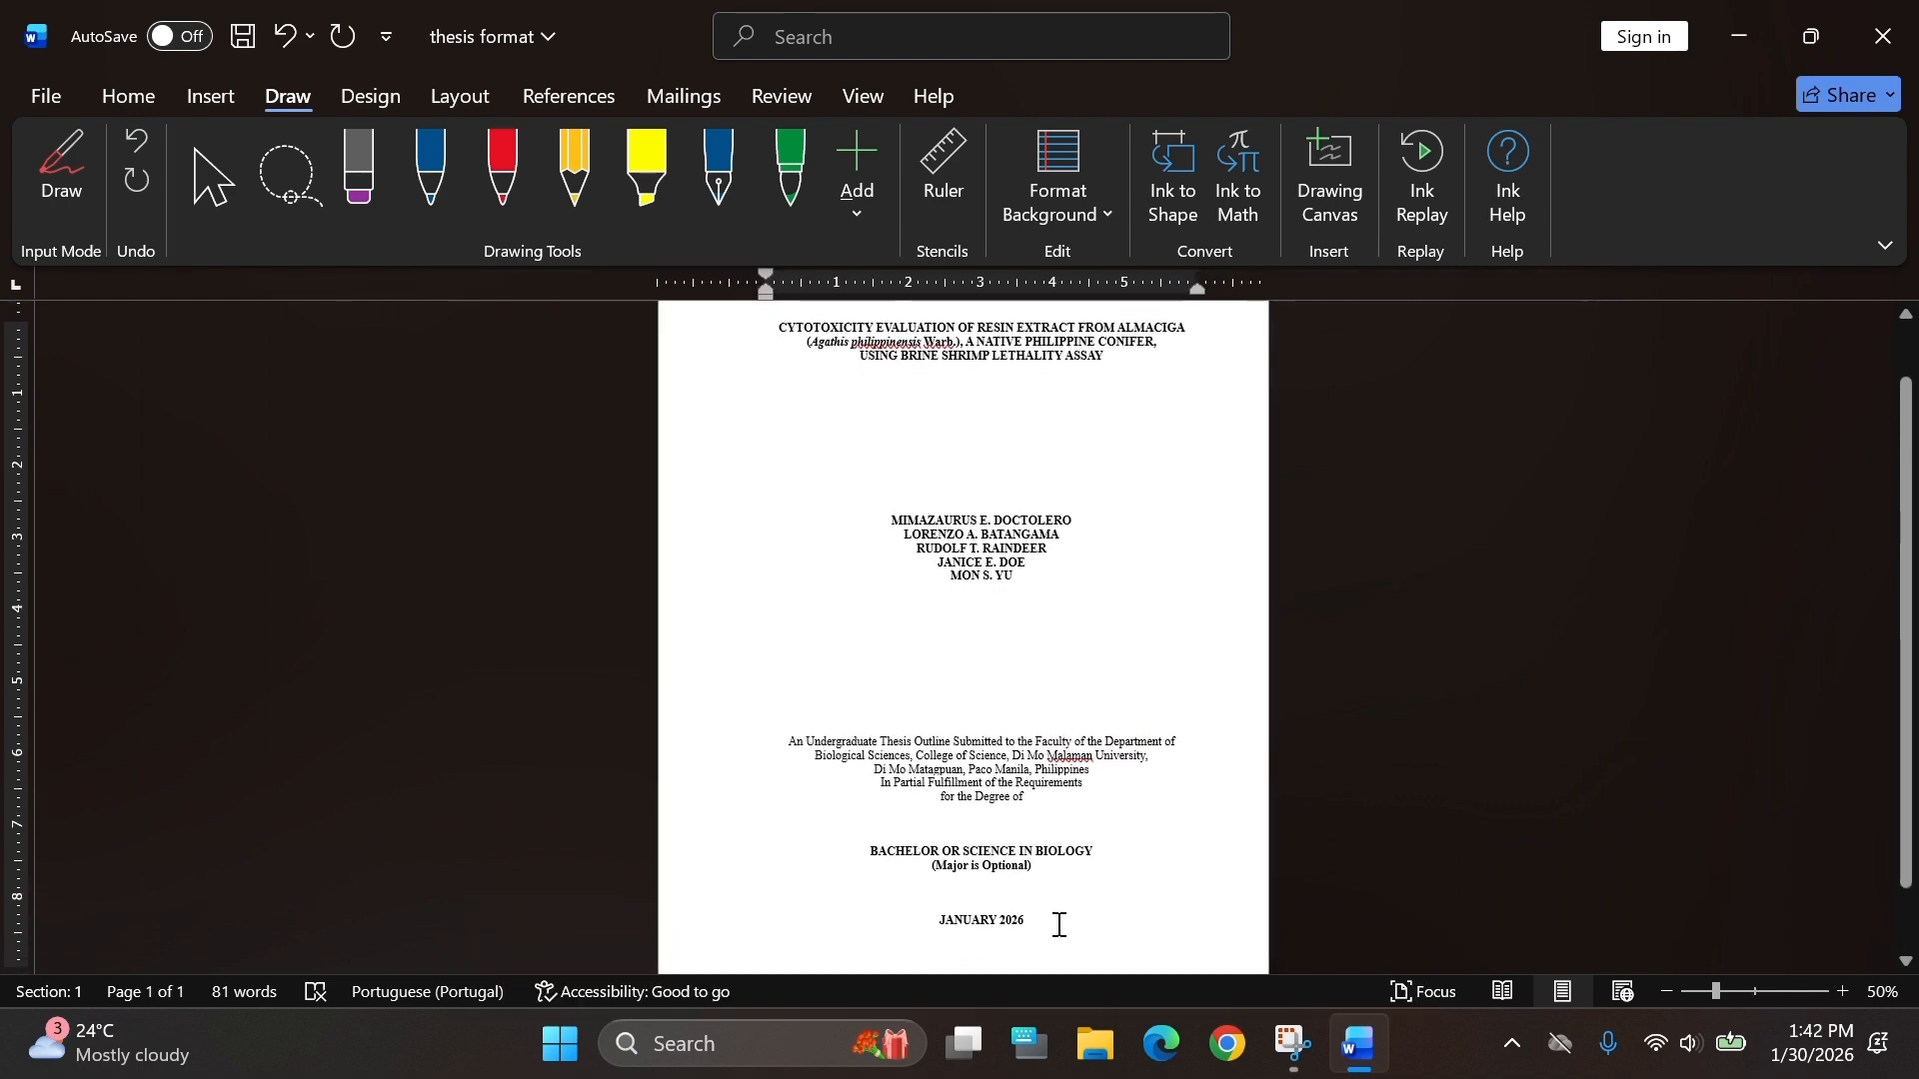
left_click(1060, 925)
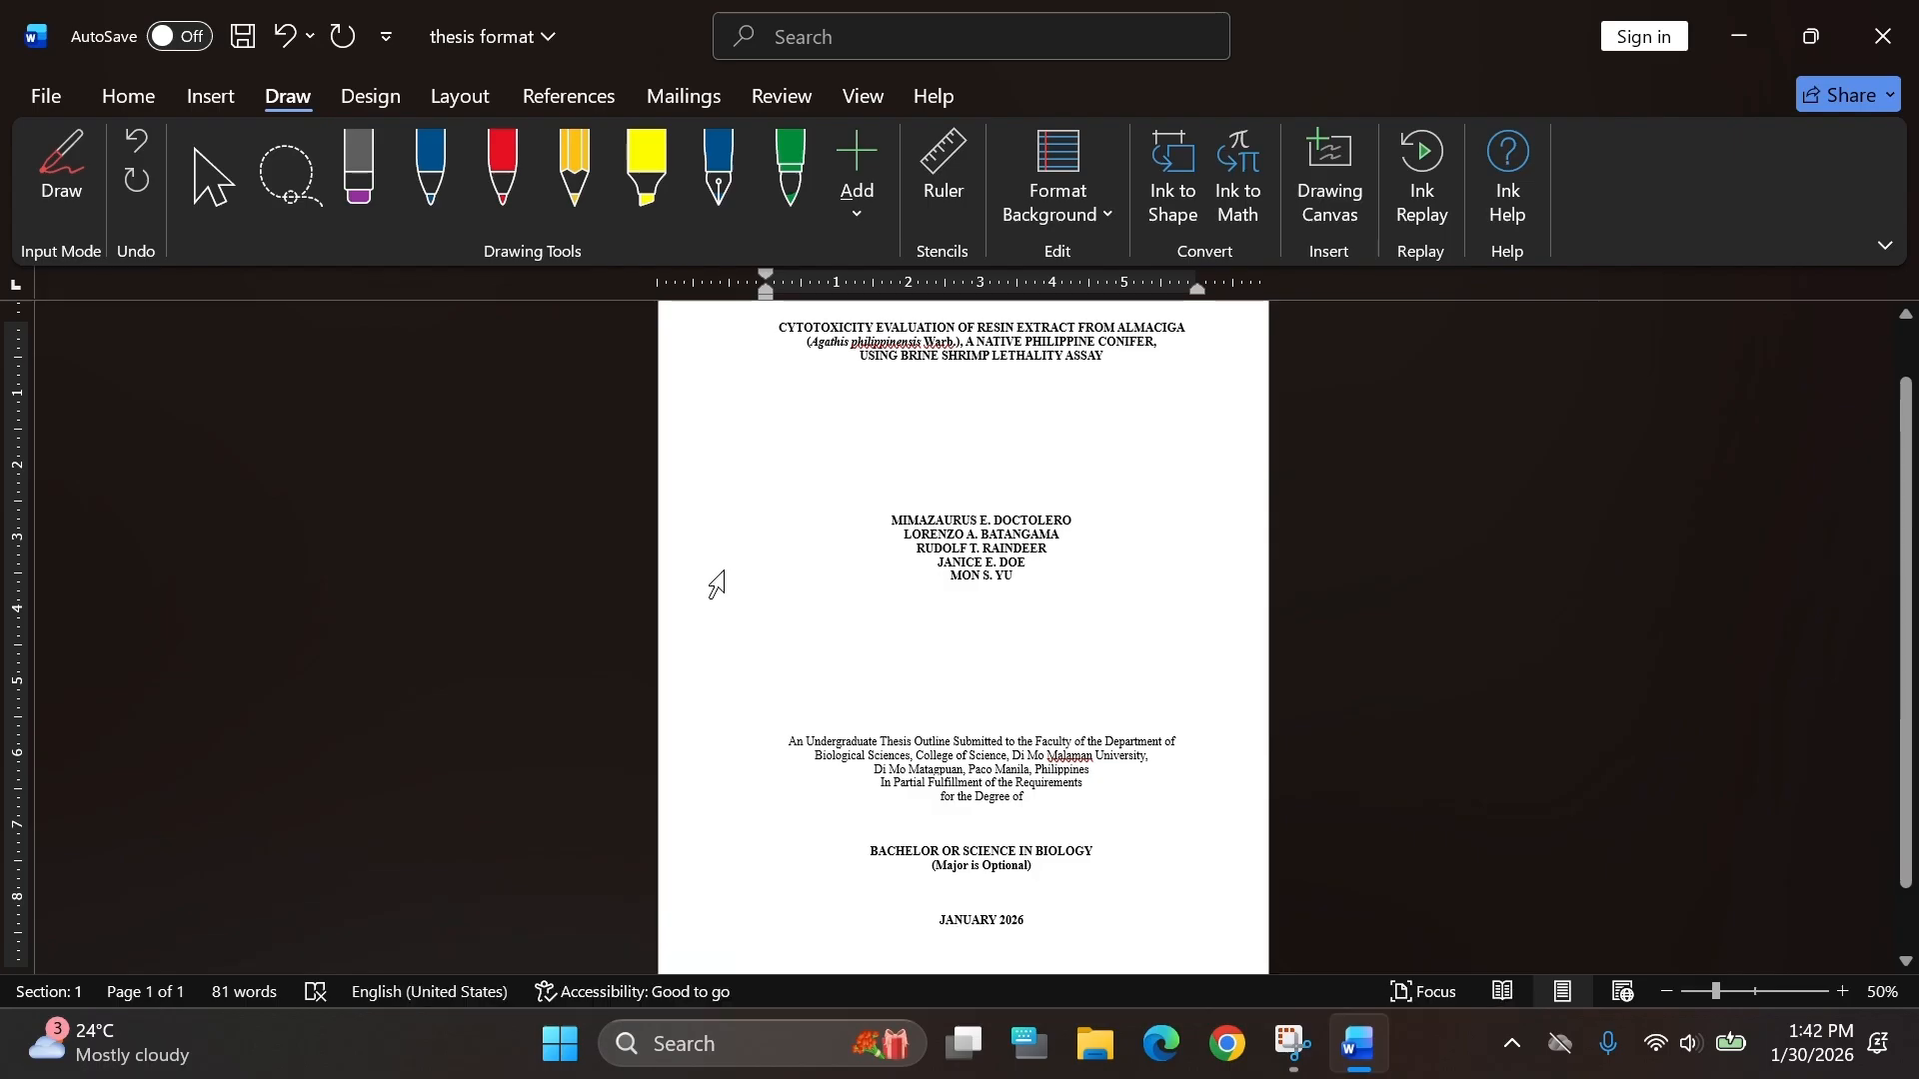
left_click(208, 104)
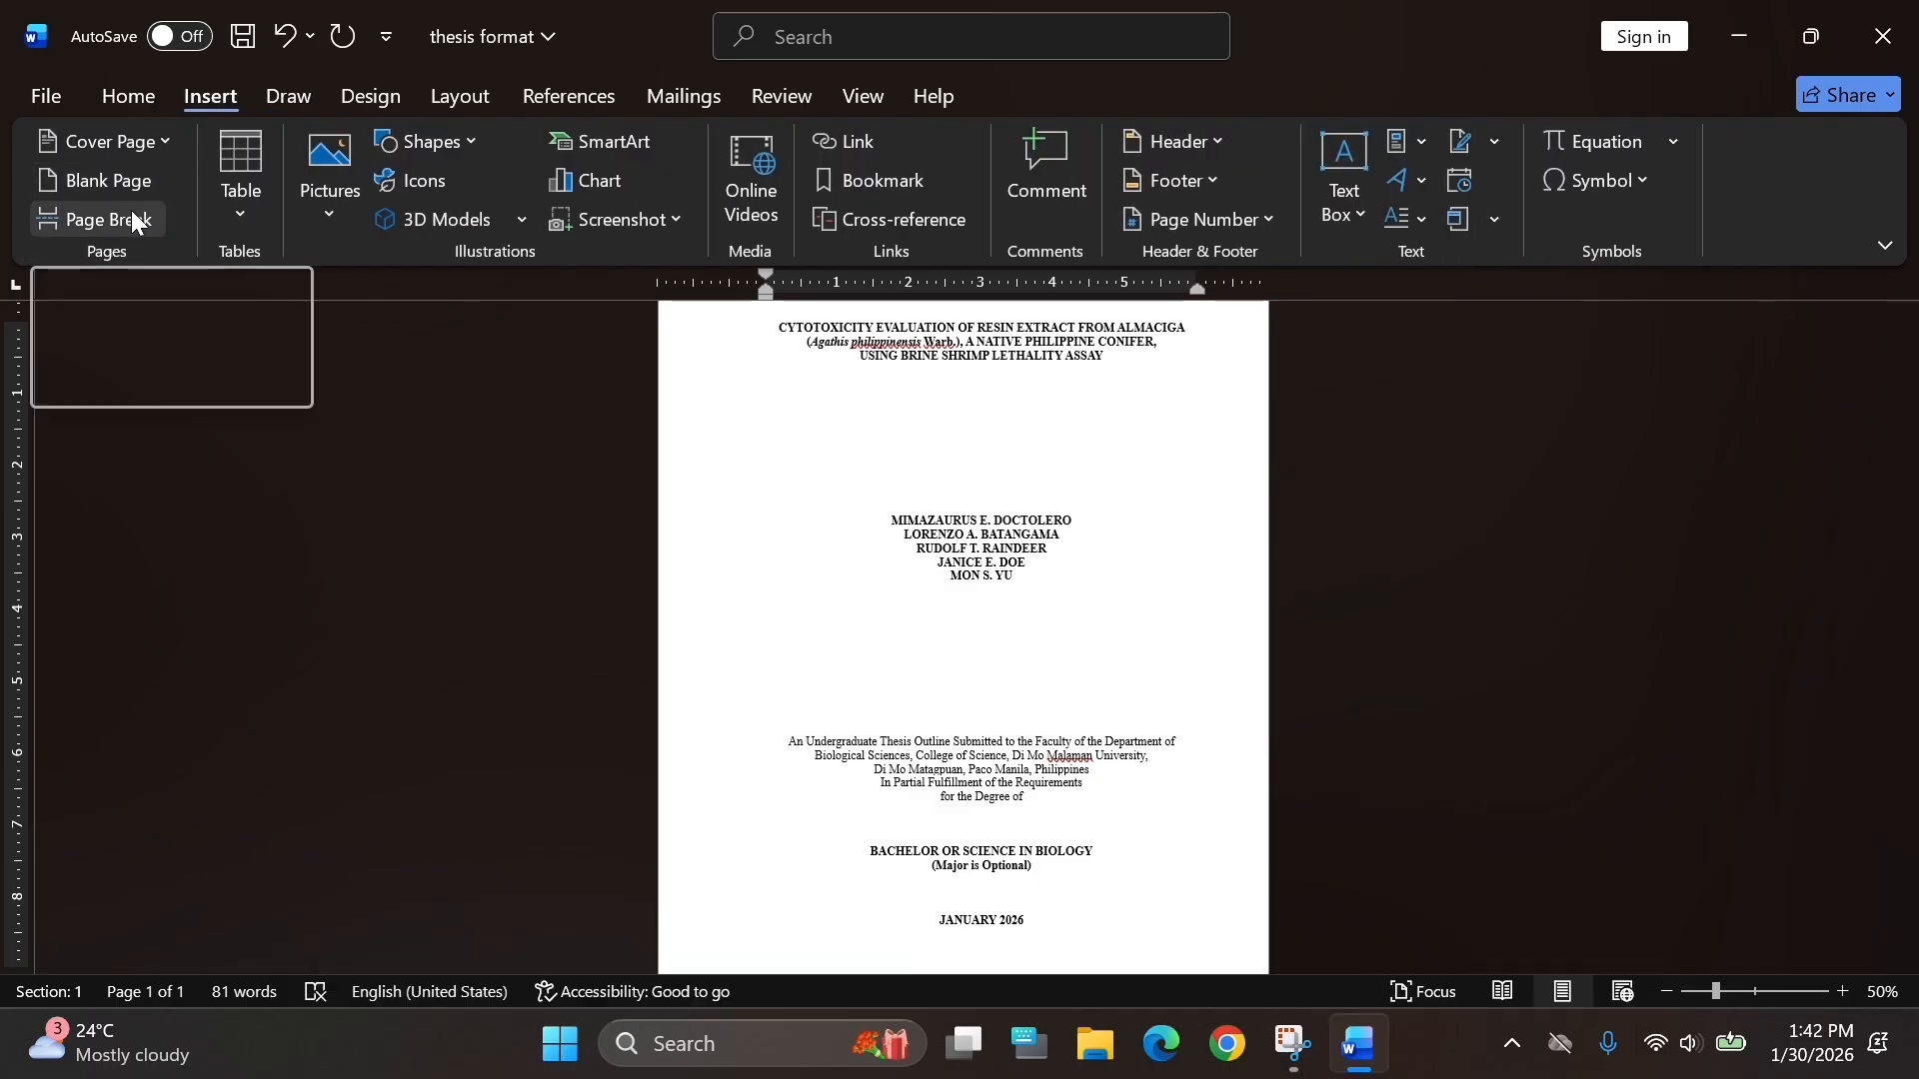
left_click(133, 220)
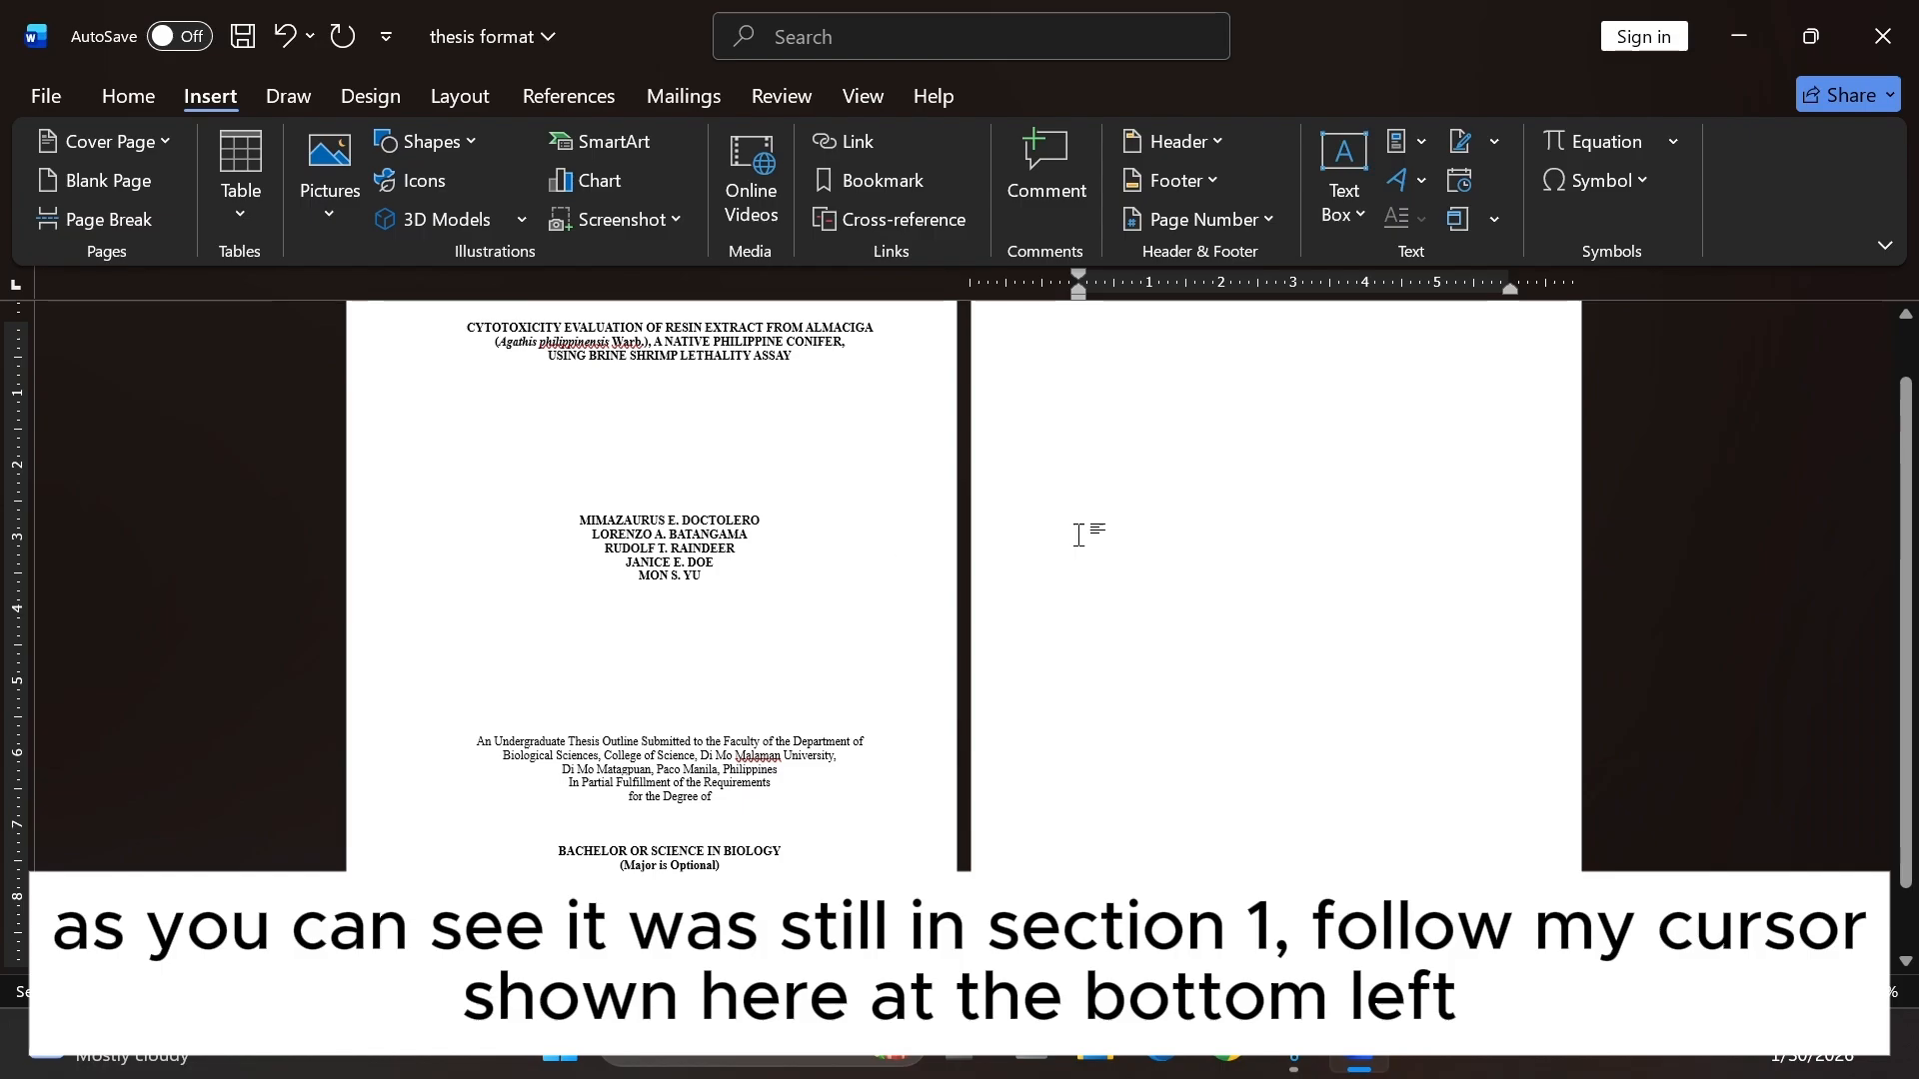
Undo the page break after briefly opening and closing the new page's header.
scroll(1078, 536, "up", 1)
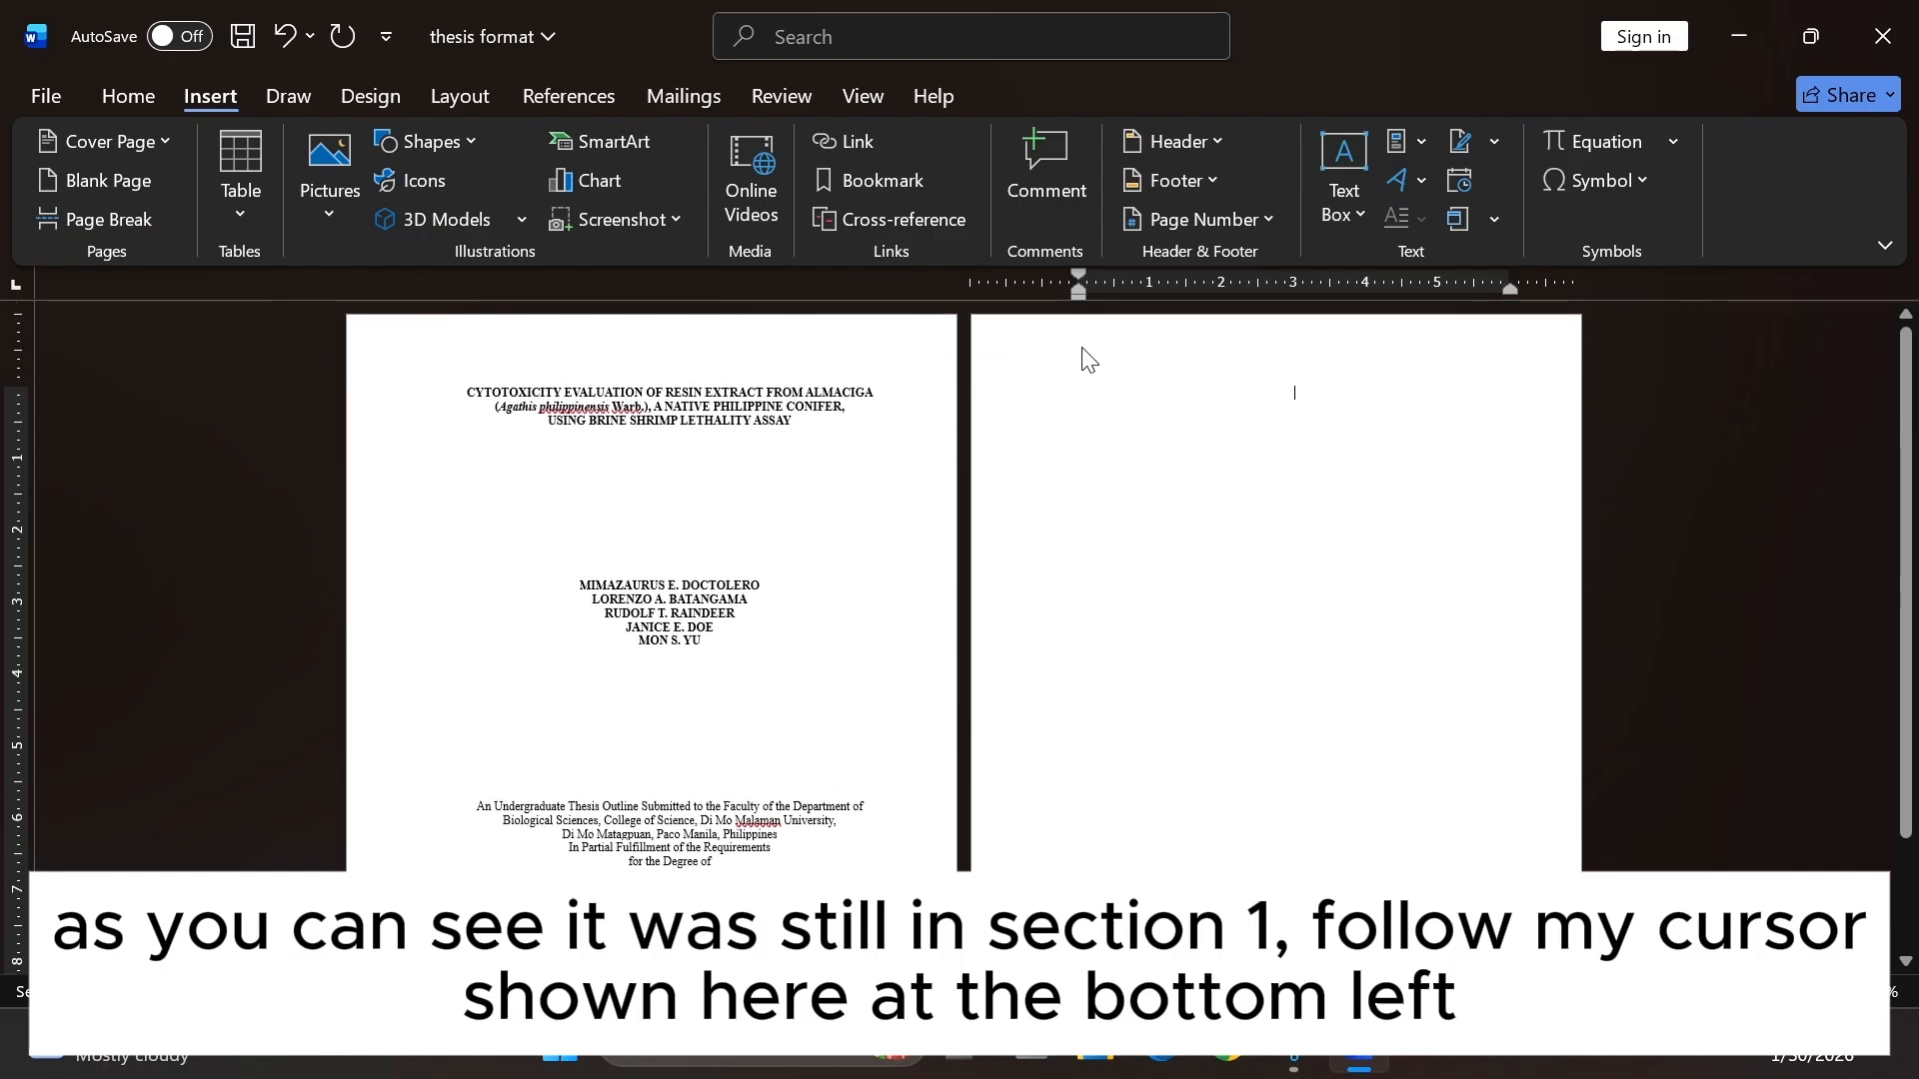
double_click(1089, 359)
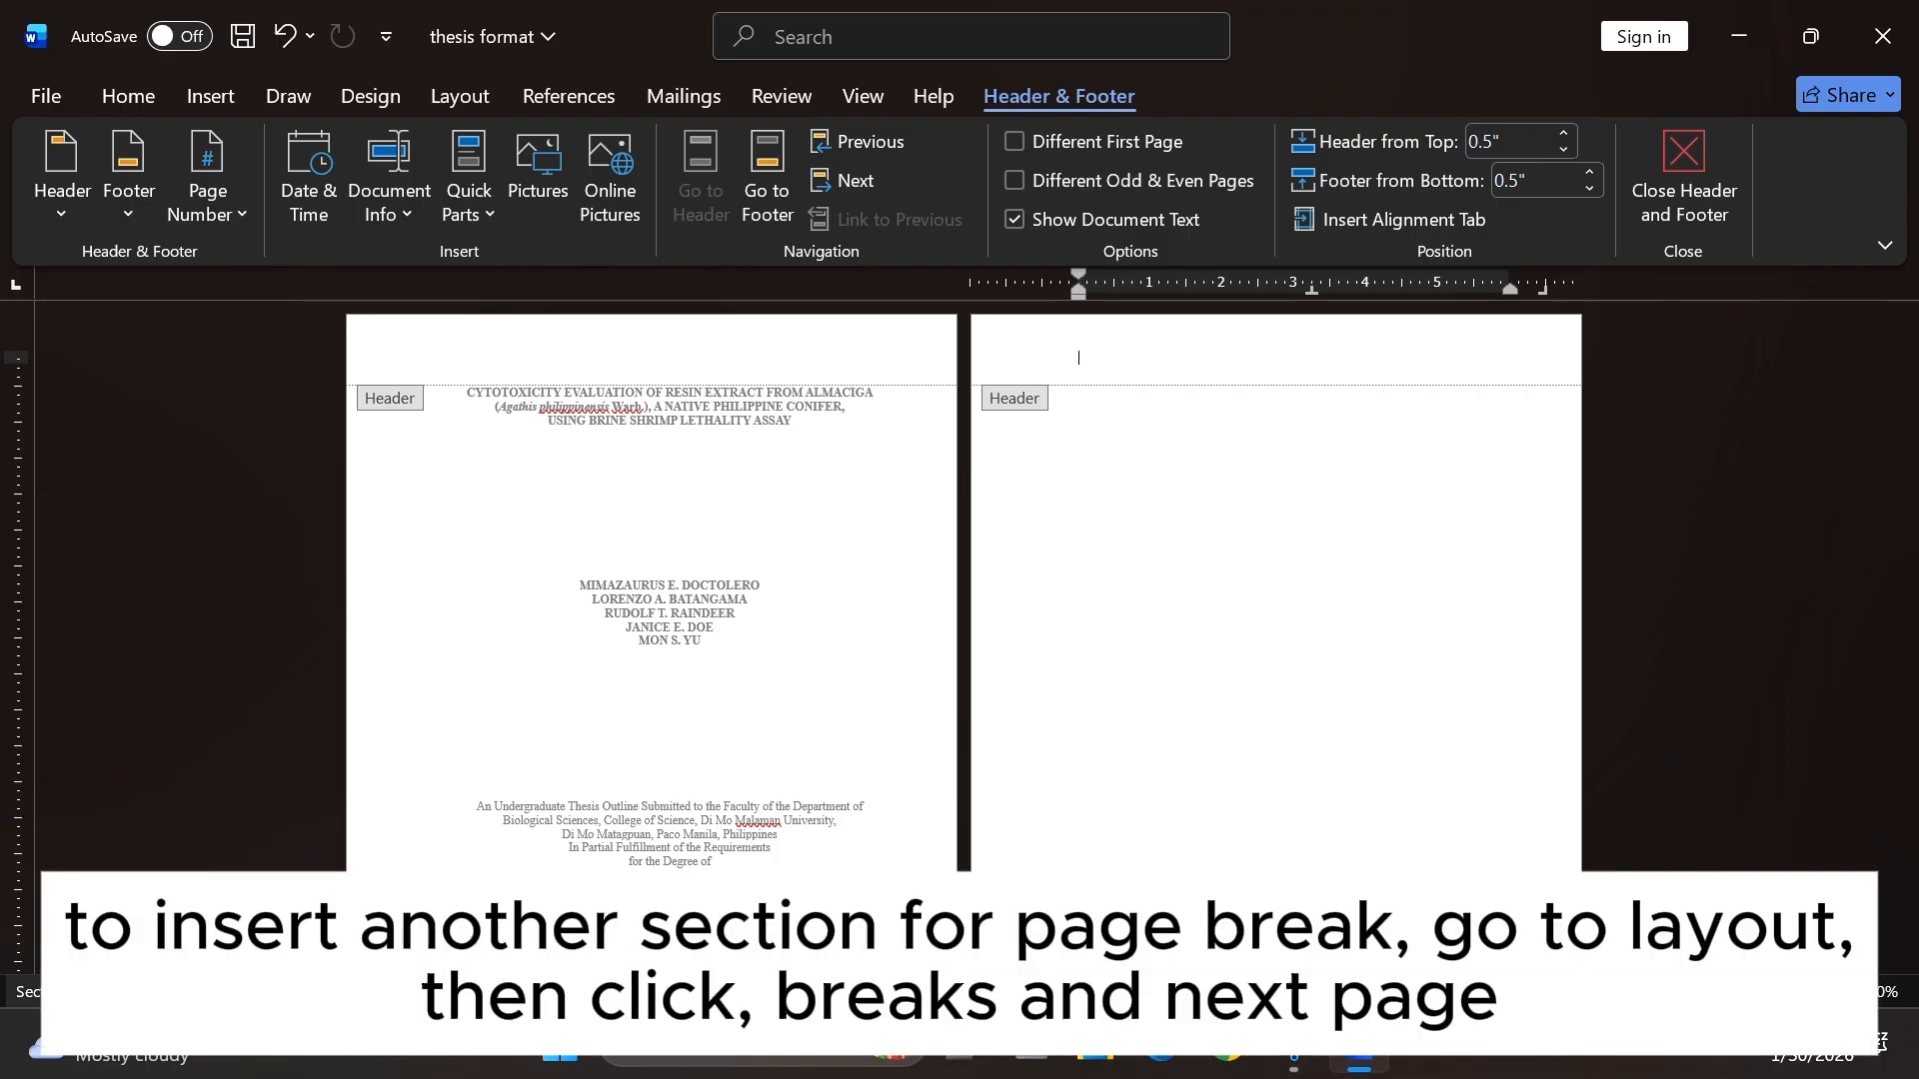
double_click(1134, 450)
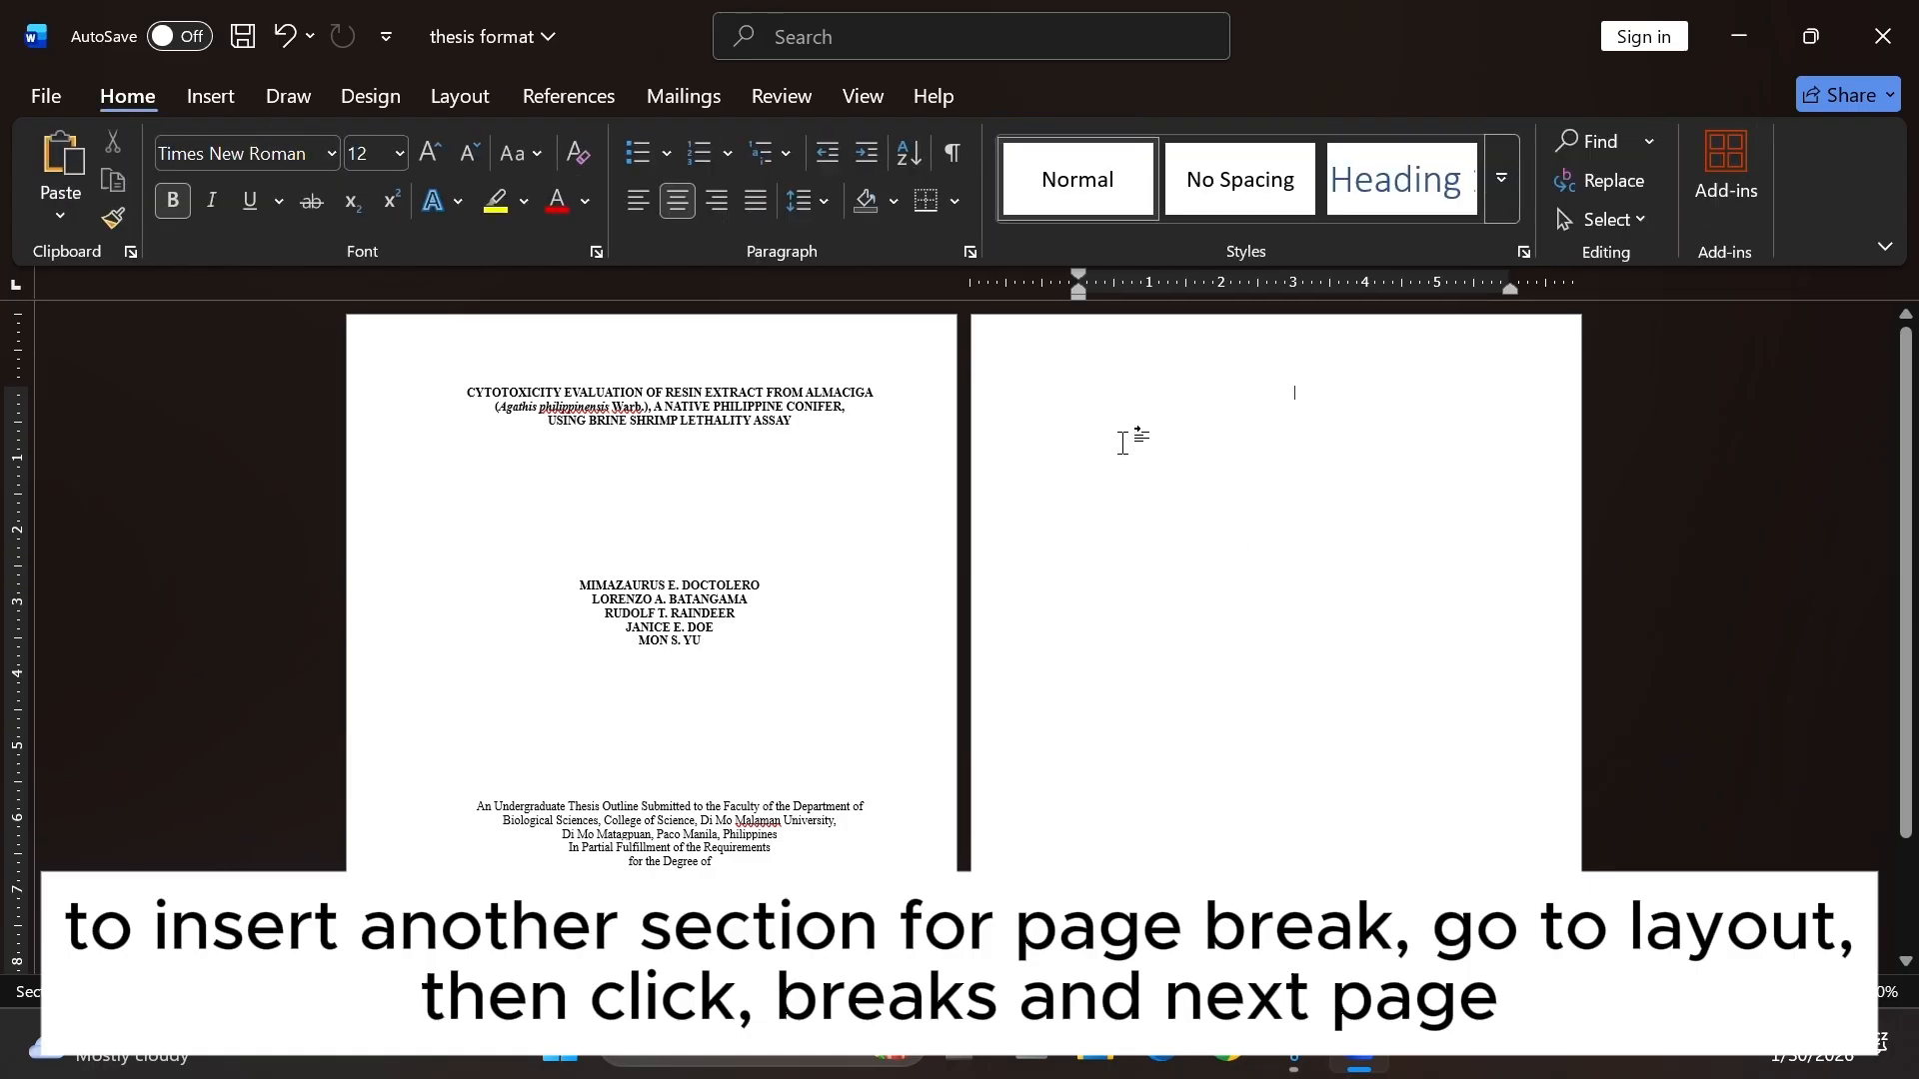
key("ctrl+z")
scroll(727, 463, "down", 2)
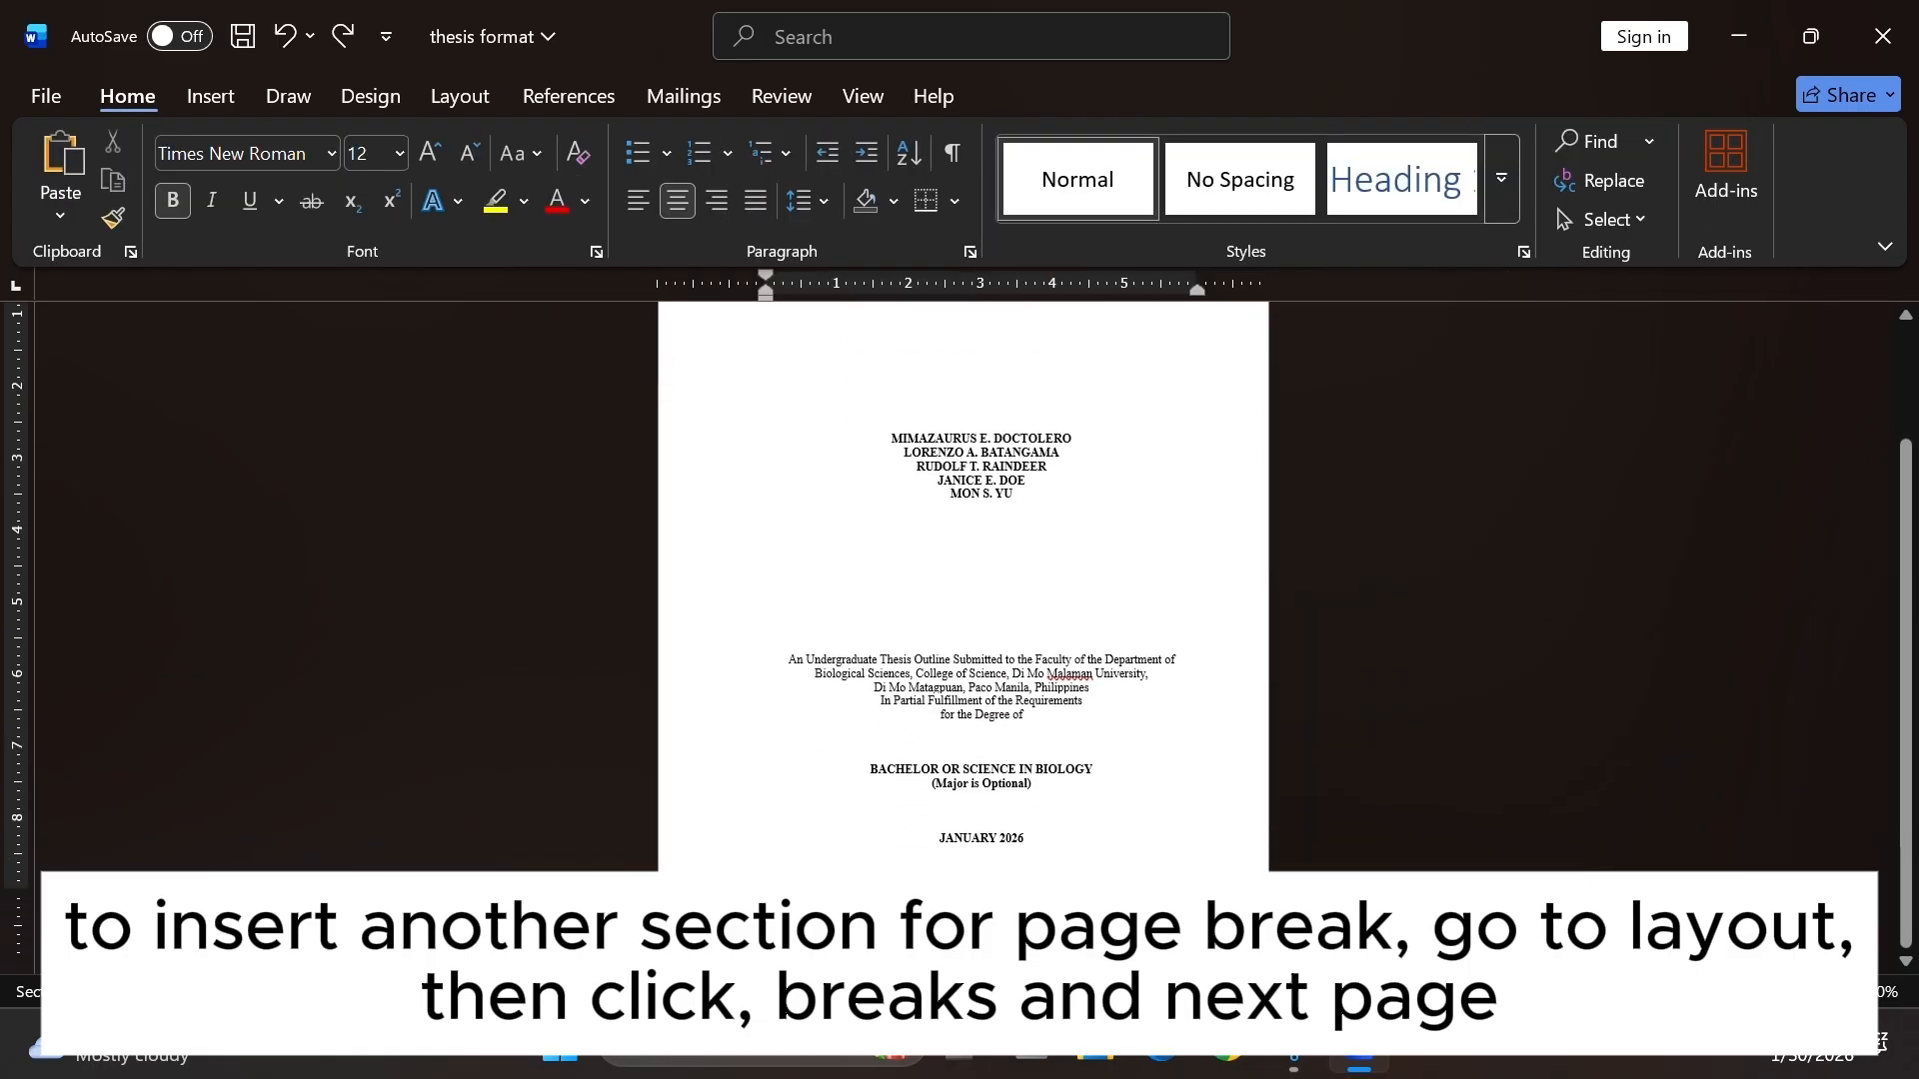
Insert a Next Page section break after the date line.
left_click(436, 94)
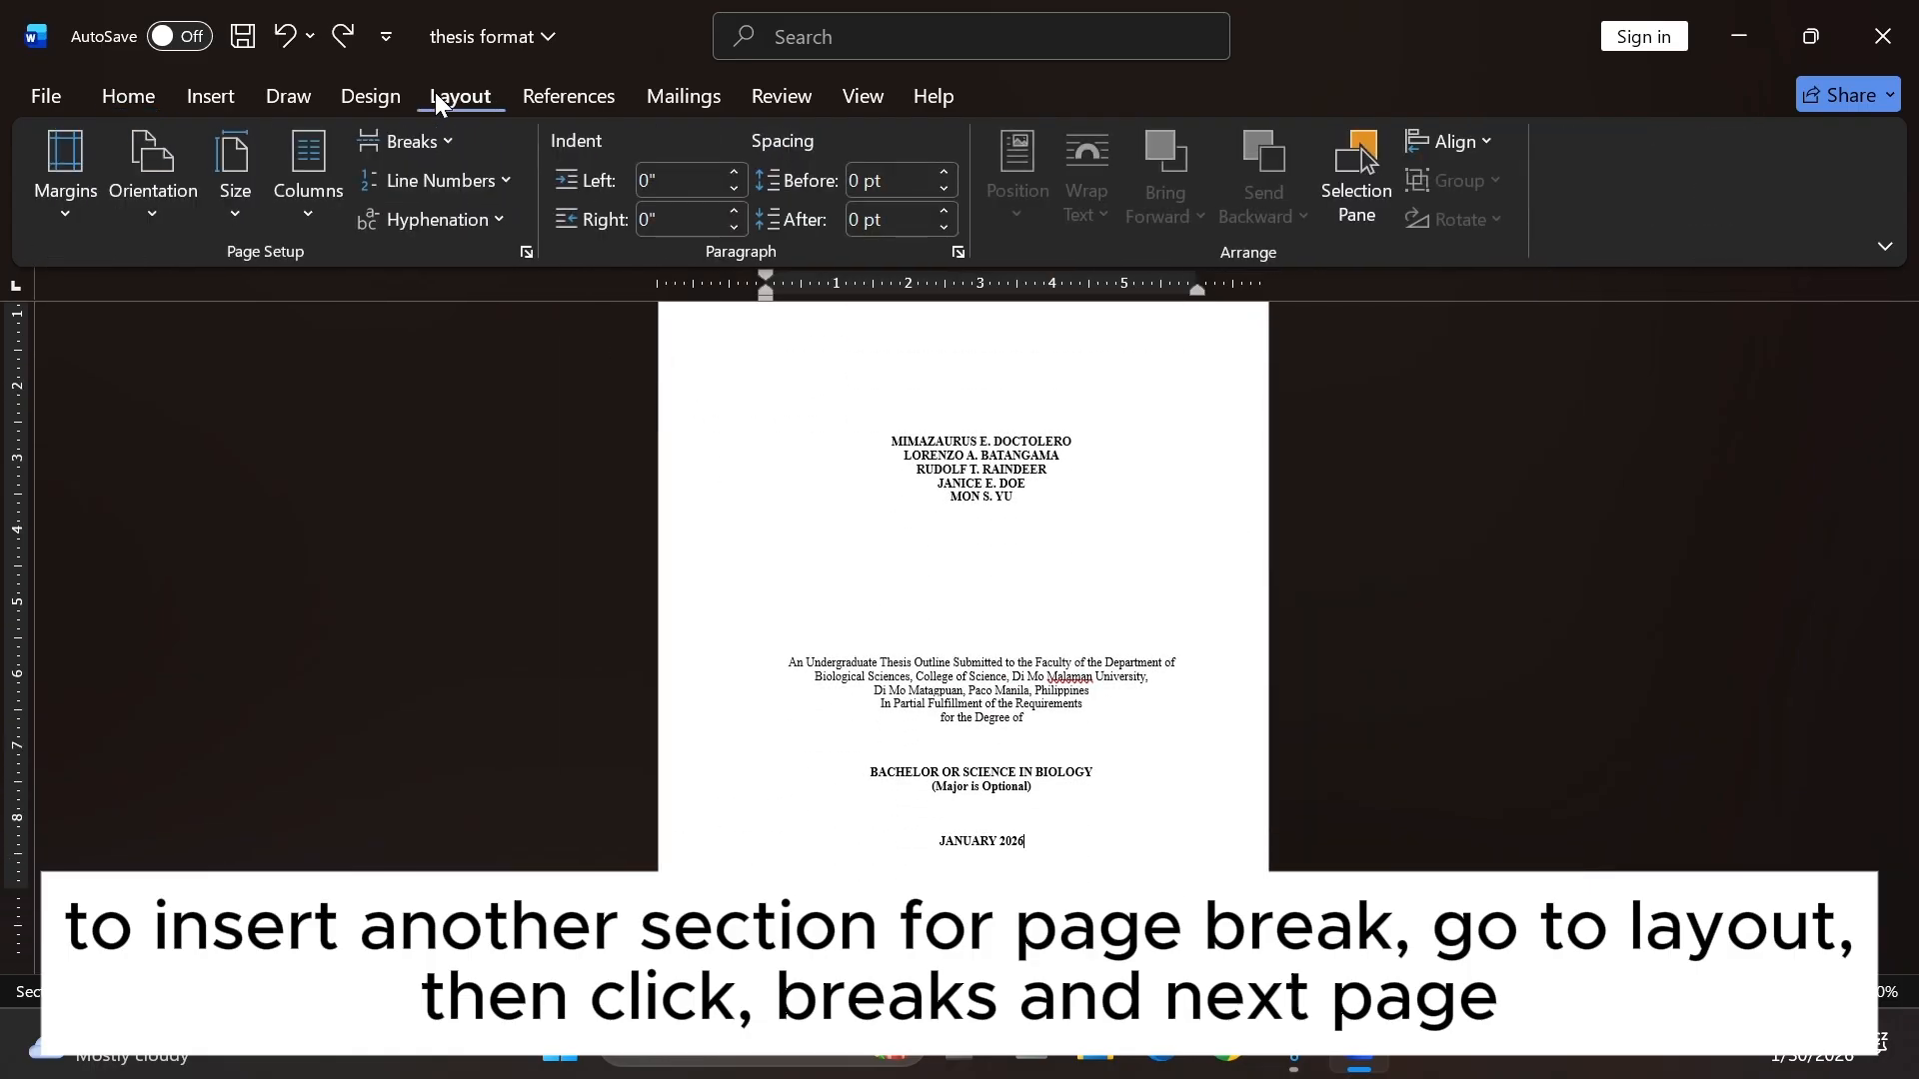
left_click(438, 143)
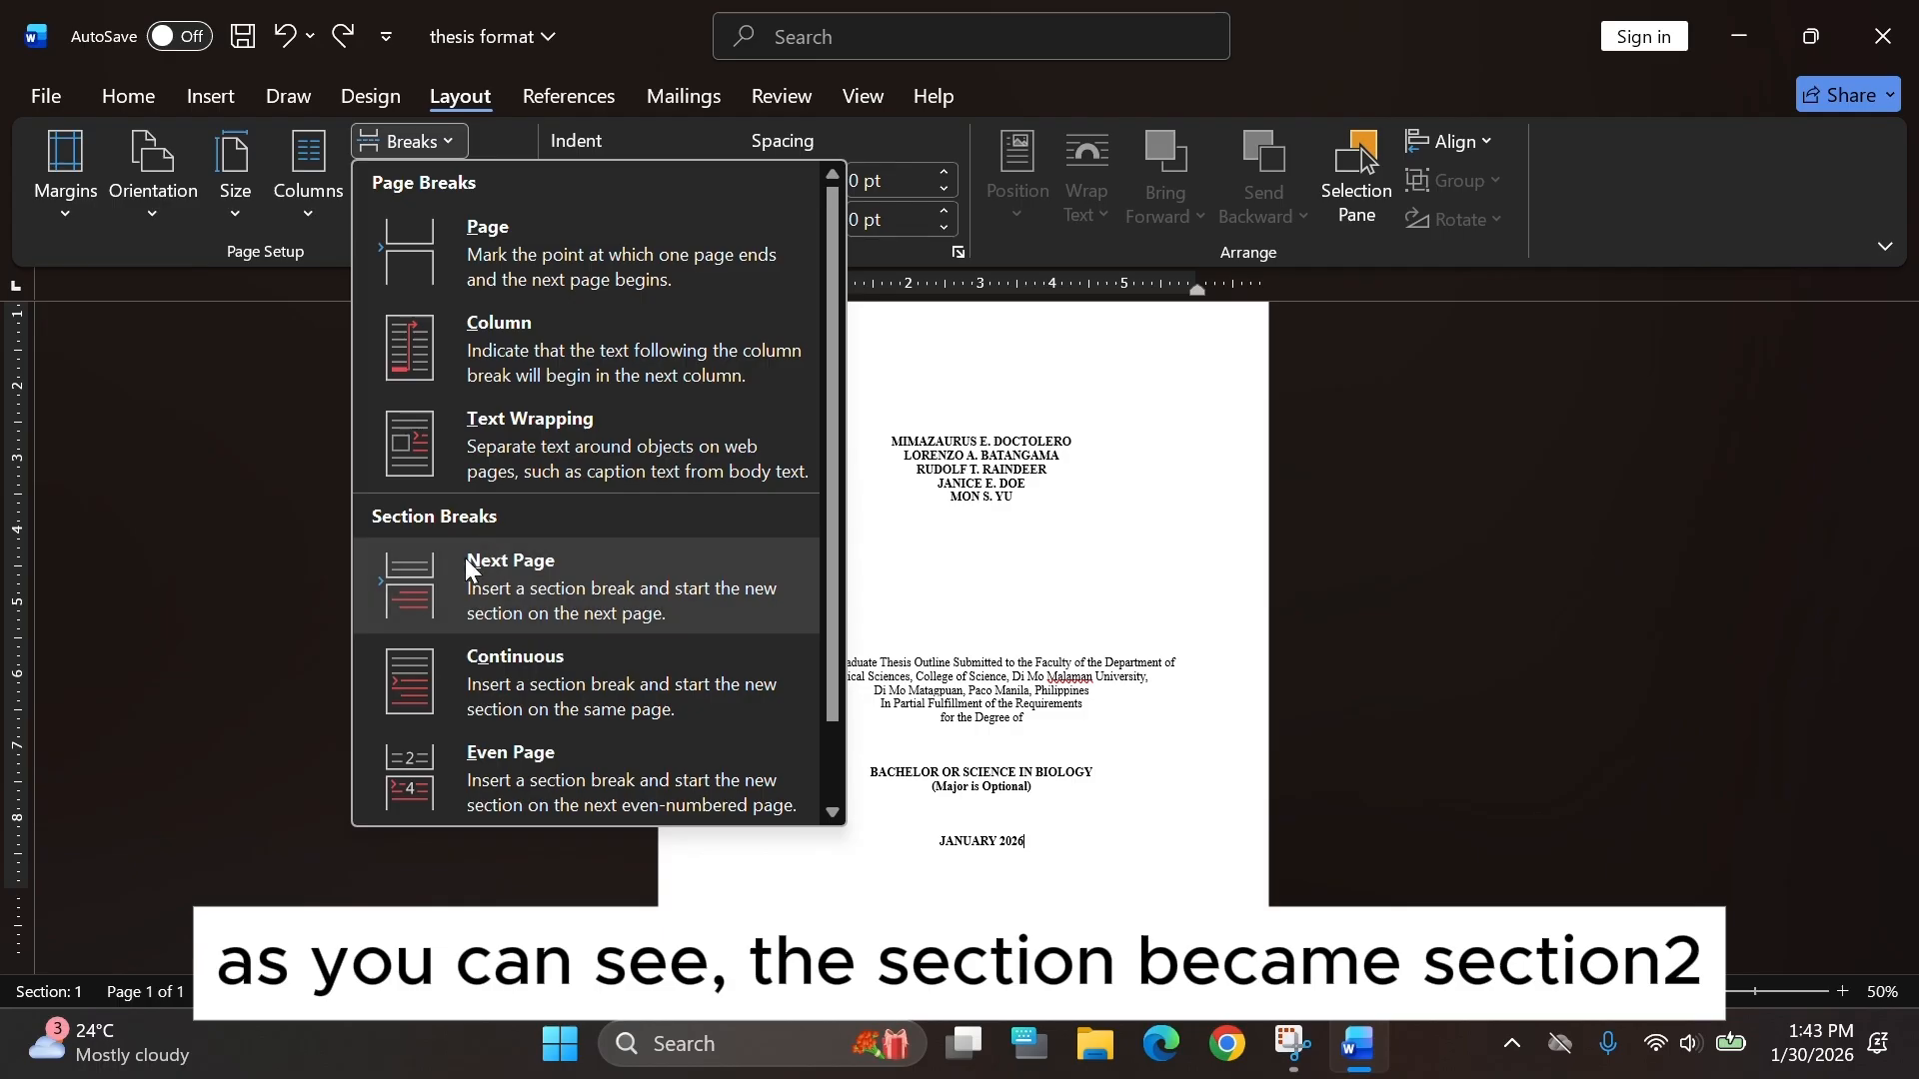
left_click(772, 588)
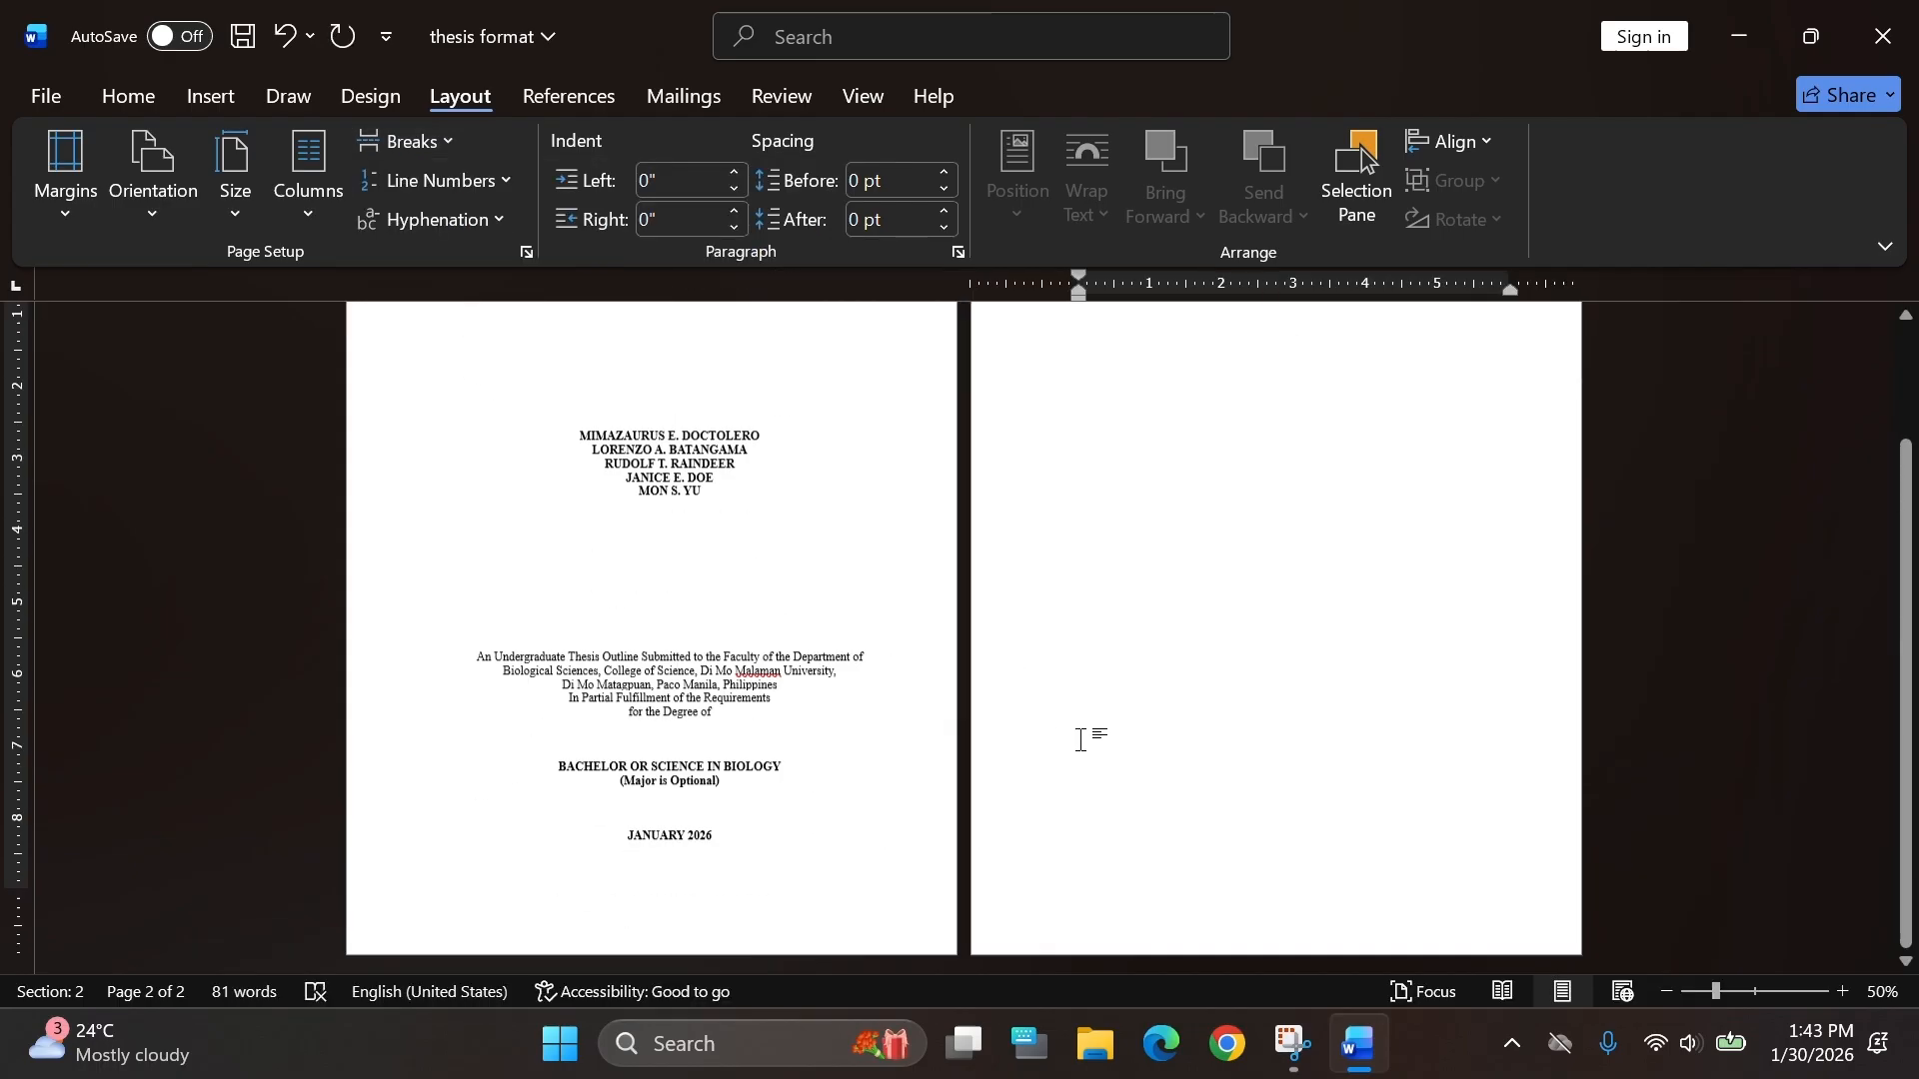
Type the heading ACCEPTANCE SHEET at the top of the new page.
scroll(1236, 526, "up", 3)
scroll(1033, 530, "up", 3)
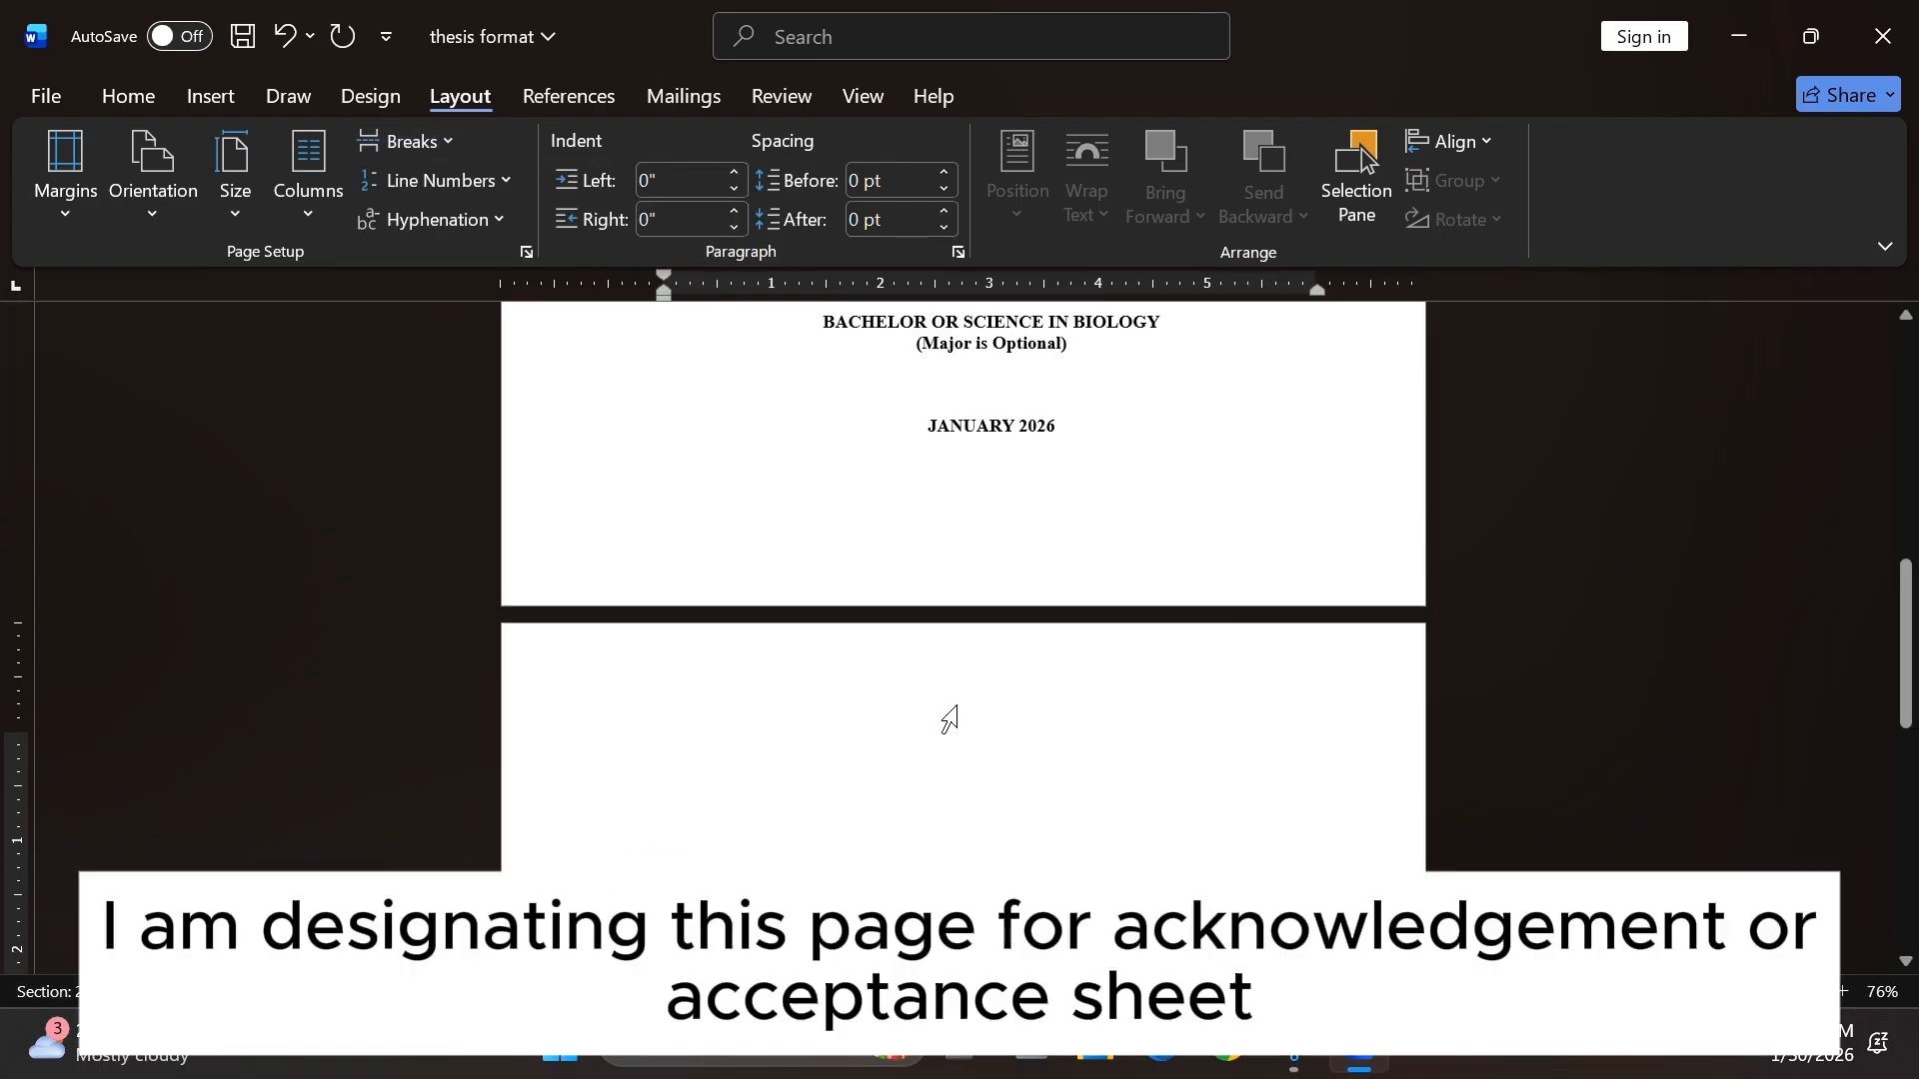
type("ACKNO")
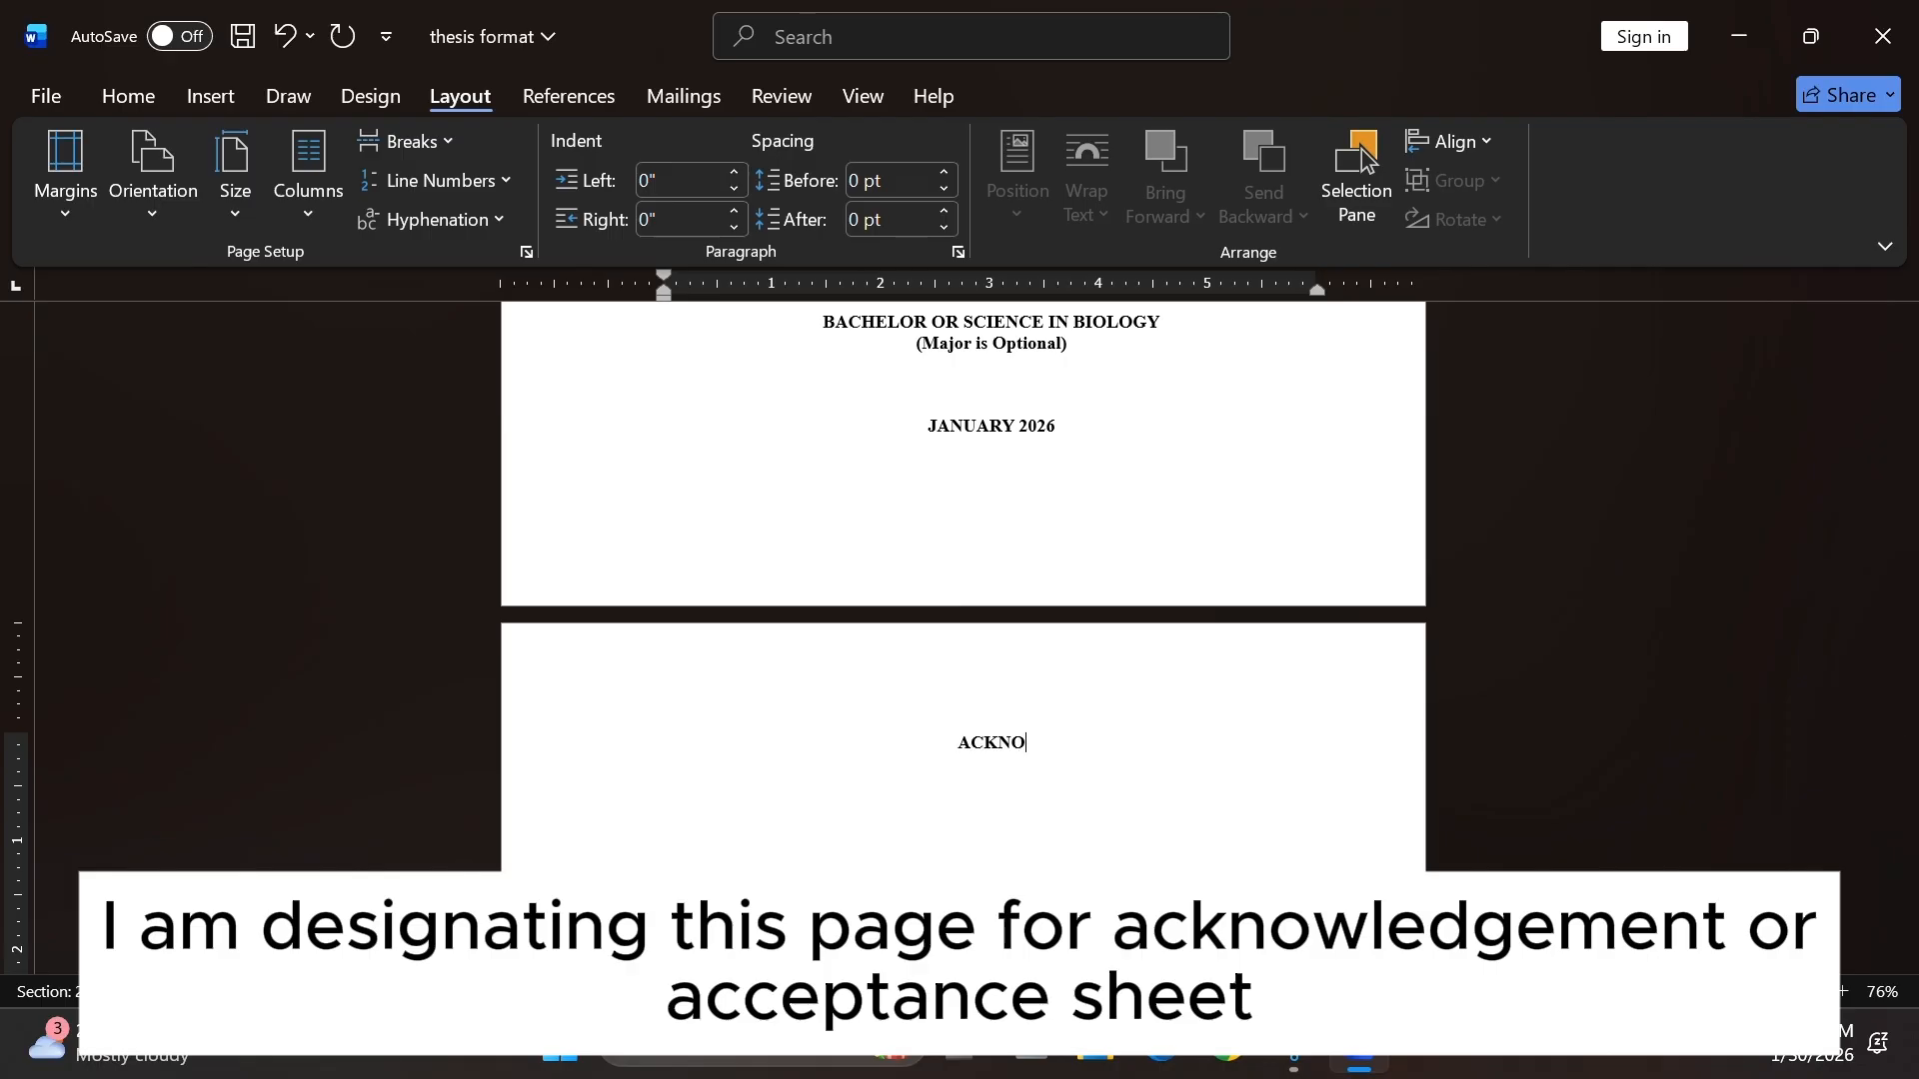
type("WLEDGEM")
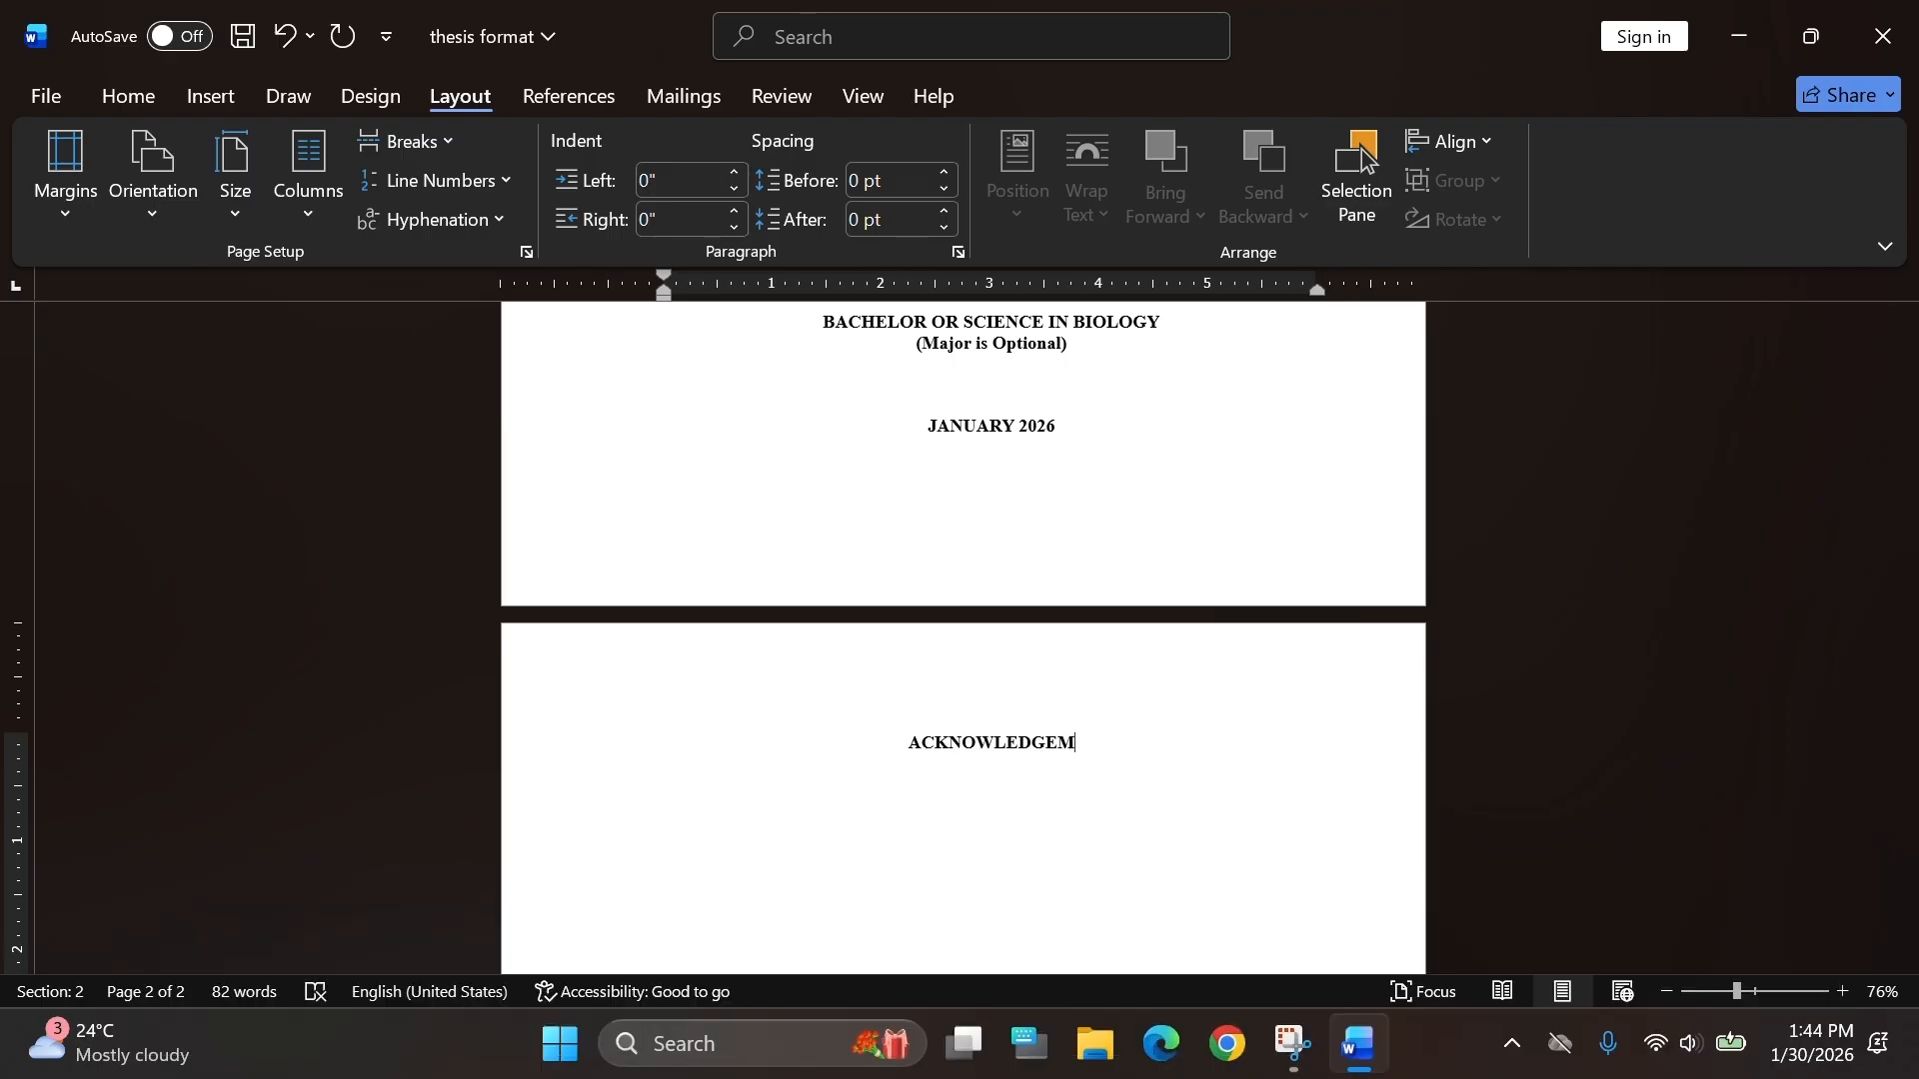
key("BackSpace")
key("BackSpace")
key("BackSpace")
key("BackSpace")
key("BackSpace")
key("BackSpace")
key("BackSpace")
key("BackSpace")
key("BackSpace")
type("CEPT")
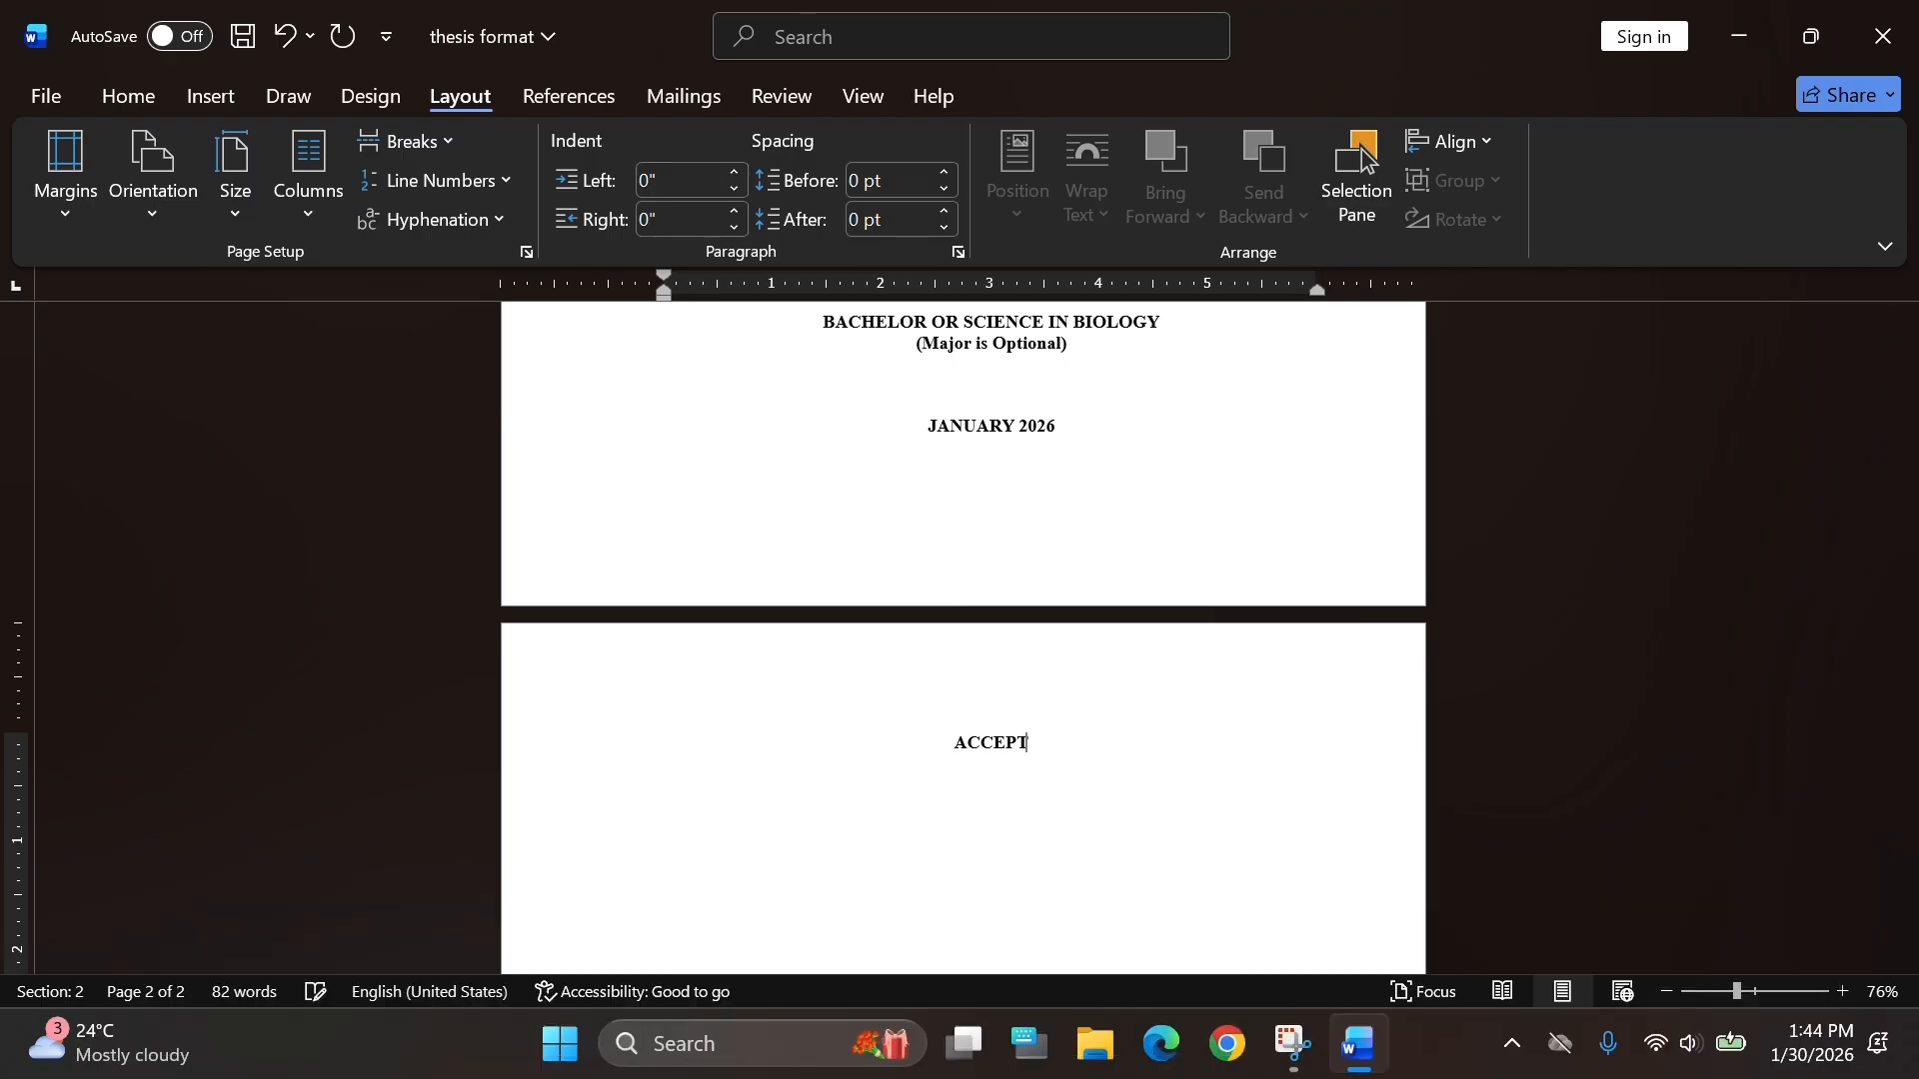
type("ANCE SHEET")
Open the section 2 header and turn off Link to Previous.
scroll(1141, 727, "down", 1)
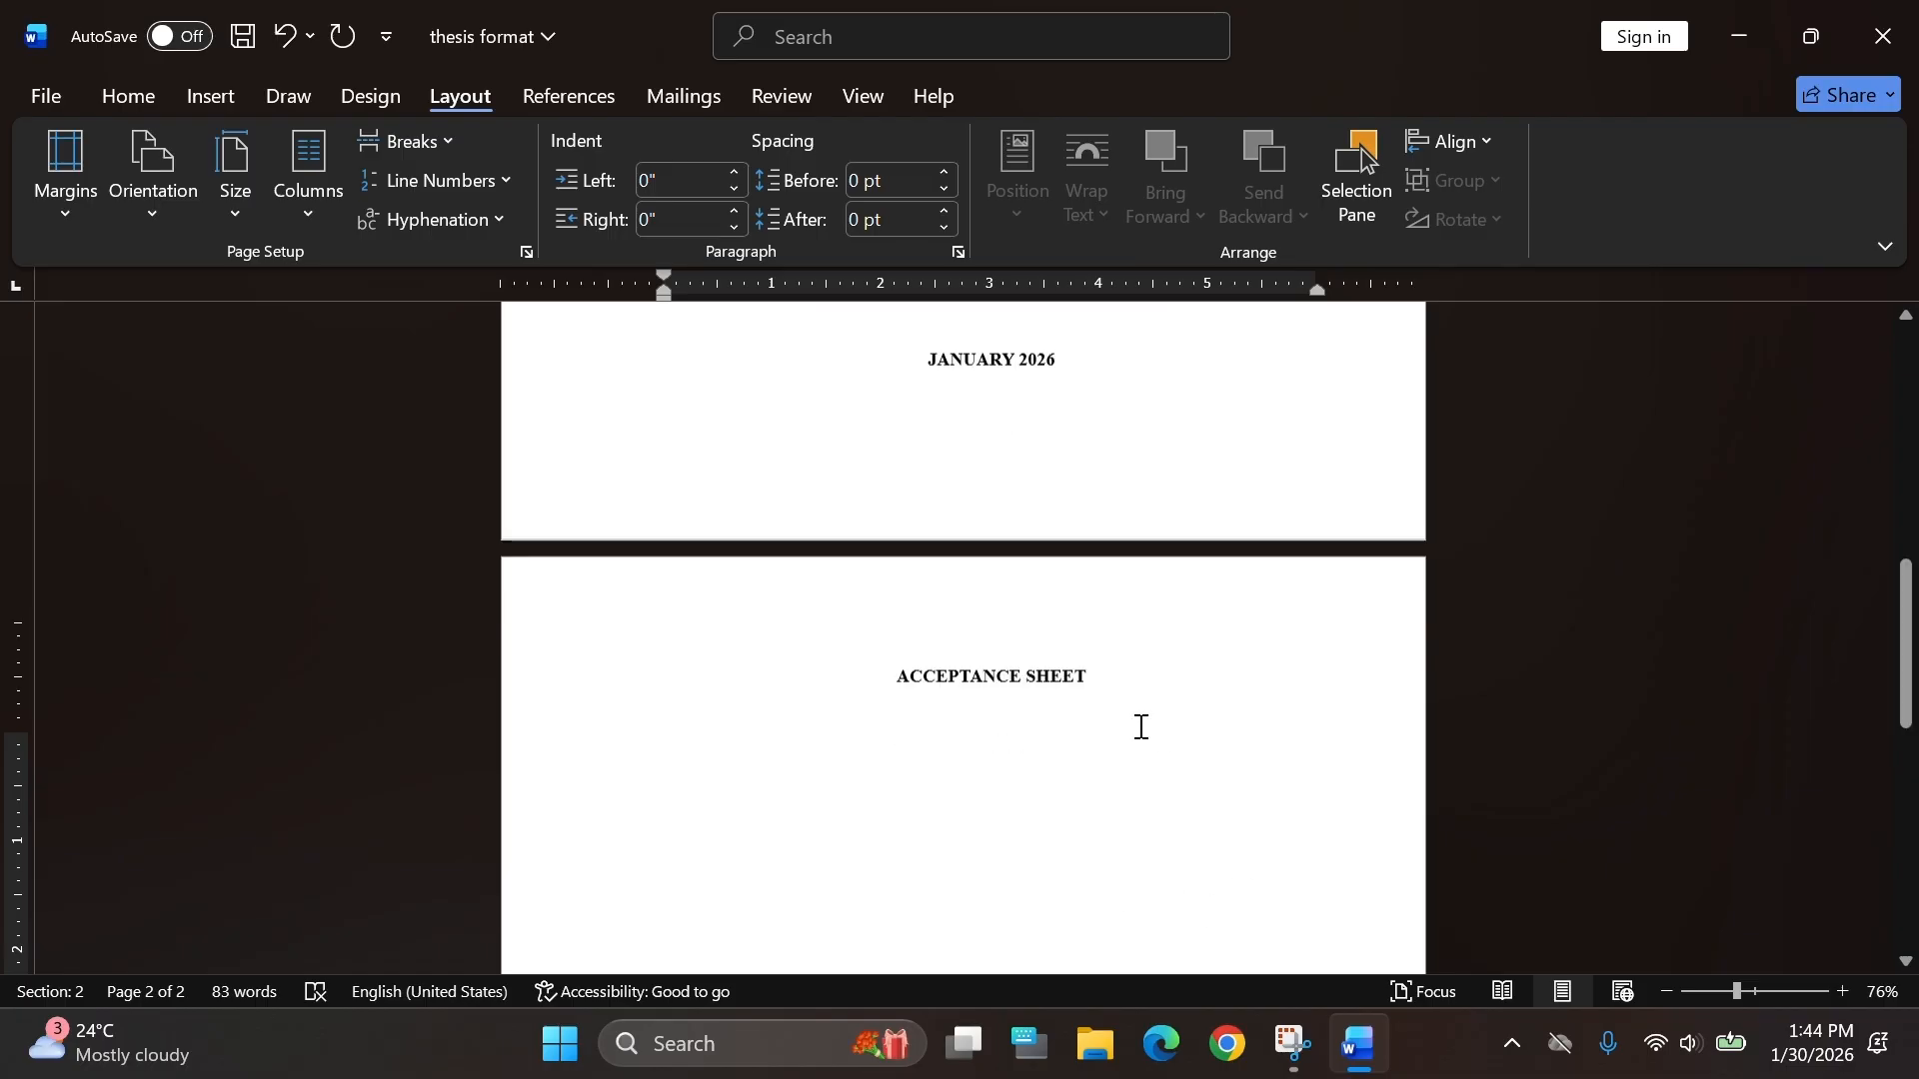
scroll(1141, 727, "down", 1)
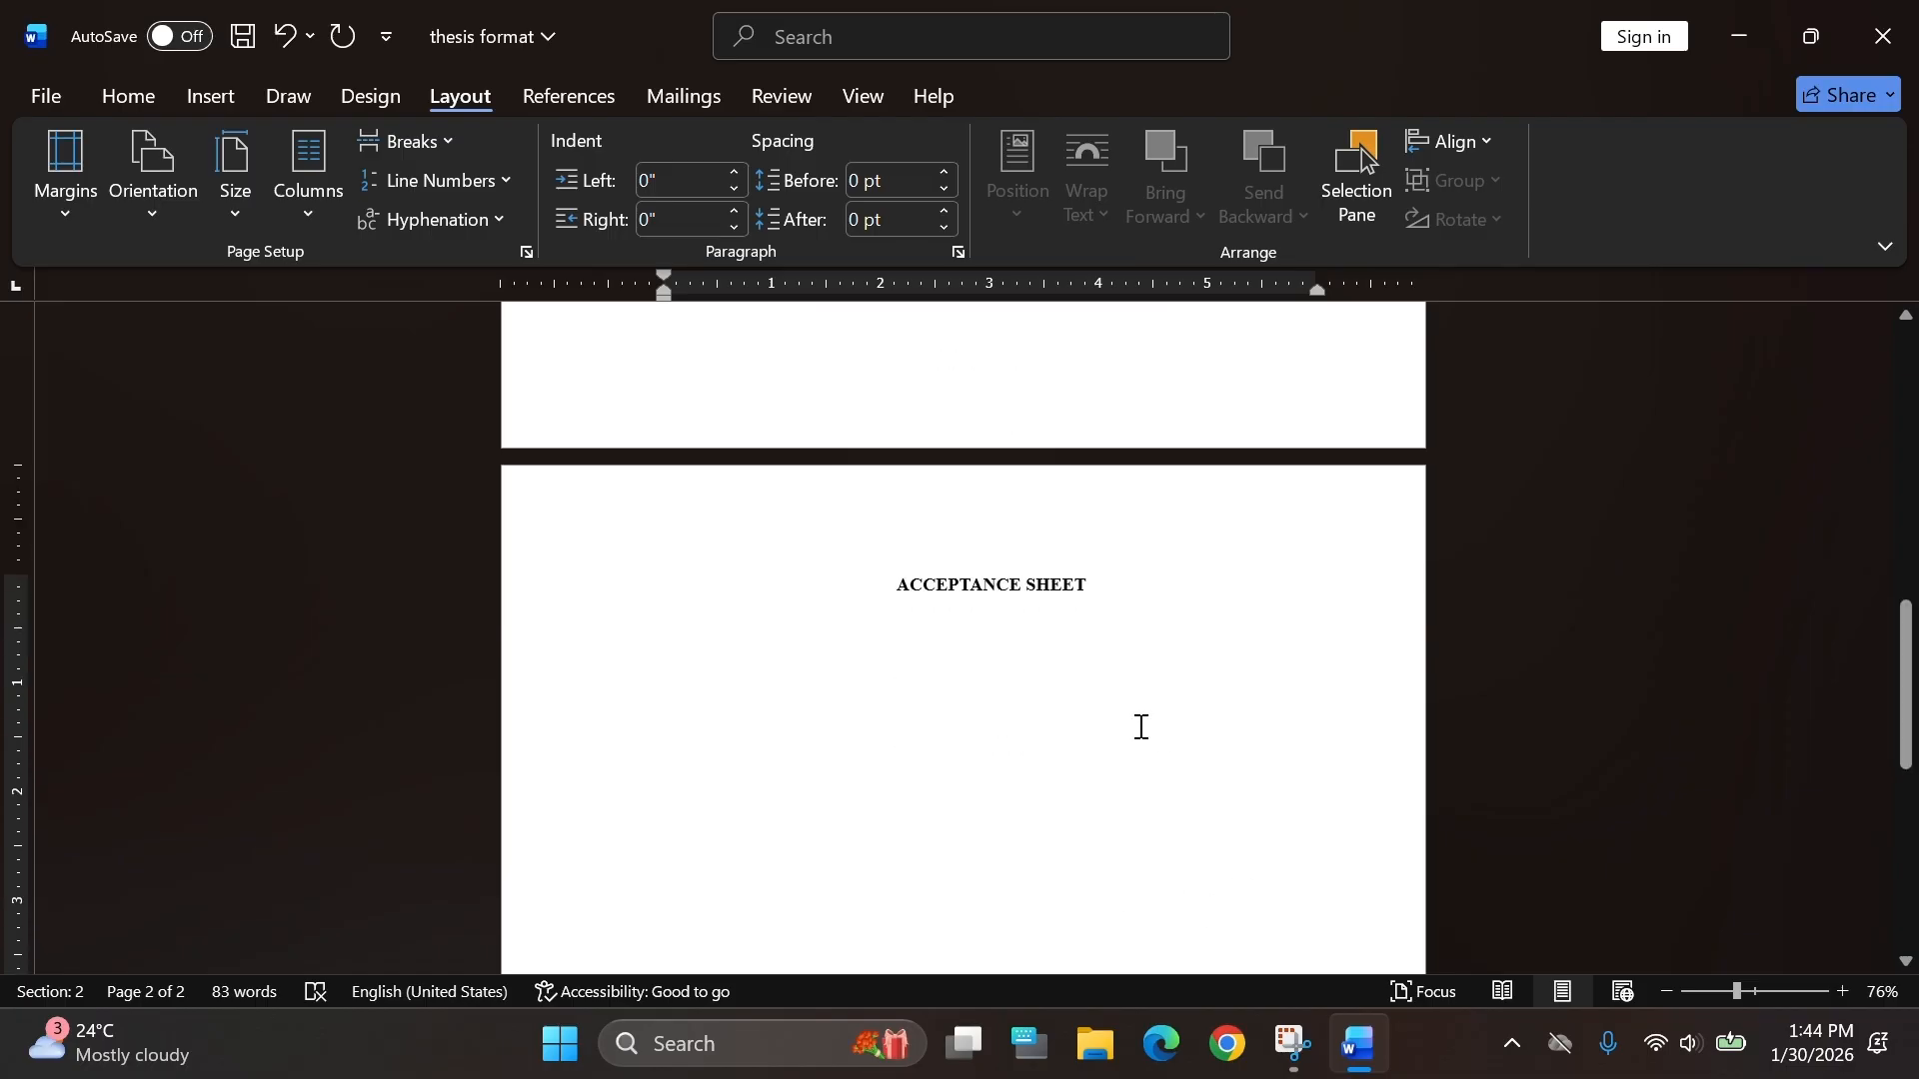
double_click(808, 539)
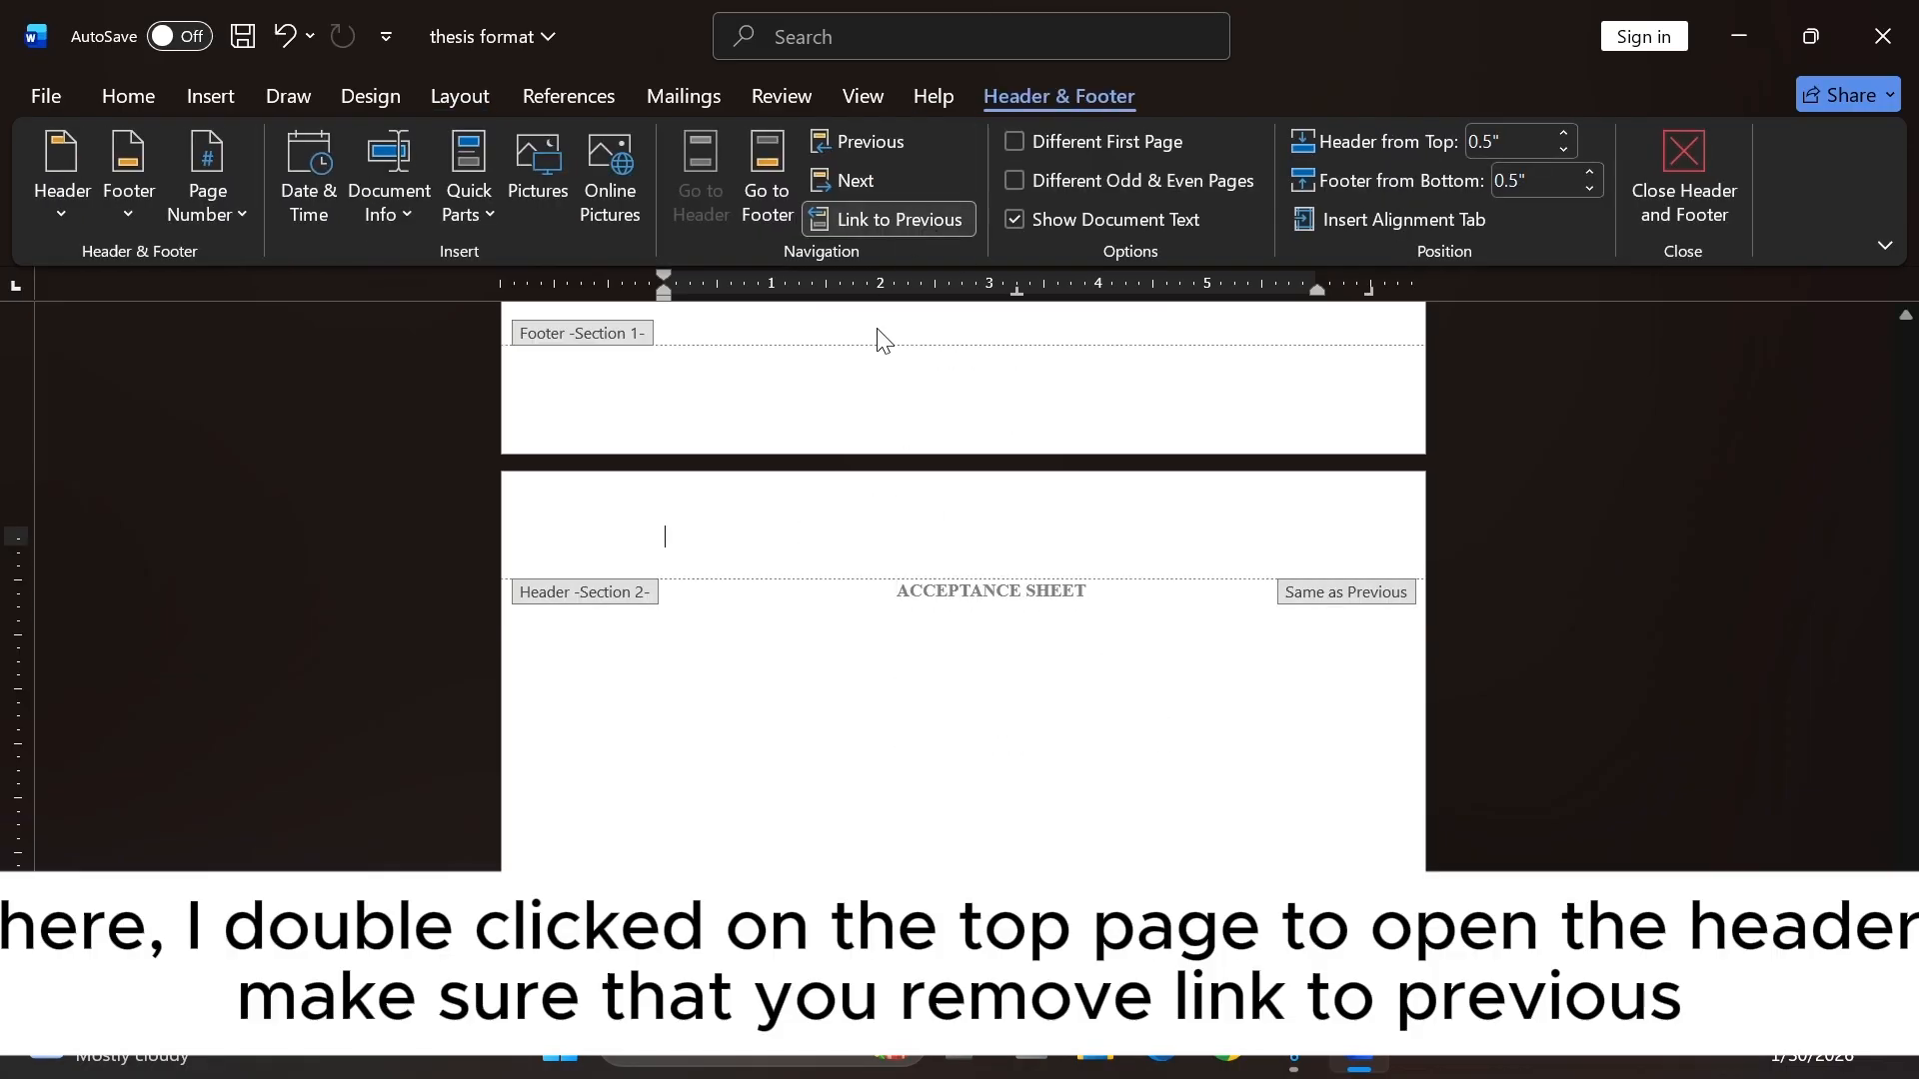
scroll(920, 399, "up", 1)
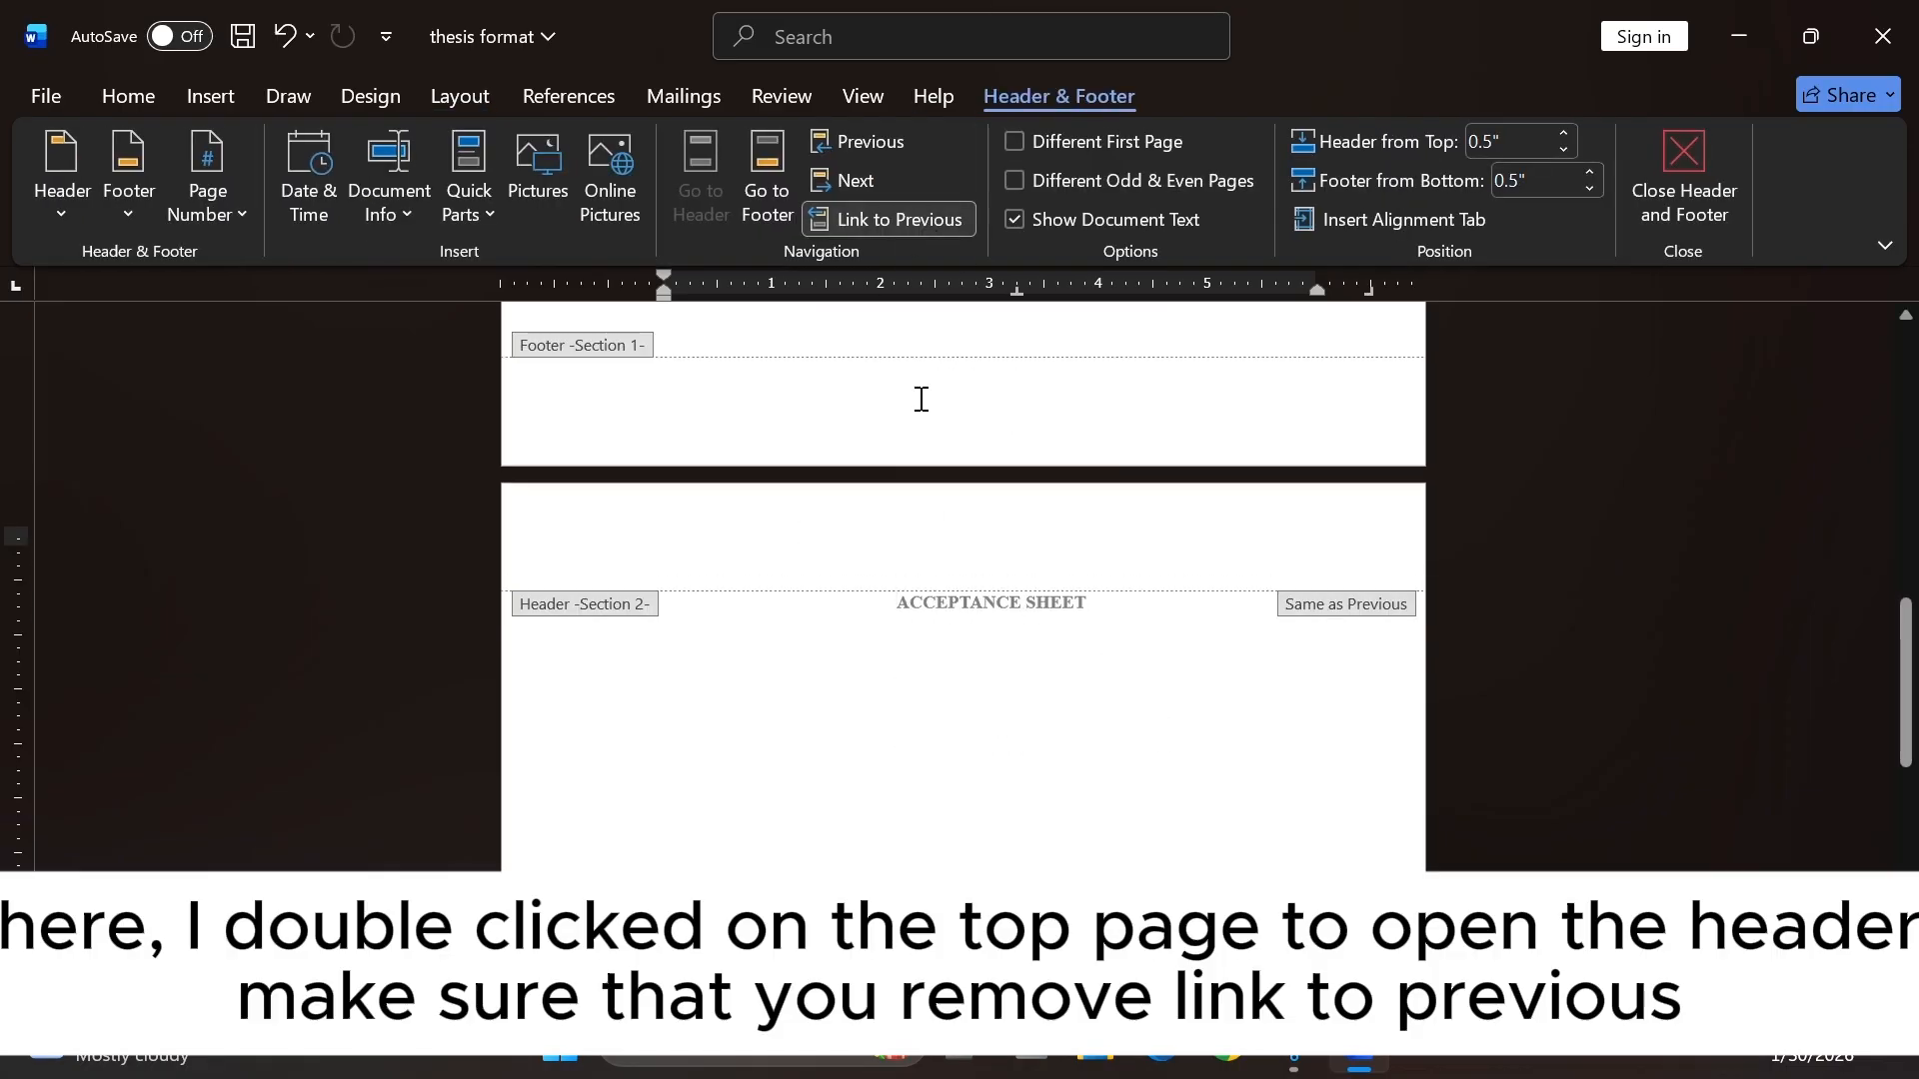
left_click(891, 224)
Type placeholder logo text in the section 2 header, compare with the section 1 header, and delete it.
scroll(750, 376, "up", 1)
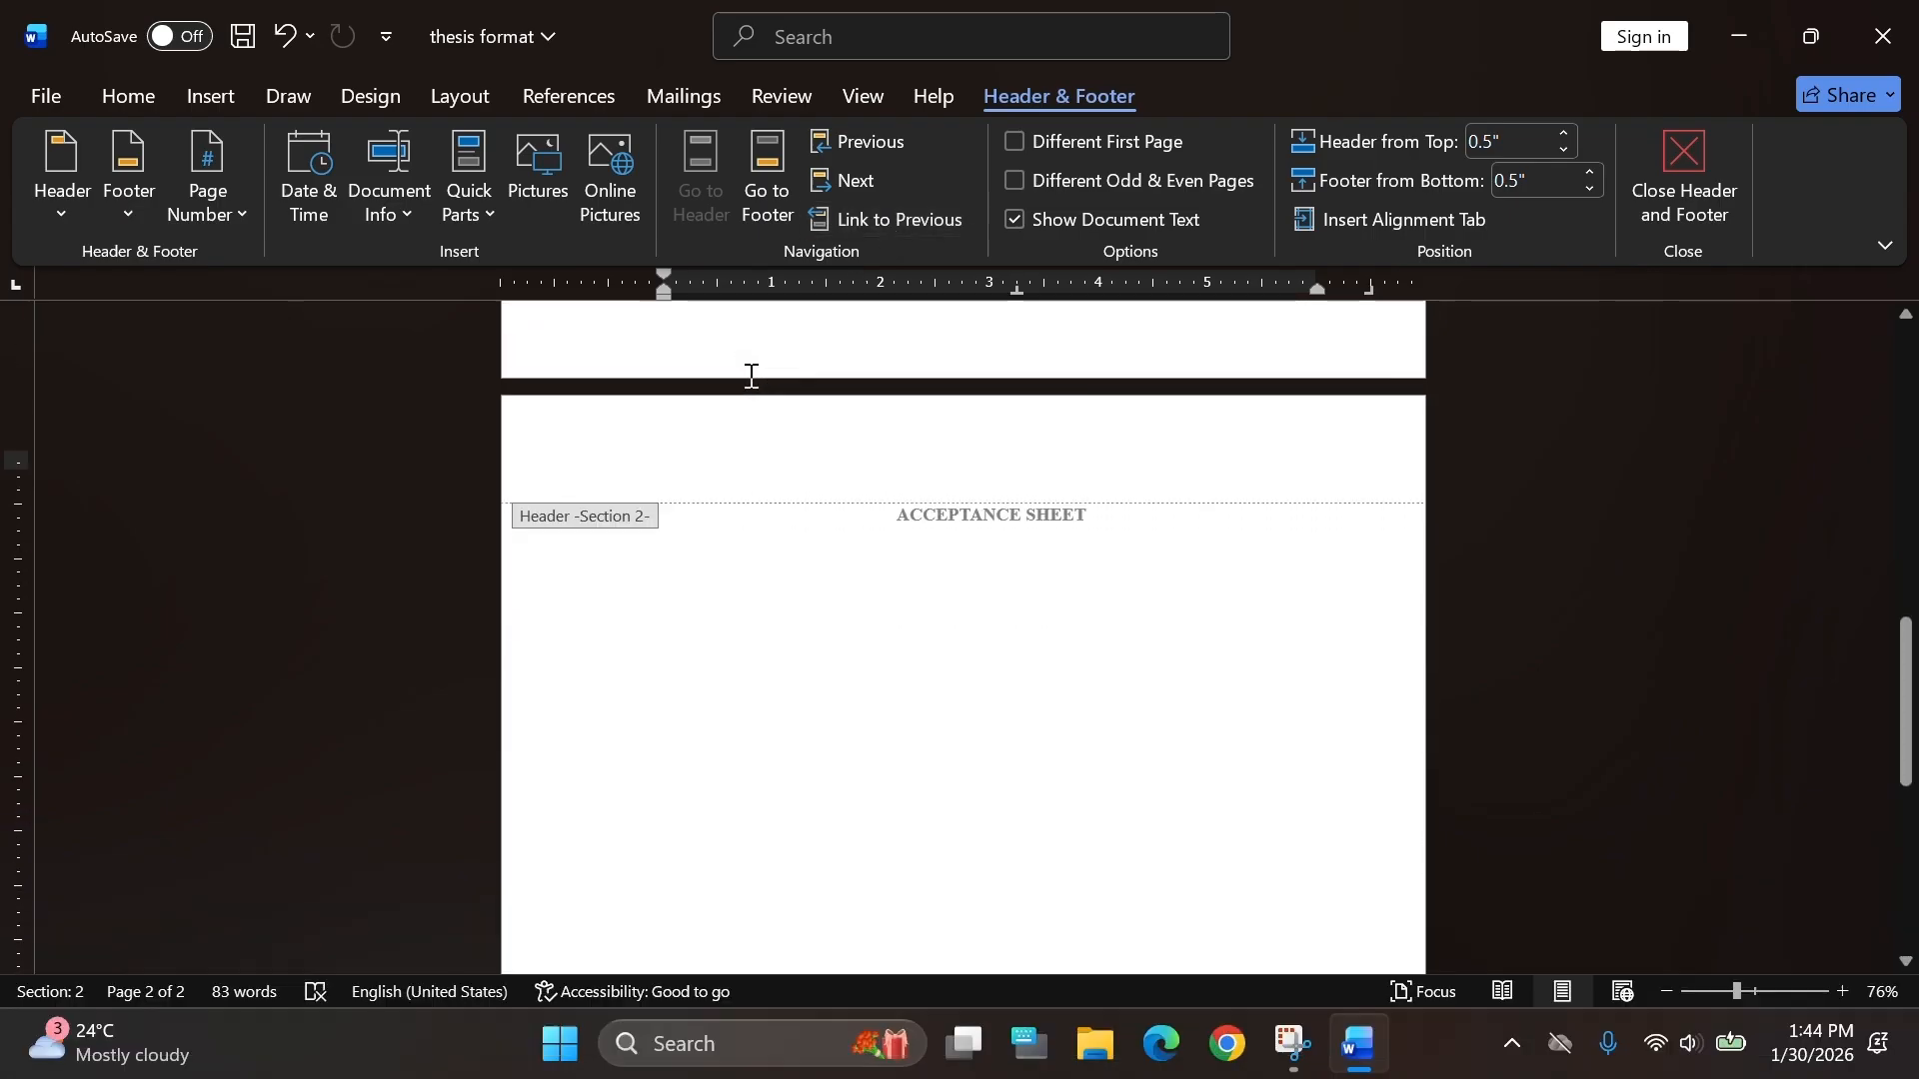
type("LOGOOO")
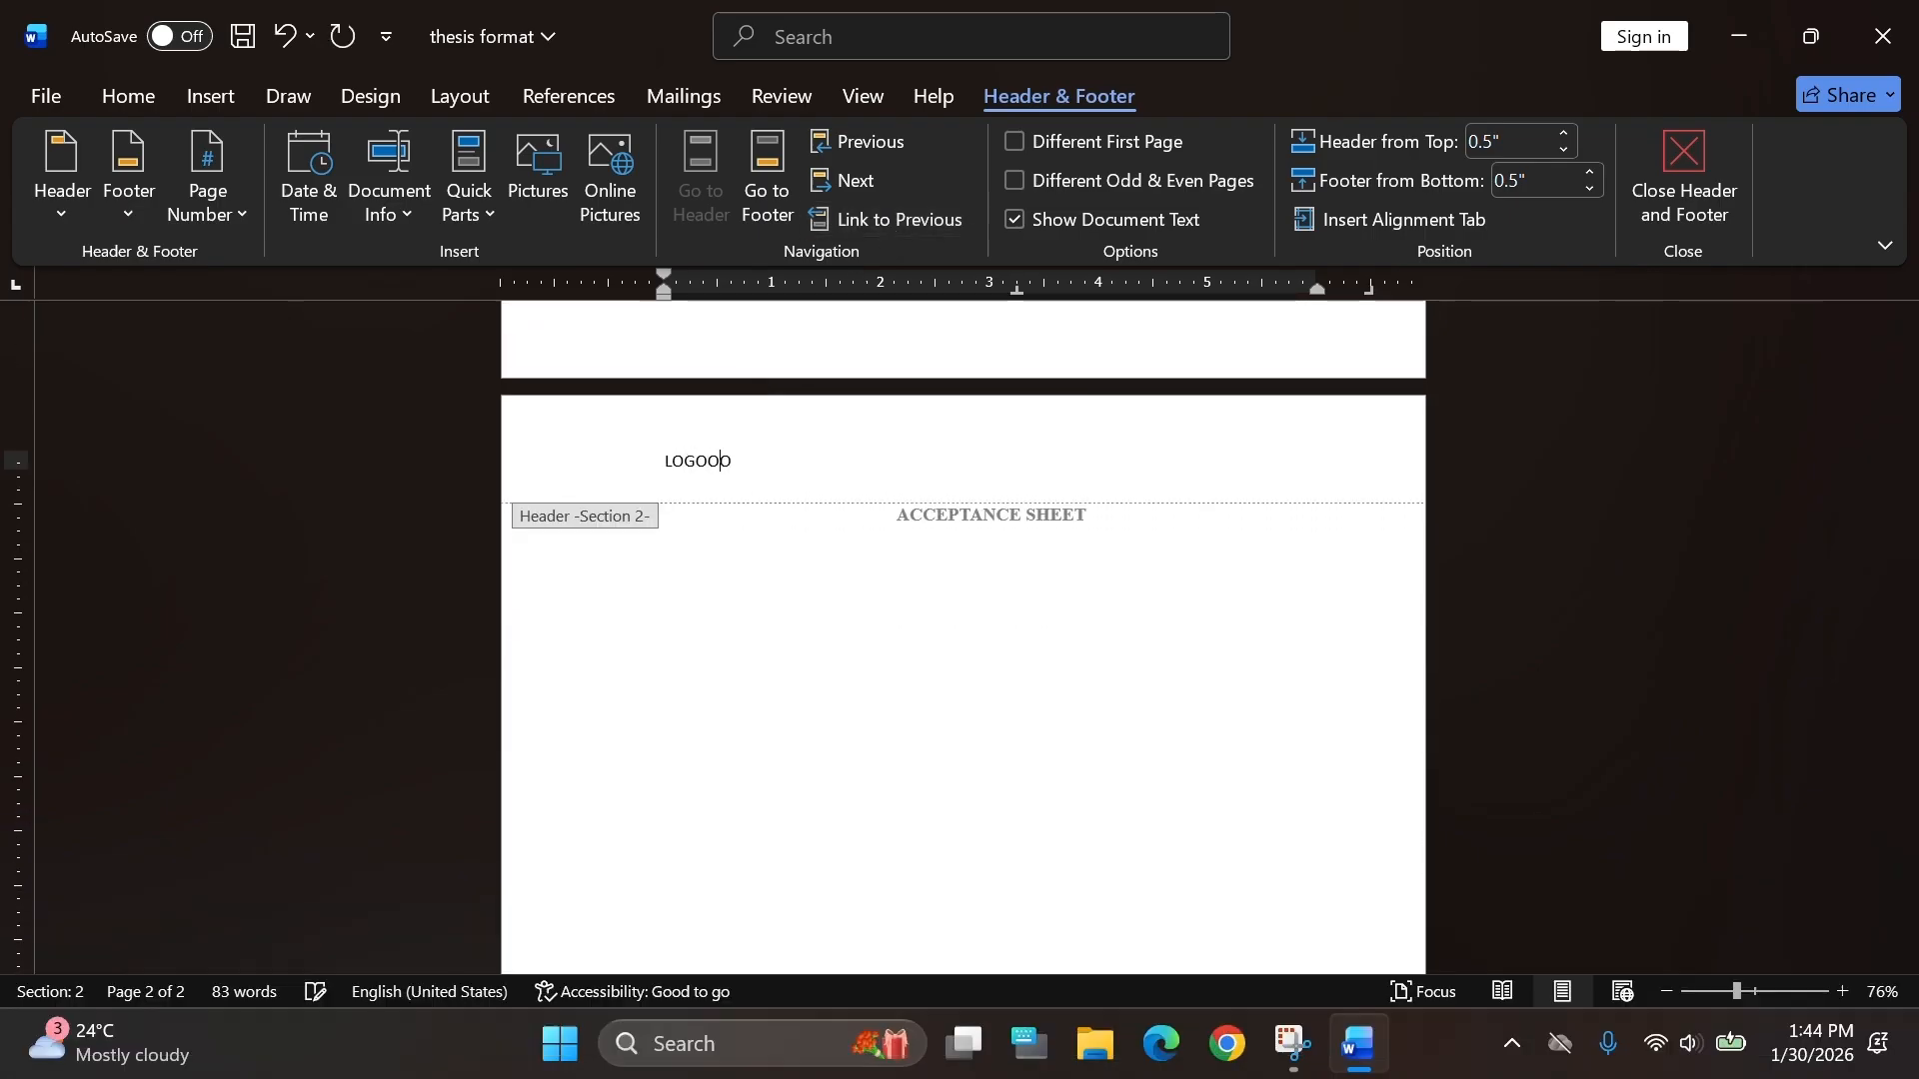
type("D")
scroll(706, 548, "up", 8)
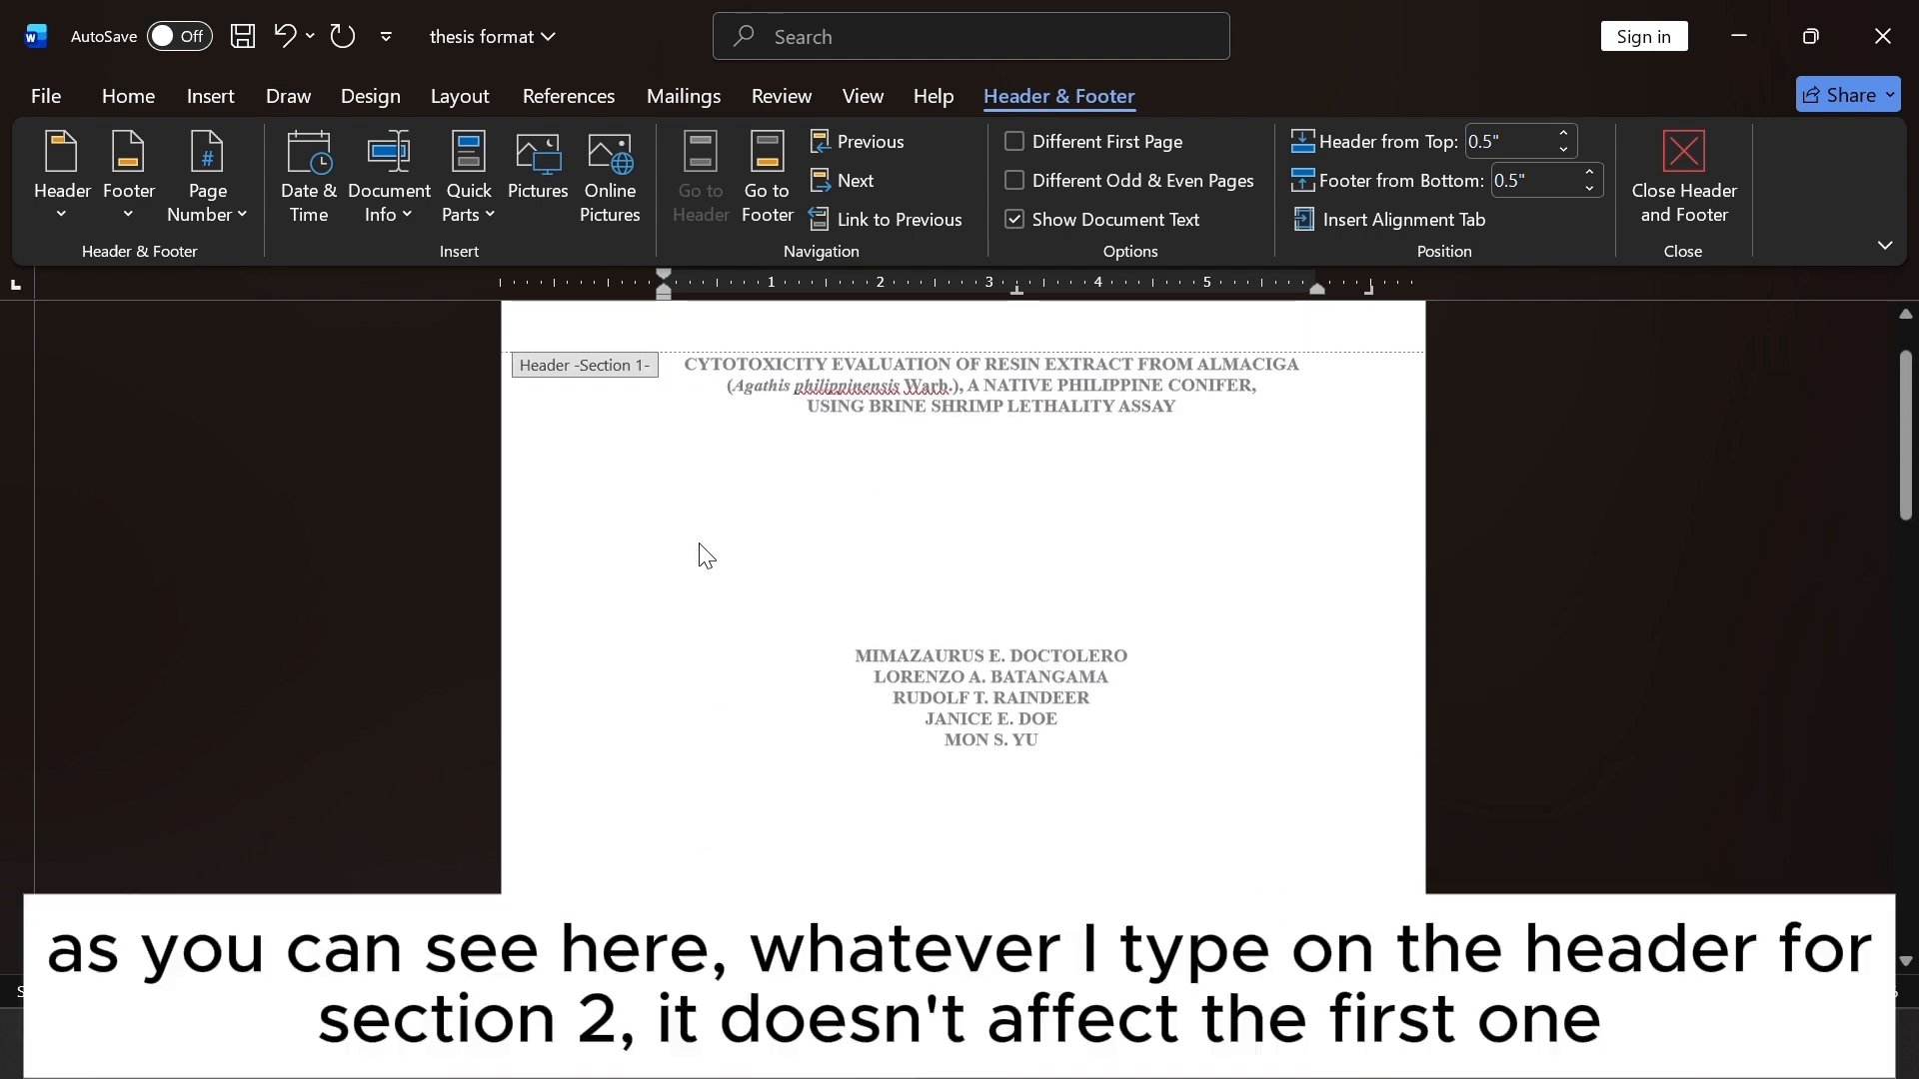
scroll(705, 555, "up", 1)
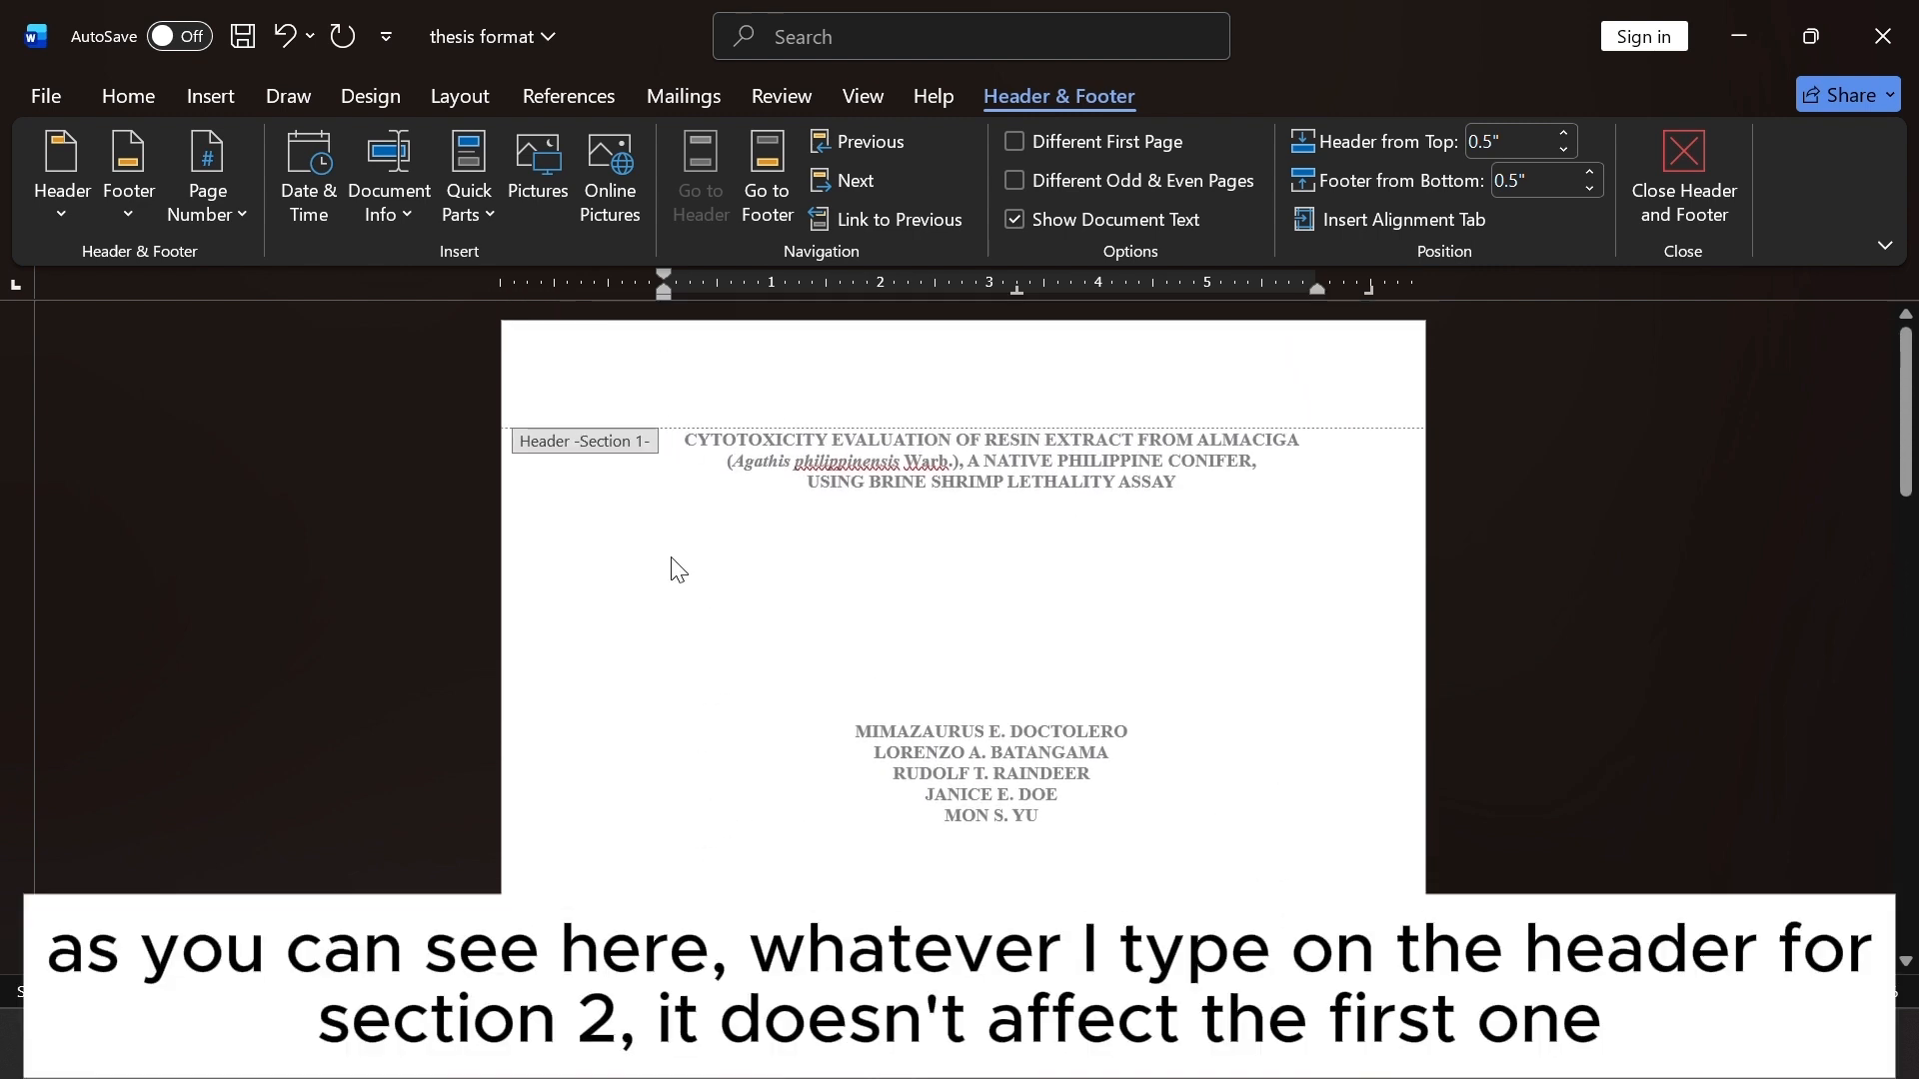
scroll(689, 600, "down", 15)
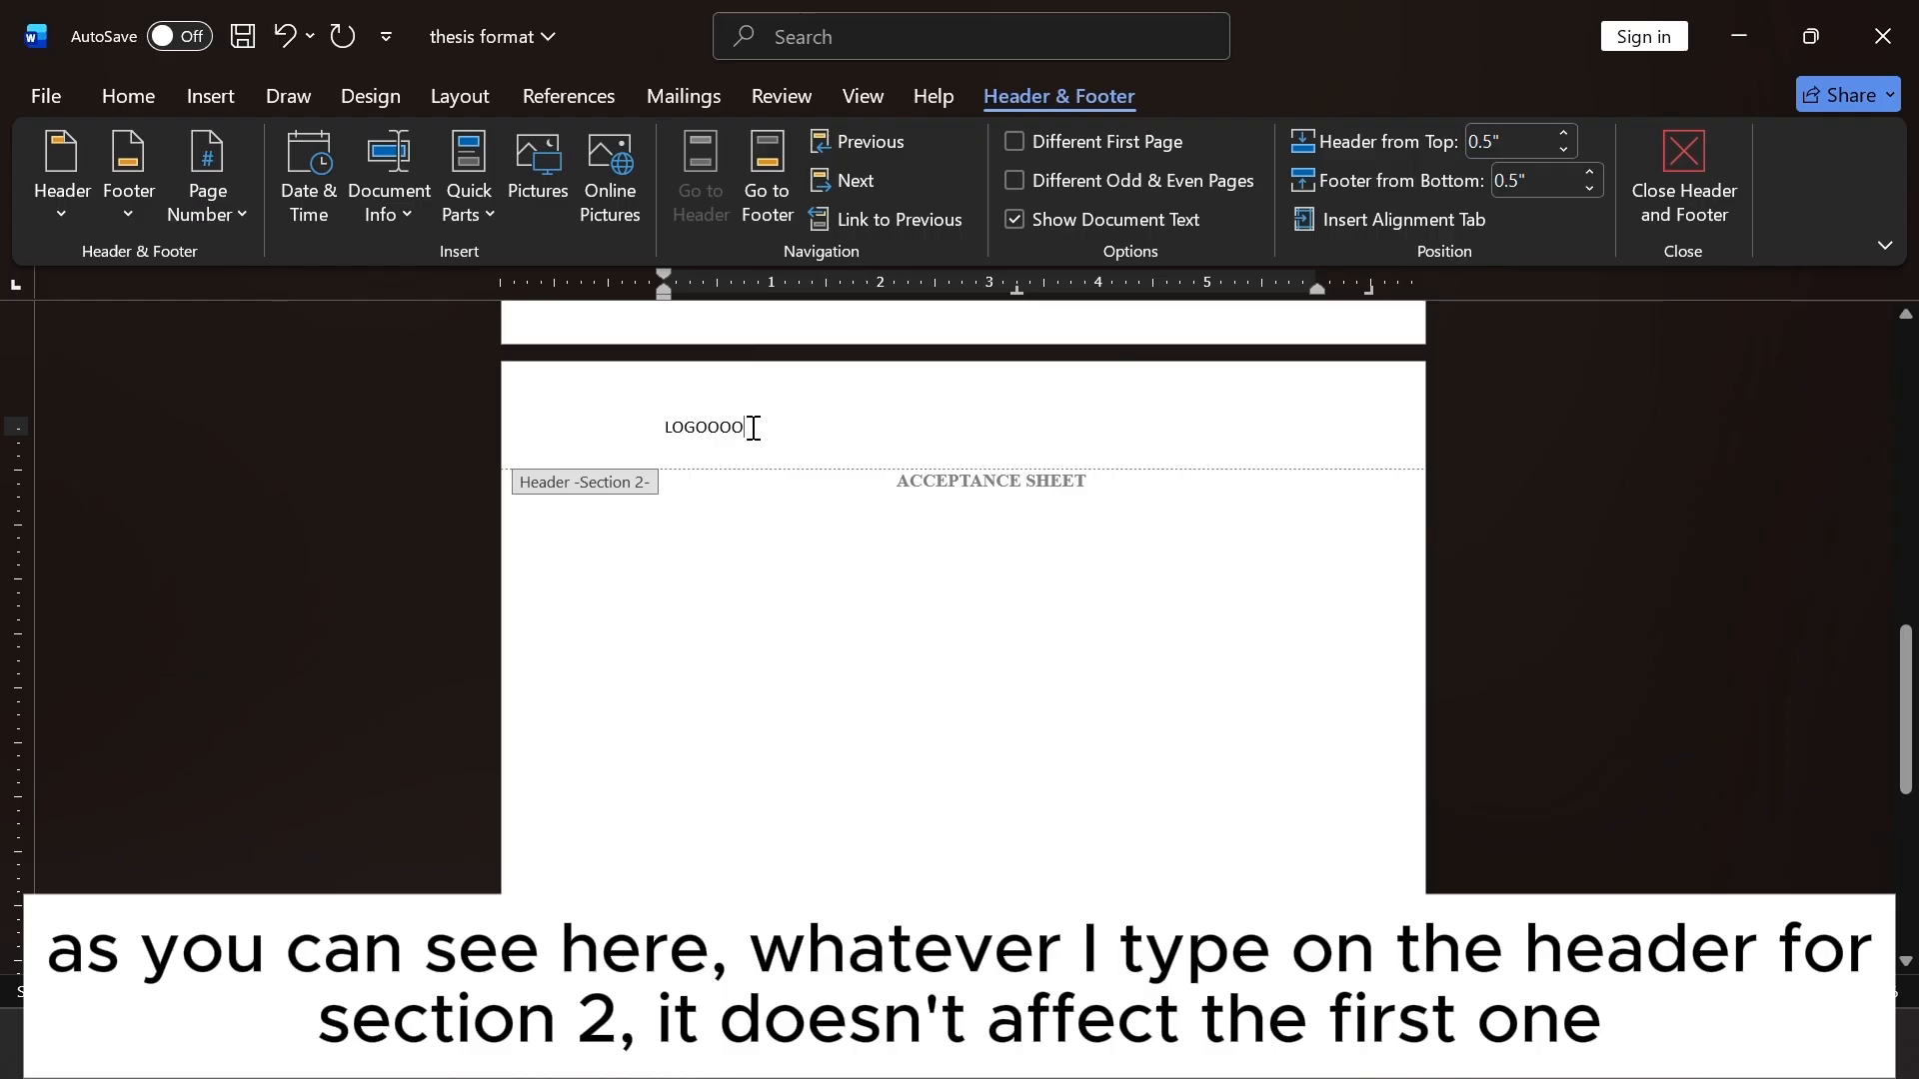
left_click_drag(753, 428, 657, 437)
key("BackSpace")
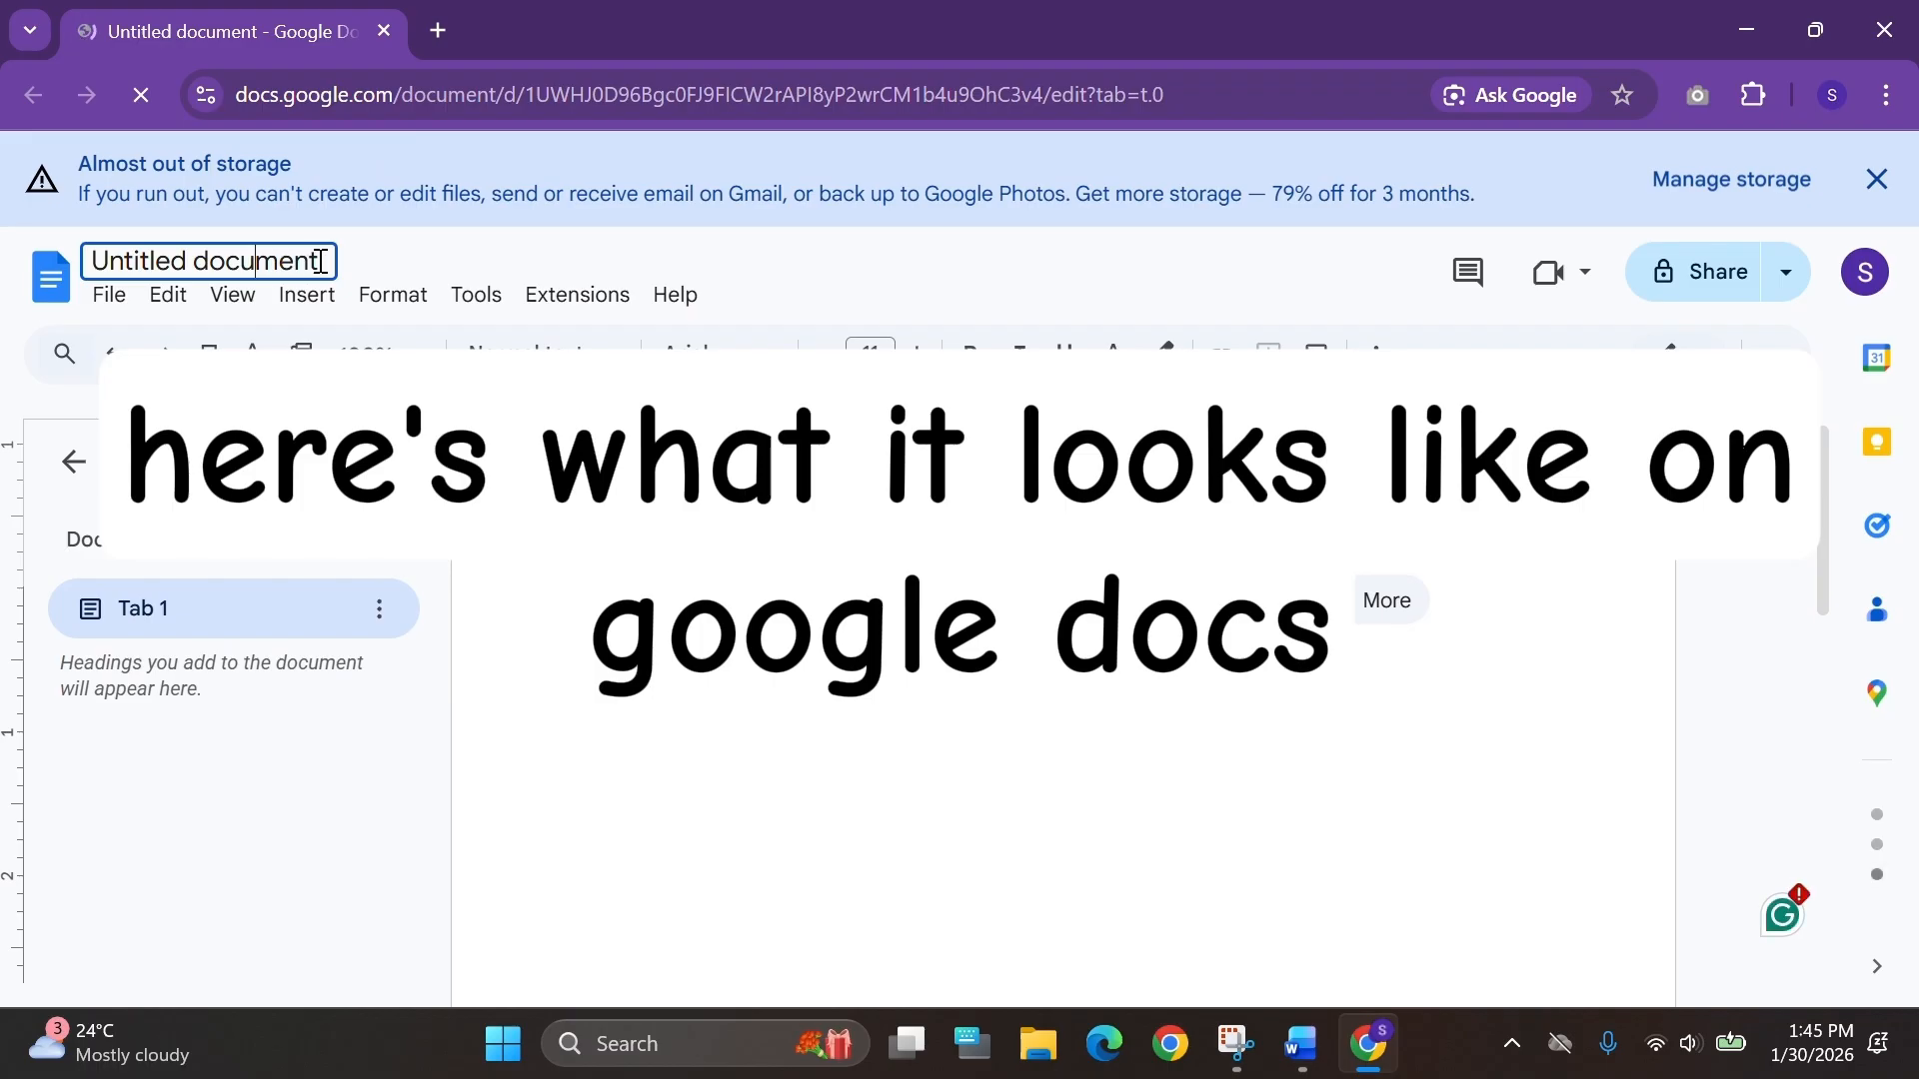
Switch to Google Docs and rename the untitled document as THESIS FORMAT.
left_click_drag(328, 262, 93, 261)
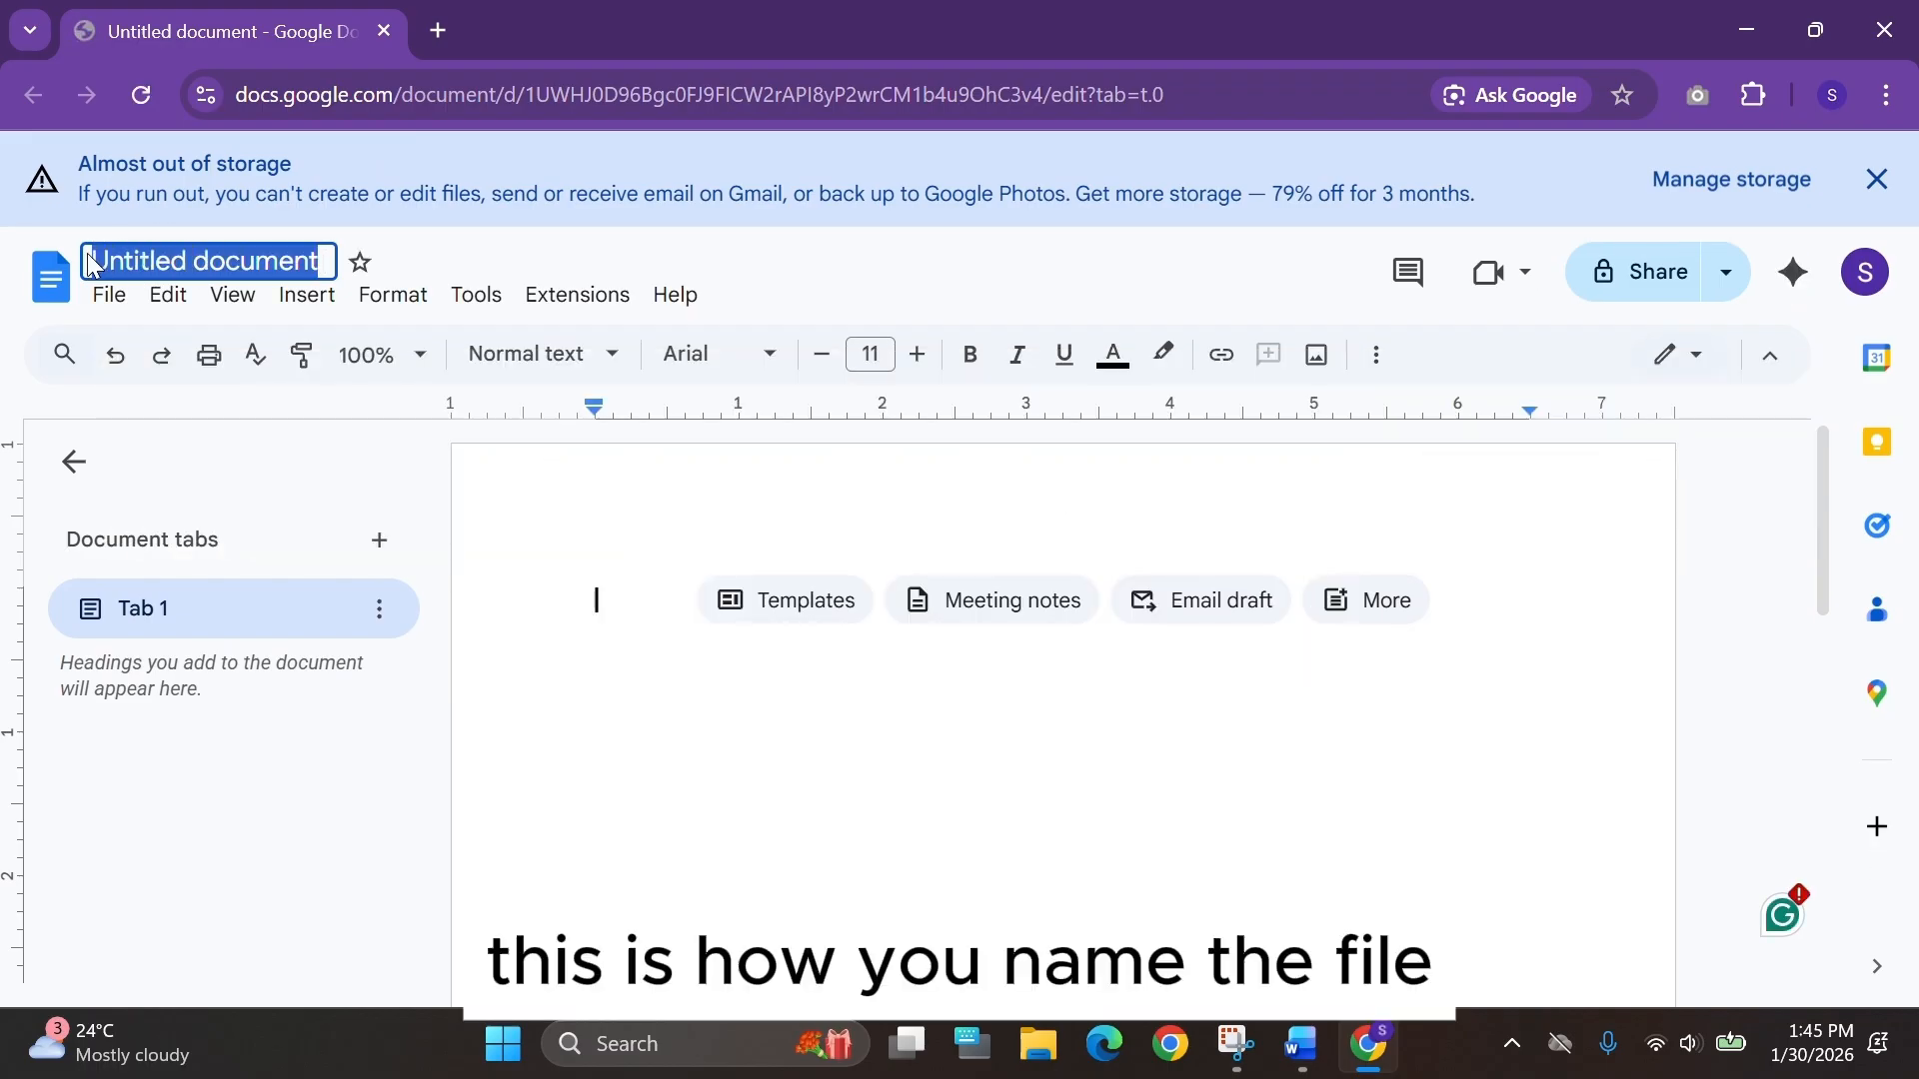
type("TH")
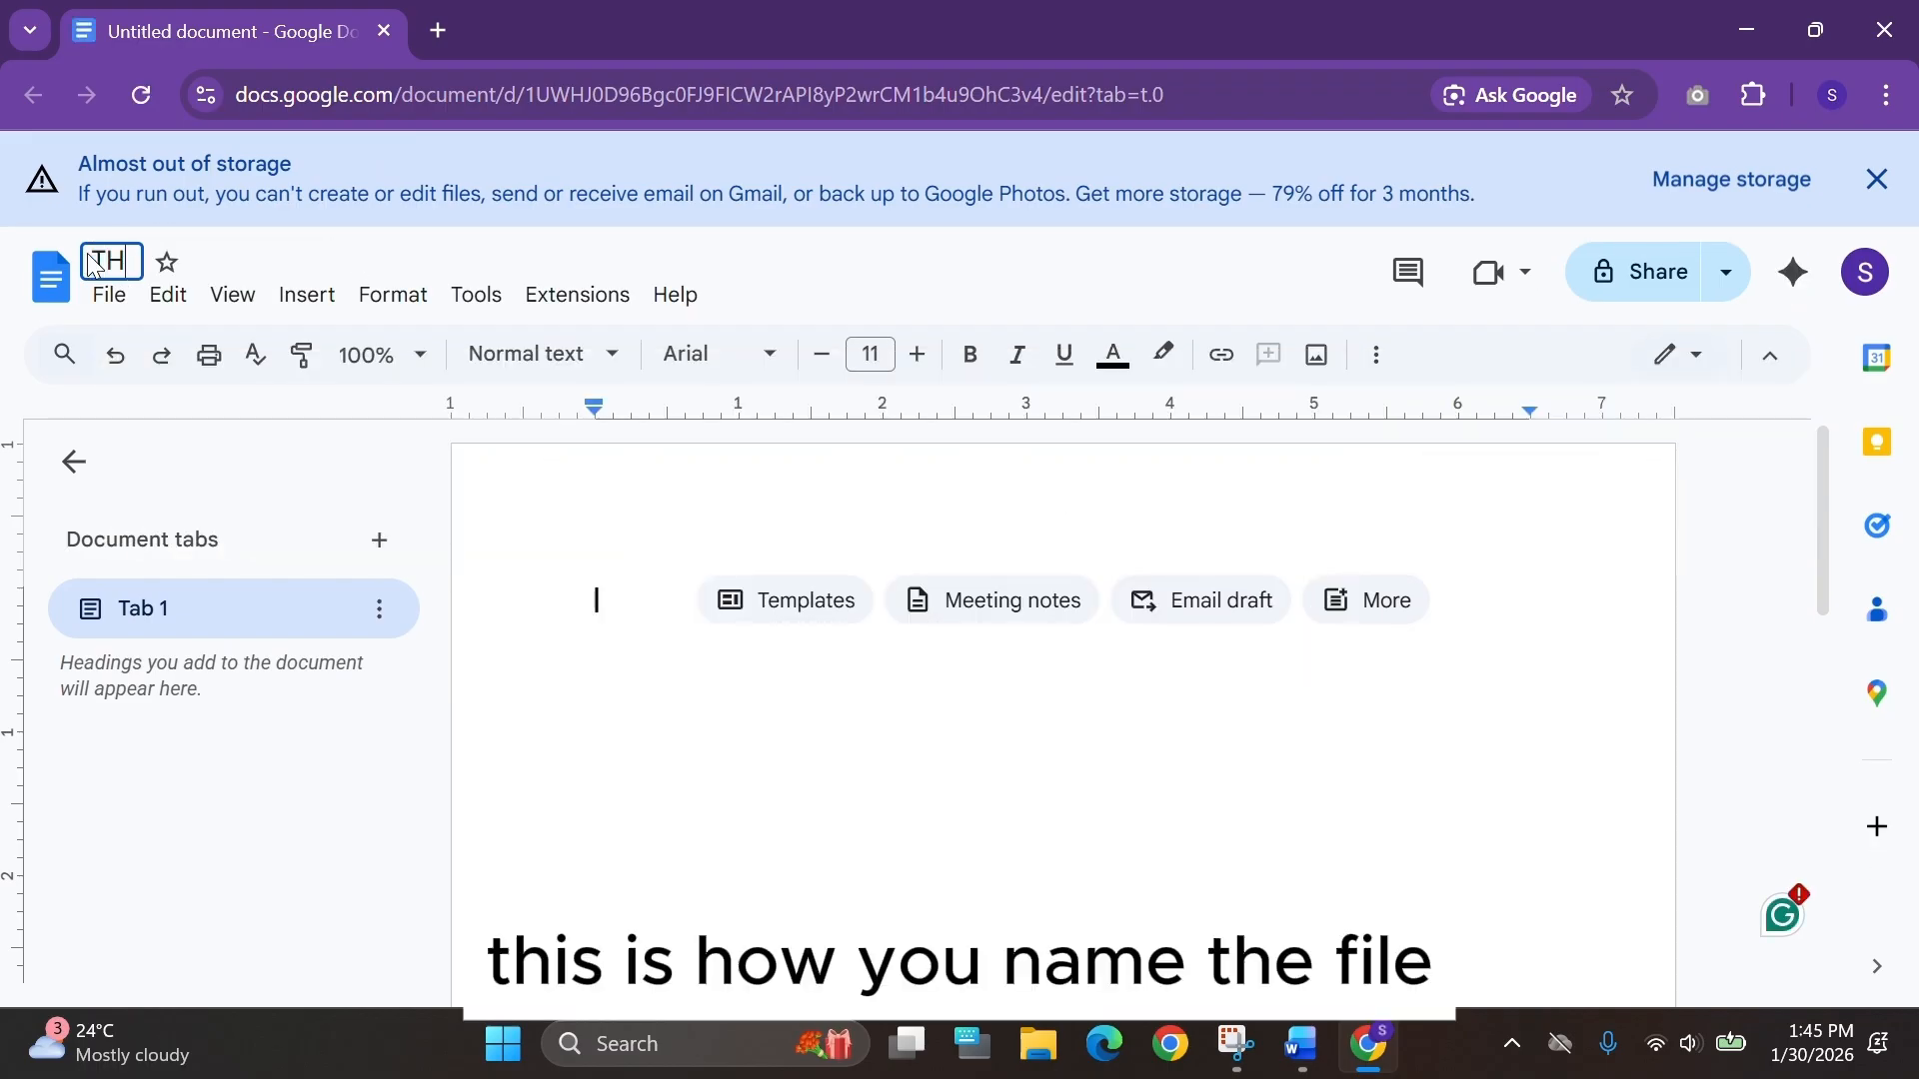
type("ESIS FORM")
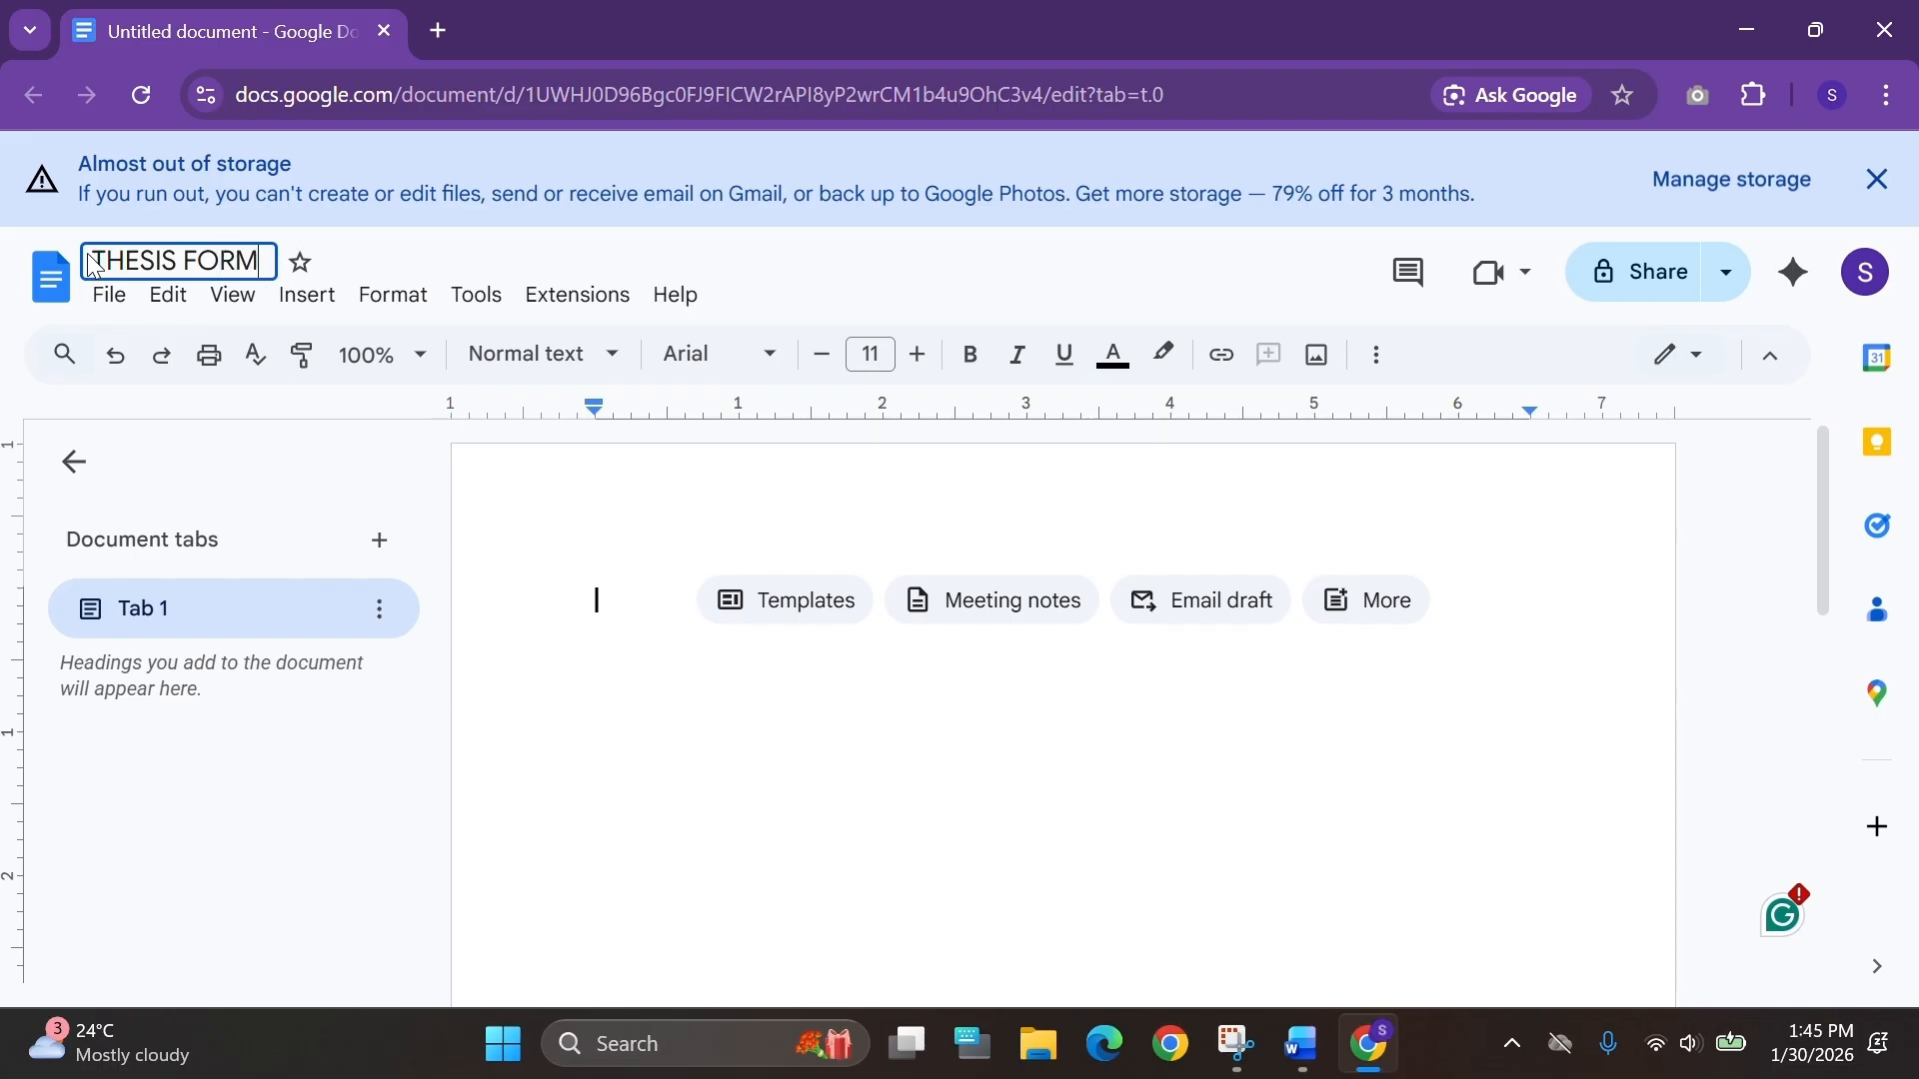
type("AT")
key("Return")
Look through the Format menu for page margin options.
double_click(654, 377)
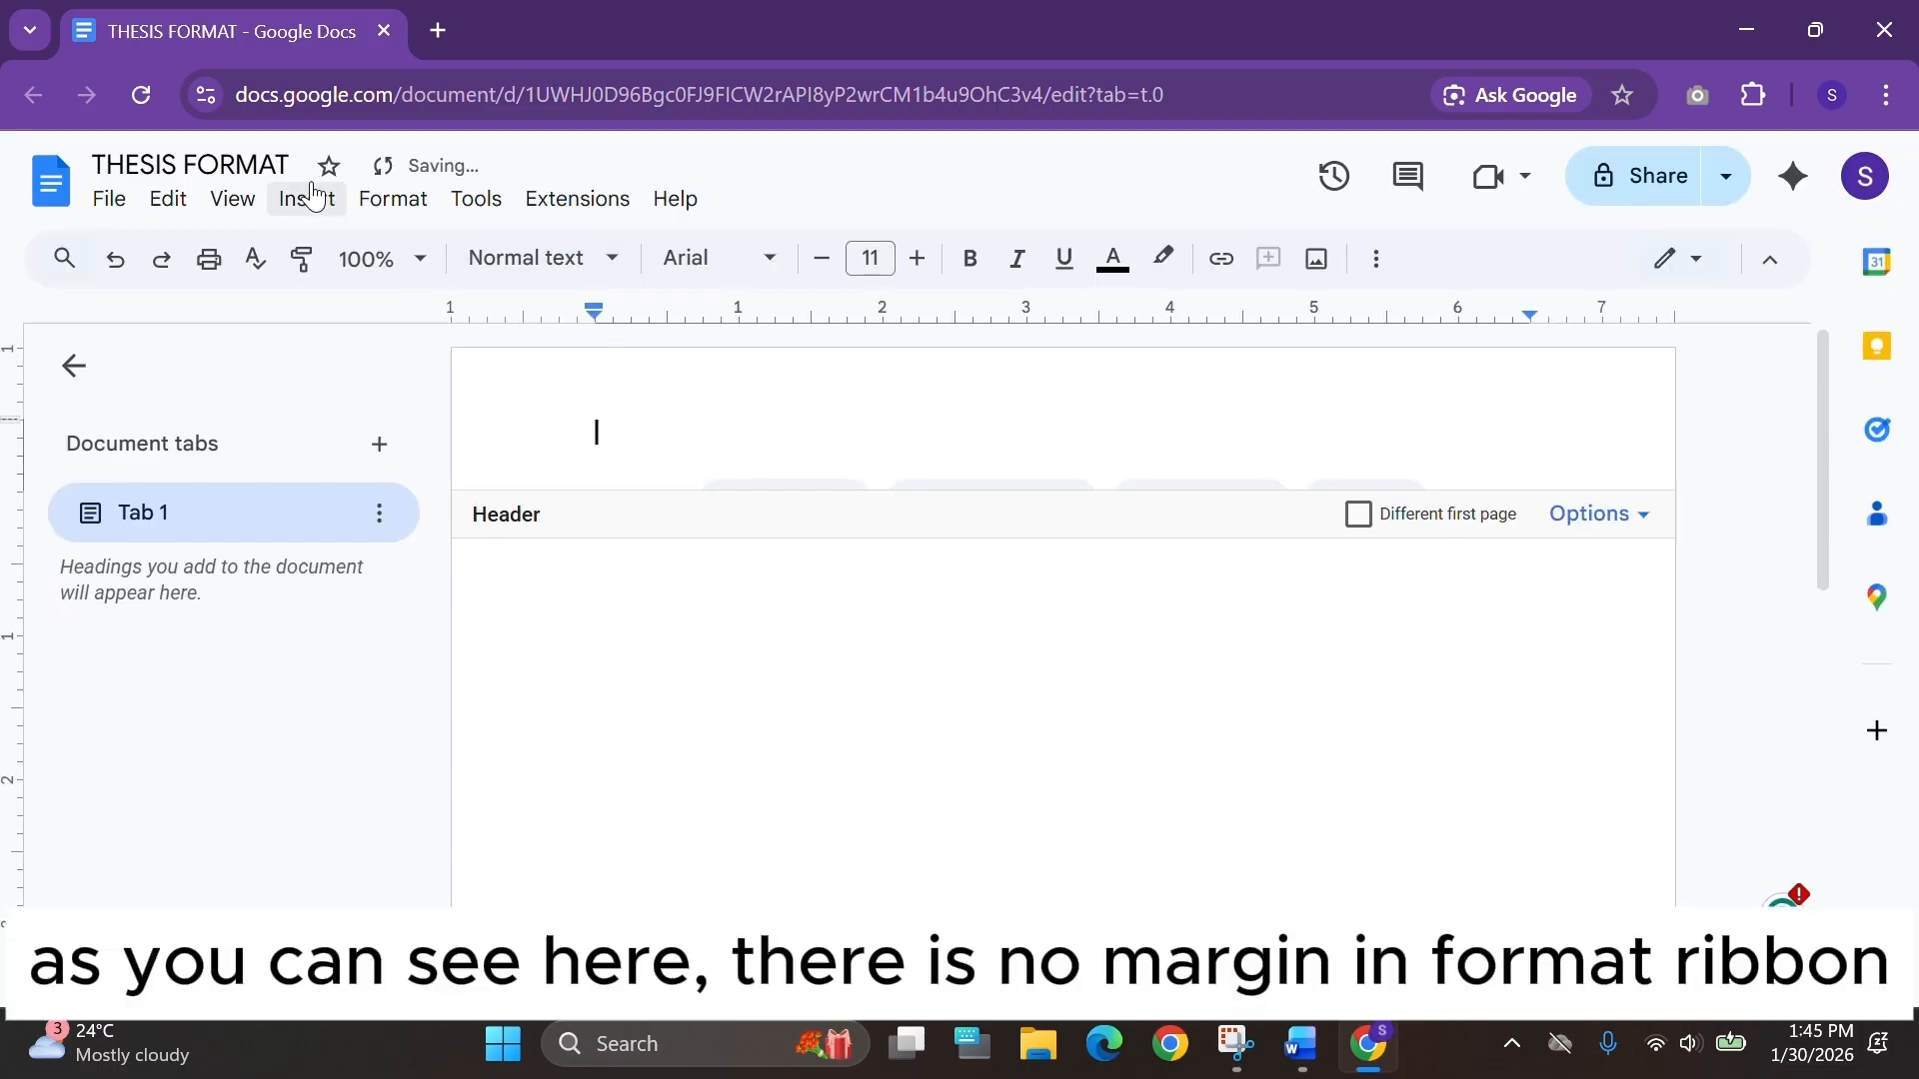
left_click(394, 203)
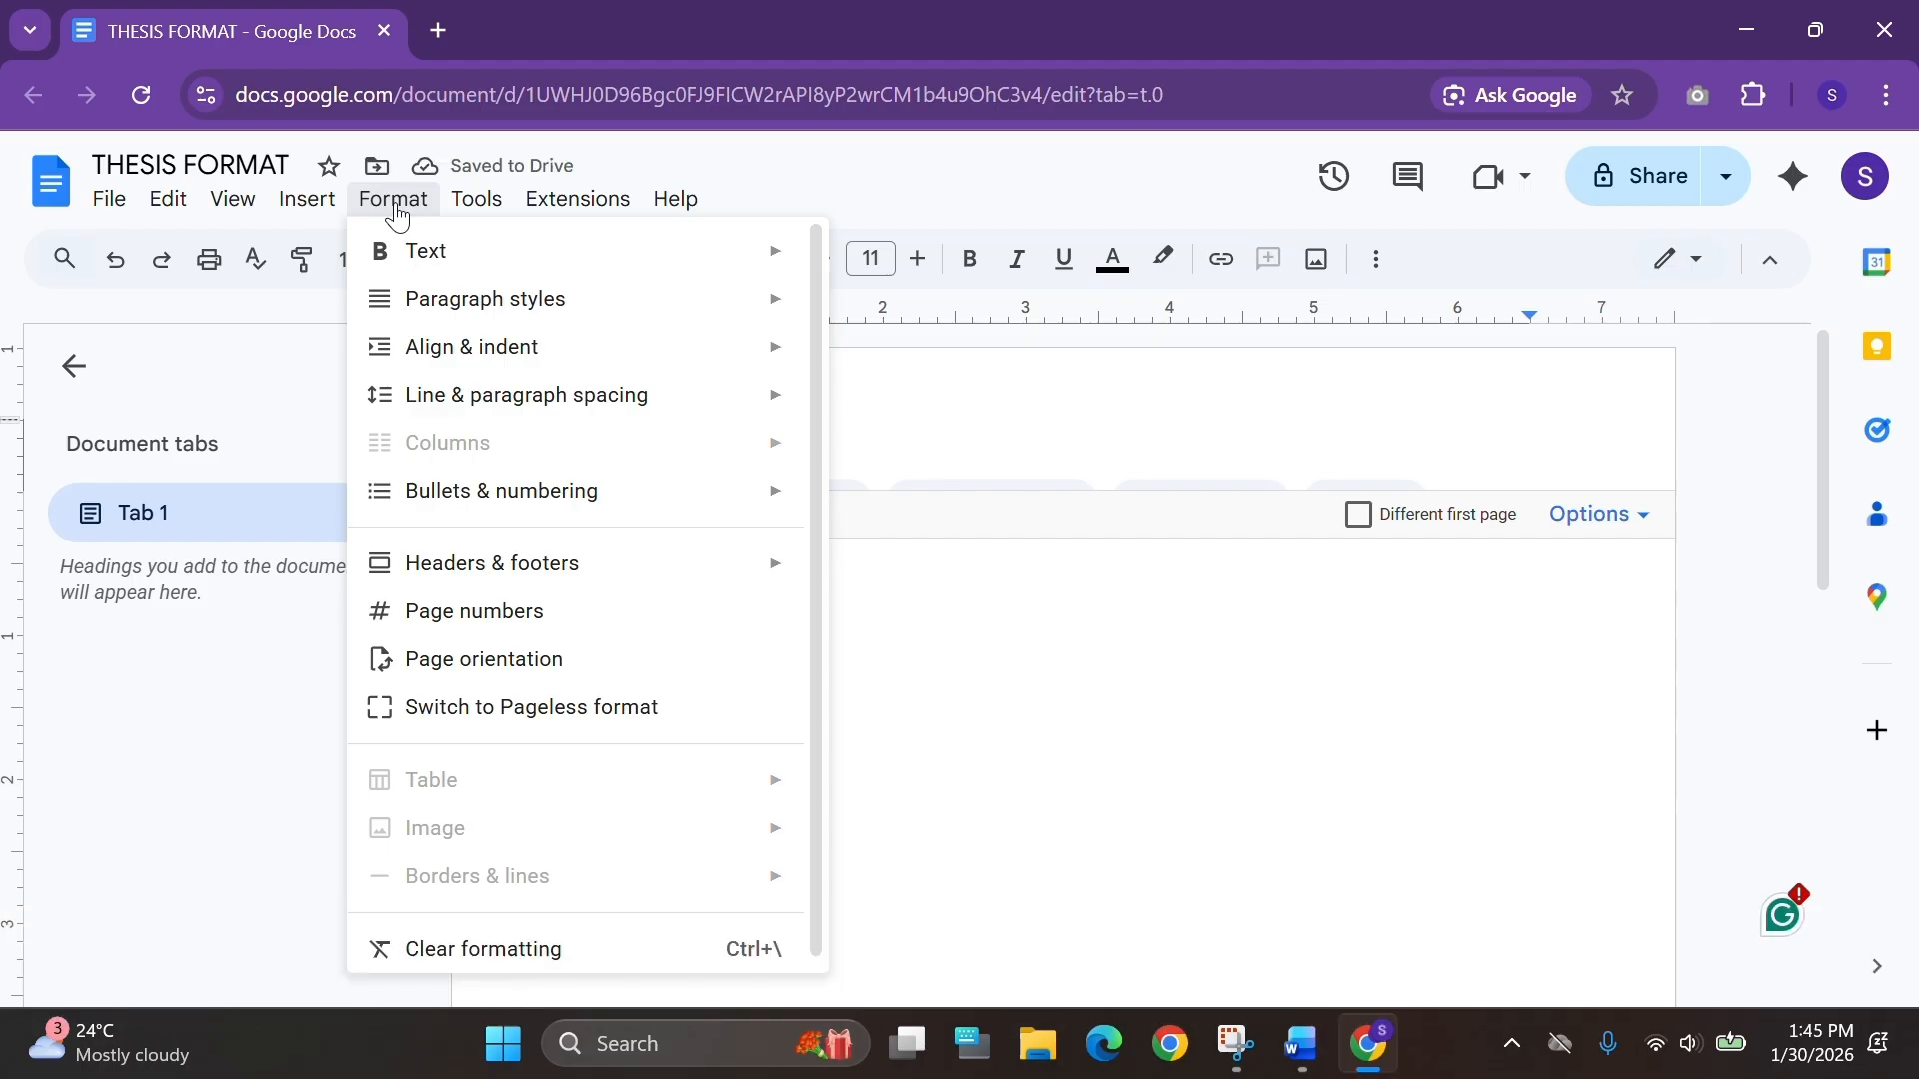
left_click(802, 50)
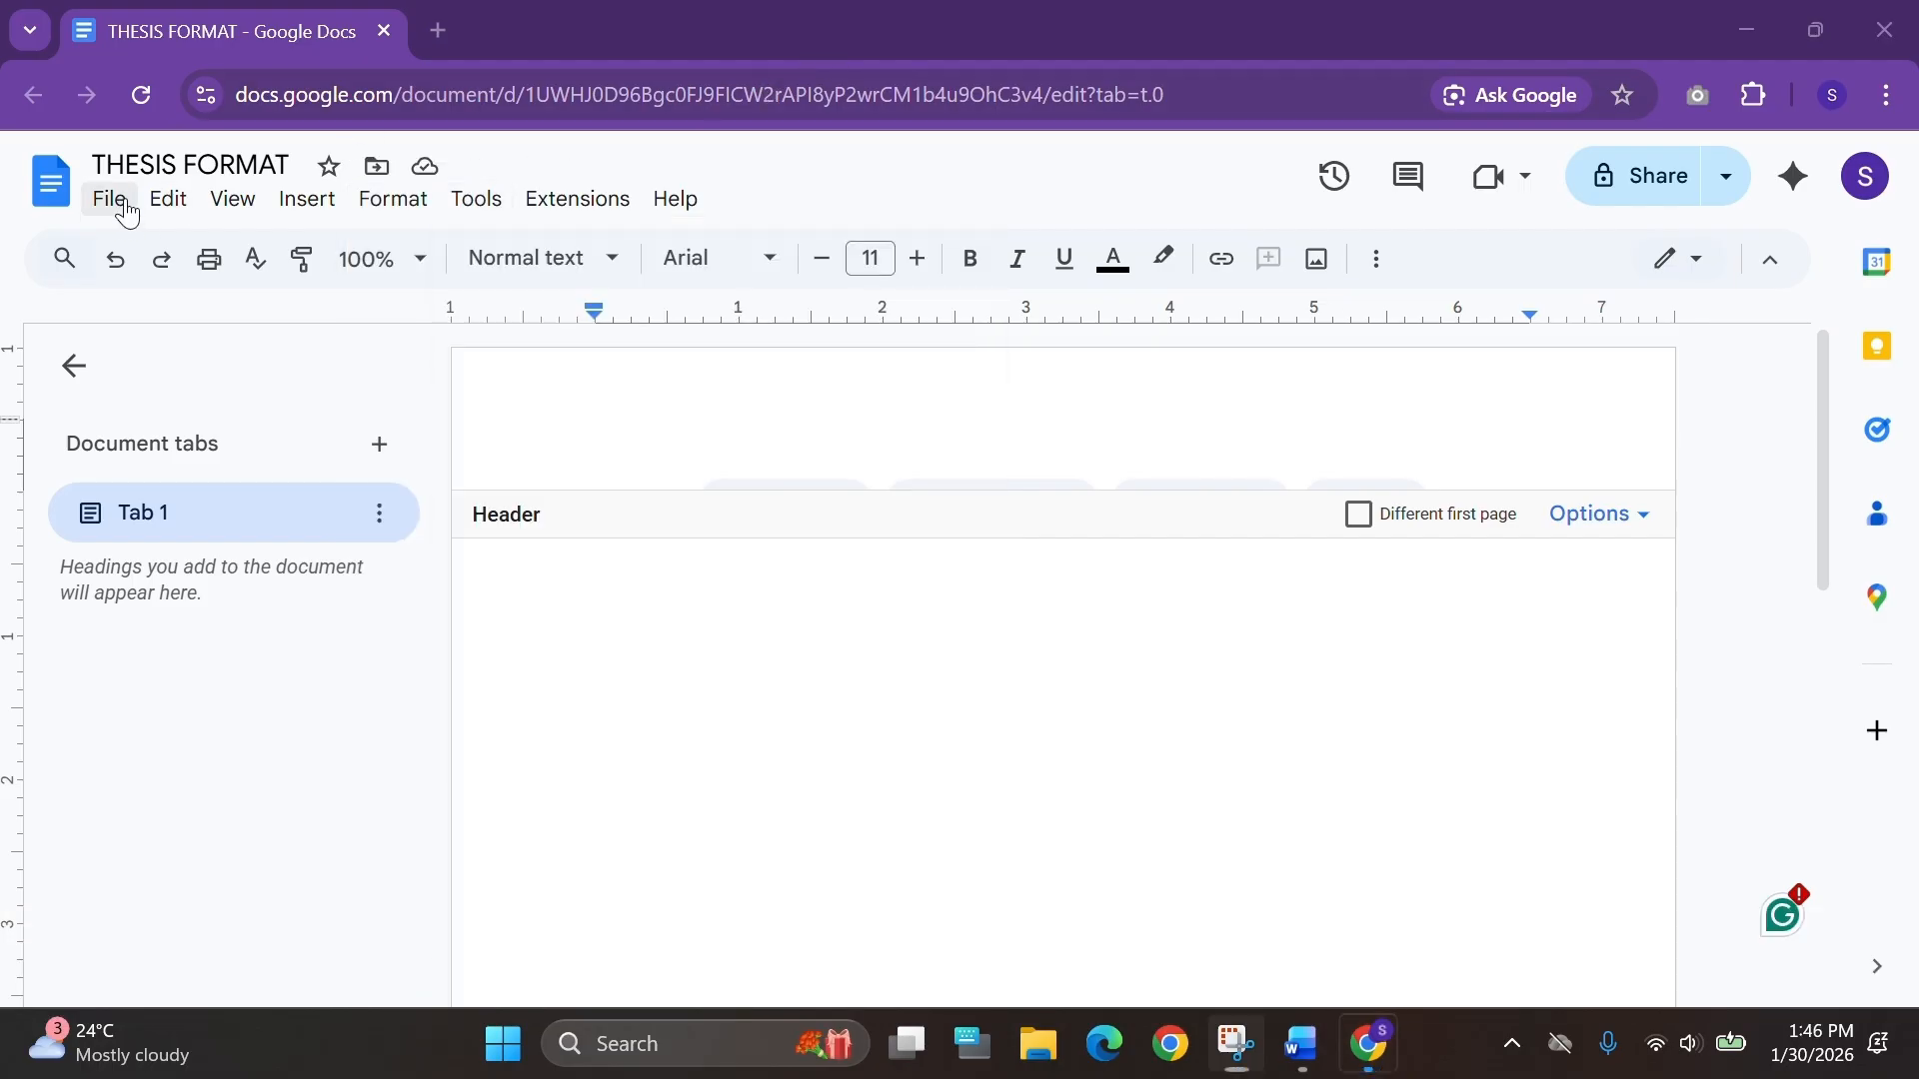
Open Page setup, keep the Letter (8.5" x 11") paper size, and set the left margin to 1.5 inches.
left_click(121, 203)
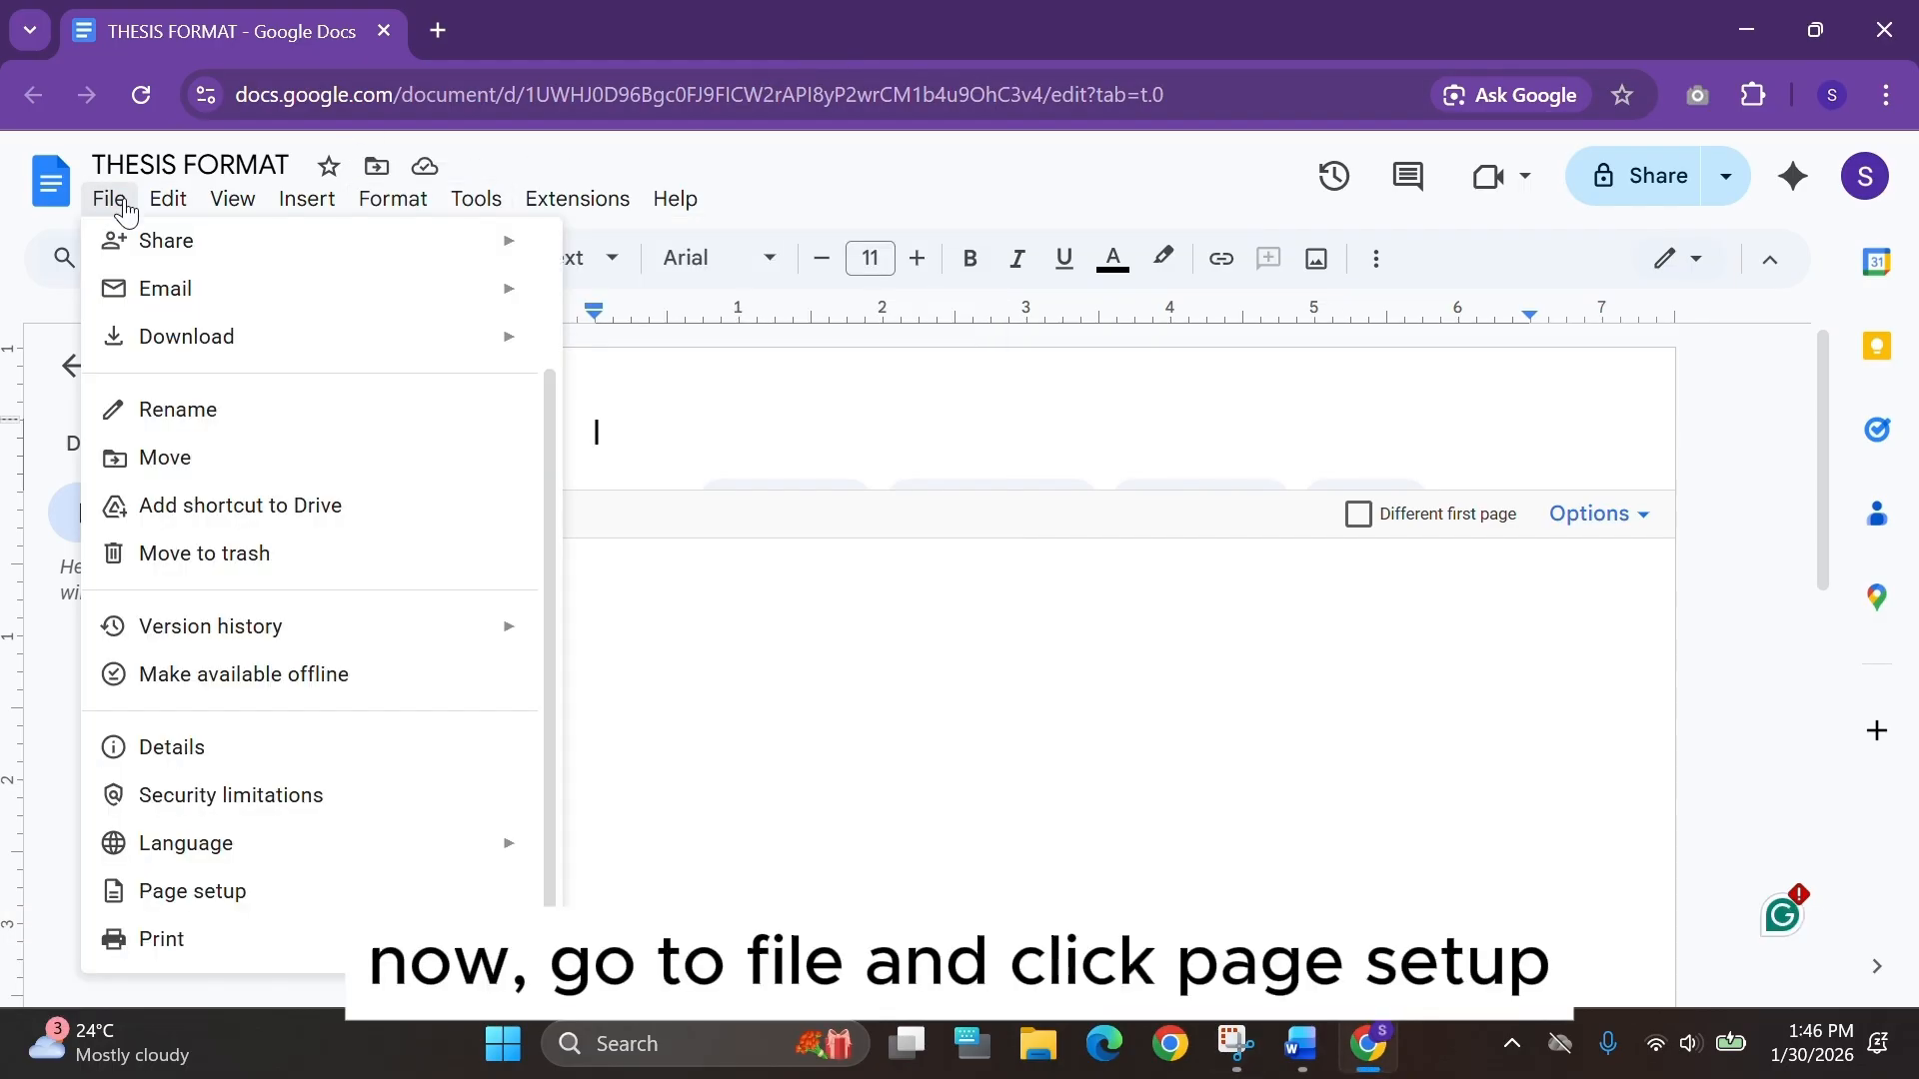
left_click(249, 893)
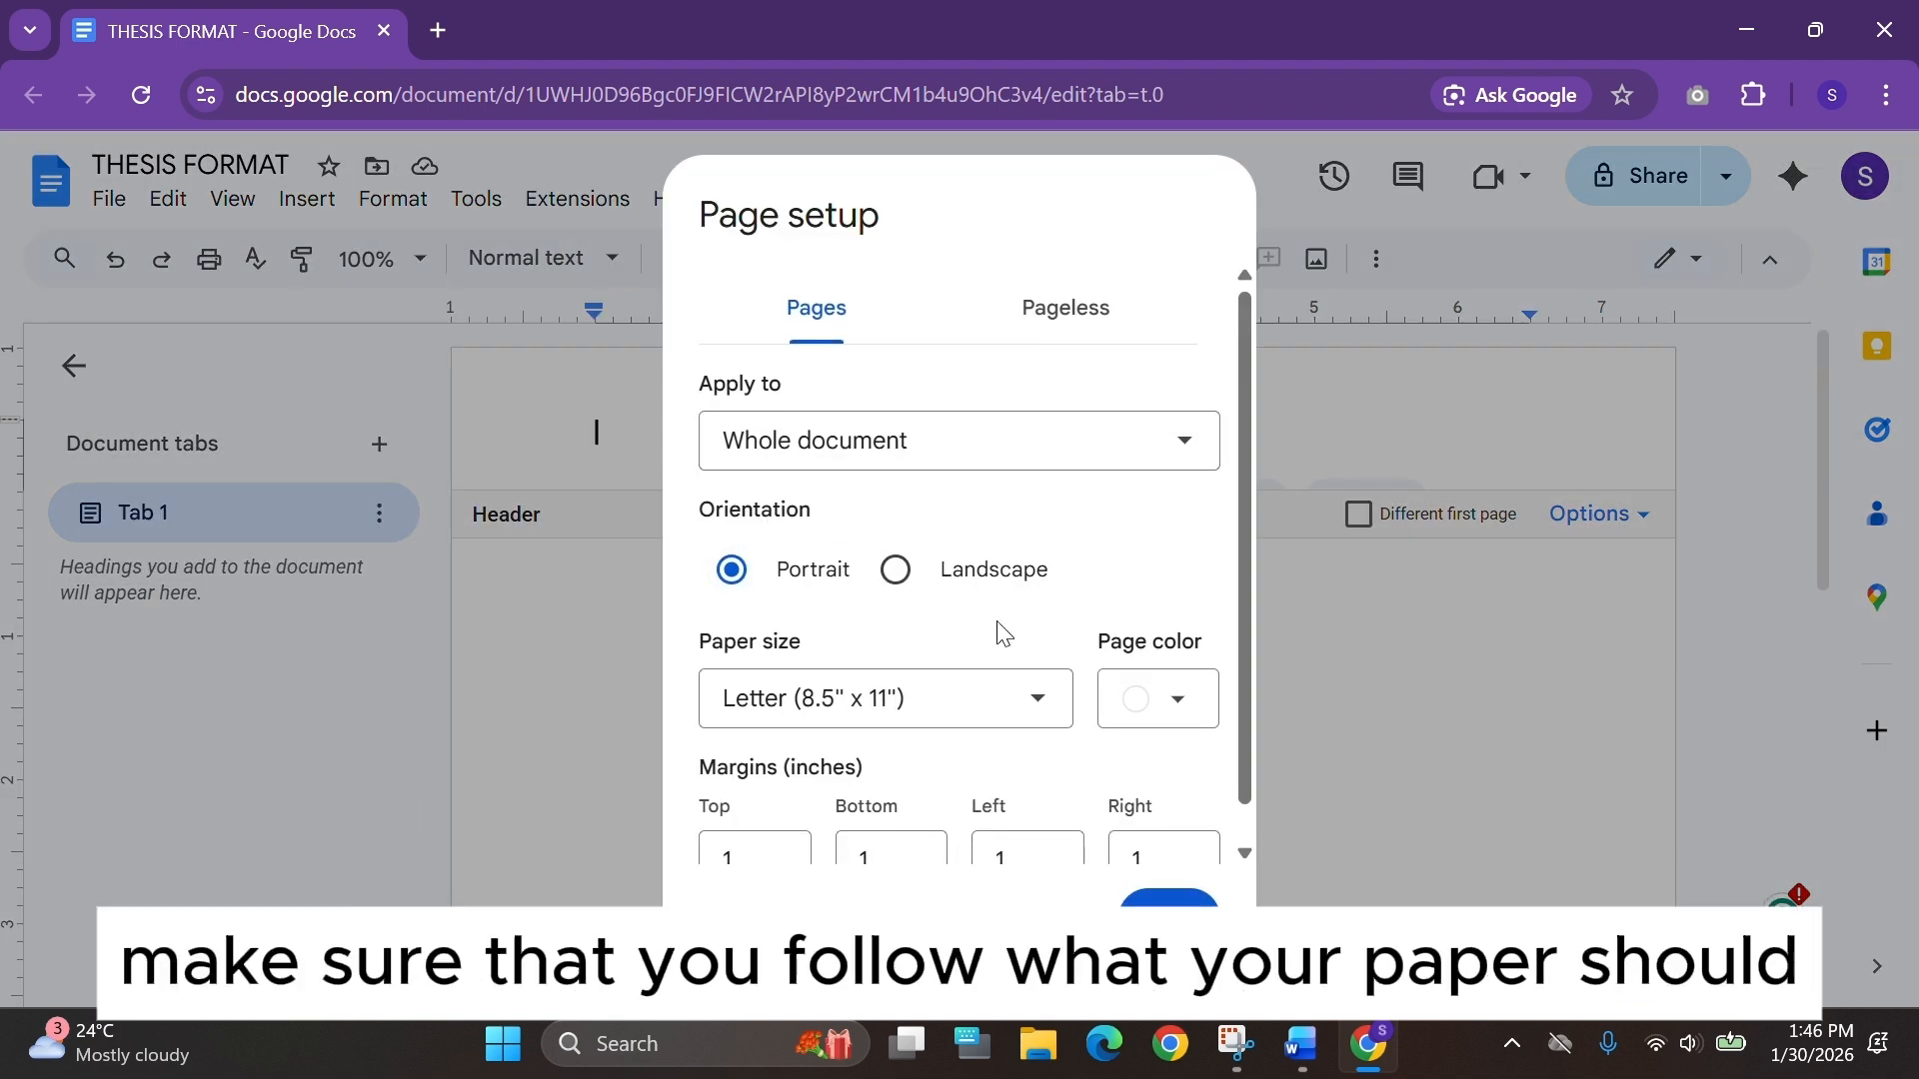
scroll(1002, 633, "down", 1)
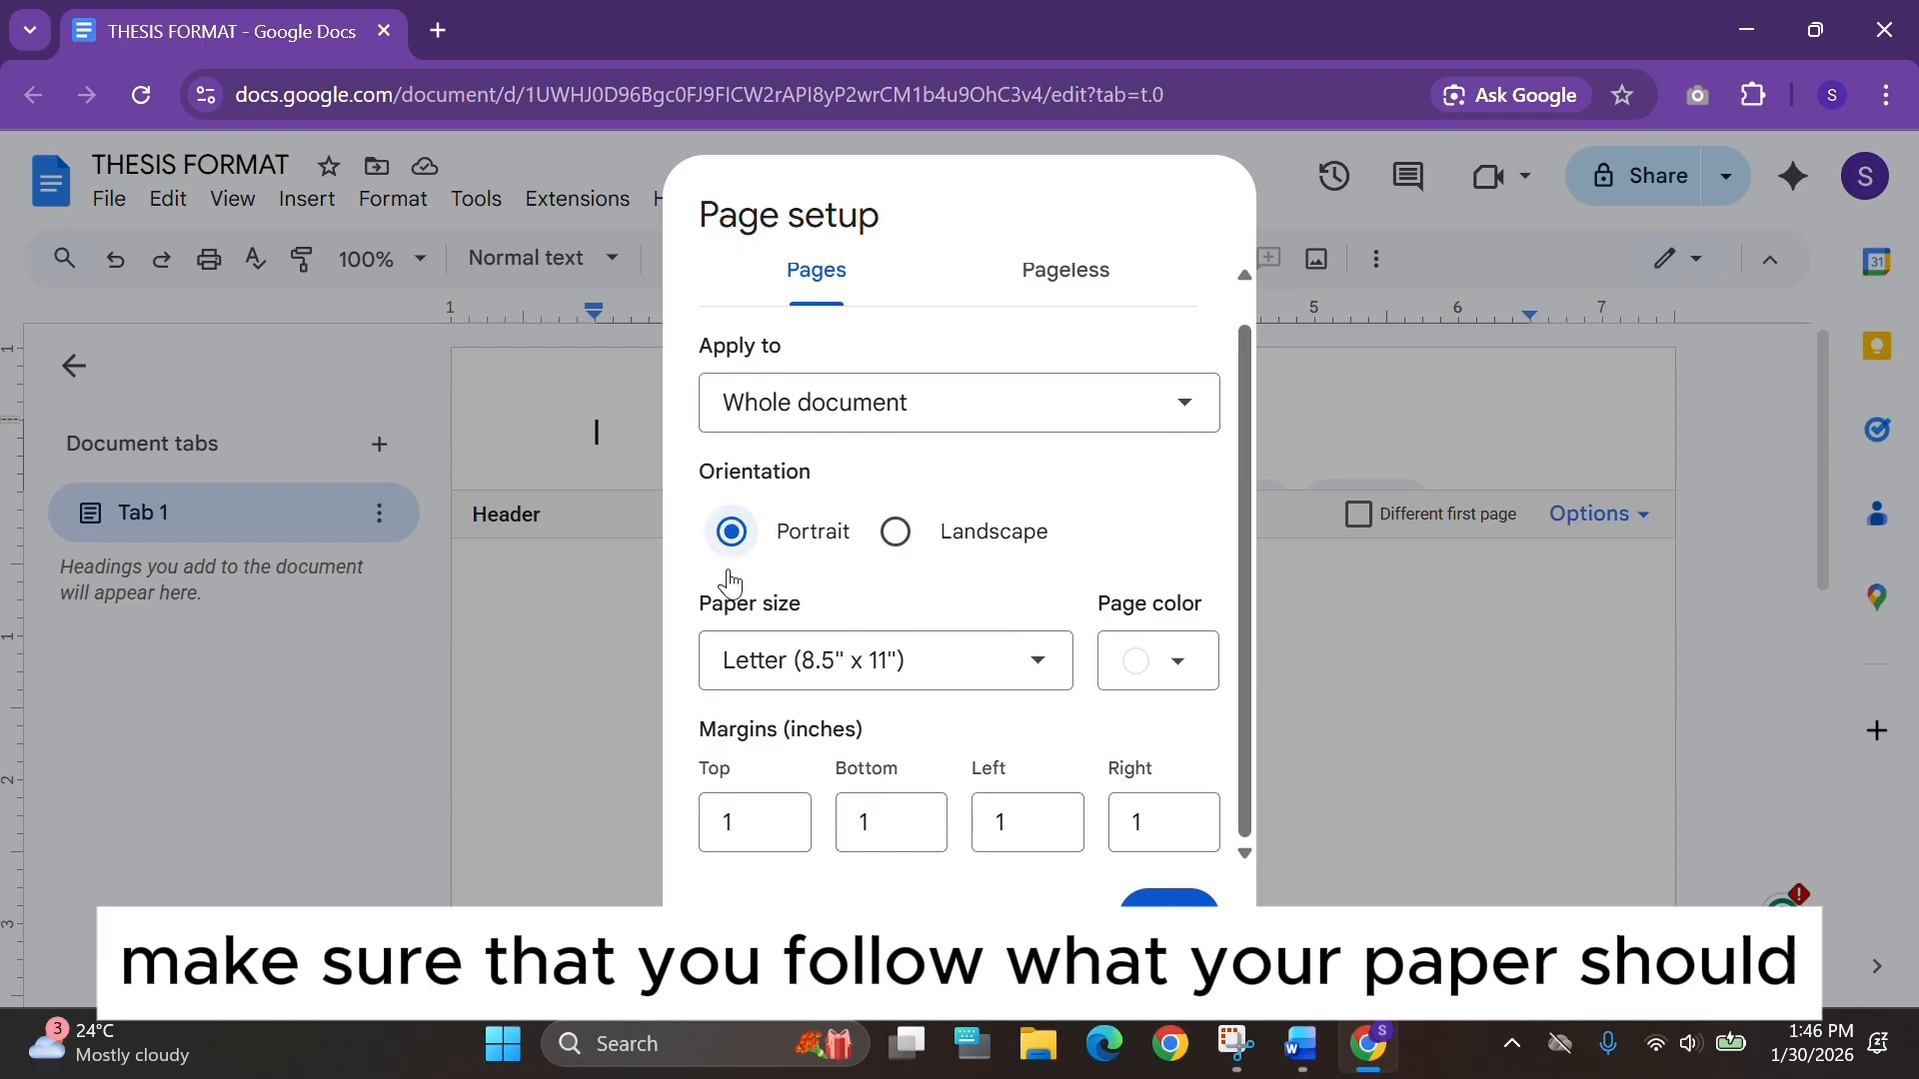
left_click(1058, 676)
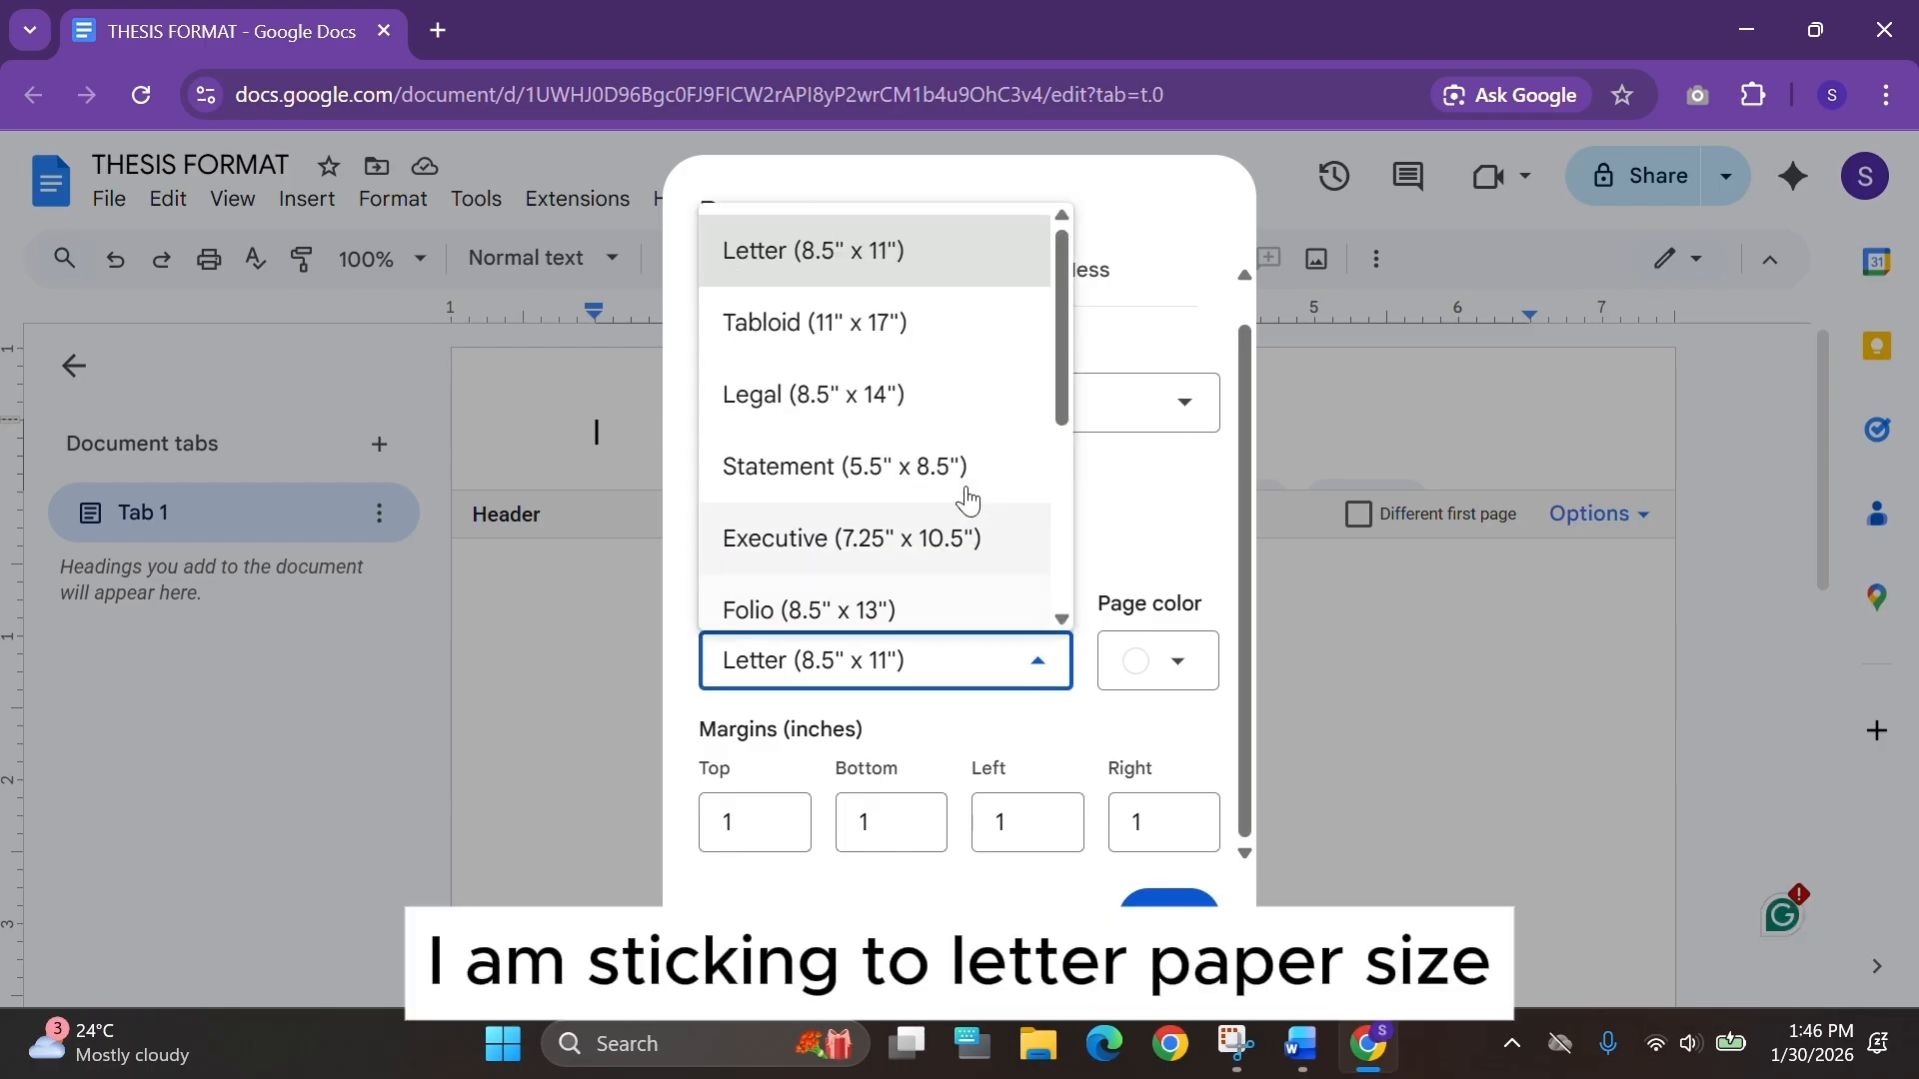
scroll(963, 495, "down", 3)
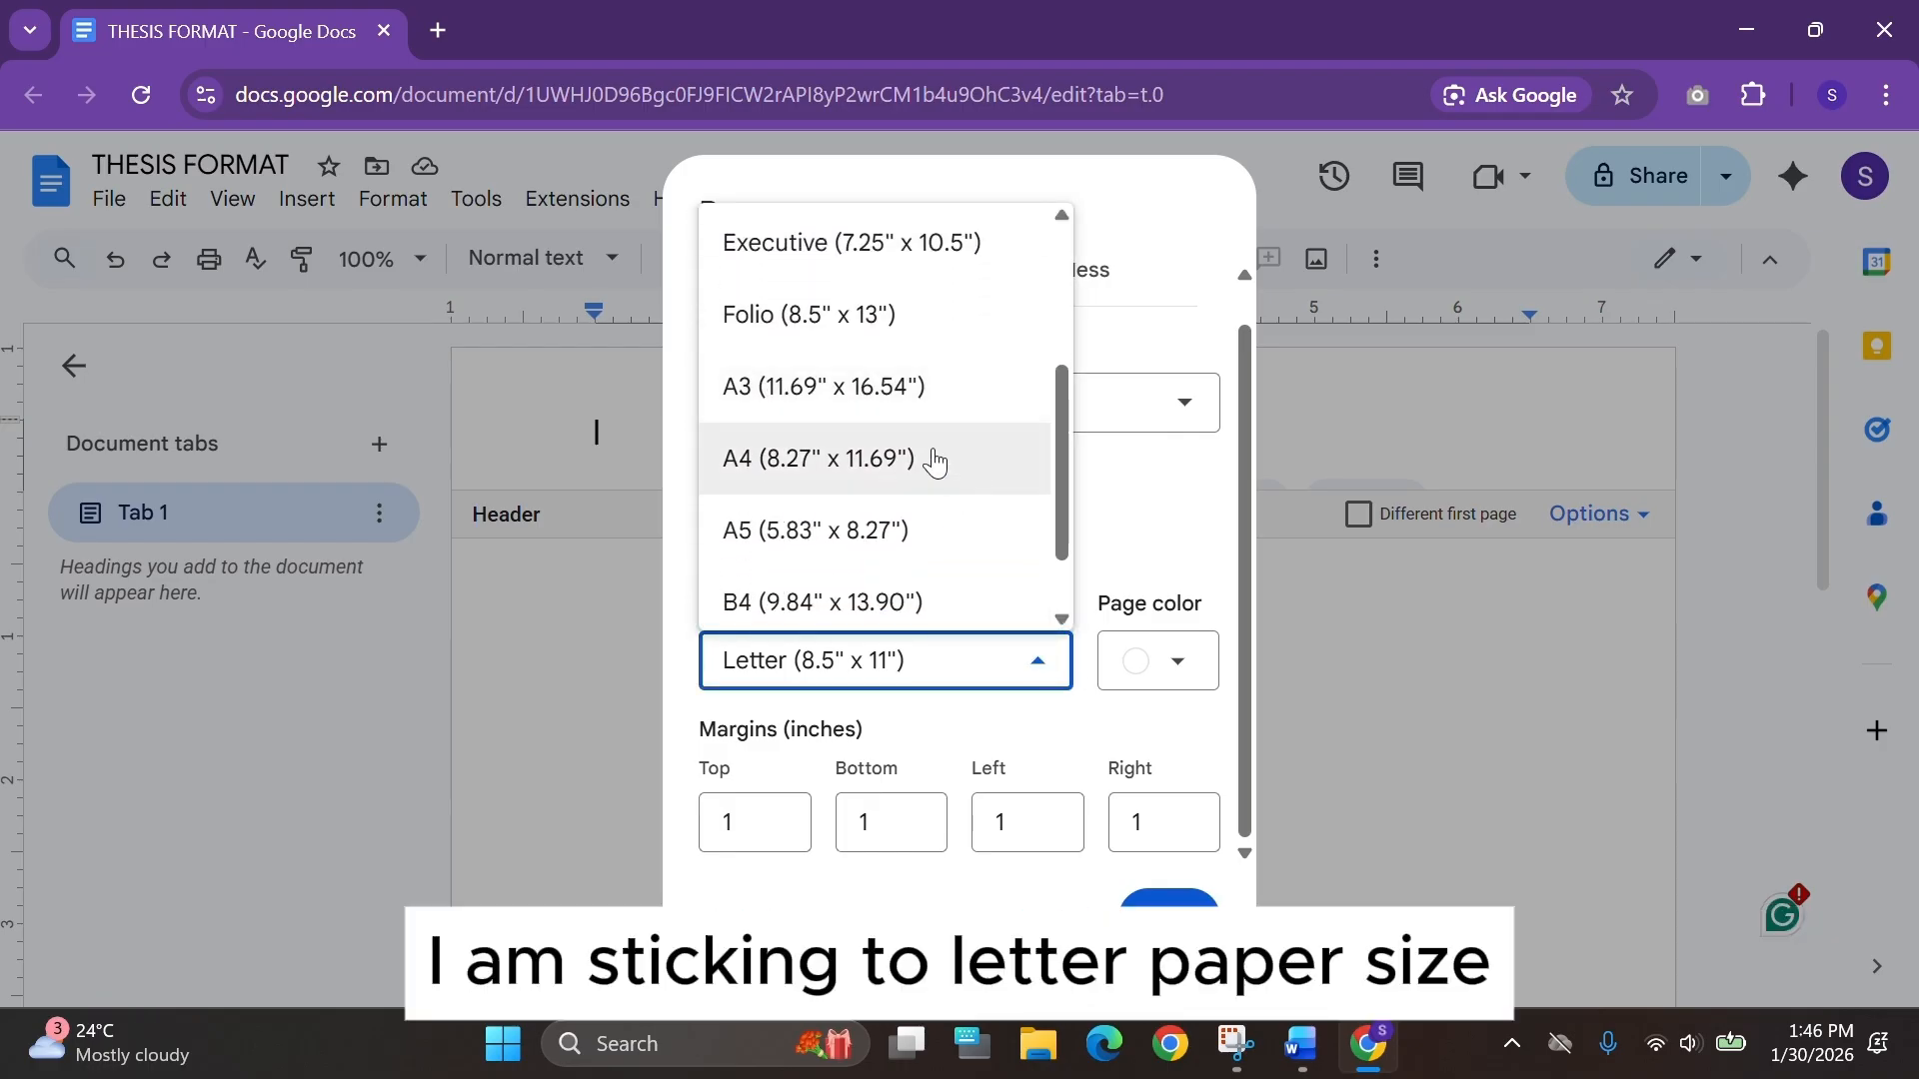
scroll(889, 465, "up", 3)
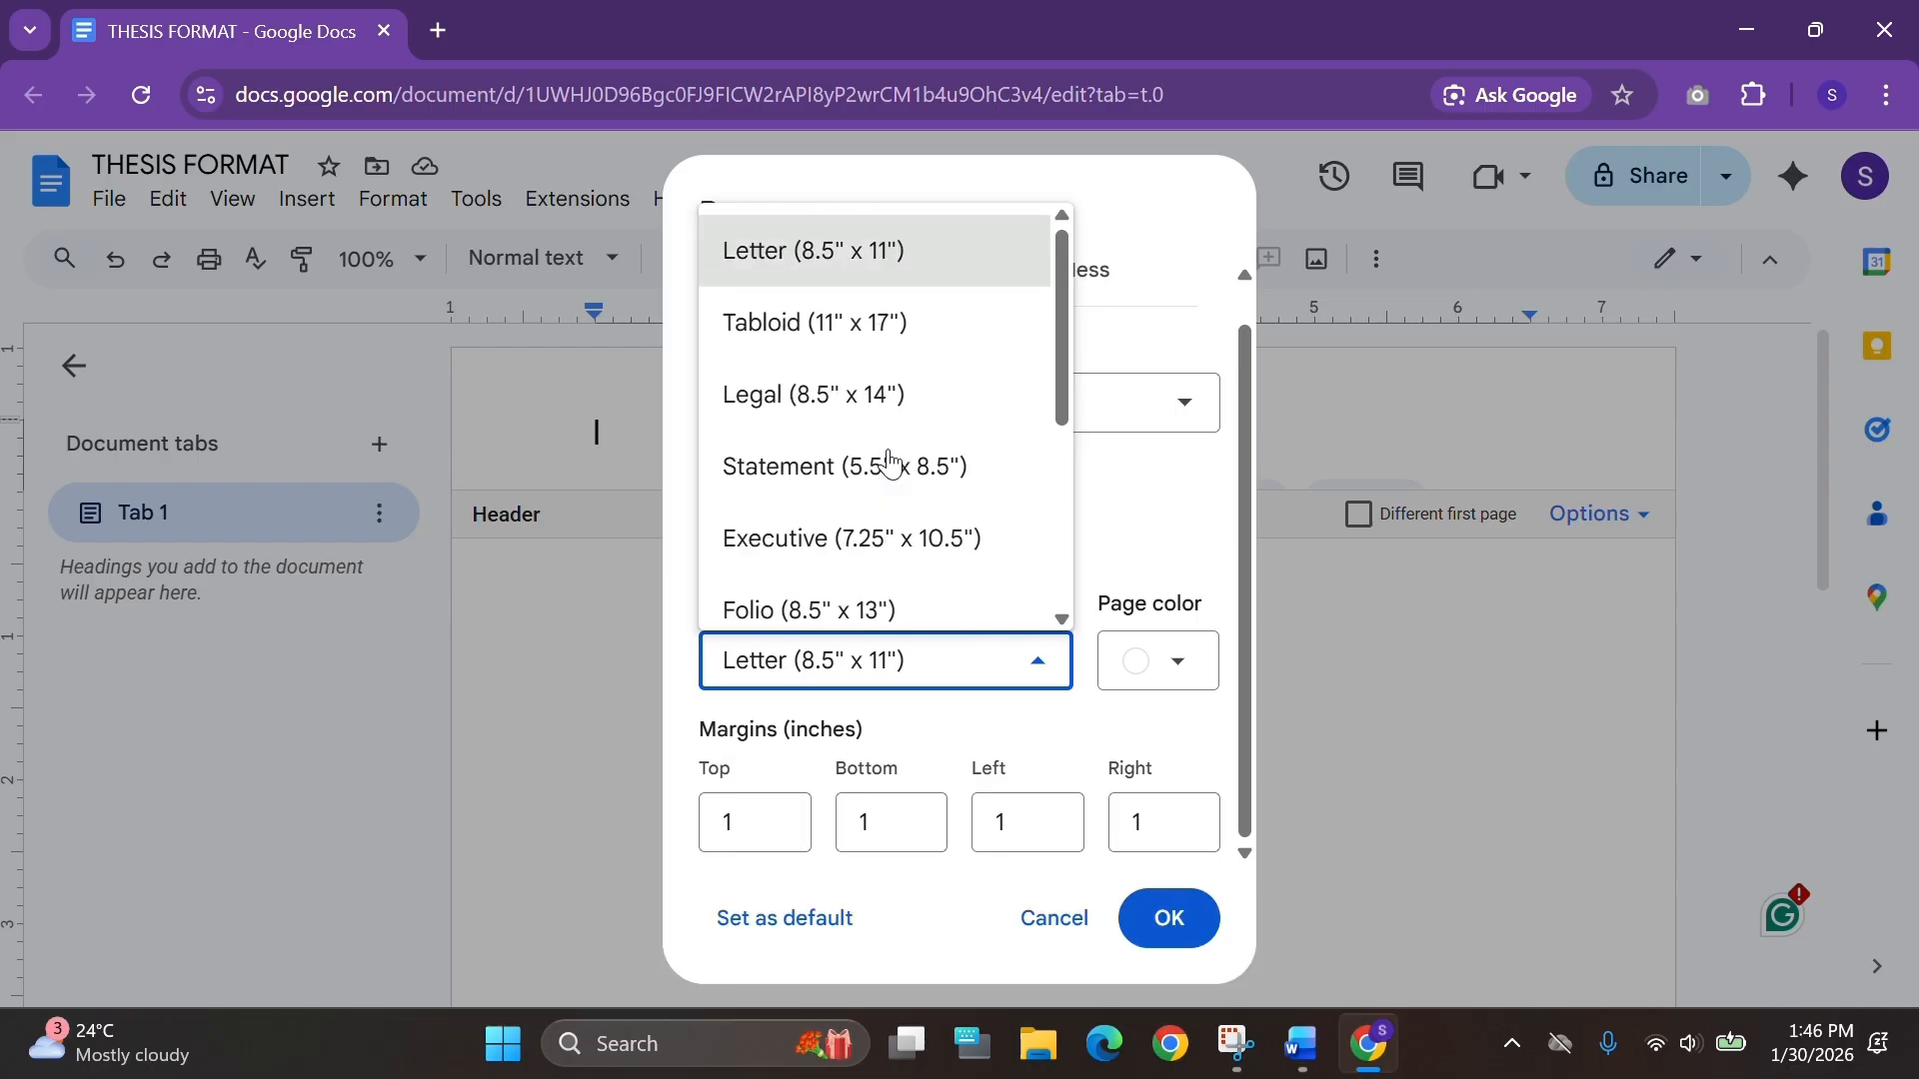
left_click(950, 285)
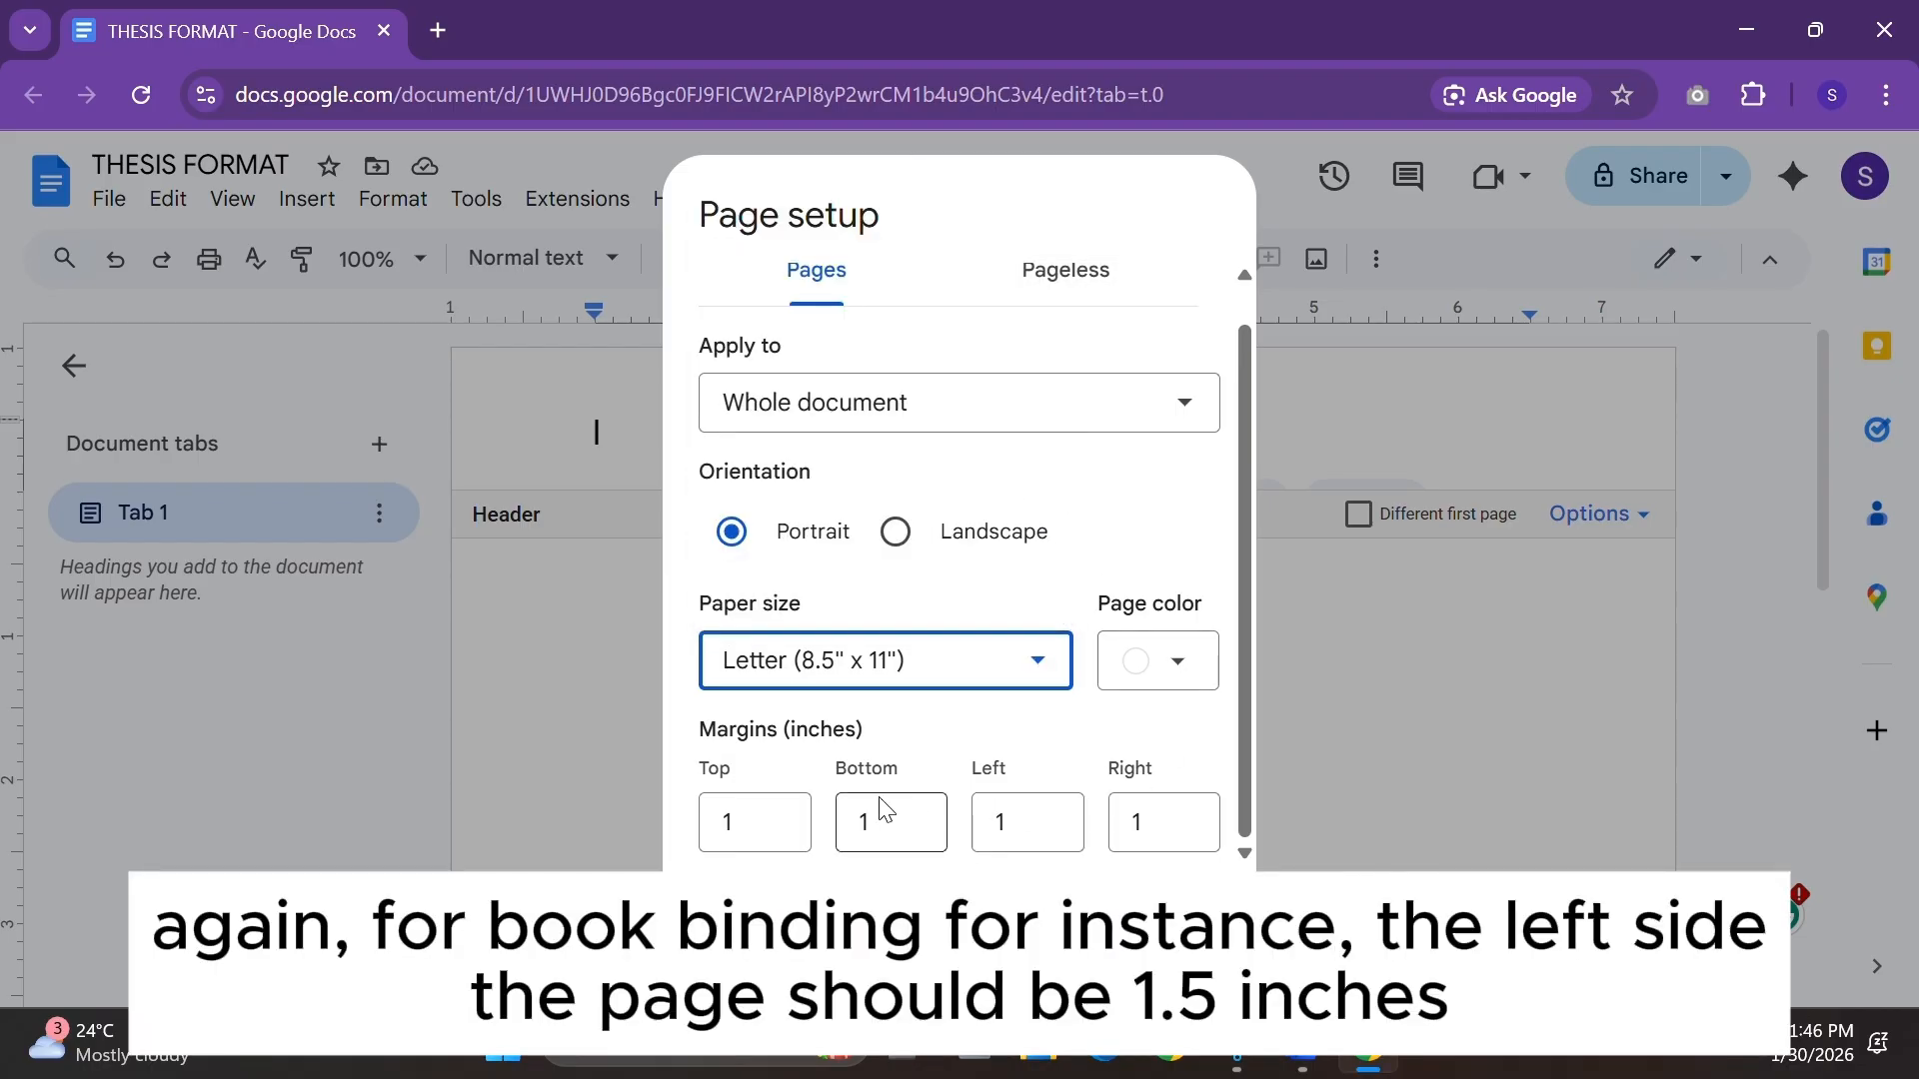
left_click(766, 822)
left_click(905, 821)
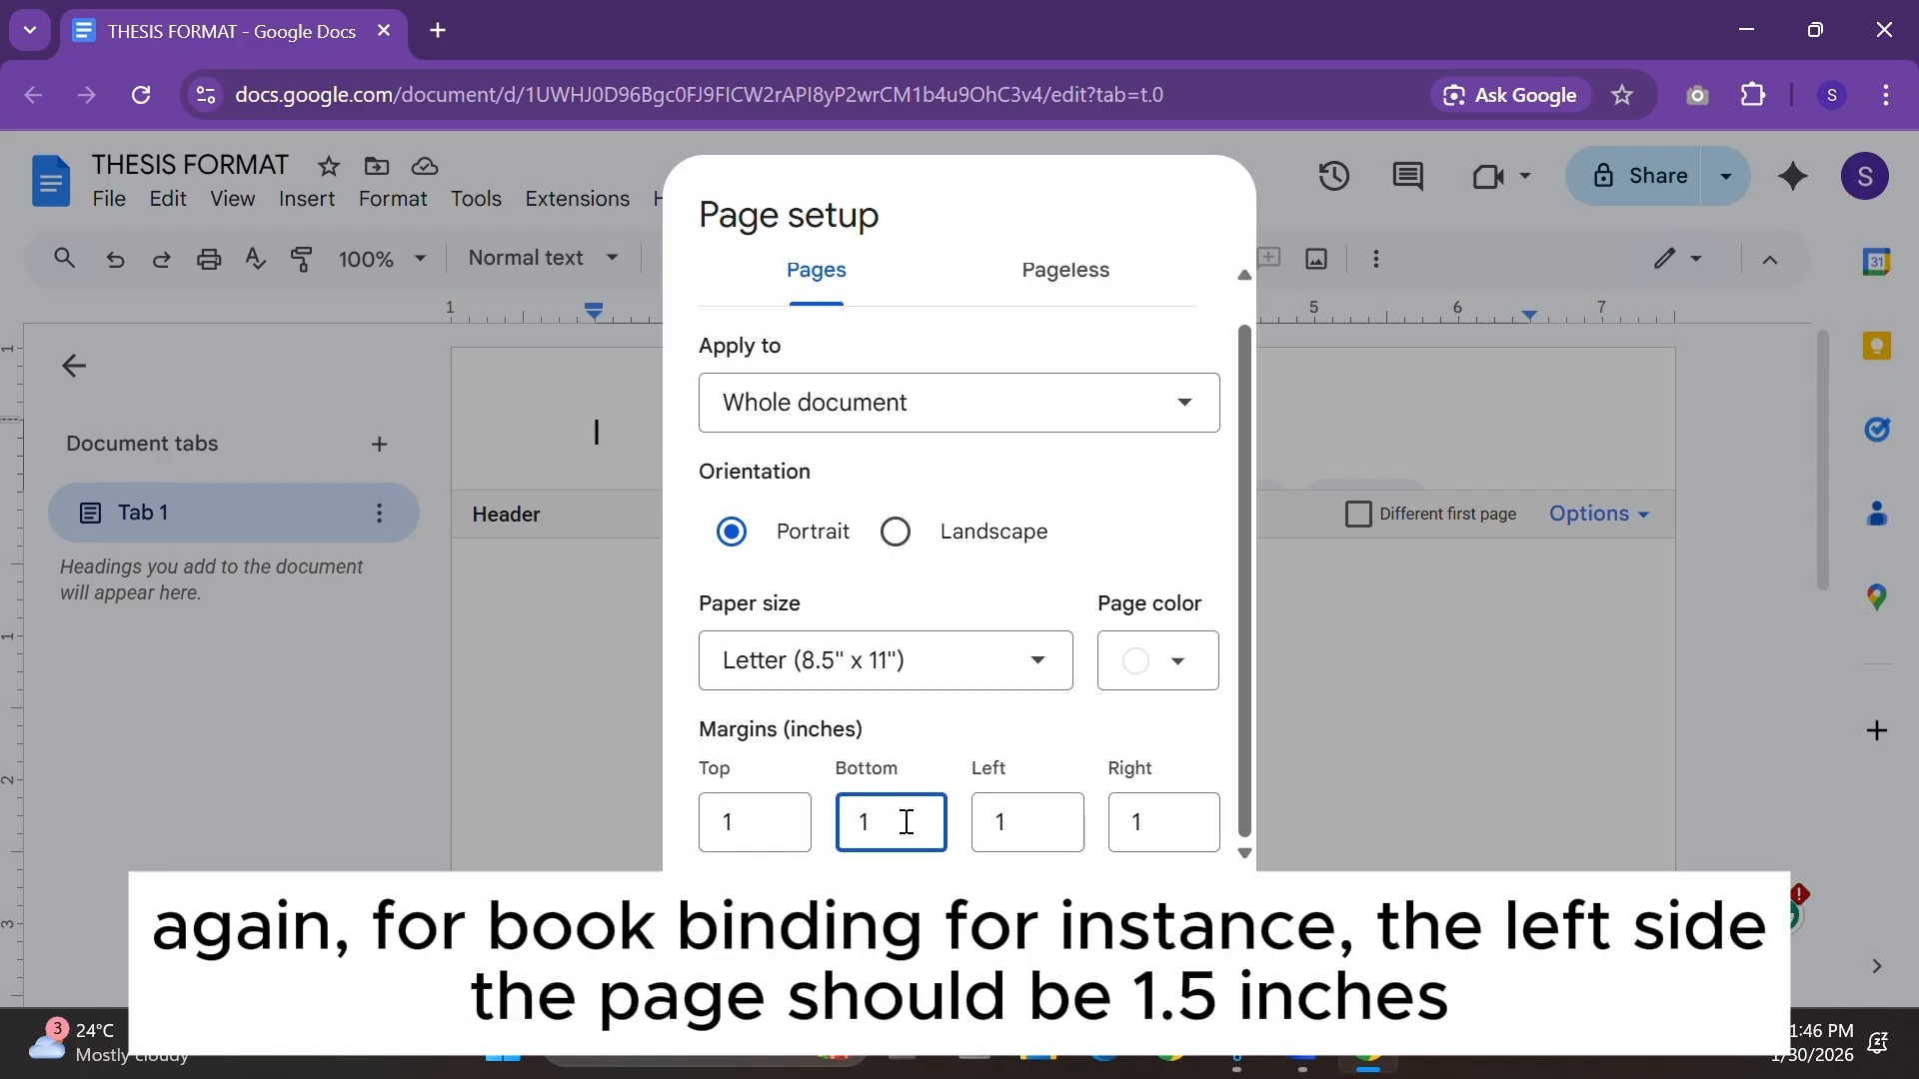
left_click(1023, 823)
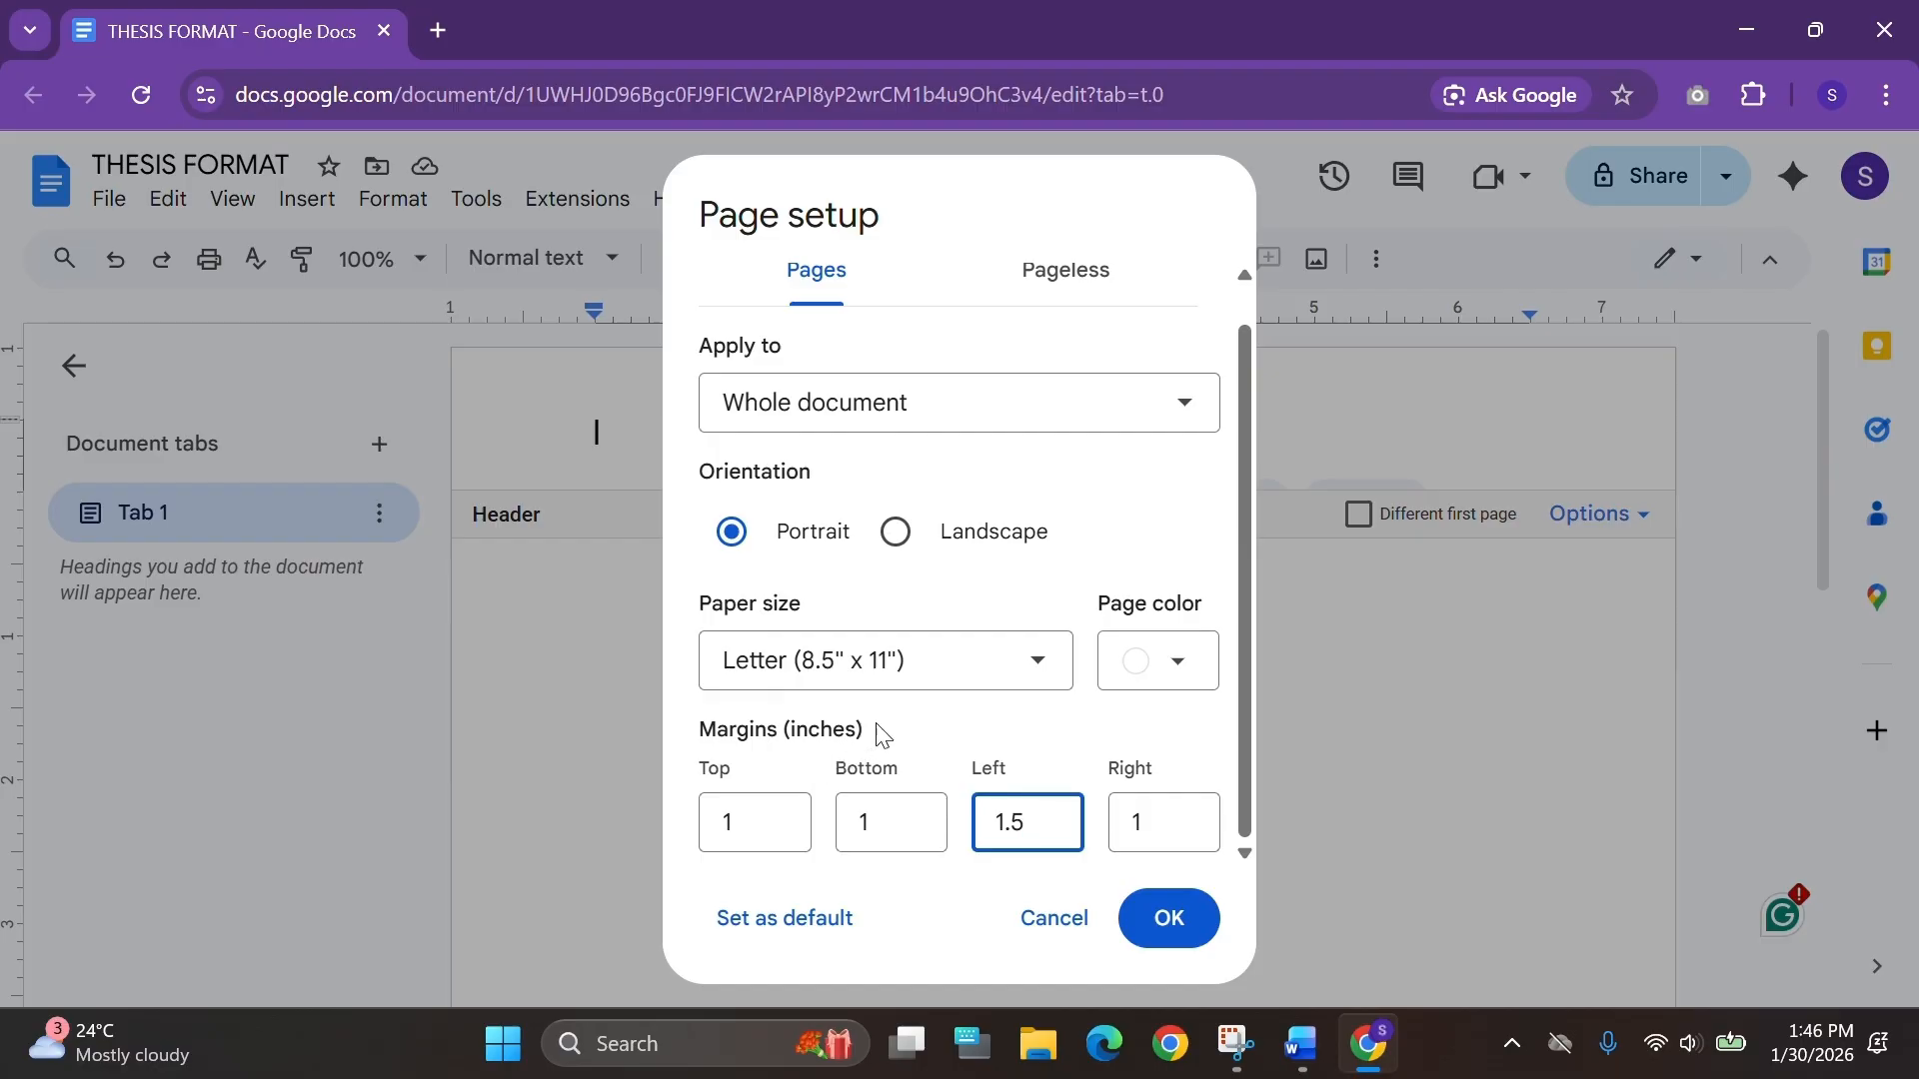
left_click(1194, 915)
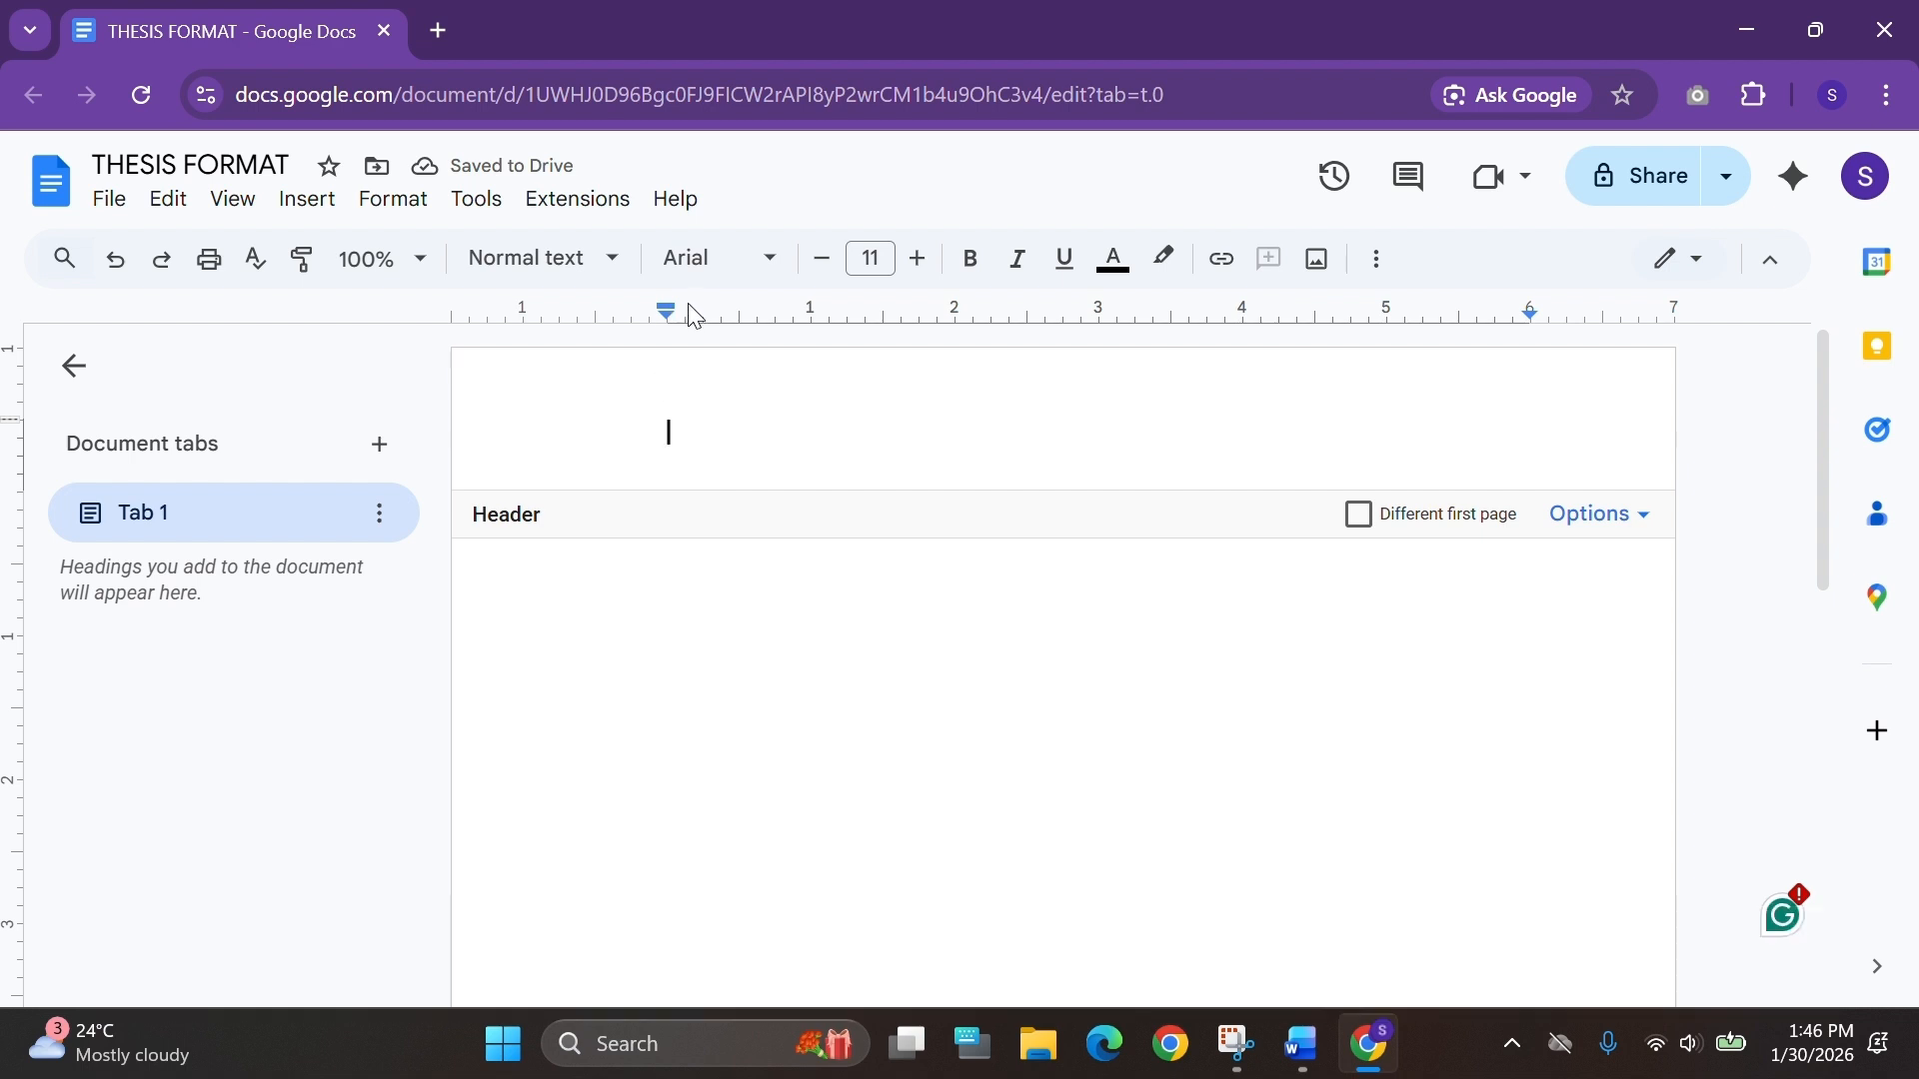
Undo and redo the margin change to compare the page before and after.
key("ctrl+z")
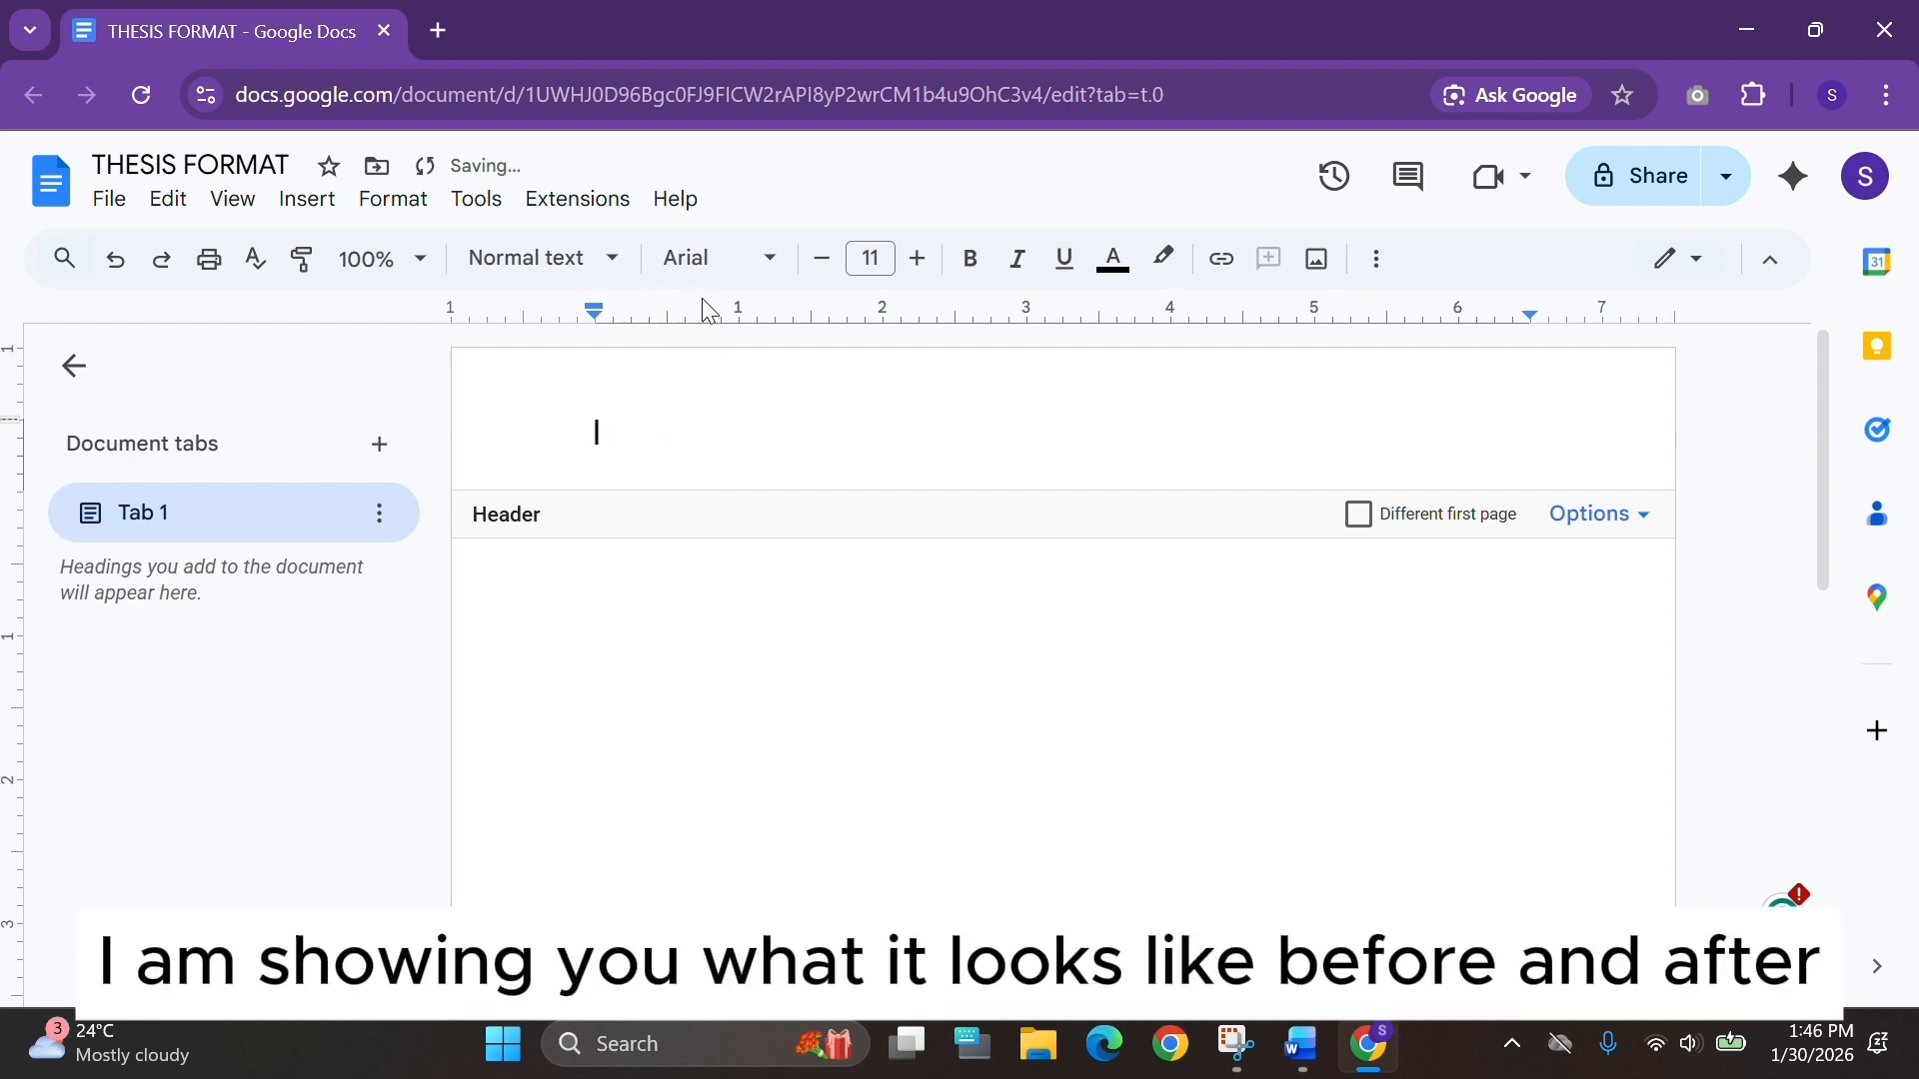
key("ctrl+y")
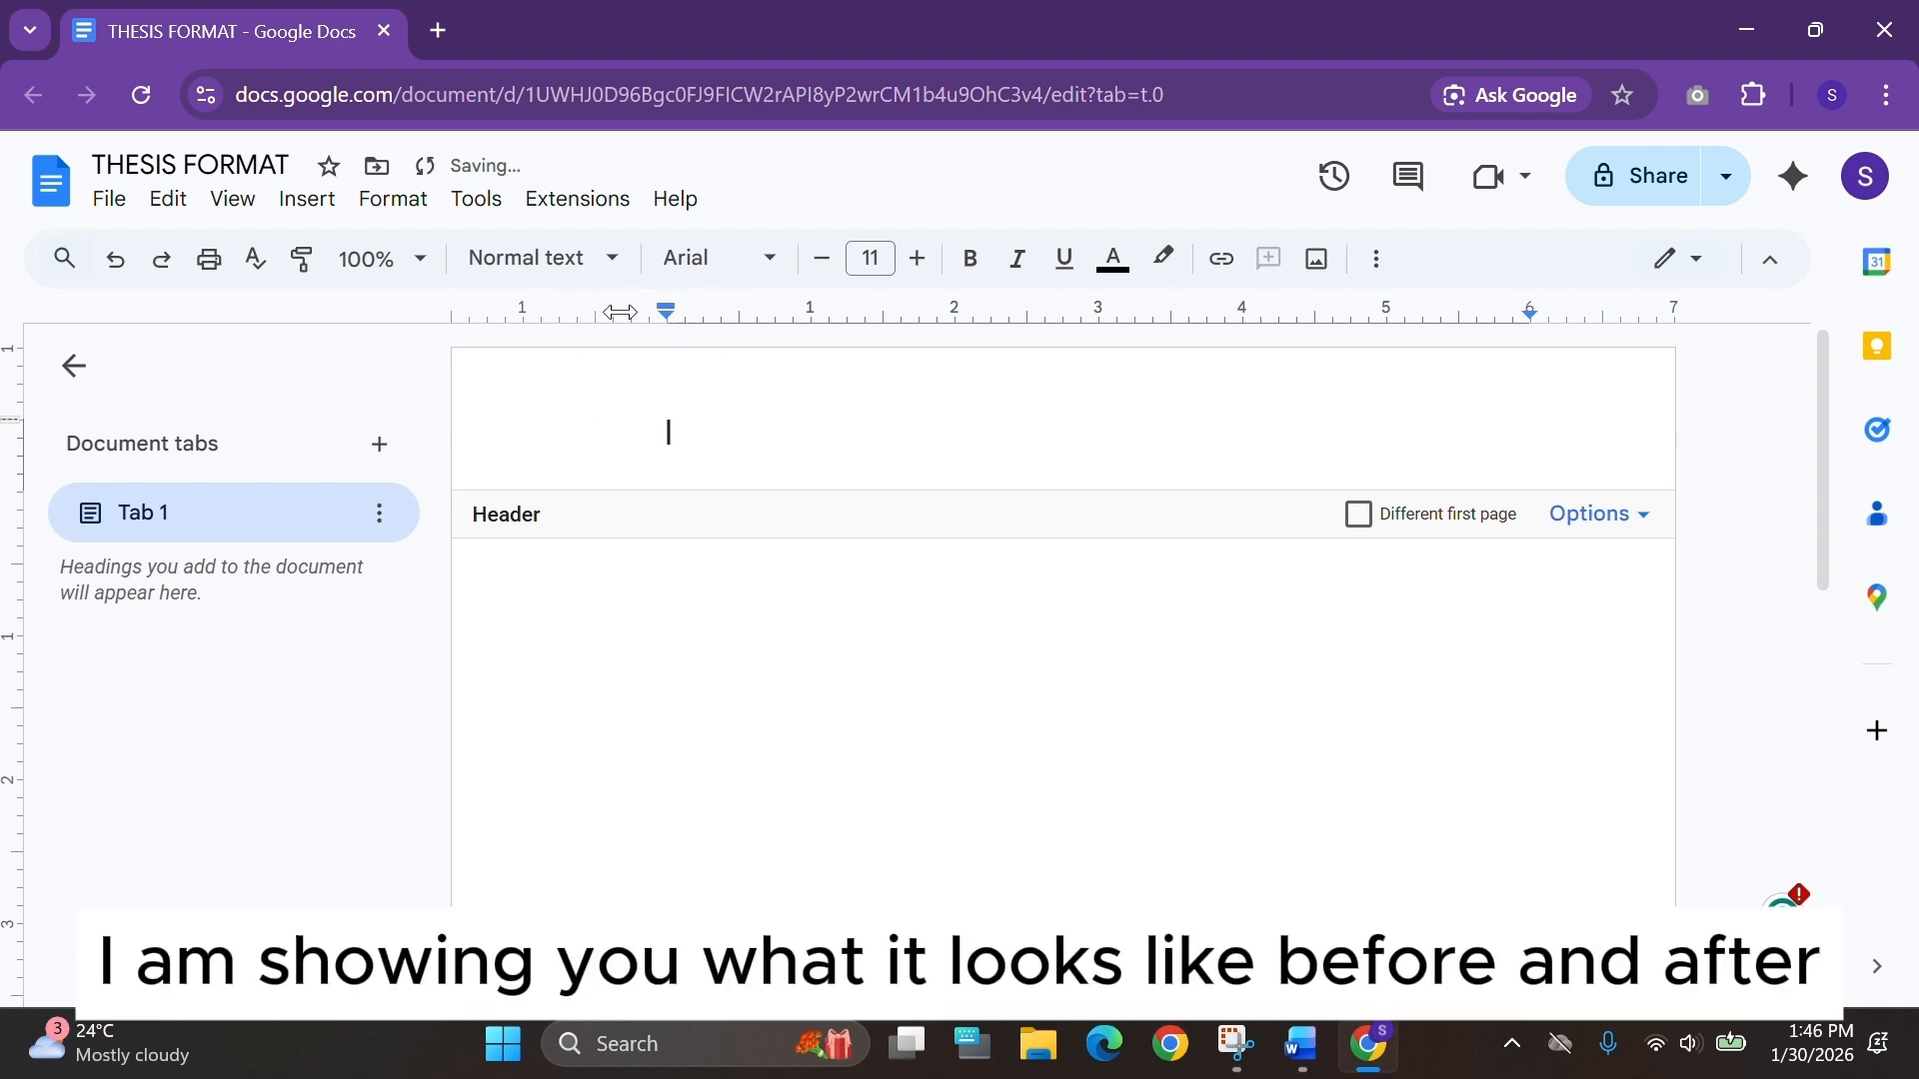
Center-align the first paragraph of the document body.
double_click(620, 590)
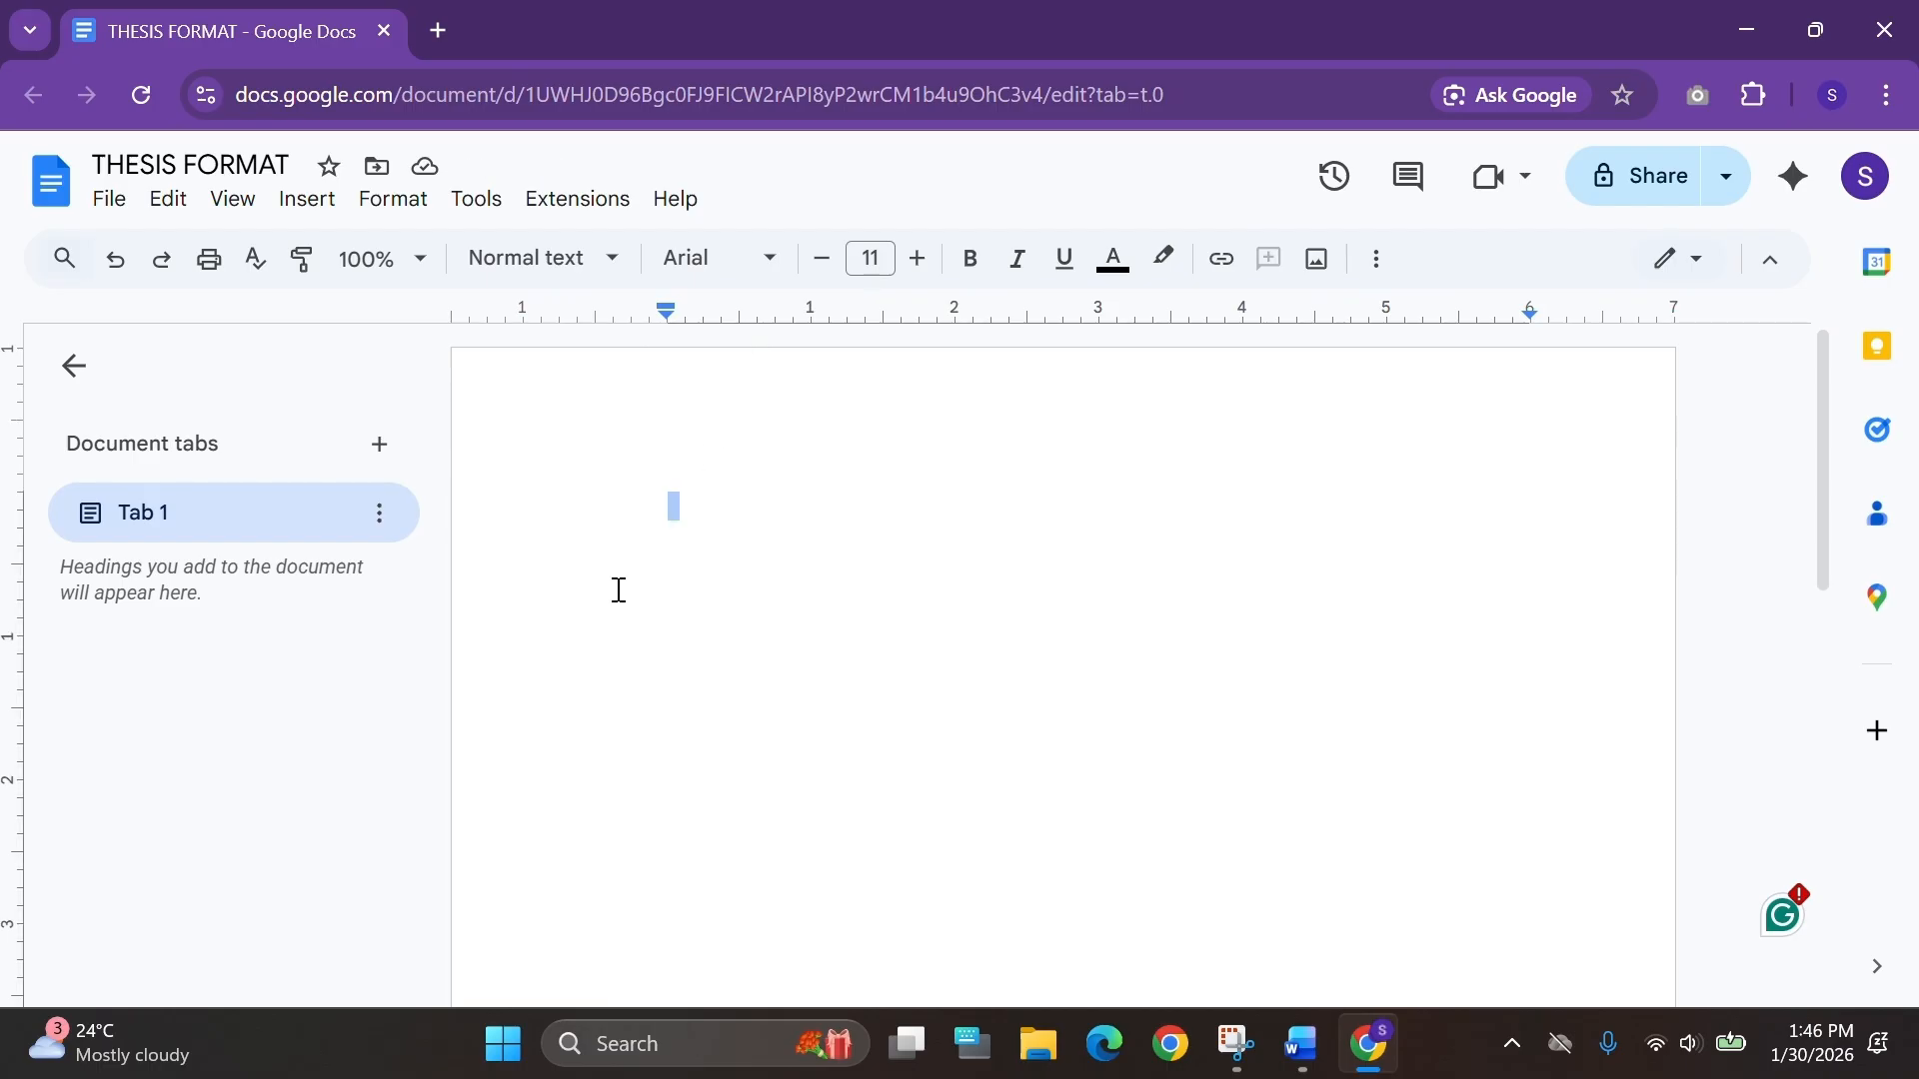
key("ctrl+e")
left_click(690, 527)
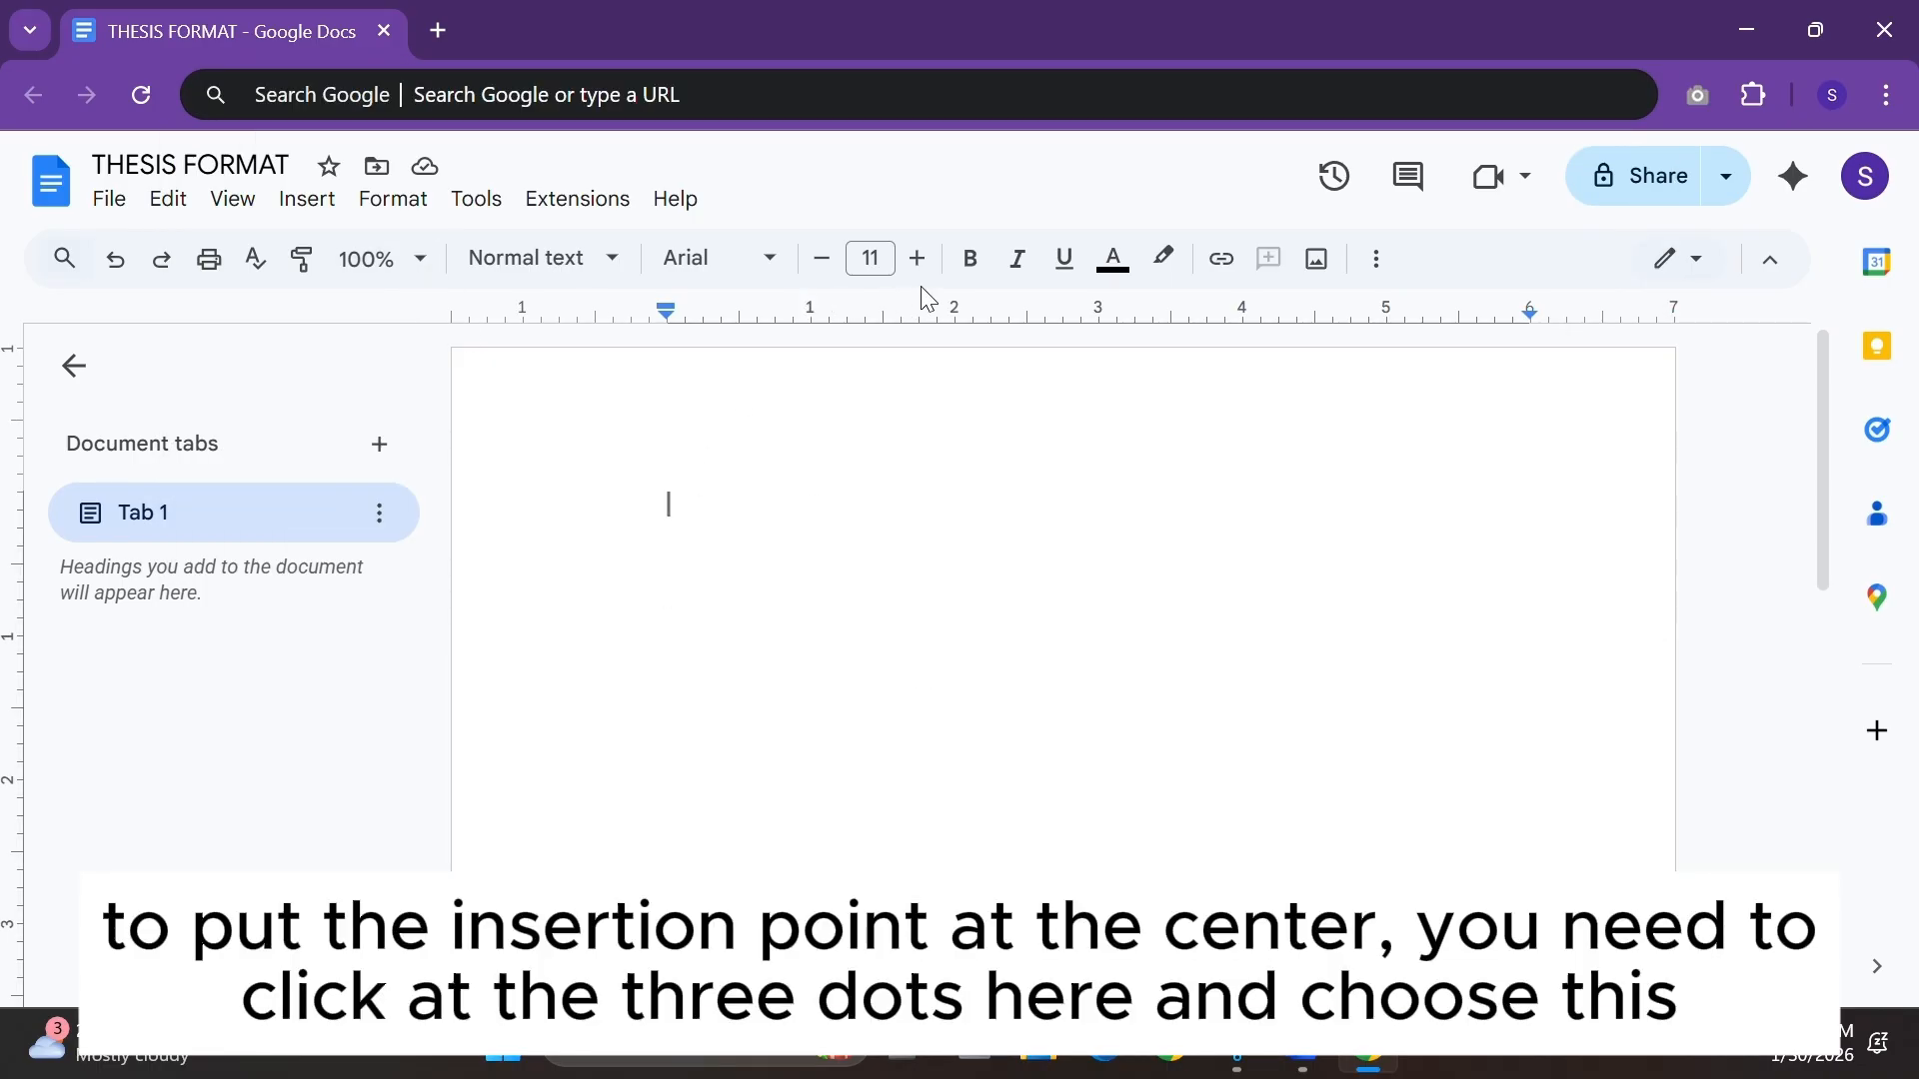
left_click(1386, 273)
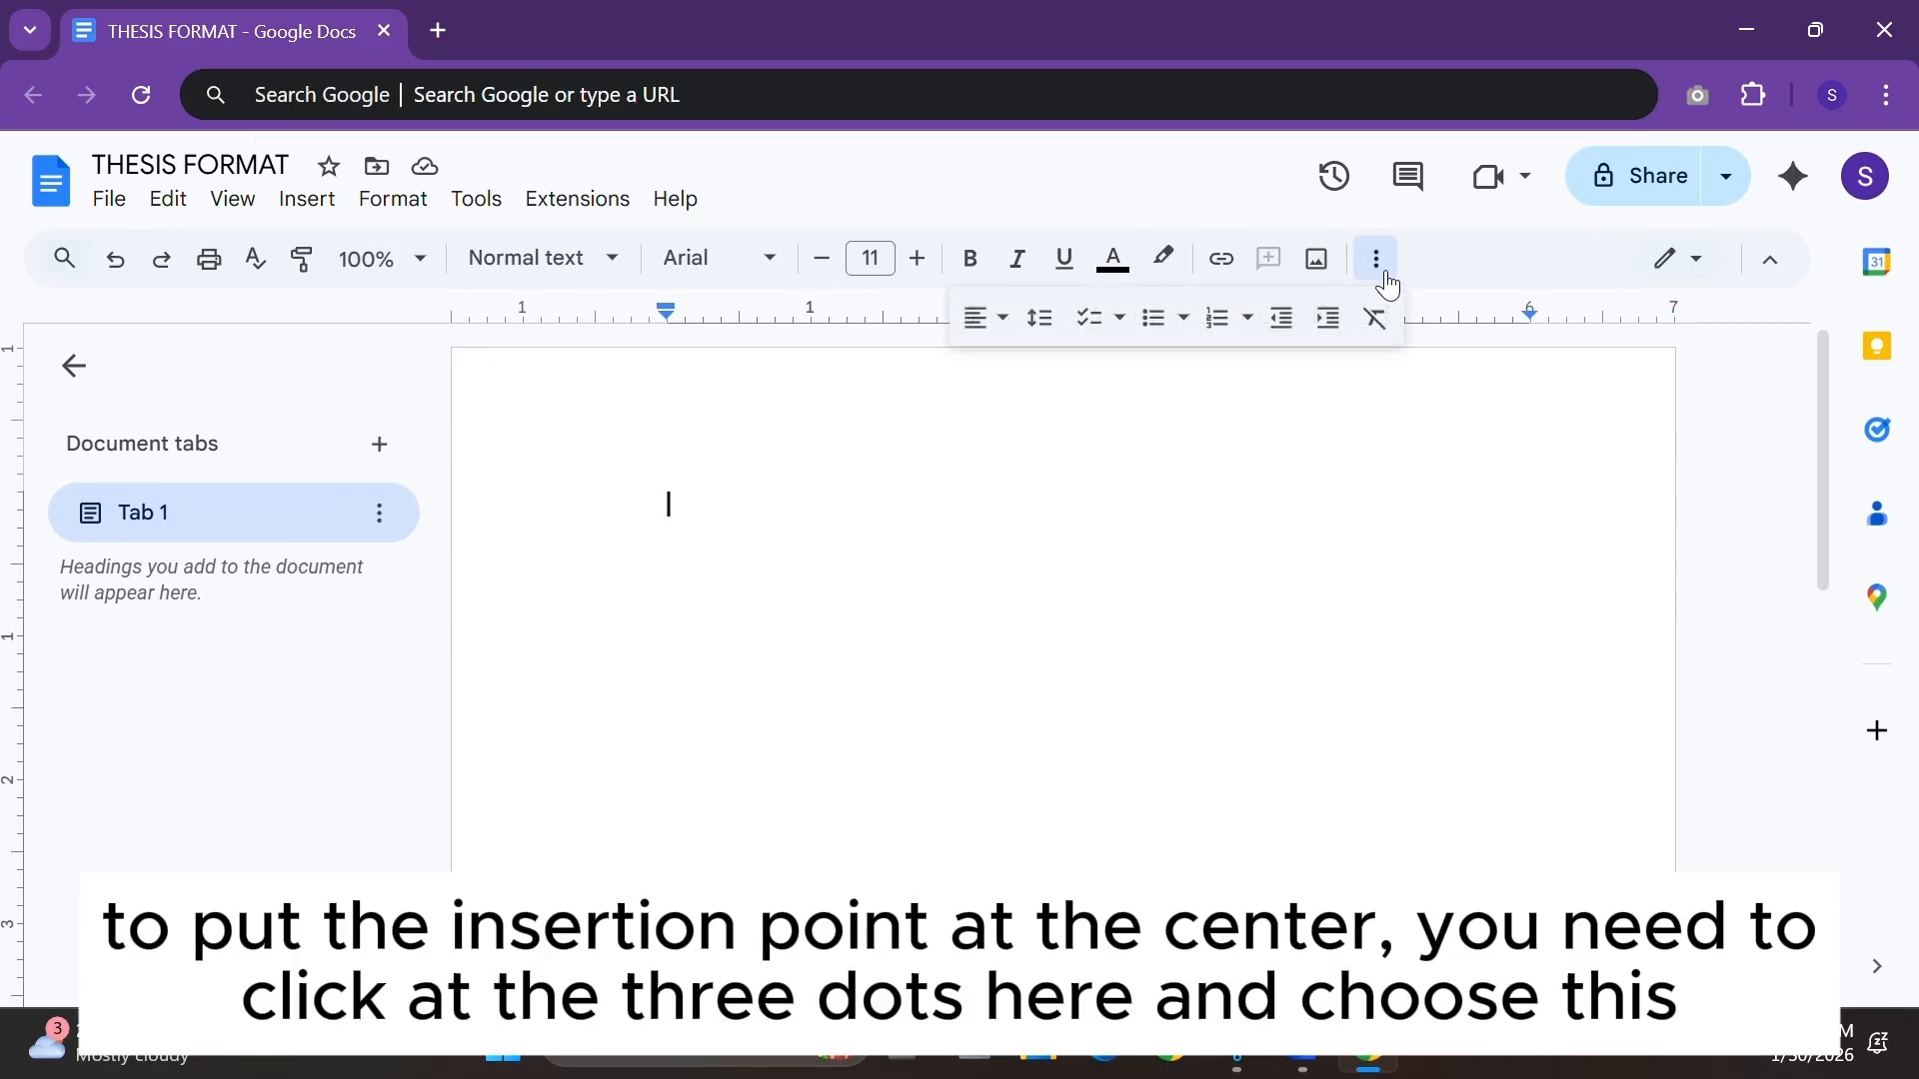
left_click(1018, 337)
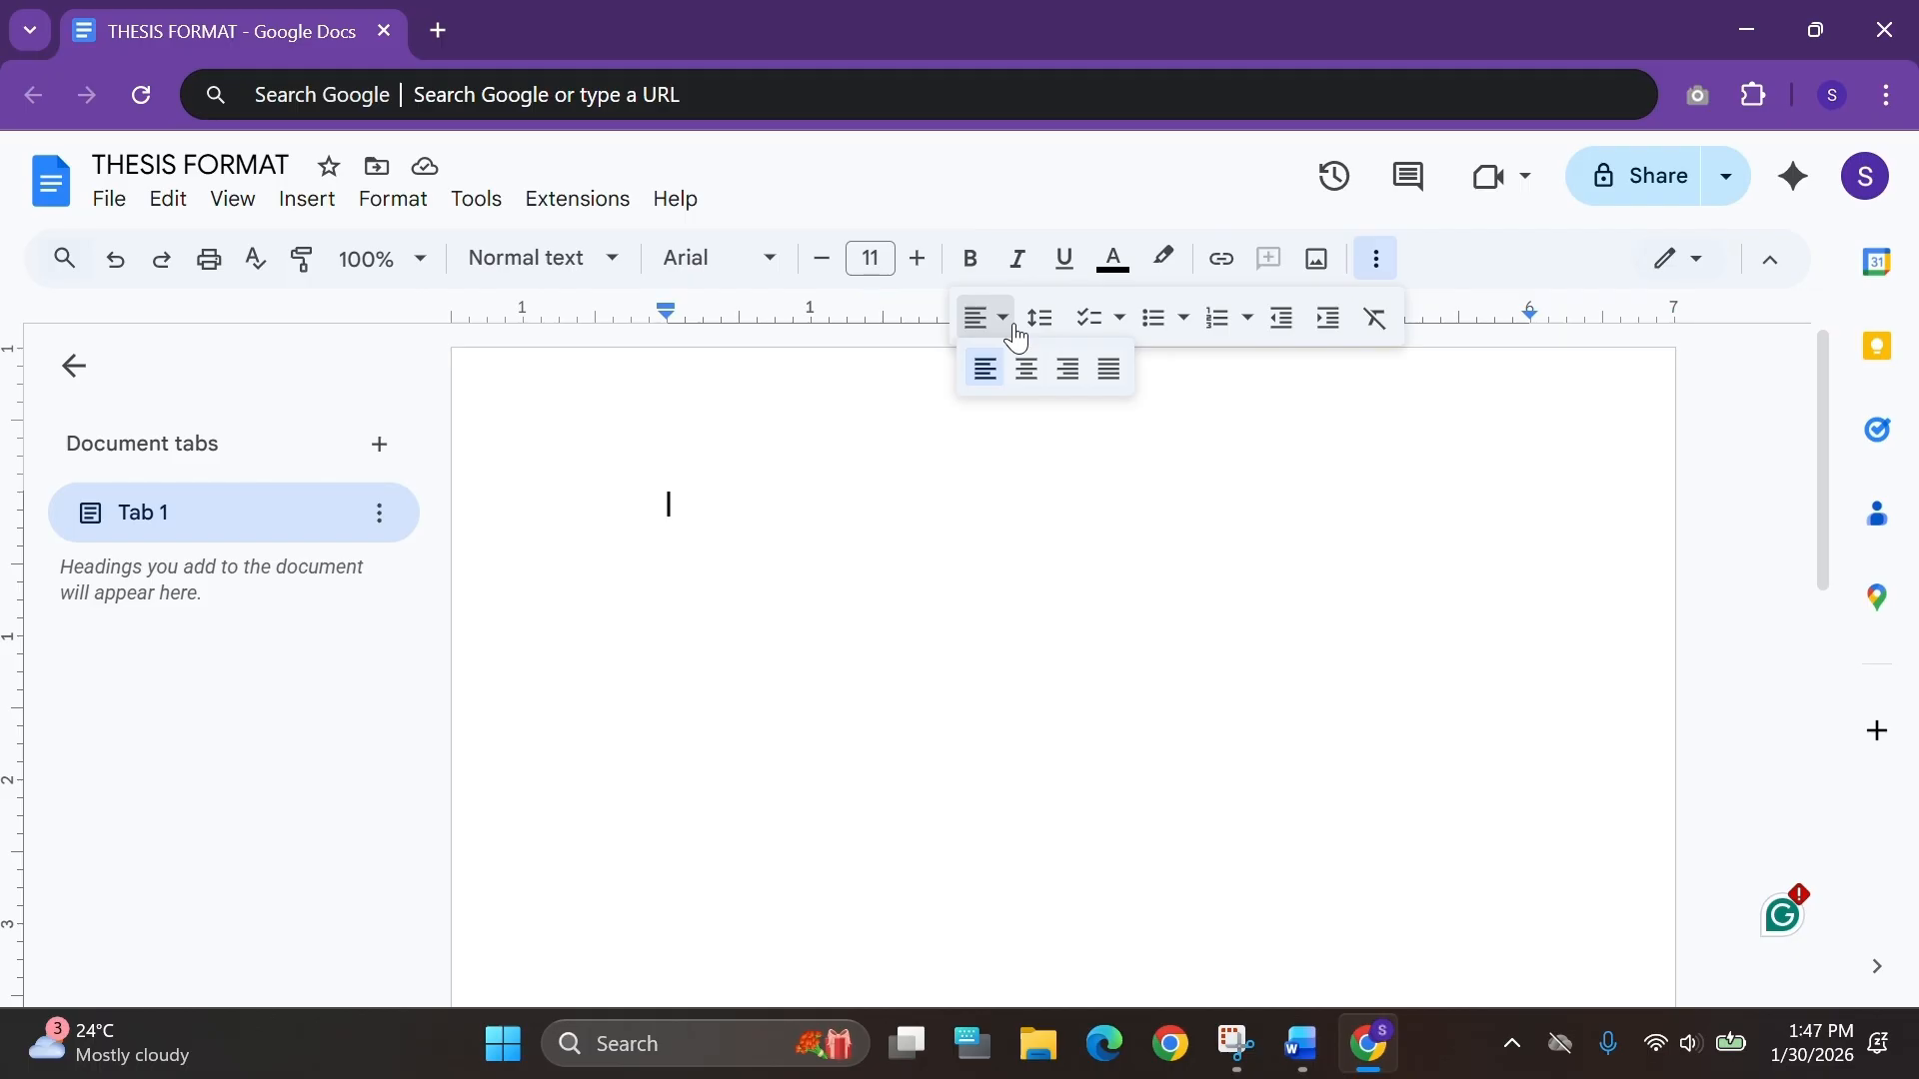
left_click(1029, 370)
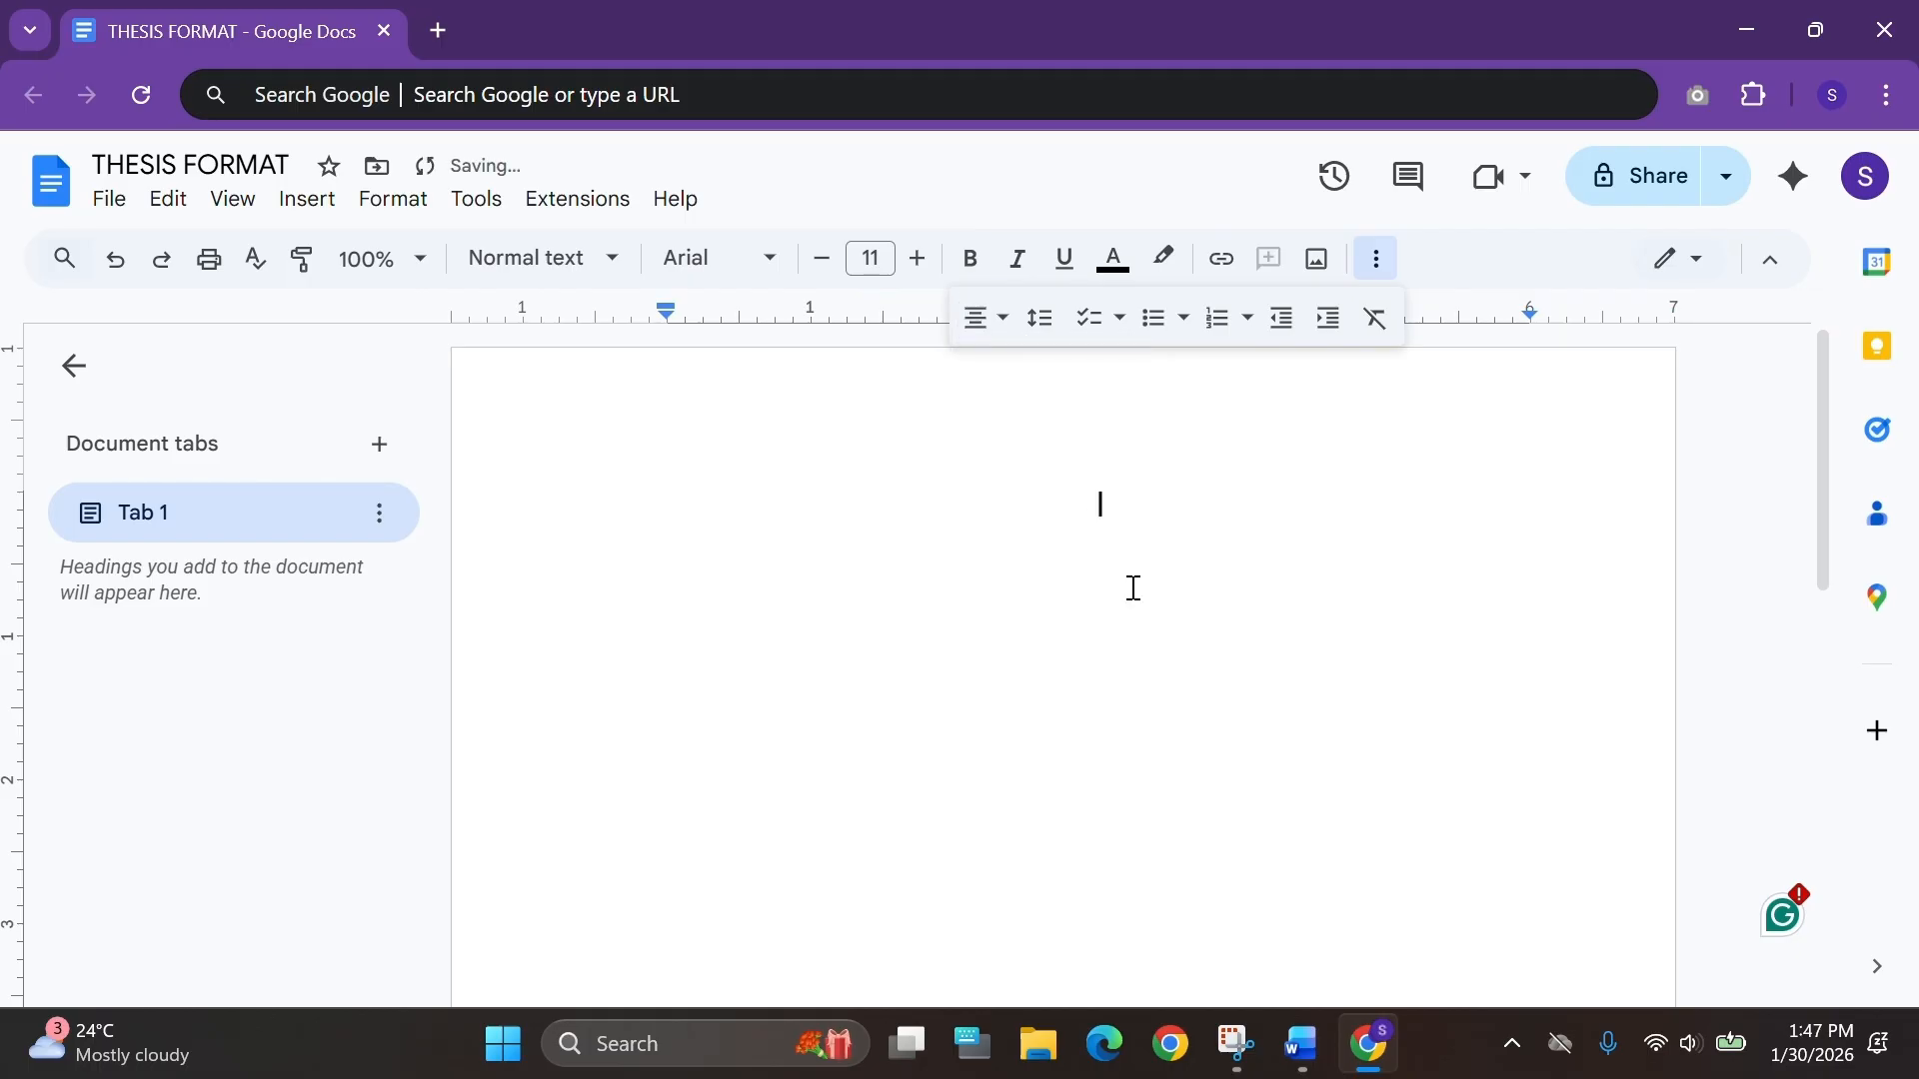
Copy the thesis title from the Word thesis file and paste it into a blank Word document.
left_click(1289, 1056)
scroll(1074, 680, "up", 10)
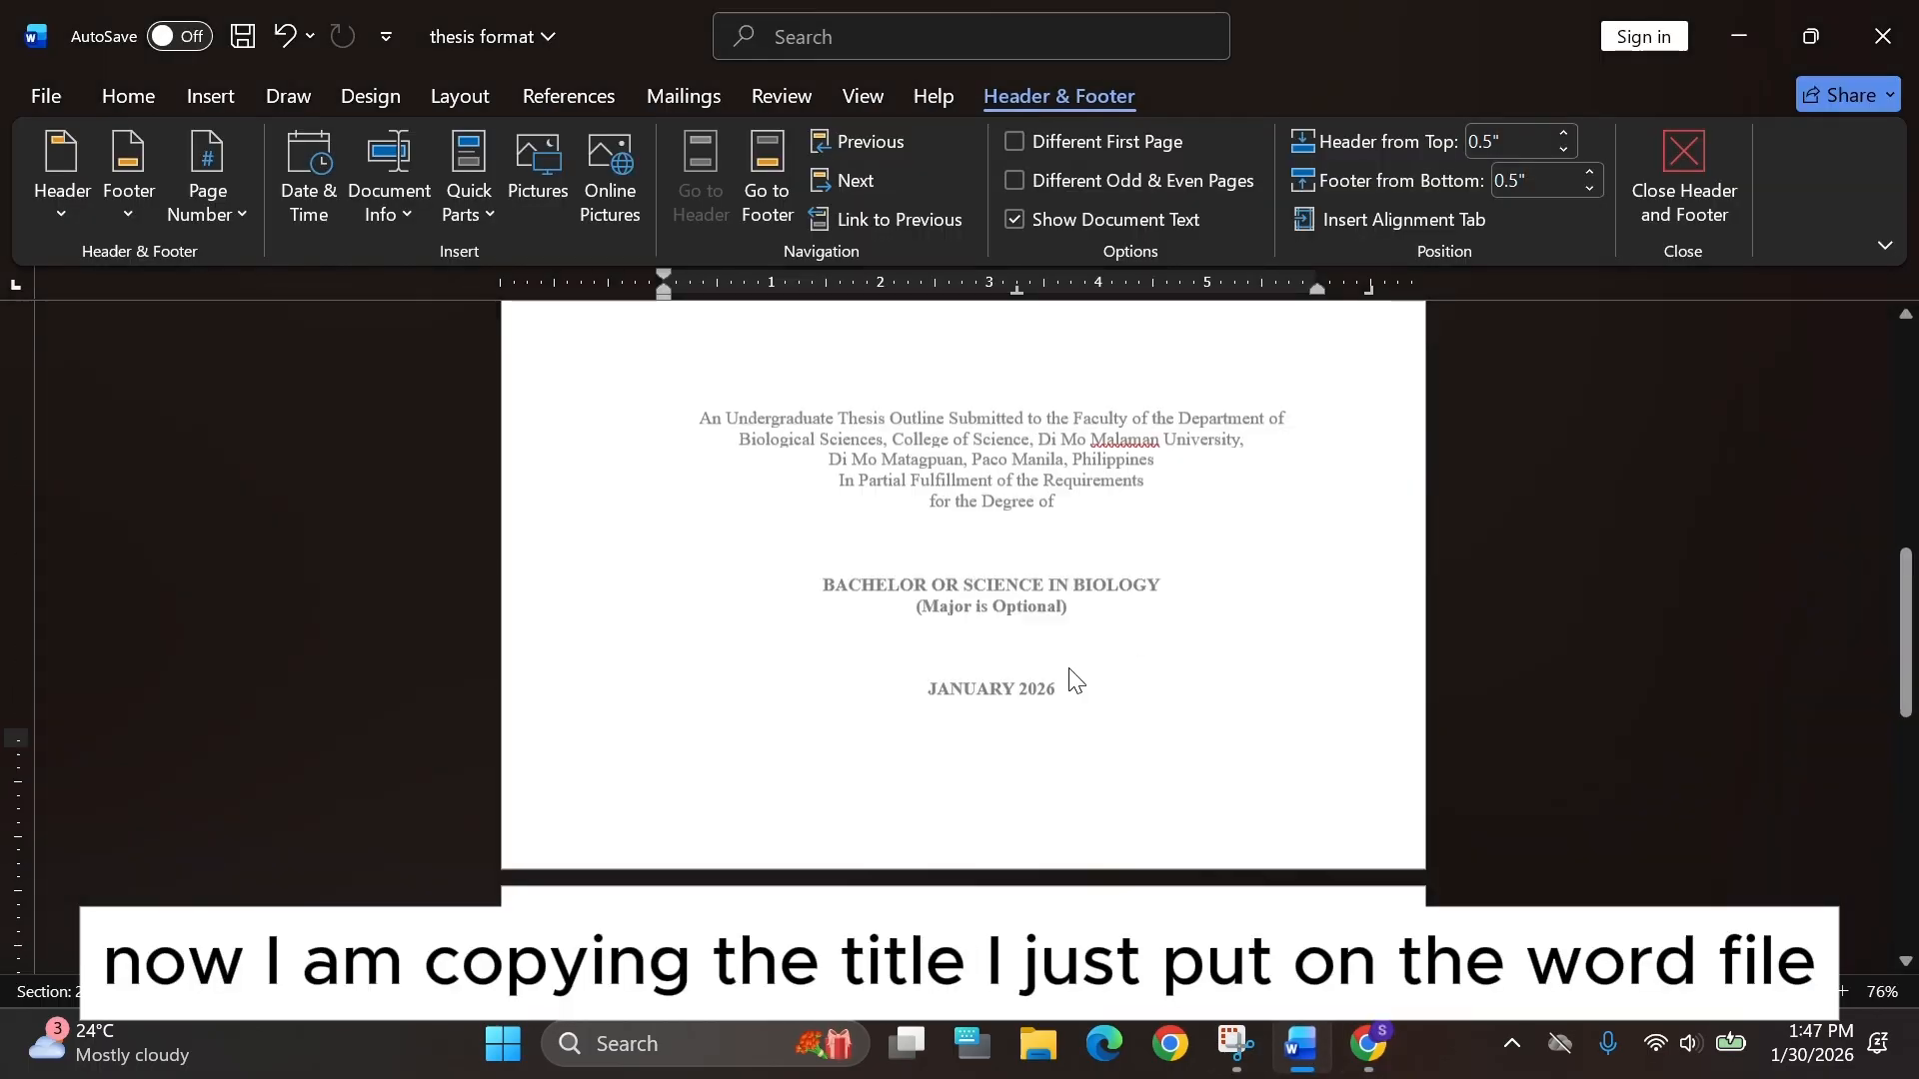
double_click(1074, 681)
left_click_drag(1198, 387, 695, 343)
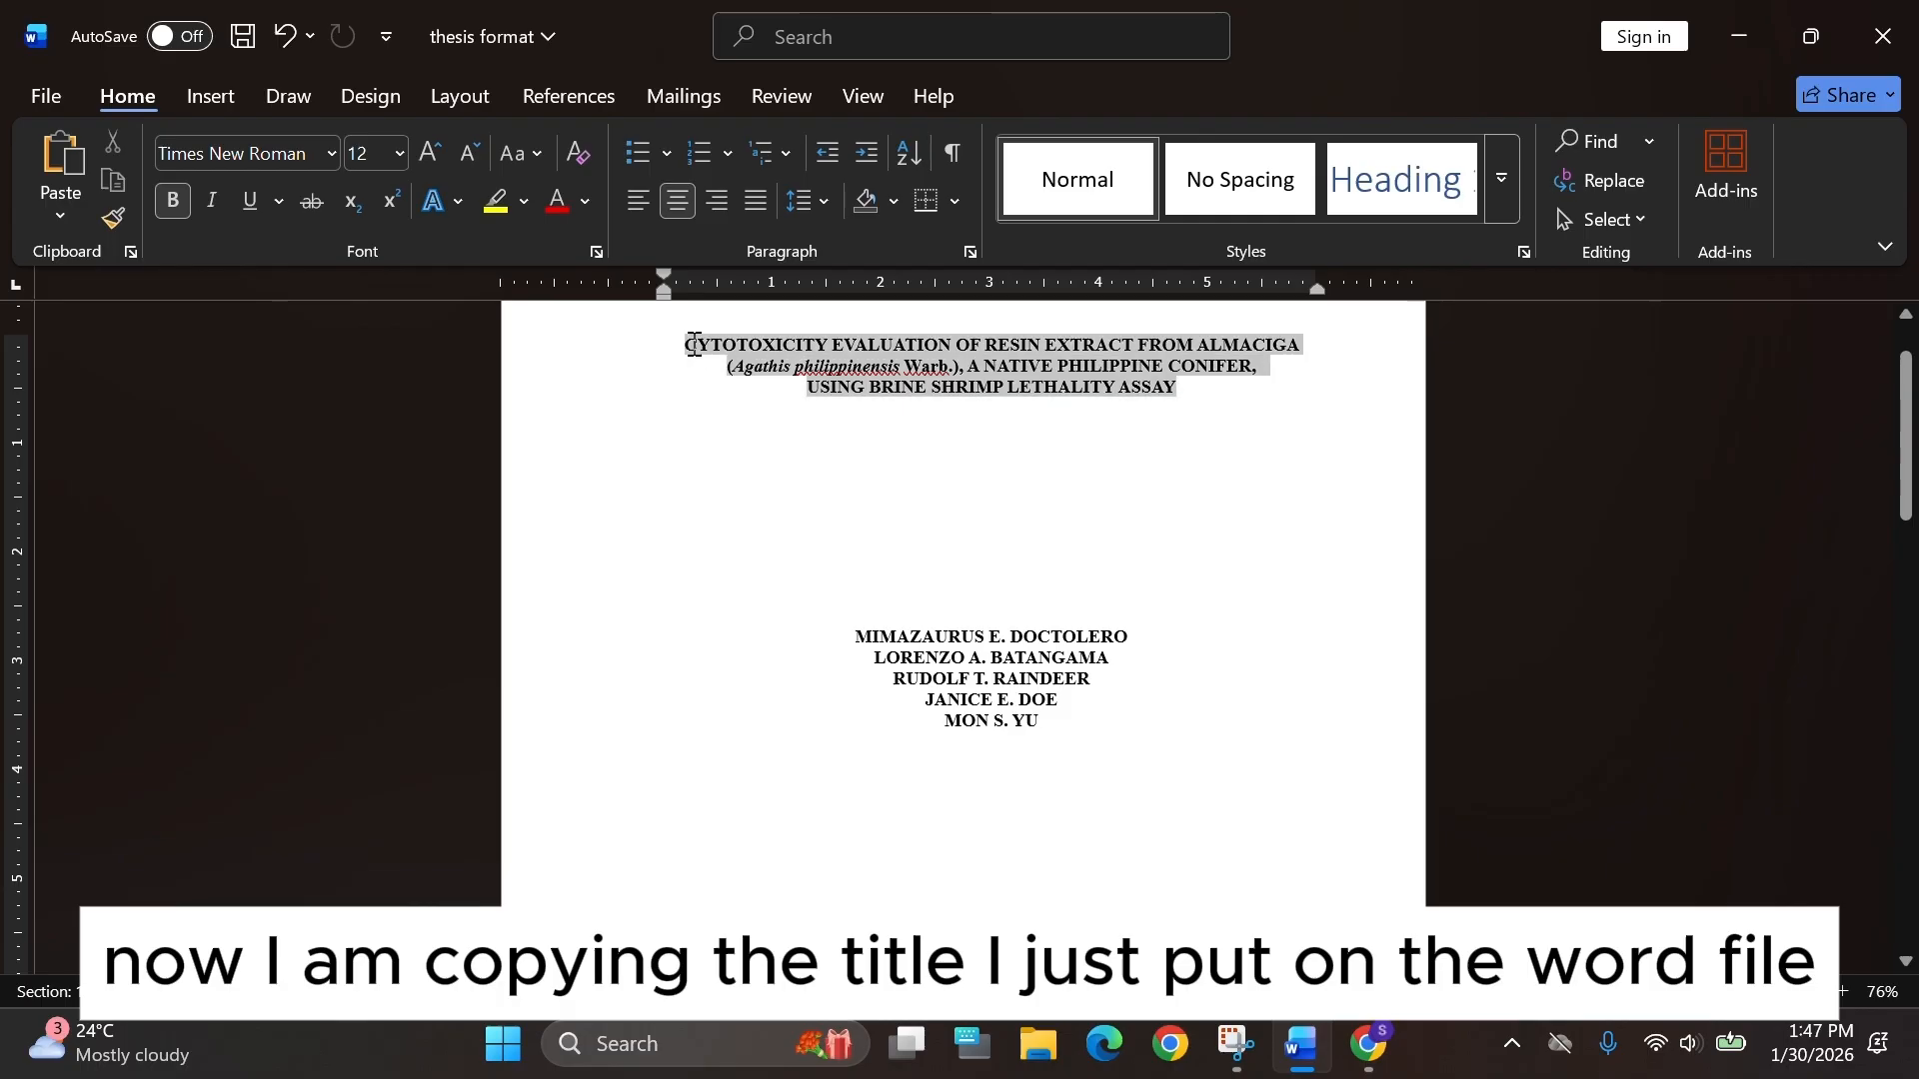
key("ctrl+c")
key("alt+Tab")
key("ctrl+v")
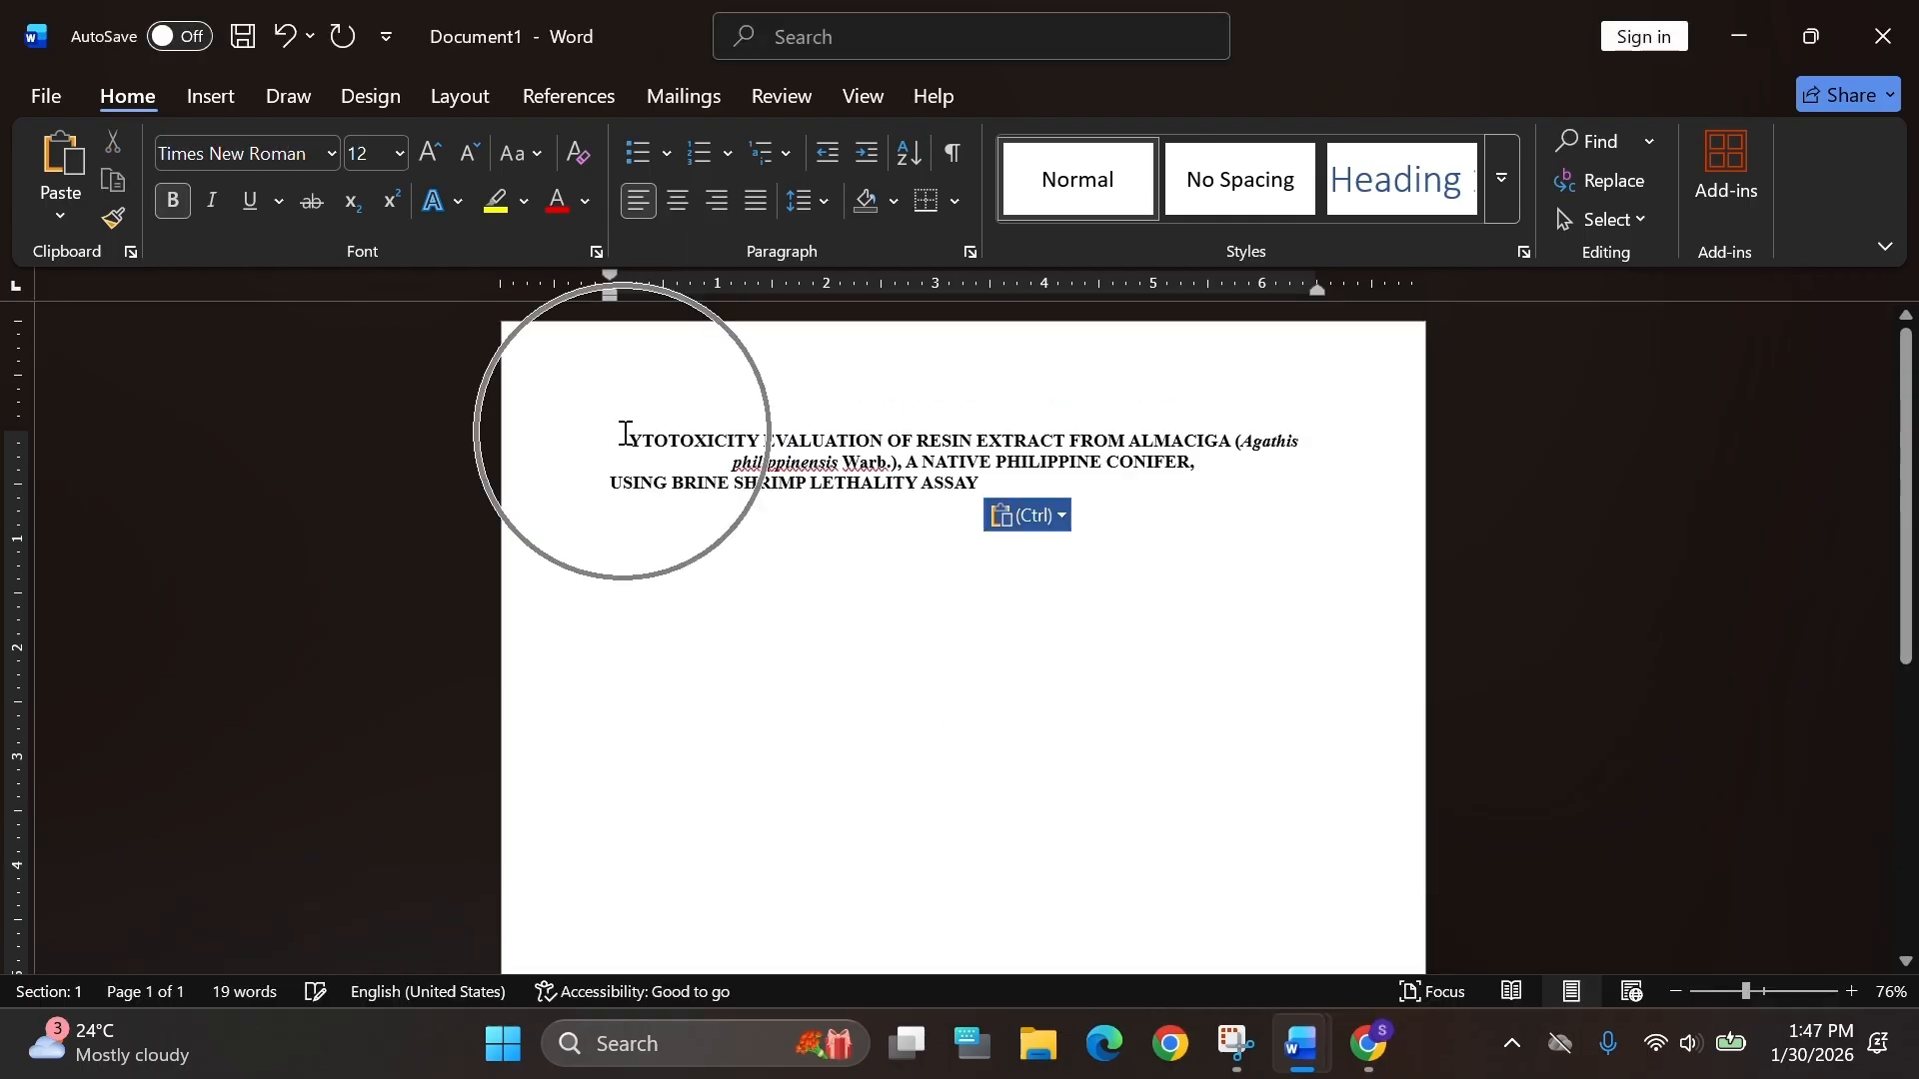
Restore the missing first letter C and join the pasted title lines into one paragraph.
left_click(608, 440)
type("C")
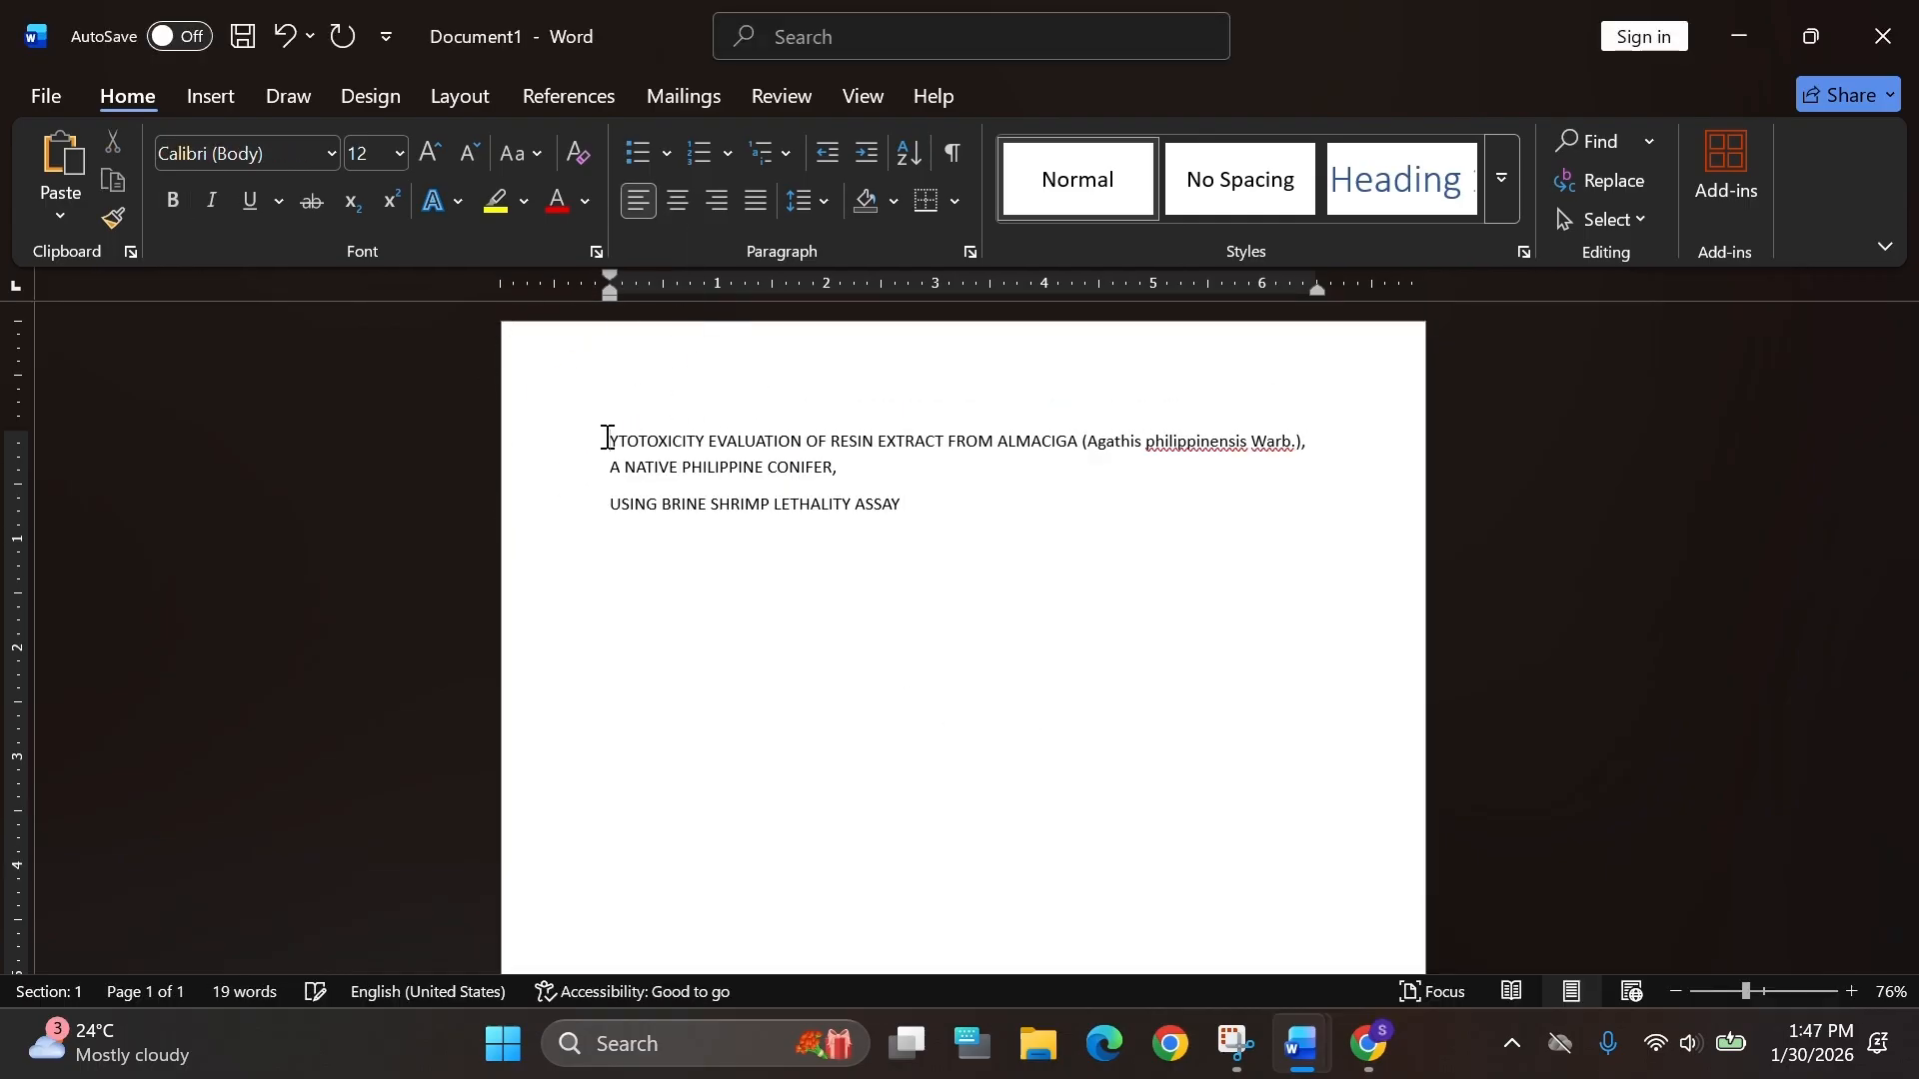
key("ctrl+a")
left_click(822, 204)
left_click(904, 578)
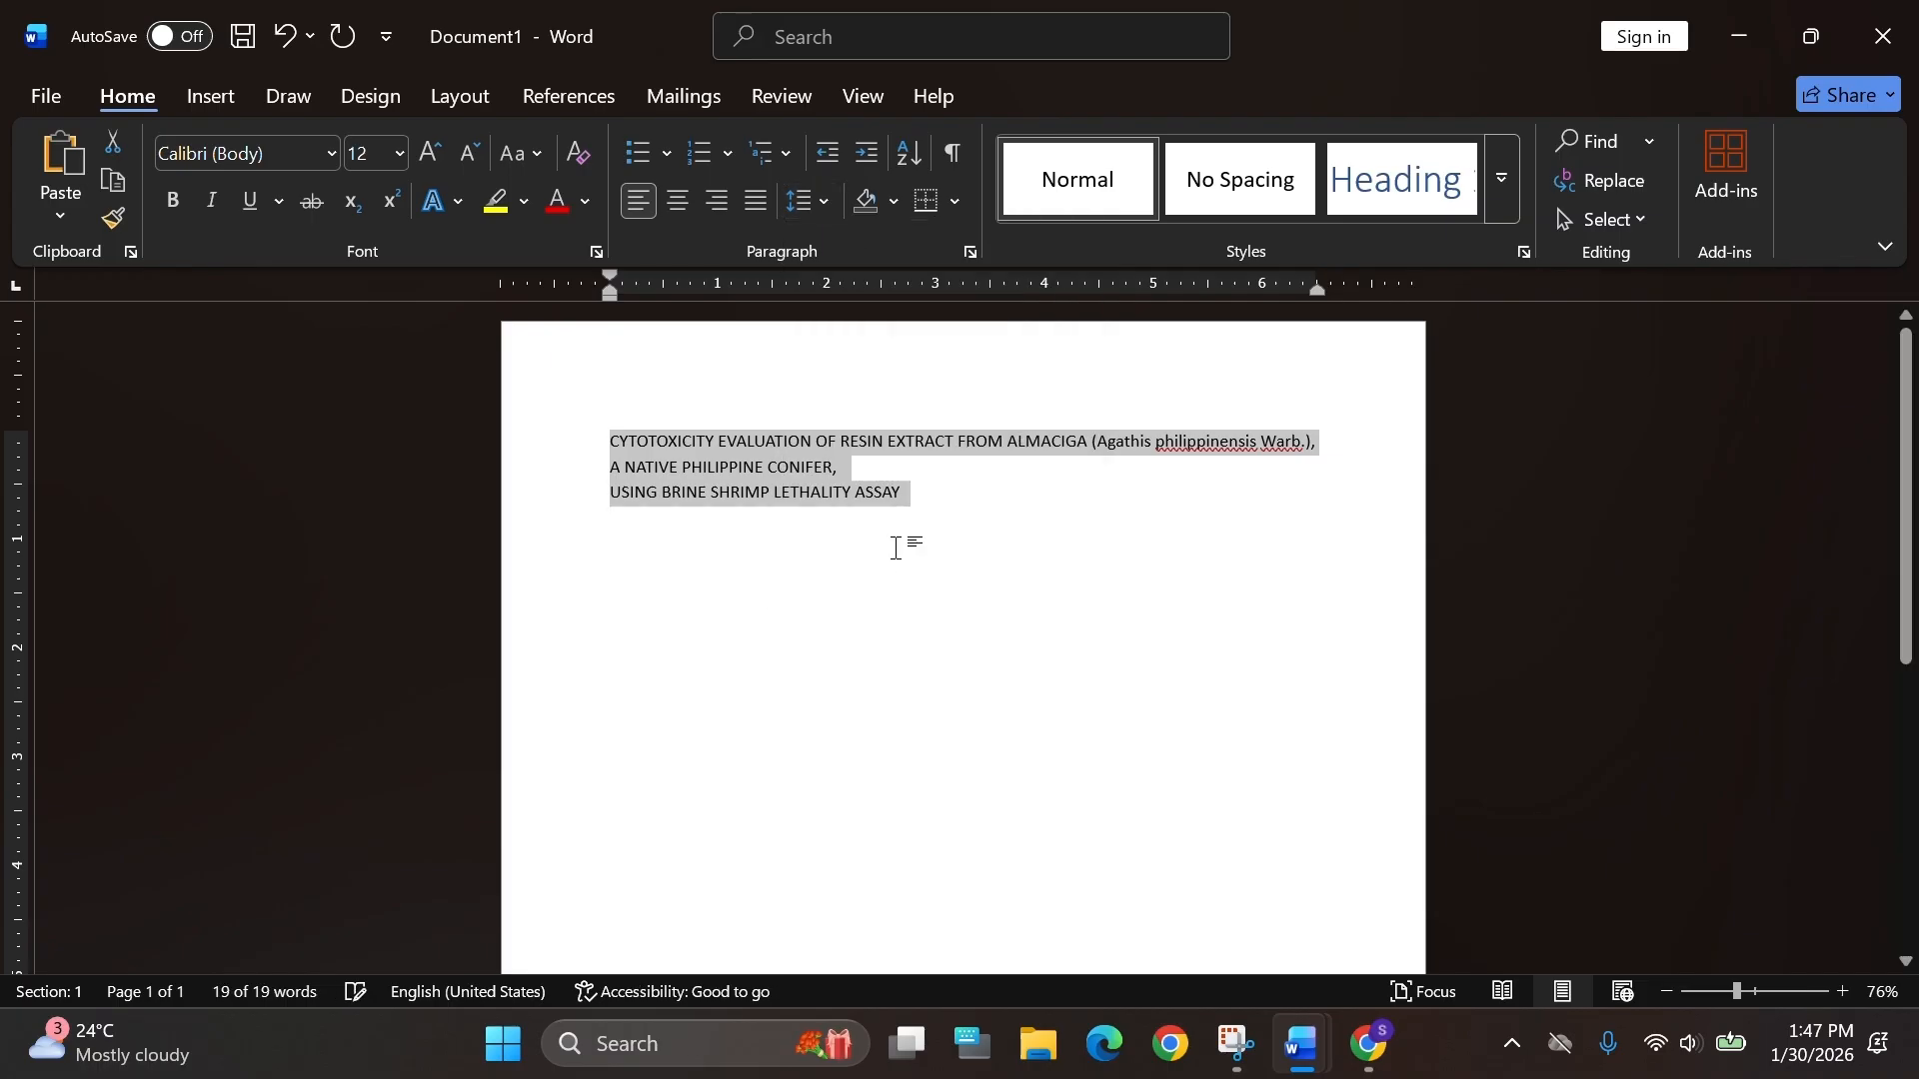
left_click(609, 500)
key("BackSpace")
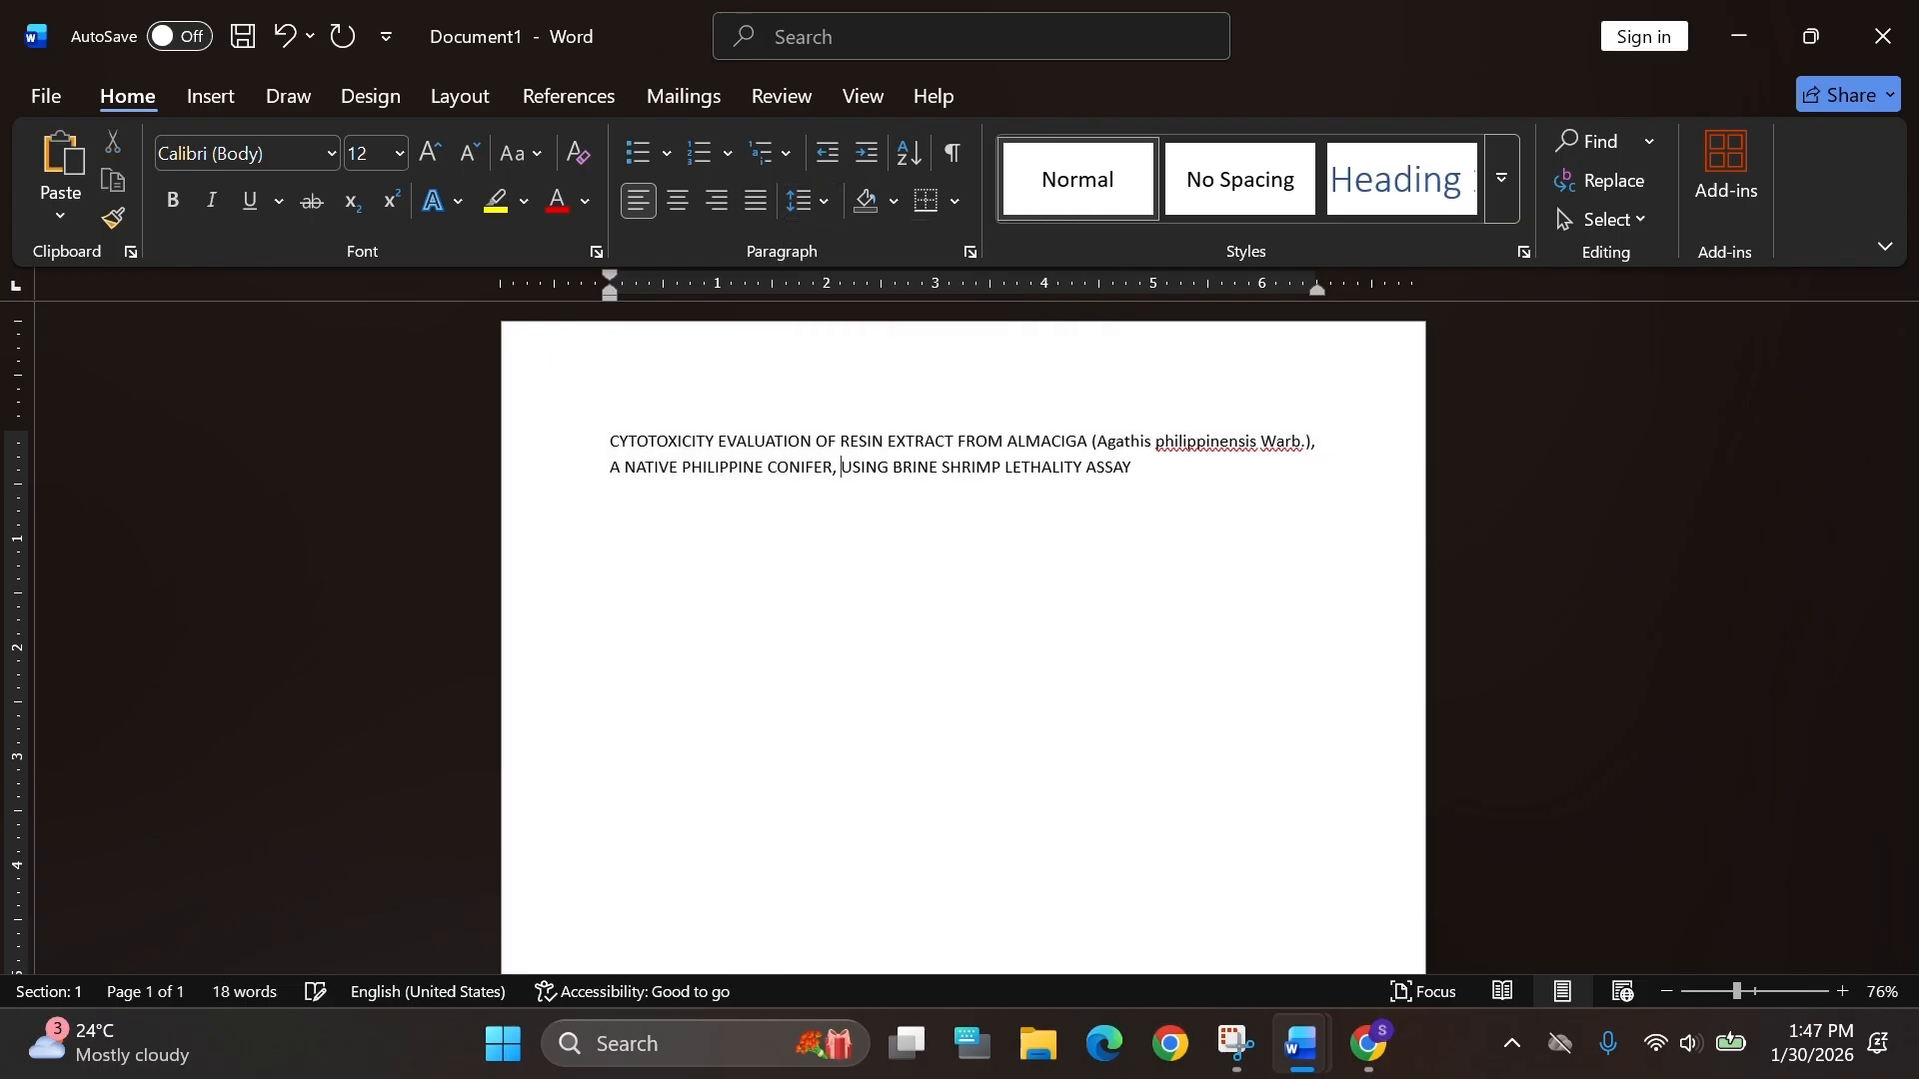
Copy the cleaned title and paste it into the centered line of the Google Docs document.
left_click(618, 468)
key("ctrl+a")
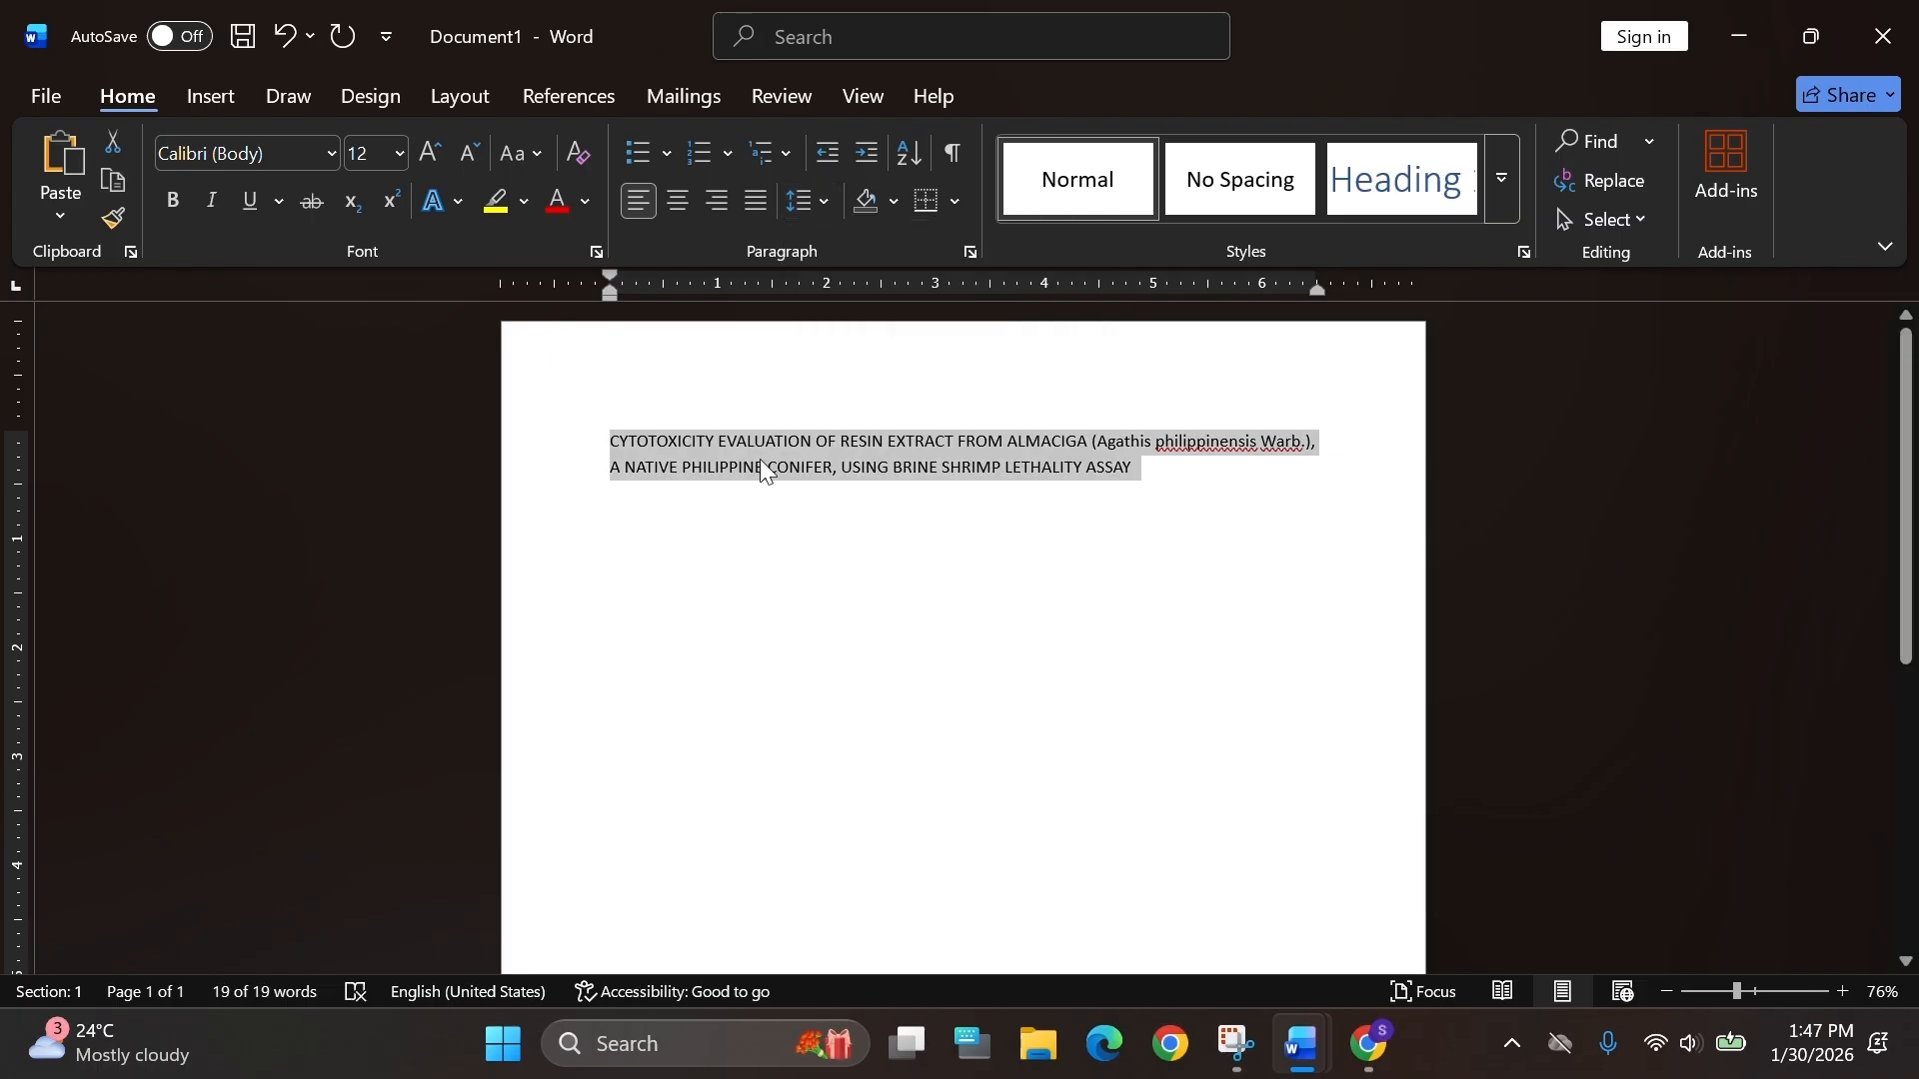
key("alt+Tab")
key("ctrl+v")
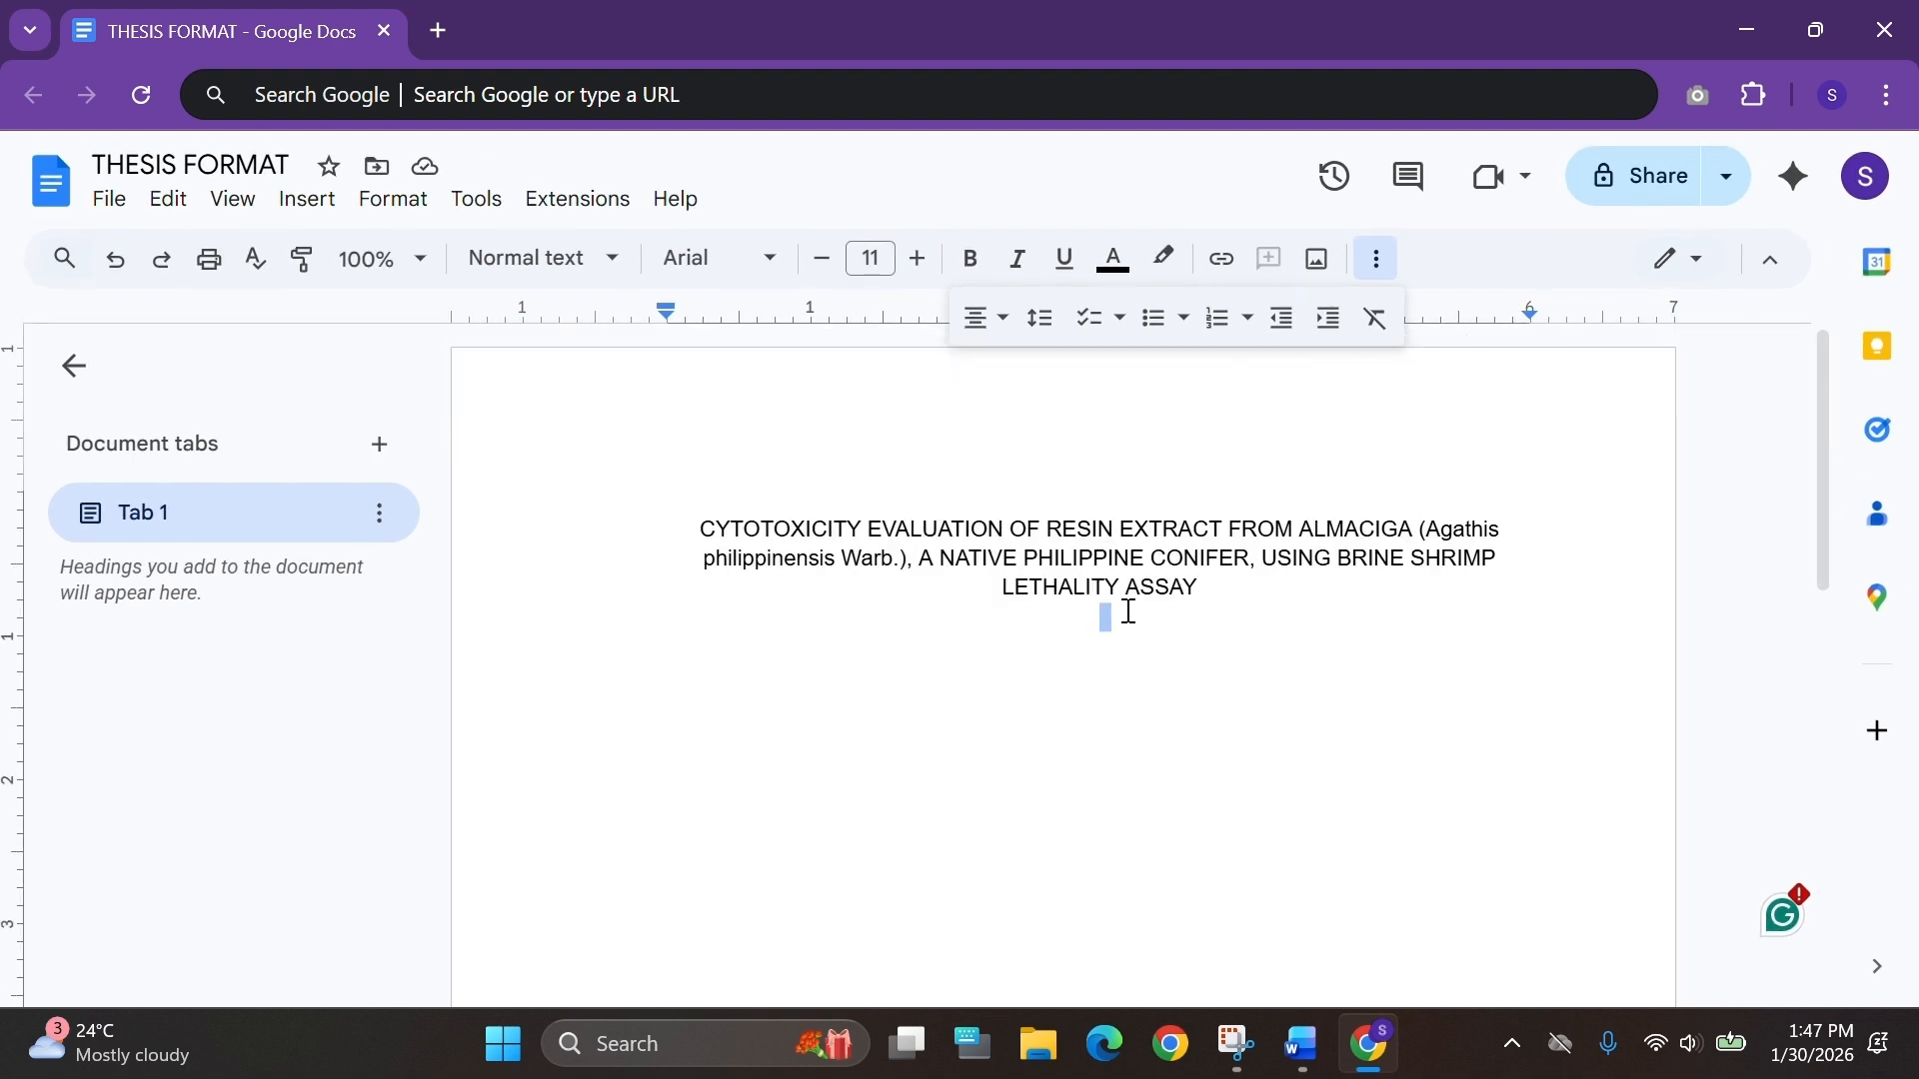
Make the pasted title bold at 75% zoom.
left_click(383, 259)
left_click(387, 454)
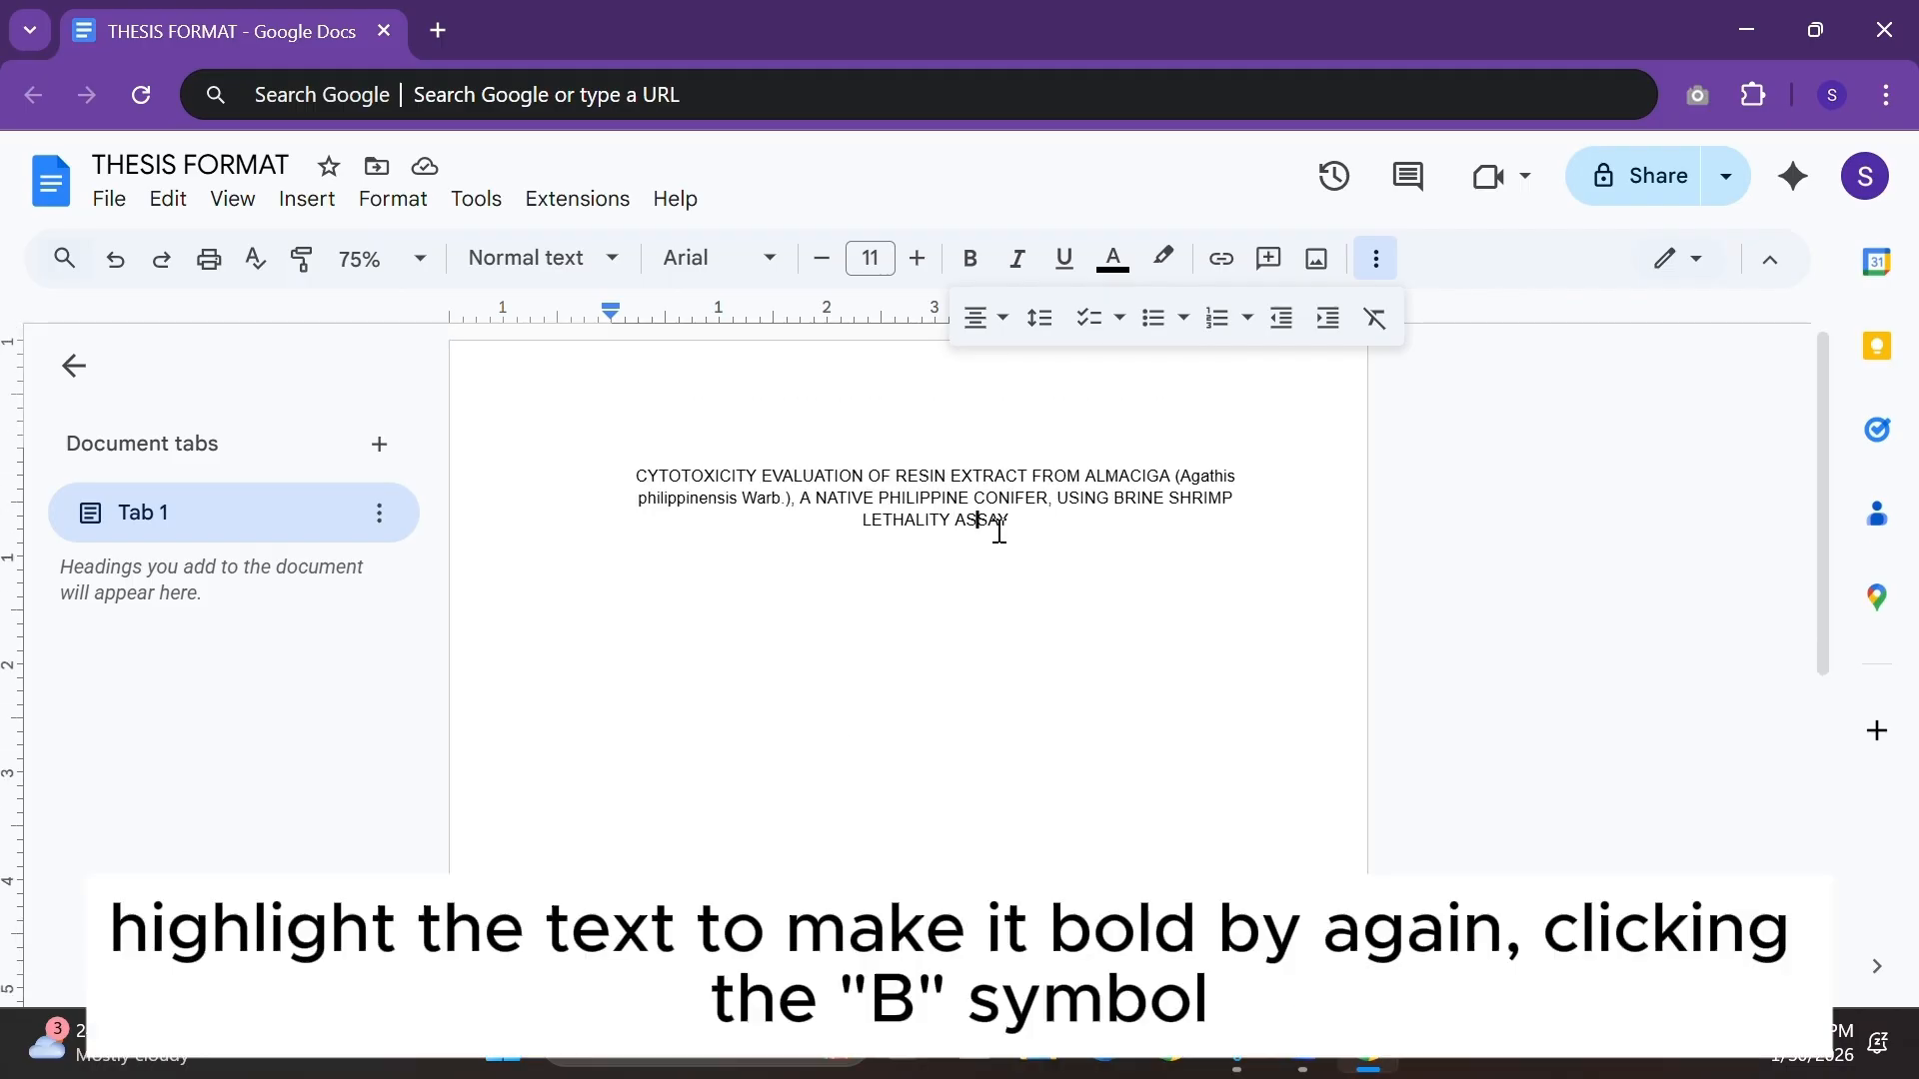
left_click_drag(1006, 523, 706, 415)
left_click(967, 262)
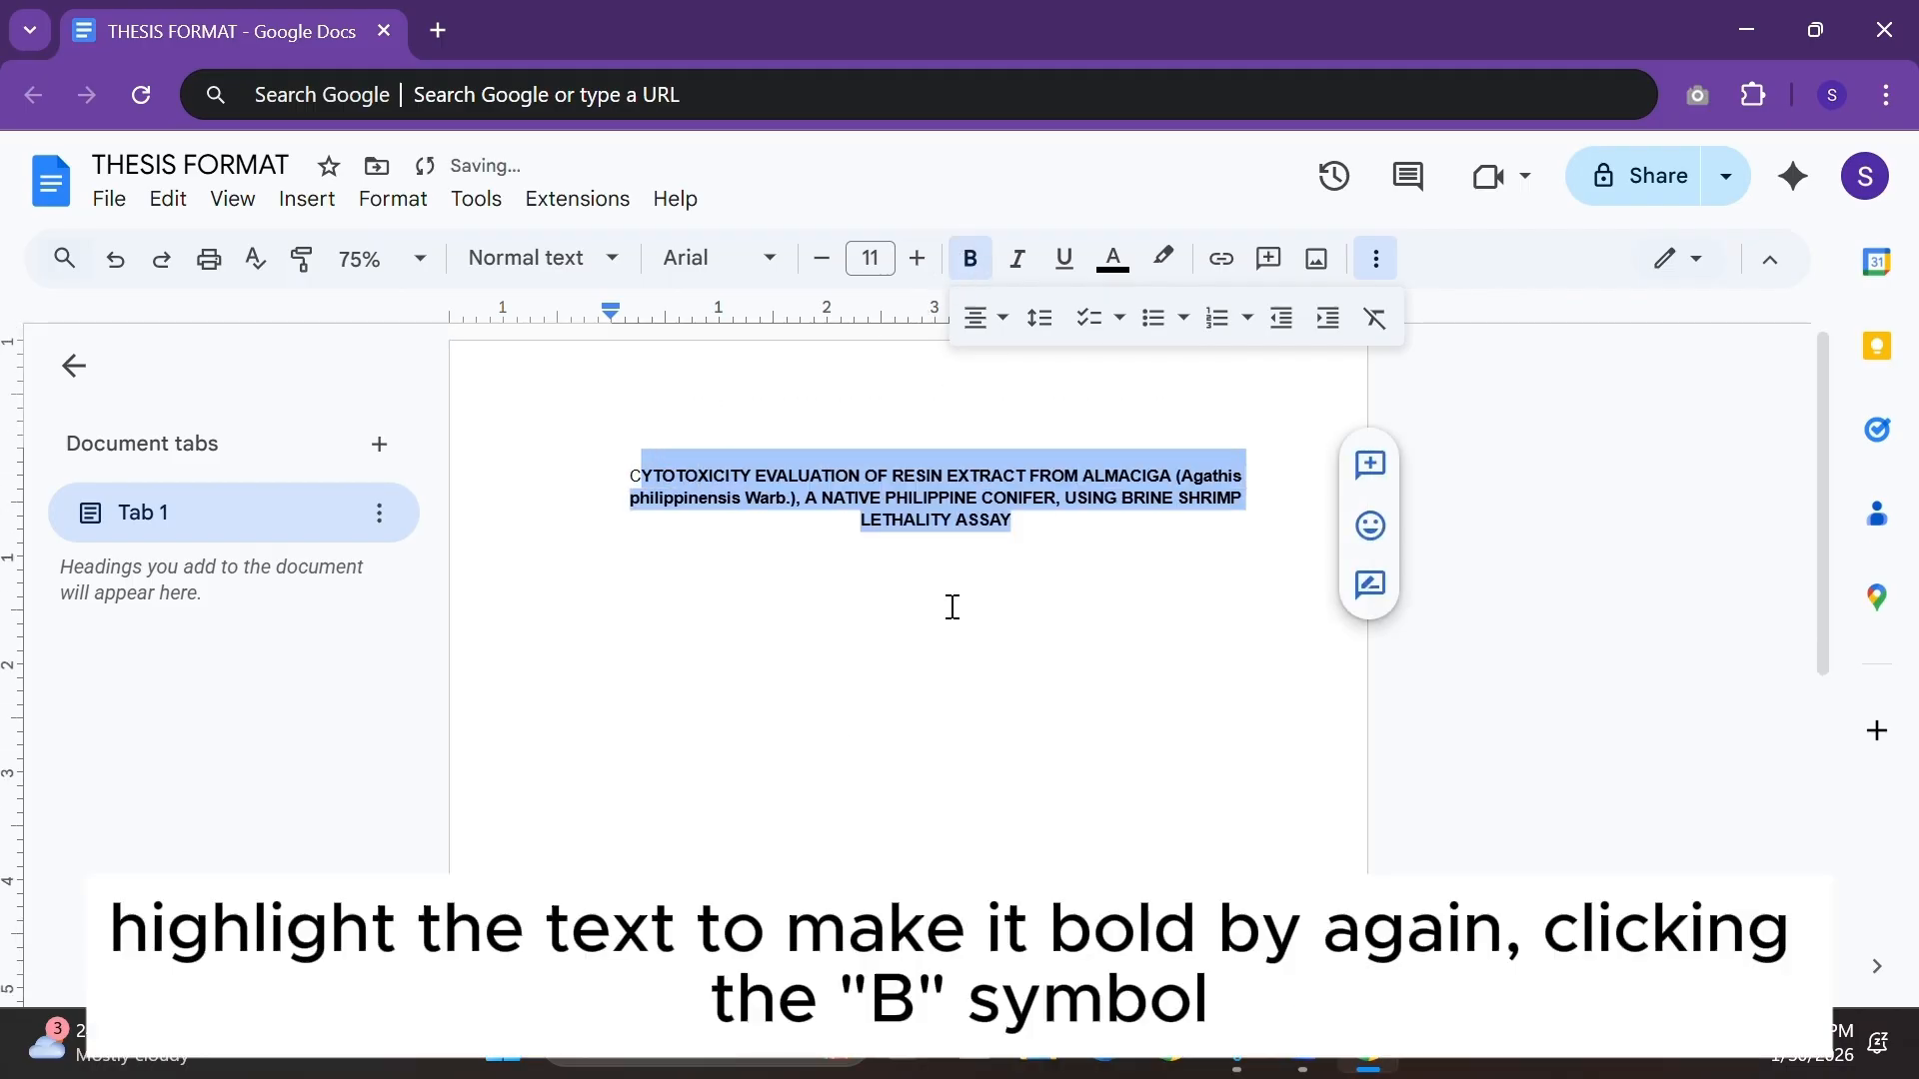
Undo the accidental move of the first letter and make the leading C bold too.
left_click_drag(645, 477, 641, 482)
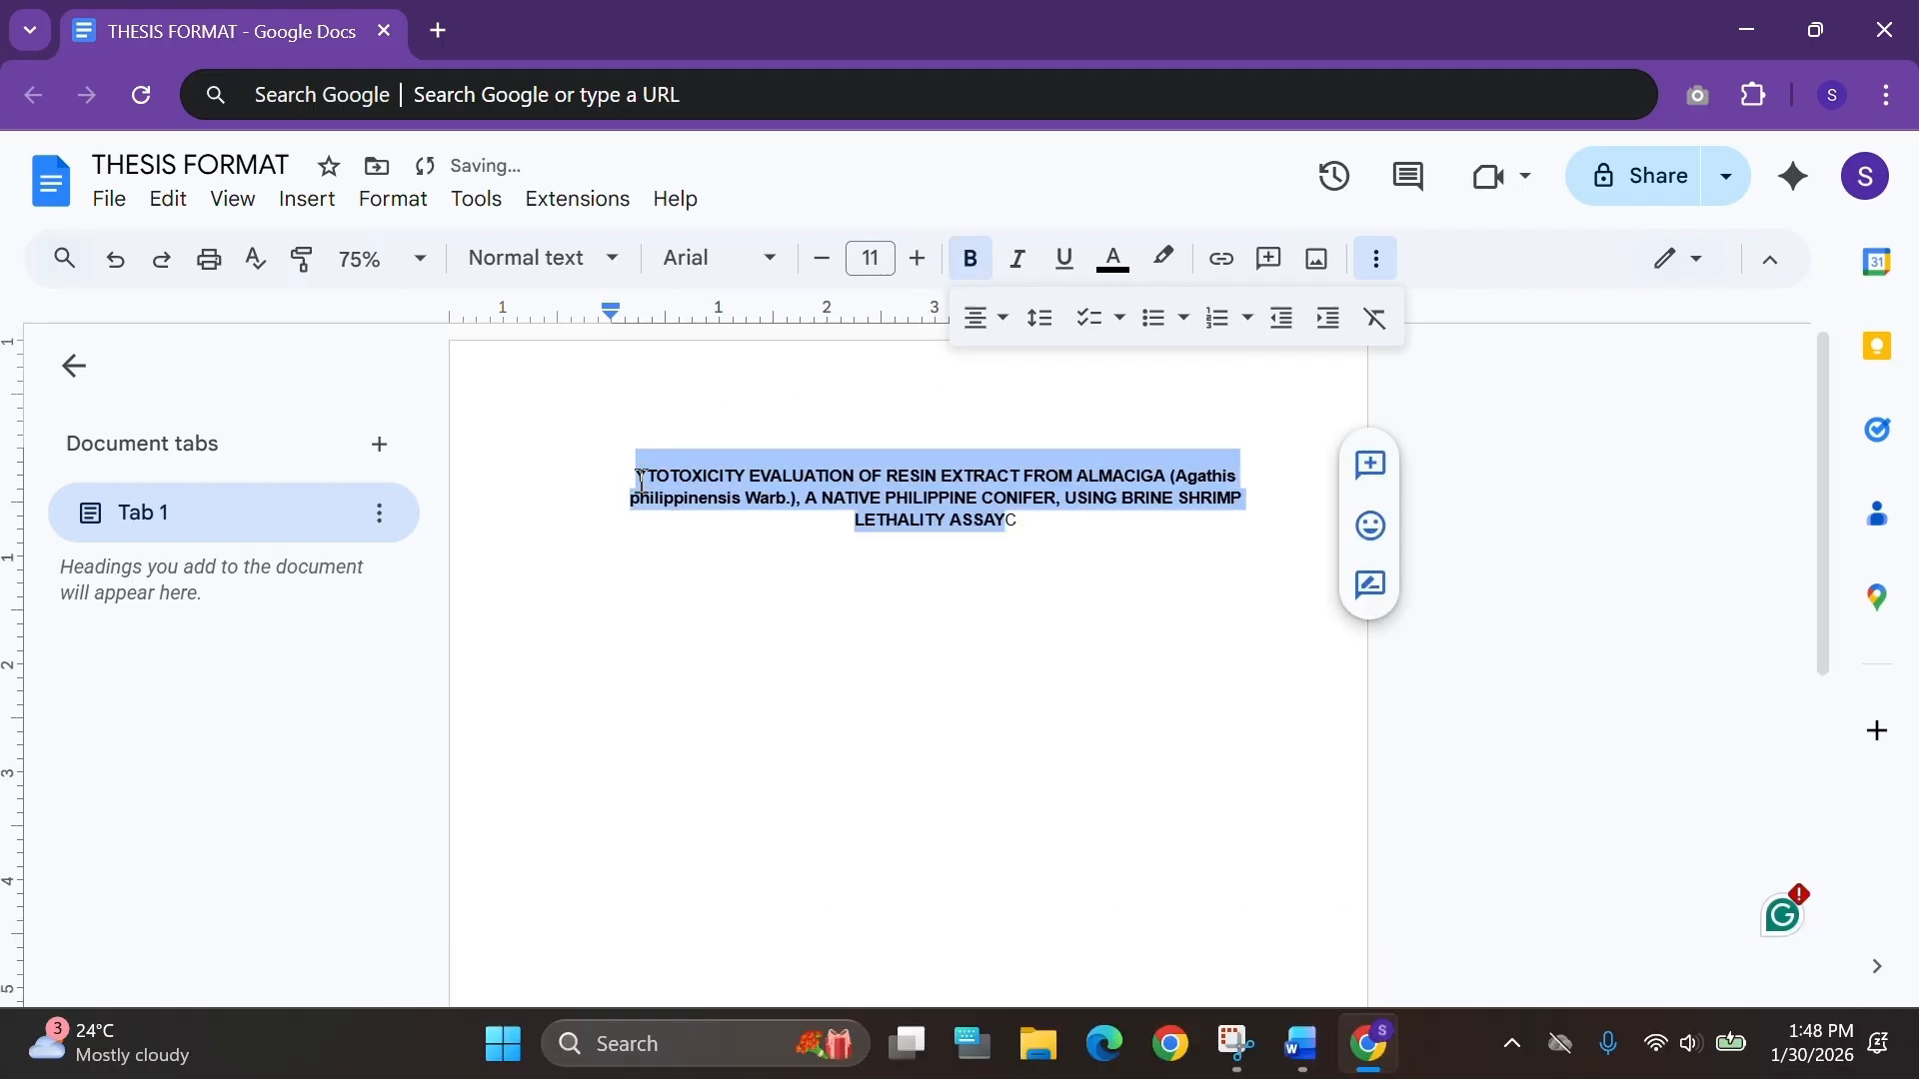
key("ctrl+z")
left_click(652, 481)
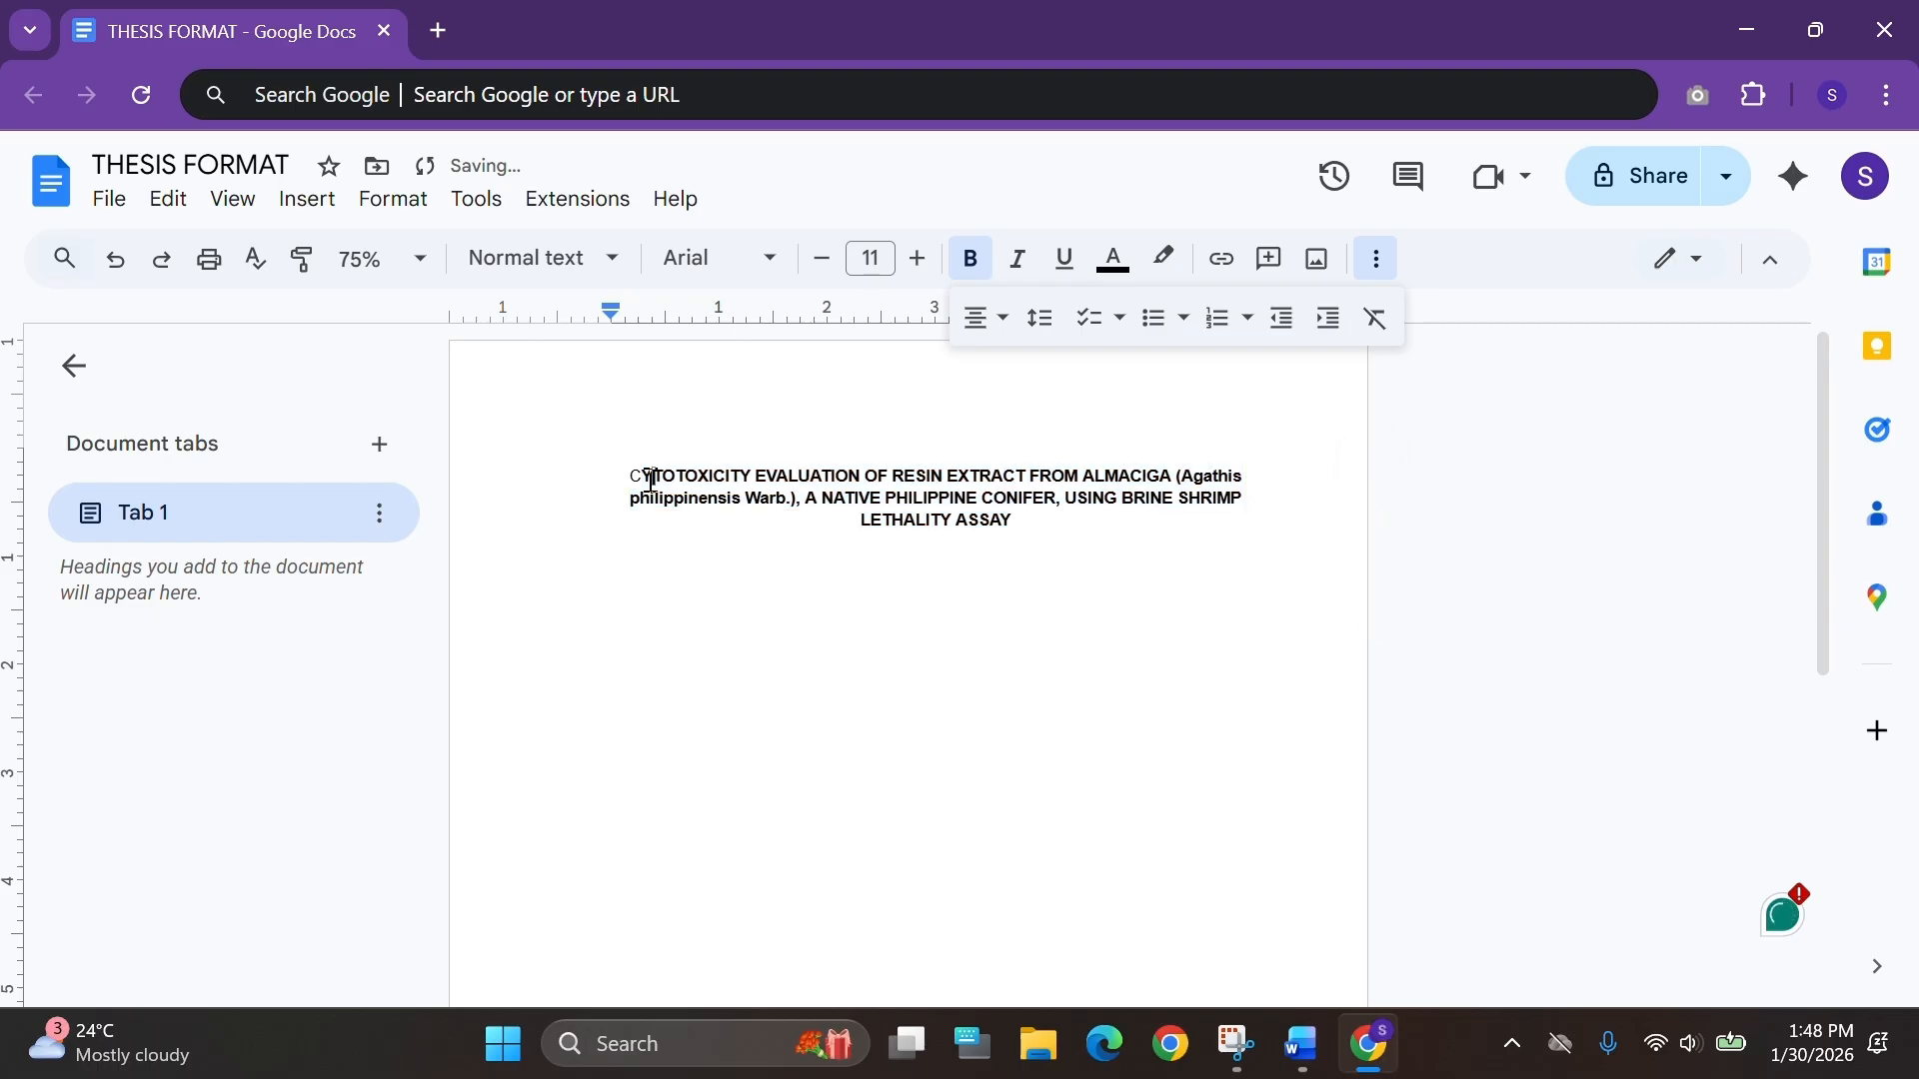
left_click_drag(640, 476, 632, 473)
key("ctrl+b")
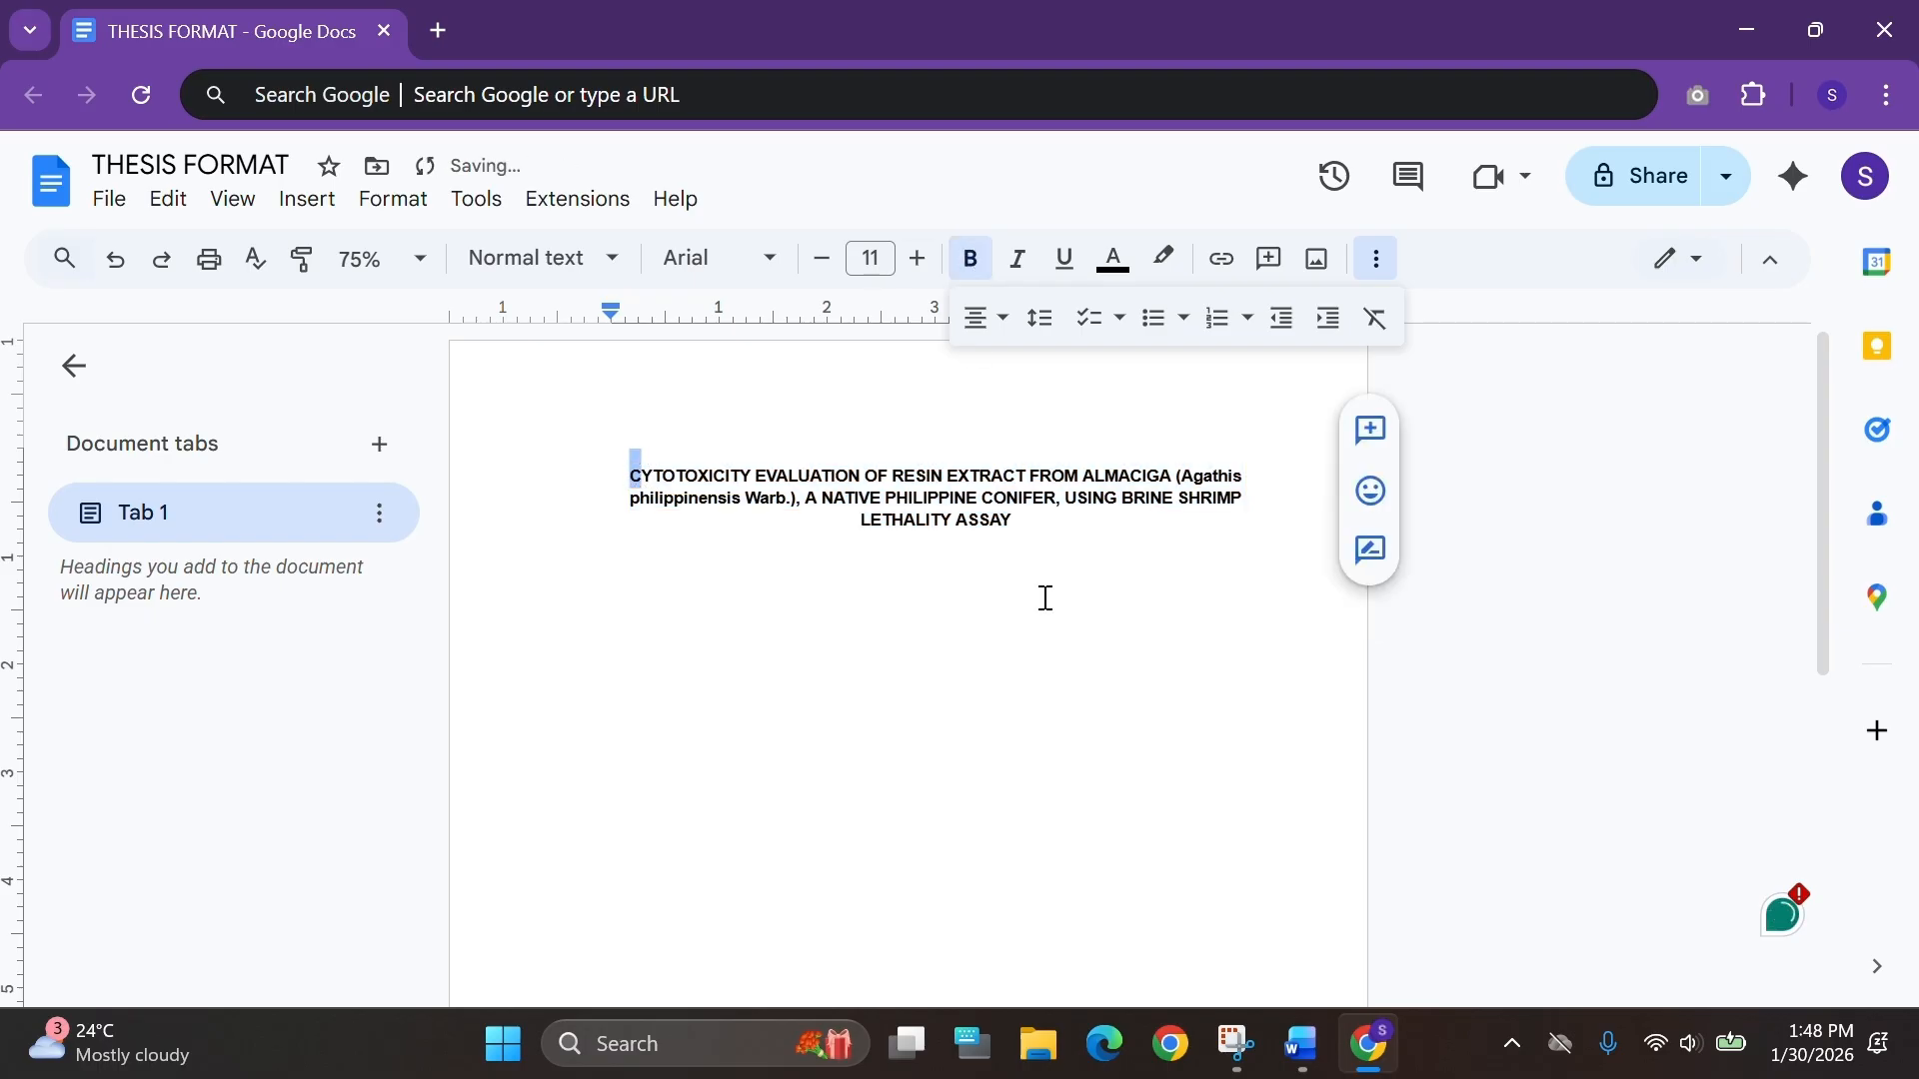
left_click(1044, 597)
Italicize the species name Agathis philippinensis in the title.
left_click(800, 497)
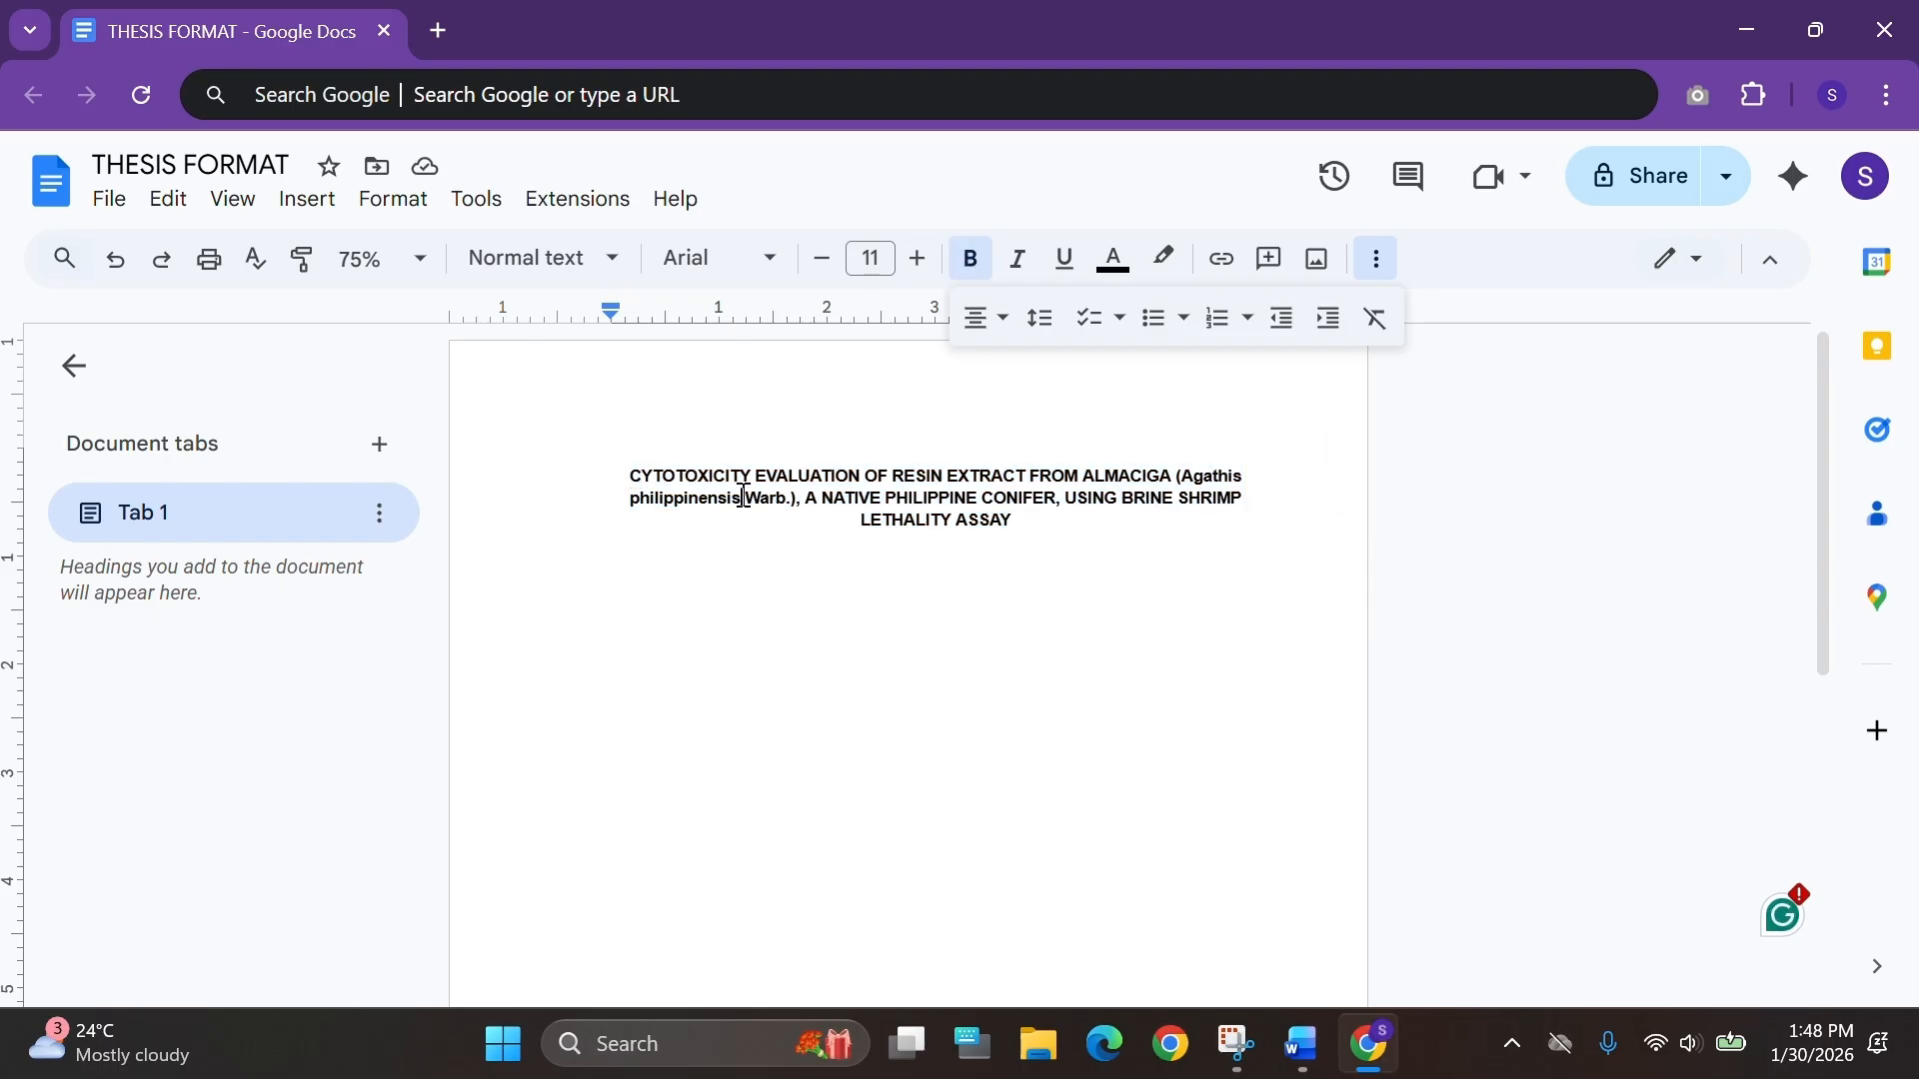
left_click_drag(742, 496, 1183, 475)
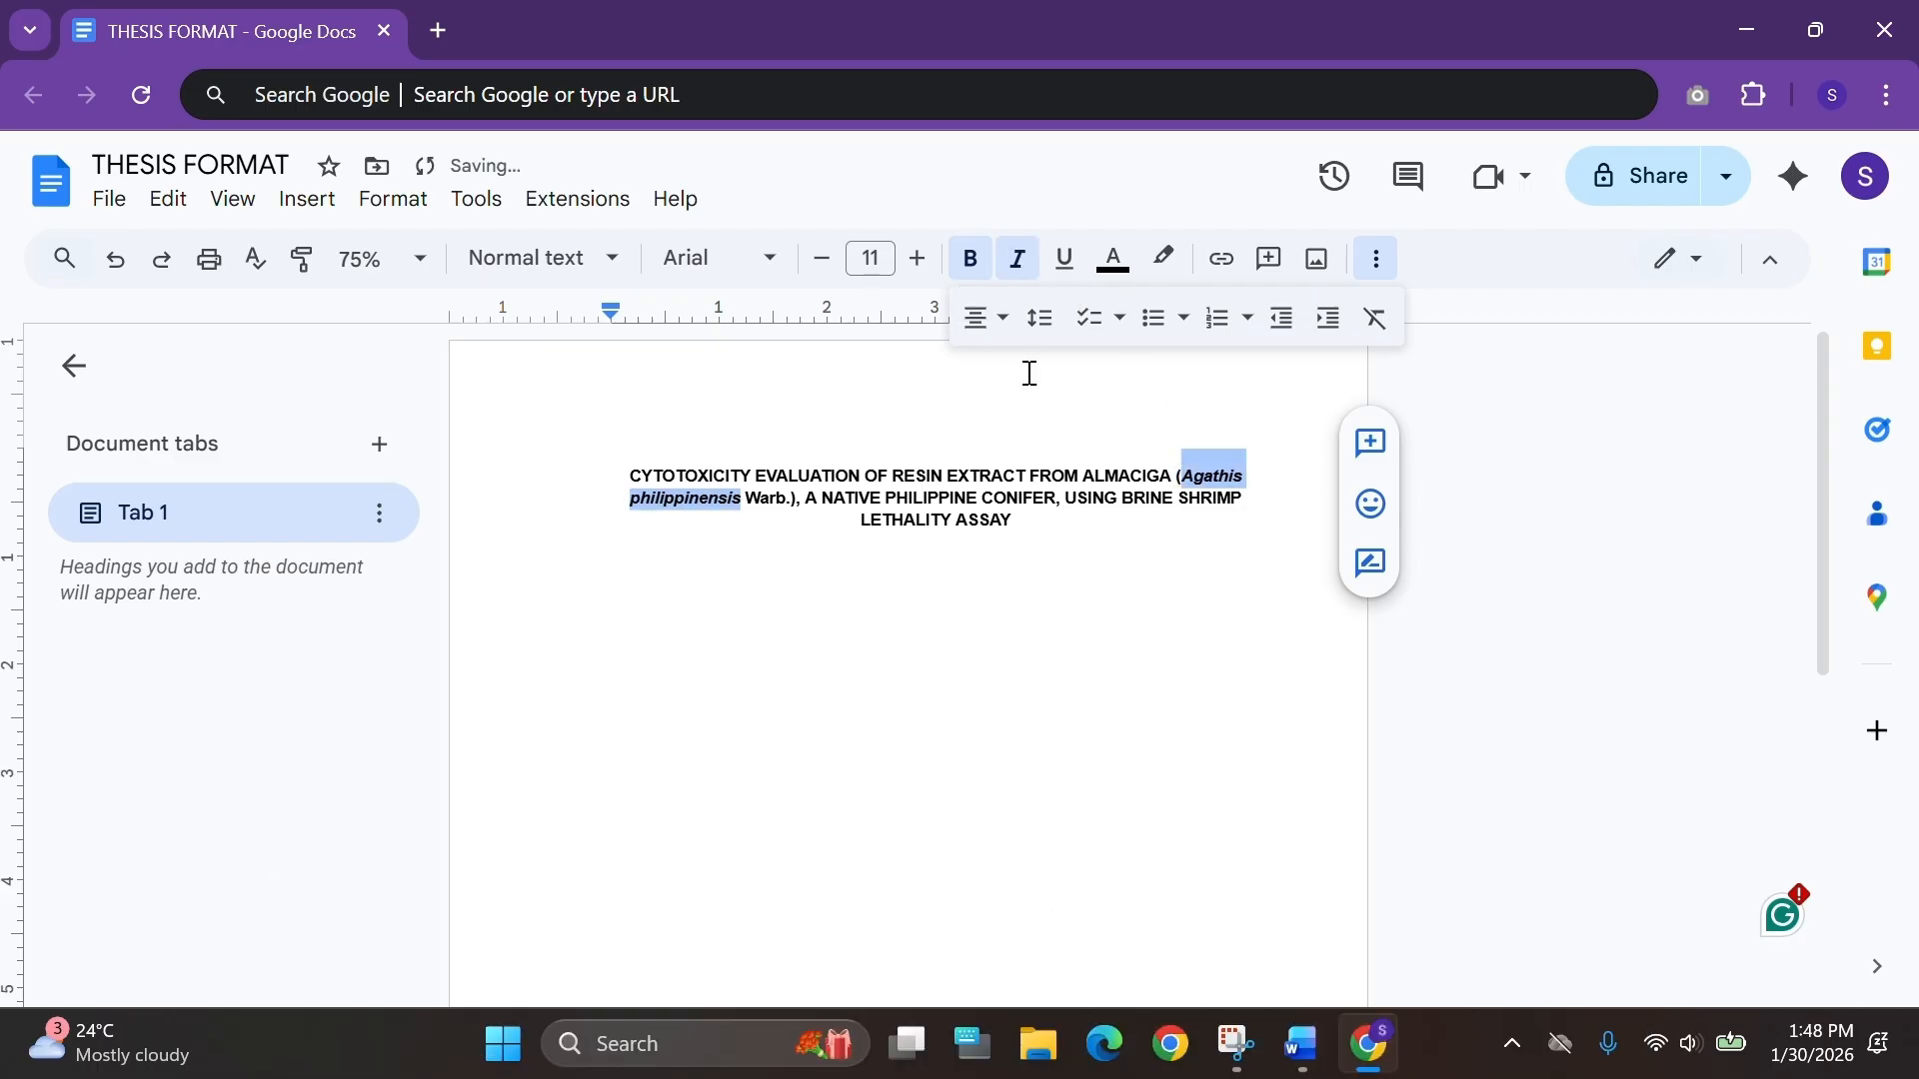
left_click(1099, 530)
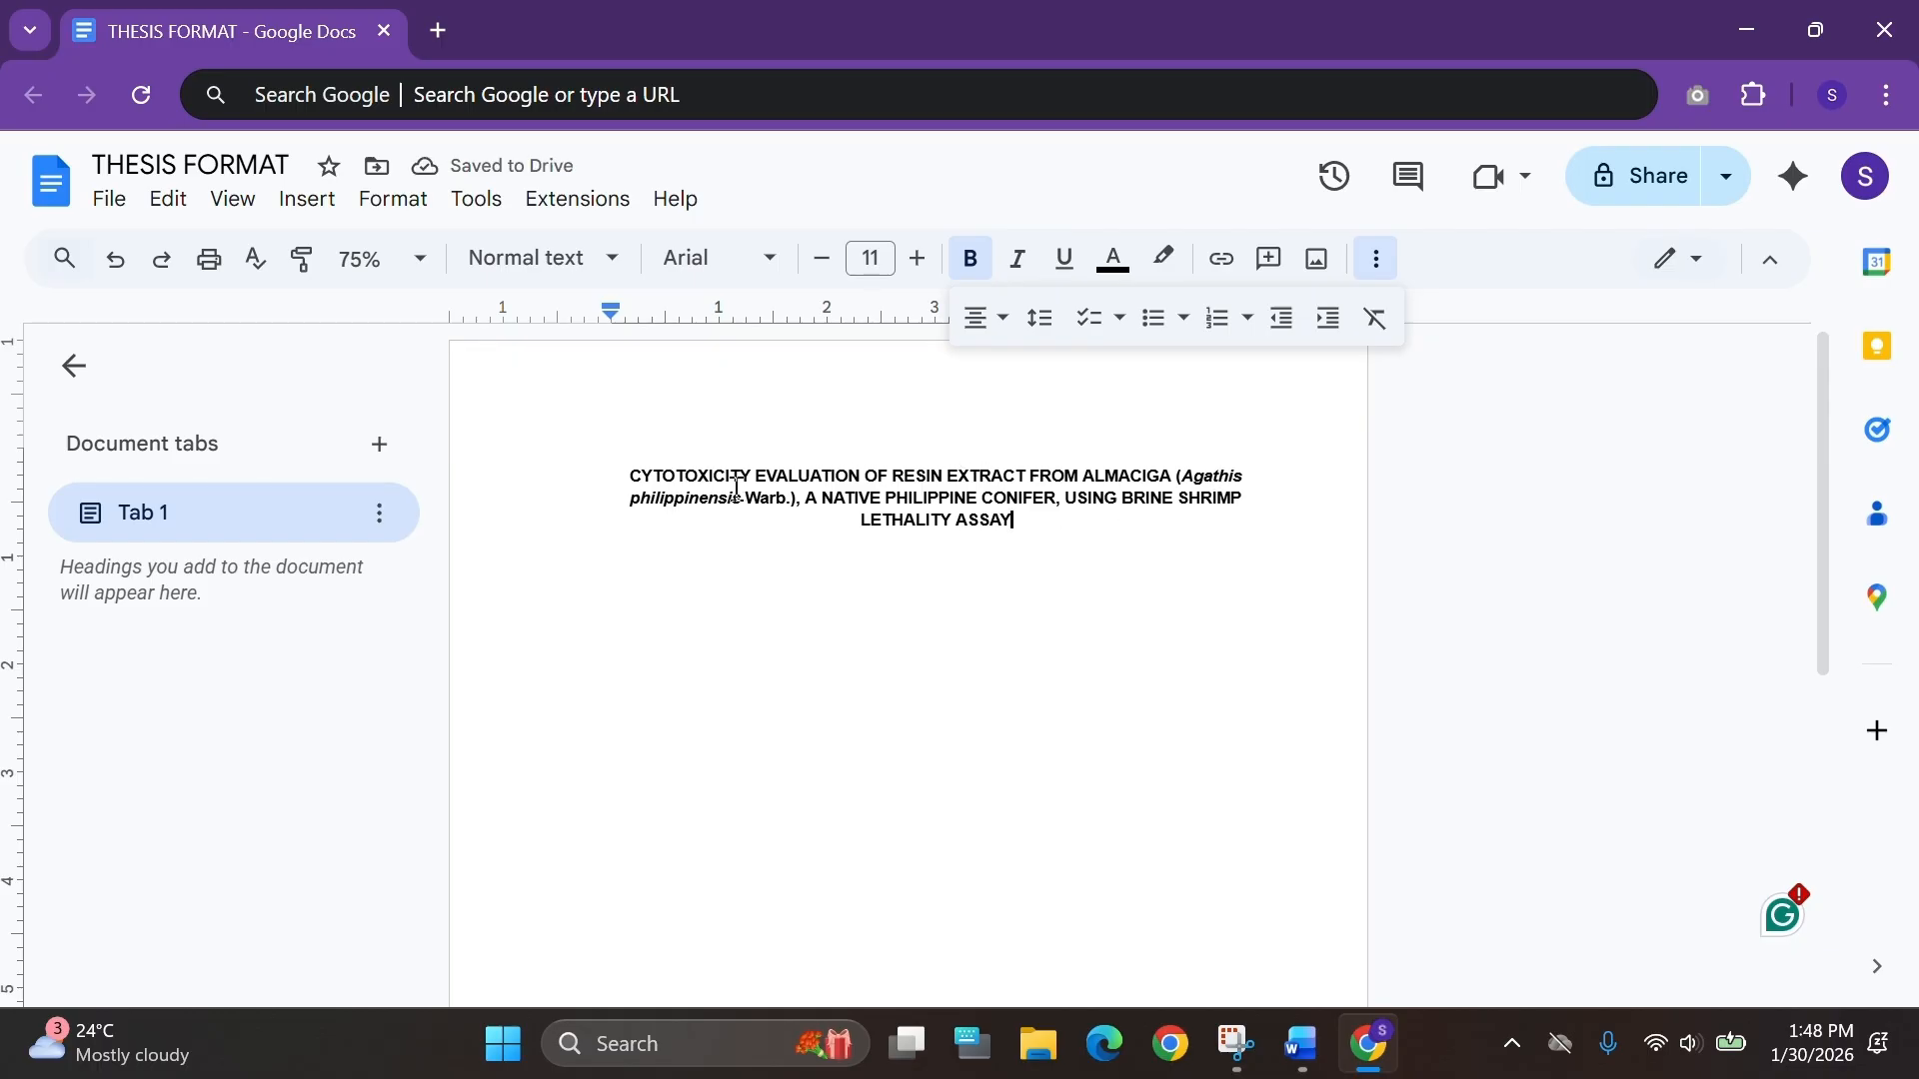
key("alt+Tab")
key("alt+Tab")
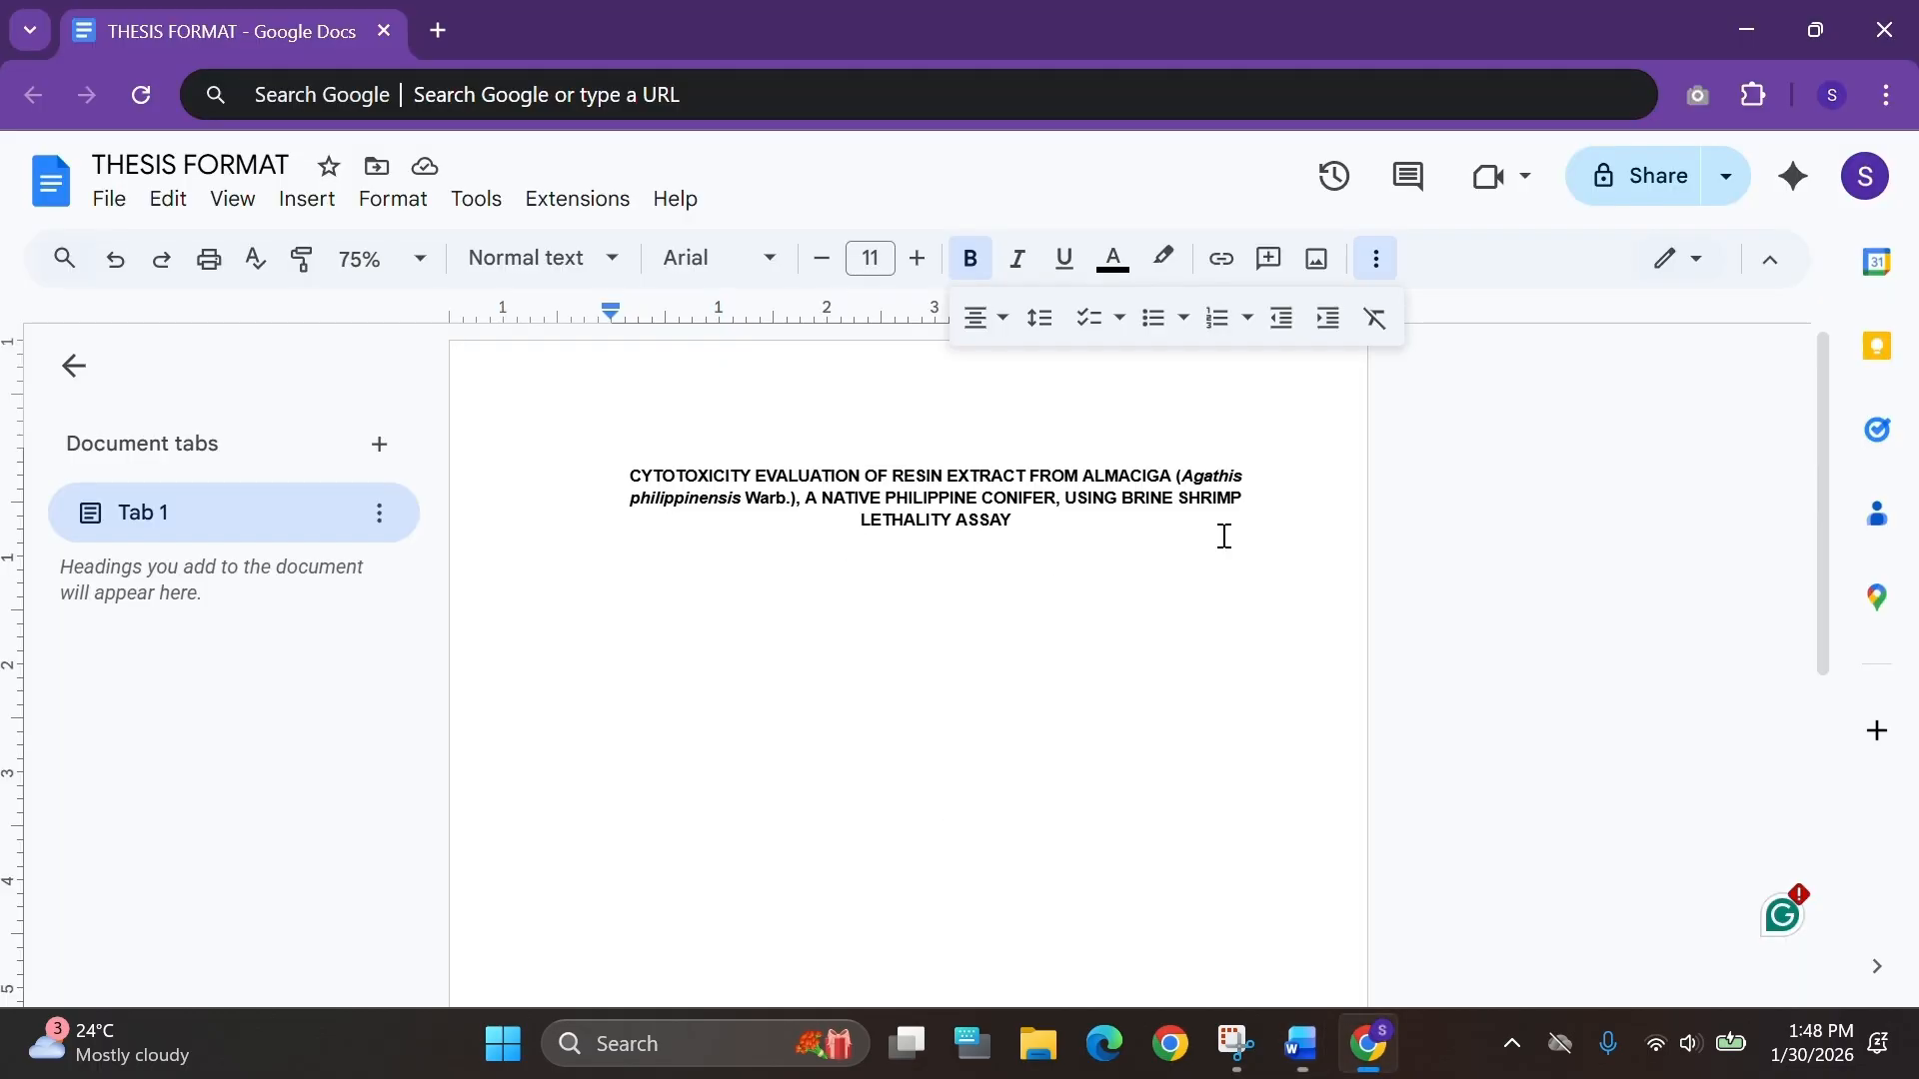
left_click(1177, 477)
key("Return")
key("alt+Tab")
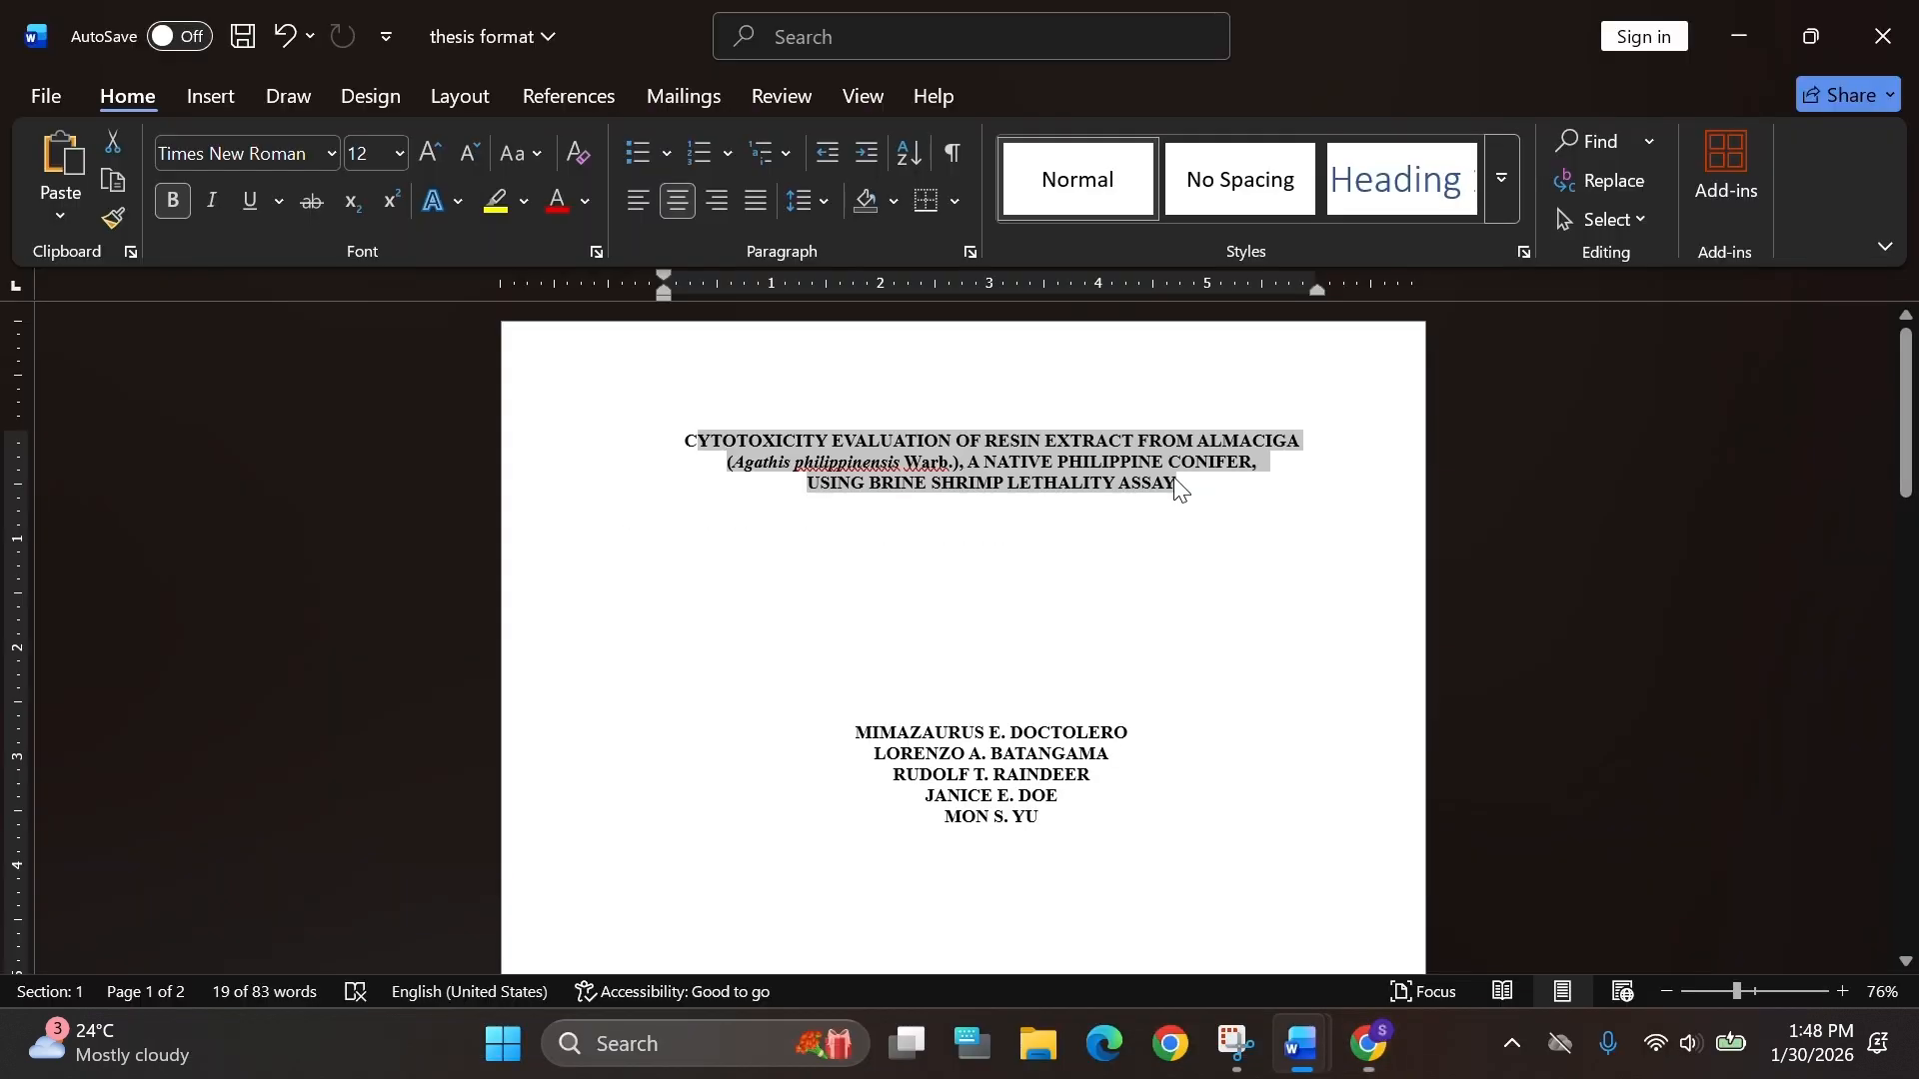
key("alt+Tab")
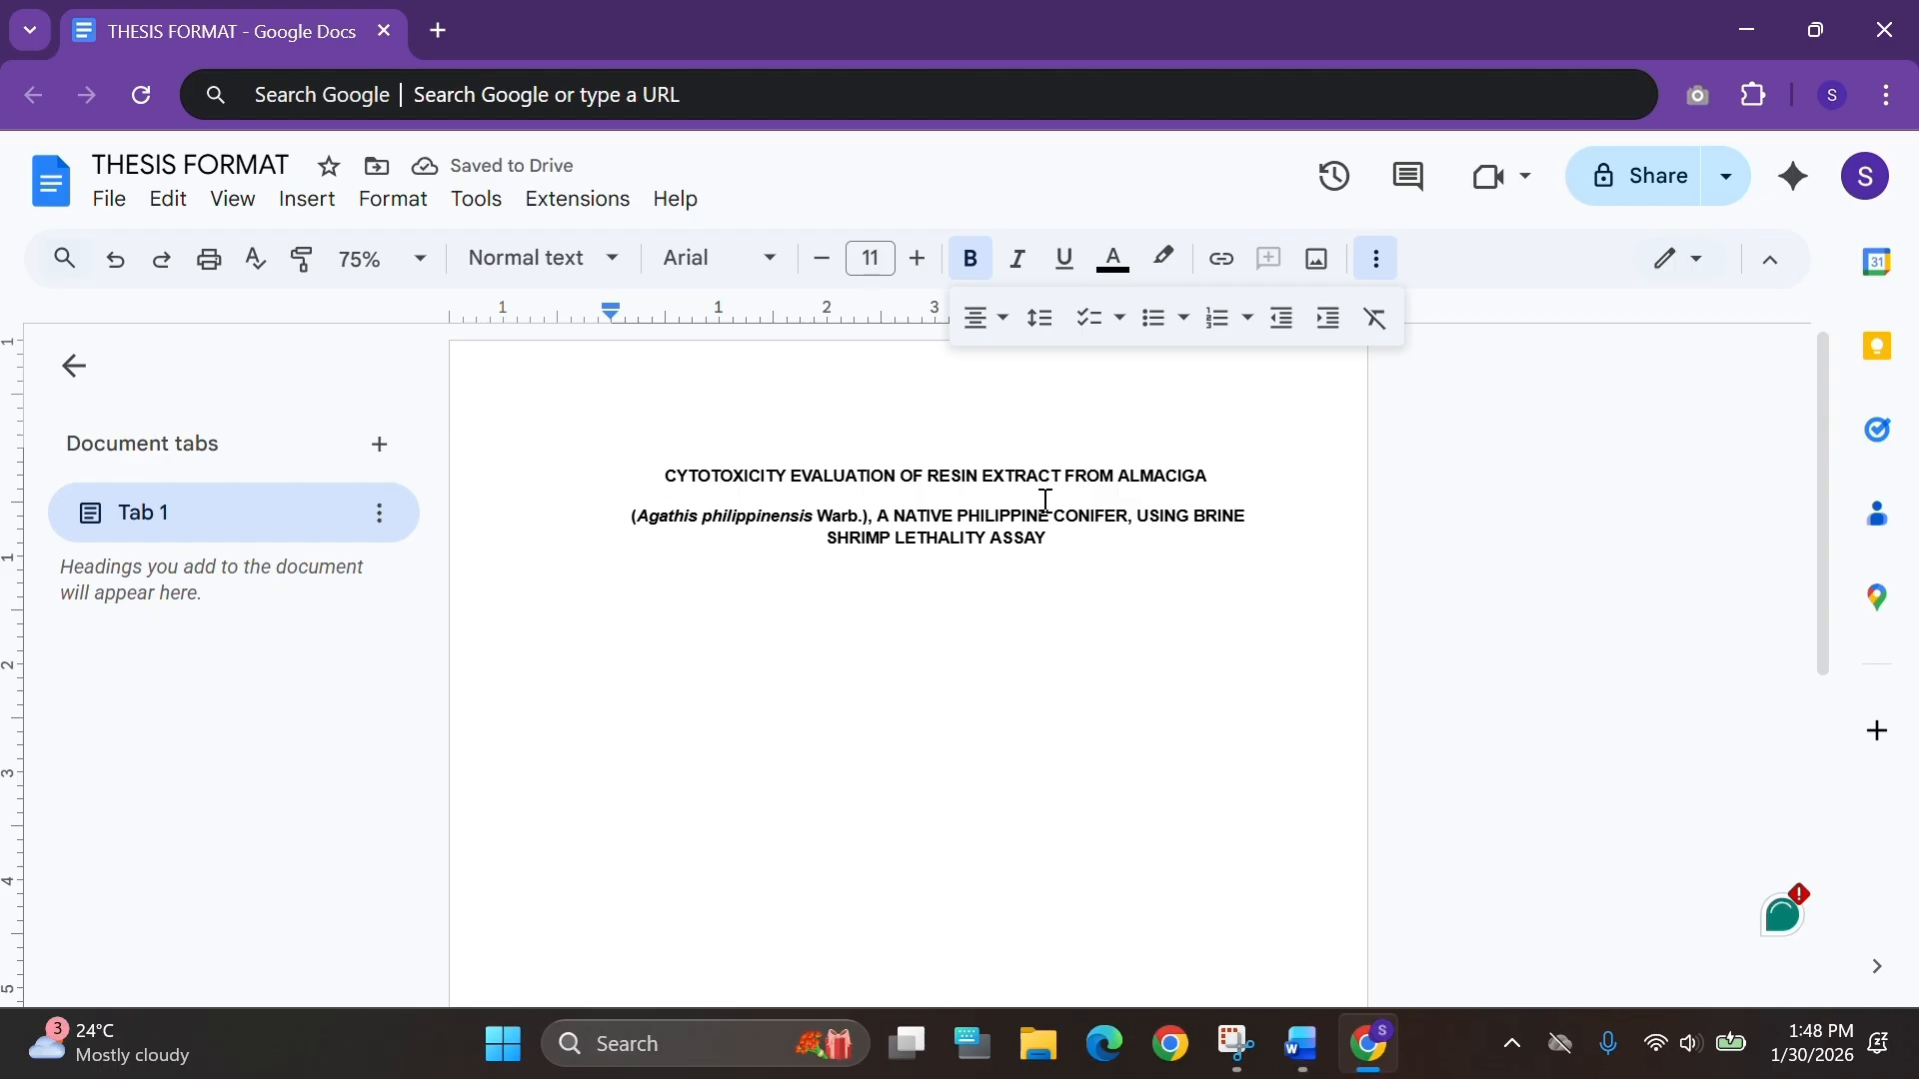
key("BackSpace")
Select all the text and set the line spacing to Single, adjusting the space after paragraphs.
key("ctrl+a")
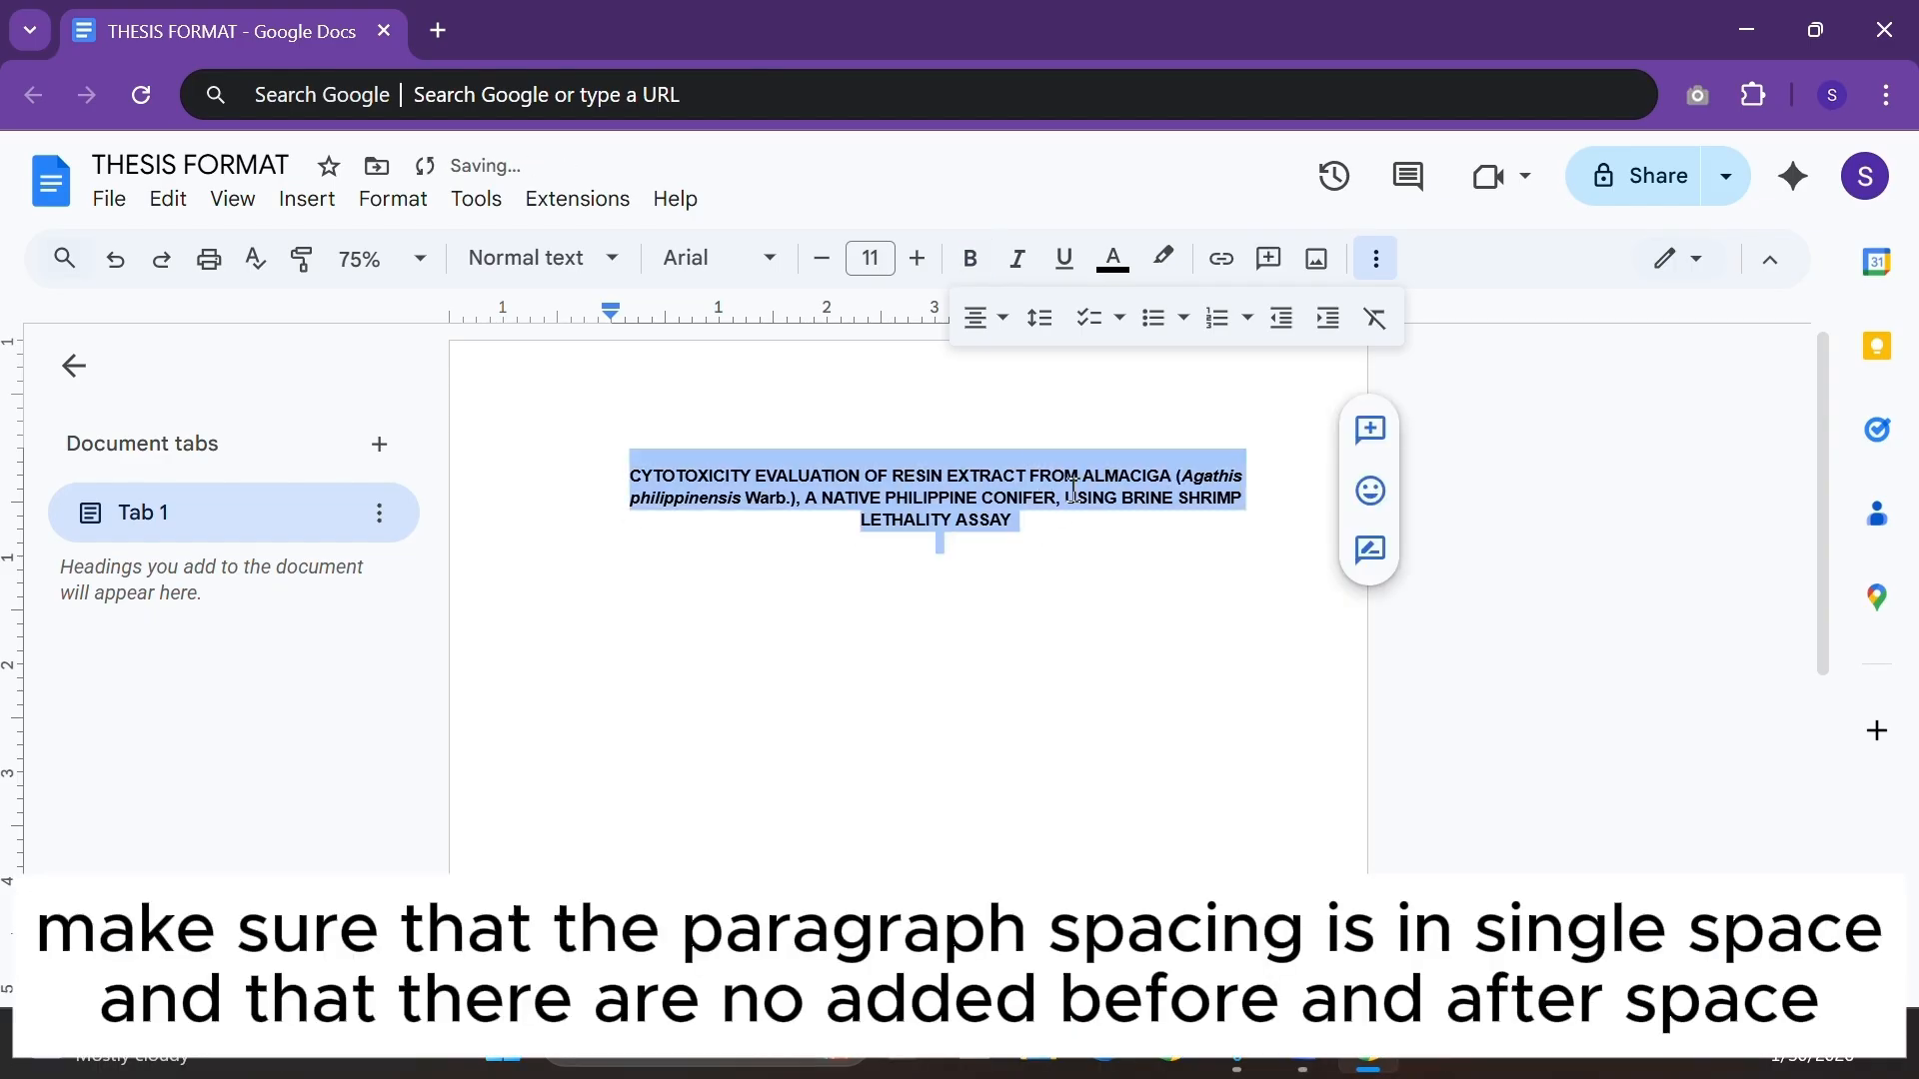
left_click(1039, 318)
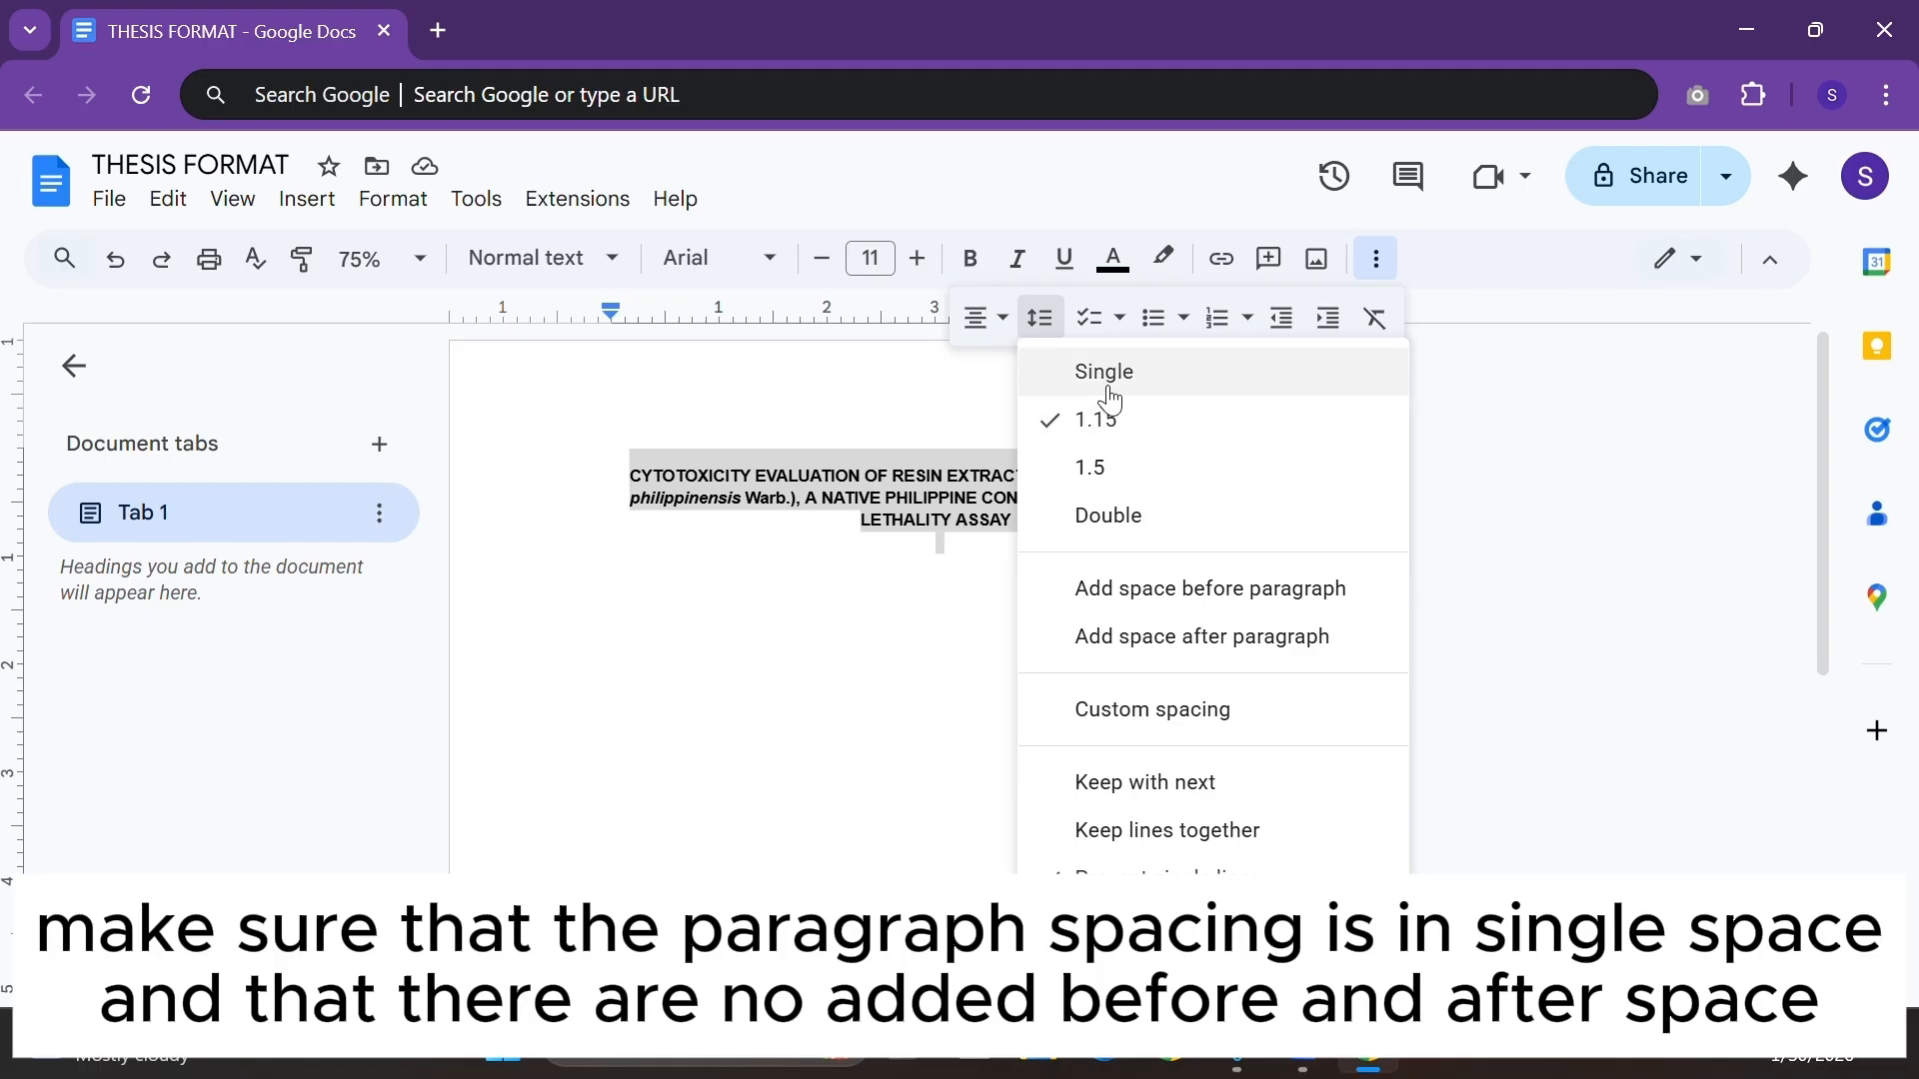
left_click(1110, 384)
left_click(1040, 320)
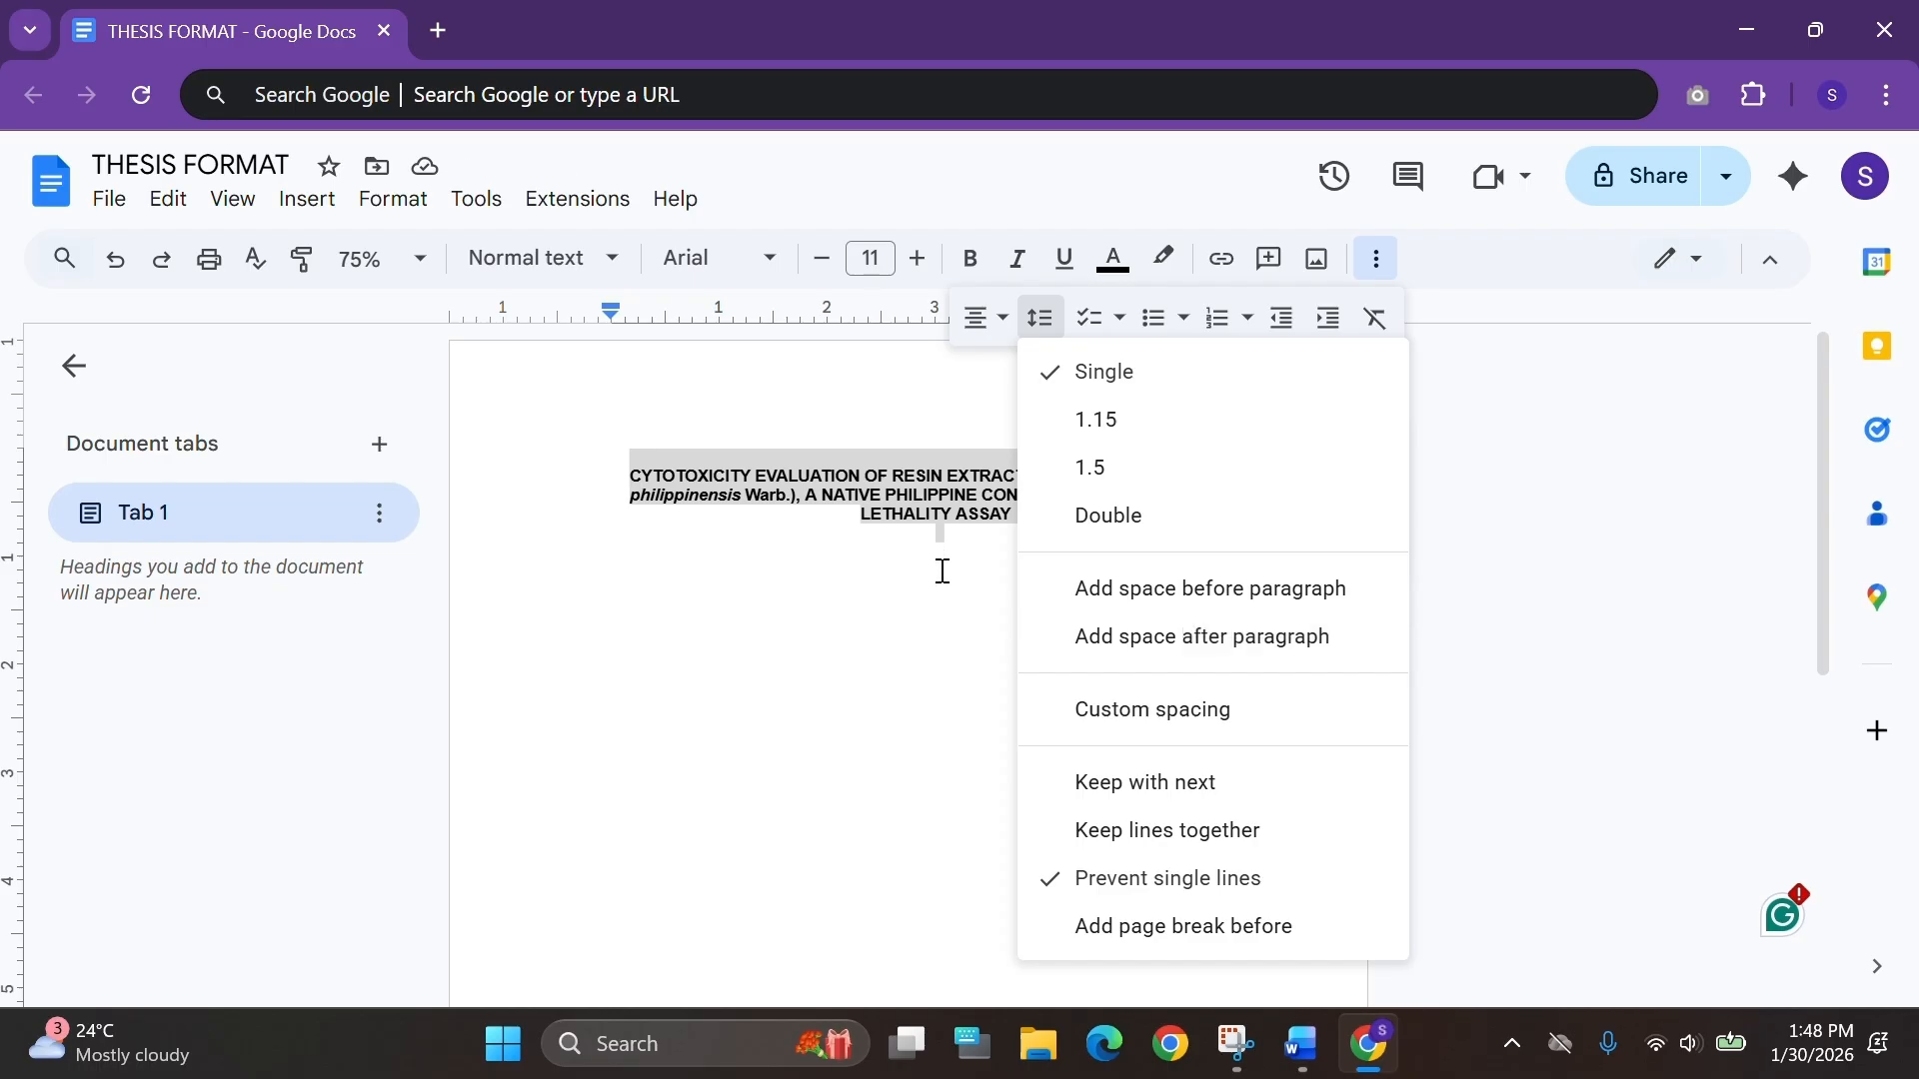
left_click(1101, 639)
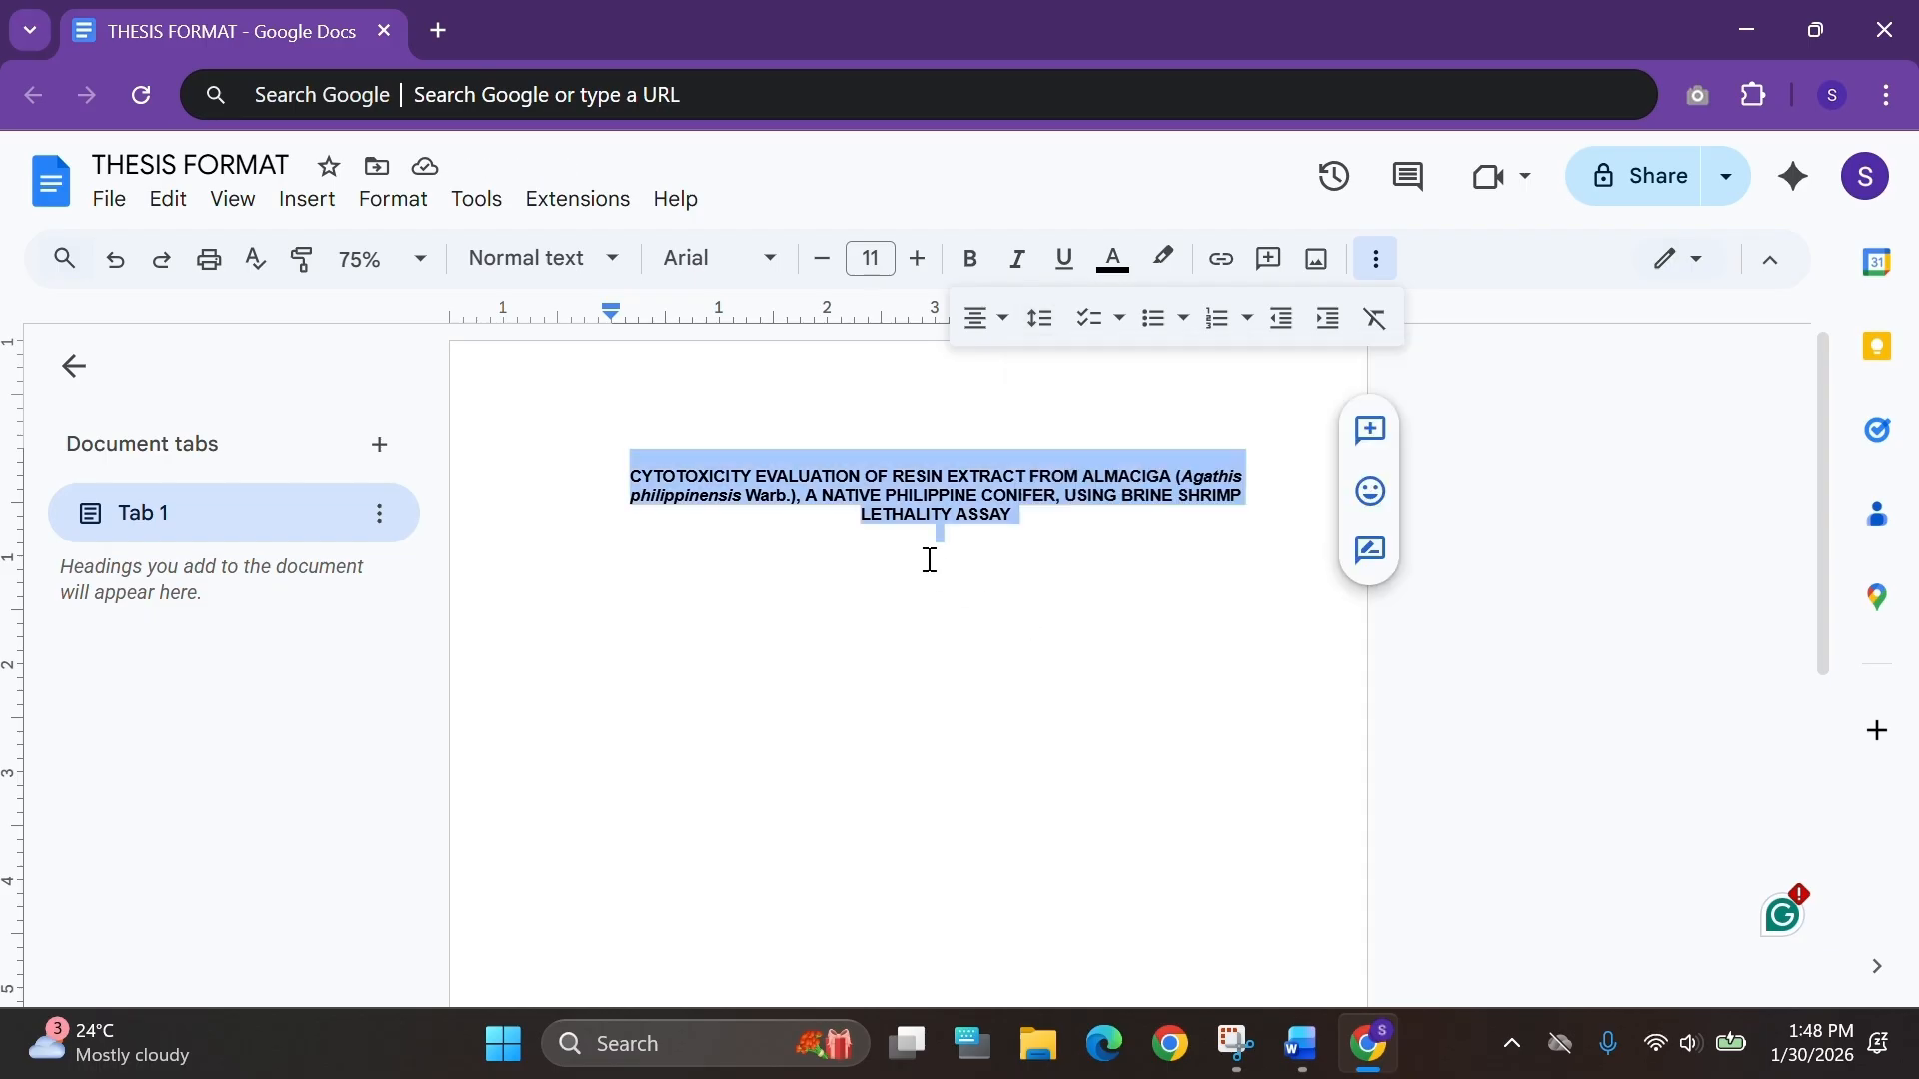
Break the title onto a new line after ALMACIGA and remove the space before the new paragraph.
left_click(981, 538)
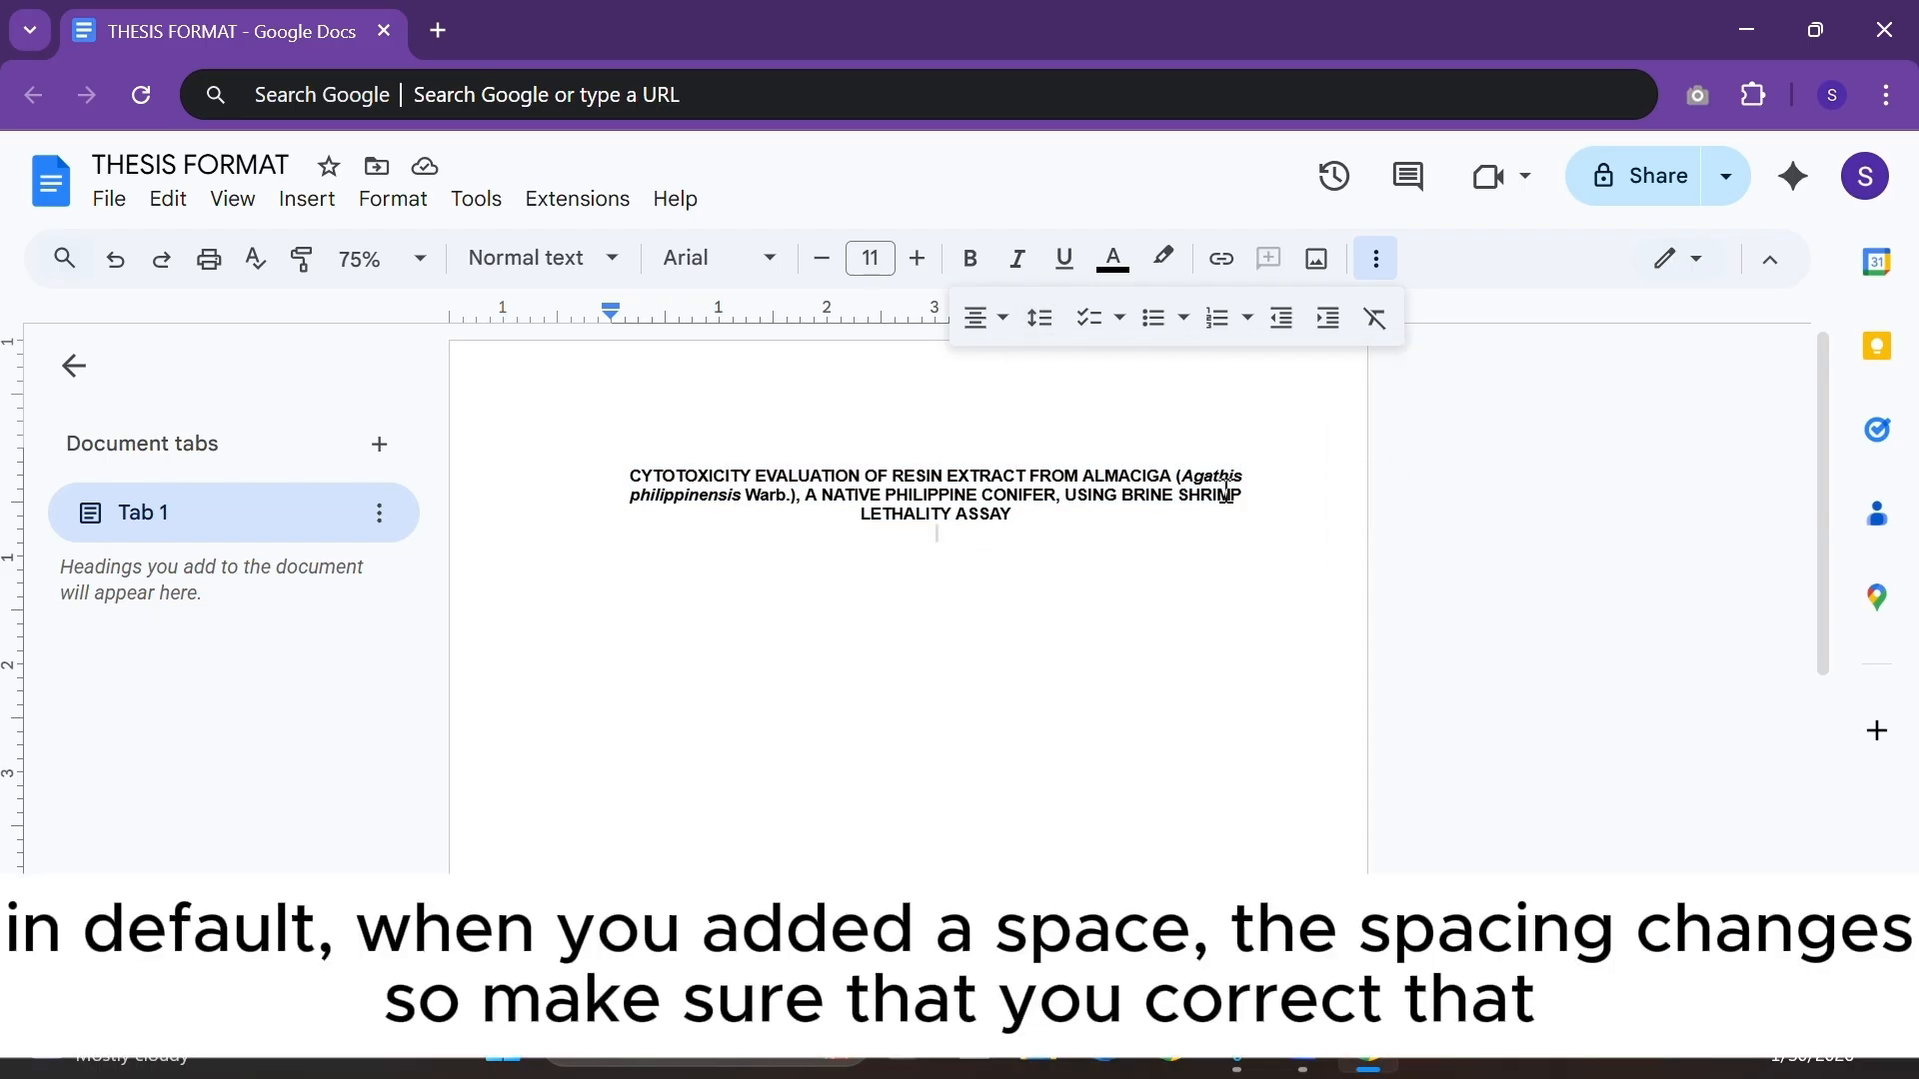
left_click(1184, 483)
key("Return")
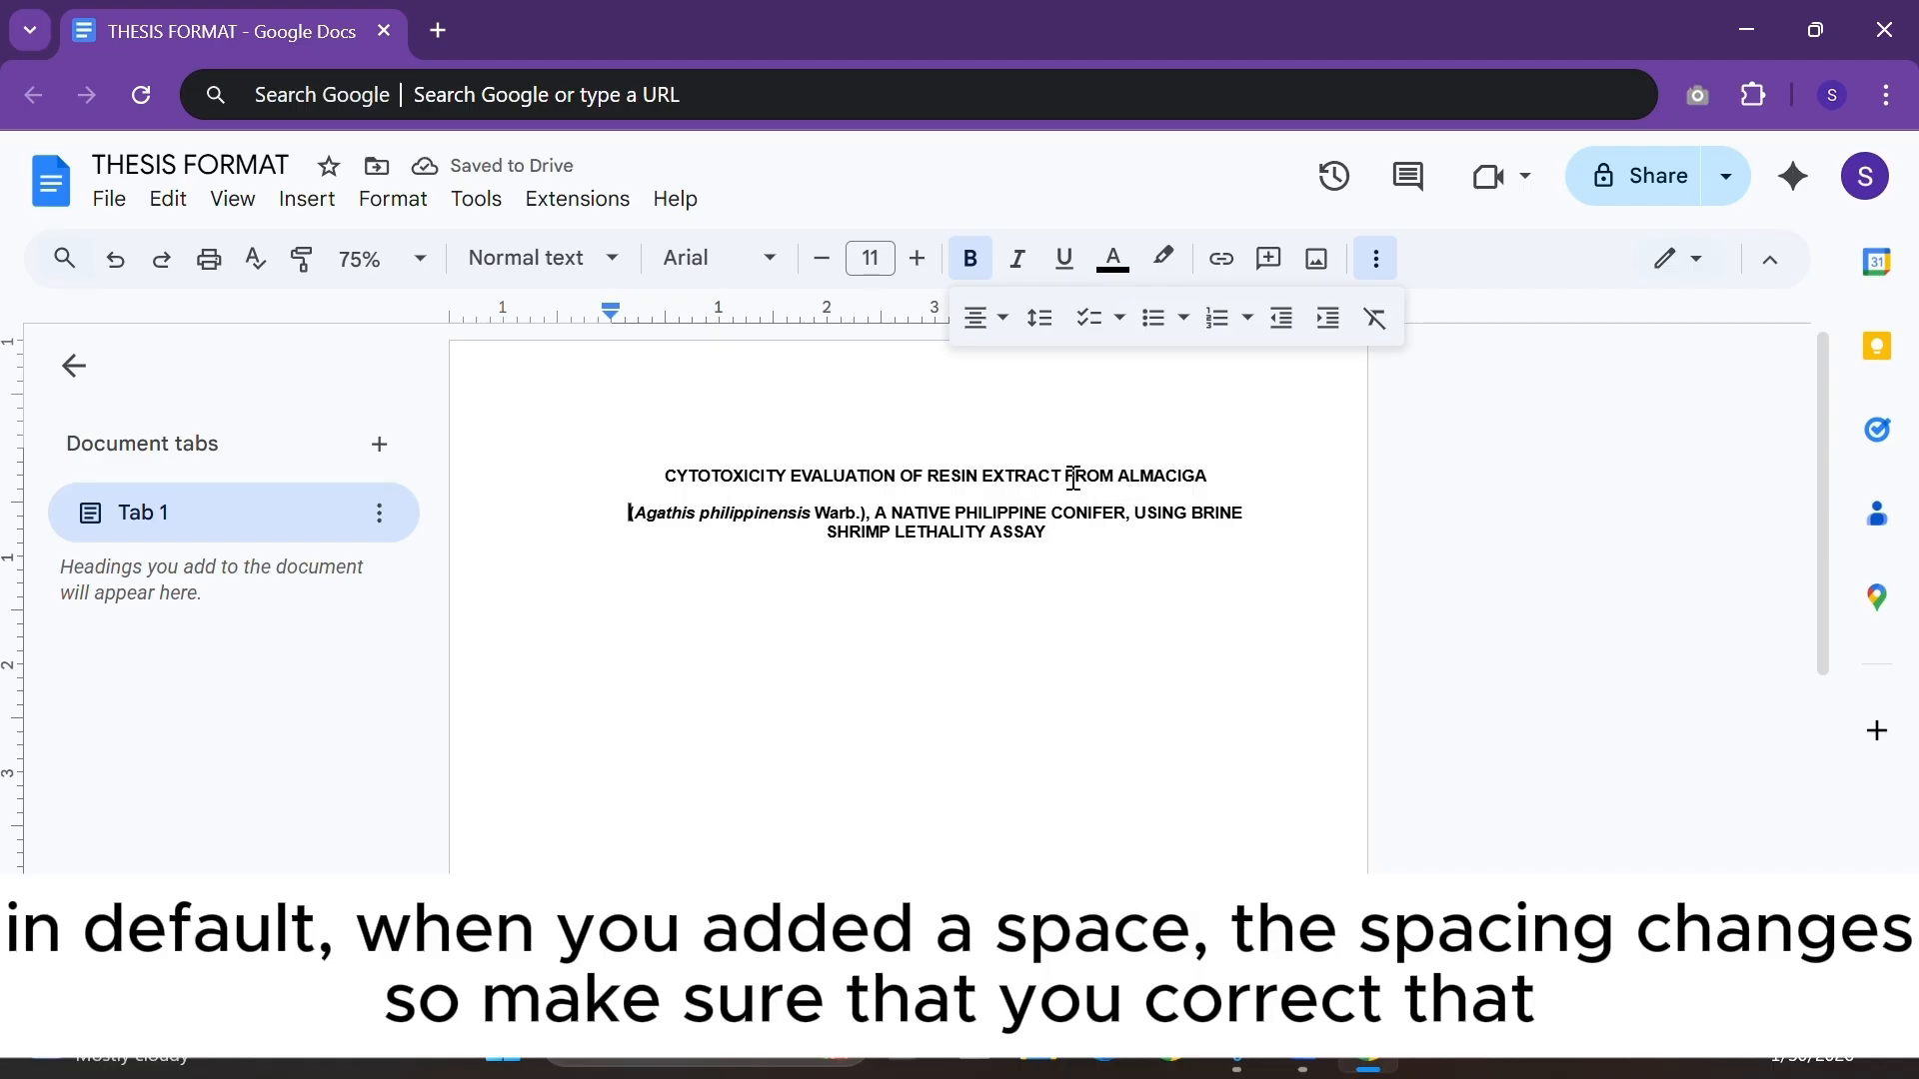
left_click_drag(1071, 482, 1068, 476)
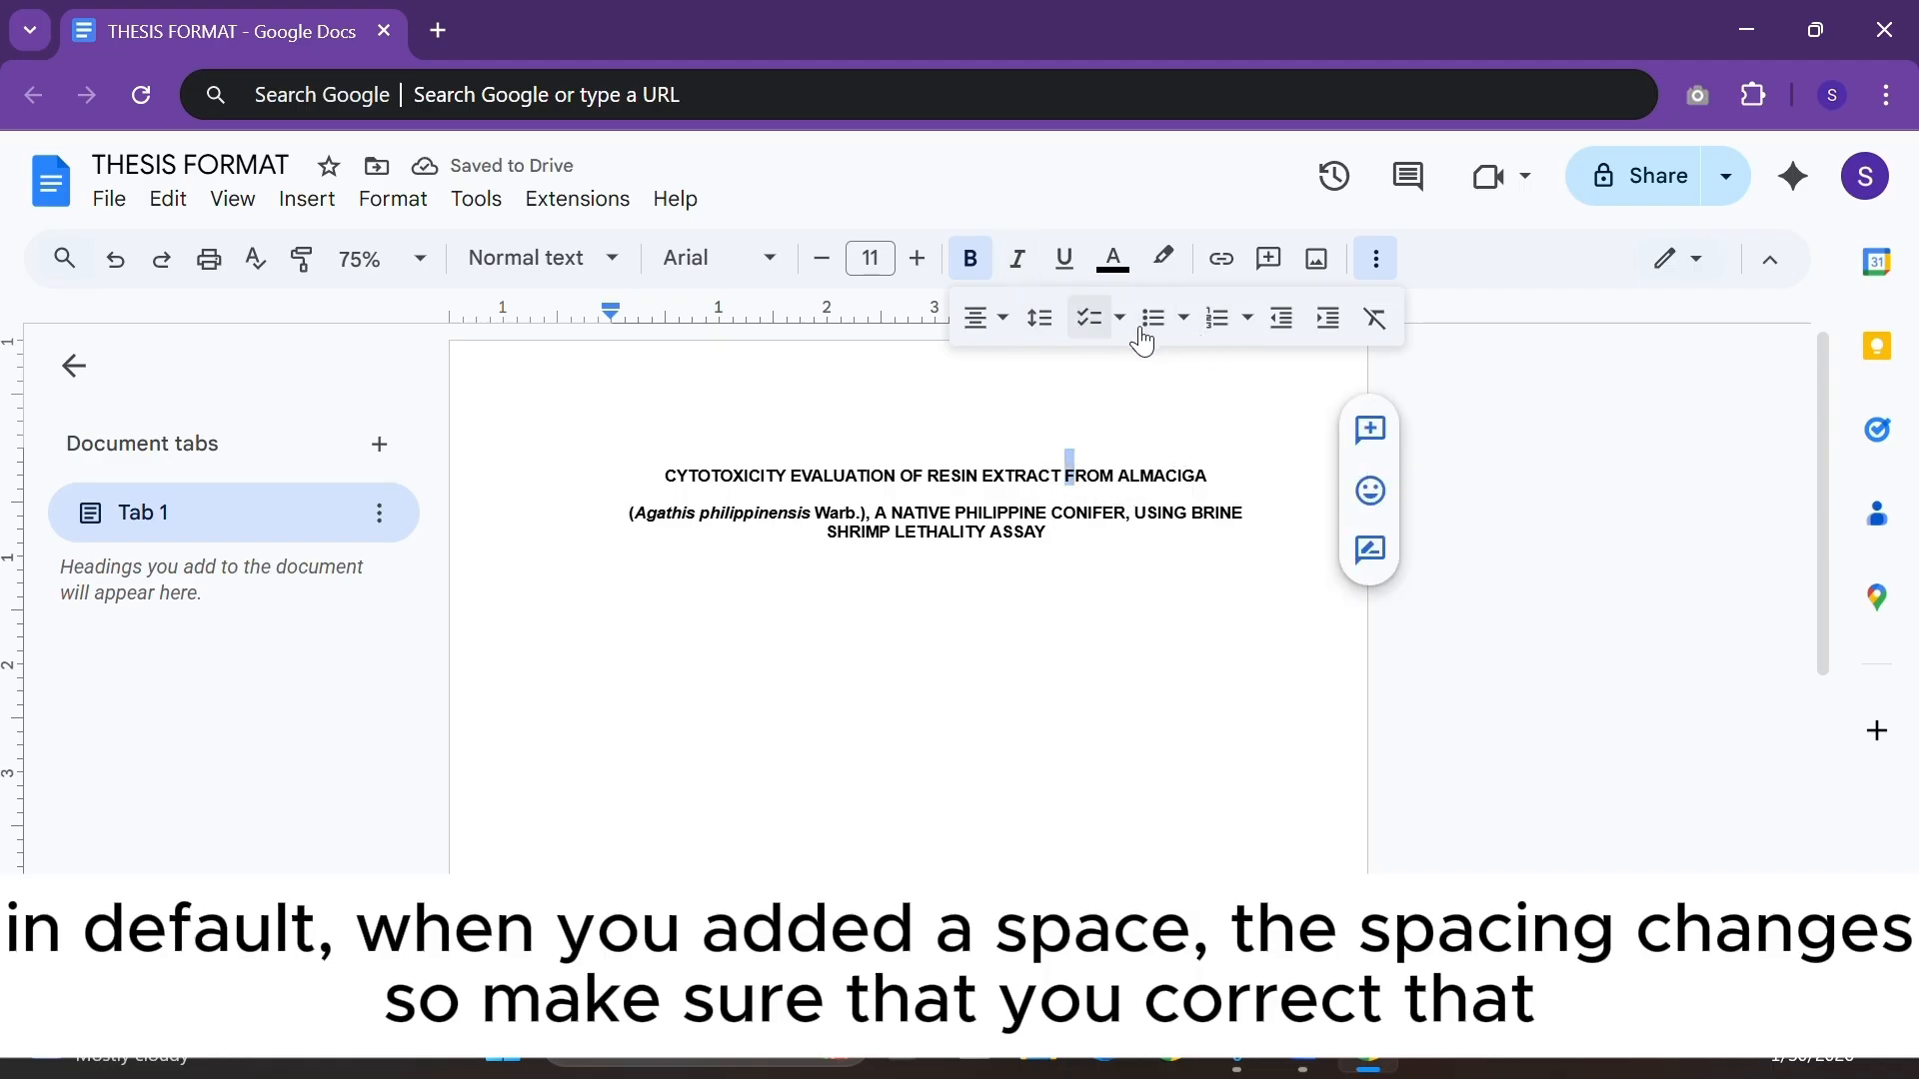
left_click(1042, 322)
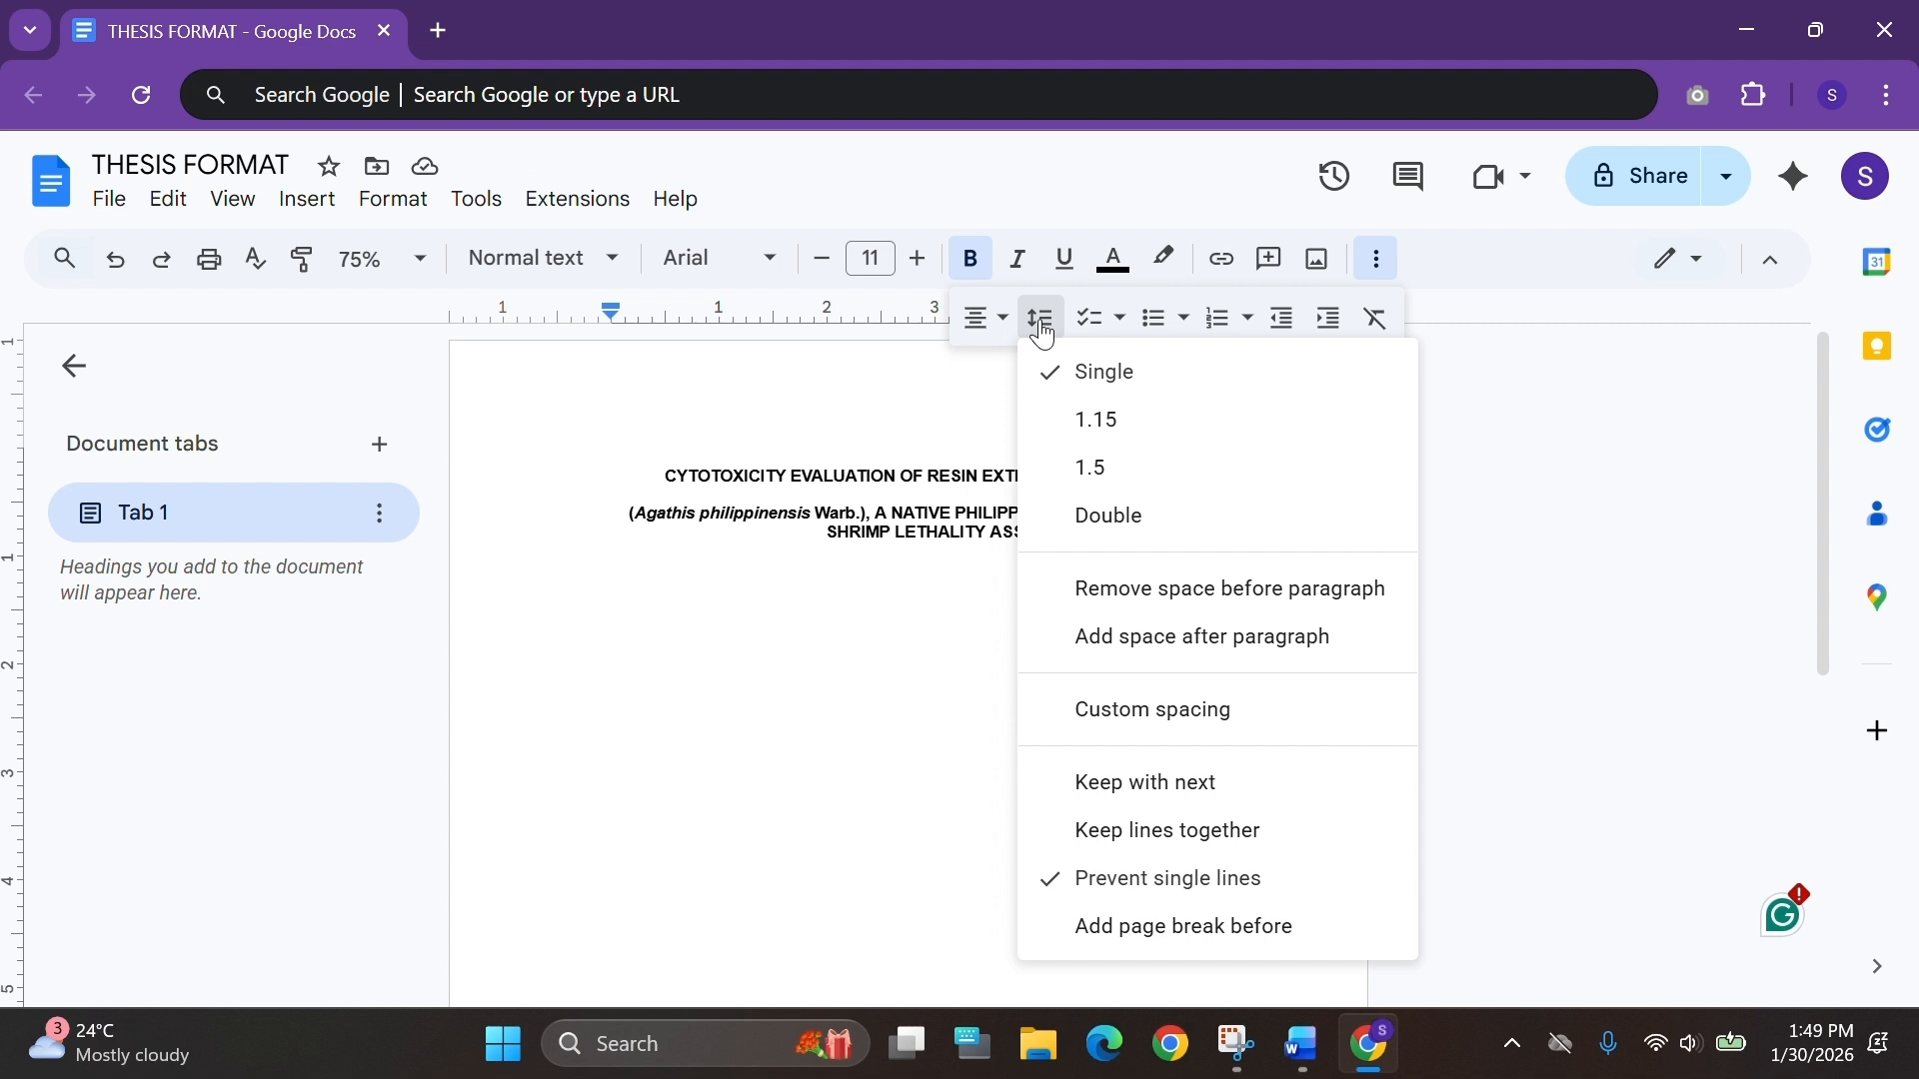
left_click(1130, 589)
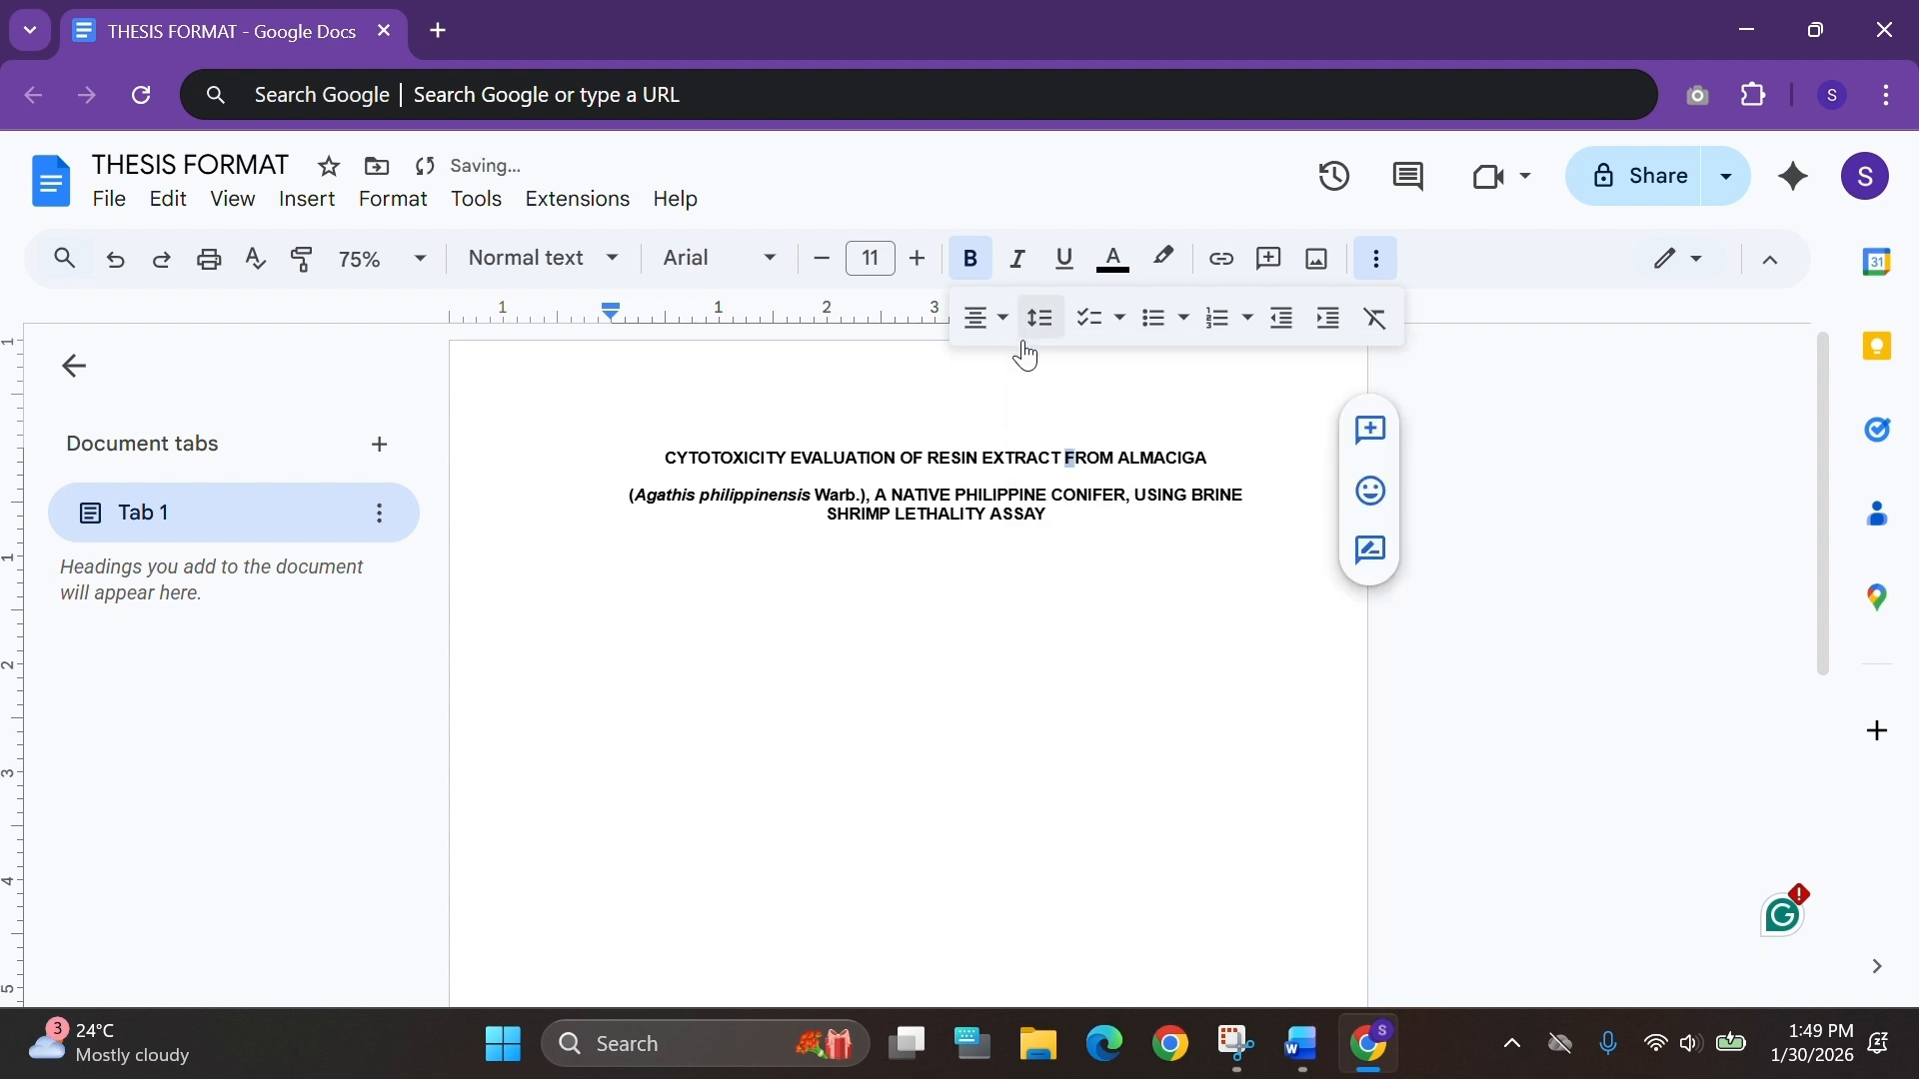
left_click(1047, 320)
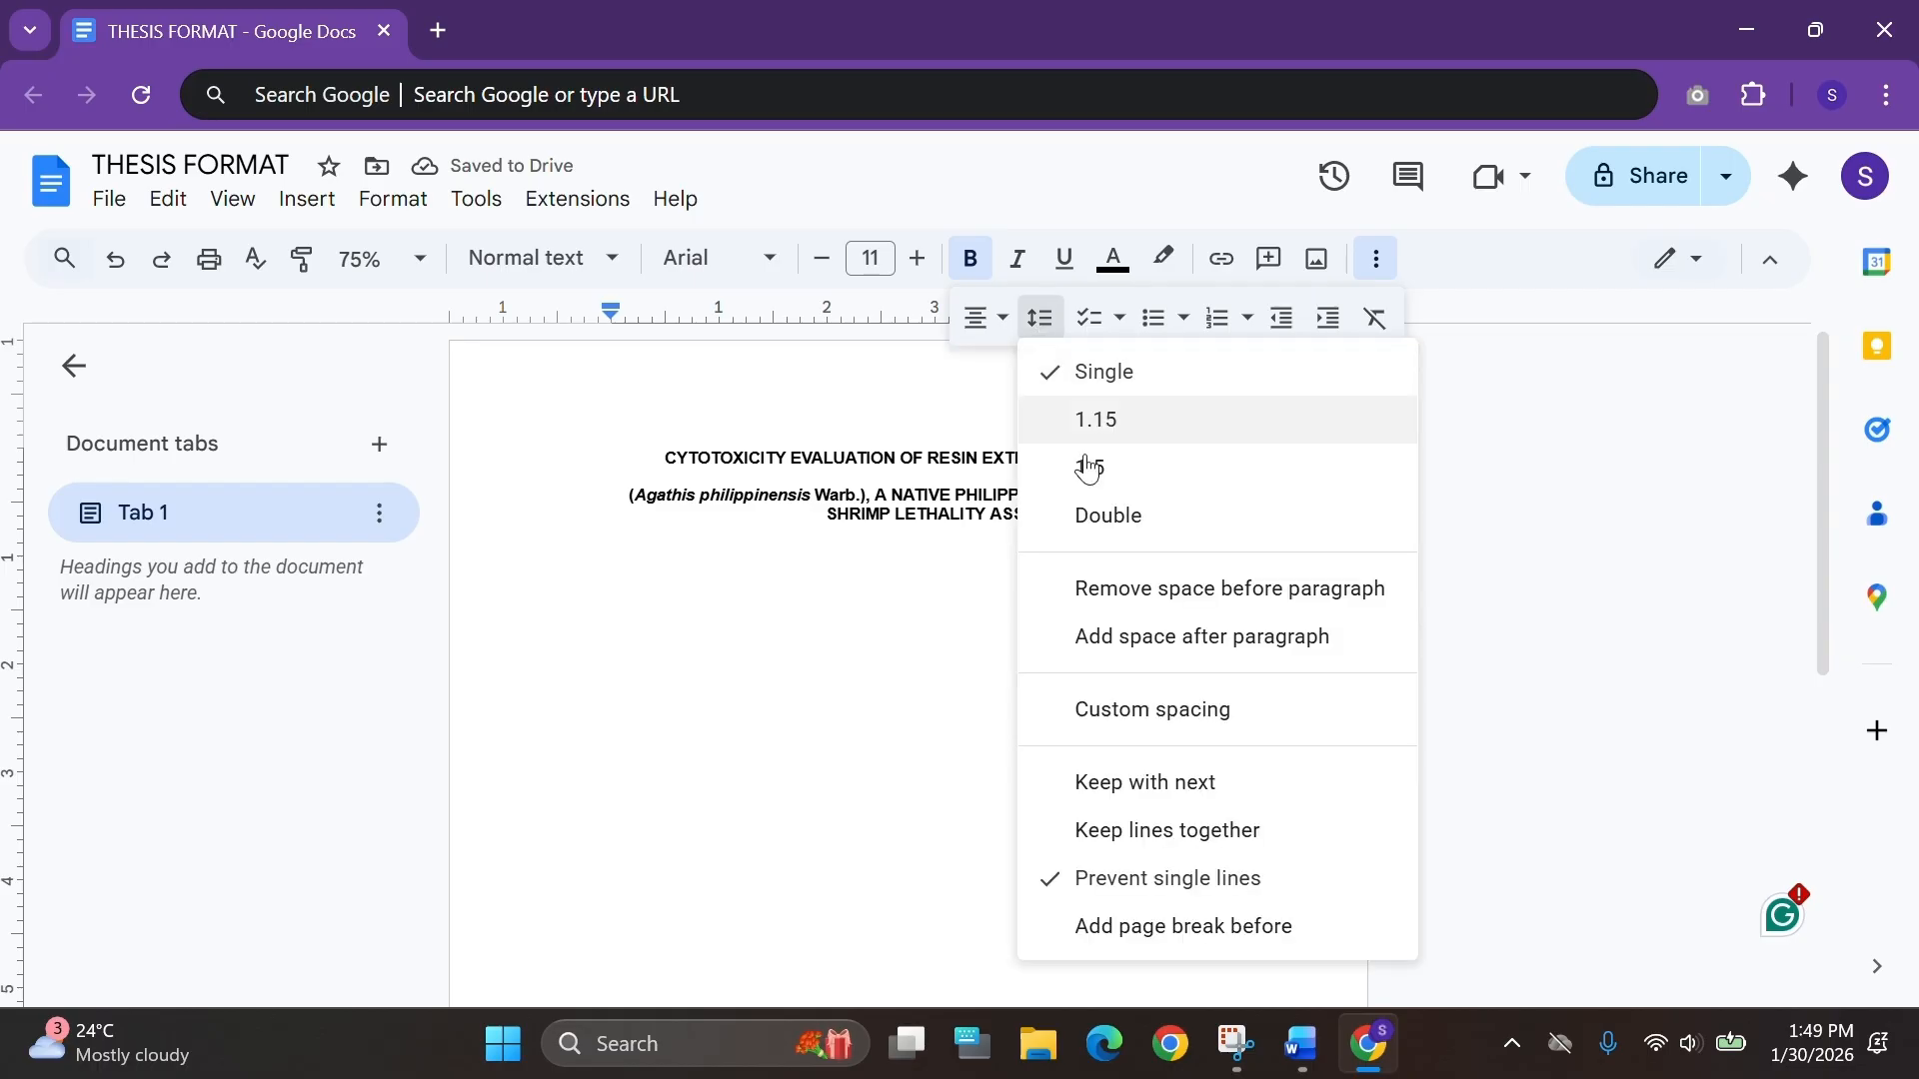
left_click(1116, 585)
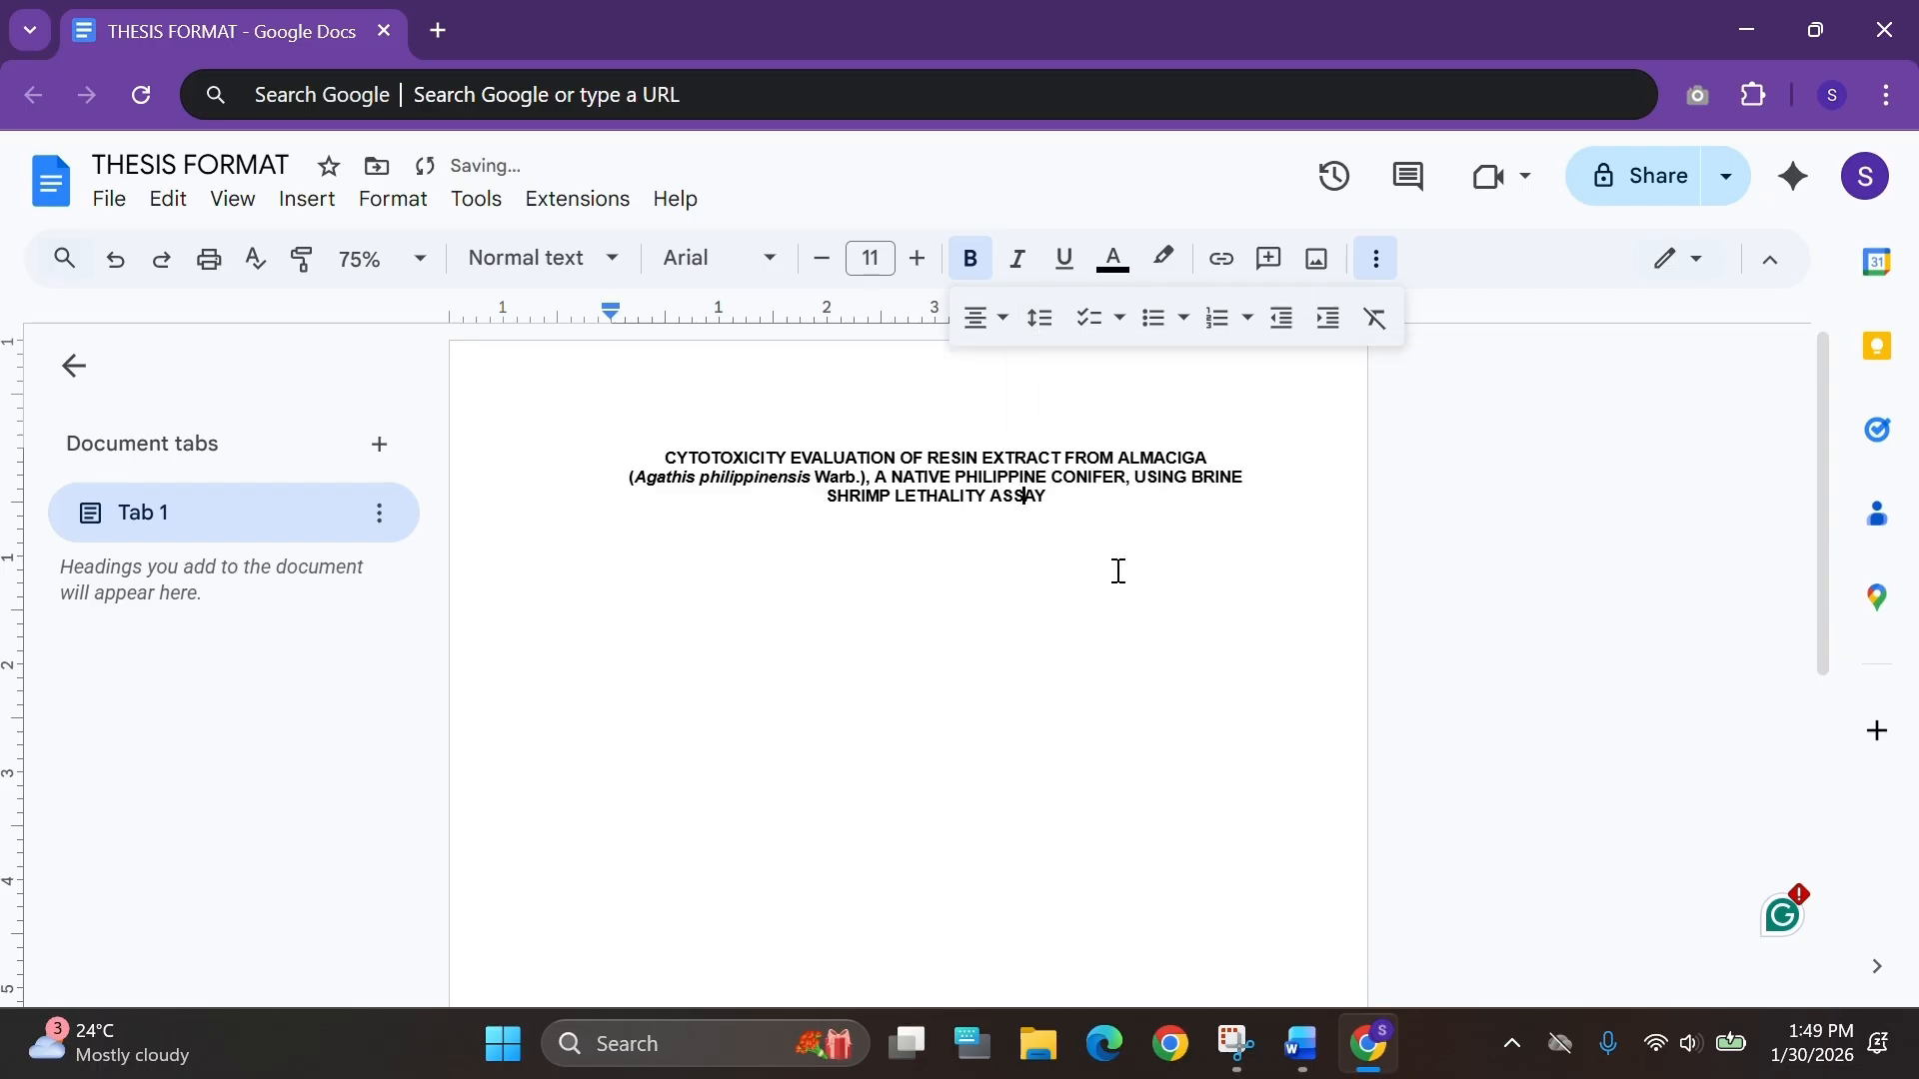
Add blank lines below the title and enter the author's name centered in bold.
left_click(1062, 503)
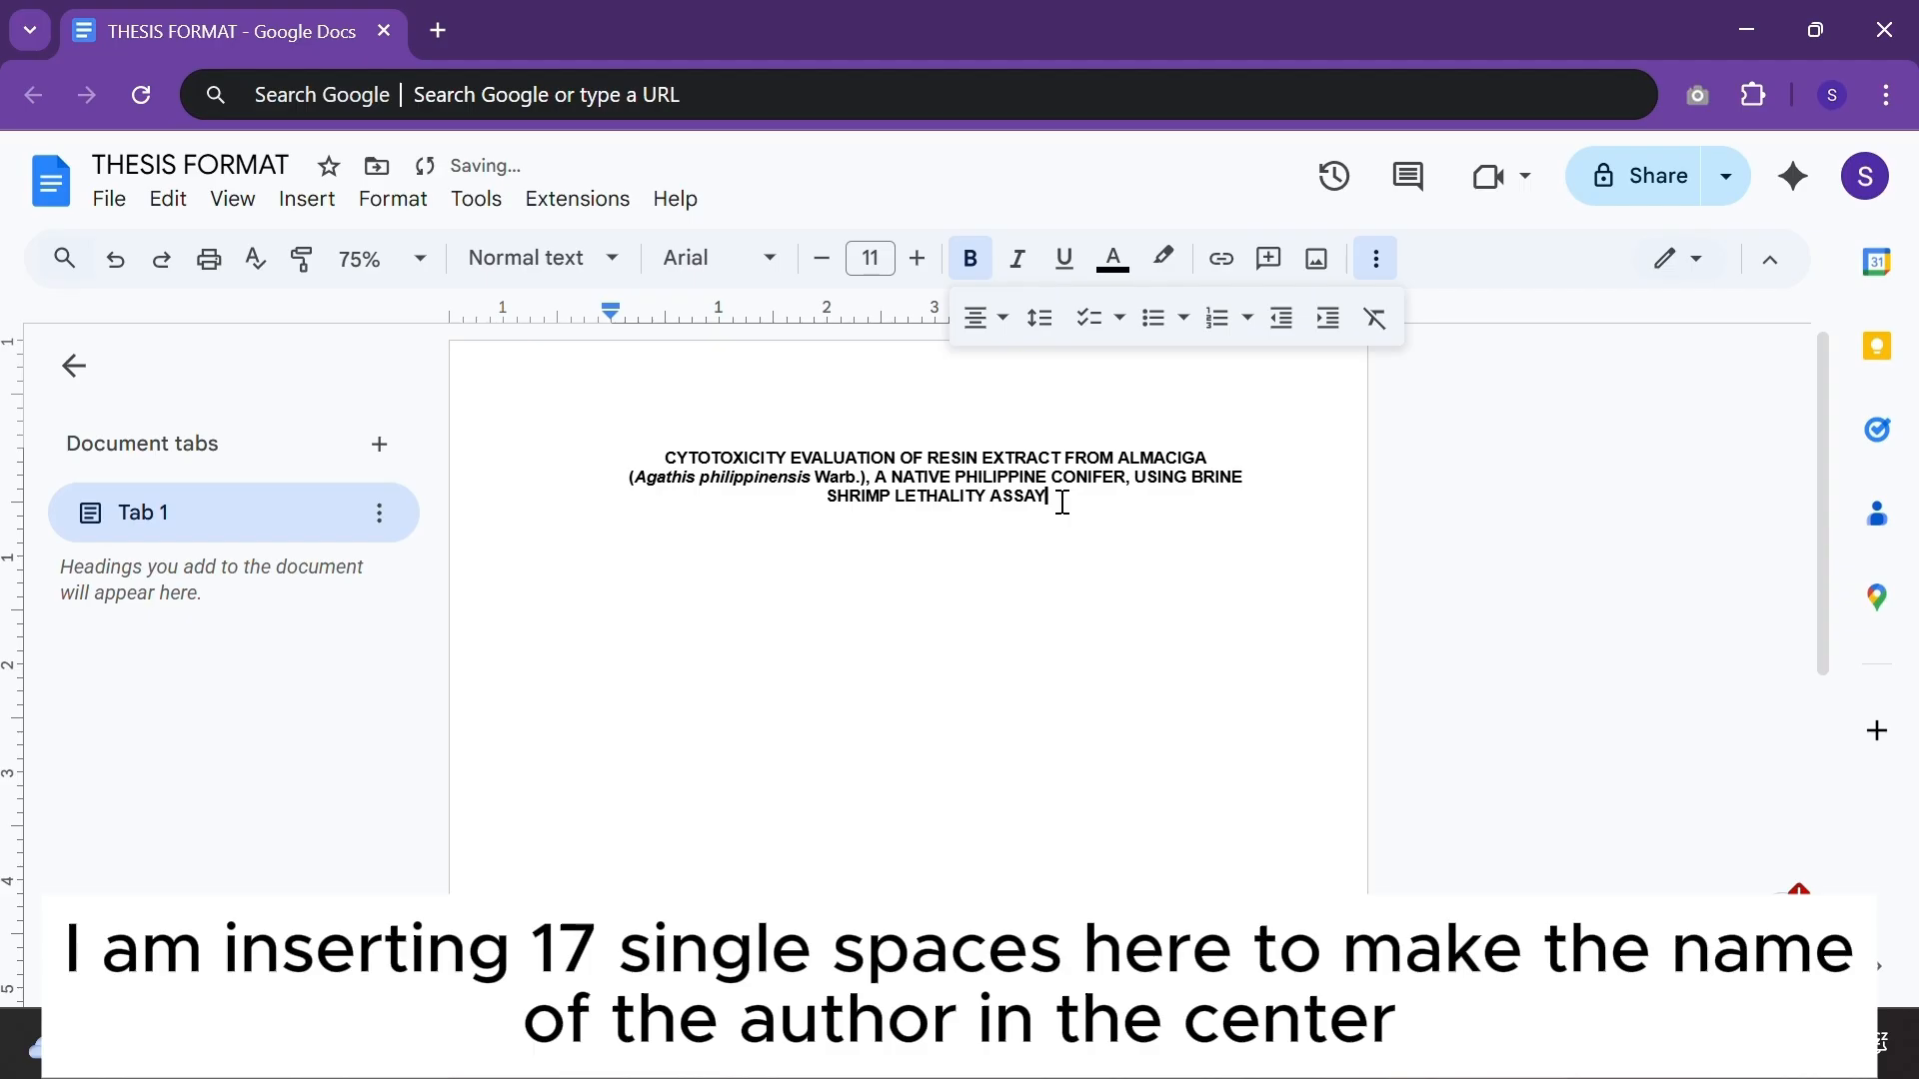
key("Return")
key("Return")
type("JANICE")
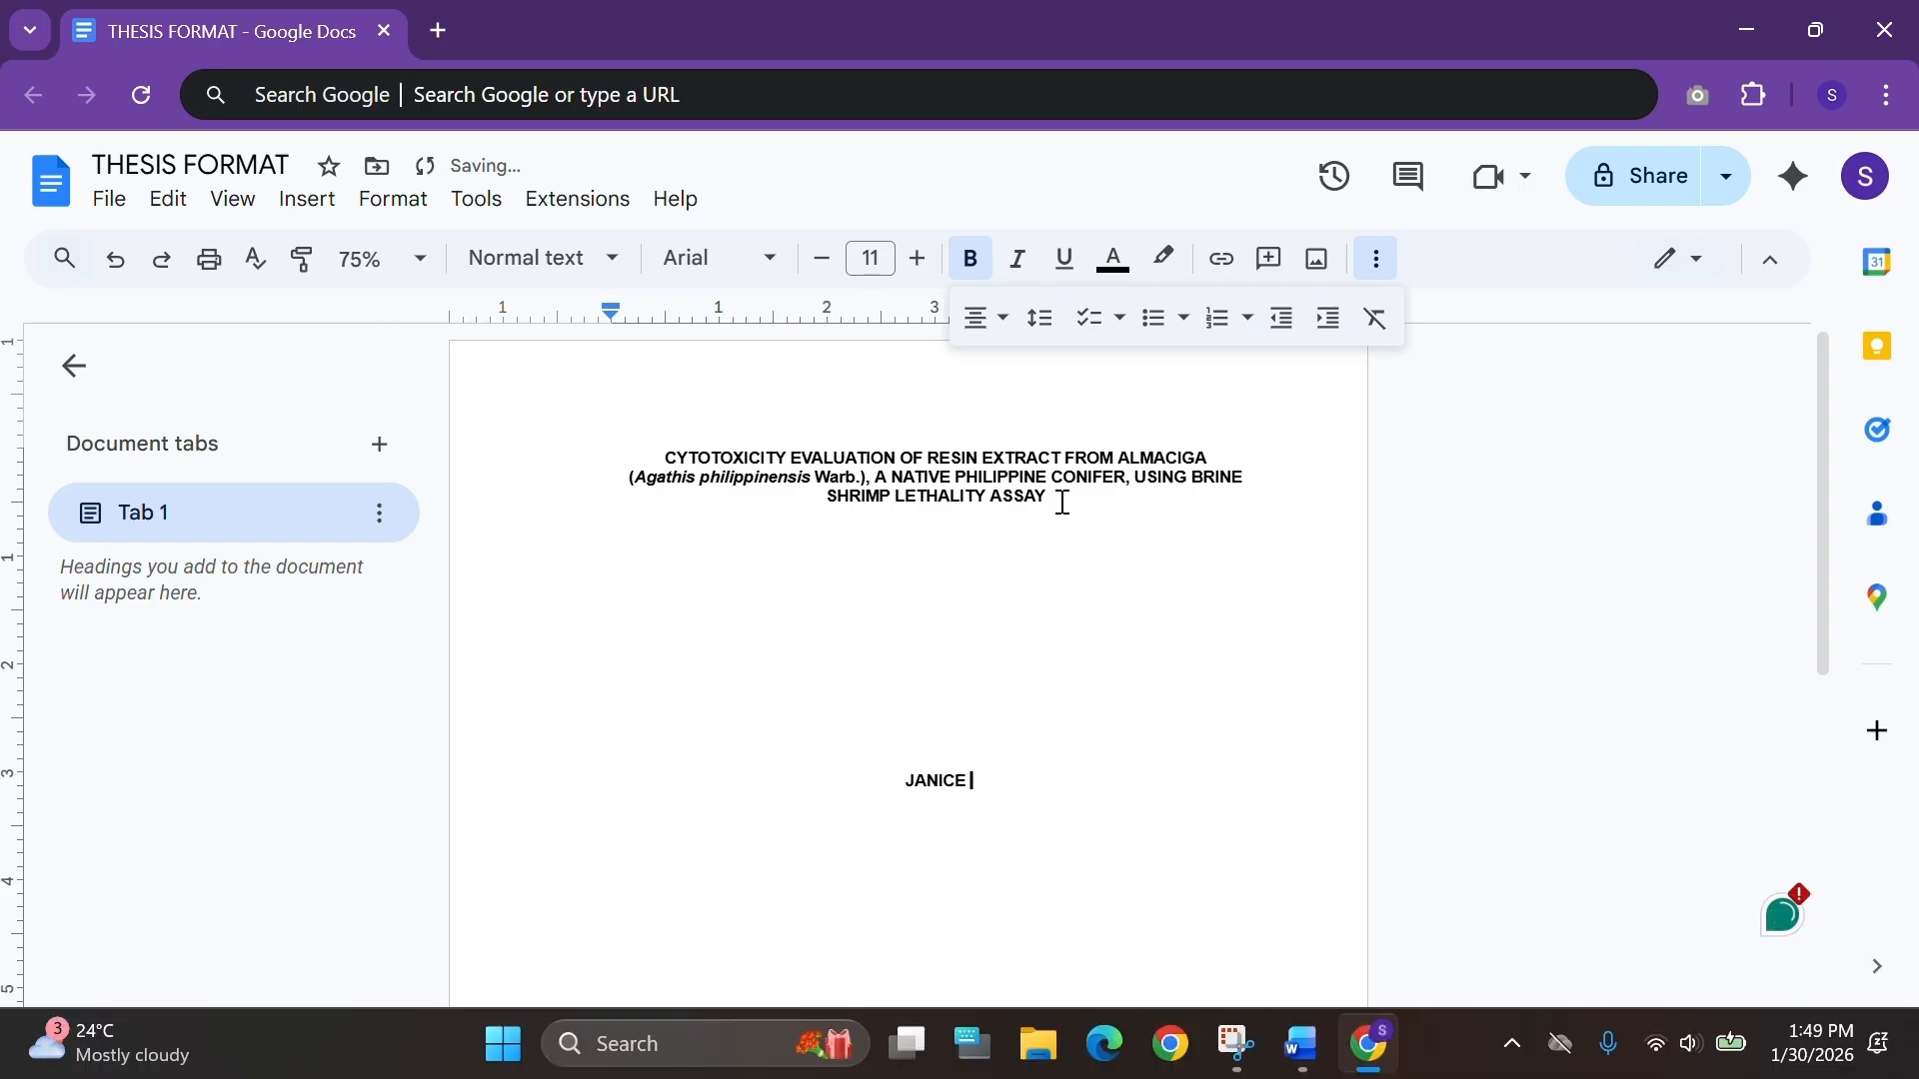
type(" E. DOE")
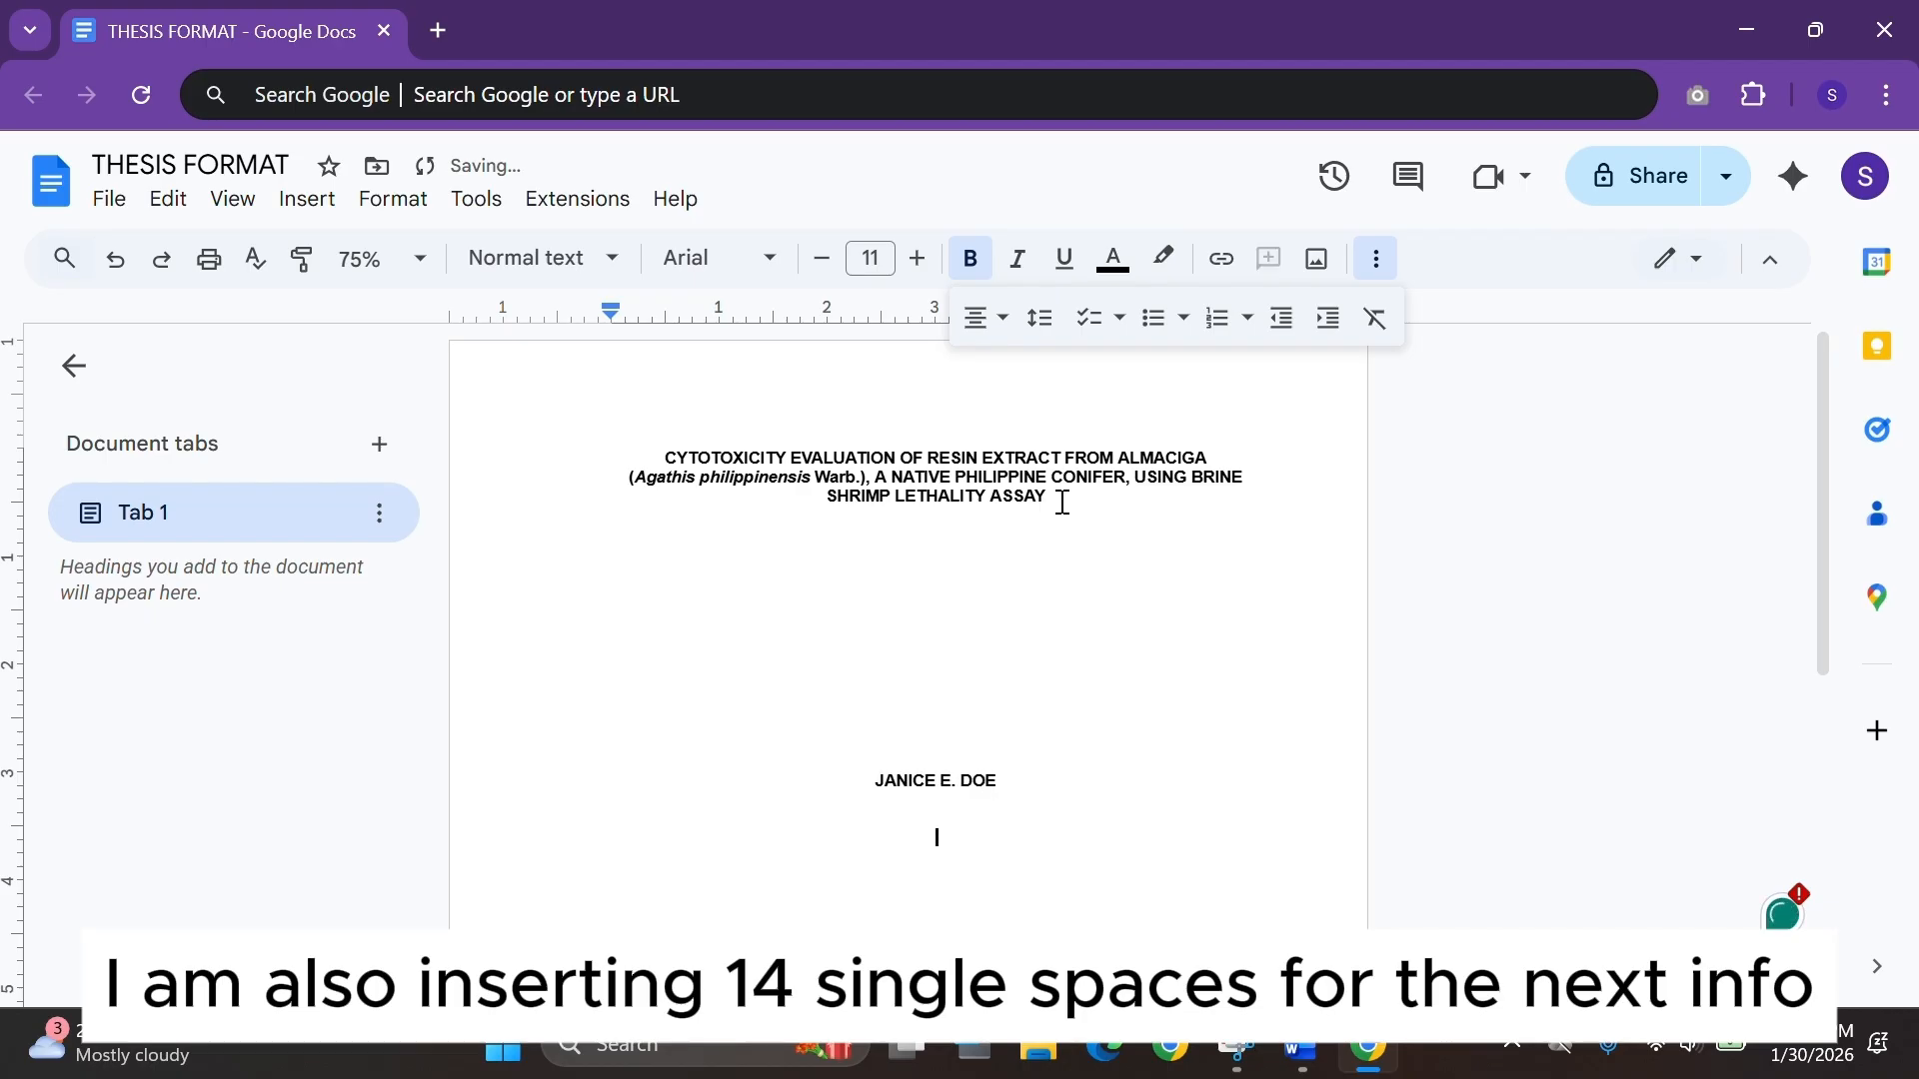
key("Return")
key("Return")
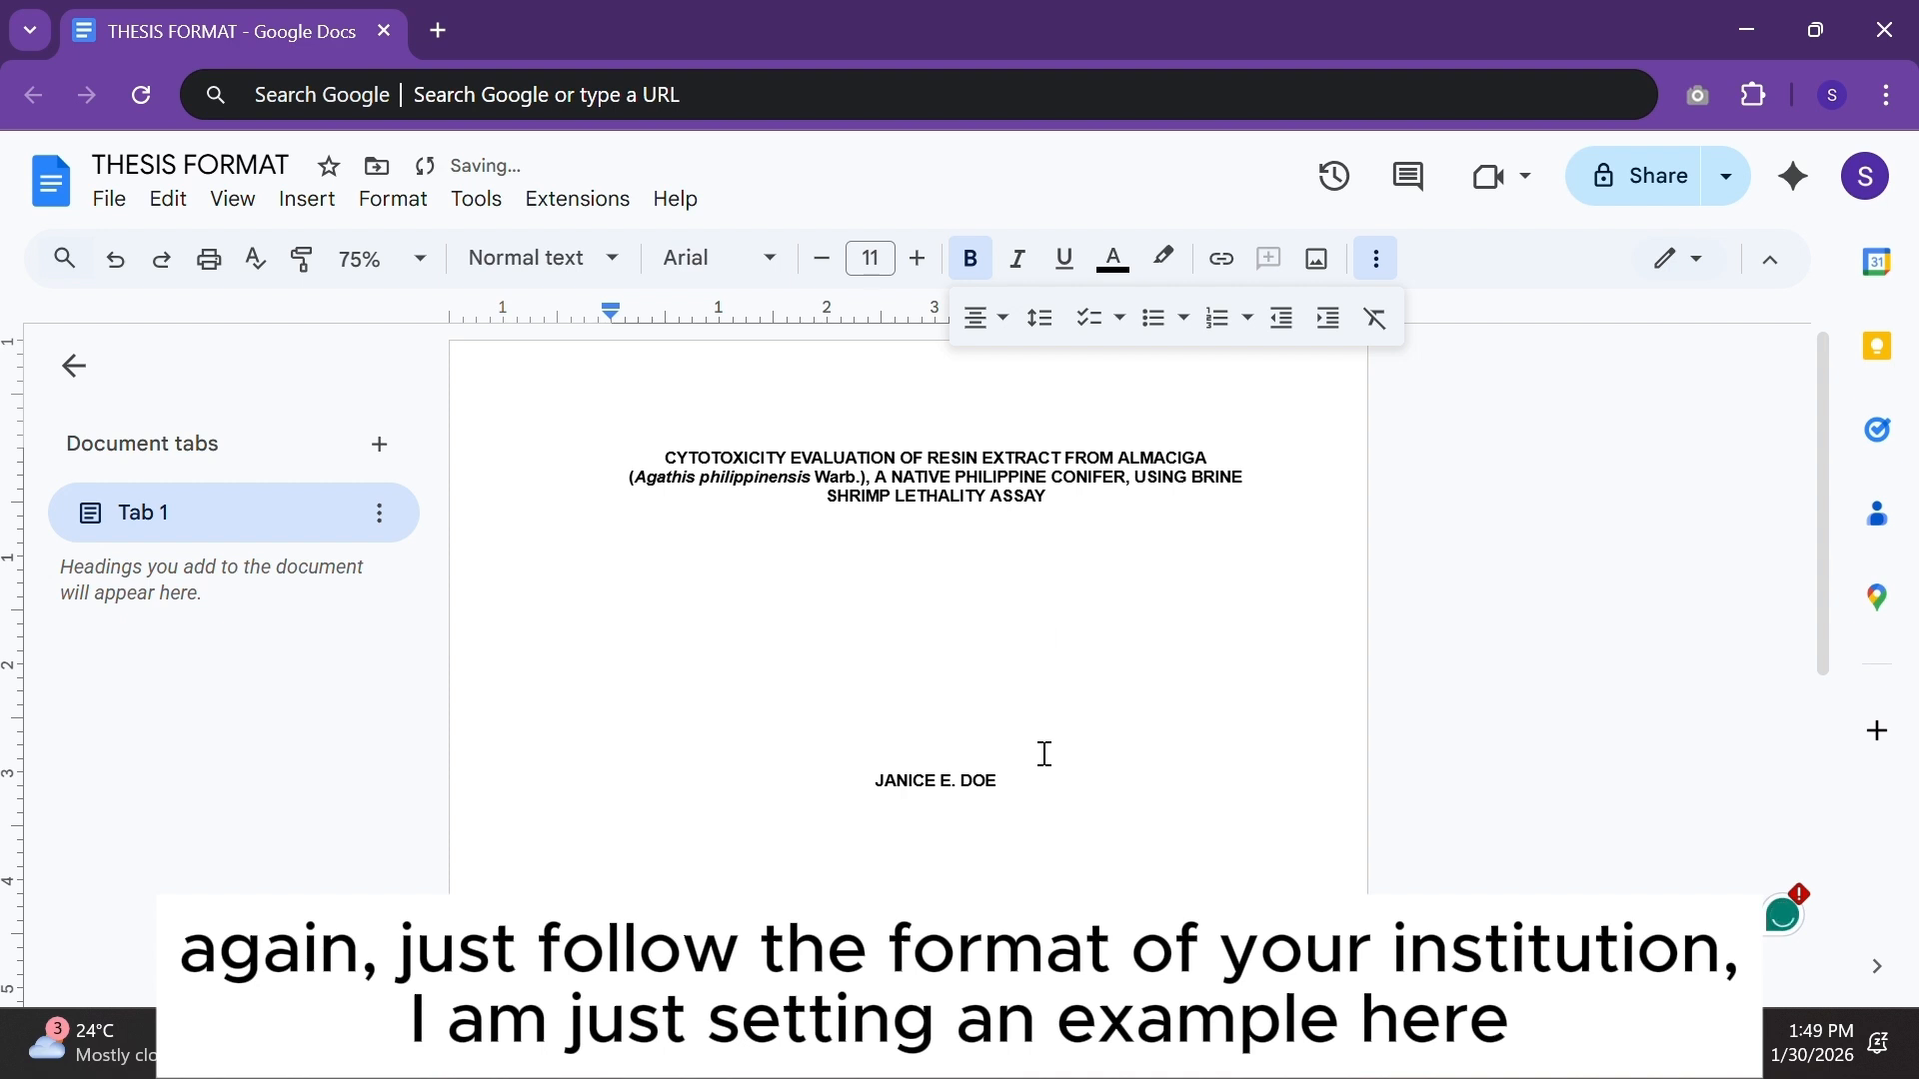
Insert blank lines below the author's name and begin an unbolded description line with An.
scroll(1045, 755, "down", 3)
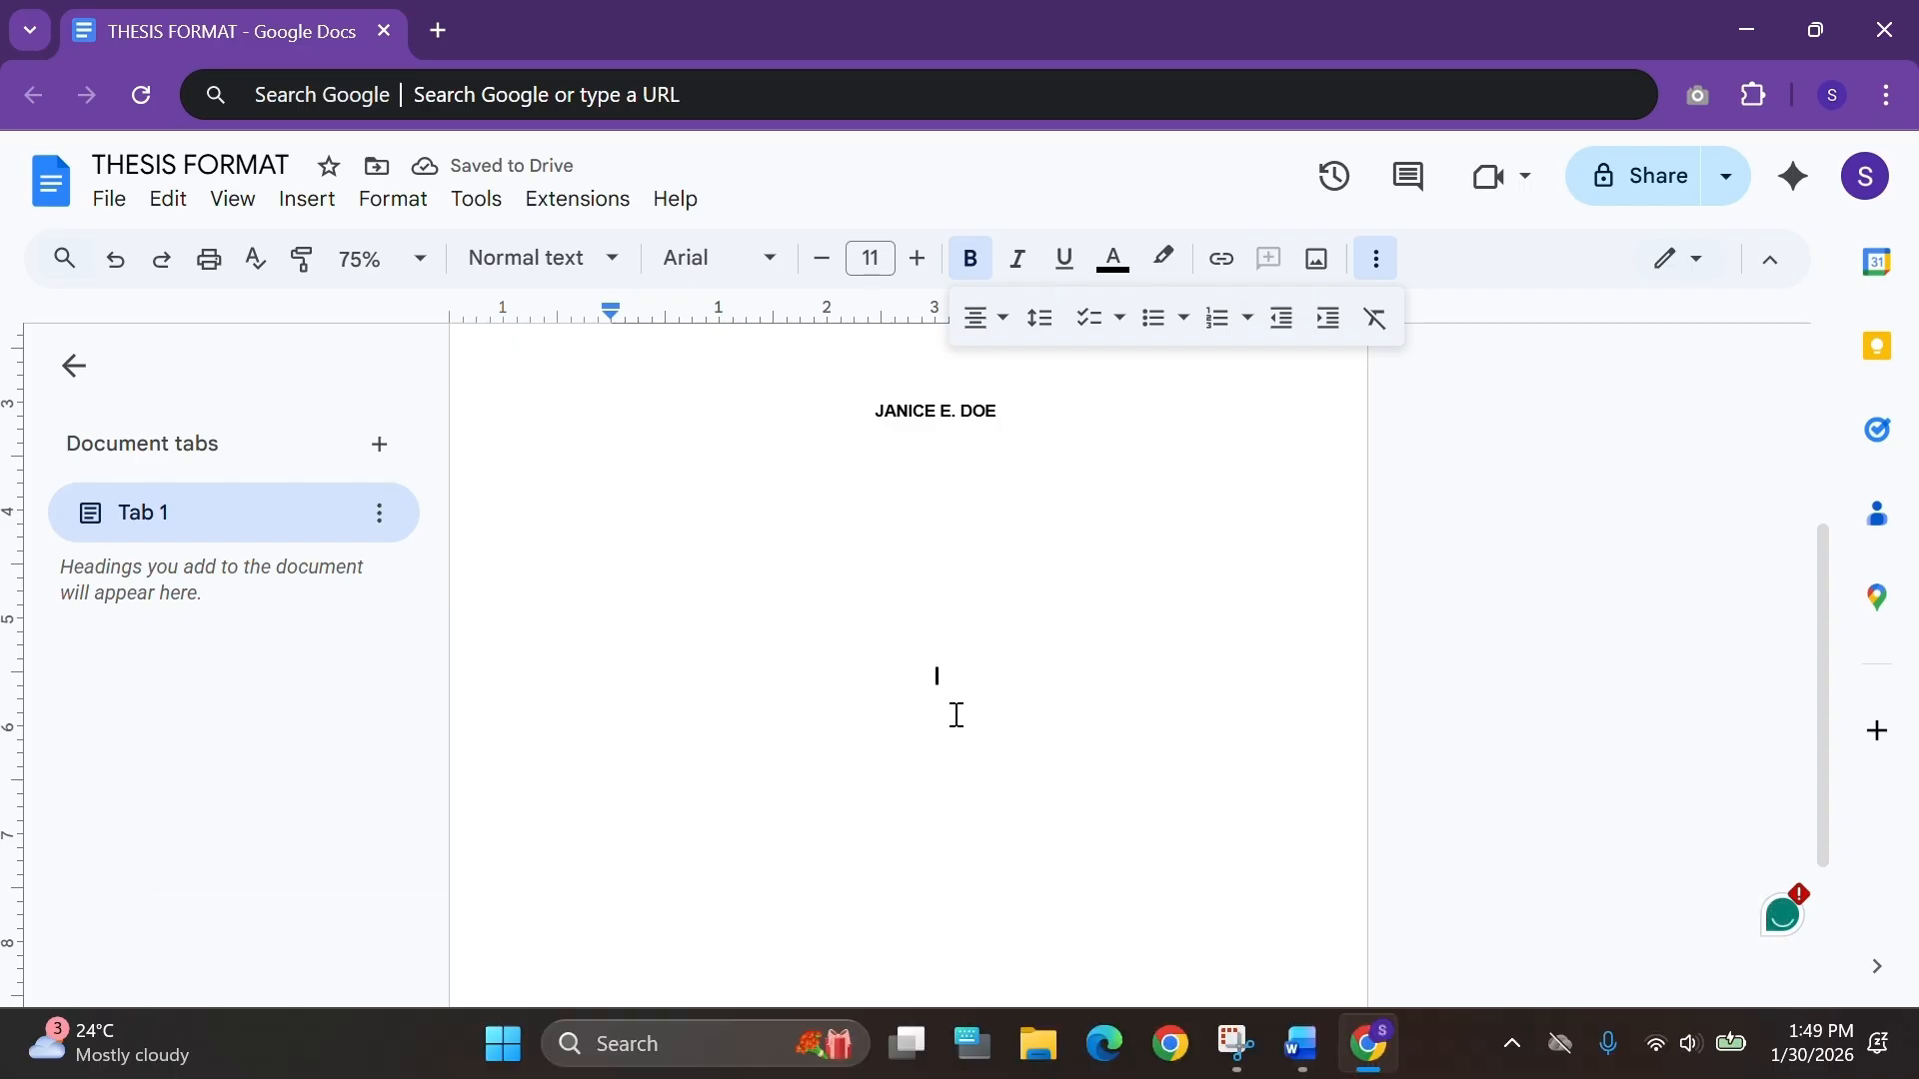
key("Return")
left_click(970, 259)
type("An")
scroll(924, 677, "up", 2)
left_click(946, 552)
key("Return")
key("Return")
key("Return")
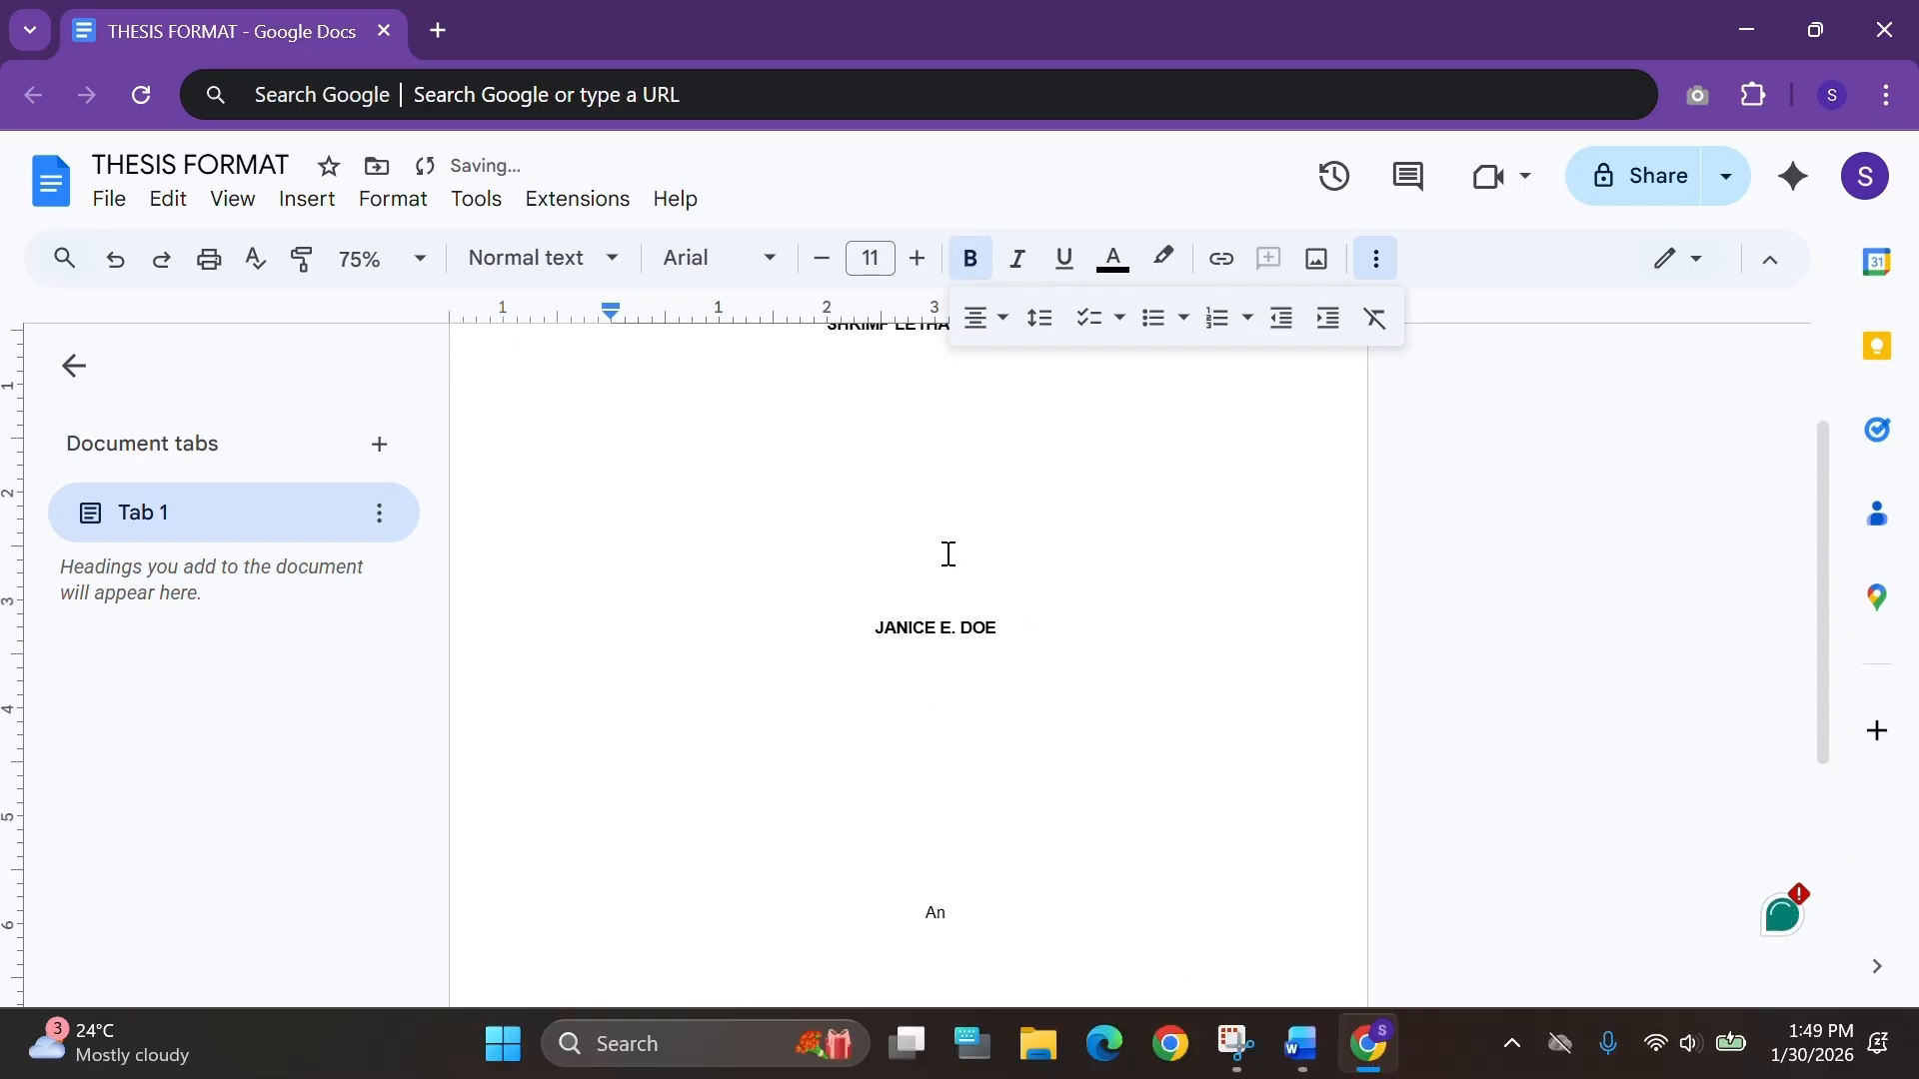
Copy the rest of the thesis description from the Word file and paste it after An.
scroll(946, 553, "down", 3)
left_click(974, 675)
key("alt+Tab")
left_click_drag(1062, 747, 730, 673)
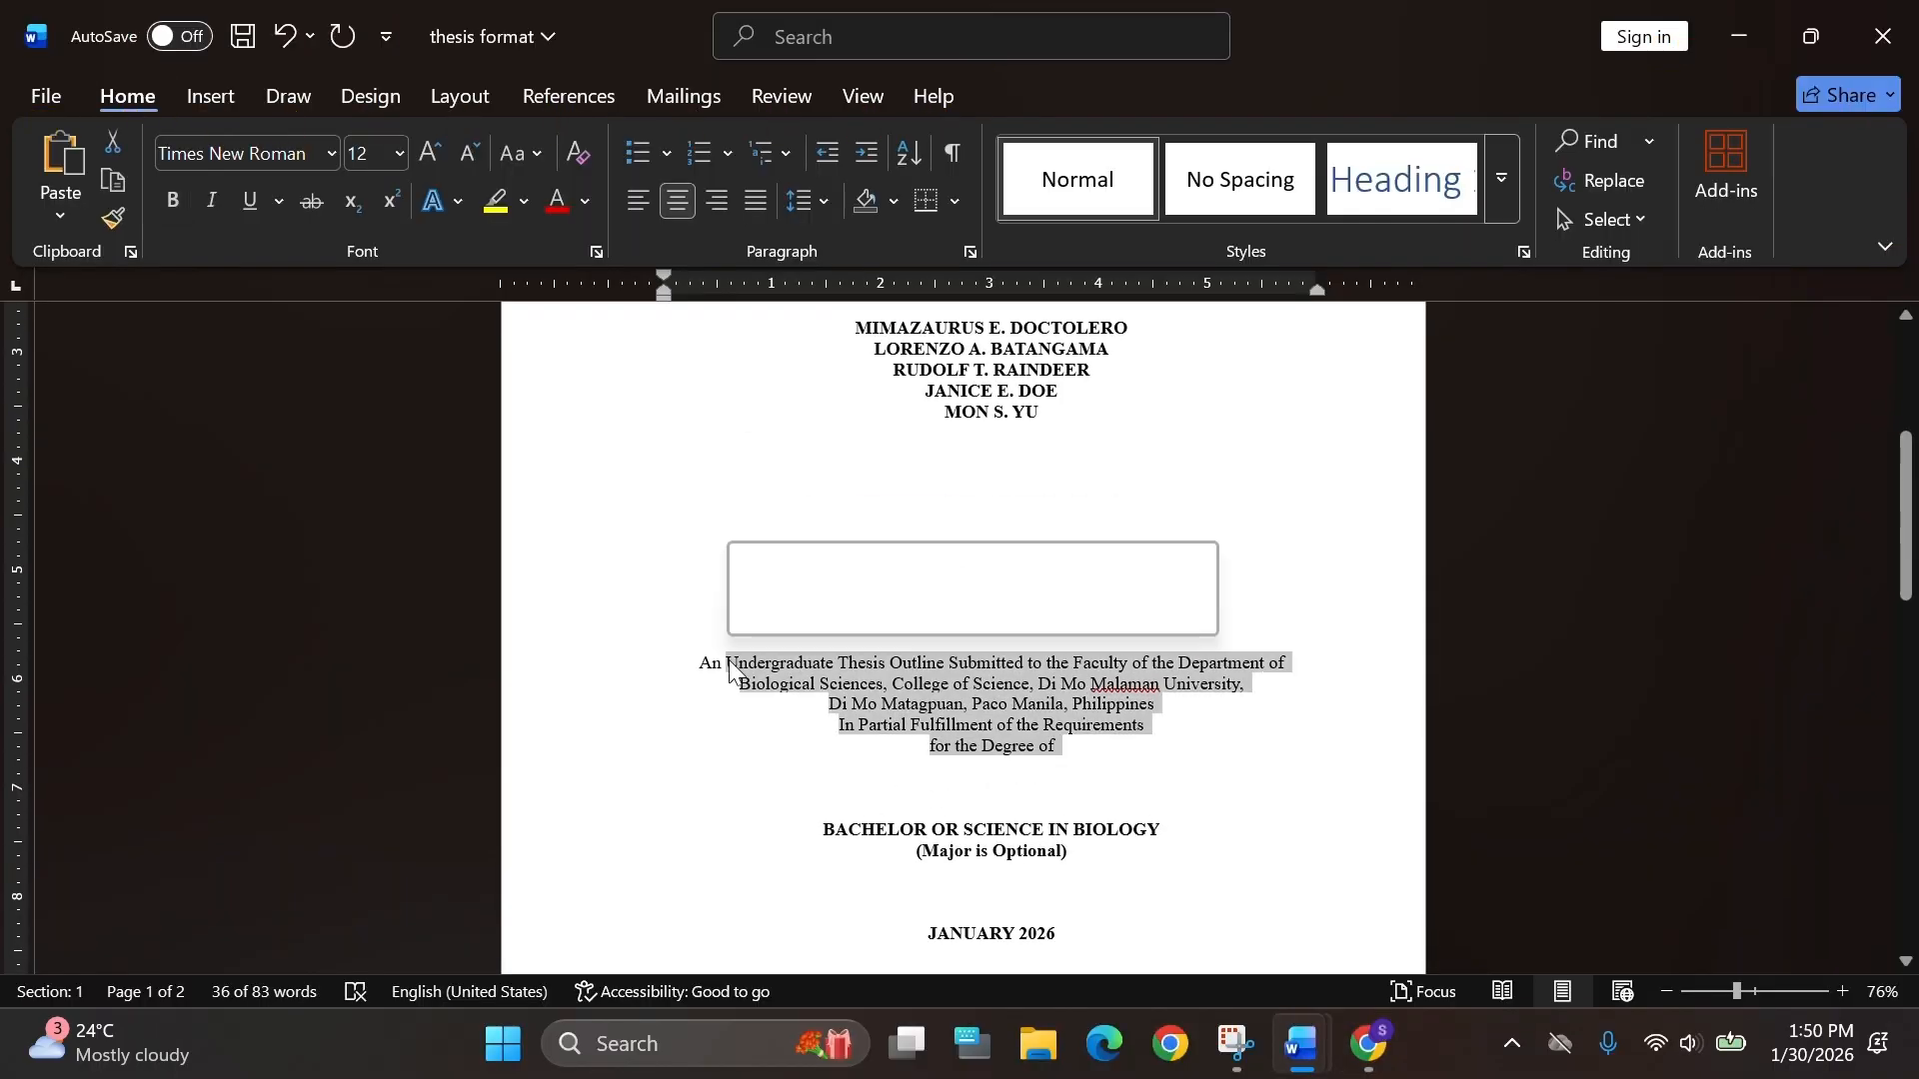
key("ctrl+c")
key("alt+Tab")
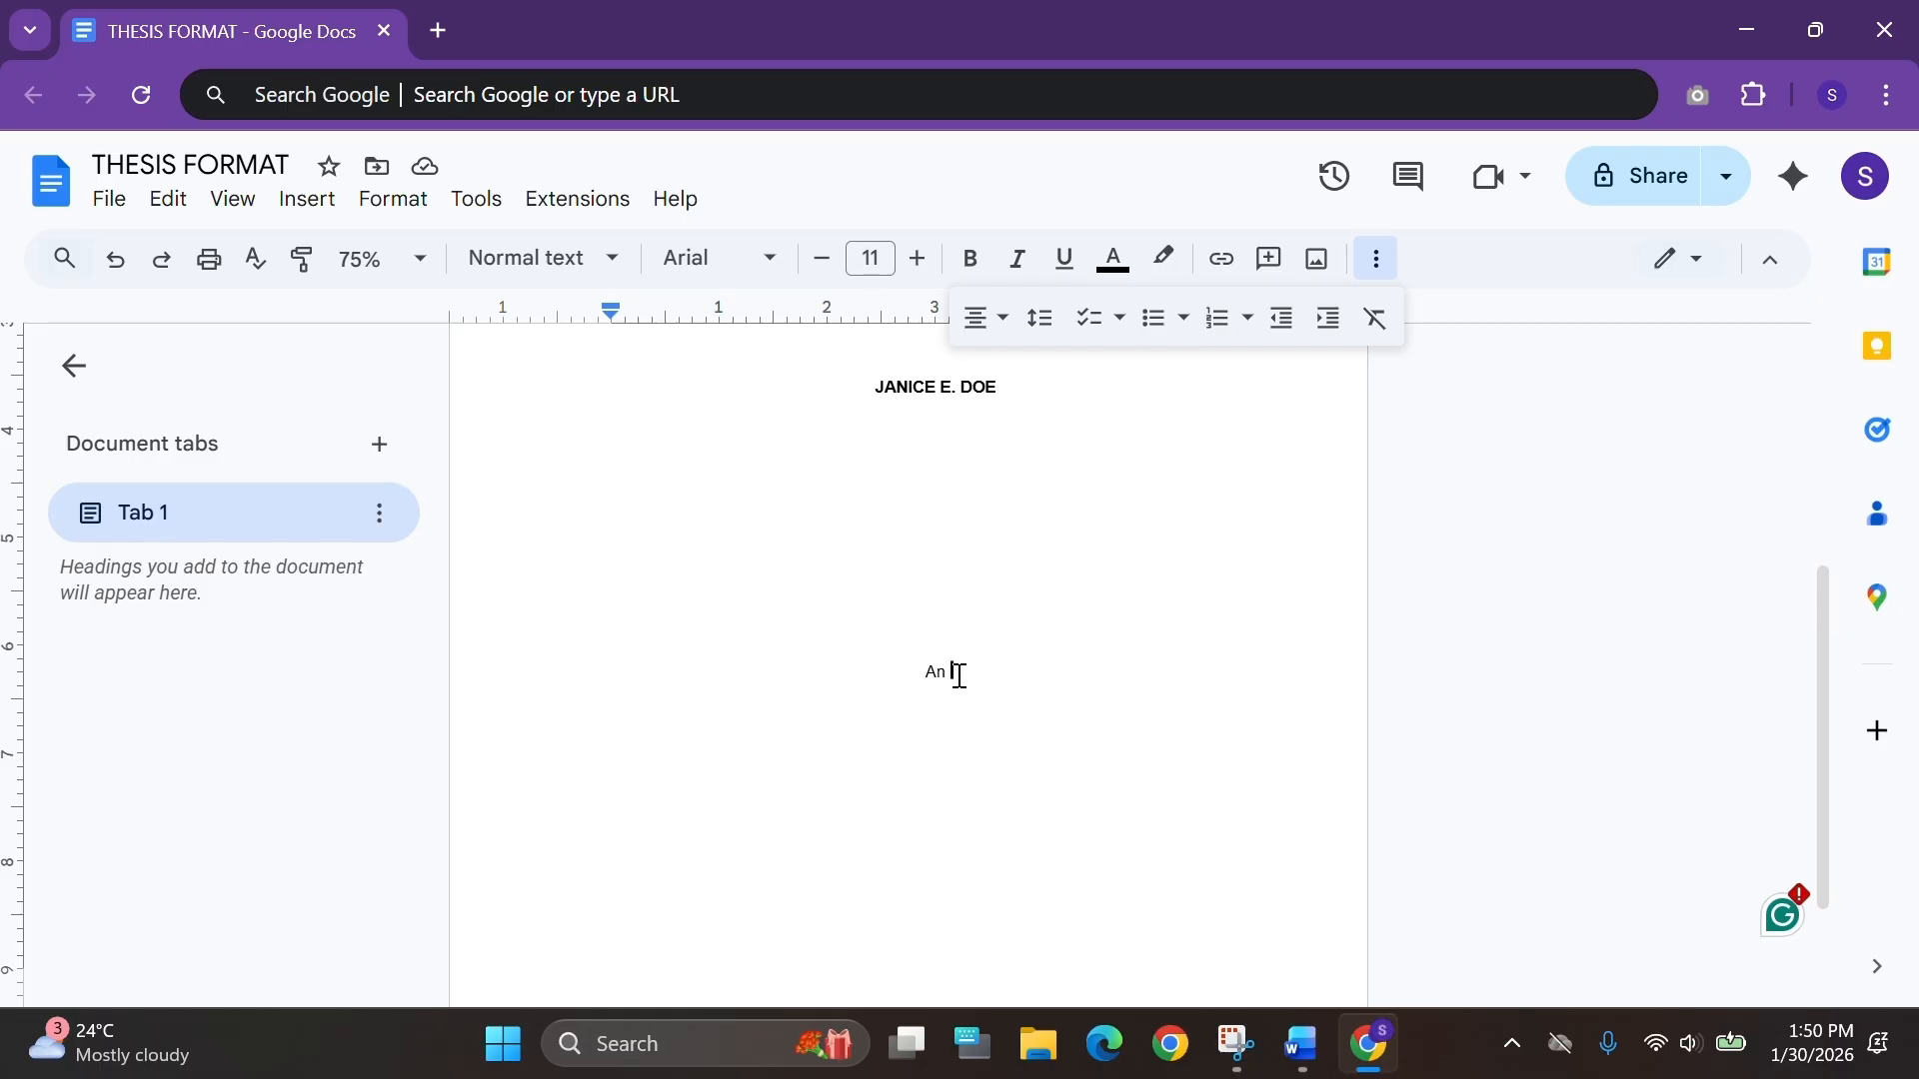
key("ctrl+v")
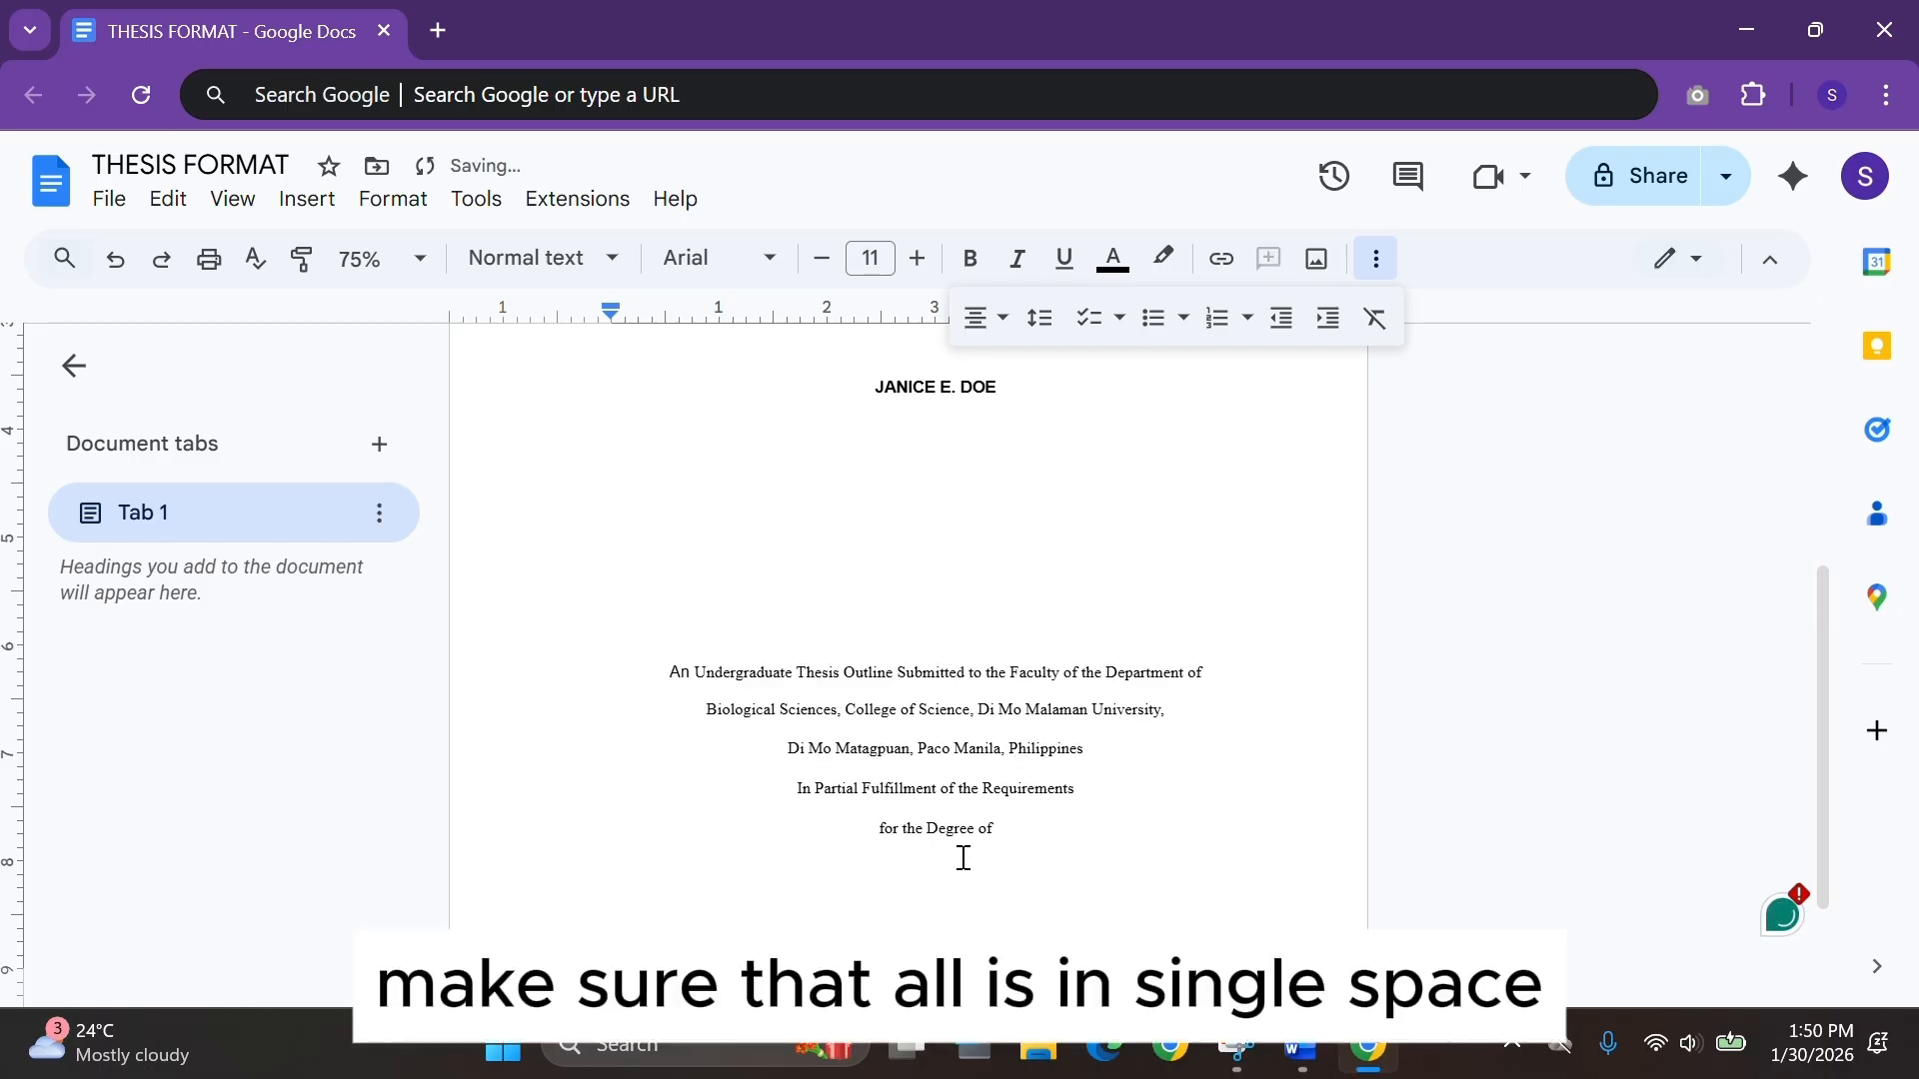
Select the author's name and description and remove the space before and after their paragraphs.
left_click_drag(962, 857, 894, 483)
left_click(1040, 318)
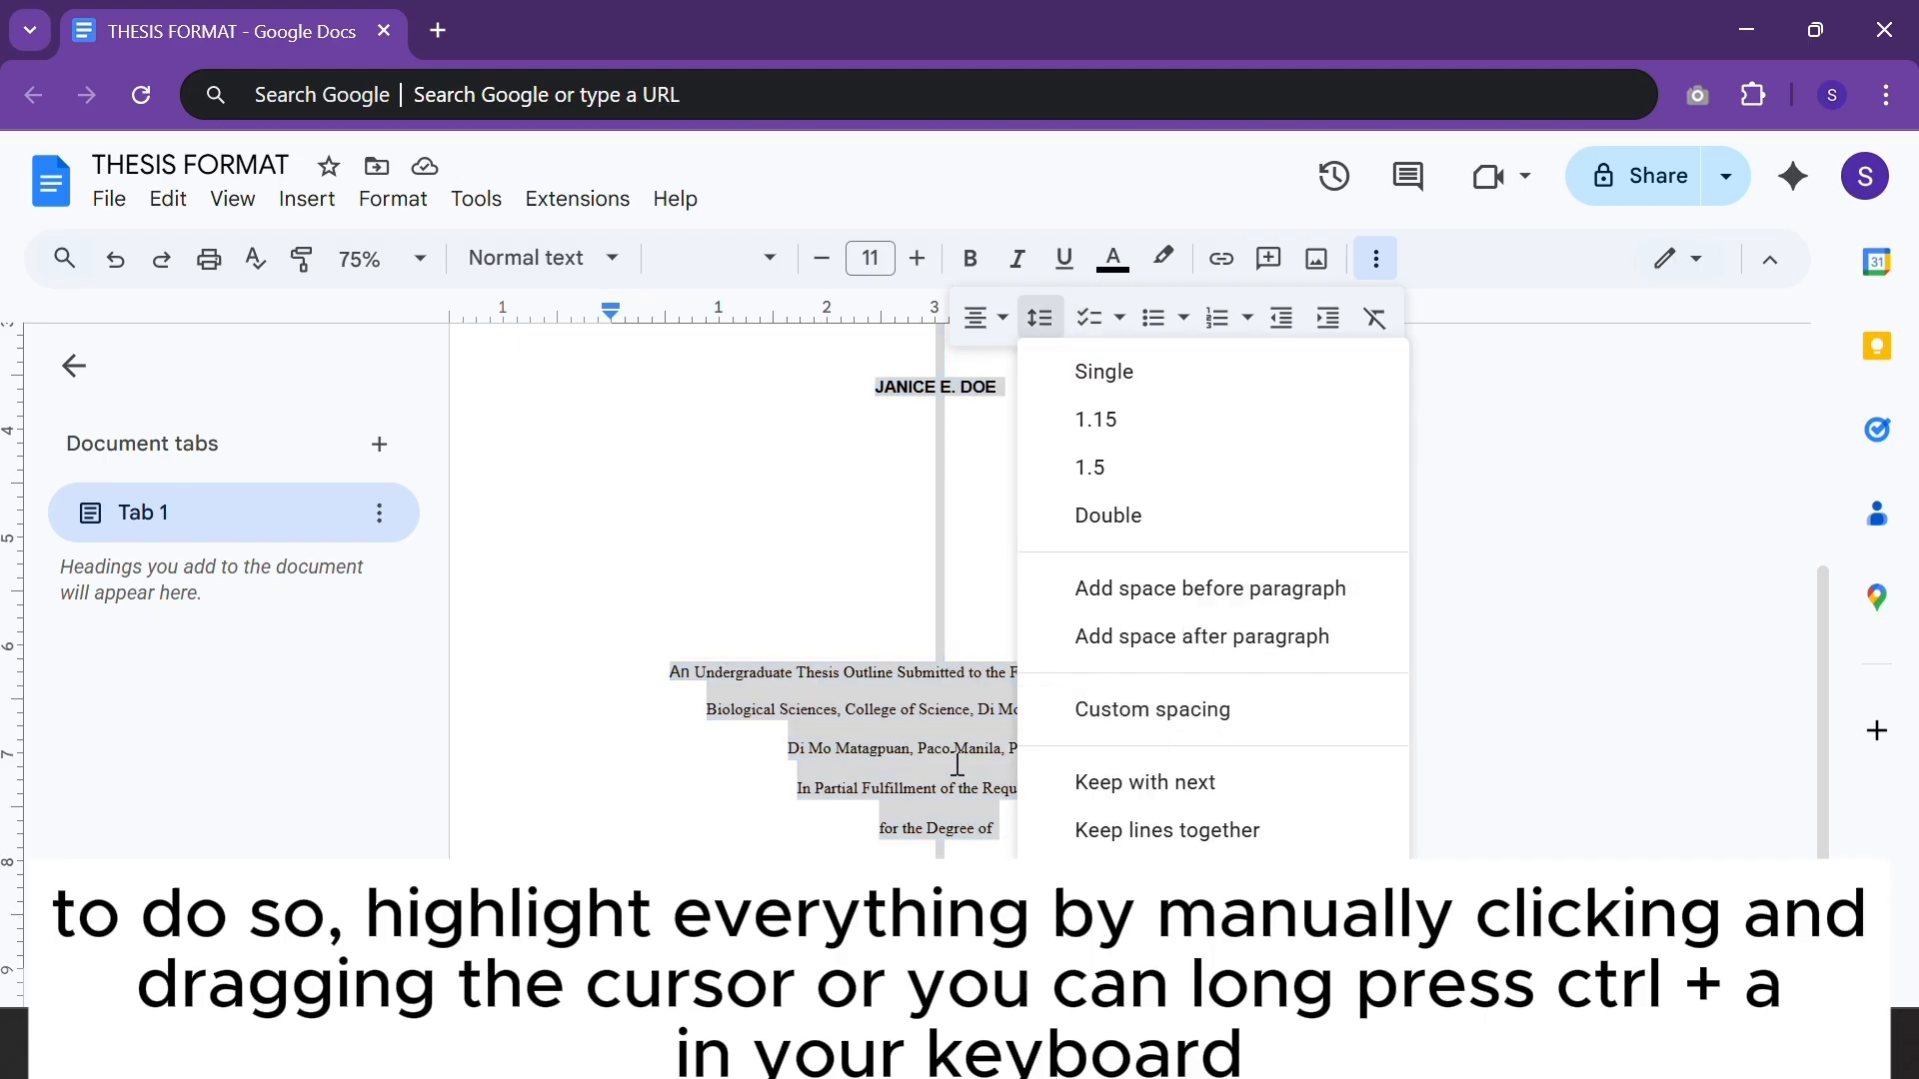
left_click(1137, 630)
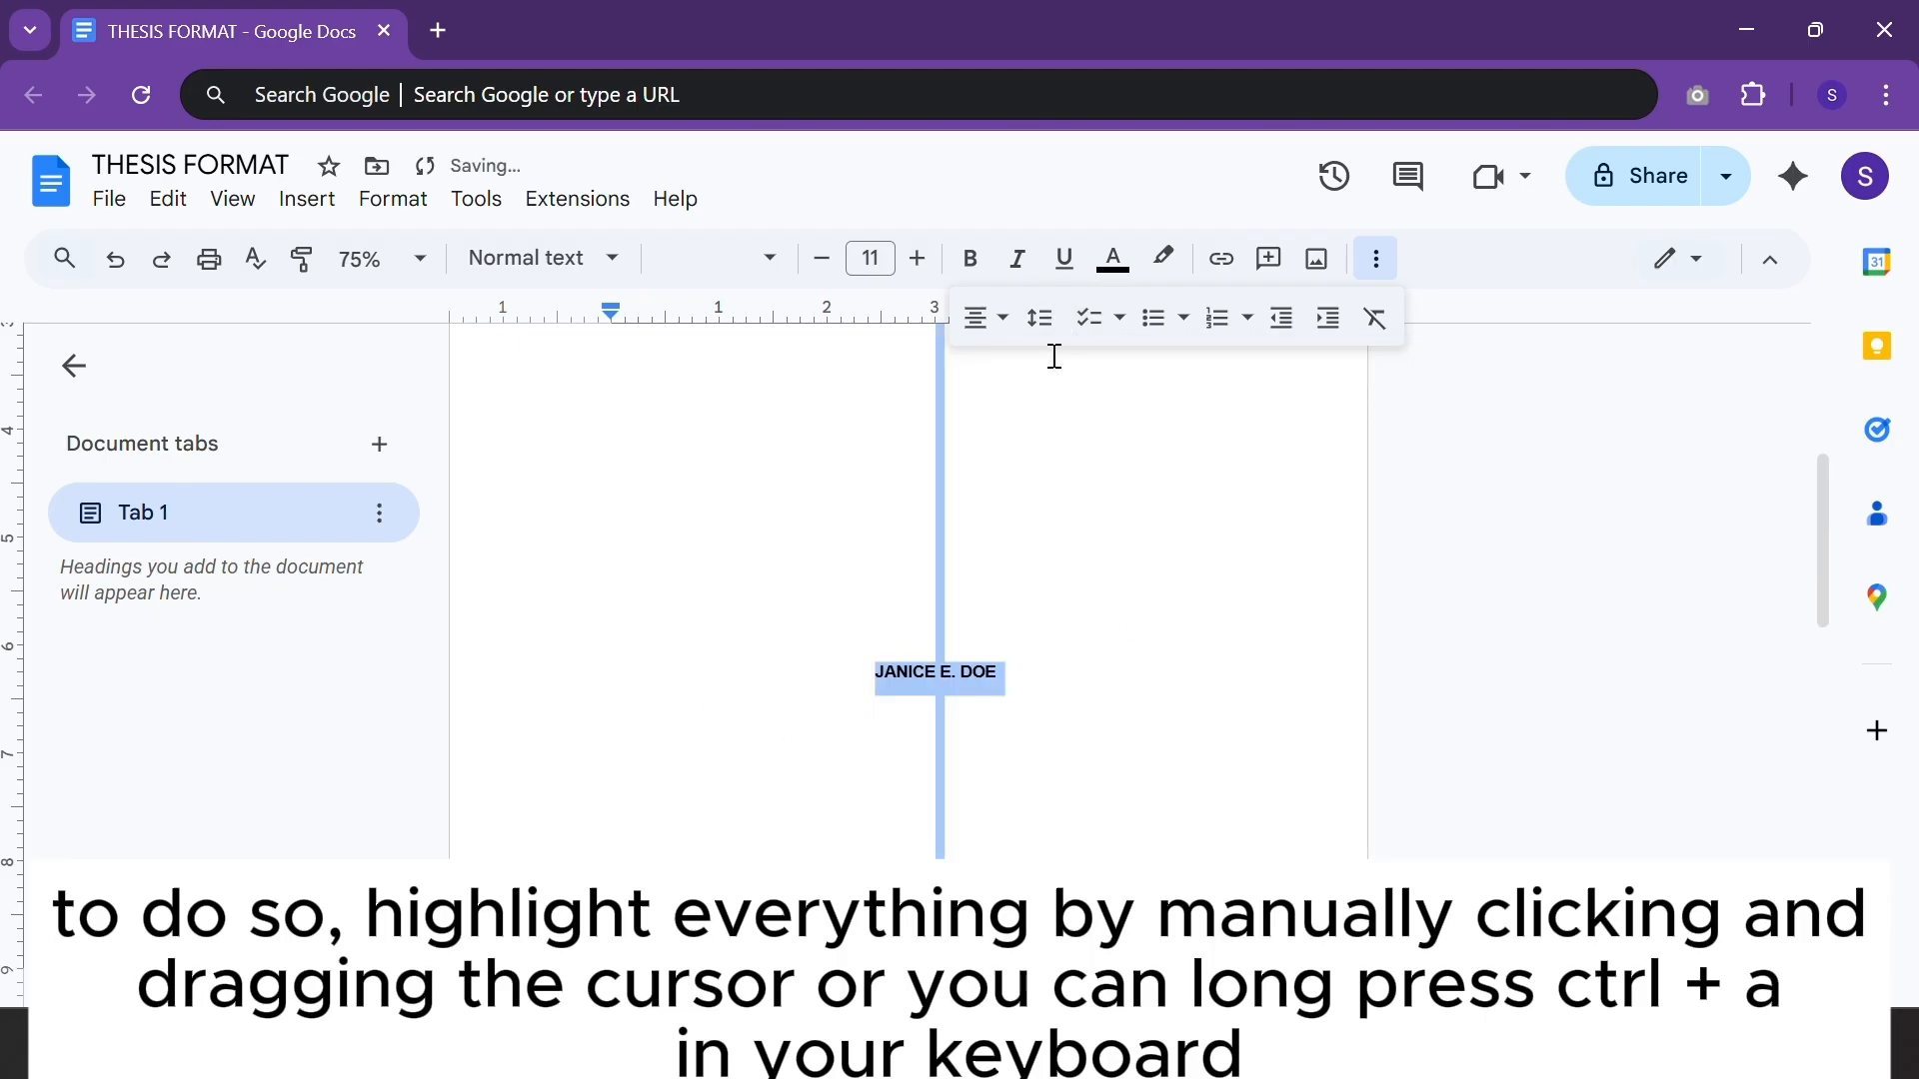
left_click(1041, 319)
left_click(1104, 592)
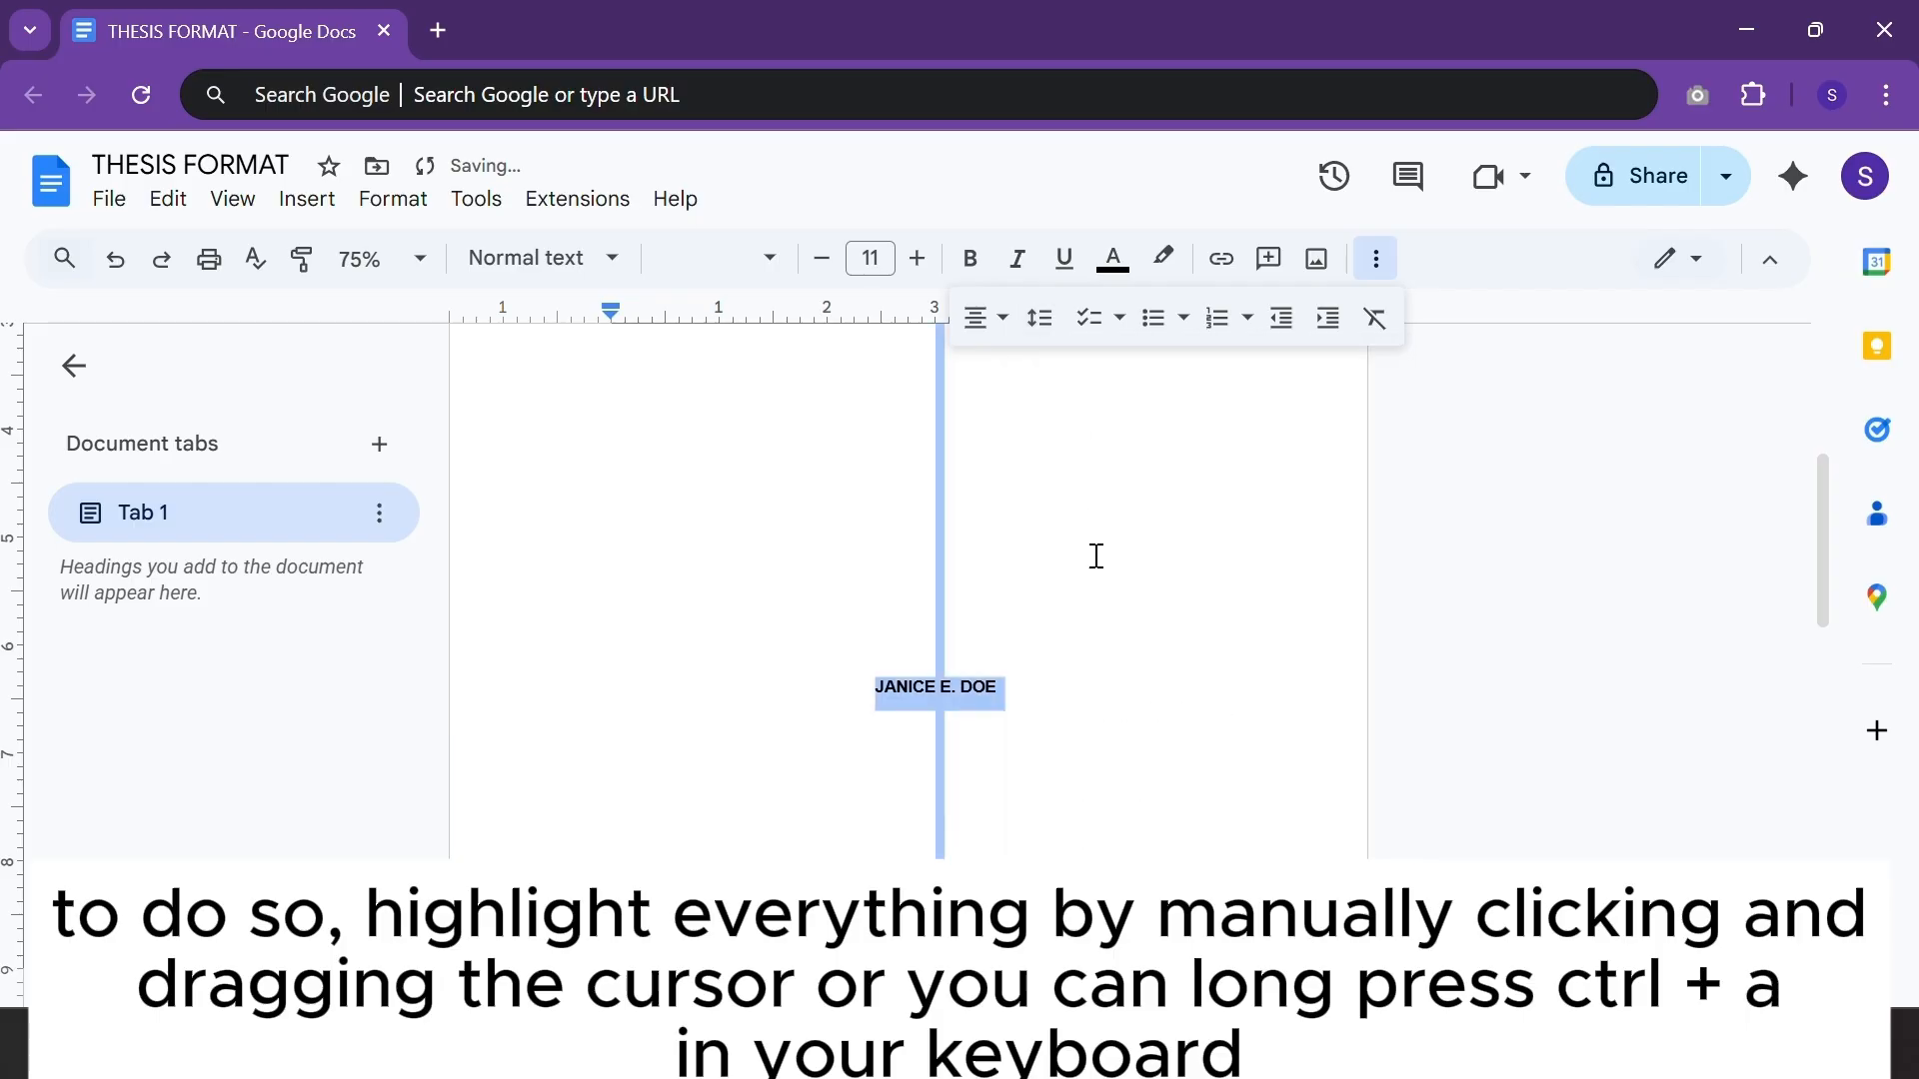
left_click(1041, 318)
left_click(1097, 594)
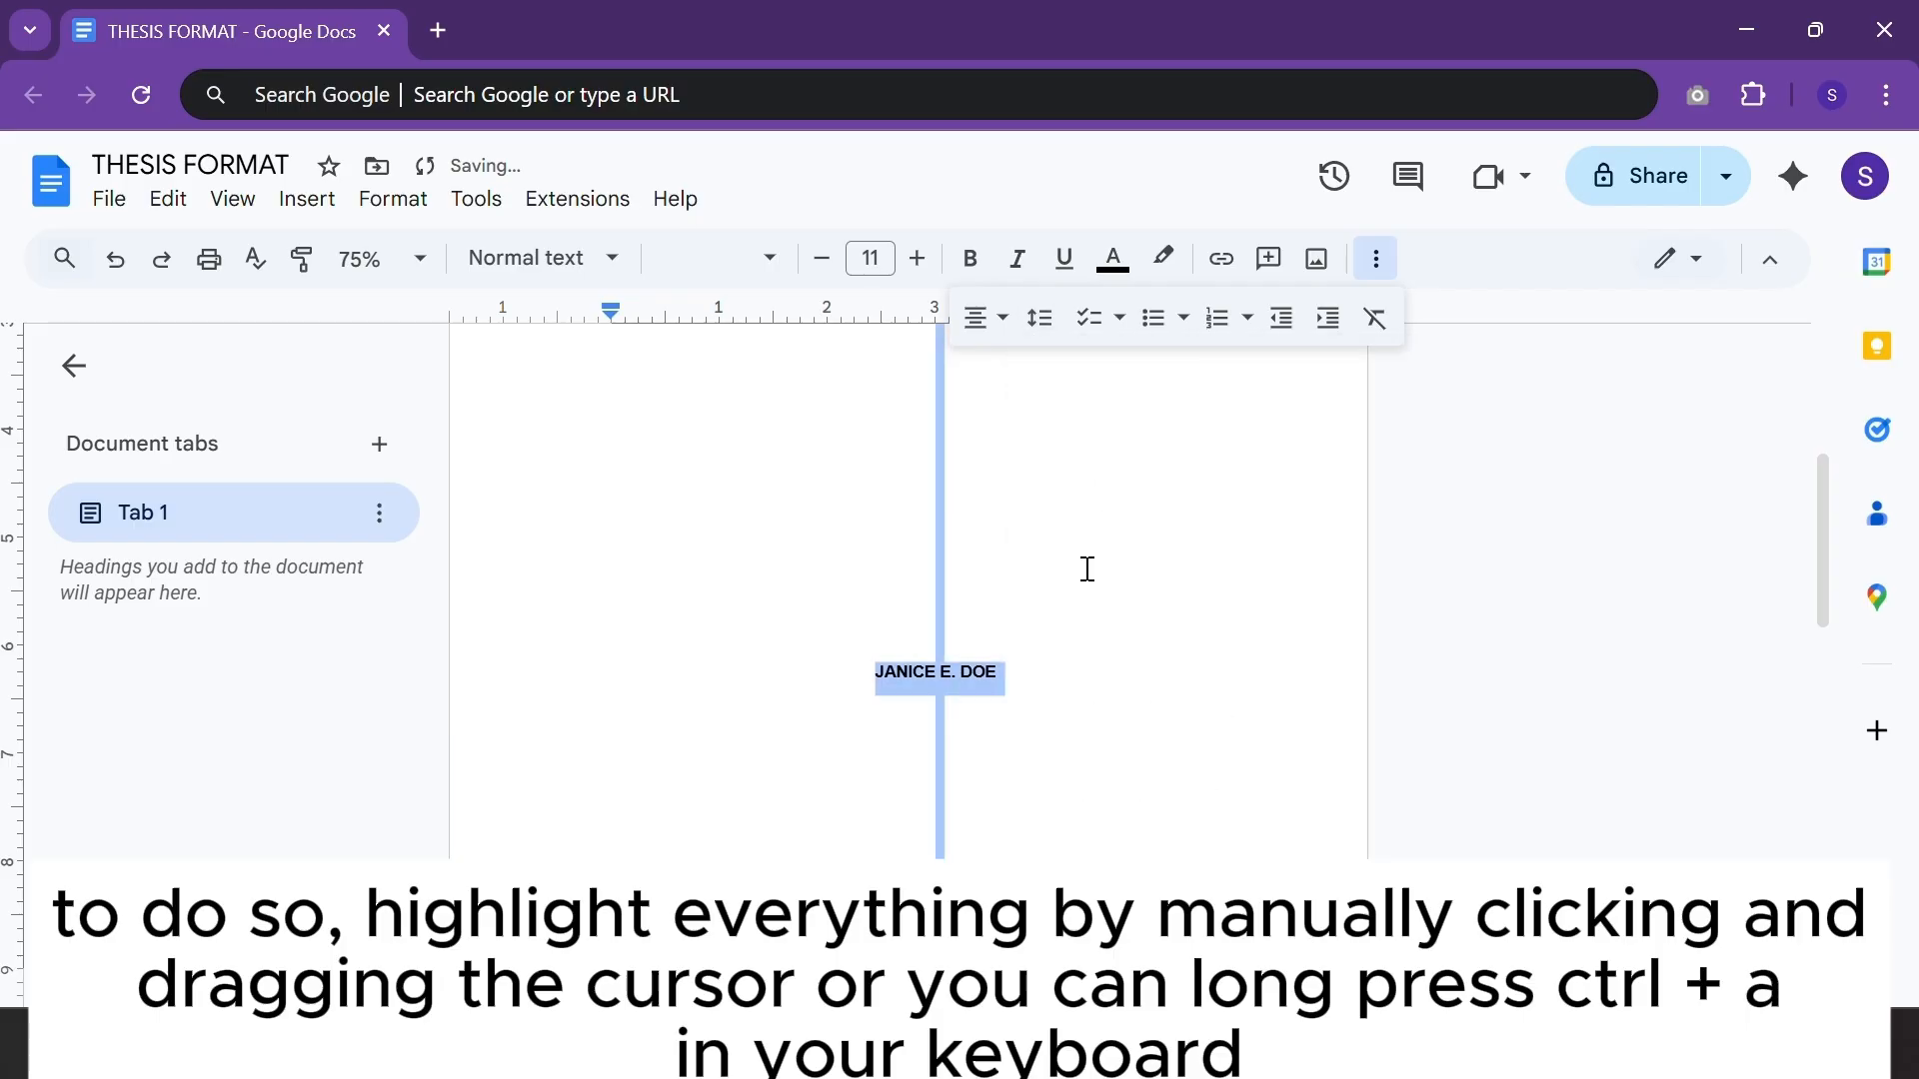
left_click(1036, 320)
left_click(1107, 631)
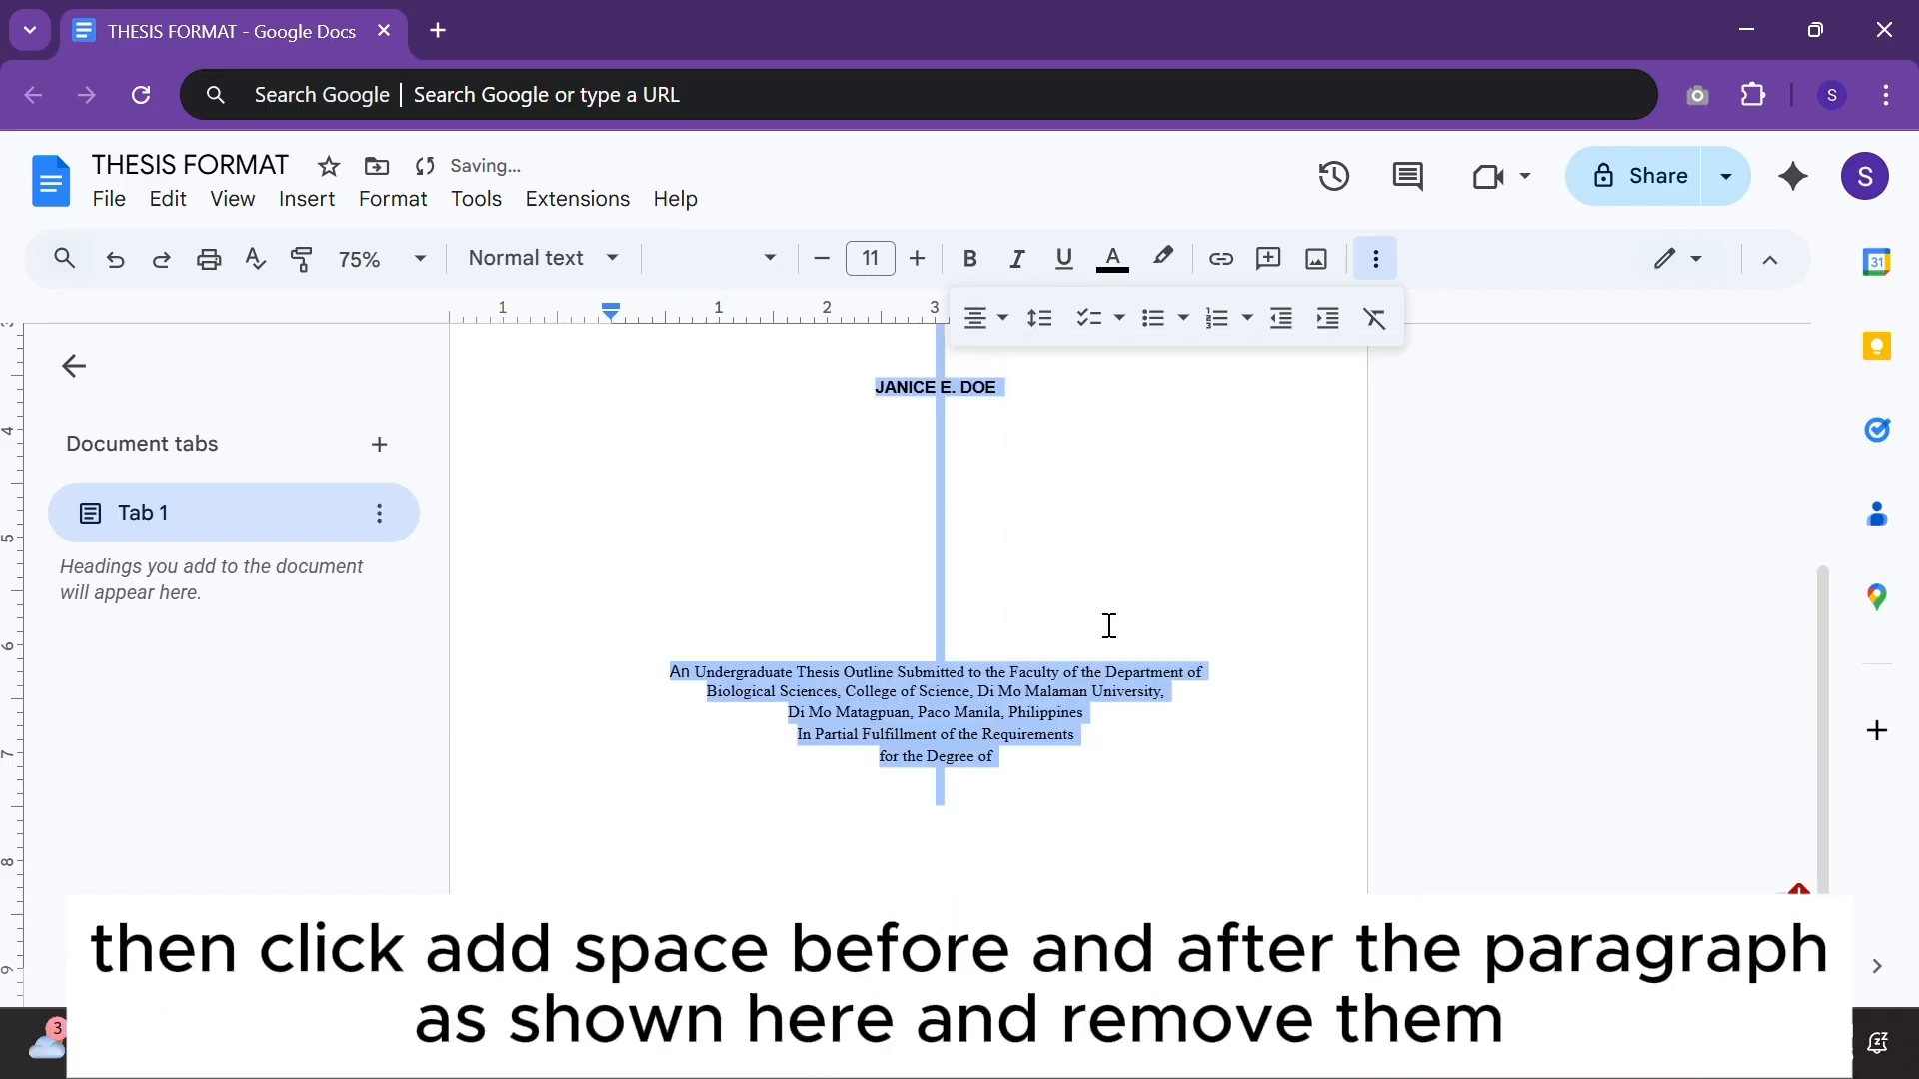
Copy the degree, major note and date lines from the Word file and paste them below the description.
scroll(991, 637, "up", 5)
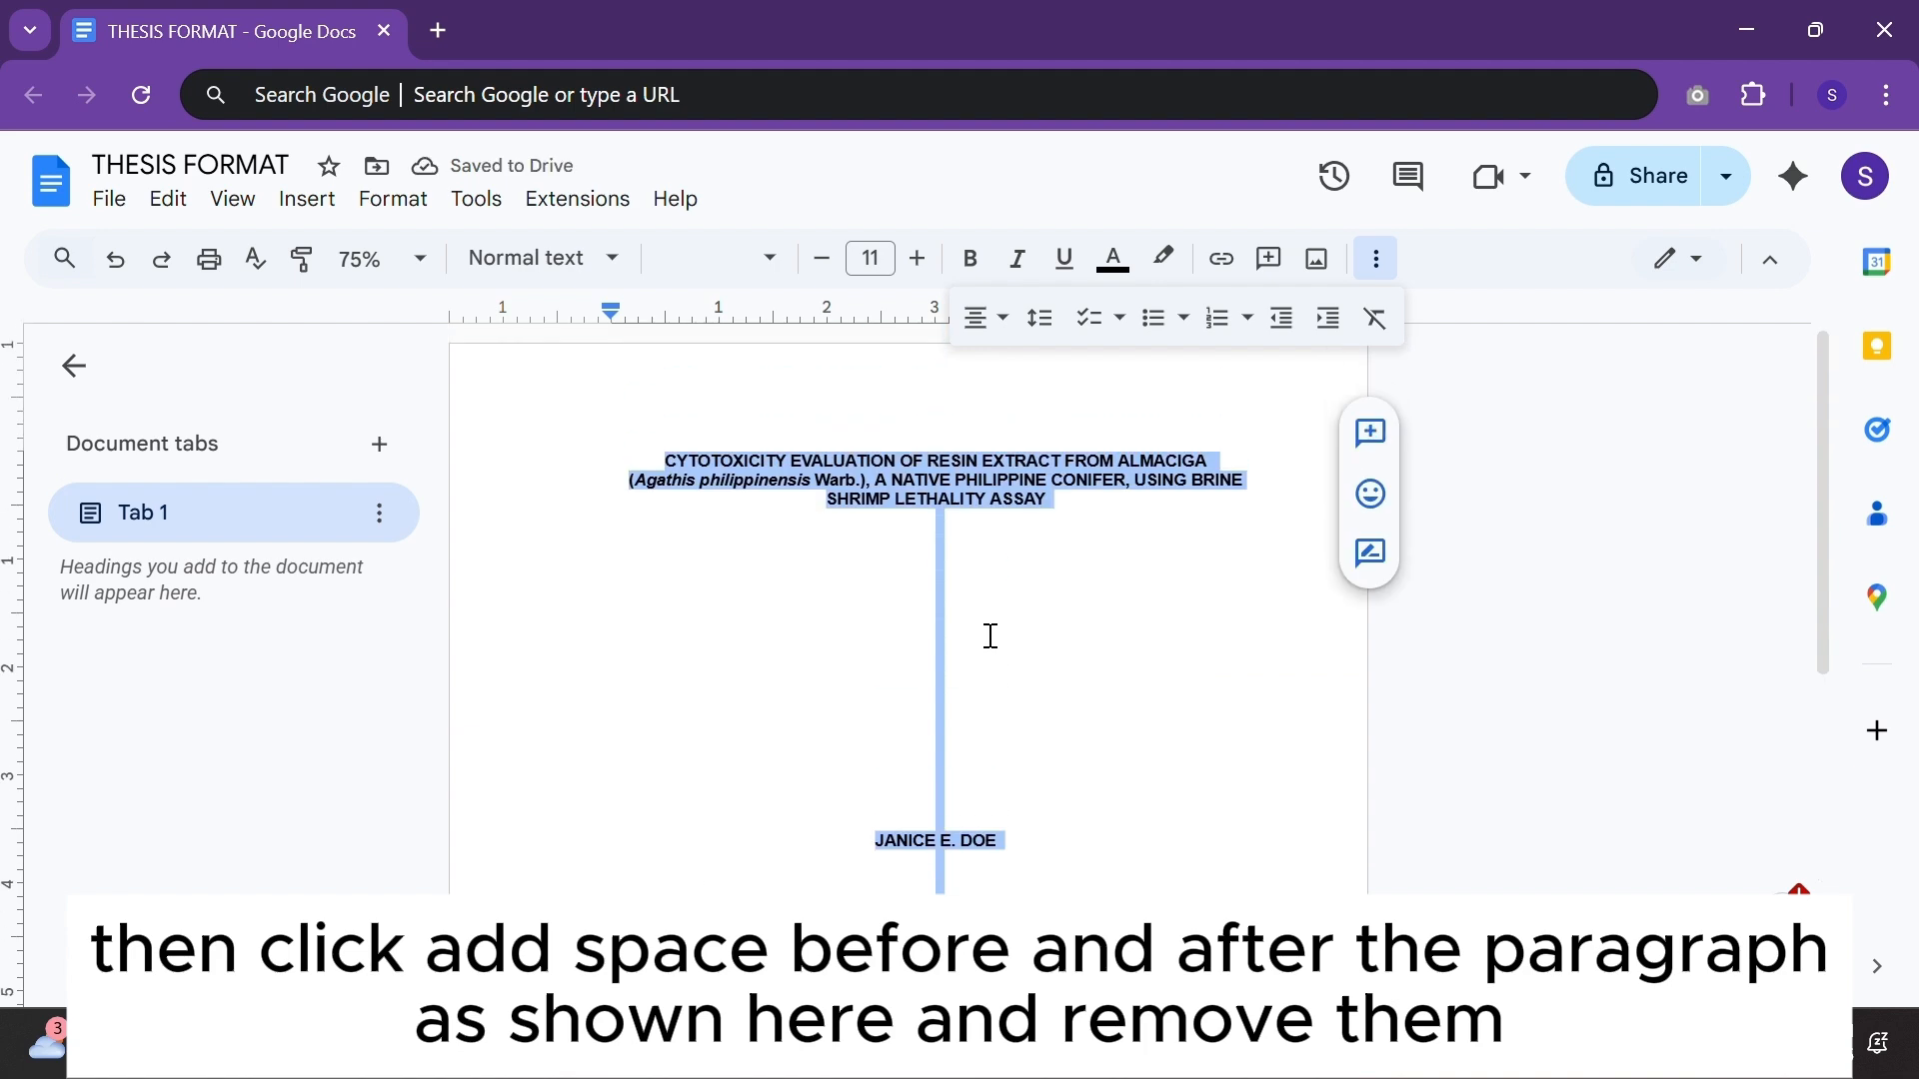
scroll(992, 636, "down", 5)
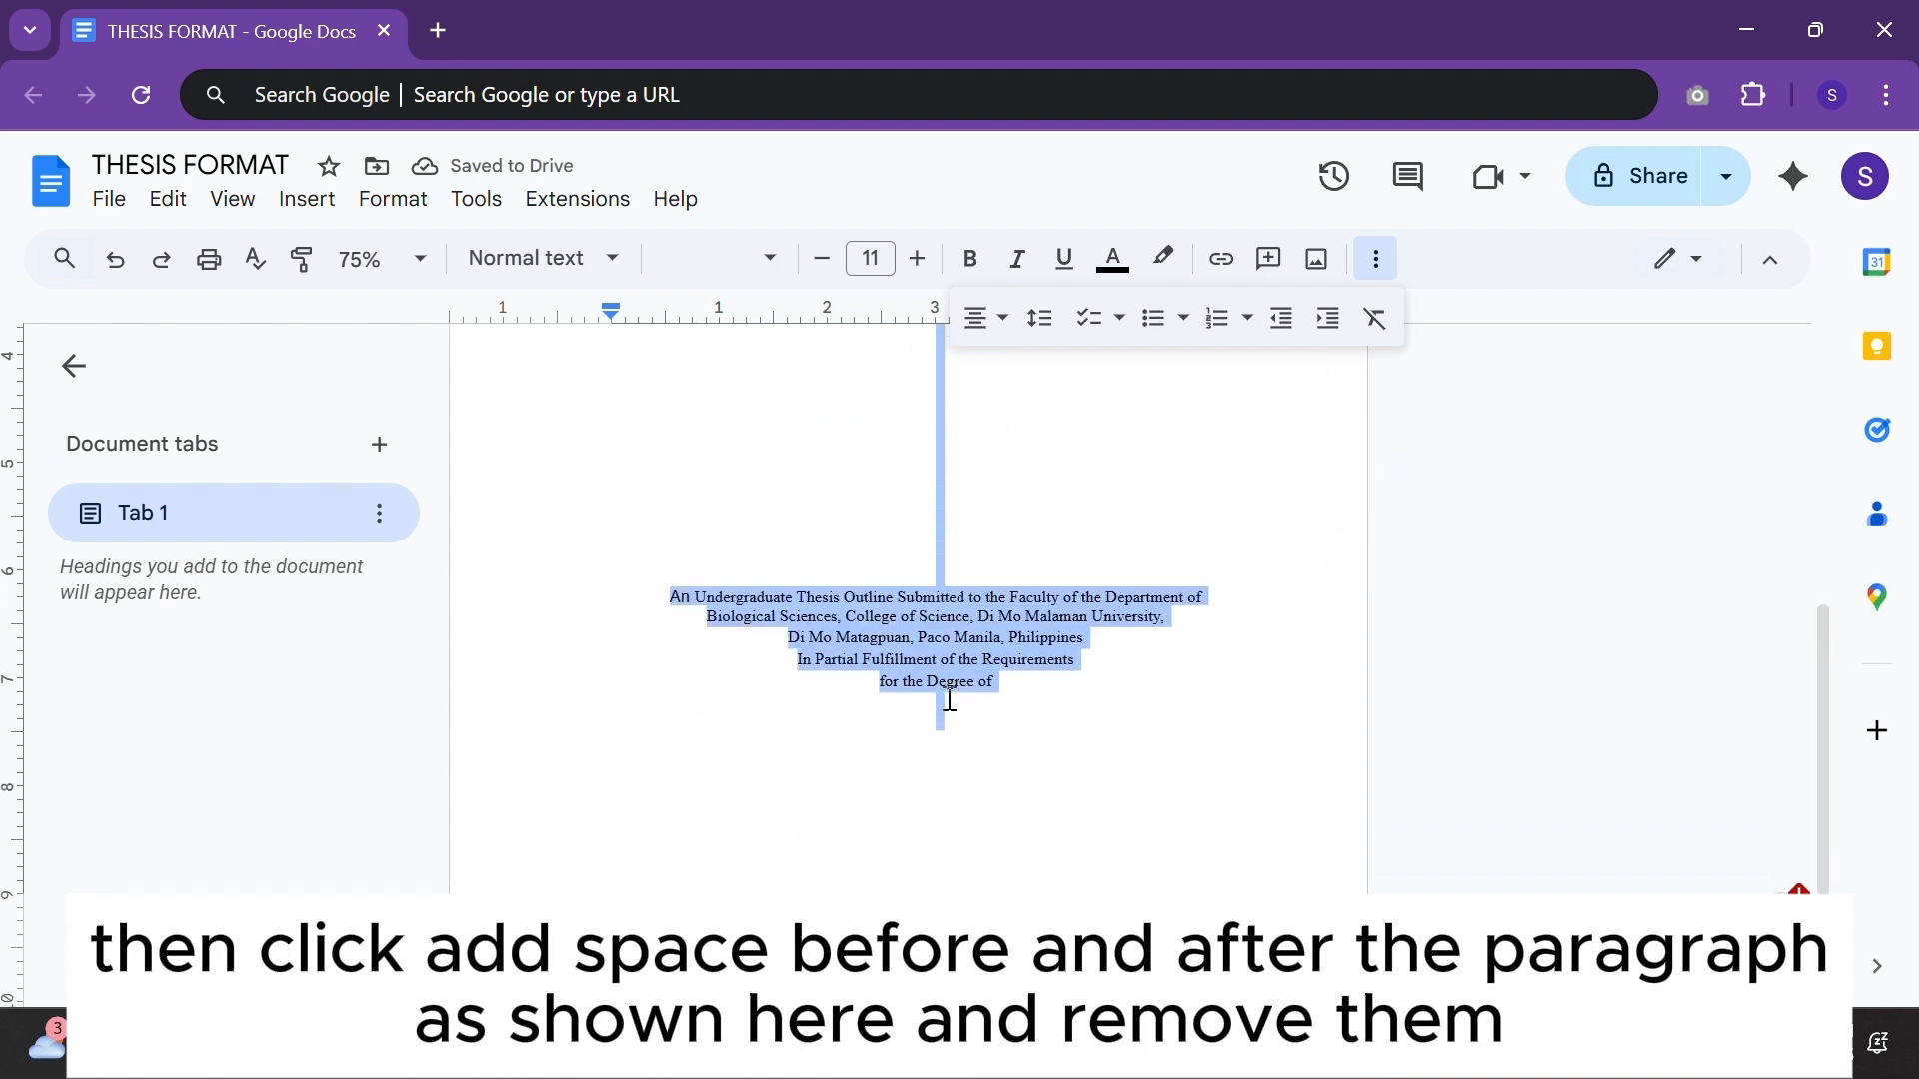
left_click(951, 701)
key("alt+Tab")
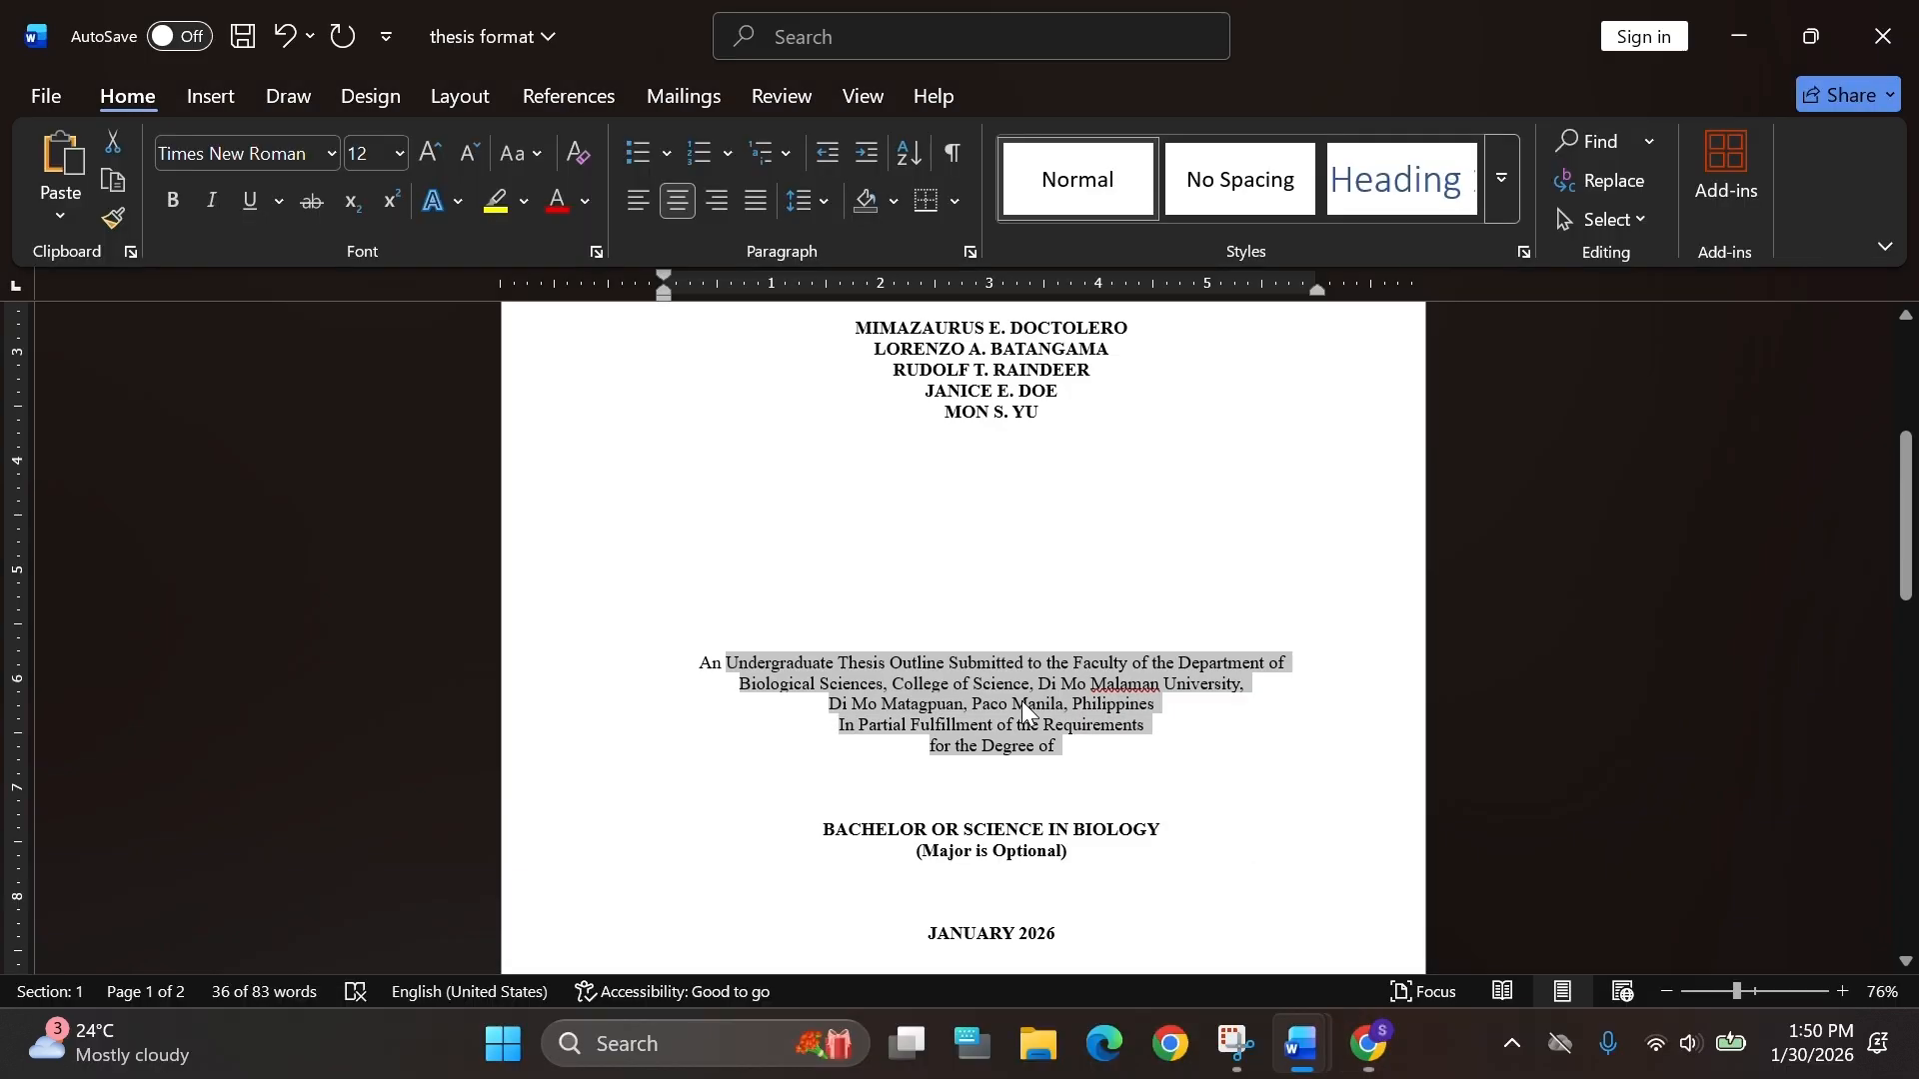
scroll(1019, 705, "down", 3)
left_click_drag(1078, 677, 844, 567)
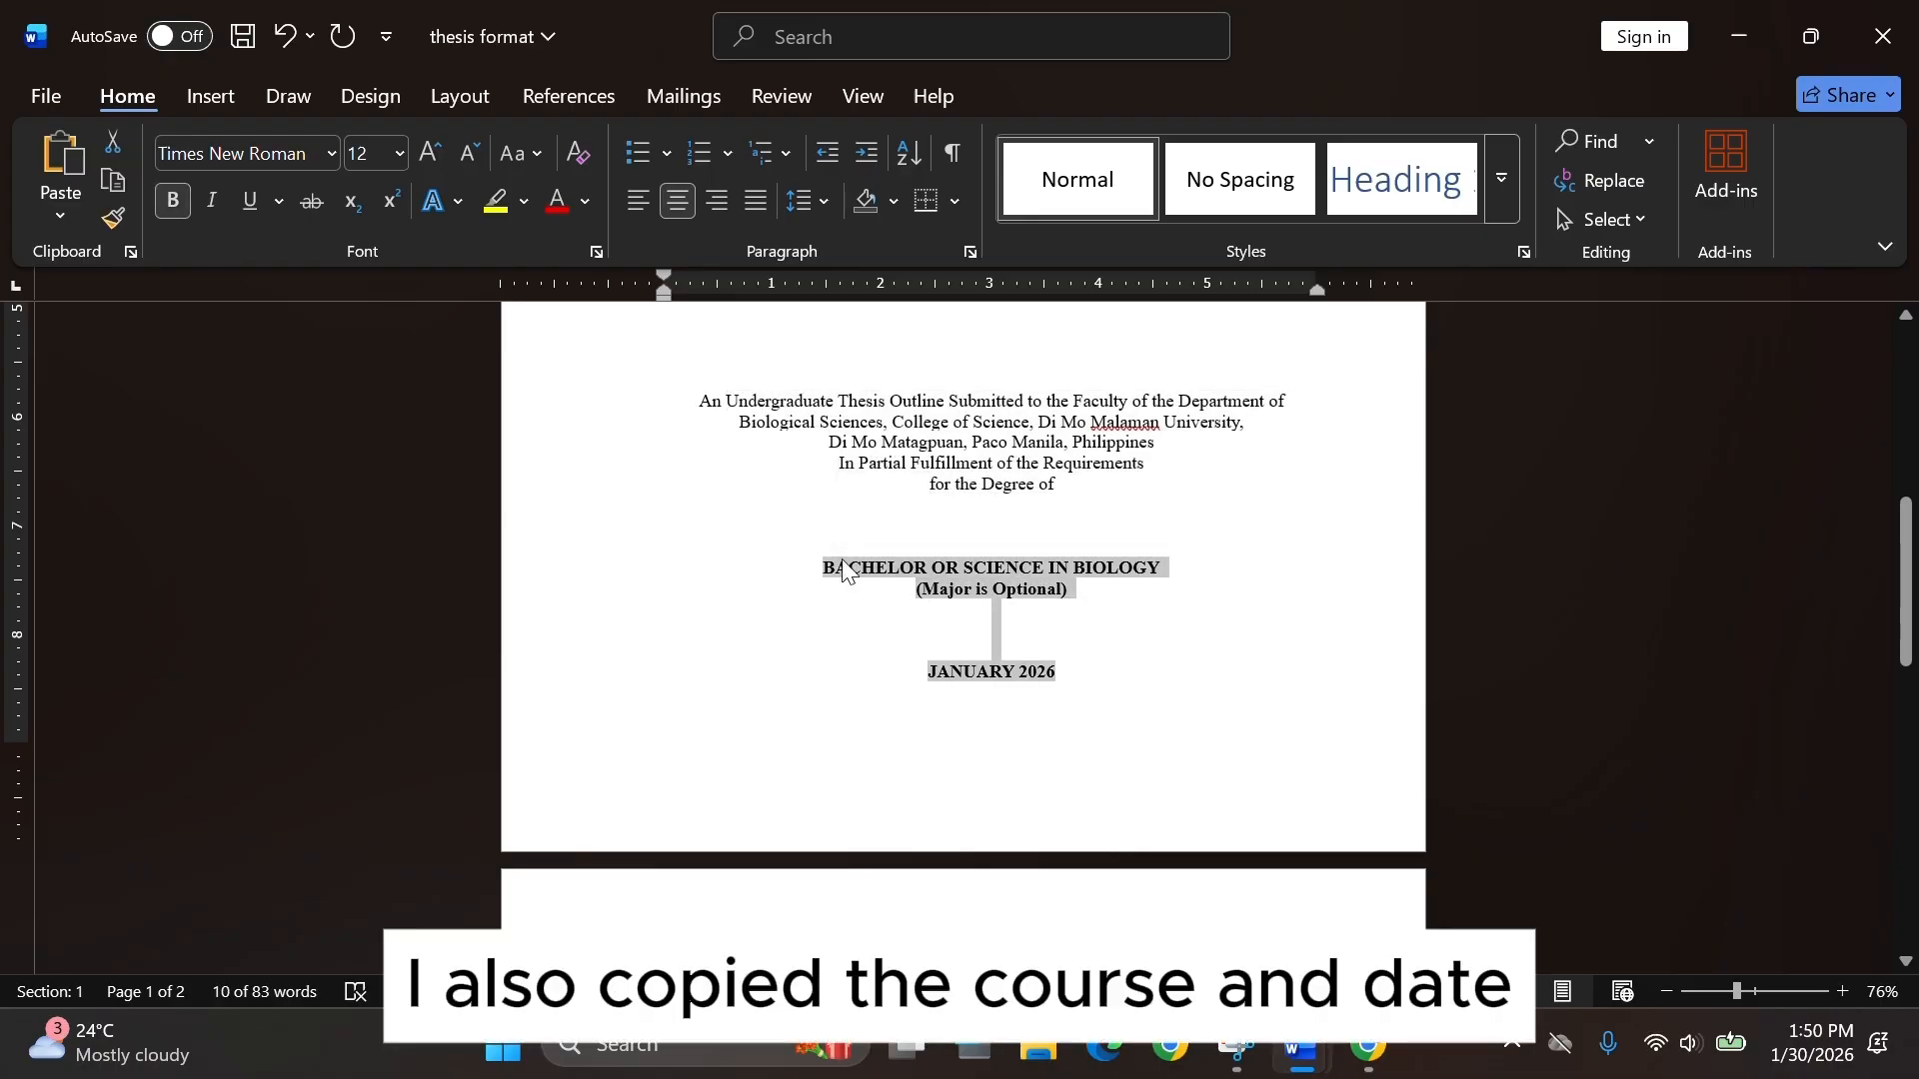
key("alt+Tab")
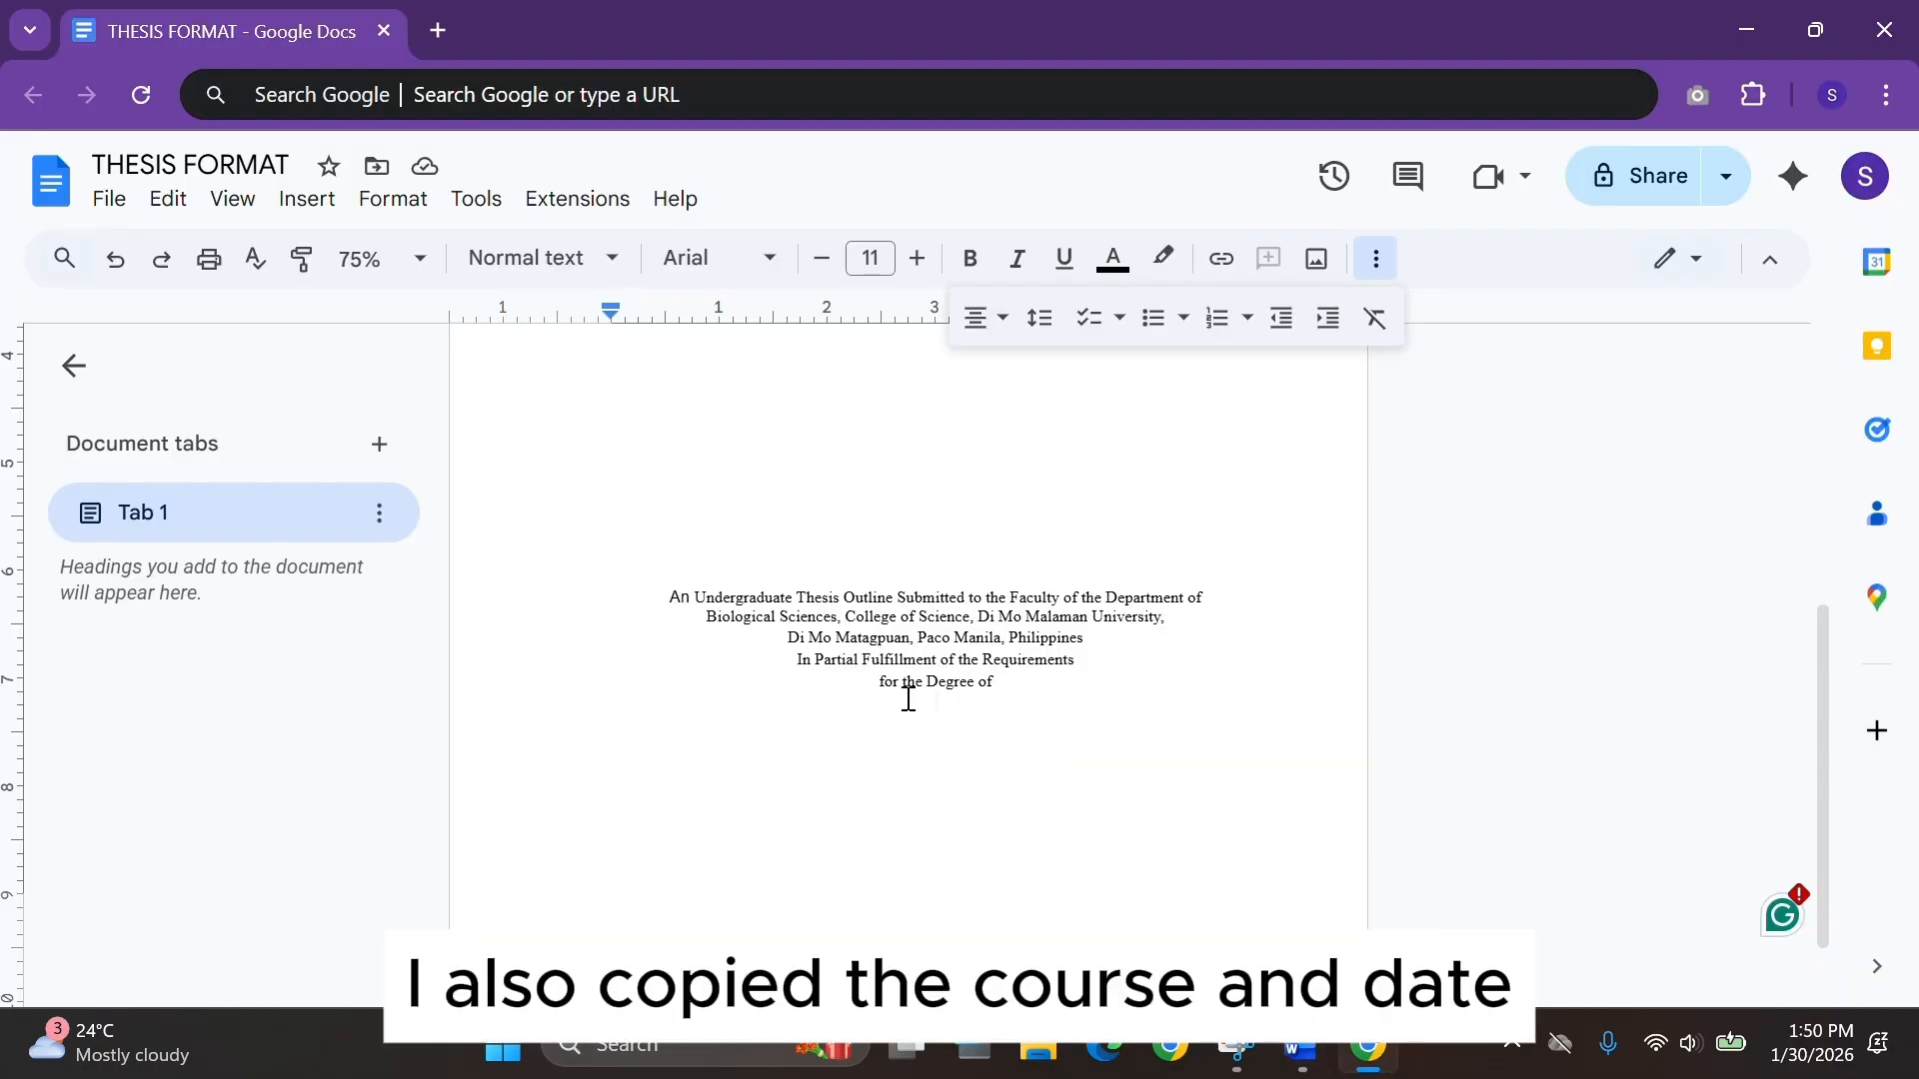
key("ctrl+v")
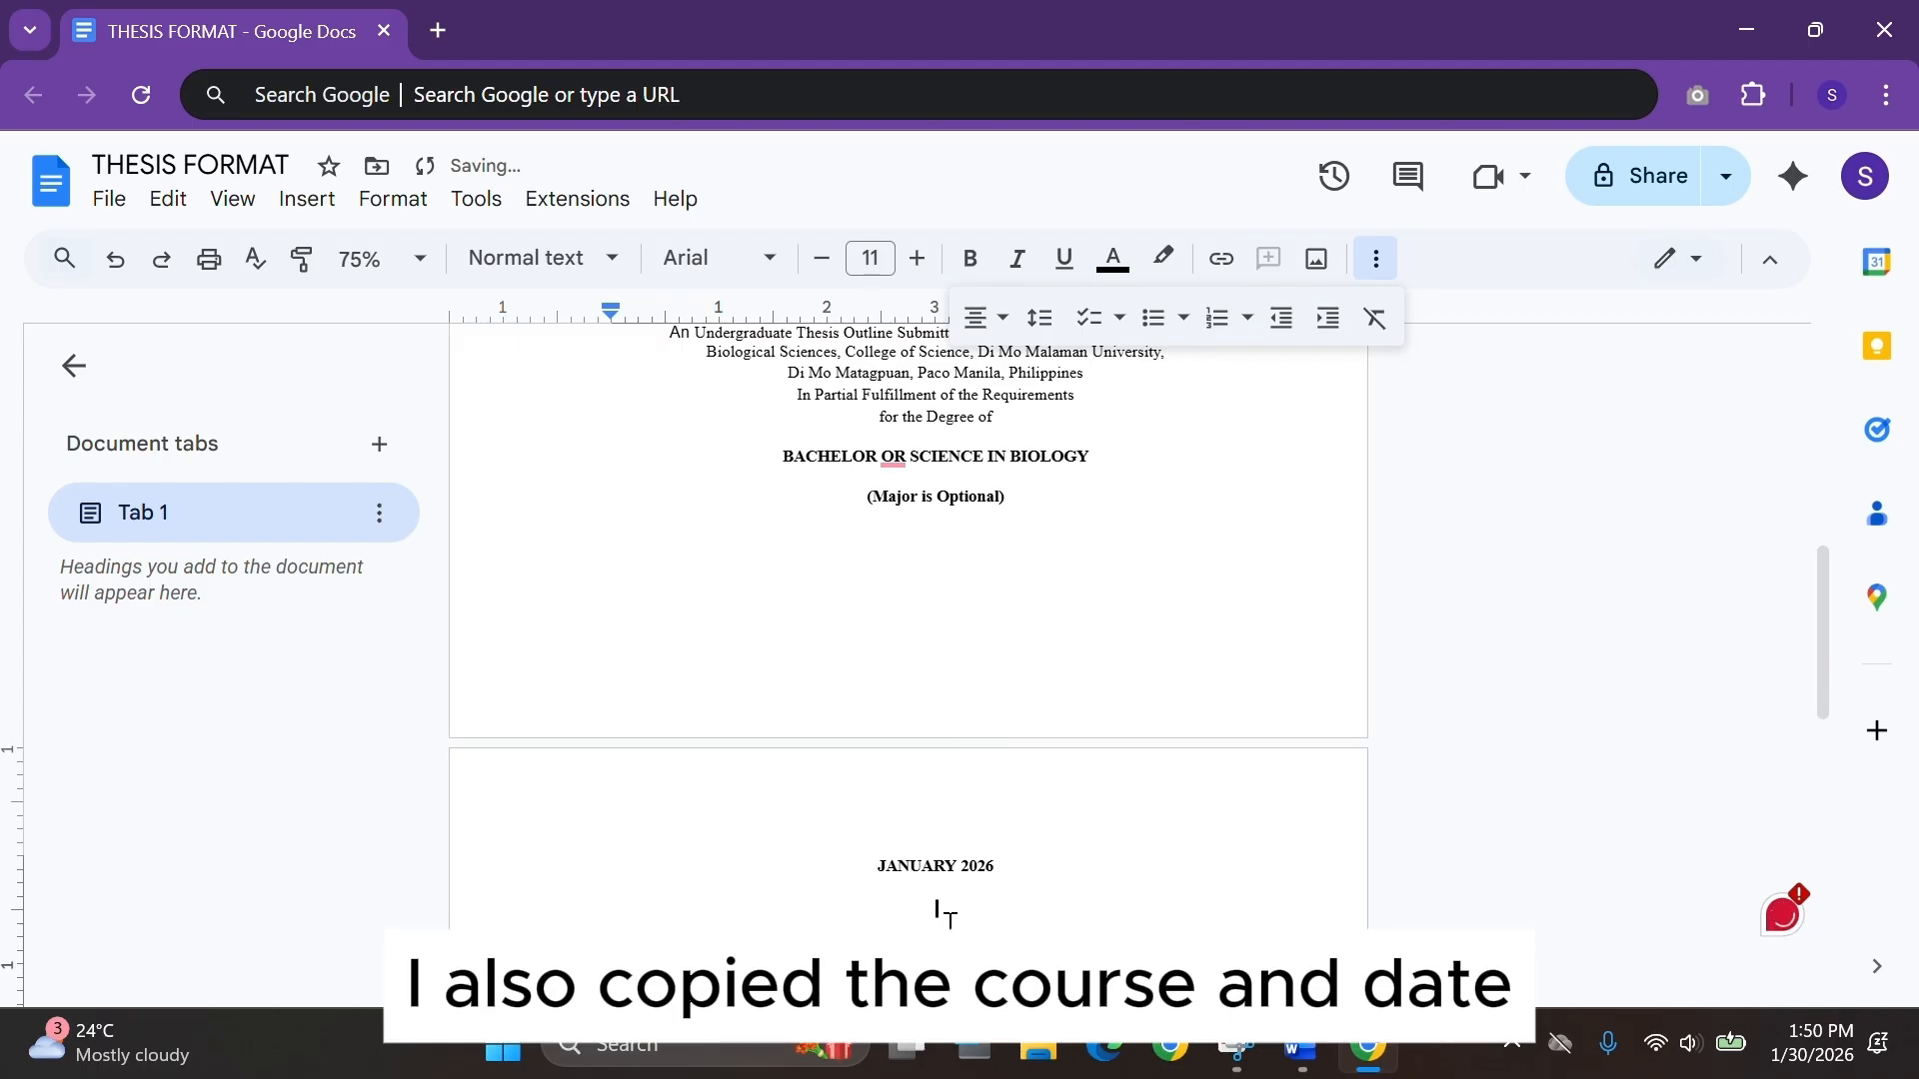
Select the whole document and remove the added space before and after paragraphs, keeping single line spacing.
key("ctrl+a")
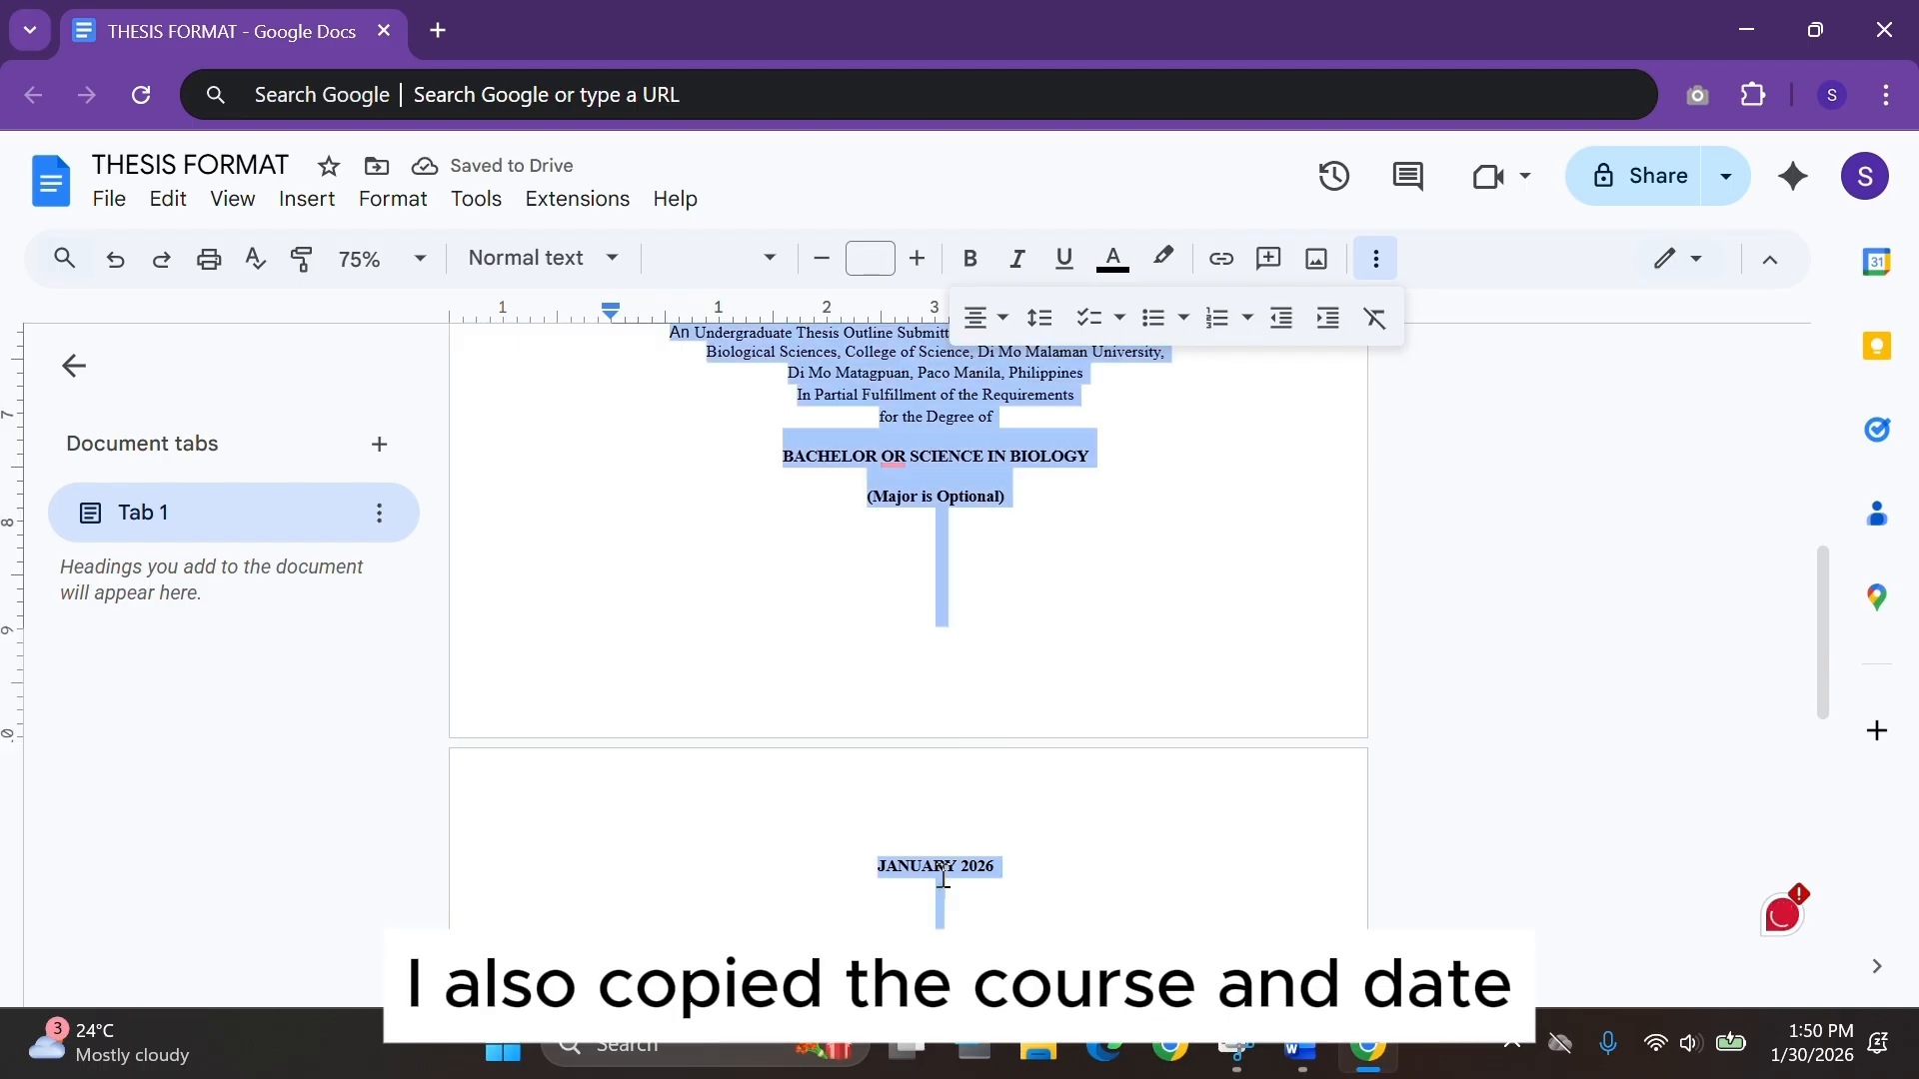
left_click(1040, 317)
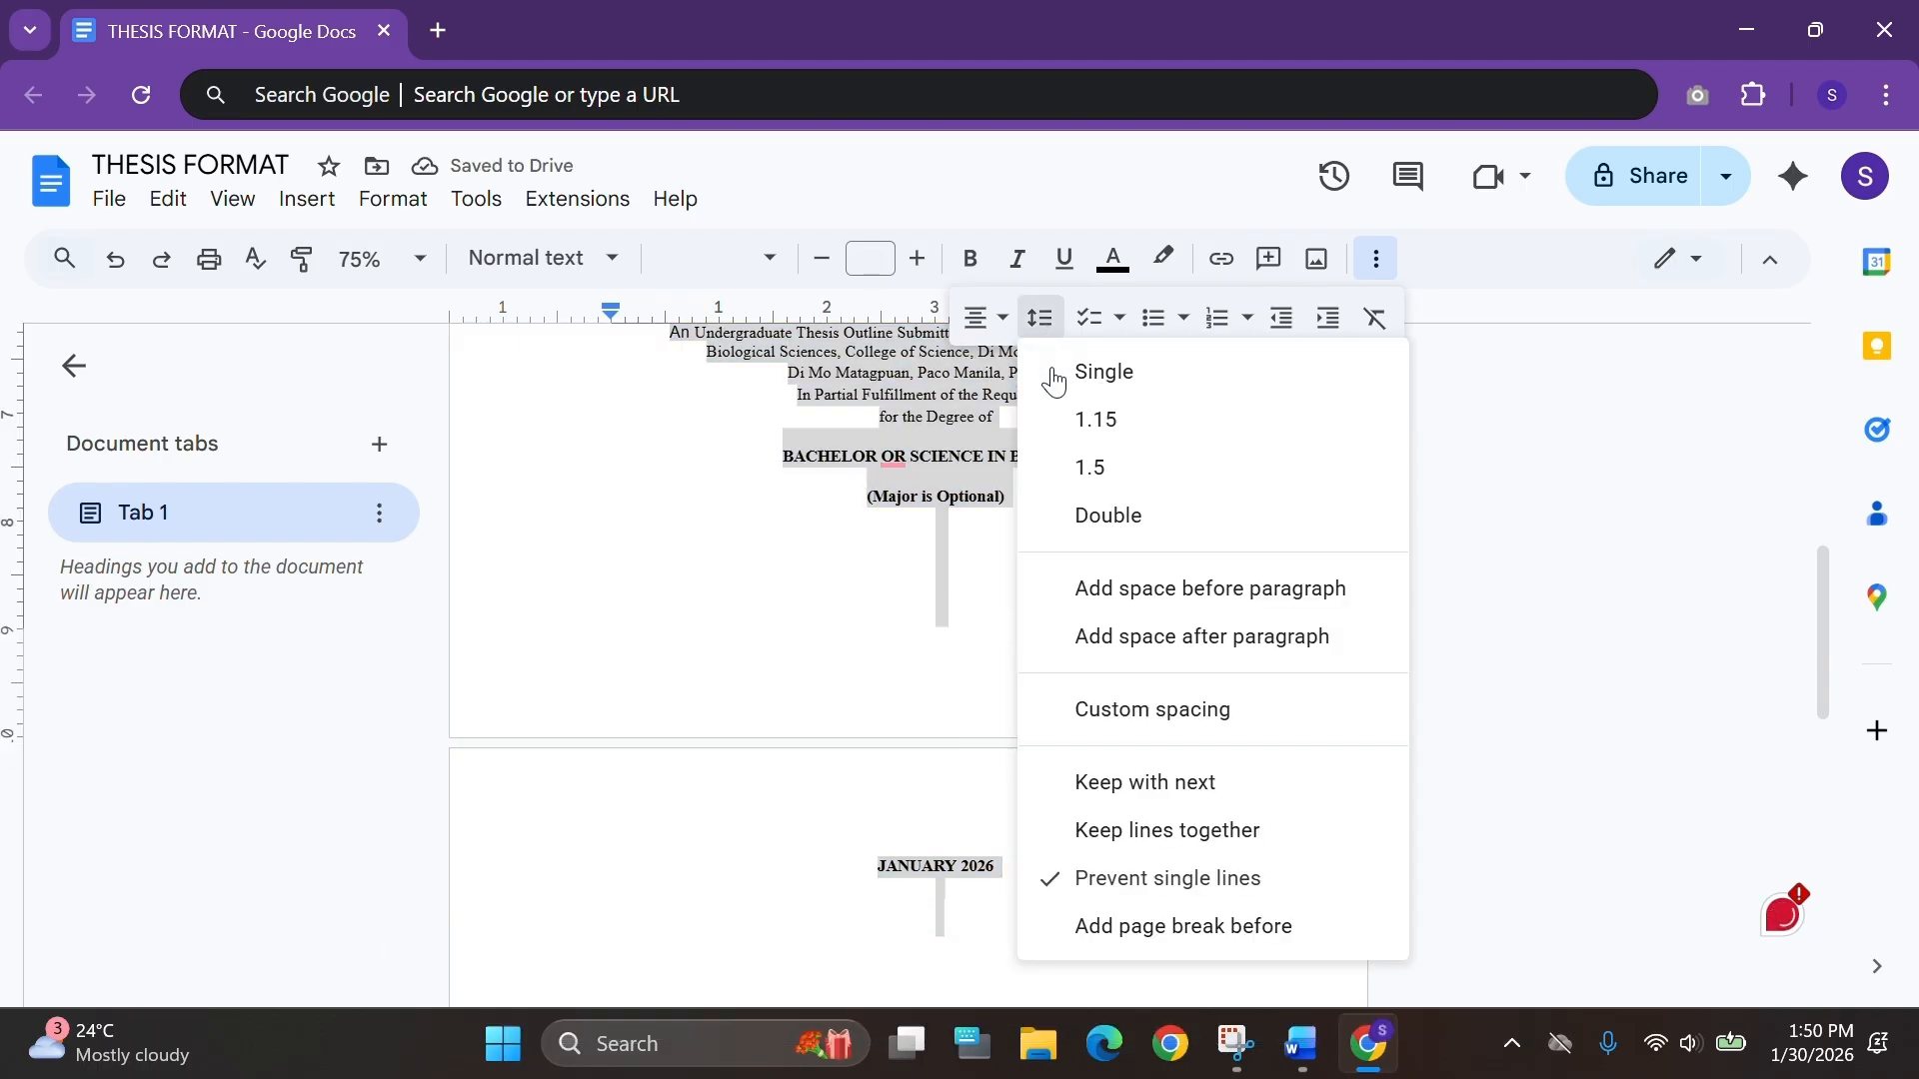
left_click(1120, 637)
left_click(1044, 318)
left_click(1122, 592)
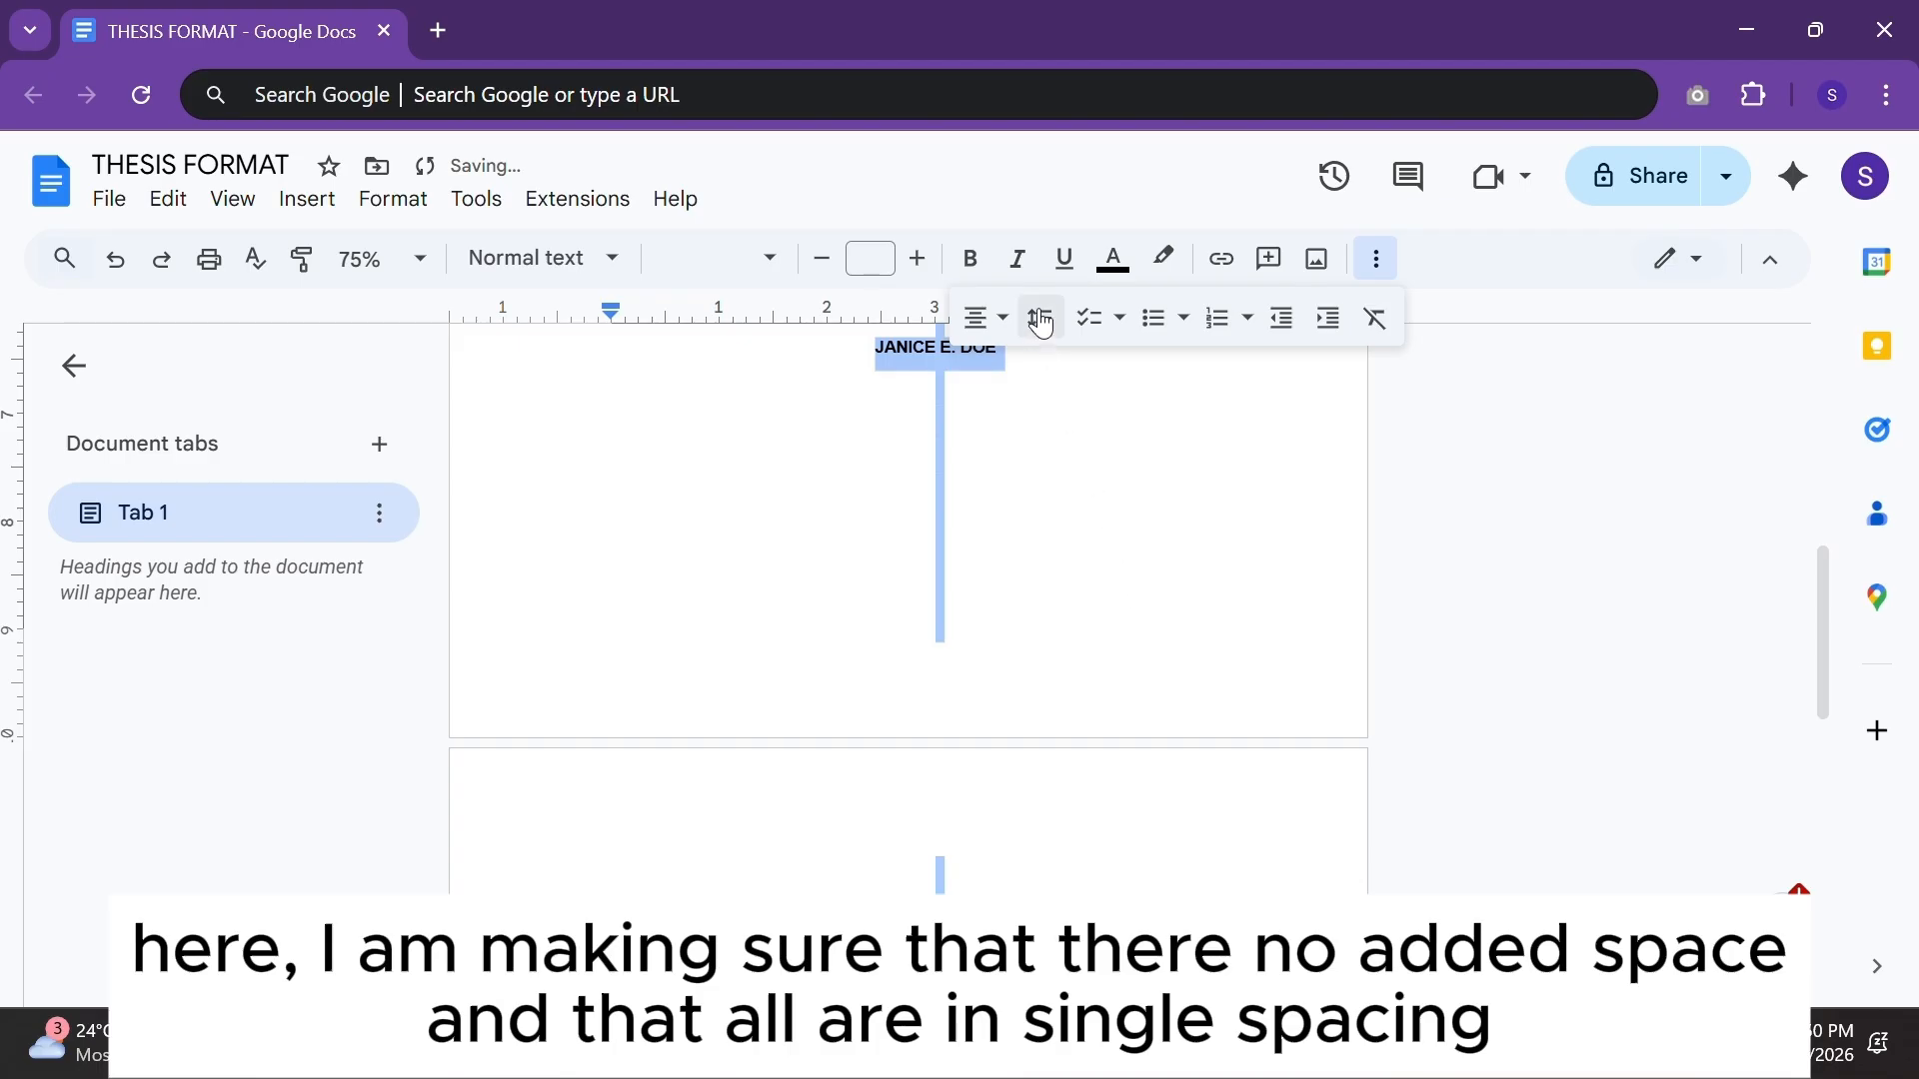
left_click(1039, 317)
left_click(1106, 590)
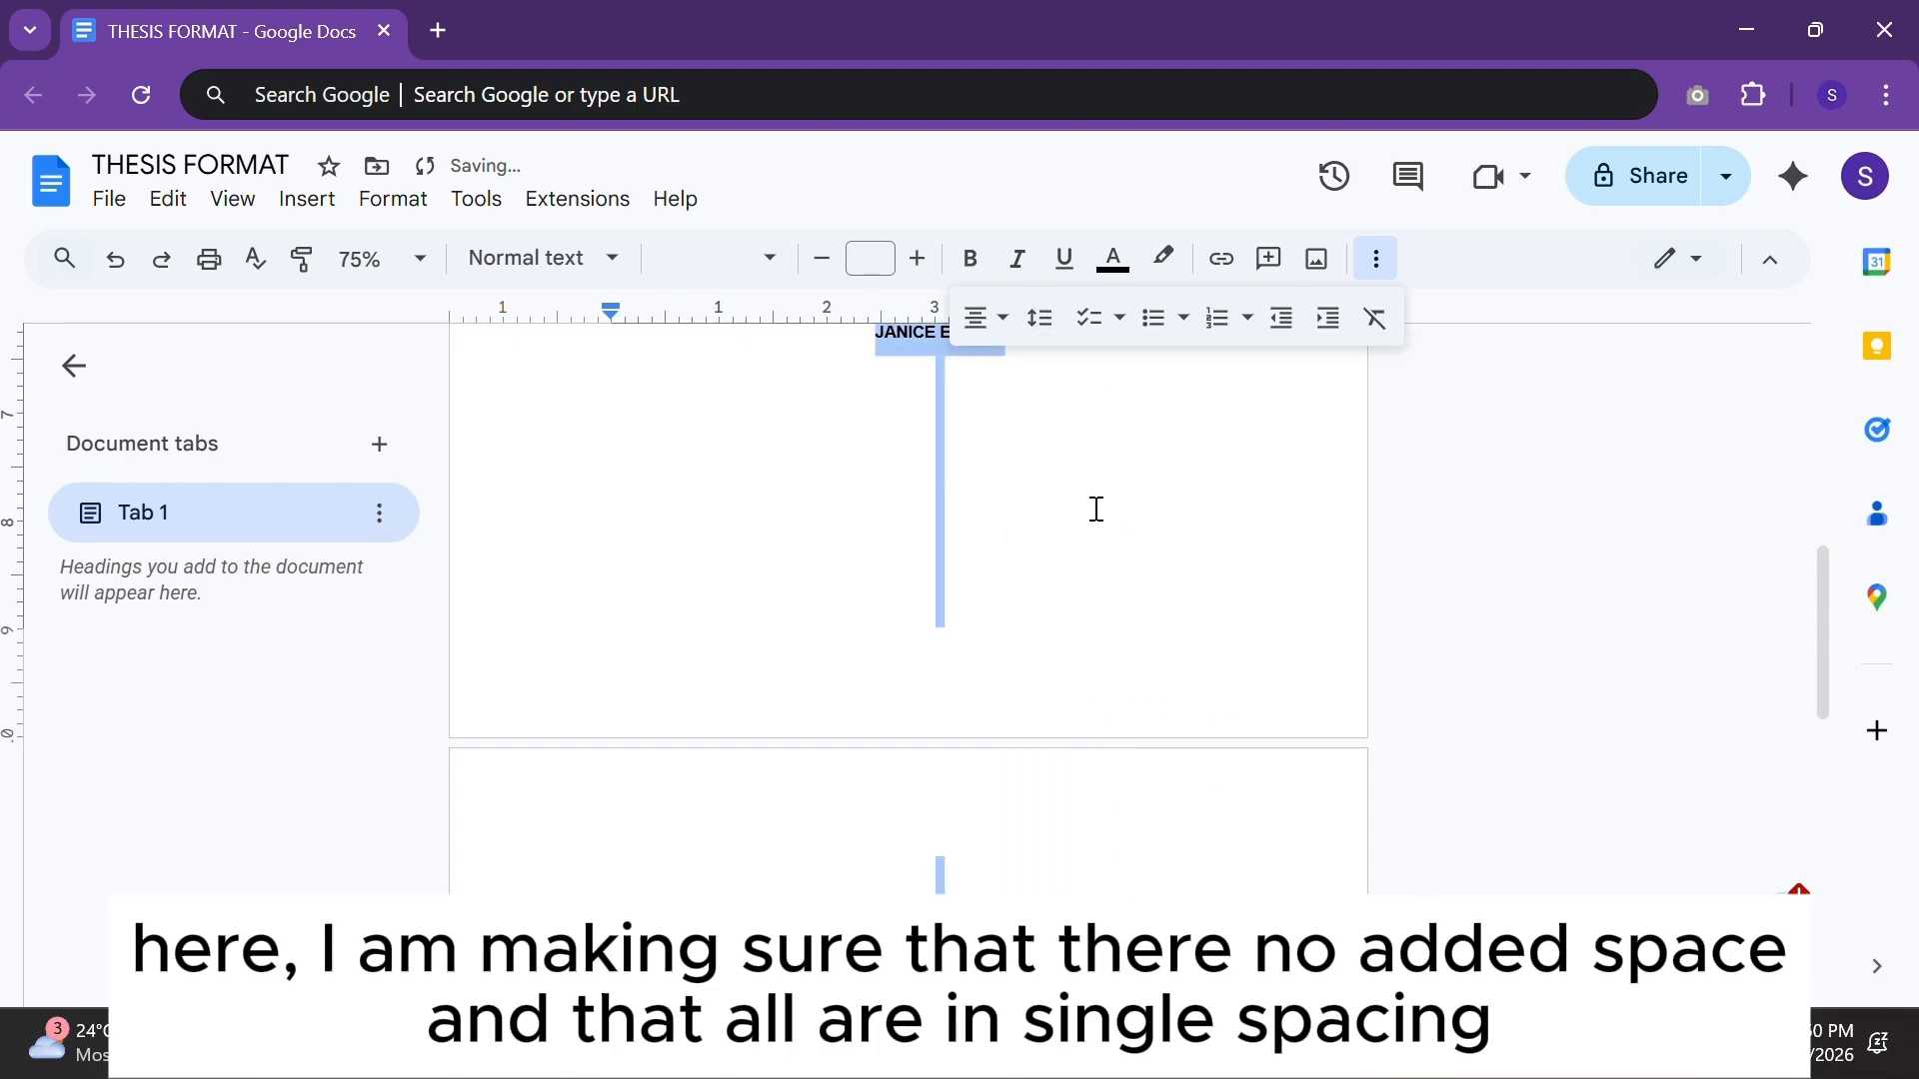
left_click(1039, 318)
left_click(1106, 634)
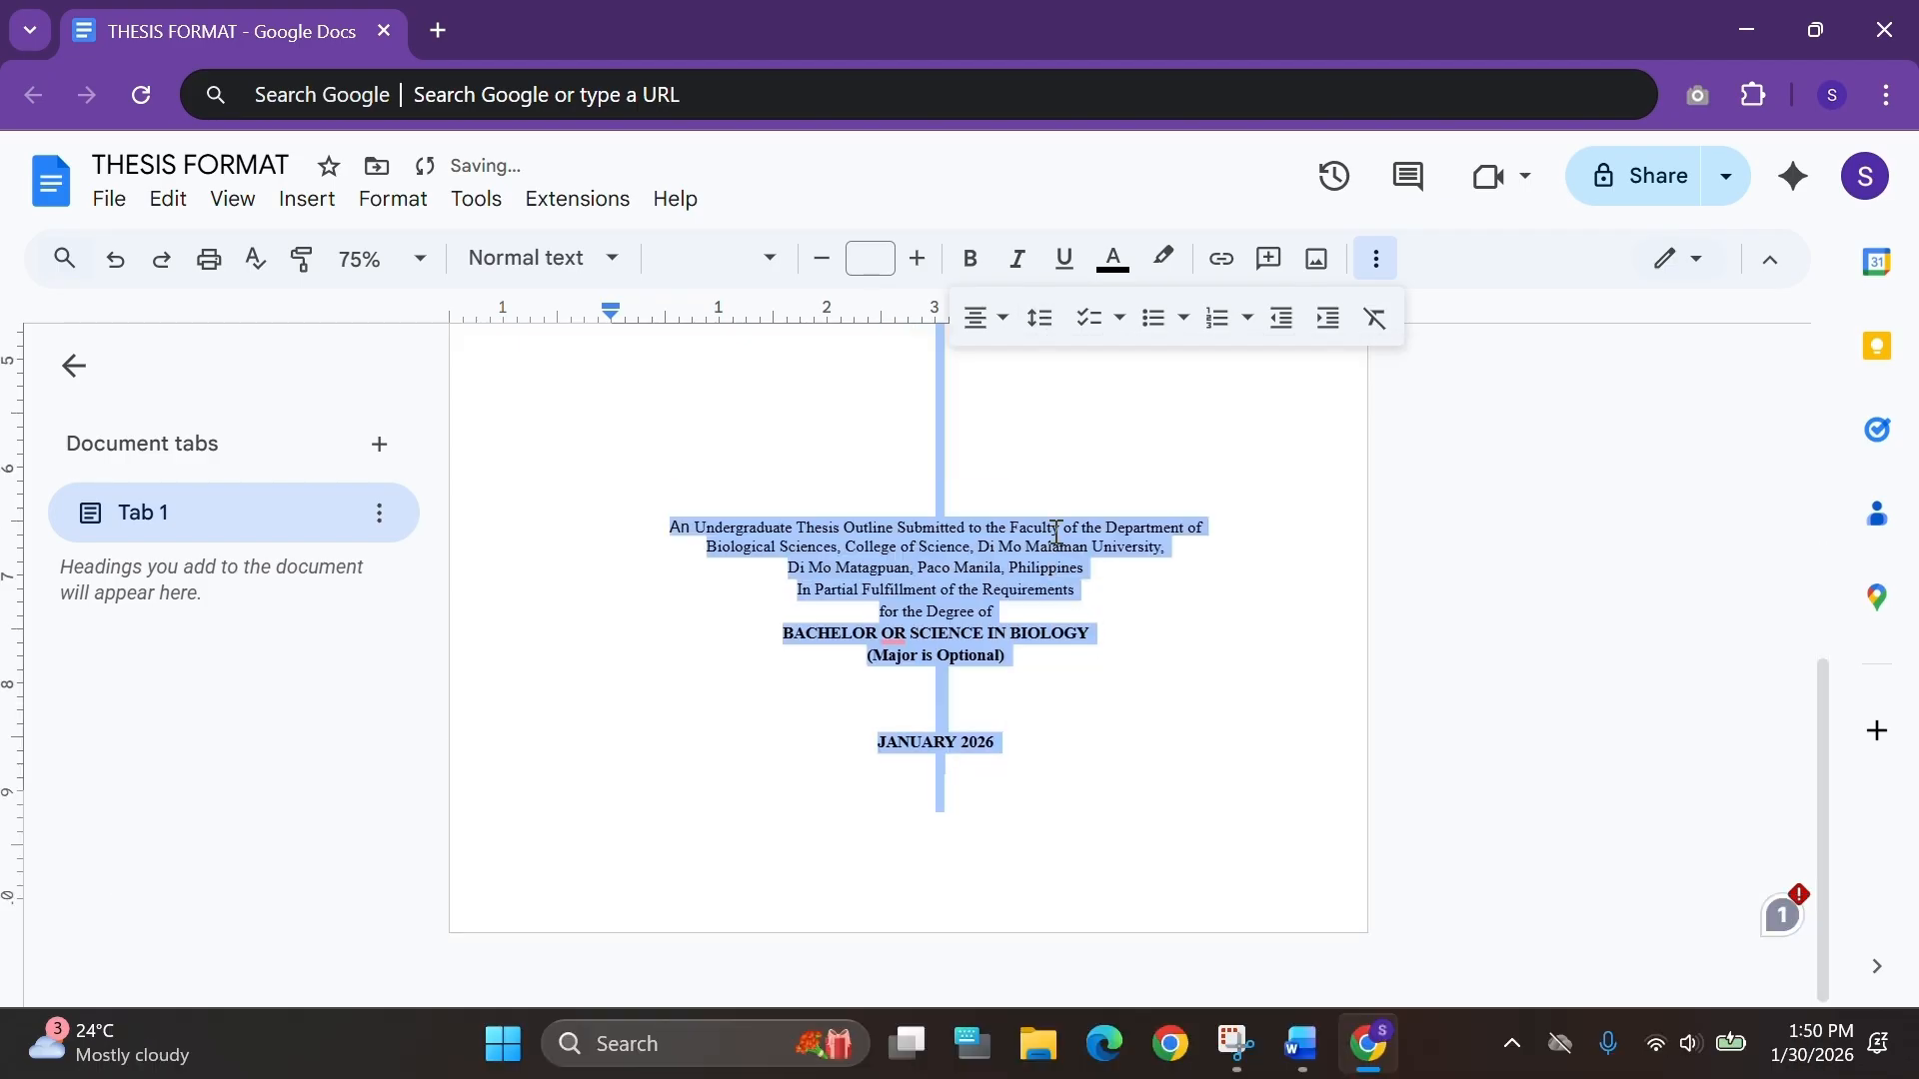
Insert three blank lines after the "for the Degree of" line.
left_click(1012, 722)
key("Return")
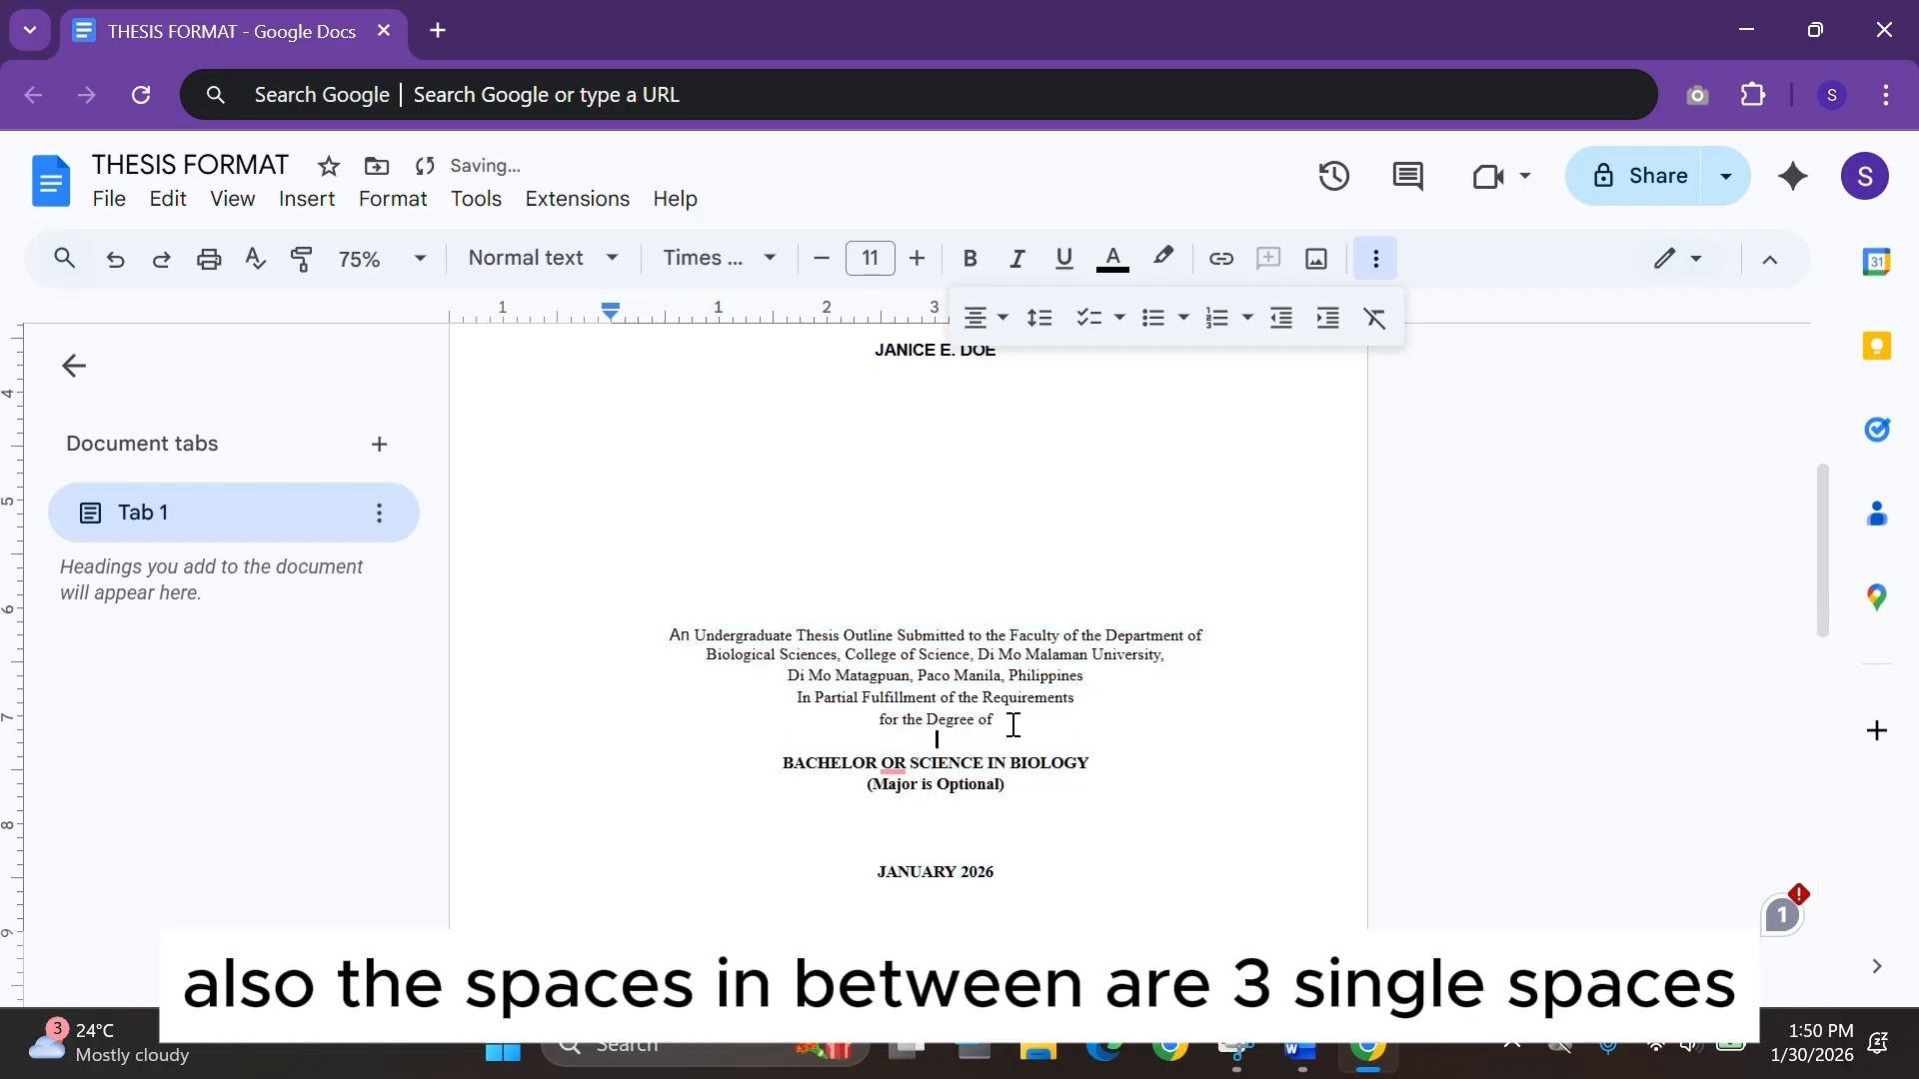
key("Return")
key("Return")
Correct the degree line so it reads BACHELOR OF SCIENCE IN BIOLOGY.
scroll(1012, 725, "down", 3)
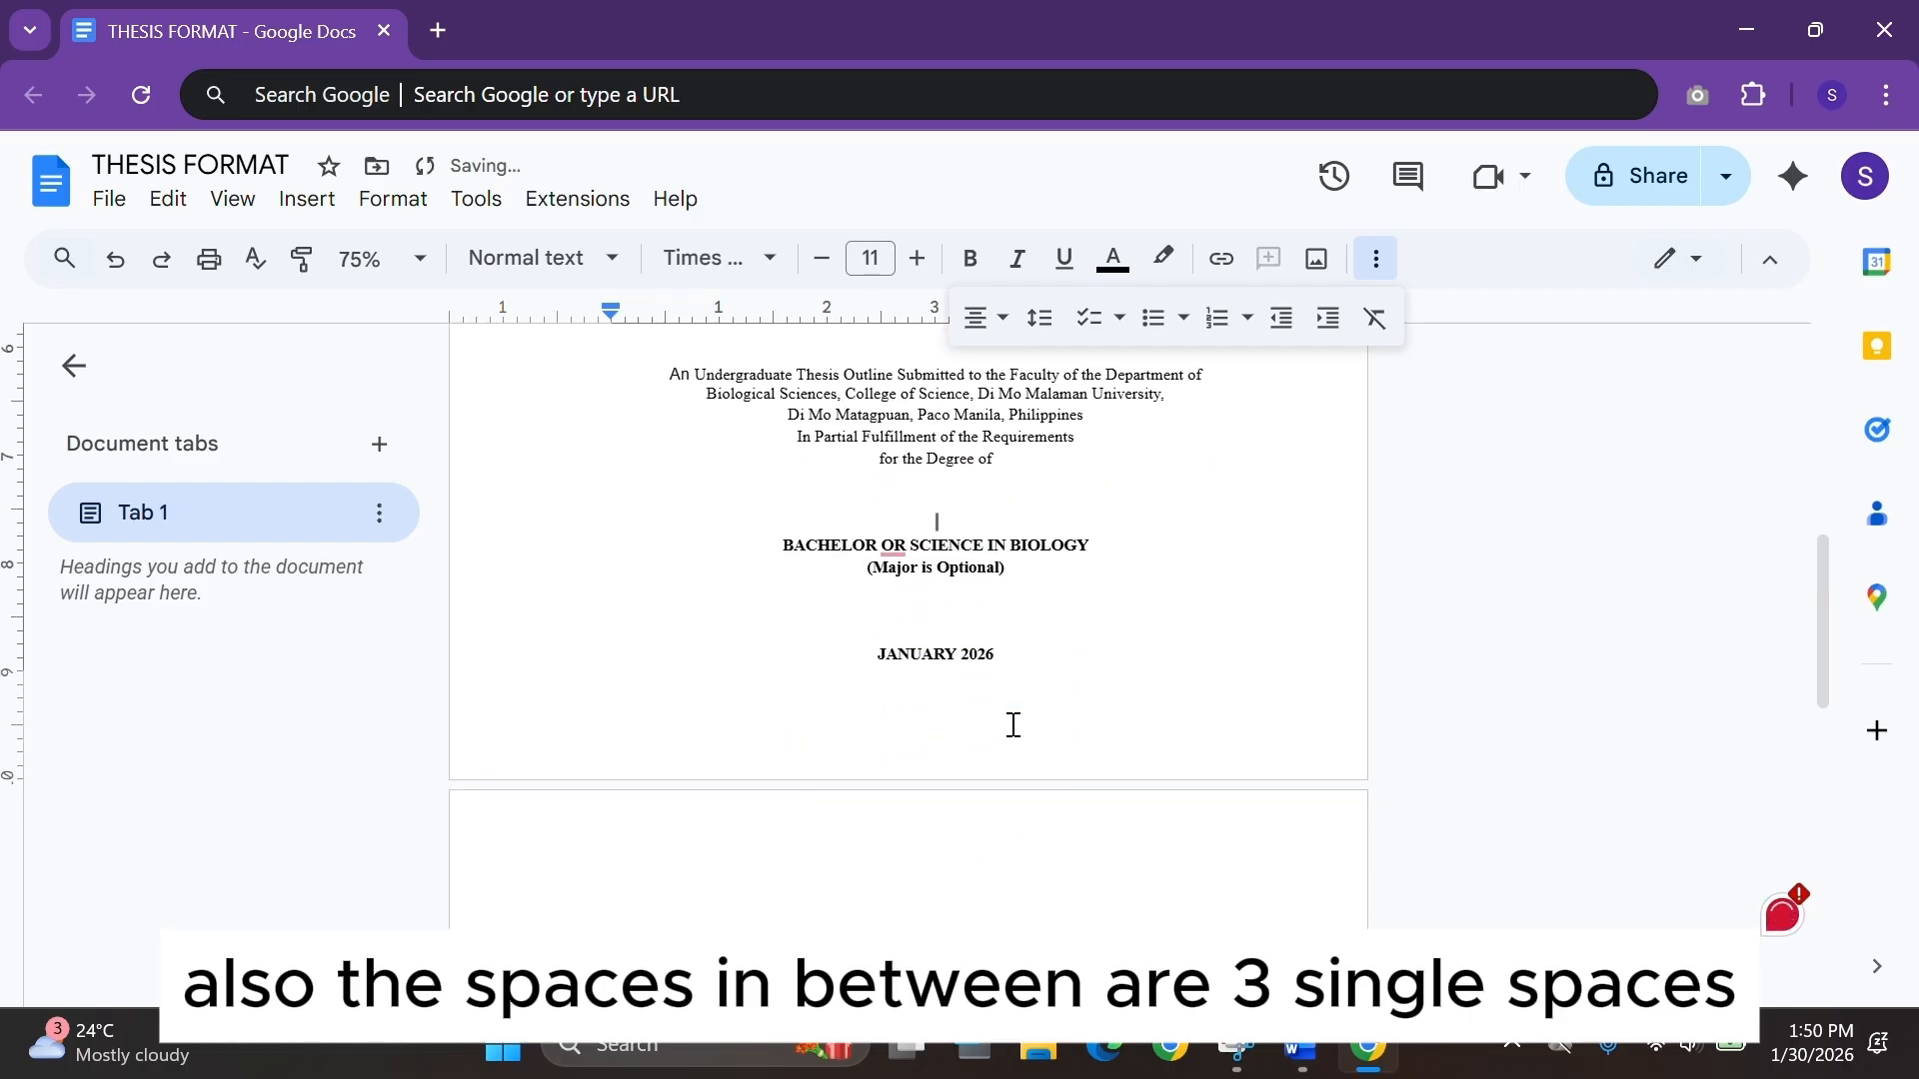
left_click(1015, 655)
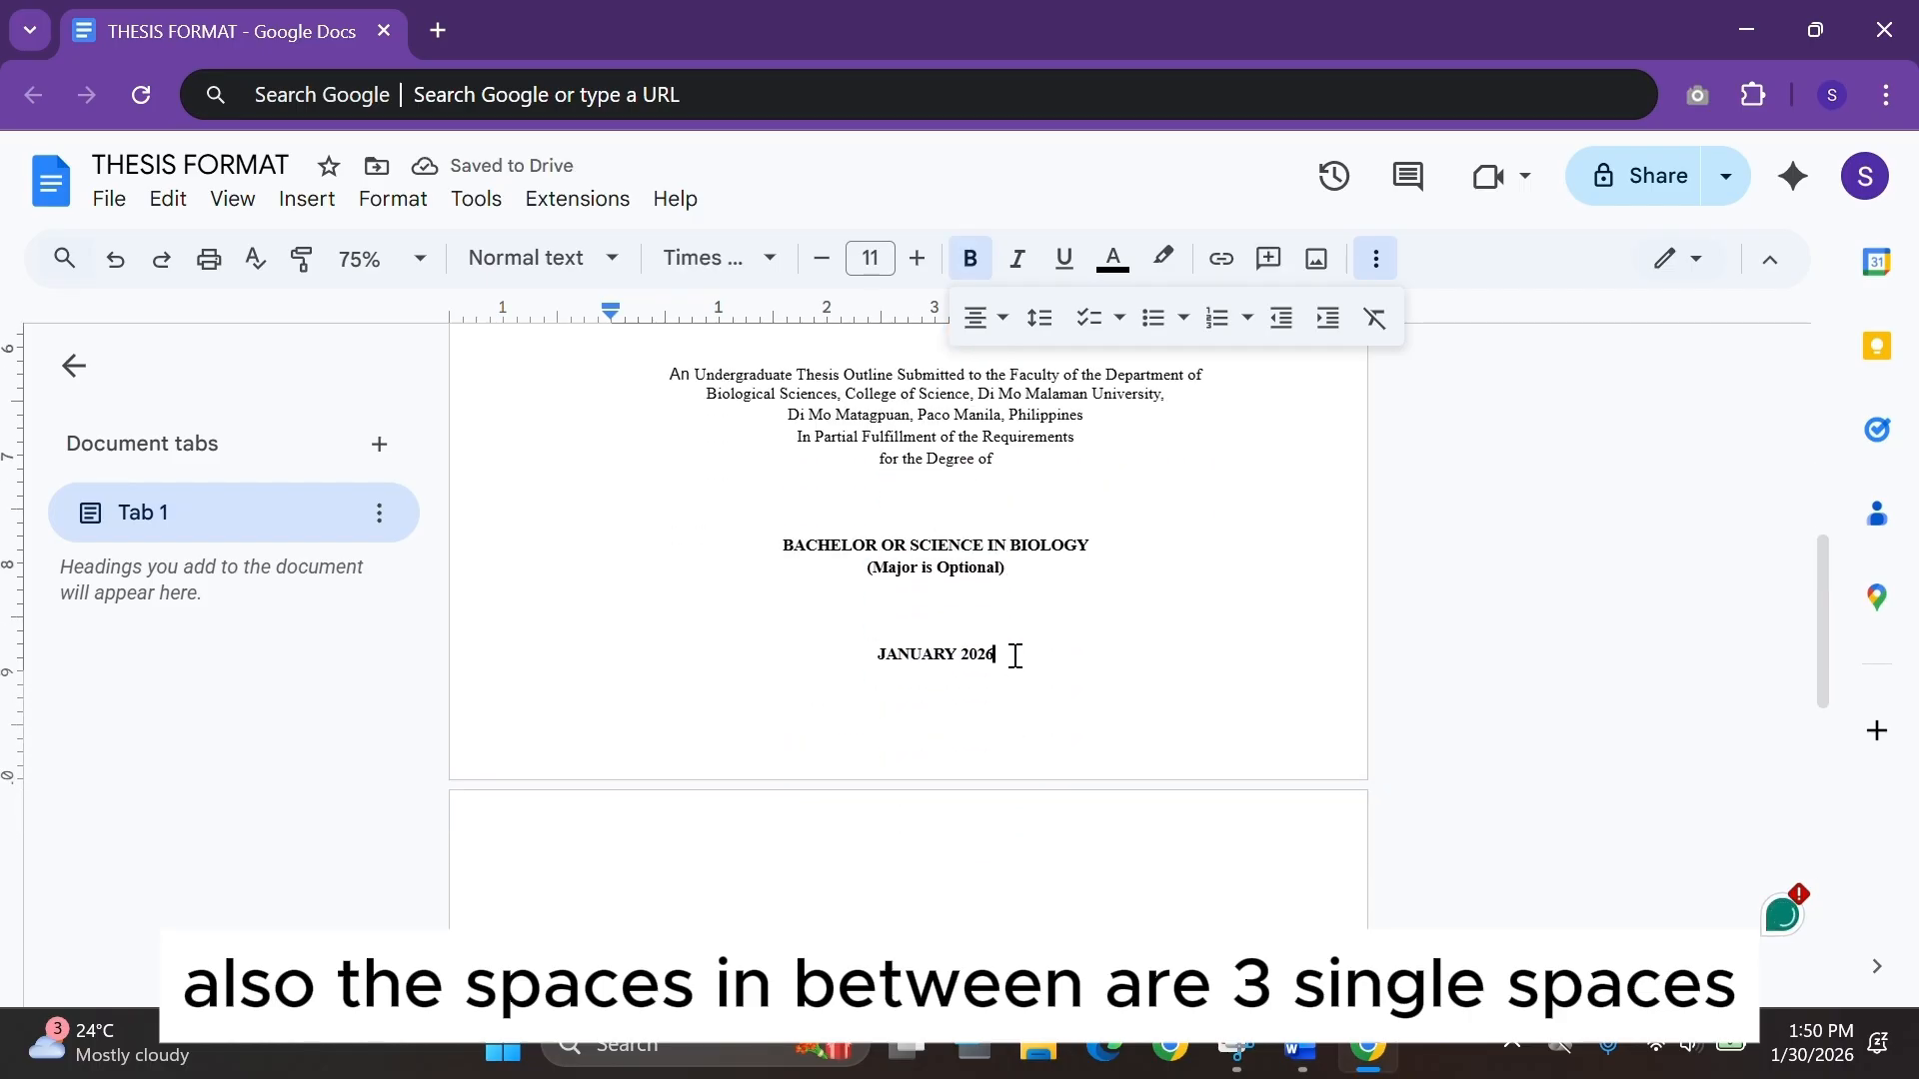
key("BackSpace")
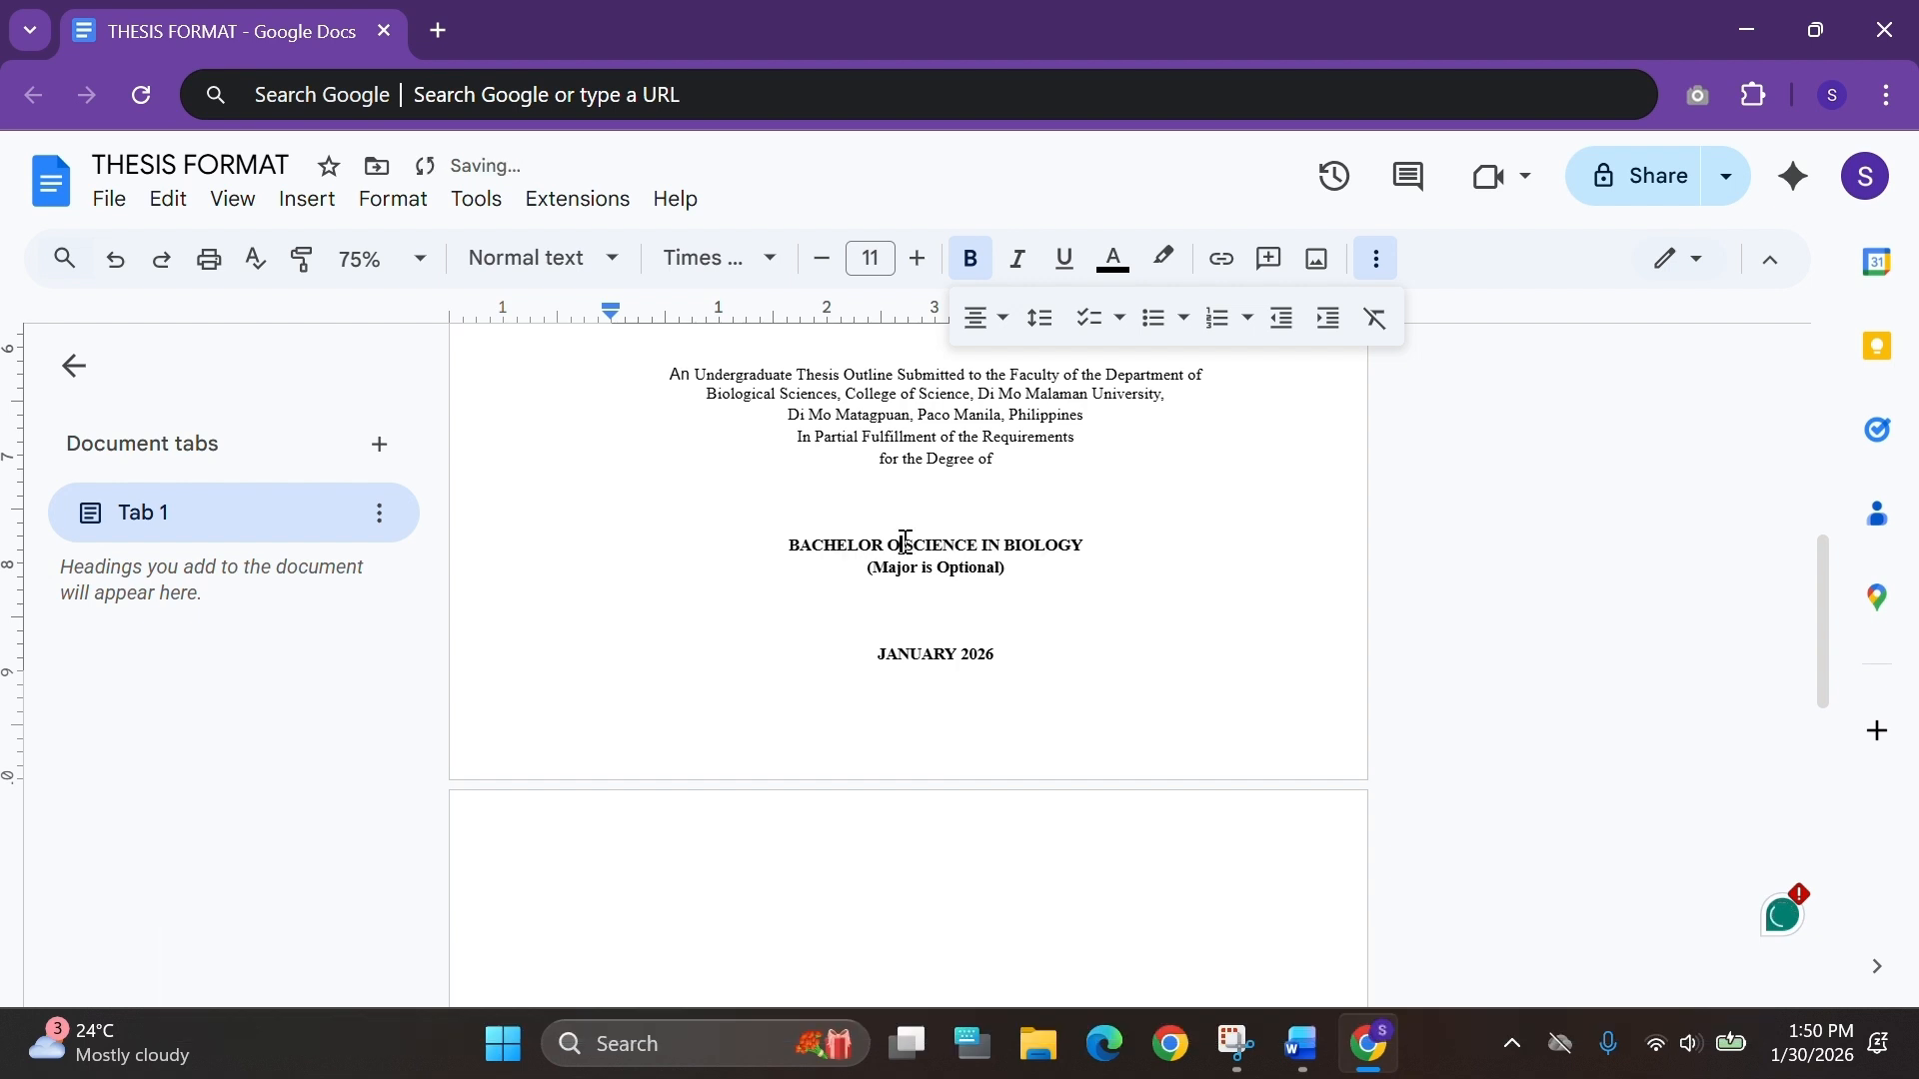
type("f")
key("BackSpace")
type("F")
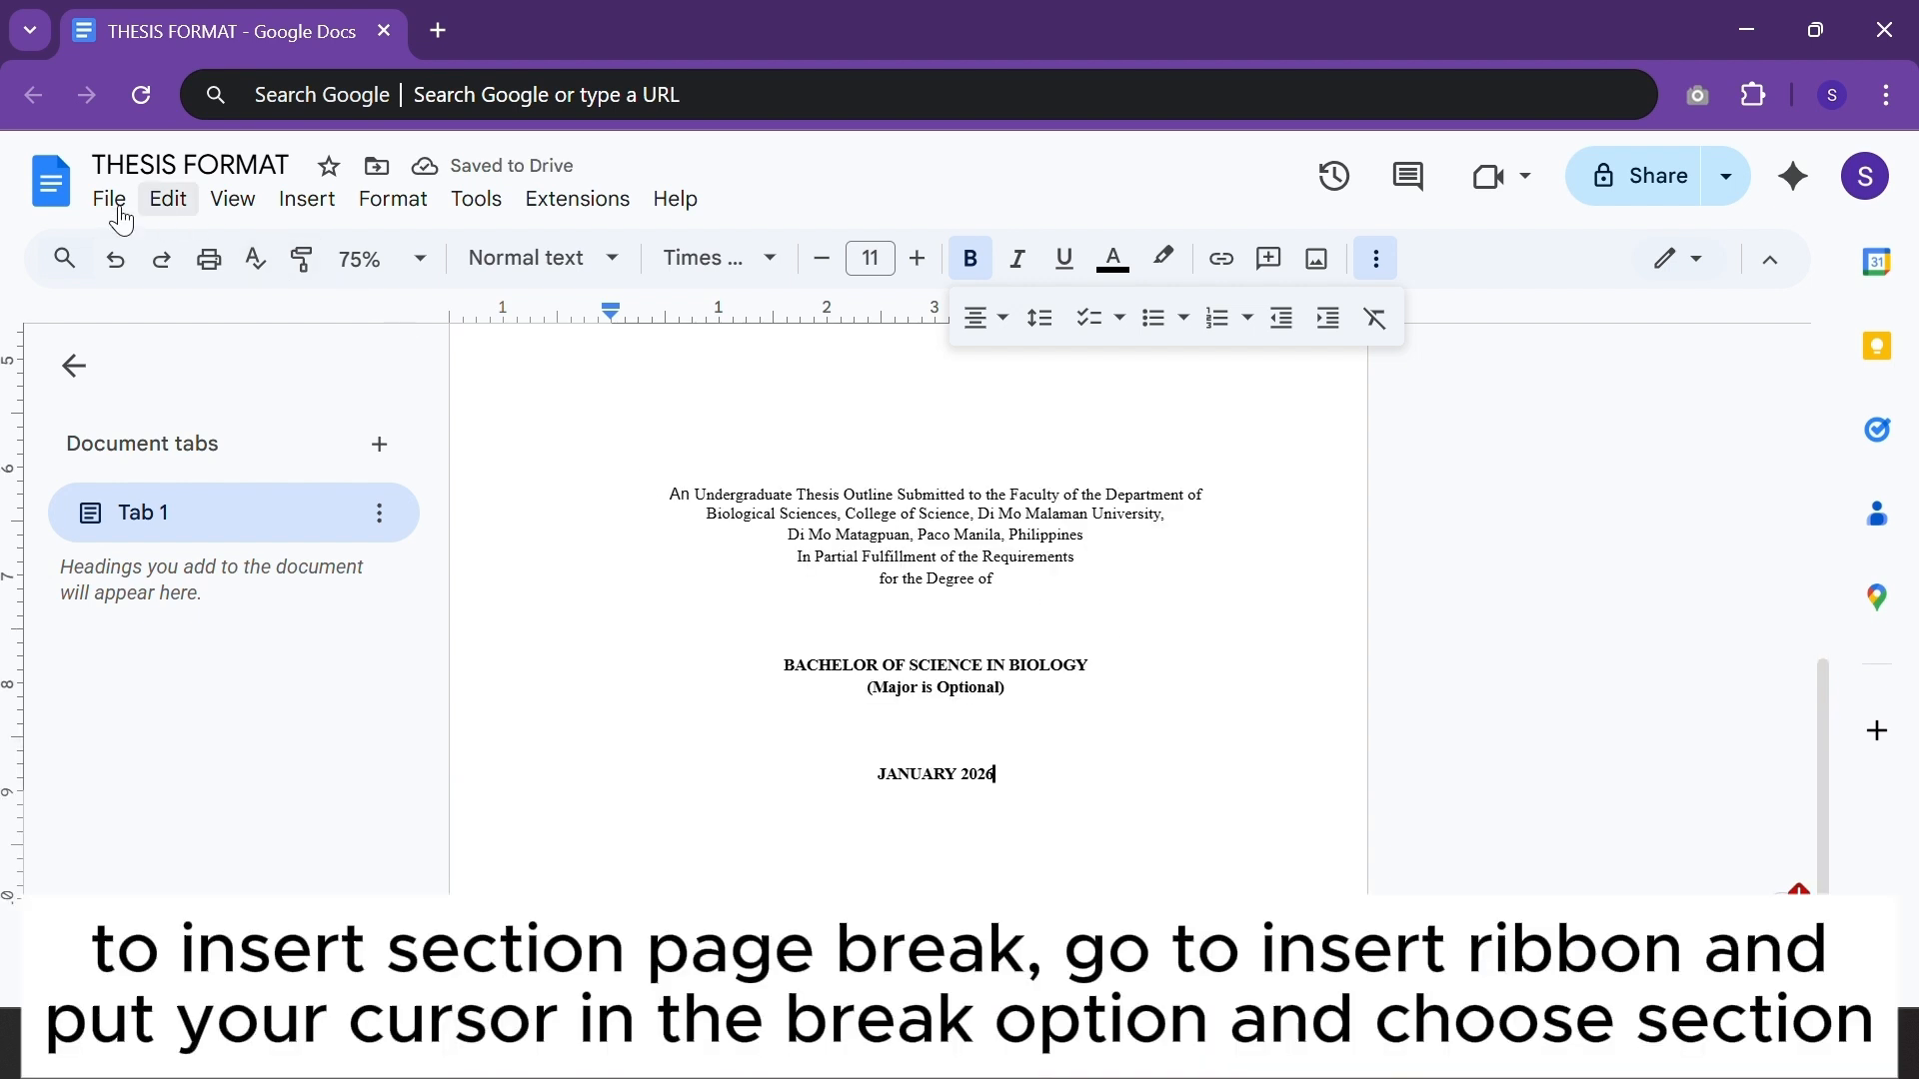
Insert a next-page section break after the date line.
left_click(303, 201)
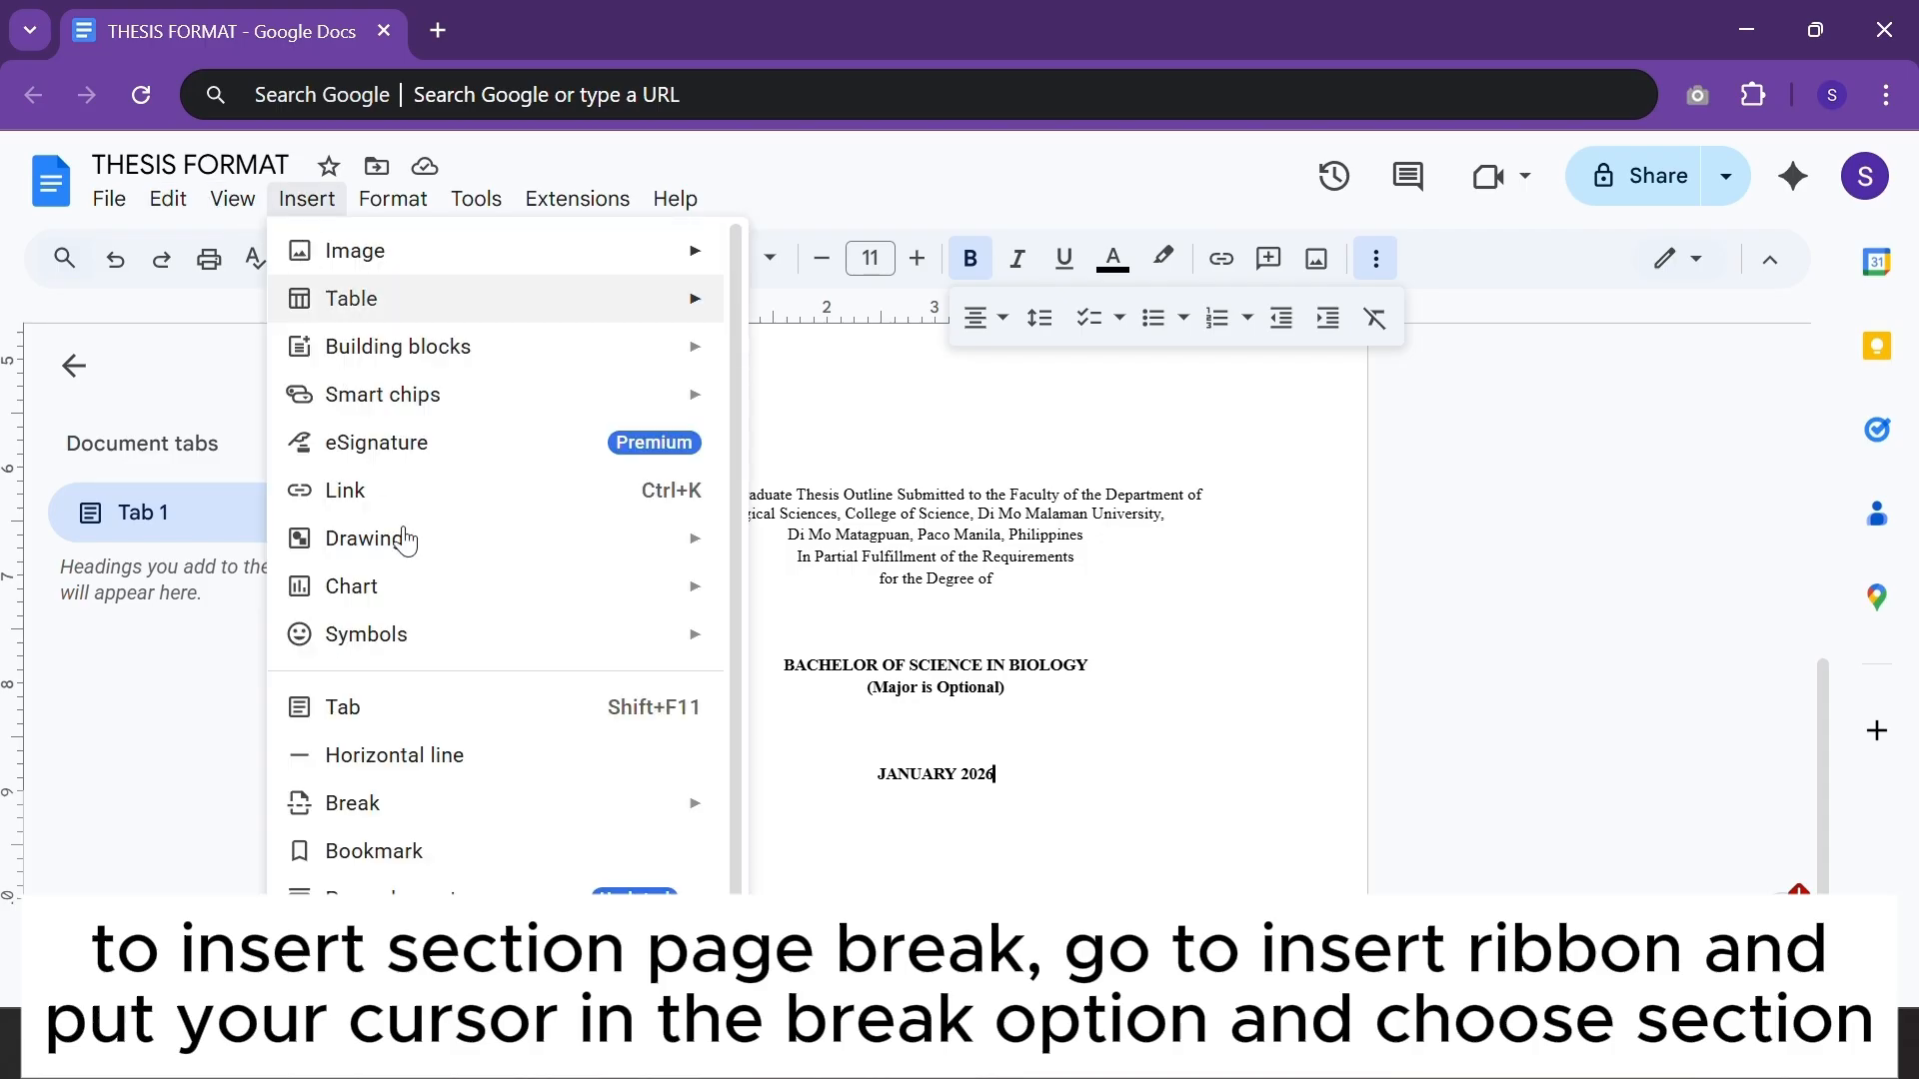
mouse_move(622, 800)
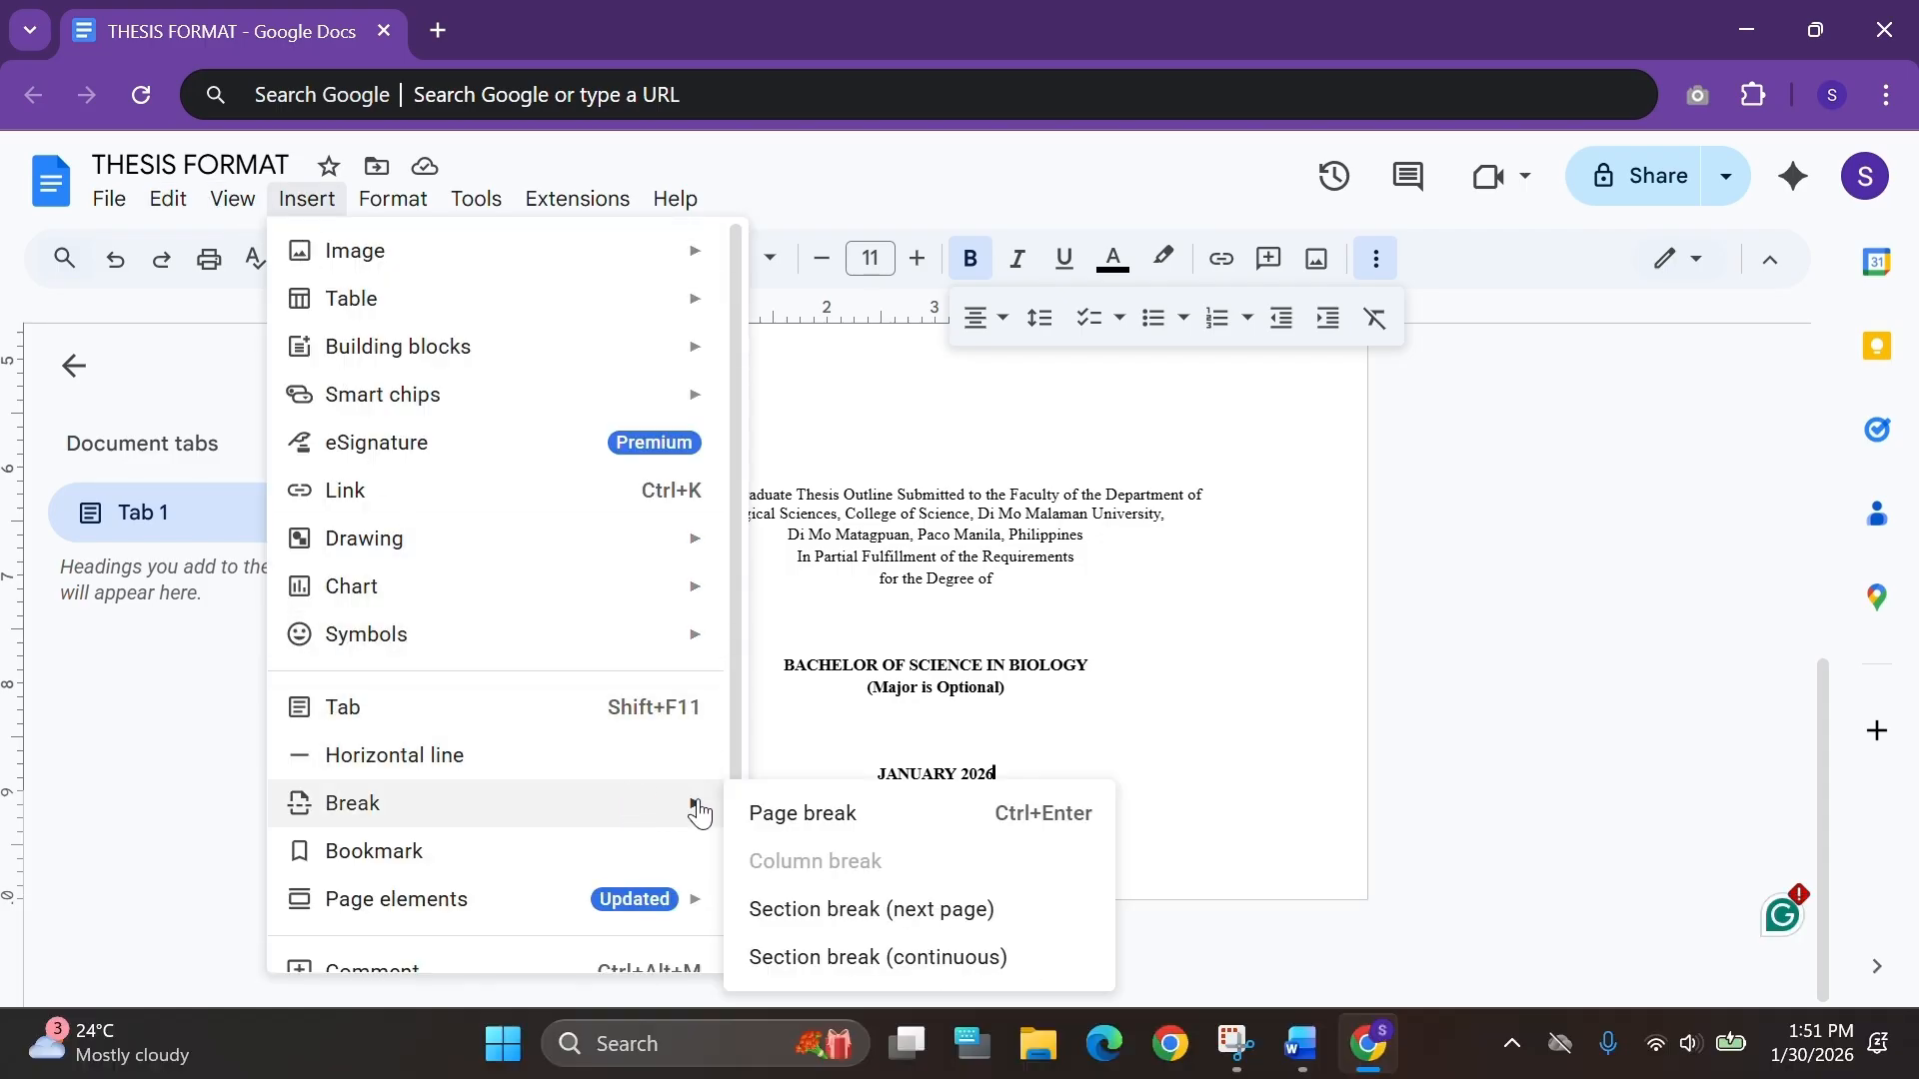
left_click(860, 919)
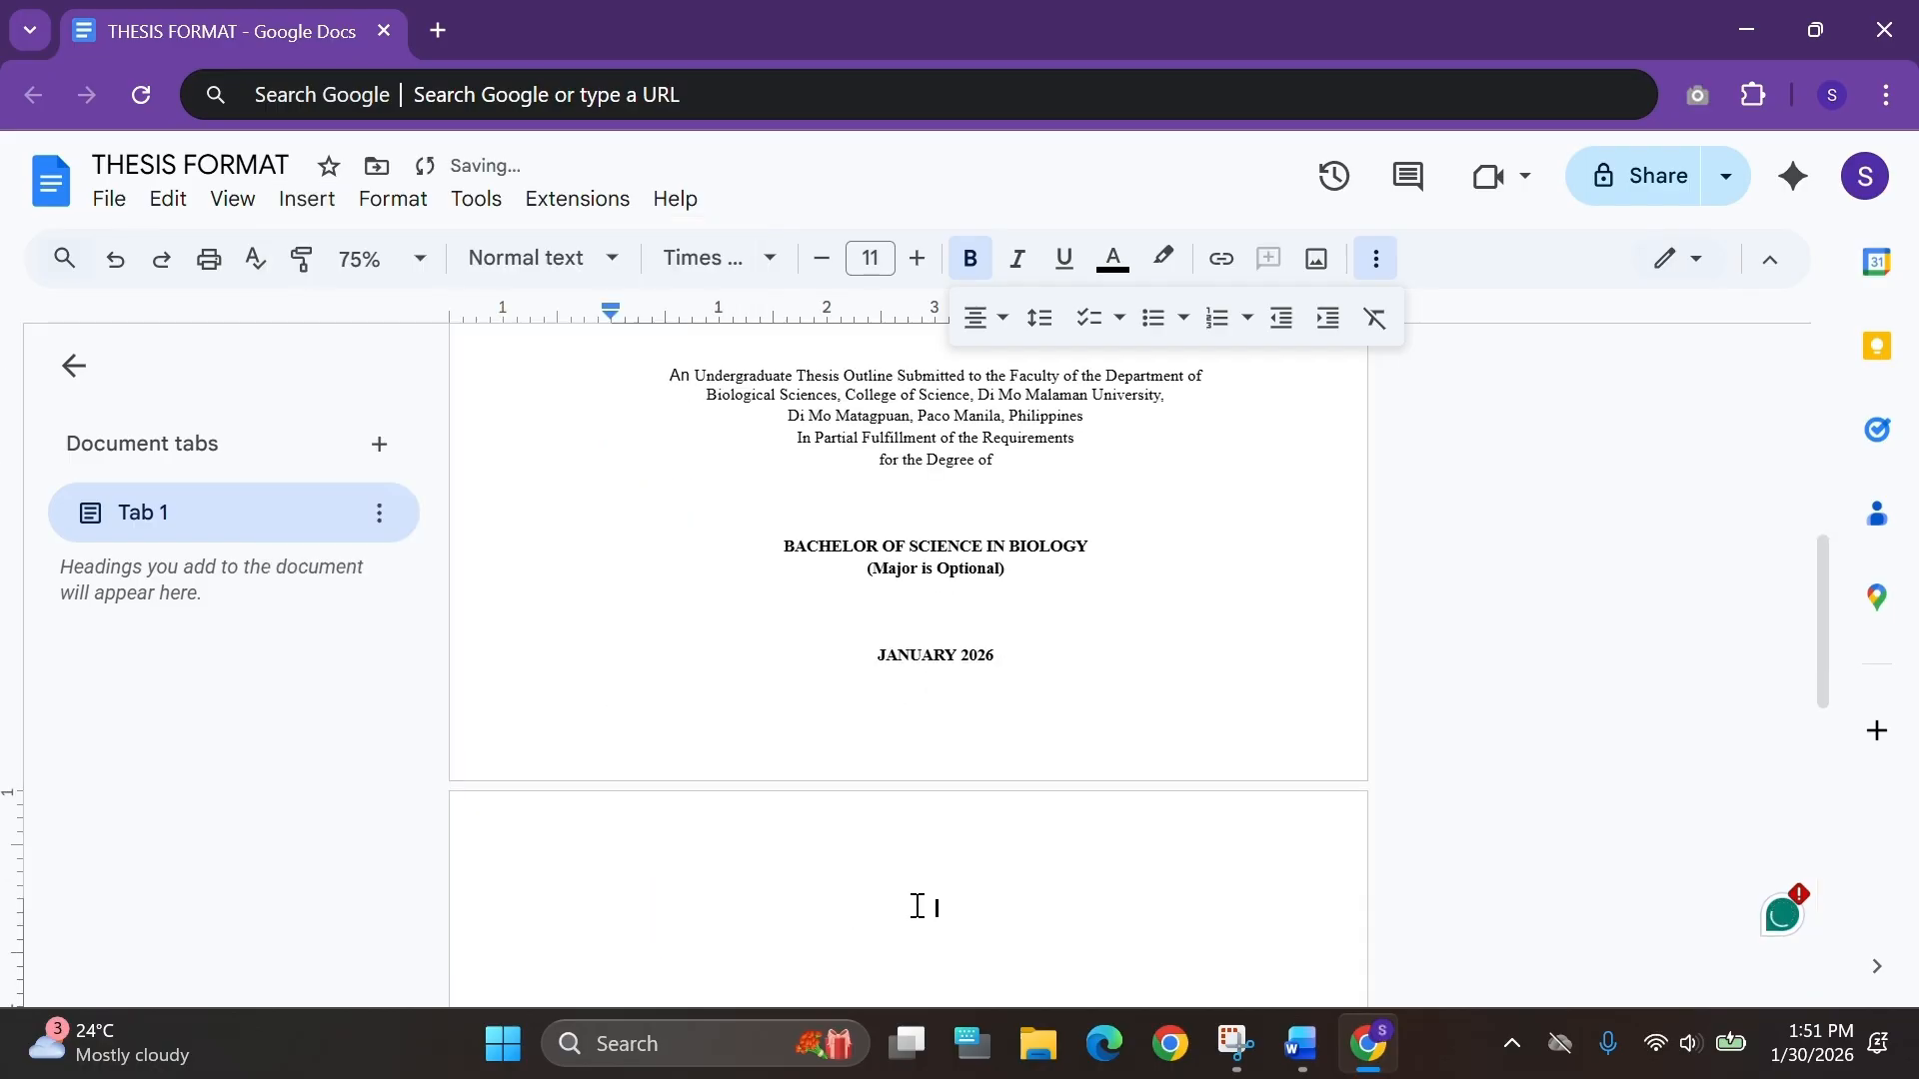
Open the second section's header and unlink it from the previous section.
scroll(889, 910, "down", 3)
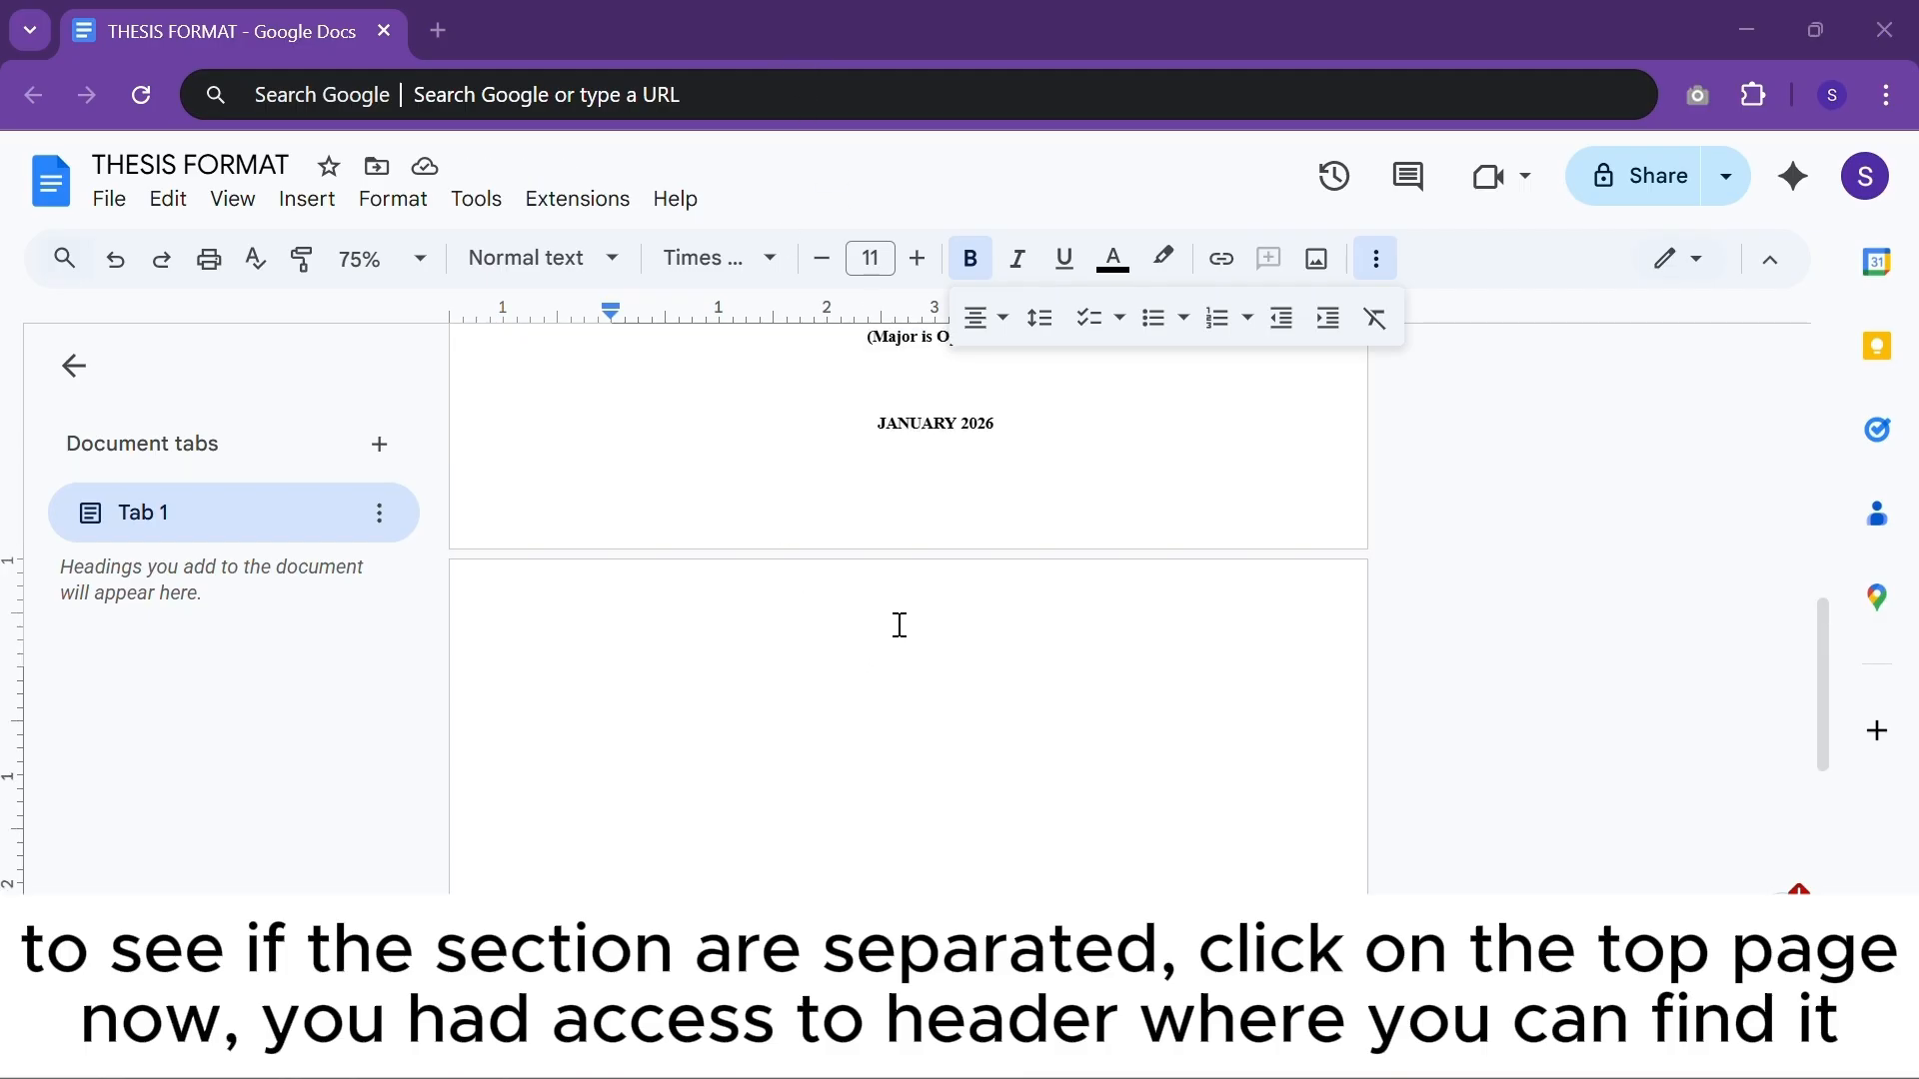
double_click(899, 625)
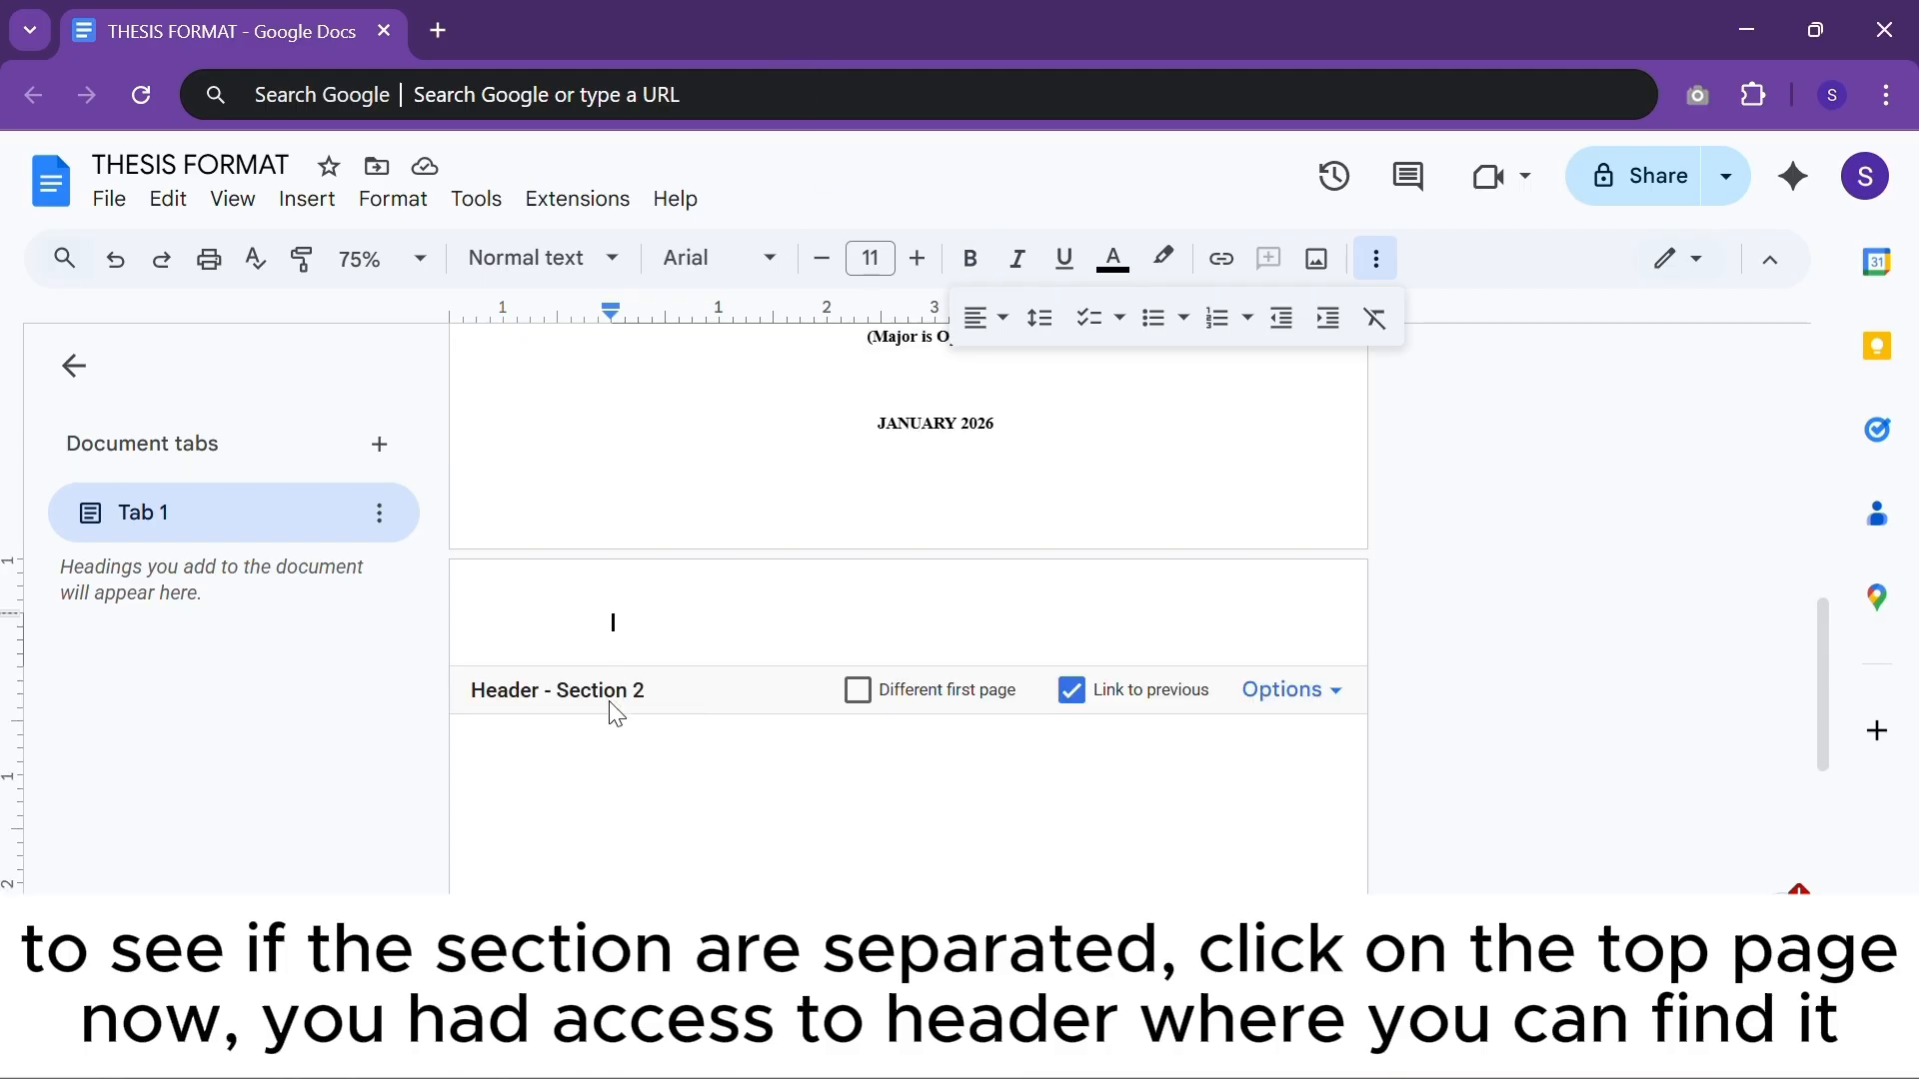
double_click(679, 500)
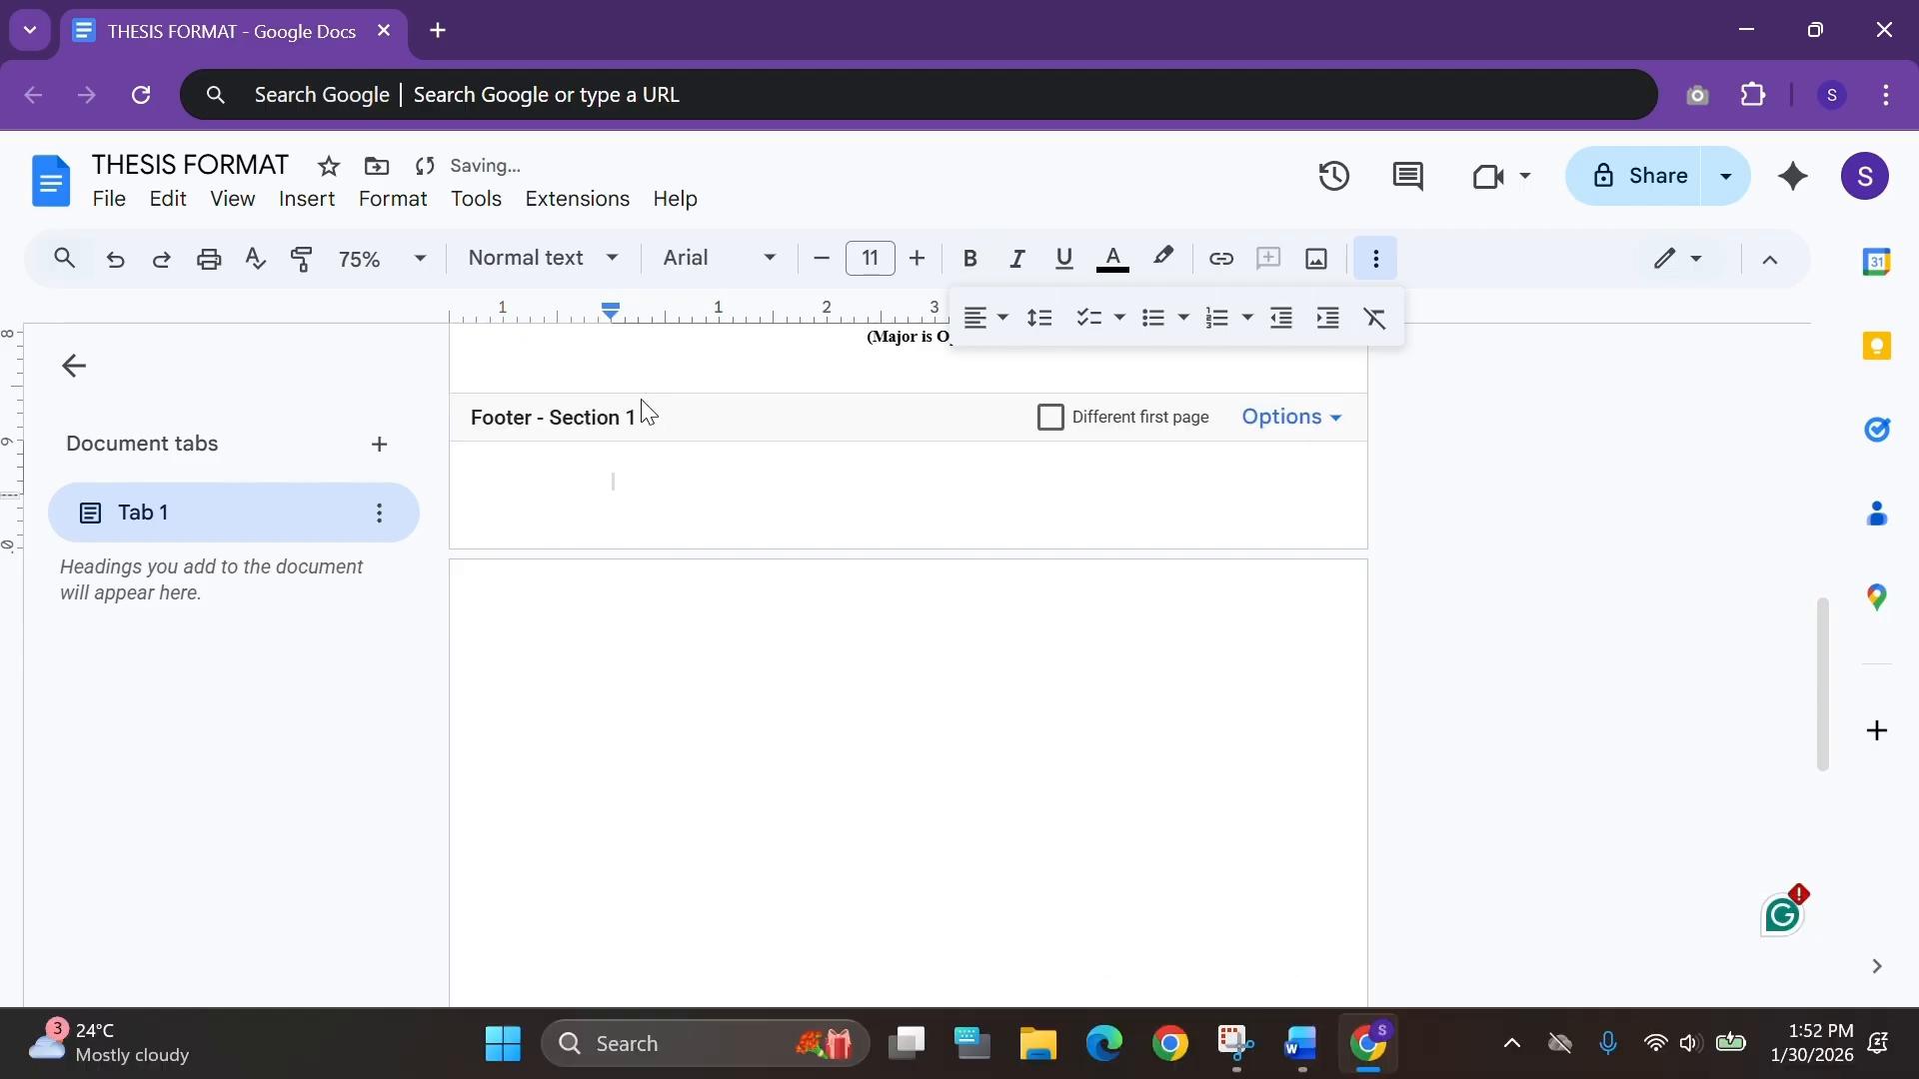
double_click(705, 635)
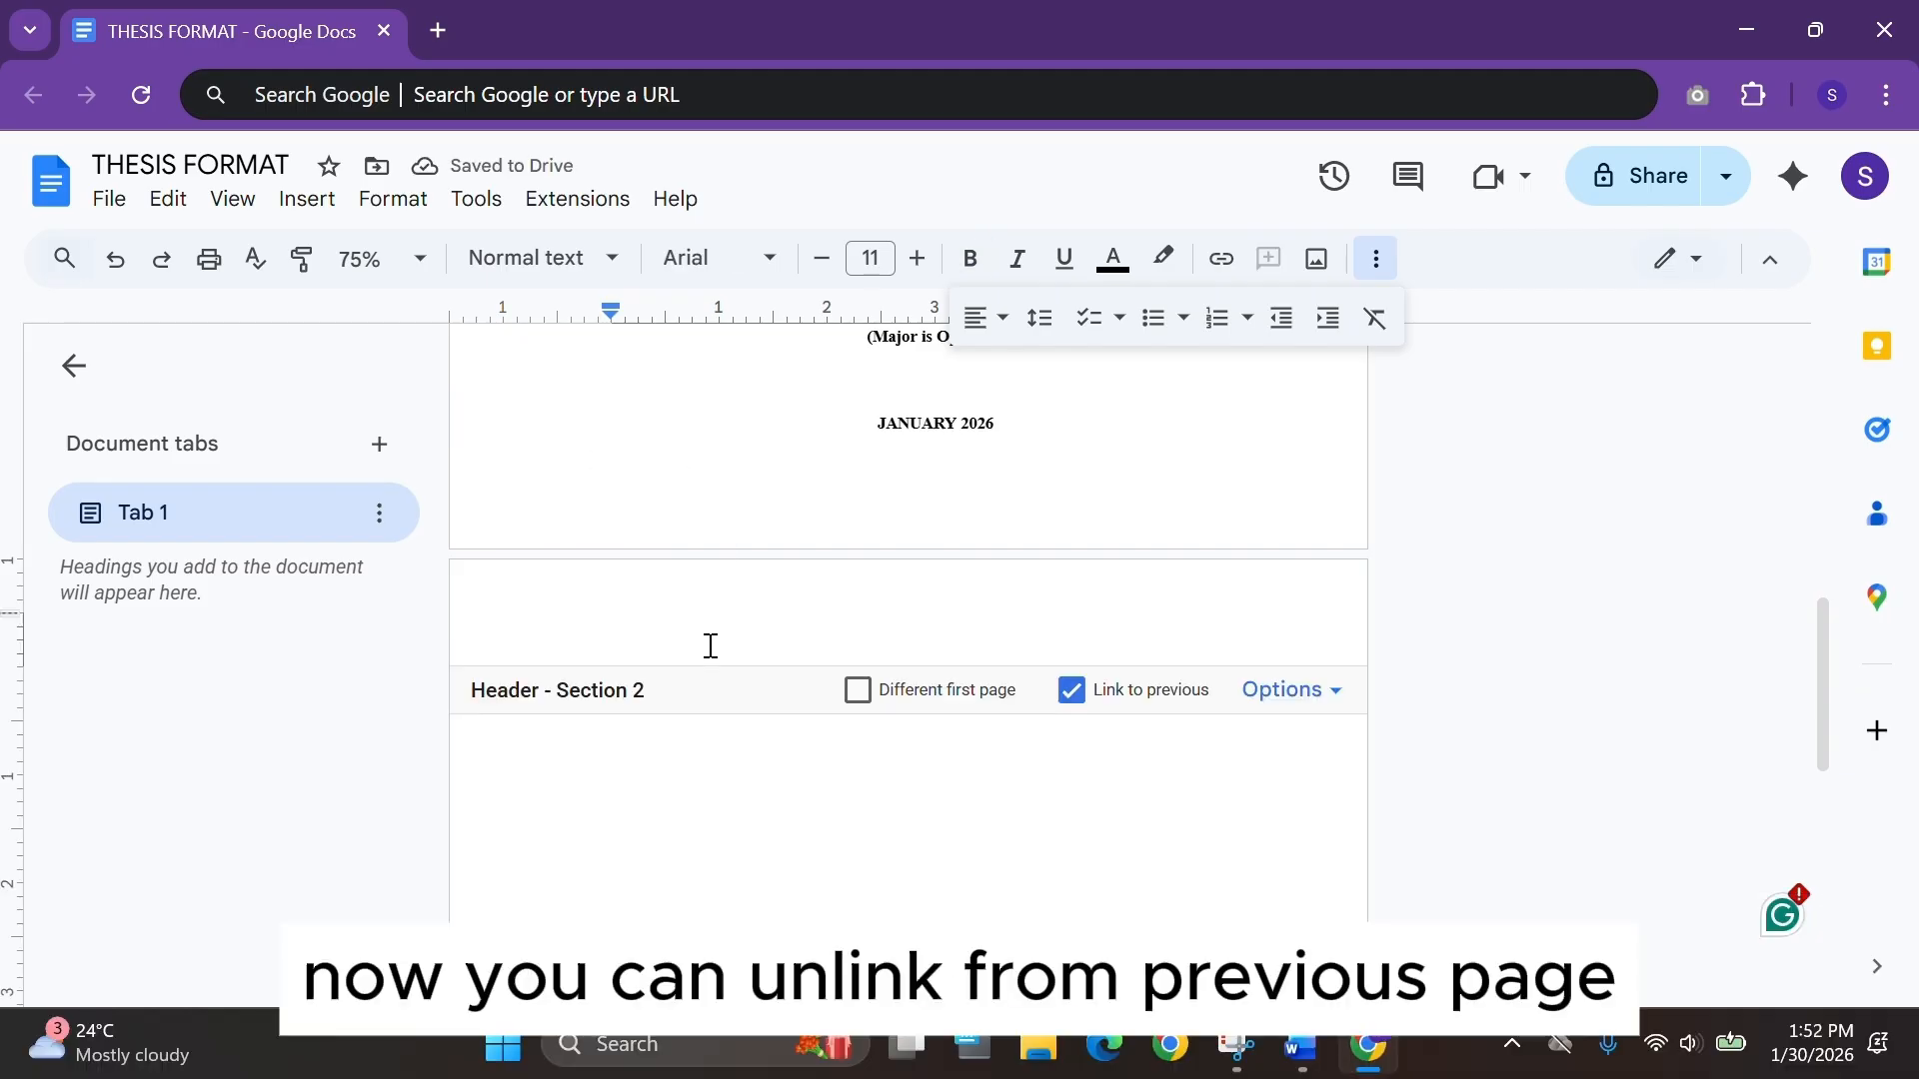
left_click(1073, 693)
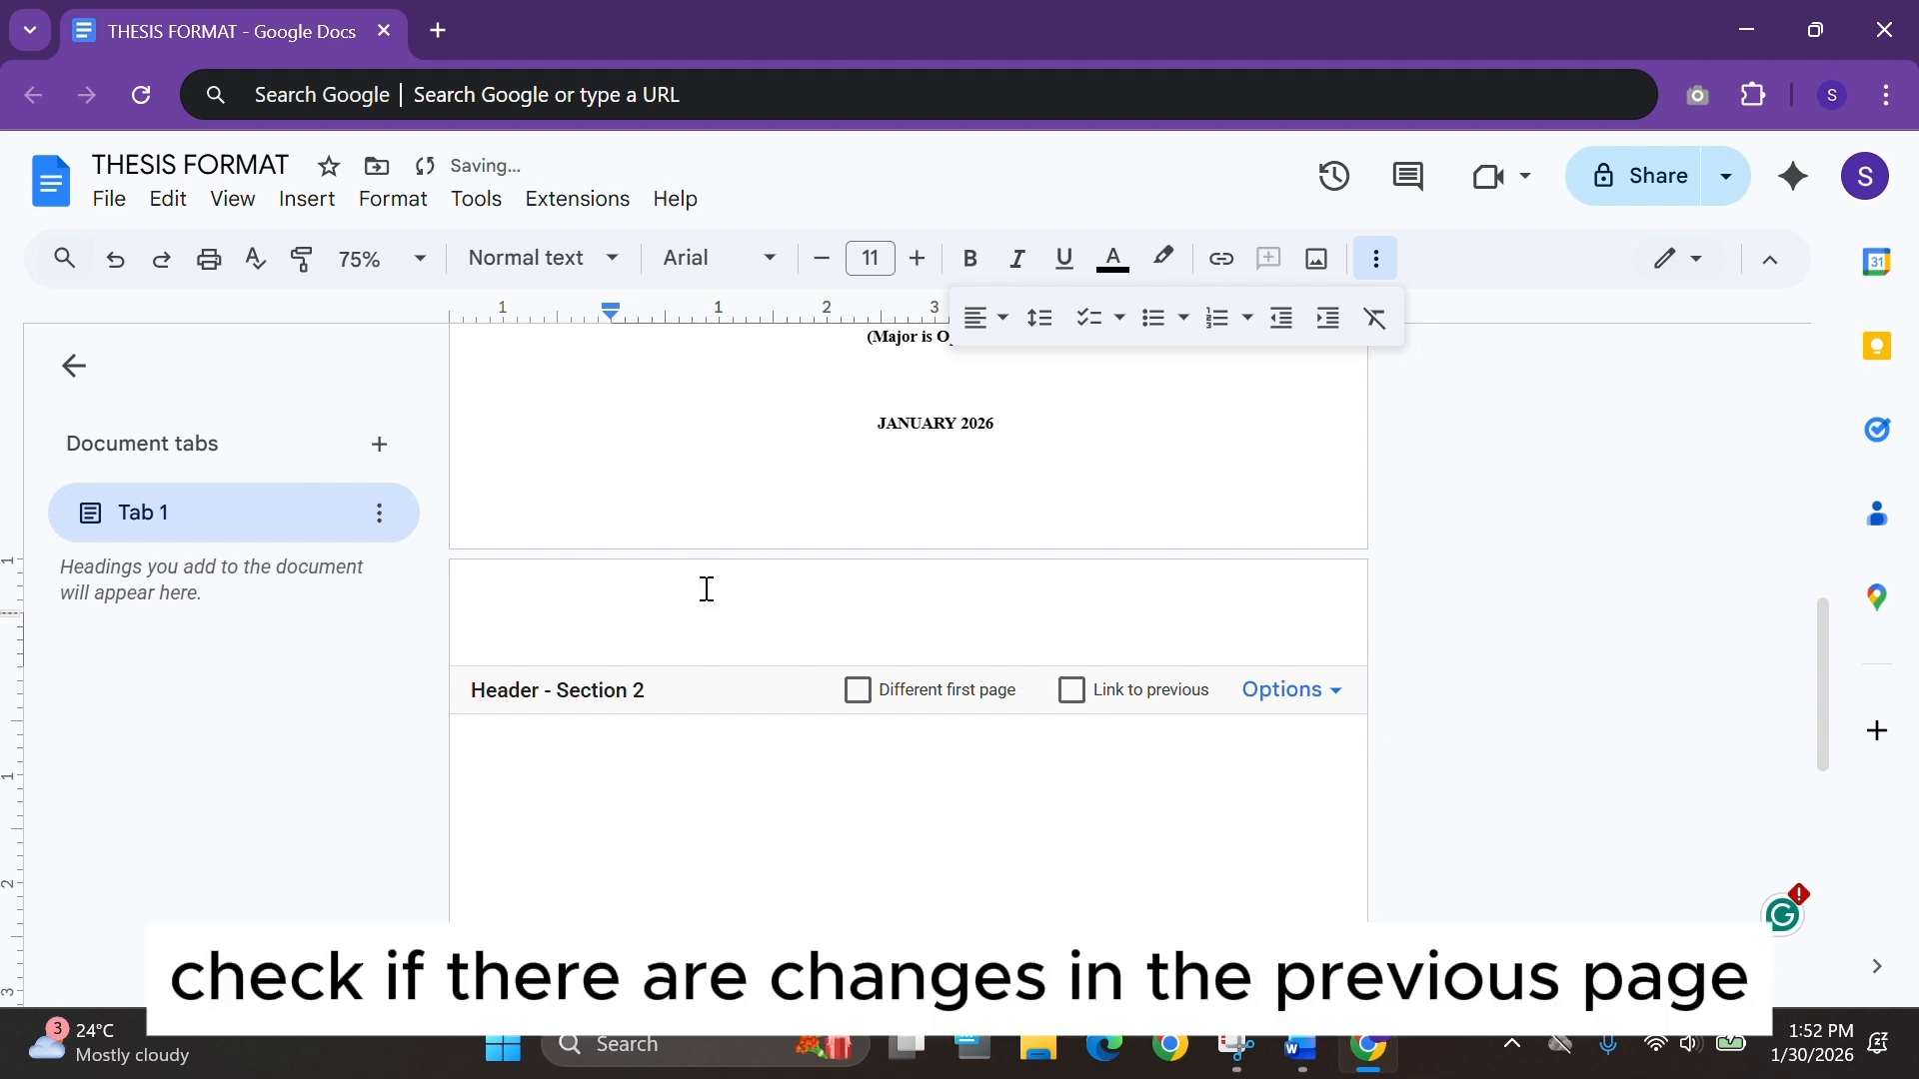
Type a test word in the second section's header, compare with the first section's header, and undo it.
type("DODONG")
scroll(706, 560, "up", 10)
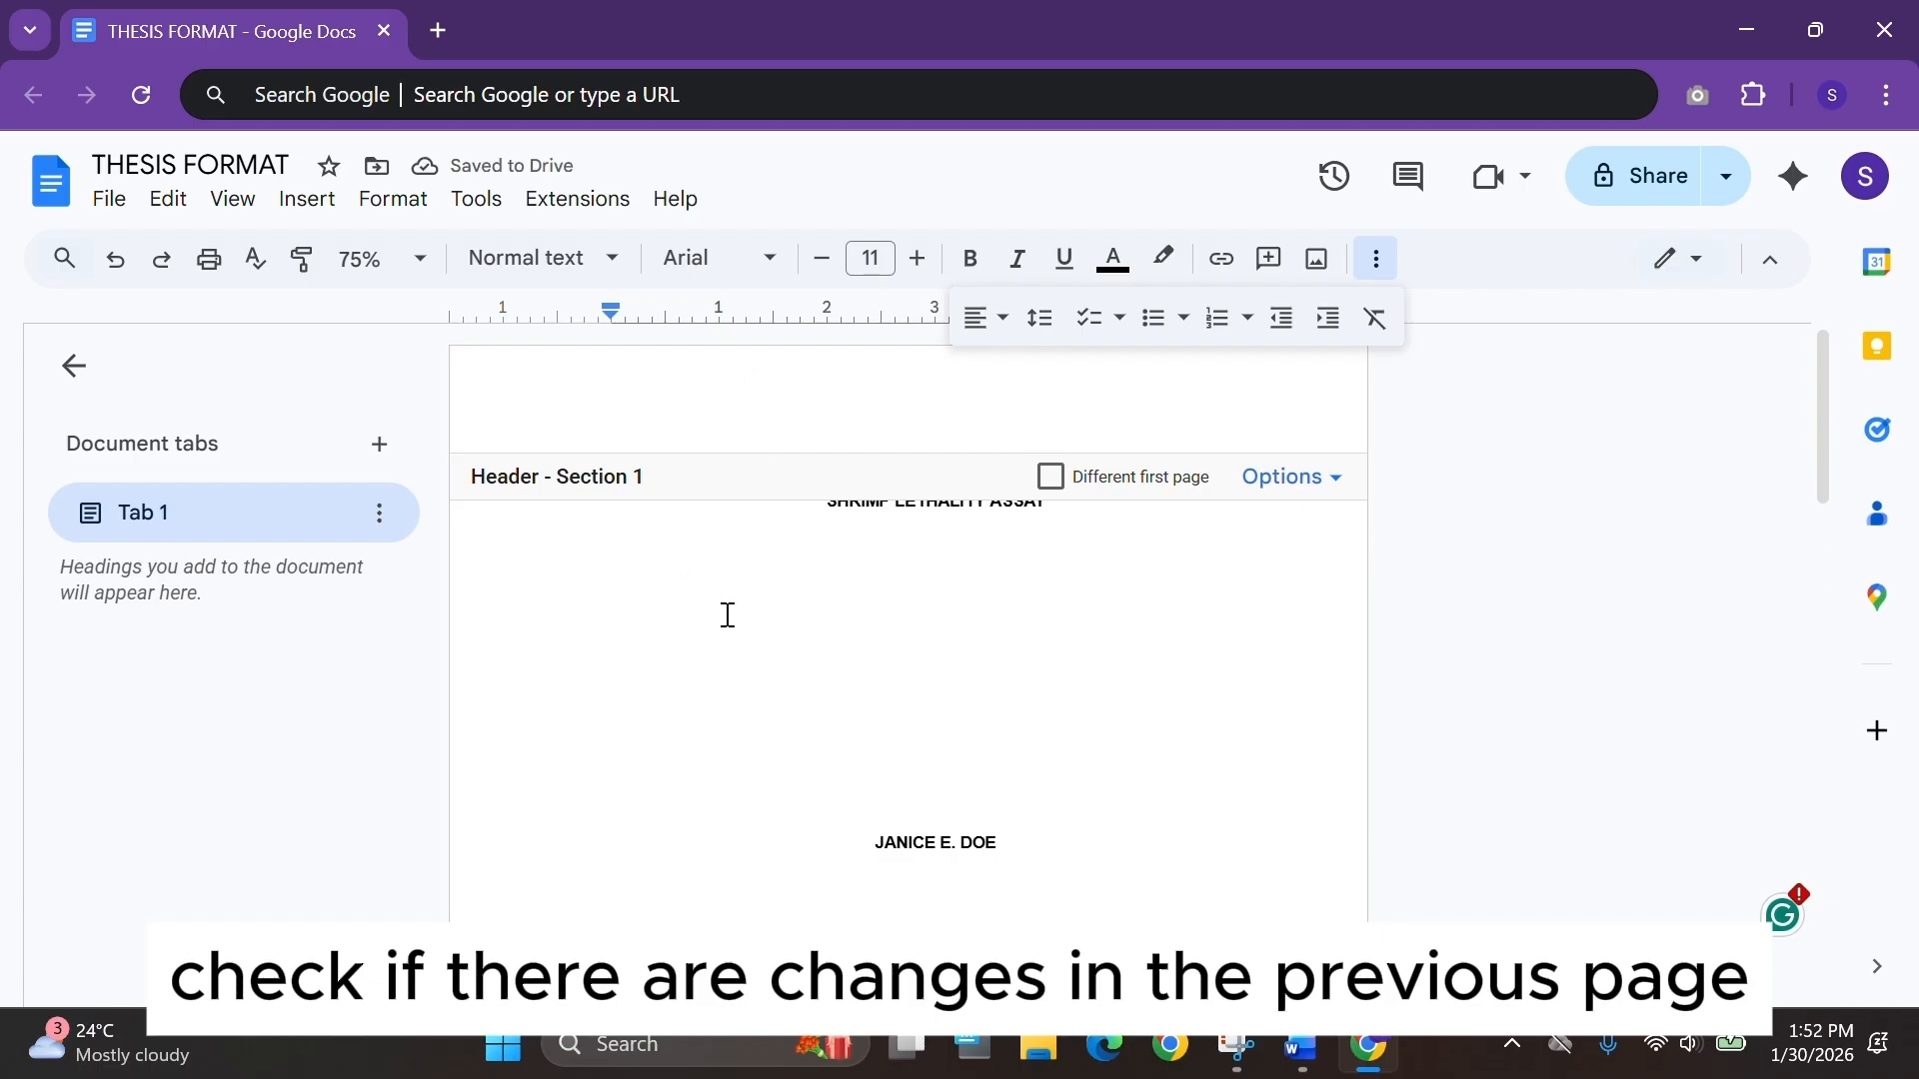
scroll(727, 613, "down", 10)
scroll(656, 600, "down", 2)
key("ctrl+z")
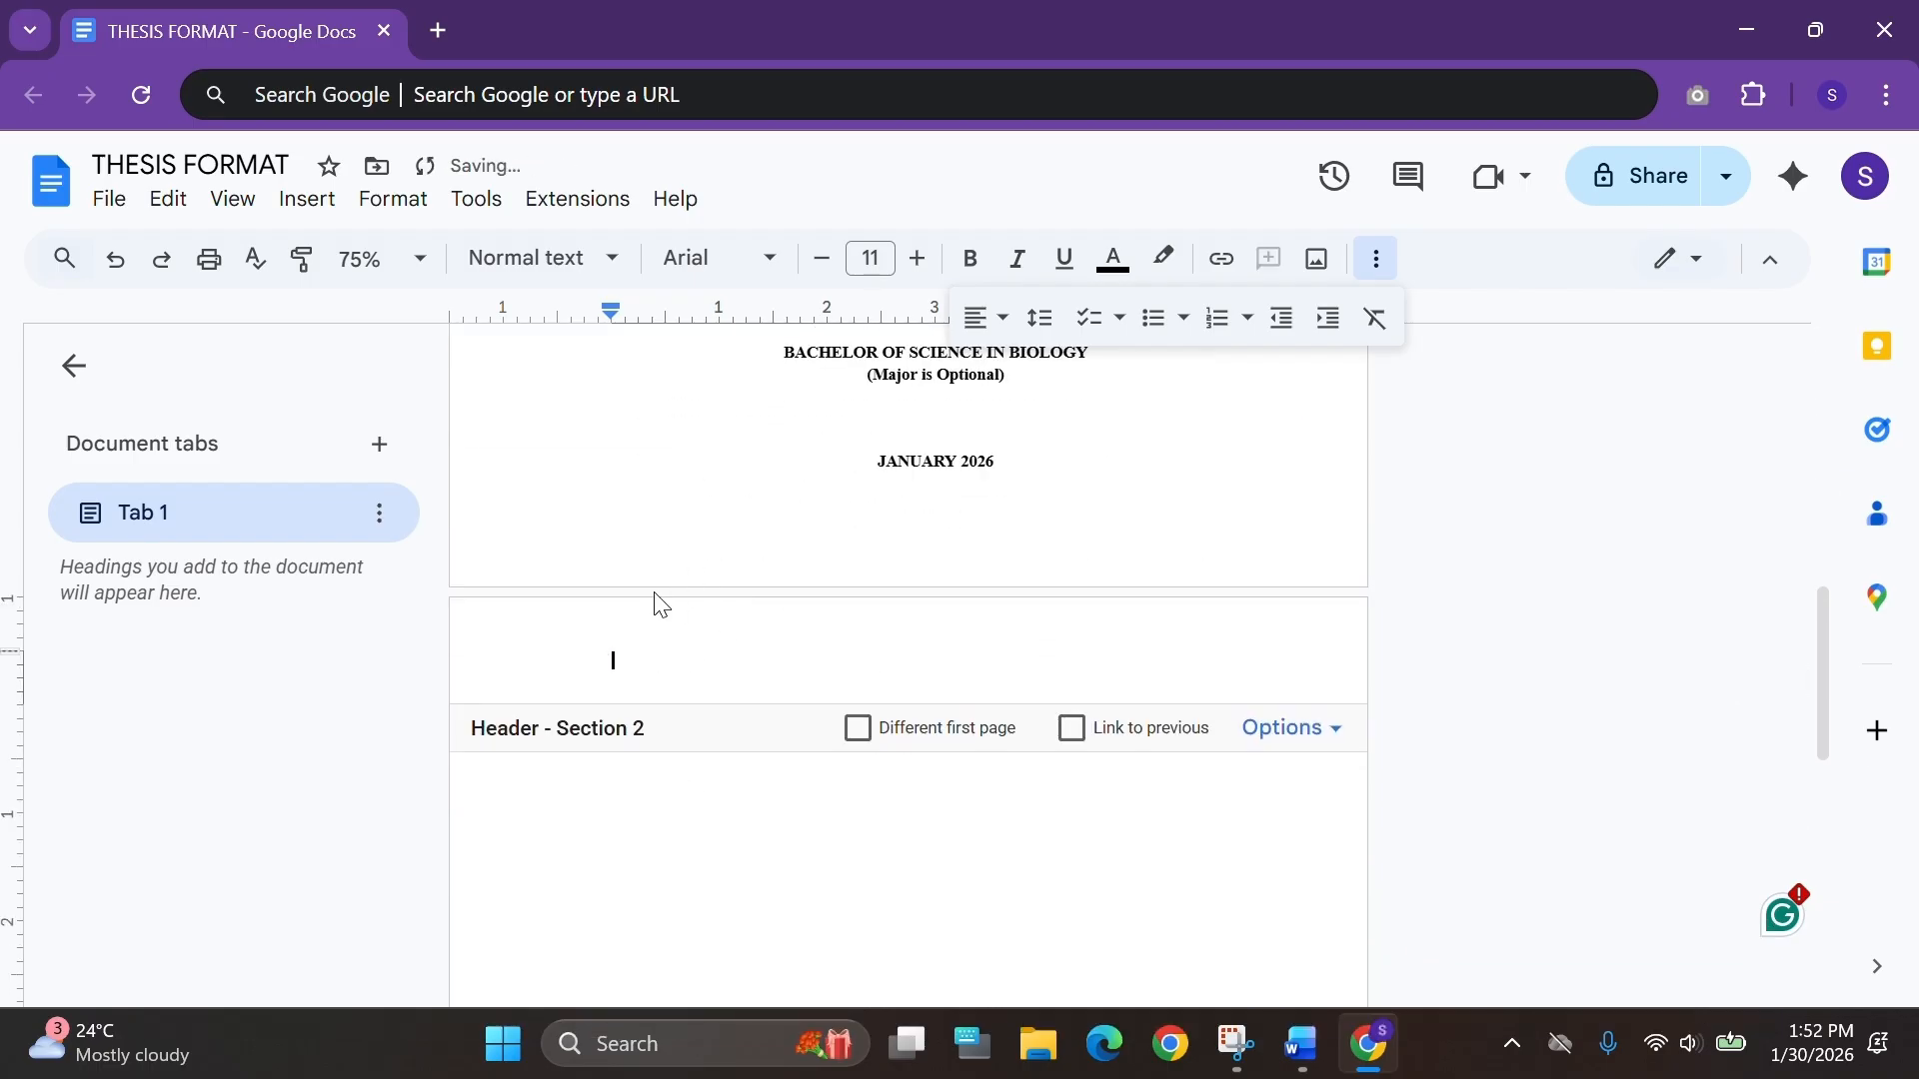
Type ACKNOWLEDGE in the body of the new page.
left_click(926, 784)
type("ACKNOWLEDGE")
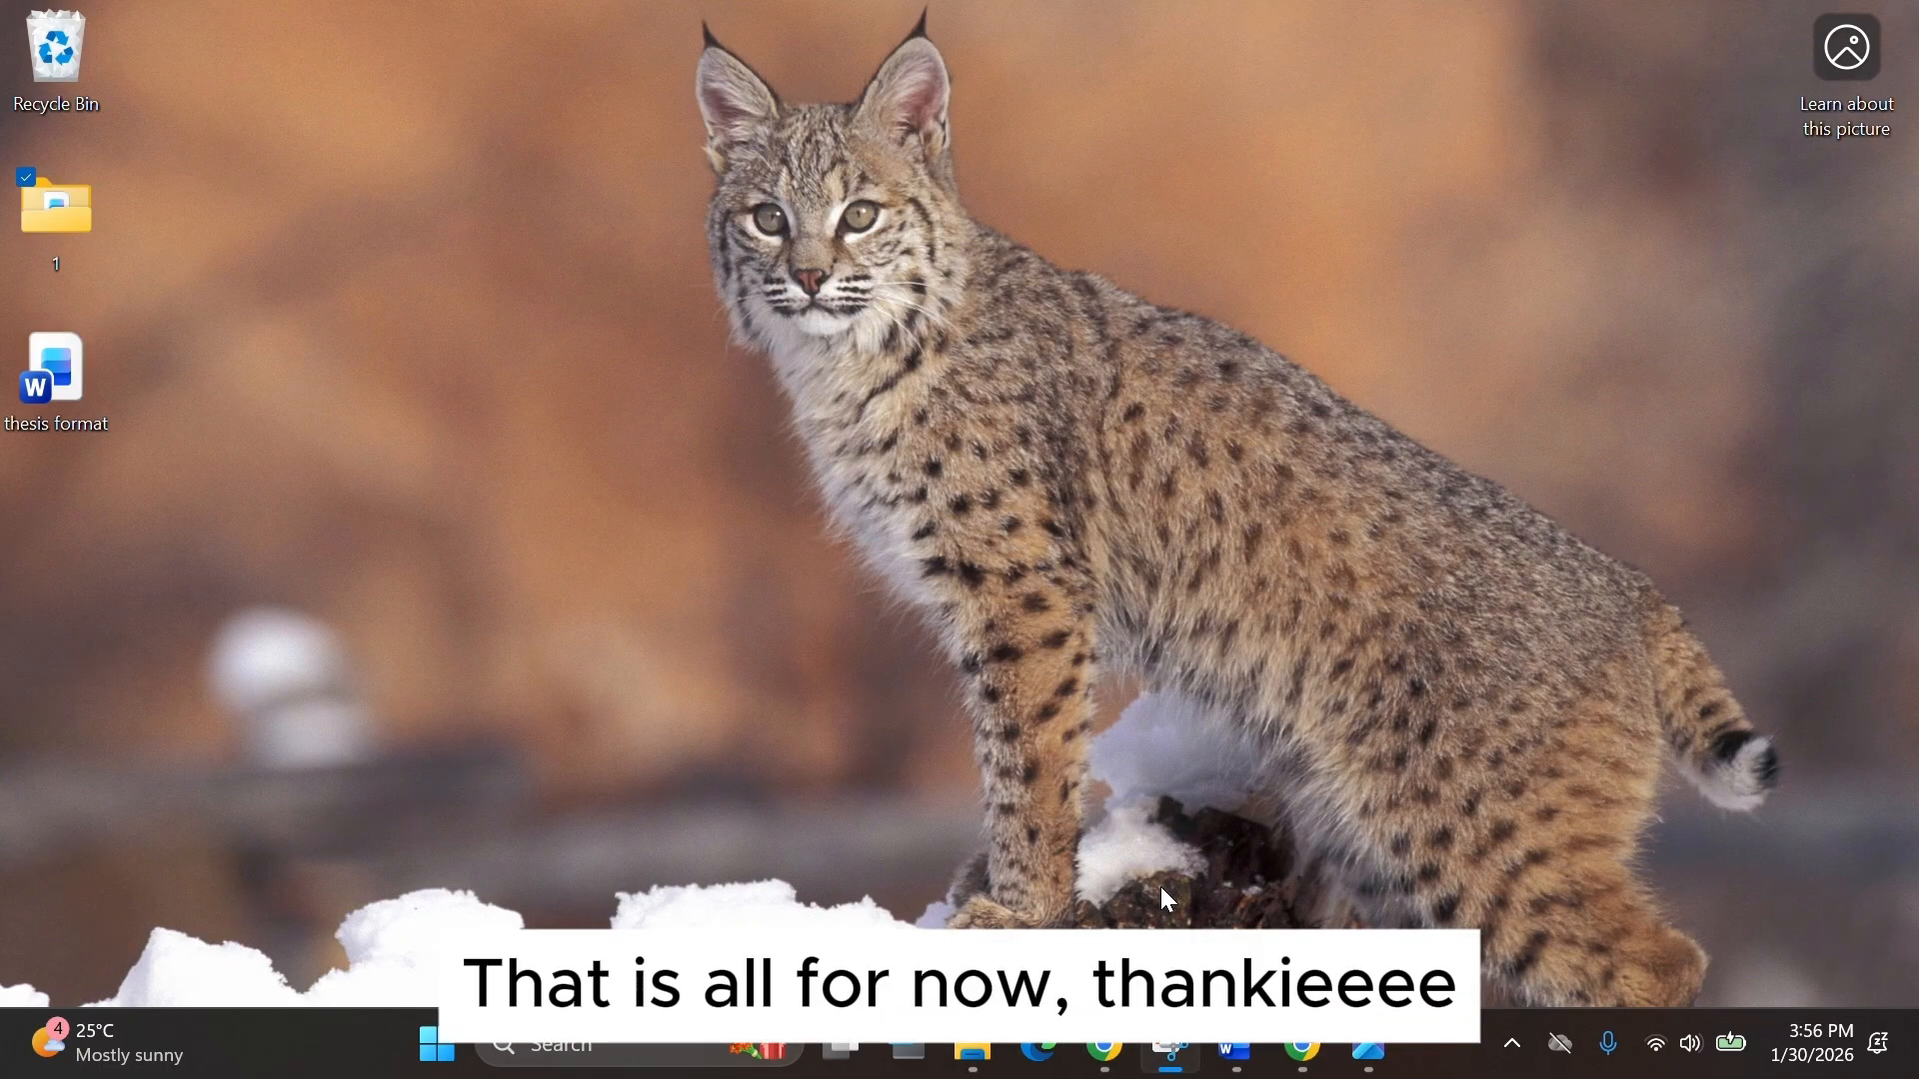